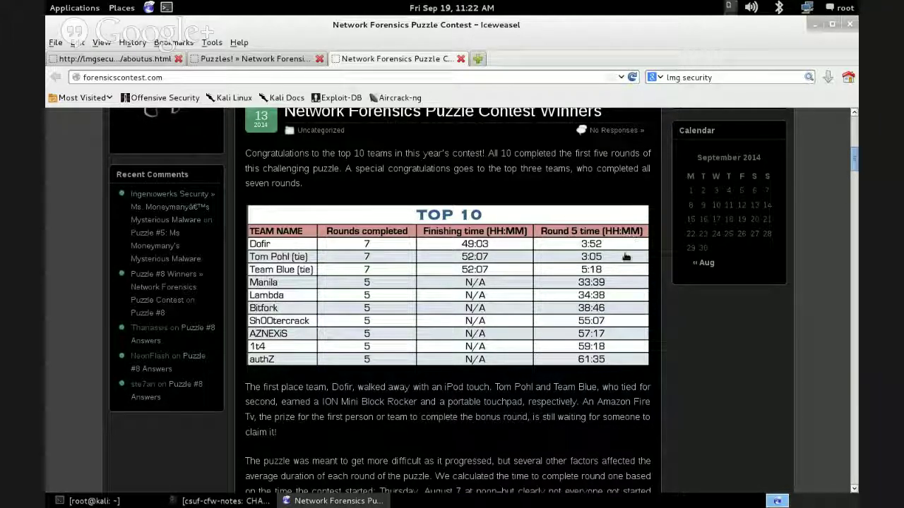
Scroll to the top of the winners blog and open the 'Network Forensics Puzzle Contest 2014 Walkthrough' post
scroll(623, 196, "up", 1)
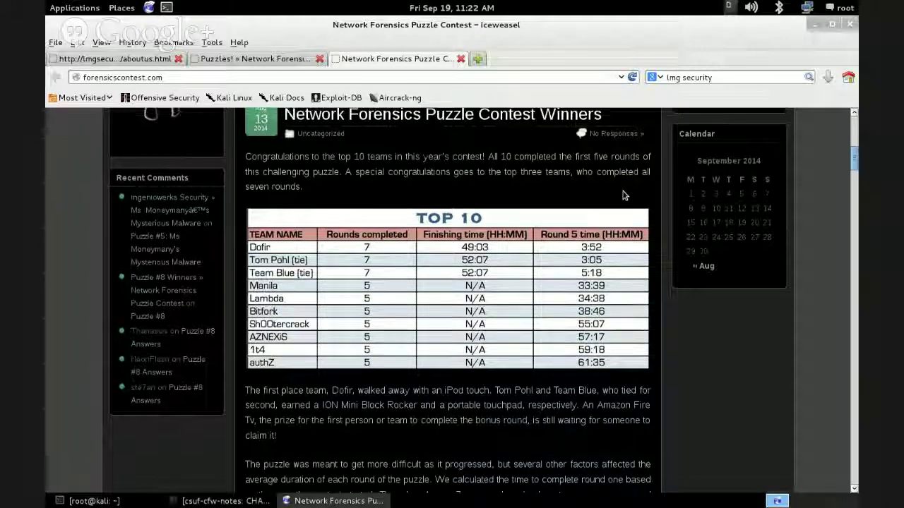
scroll(623, 196, "up", 10)
left_click(372, 227)
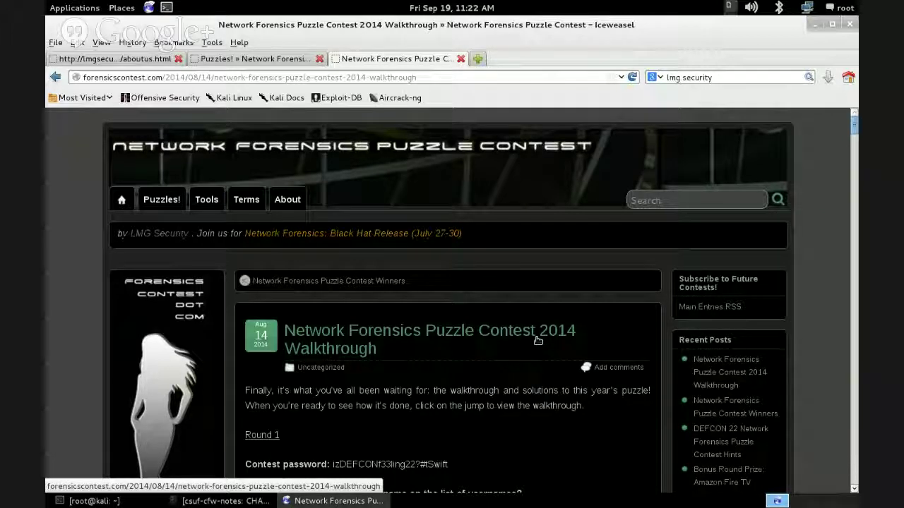
left_click(475, 327)
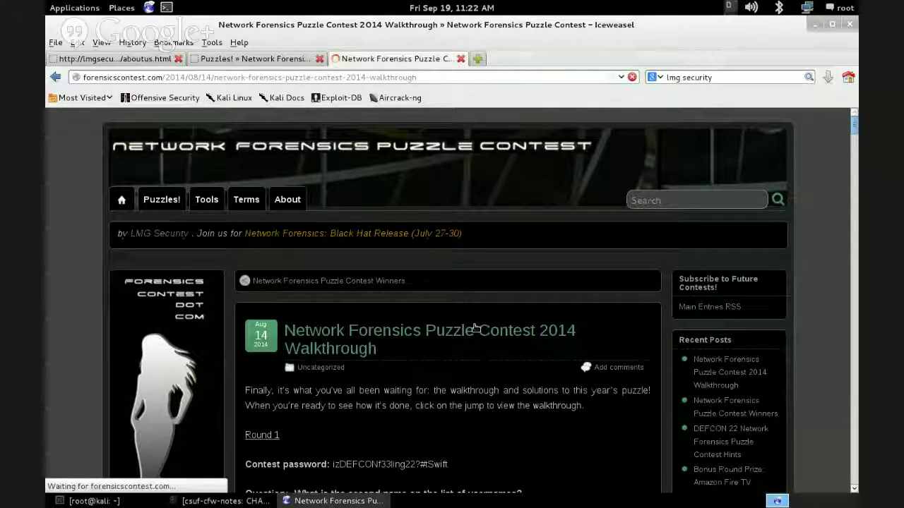
scroll(575, 332, "down", 6)
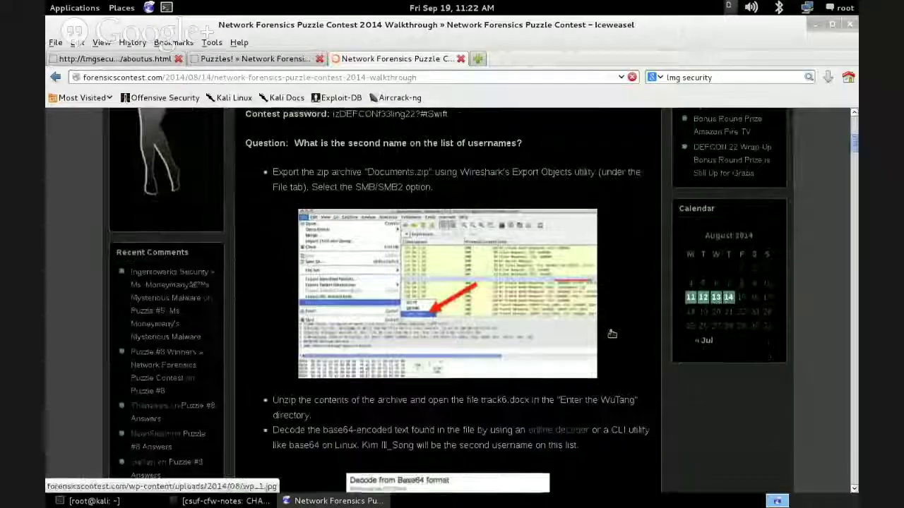
scroll(600, 336, "up", 6)
scroll(620, 338, "down", 5)
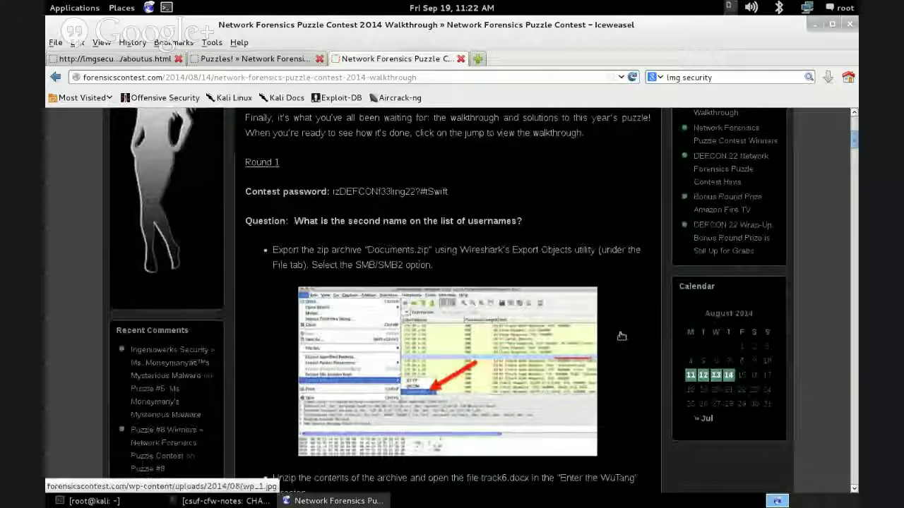
scroll(621, 337, "down", 10)
scroll(621, 337, "down", 4)
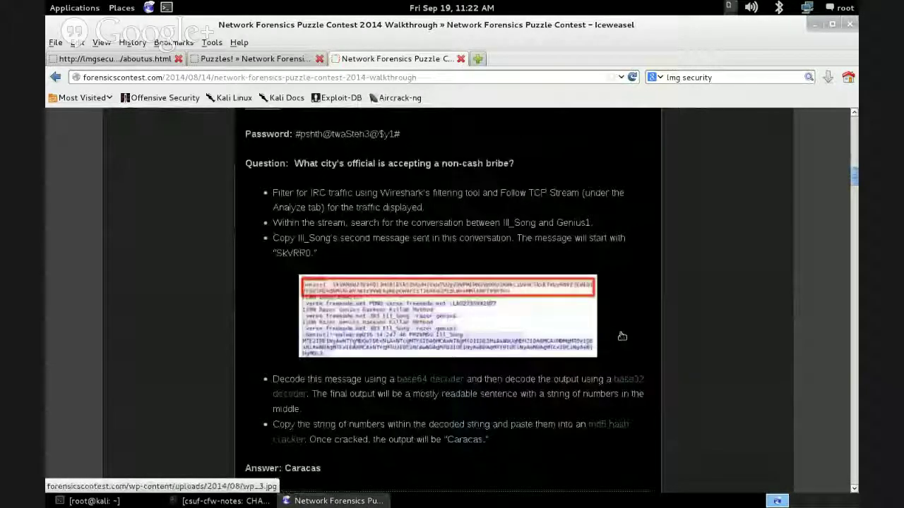
scroll(622, 338, "down", 10)
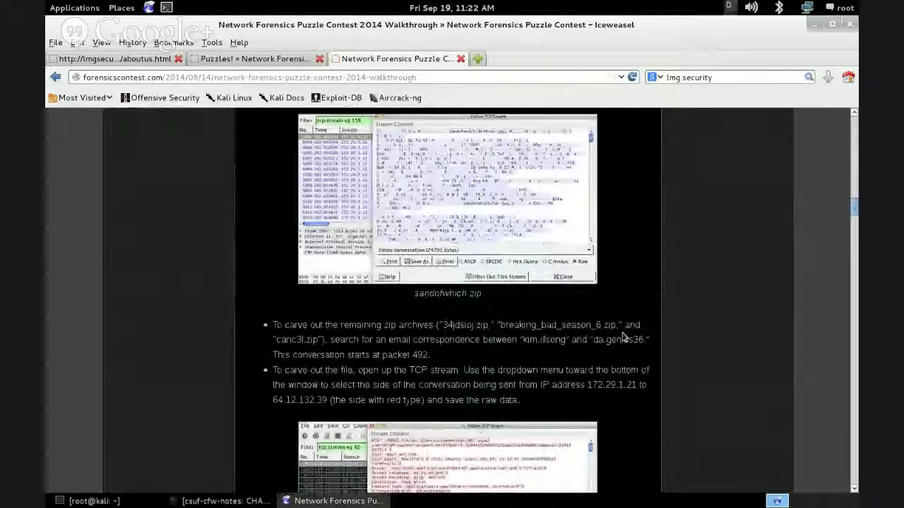
scroll(622, 338, "down", 10)
scroll(662, 336, "down", 5)
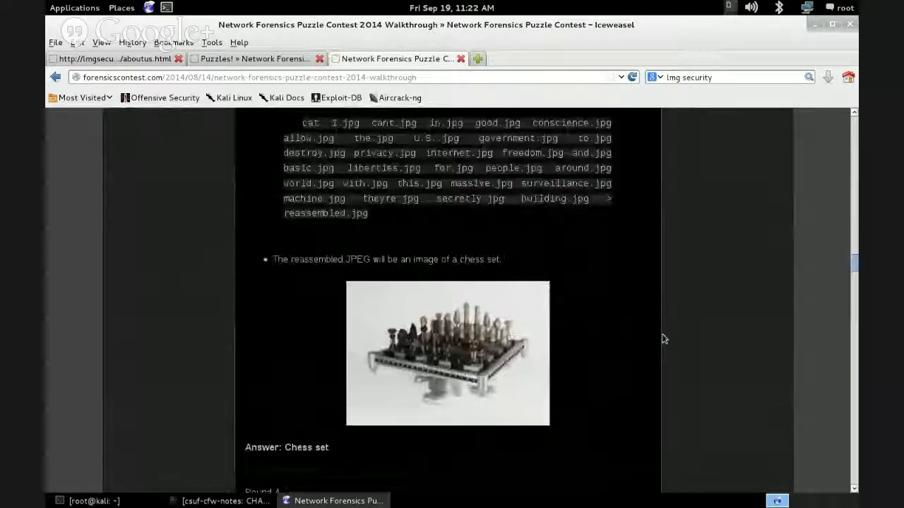
scroll(662, 339, "down", 10)
scroll(662, 339, "down", 7)
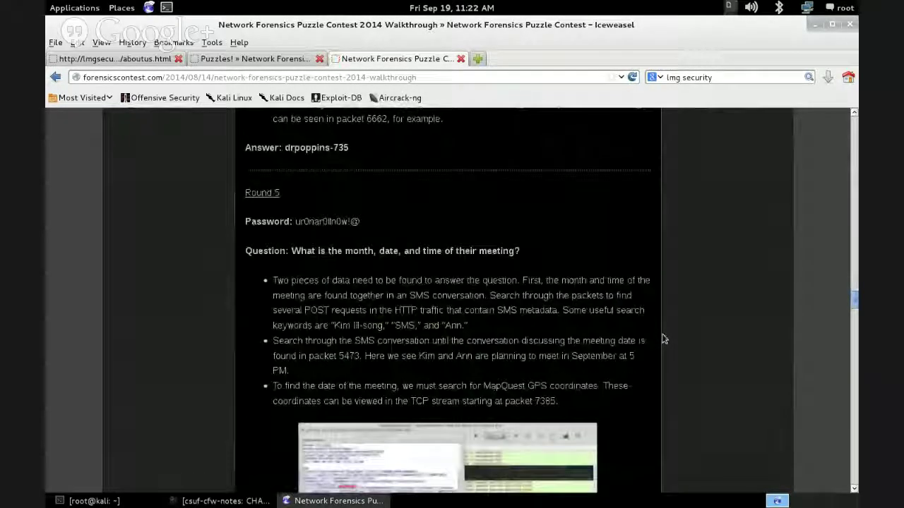
scroll(662, 339, "down", 10)
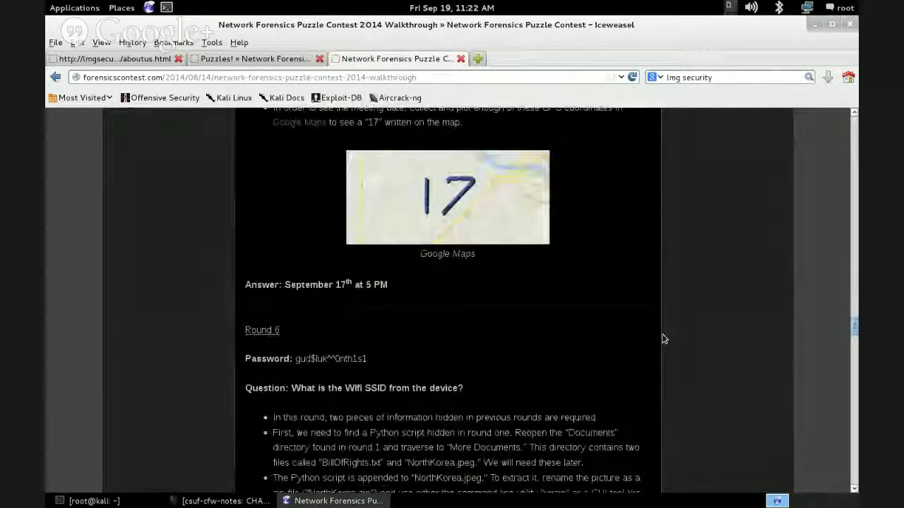
scroll(662, 340, "down", 5)
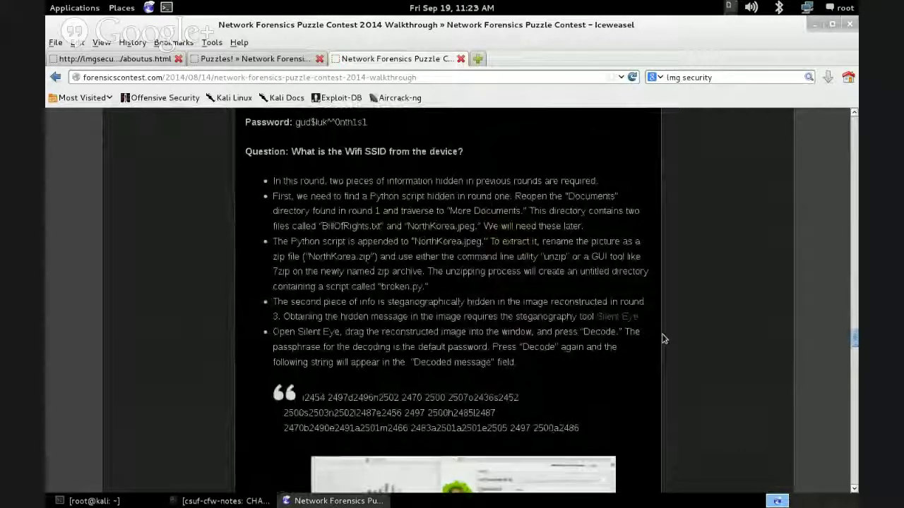
scroll(663, 340, "down", 5)
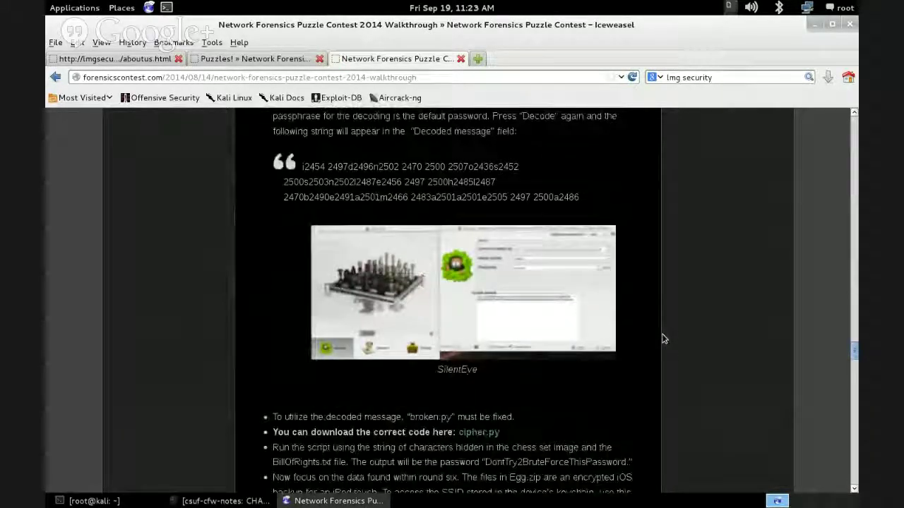
scroll(662, 338, "down", 5)
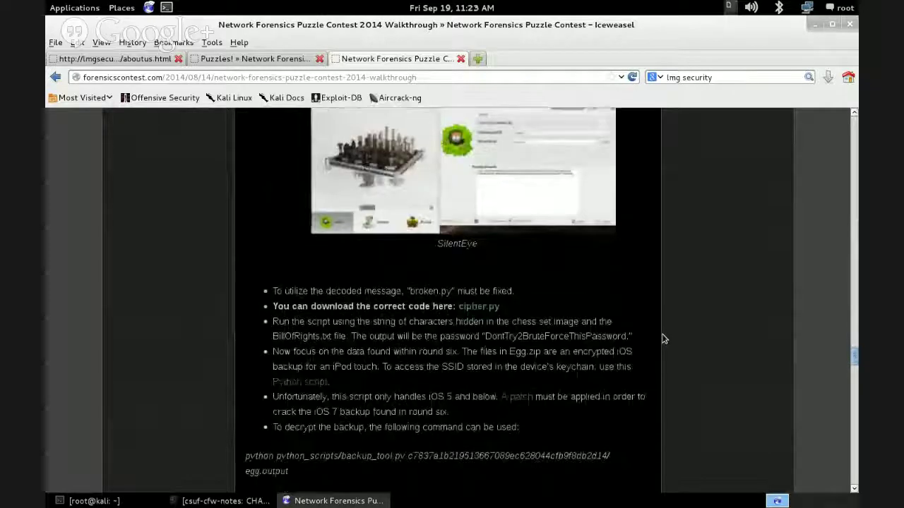
scroll(662, 340, "down", 7)
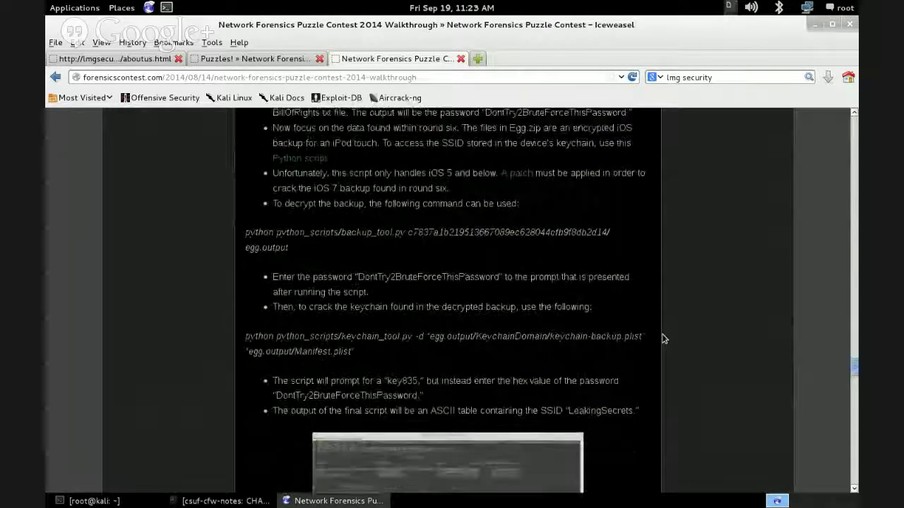
scroll(662, 338, "down", 10)
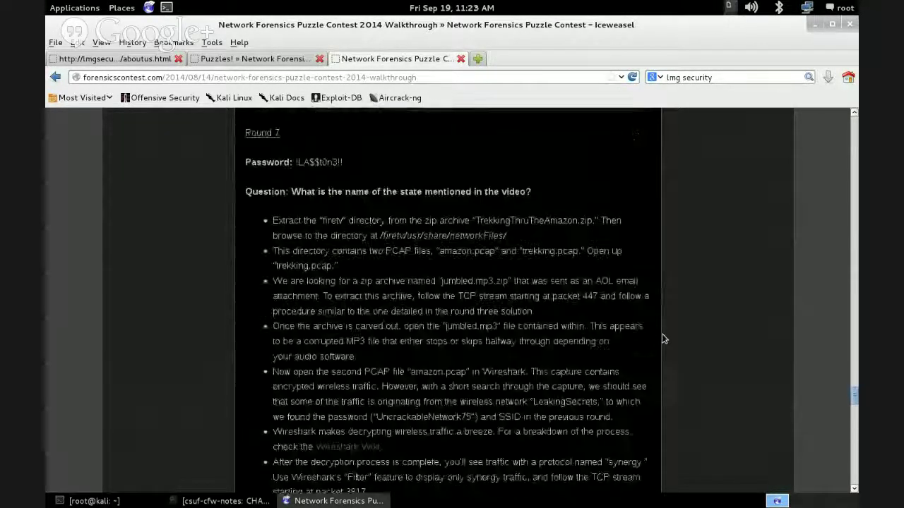
scroll(663, 339, "down", 10)
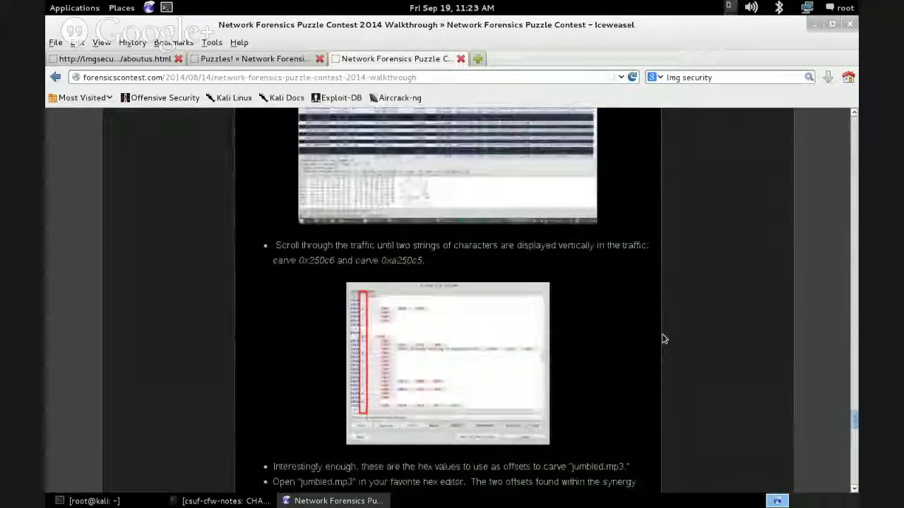
scroll(662, 340, "down", 8)
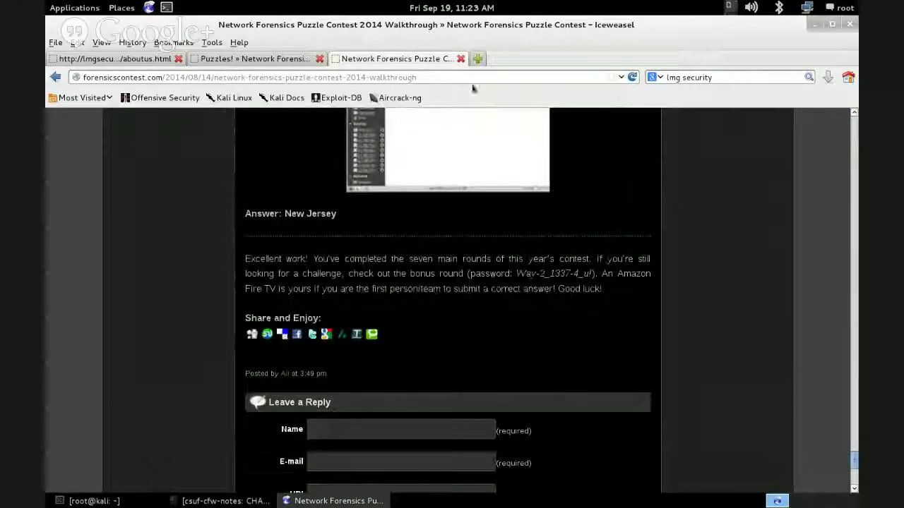
Close the walkthrough tab and open 'Puzzle #1: Ann's Bad AIM' from the Puzzles list
key("ctrl+w")
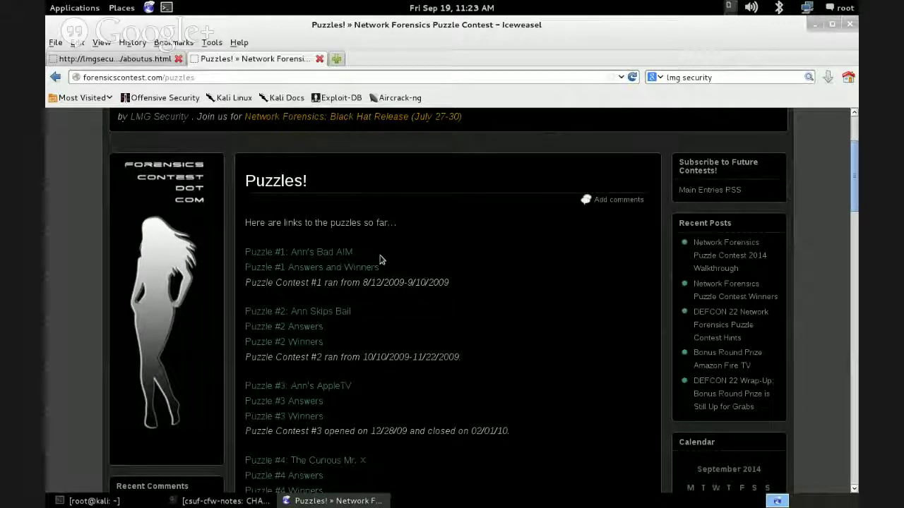
left_click_drag(374, 253, 251, 253)
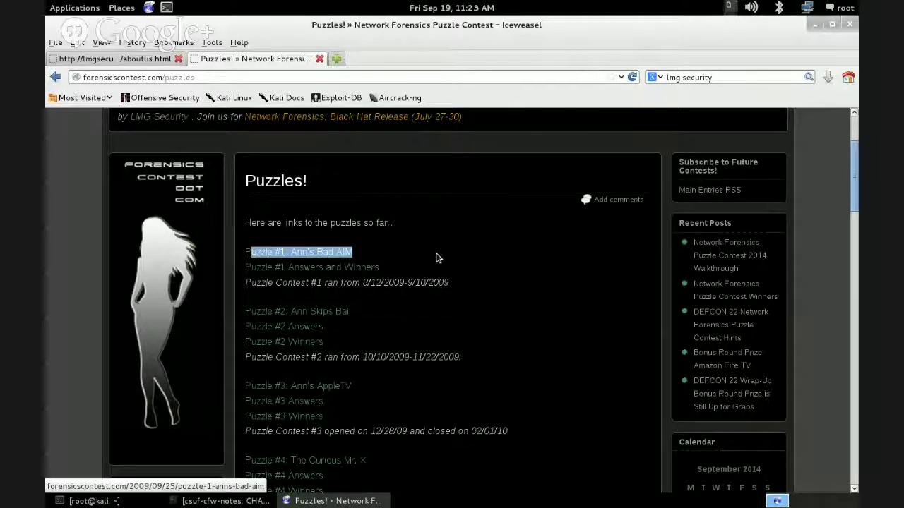
left_click(323, 253)
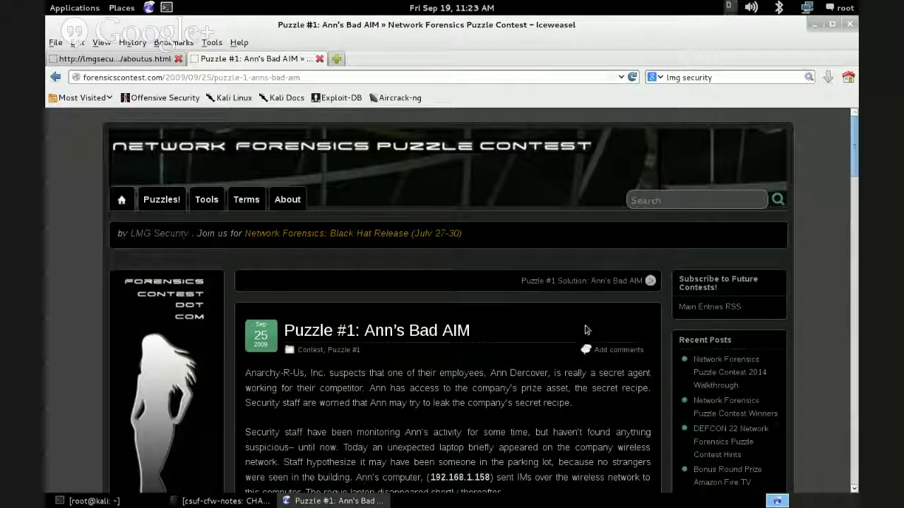
Zoom the Ann's Bad AIM page in two levels and scroll down to the puzzle description
key("ctrl+plus")
key("ctrl+plus")
scroll(605, 322, "down", 3)
key("ctrl+plus")
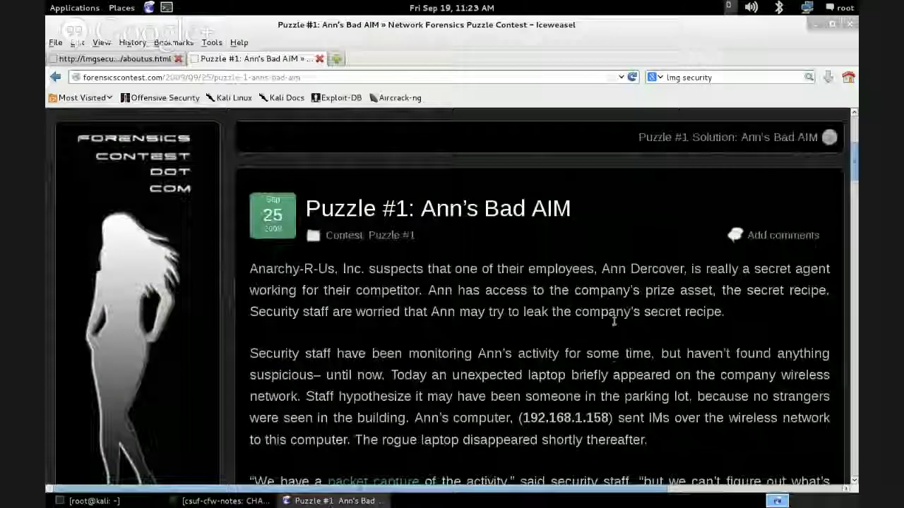
scroll(614, 321, "down", 3)
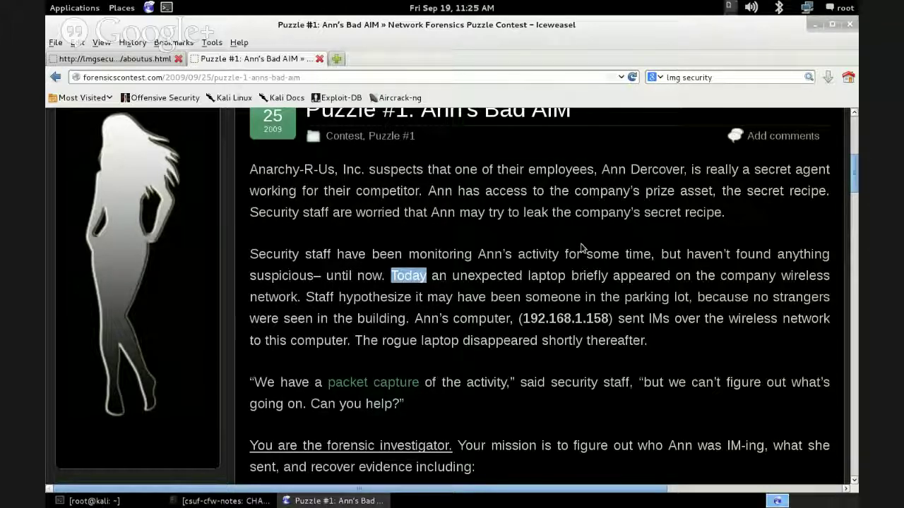
left_click_drag(609, 318, 524, 318)
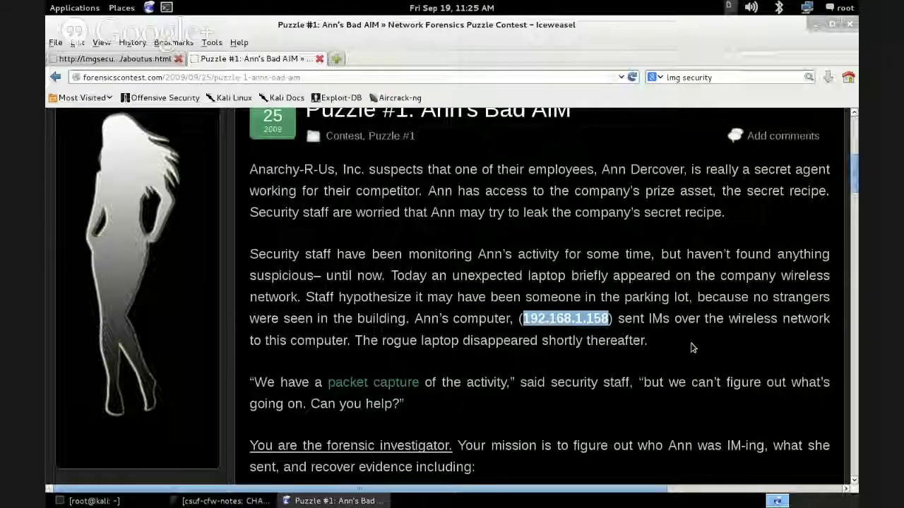
scroll(692, 347, "down", 4)
left_click(388, 228)
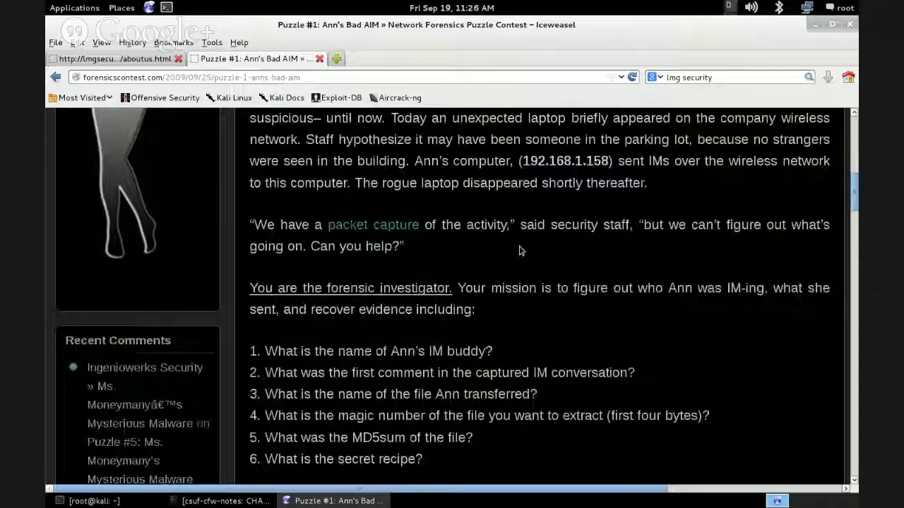
scroll(565, 244, "down", 1)
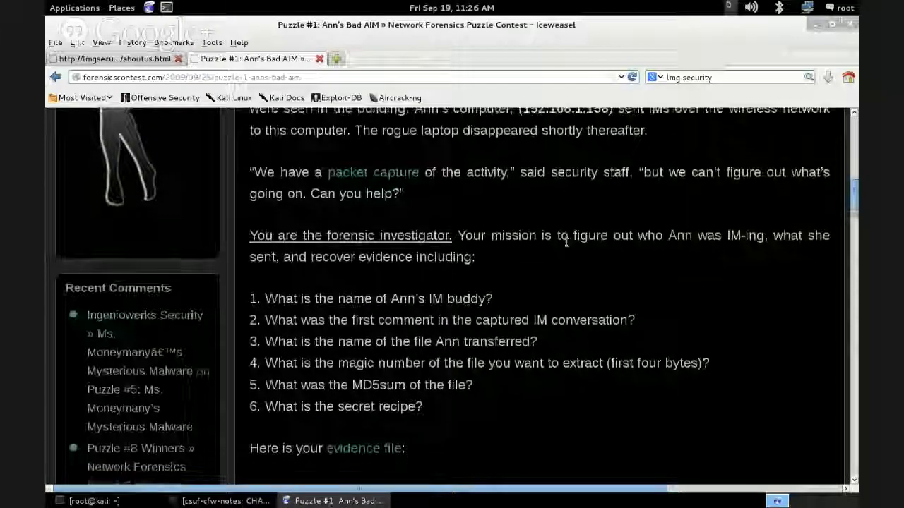
Save the packet capture link as evidence01.pcap into Desktop/csuf_workshop/session6
right_click(403, 174)
left_click(498, 245)
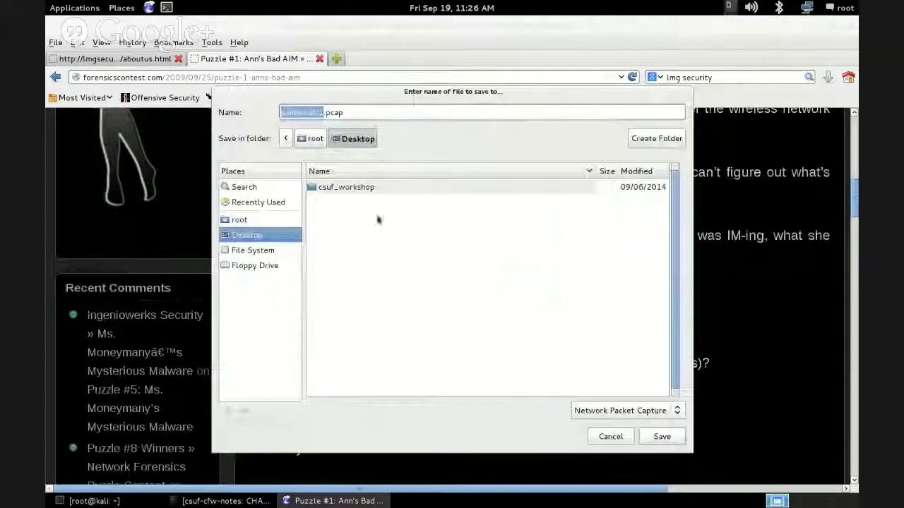
double_click(363, 189)
double_click(370, 280)
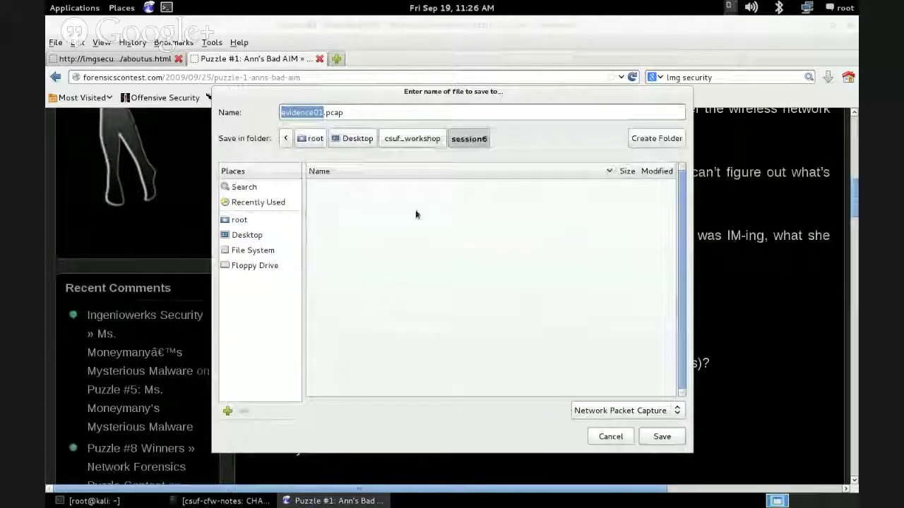
left_click(369, 115)
left_click(662, 436)
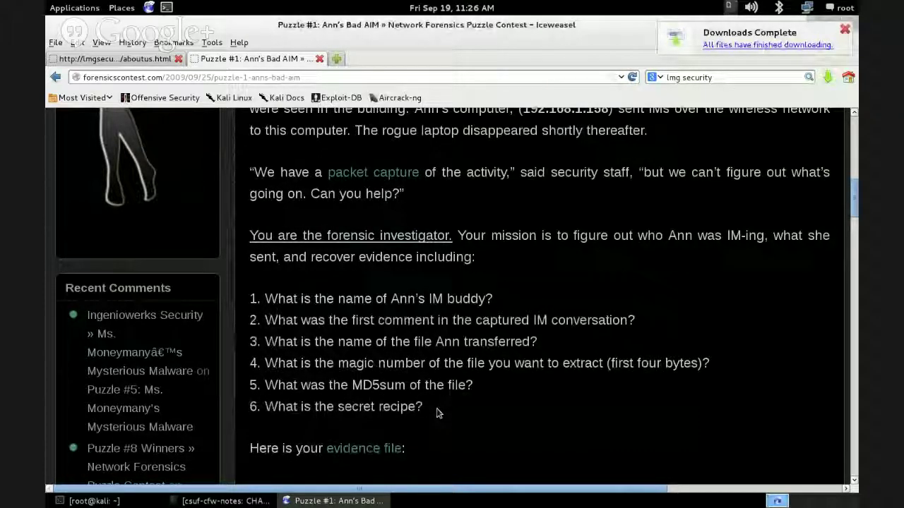
Copy puzzle questions 1 through 6 to the clipboard
left_click_drag(426, 407, 251, 297)
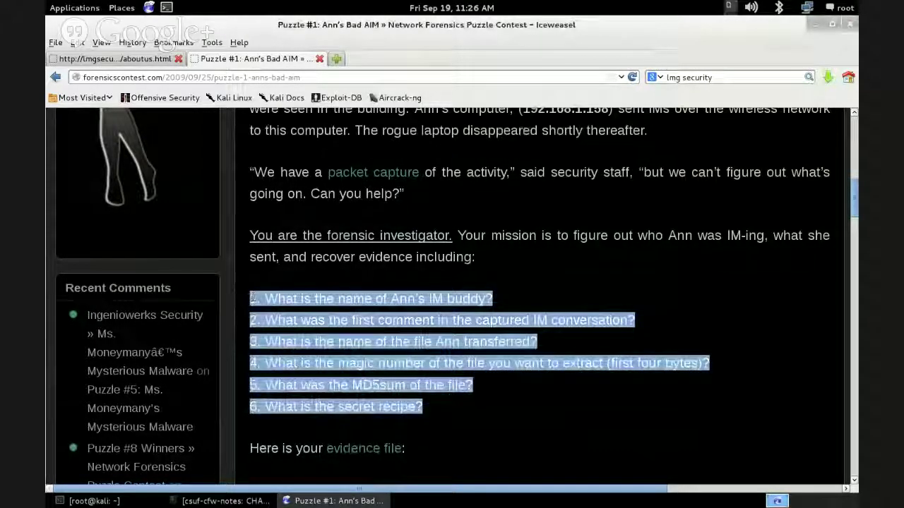
right_click(318, 302)
left_click(340, 309)
In KeepNote, add an Ann's IM heading below Team DOFIR and paste the six questions
key("alt+Tab")
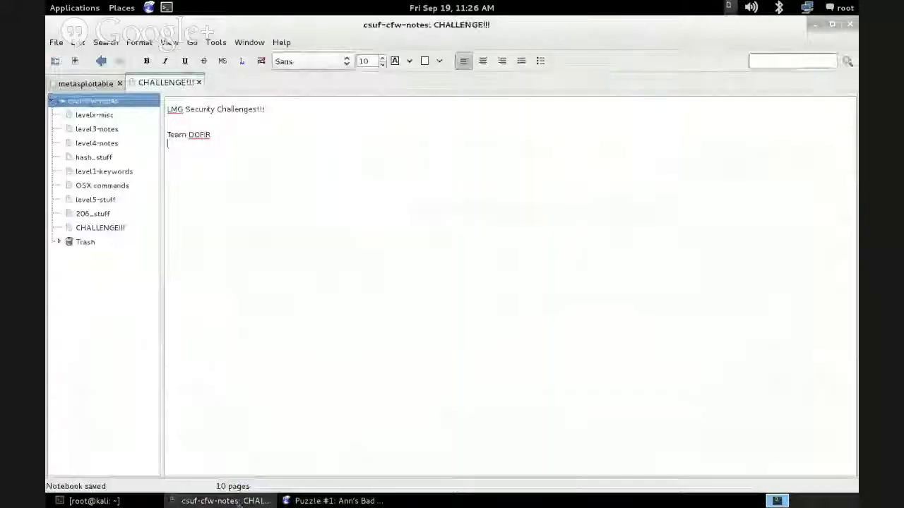
key("Return")
type("Ann")
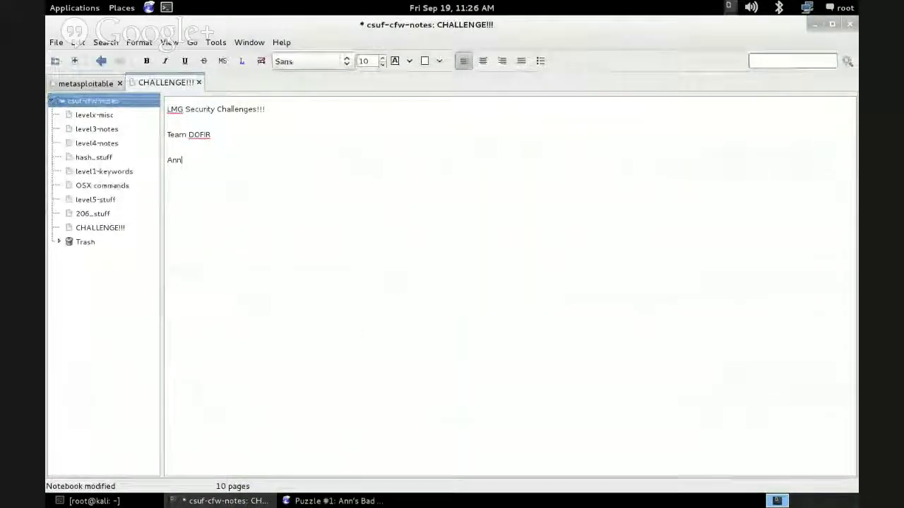
type("----")
key("ctrl+v")
key("Return")
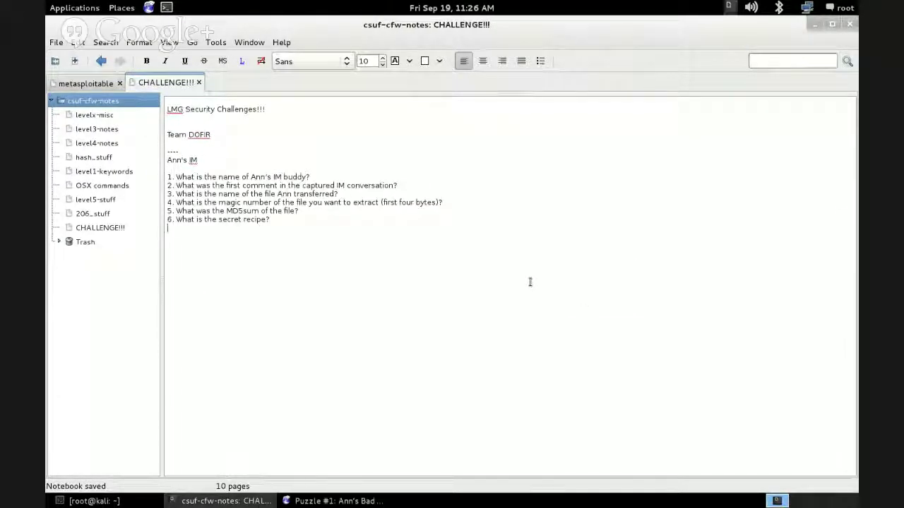
Select all of the note's text and raise its font size to 19
left_click(176, 44)
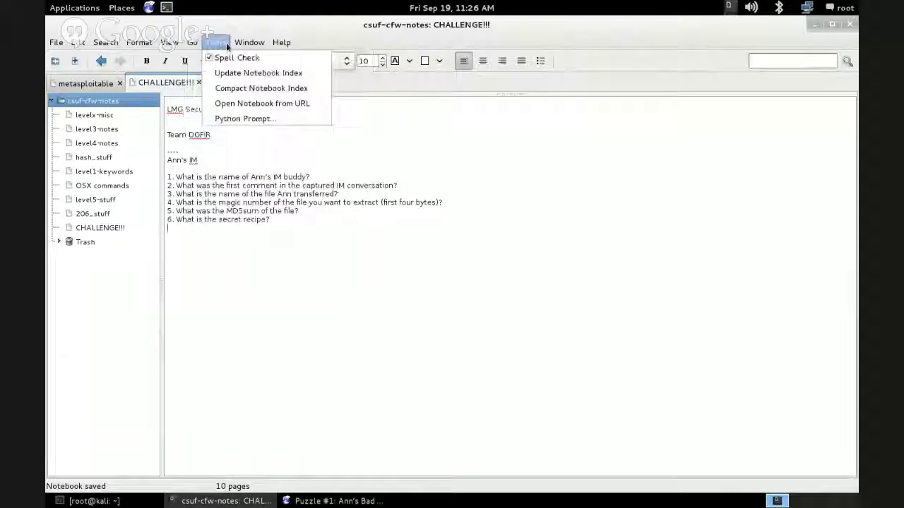
mouse_move(140, 45)
left_click(93, 43)
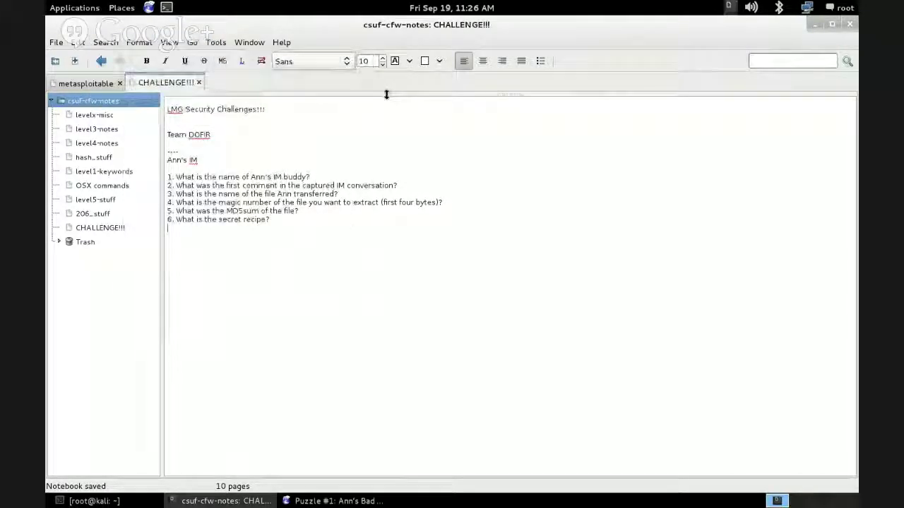
key("ctrl+a")
left_click(382, 59)
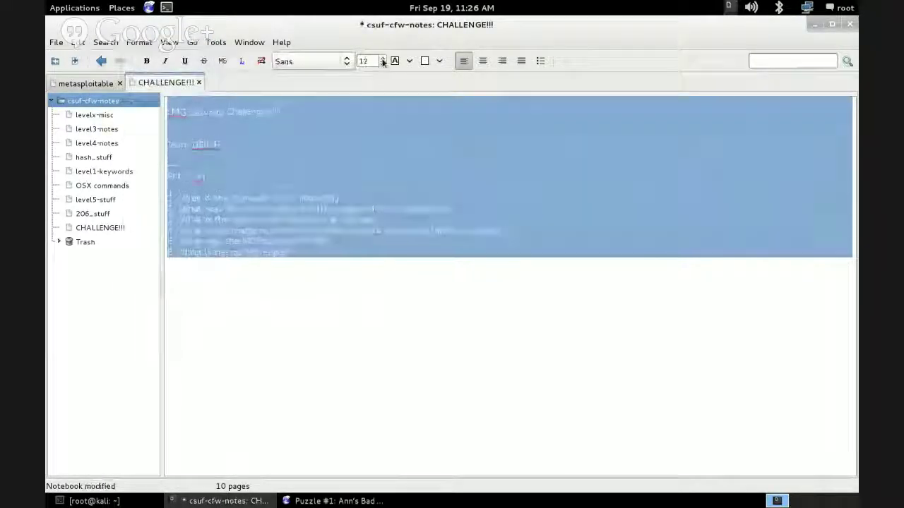
left_click(382, 59)
left_click(382, 59)
left_click(382, 60)
left_click(382, 61)
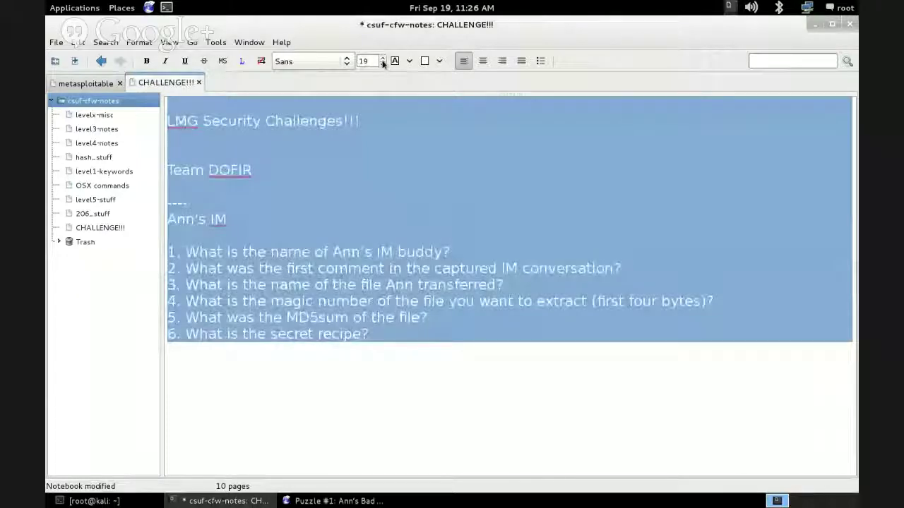
left_click(619, 381)
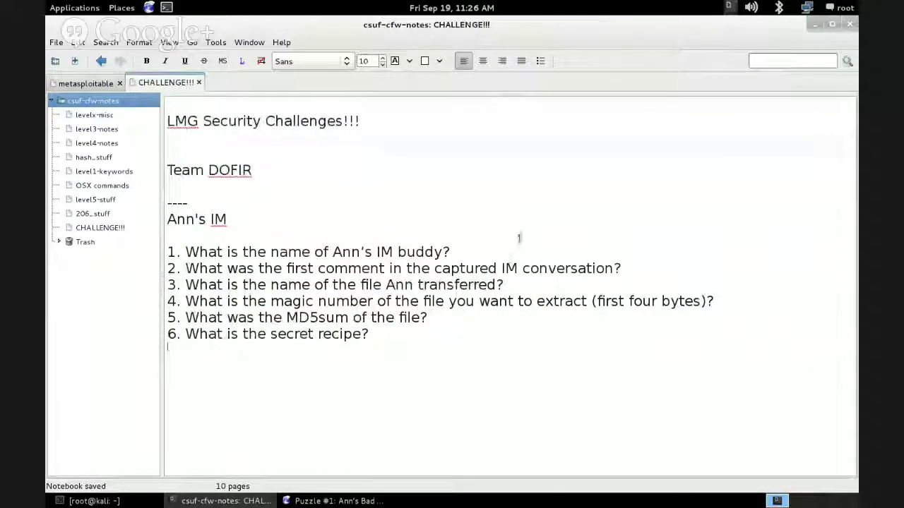
Insert a blank line after each of questions 1 to 5 and save the notebook
left_click(449, 251)
key("Return")
left_click(666, 282)
key("Return")
left_click(619, 323)
key("Return")
left_click(740, 353)
key("Return")
left_click(468, 381)
key("Return")
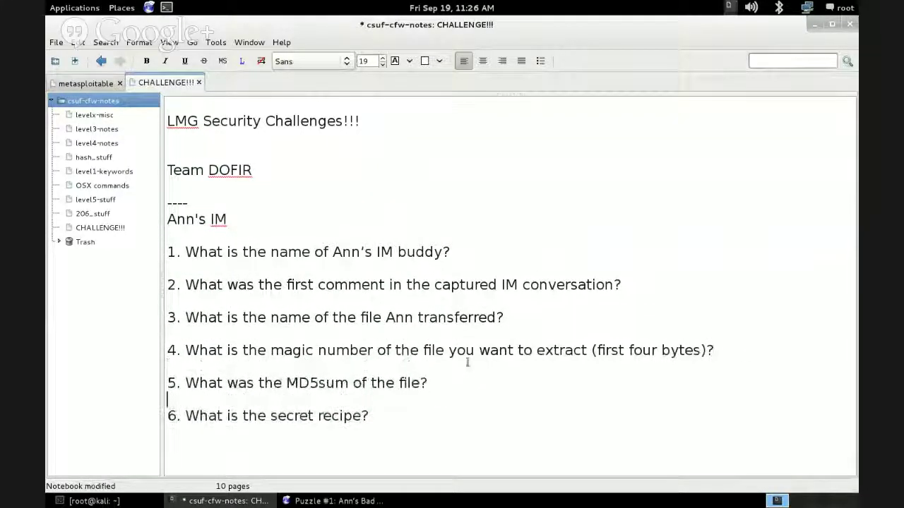
key("ctrl+s")
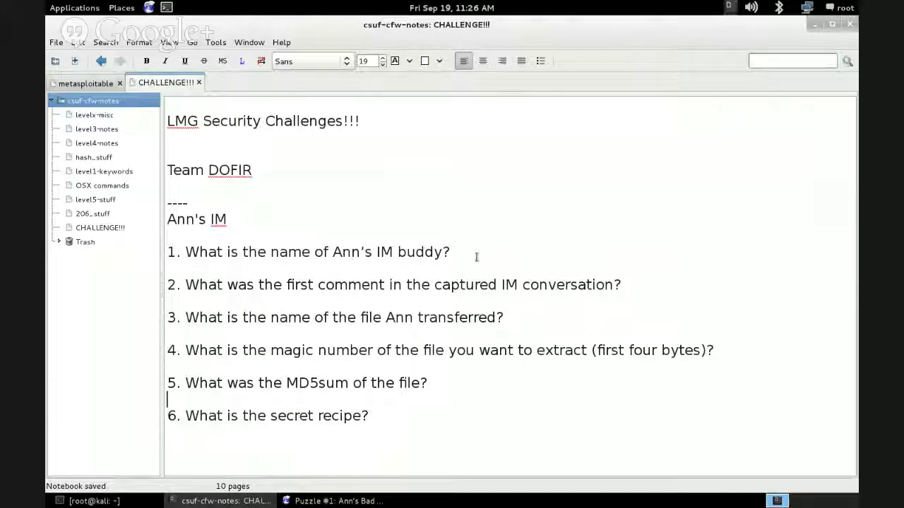
Select each of the six questions in turn to review them
left_click_drag(471, 255, 151, 260)
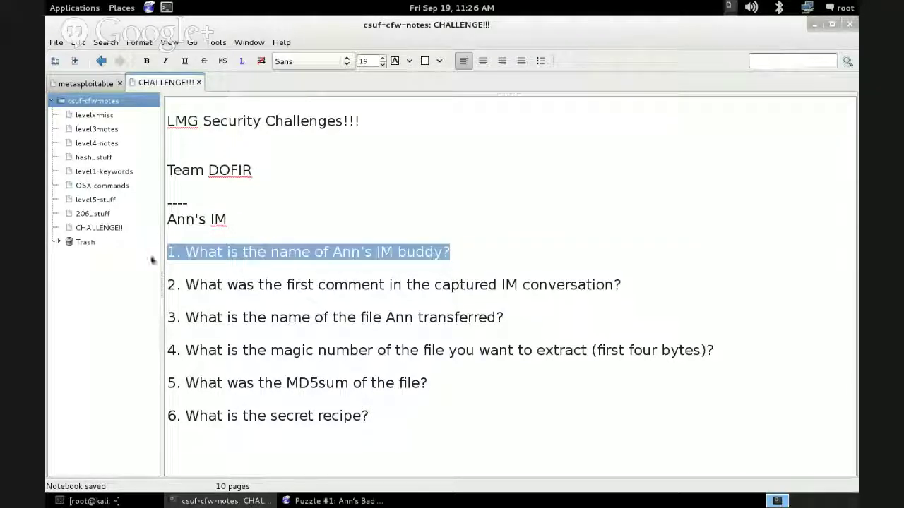
left_click(640, 285)
left_click_drag(640, 285, 135, 294)
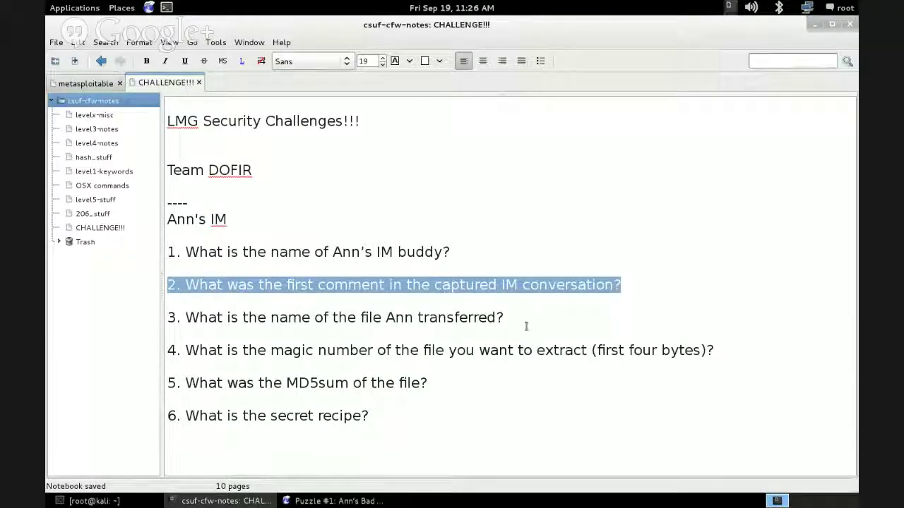
left_click_drag(522, 319, 170, 335)
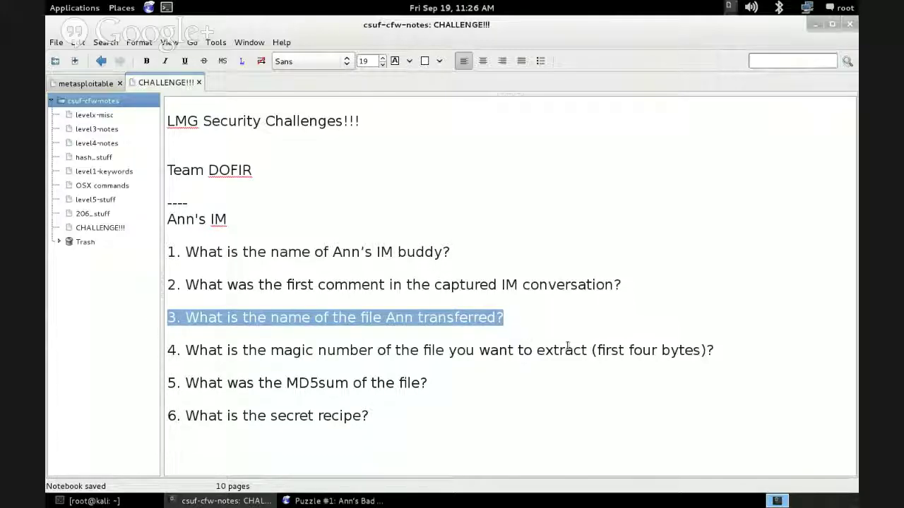
left_click_drag(728, 350, 153, 351)
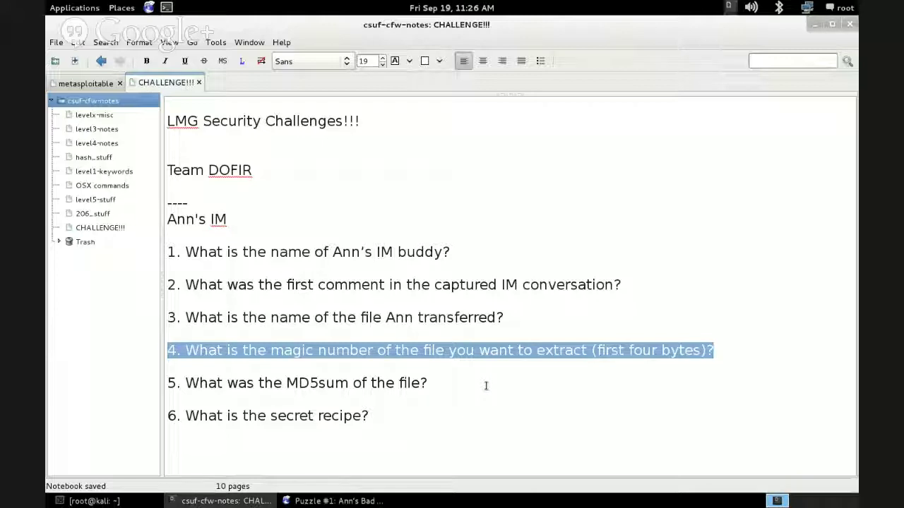
left_click_drag(443, 385, 126, 389)
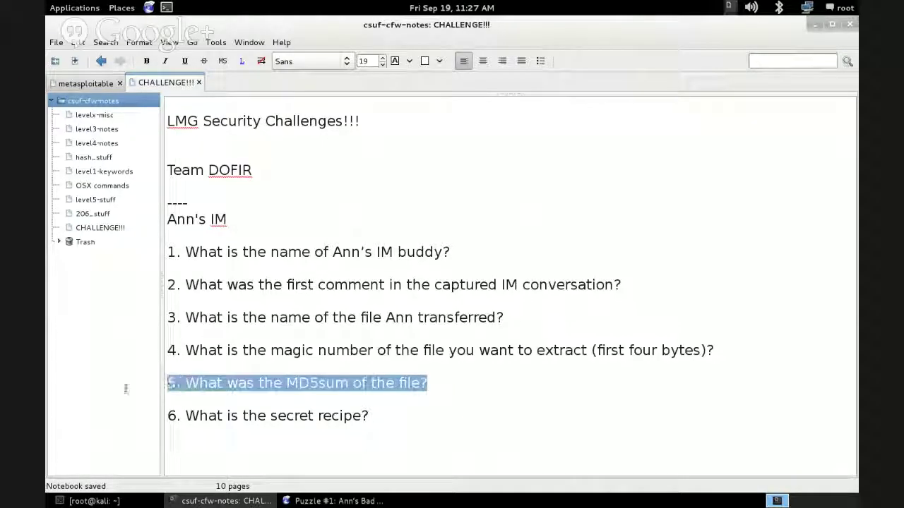
left_click_drag(375, 415, 126, 423)
left_click(423, 433)
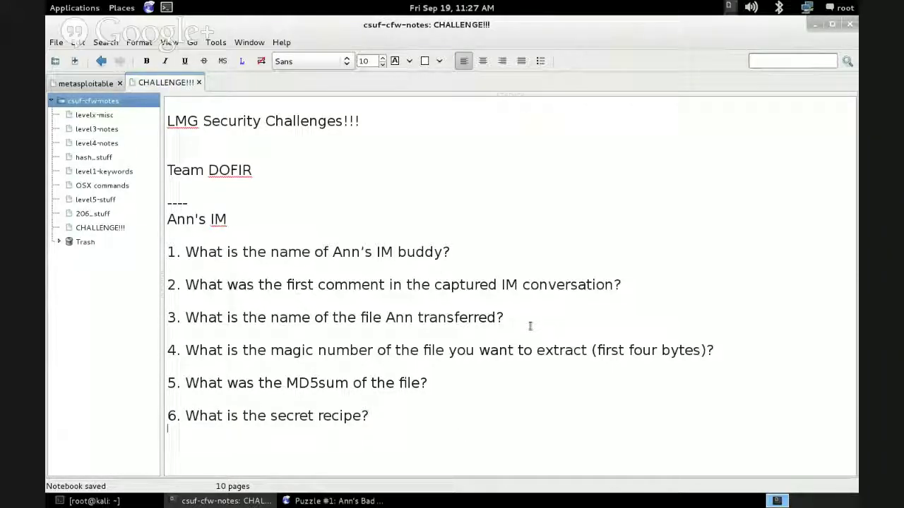
Return to the puzzle page and scroll to the 'The MOST ELEGANT solution wins.' heading
left_click(333, 501)
left_click(597, 402)
scroll(597, 402, "down", 5)
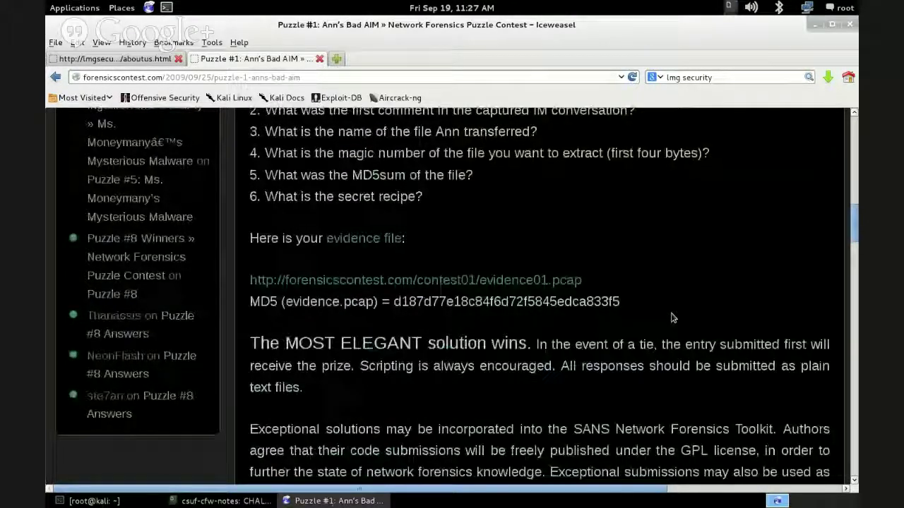
scroll(629, 307, "down", 2)
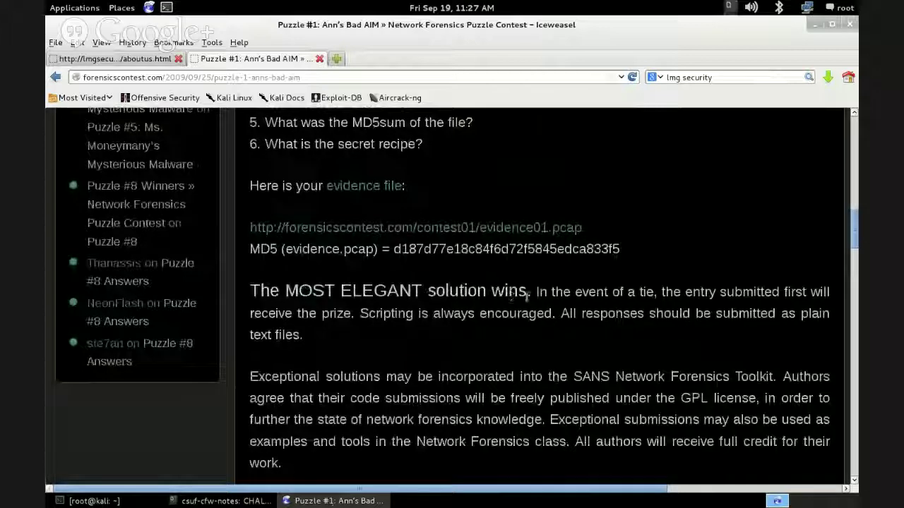
left_click_drag(530, 296, 258, 298)
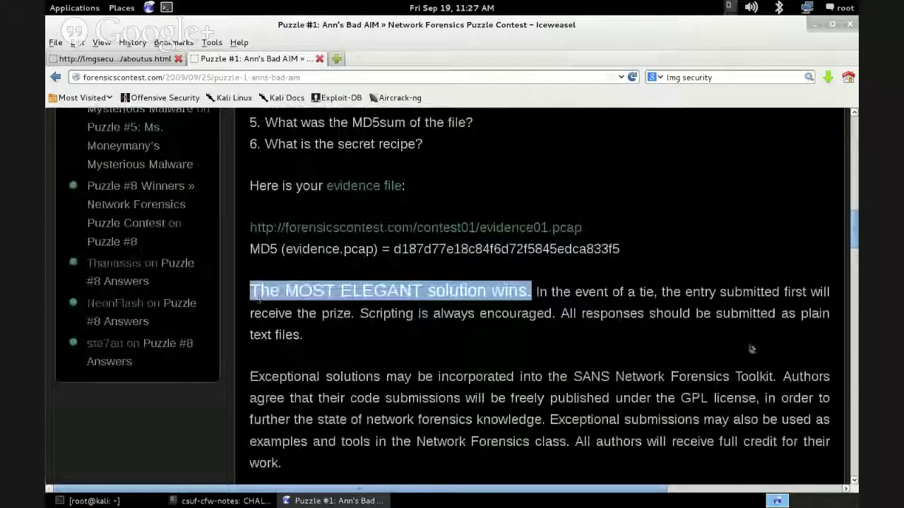
left_click(754, 349)
Scroll through the reader comments, back up, and go to the contest's Tools page
scroll(754, 348, "down", 5)
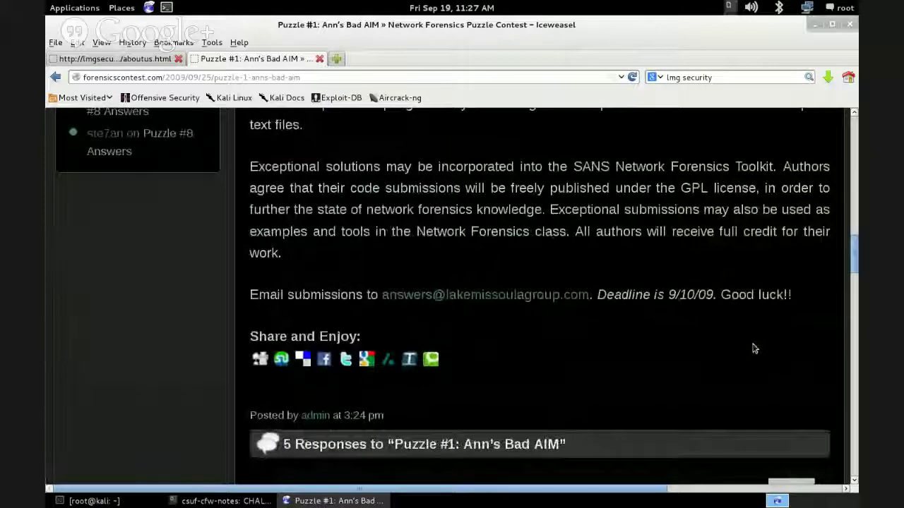
scroll(754, 349, "down", 12)
scroll(754, 346, "down", 12)
scroll(754, 349, "down", 2)
scroll(753, 346, "up", 20)
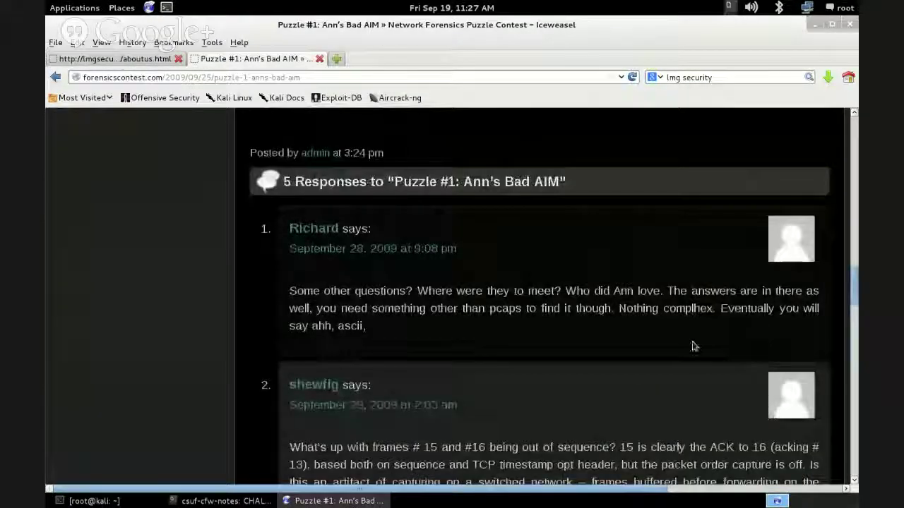
scroll(689, 347, "up", 1)
scroll(683, 347, "up", 20)
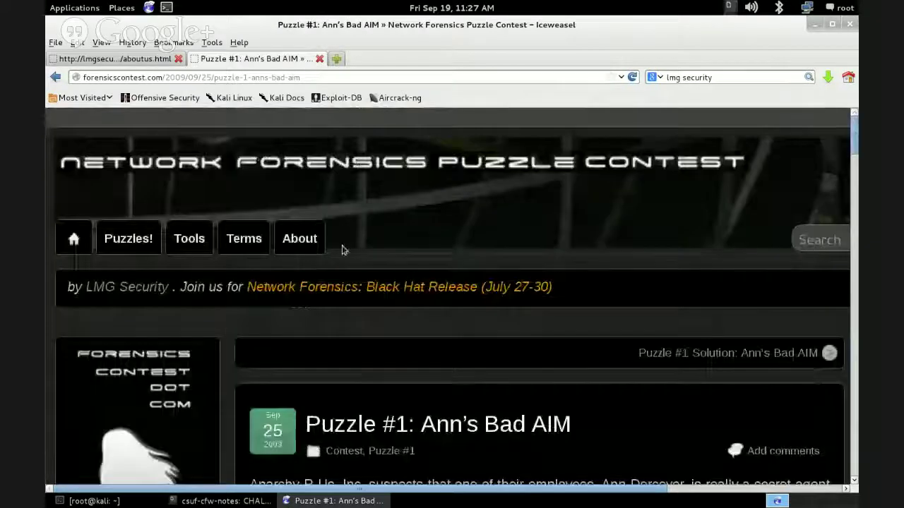
left_click(244, 243)
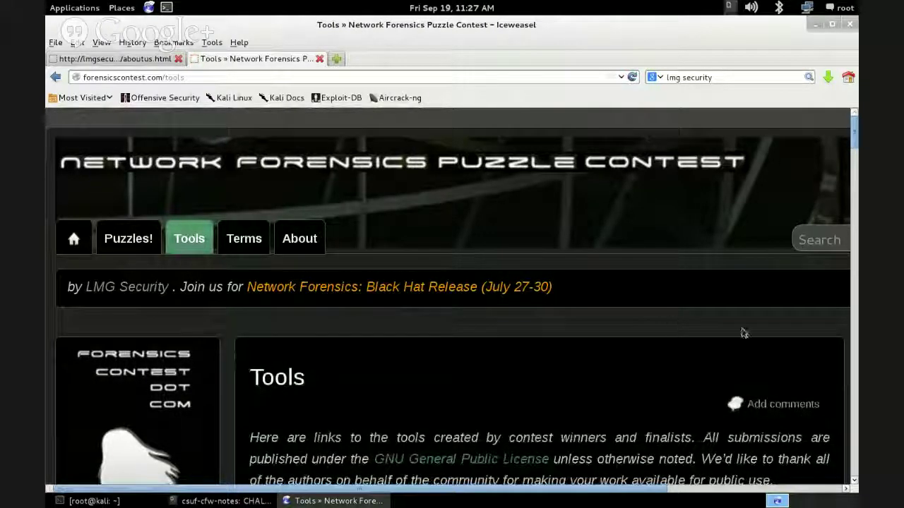
Scroll through the Tools list of GPL scripts from contest winners, then open the Puzzles! page
scroll(741, 333, "down", 8)
scroll(728, 333, "up", 1)
scroll(728, 333, "down", 6)
scroll(727, 334, "down", 6)
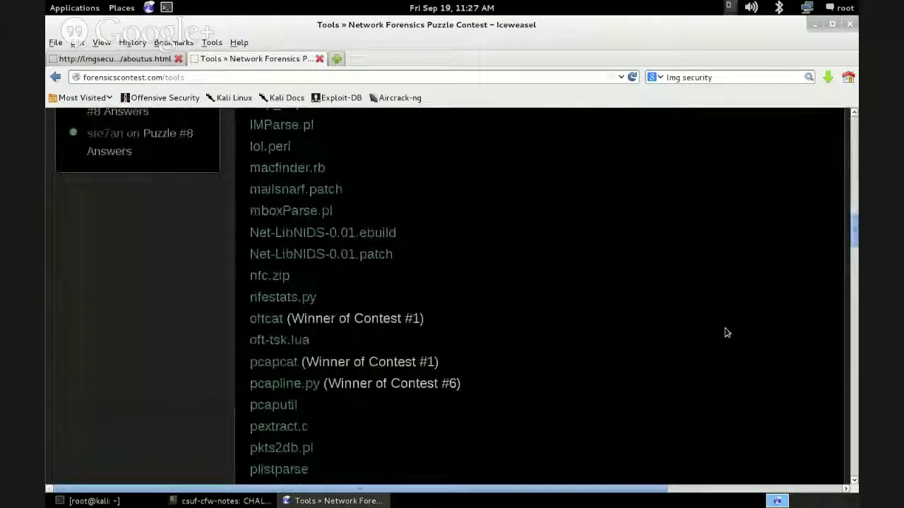
scroll(727, 334, "down", 3)
left_click_drag(426, 266, 357, 271)
scroll(702, 283, "down", 15)
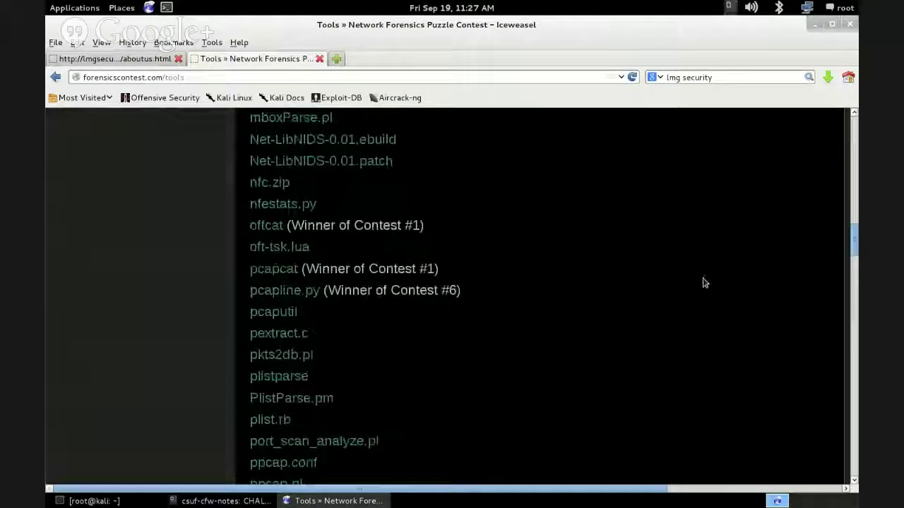
scroll(702, 282, "down", 10)
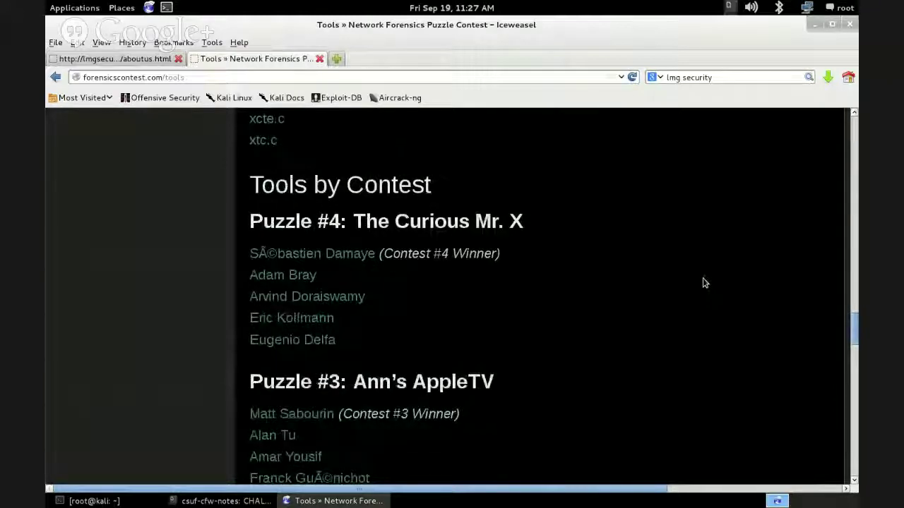
scroll(703, 282, "down", 3)
scroll(702, 283, "up", 1)
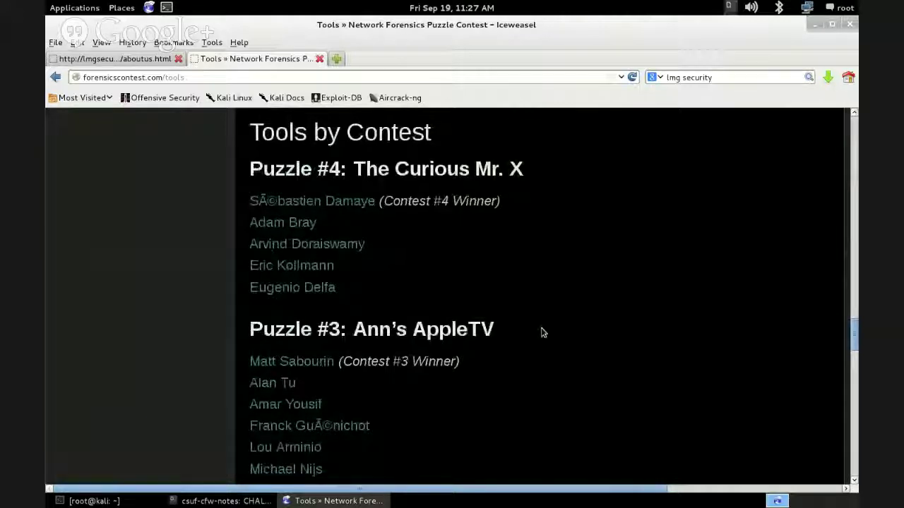
scroll(701, 346, "down", 1)
scroll(701, 350, "up", 10)
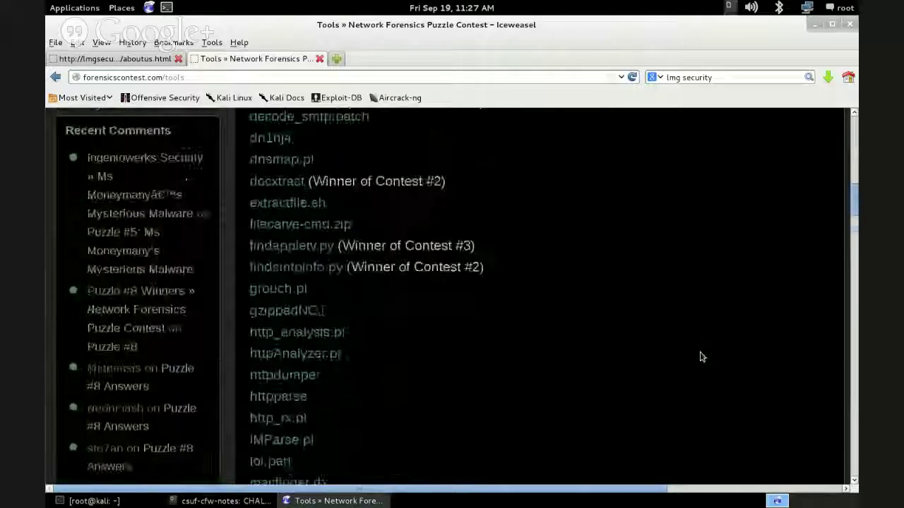
scroll(472, 238, "up", 10)
left_click(139, 233)
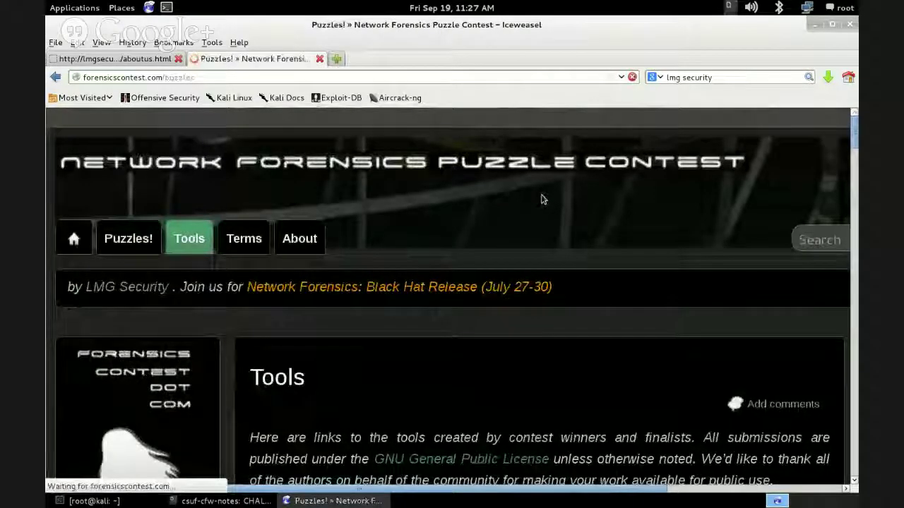
Minimize the browser and browse the home folder to workshop/session6 in Nautilus
left_click(816, 29)
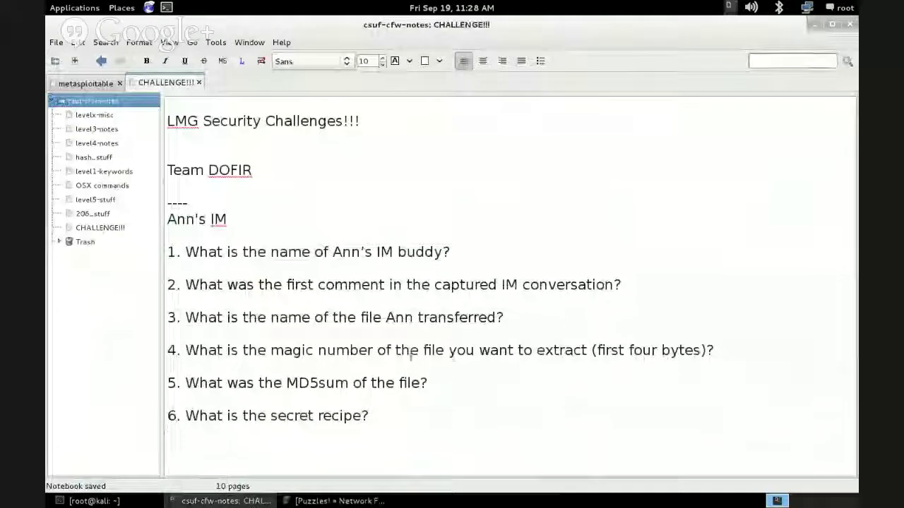
left_click(121, 7)
left_click(130, 24)
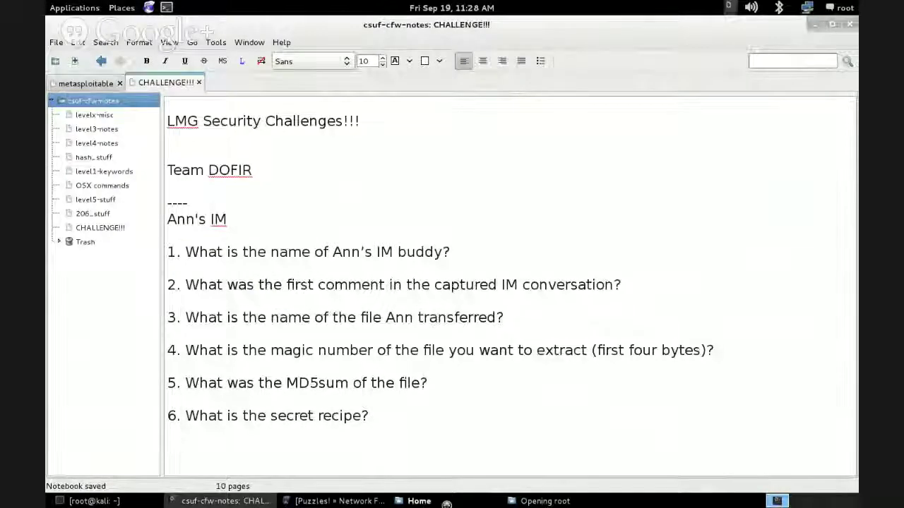
double_click(614, 158)
double_click(689, 106)
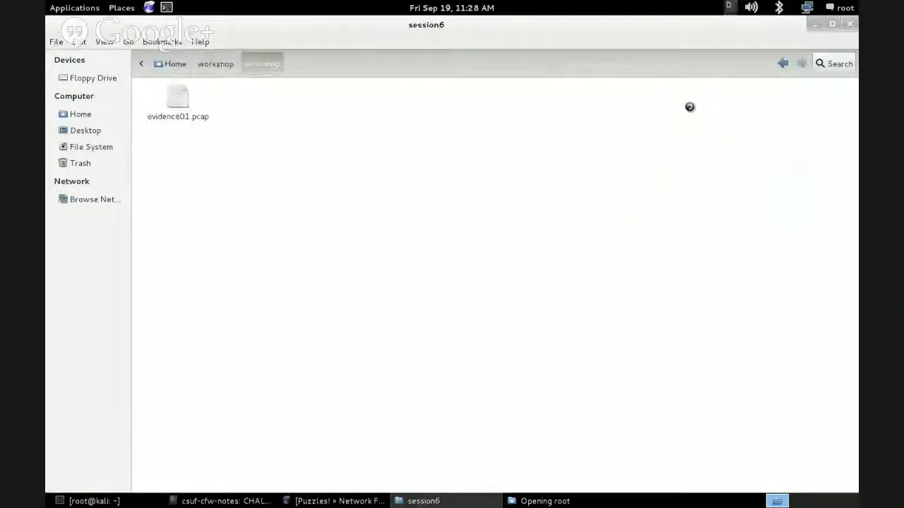
Open evidence01.pcap in Wireshark past the Lua error, and launch Iceweasel
left_click(177, 103)
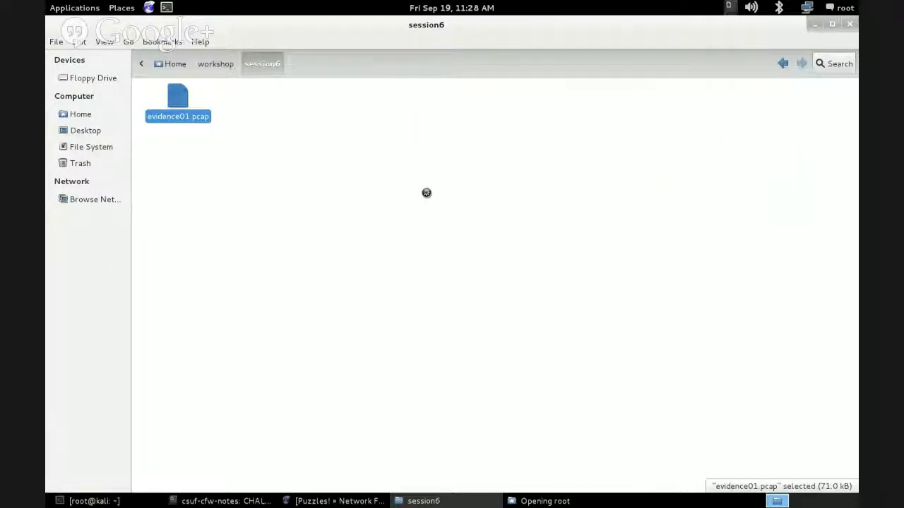
left_click(600, 284)
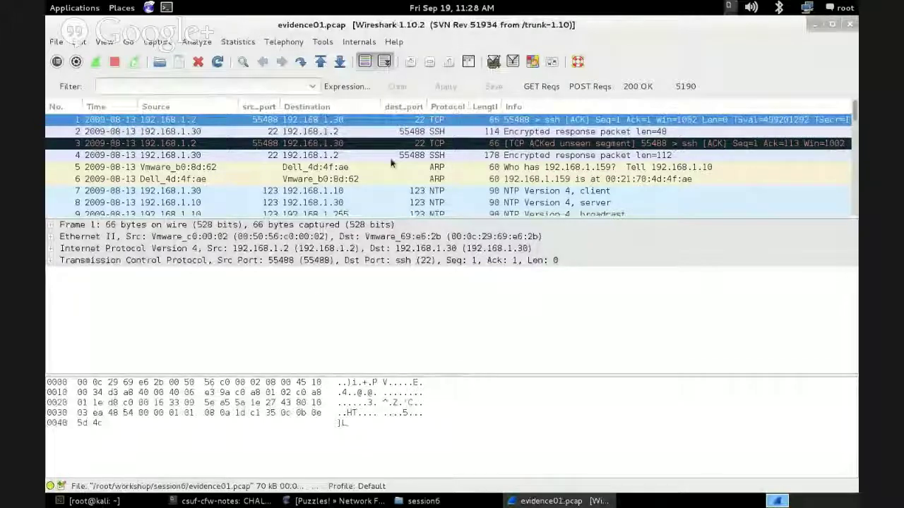
left_click(148, 7)
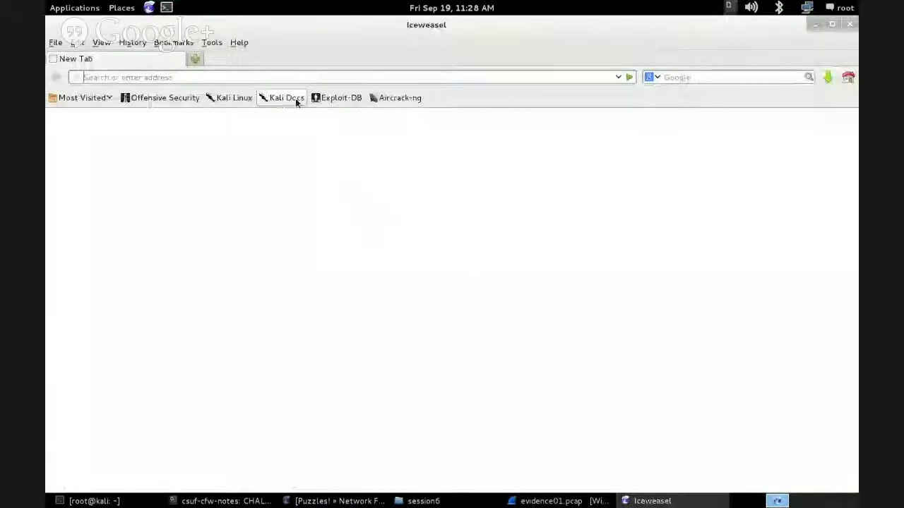
Search Google for 'AIM wireshark' and open 'AIM - The Wireshark Wiki'
type("AI")
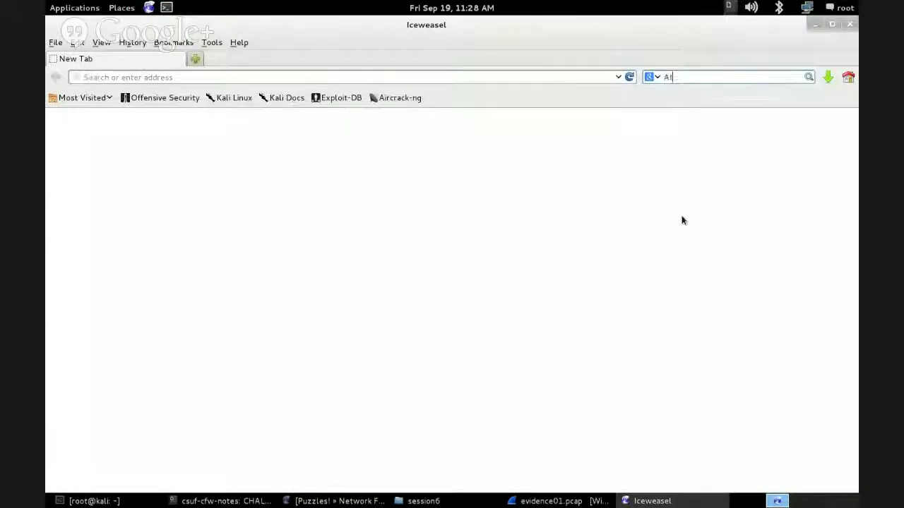
type("M wireshark")
key("Return")
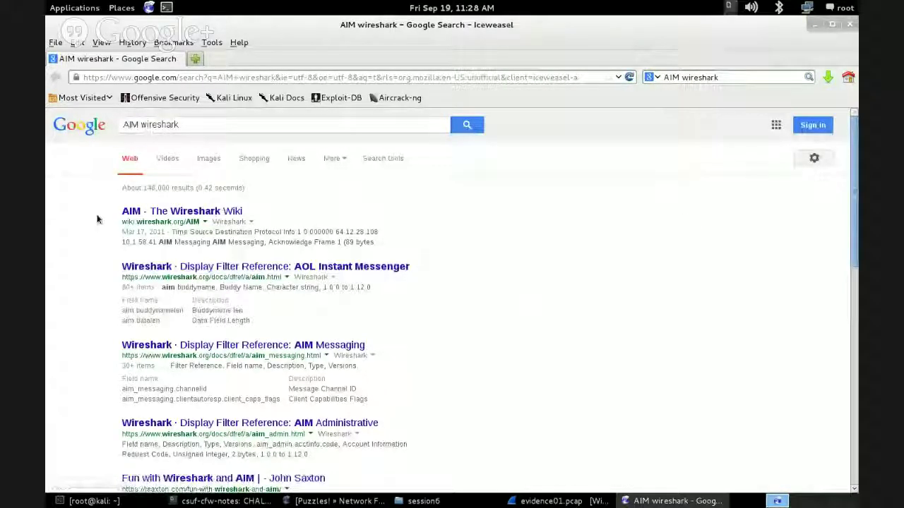
key("ctrl+0")
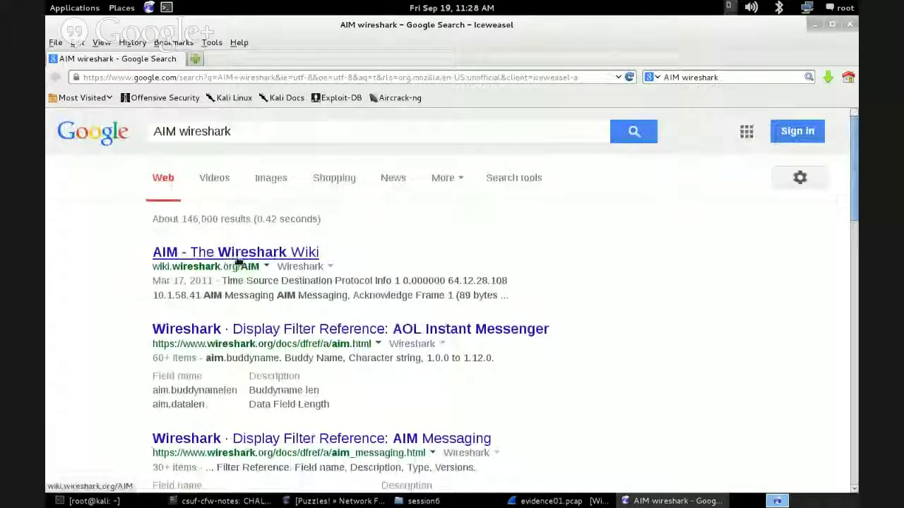
left_click(261, 259)
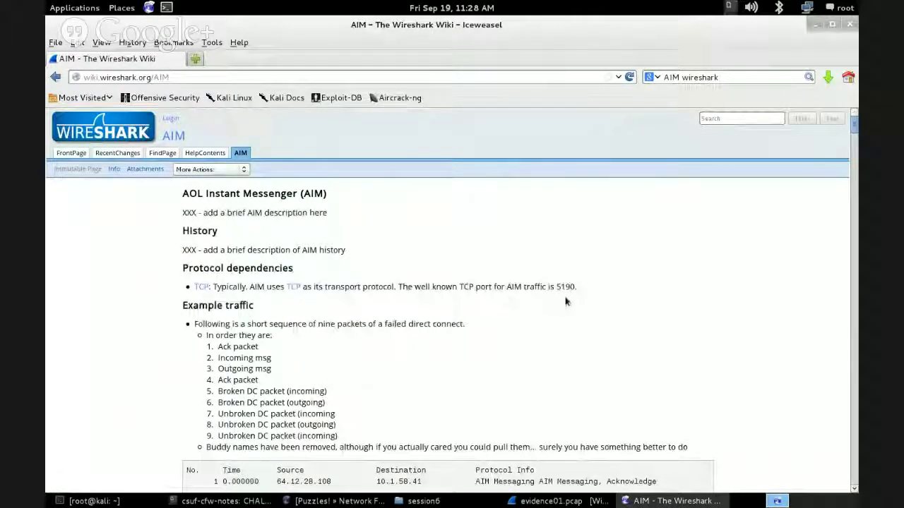
Read down the AIM wiki page, highlighting the paragraph about the AIM dissector
scroll(662, 290, "down", 2)
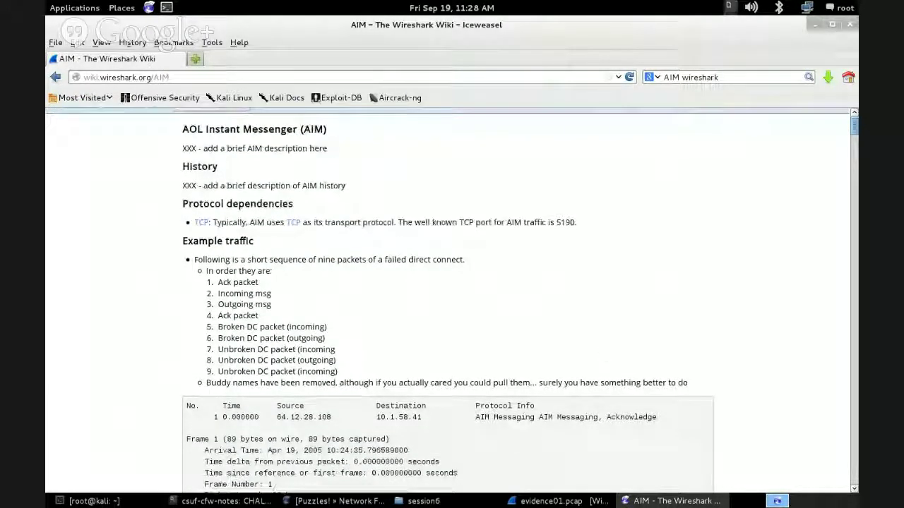
scroll(734, 298, "down", 14)
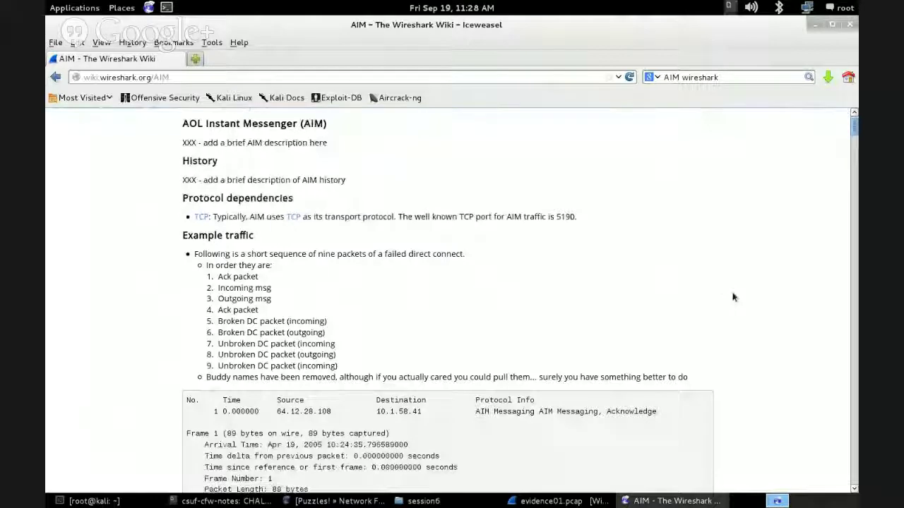
scroll(854, 204, "down", 20)
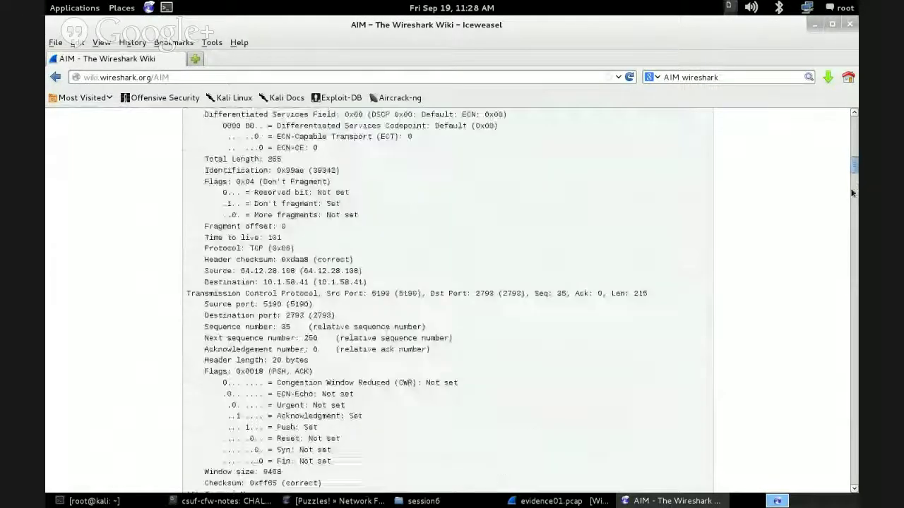
left_click_drag(854, 224, 851, 480)
scroll(819, 438, "up", 2)
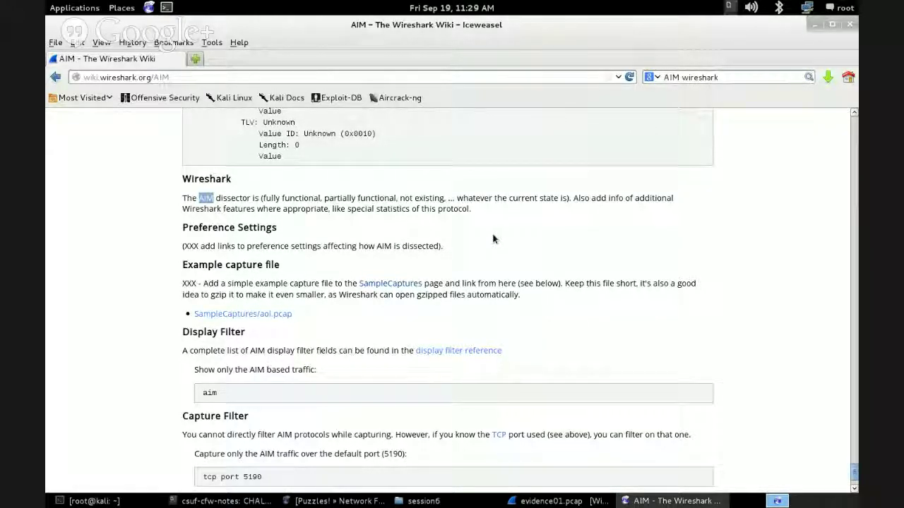
left_click_drag(491, 211, 134, 198)
left_click(120, 208)
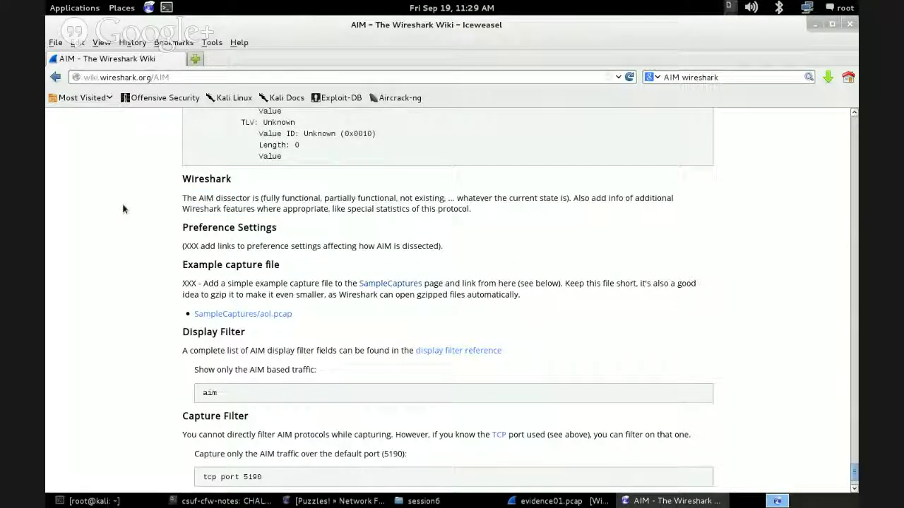
Copy the 'tcp port 5190' capture filter lines and switch back to the notes
scroll(123, 209, "down", 3)
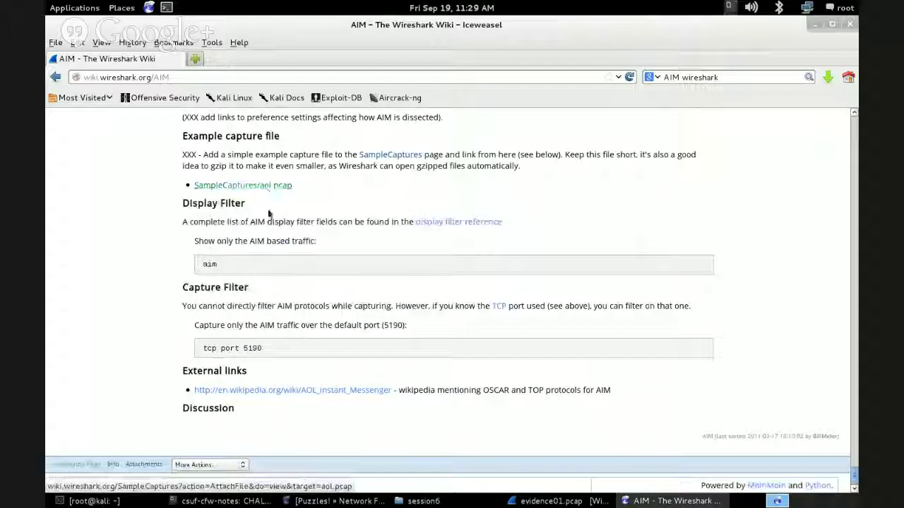
double_click(209, 264)
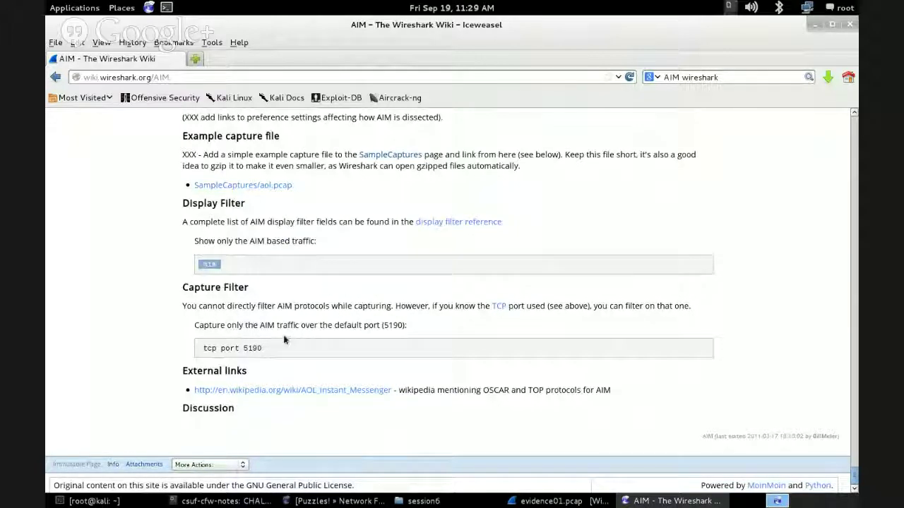
left_click_drag(294, 357, 192, 332)
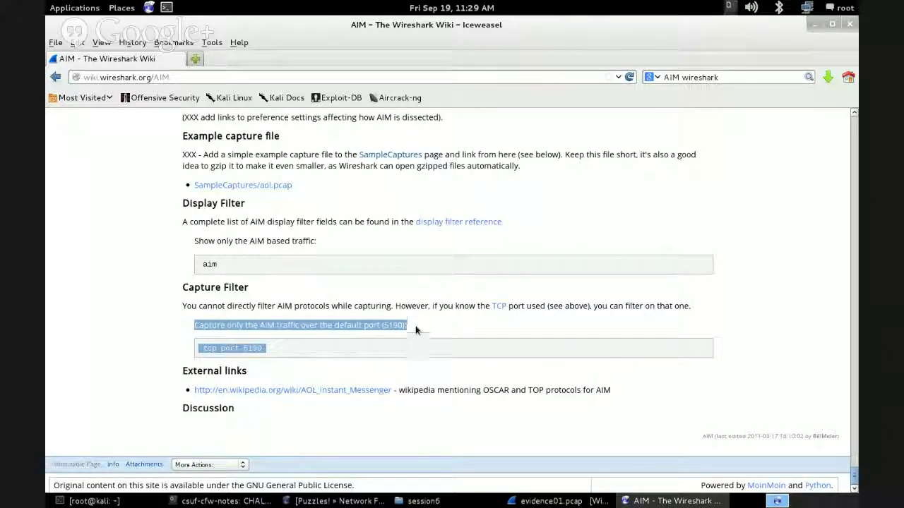
left_click(338, 357)
left_click_drag(277, 353, 185, 326)
right_click(239, 323)
left_click(267, 331)
left_click(219, 501)
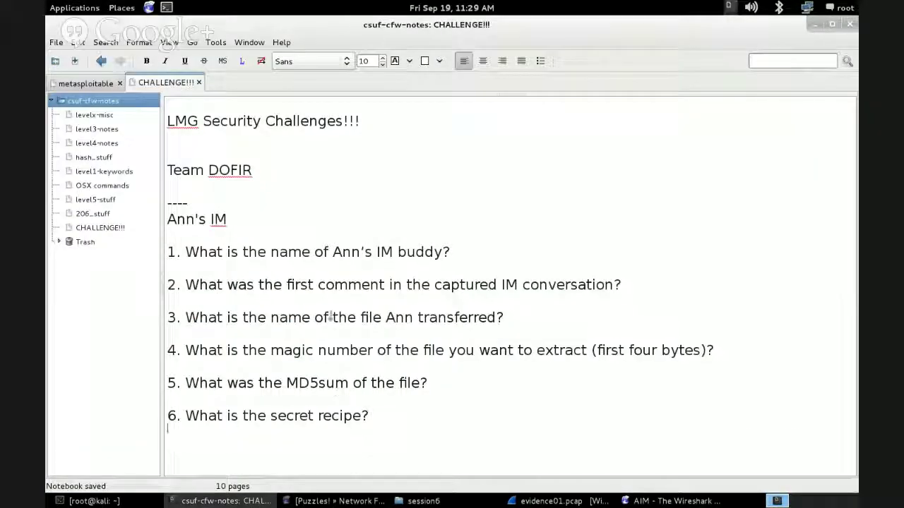
Add an 'AIM Traffic' line under Ann's IM, paste the capture filter below it, and save
left_click(342, 232)
key("Return")
key("Return")
key("Up")
type("AIM Traffic")
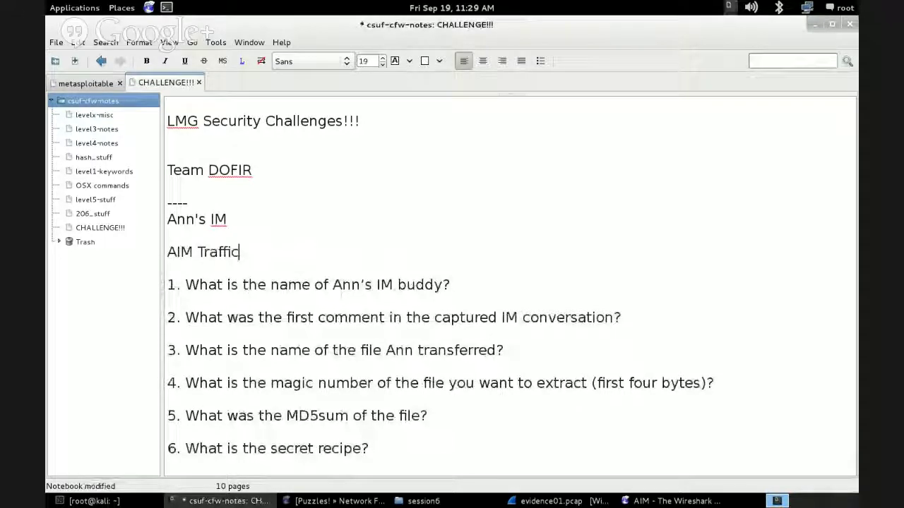
key("Return")
key("ctrl+v")
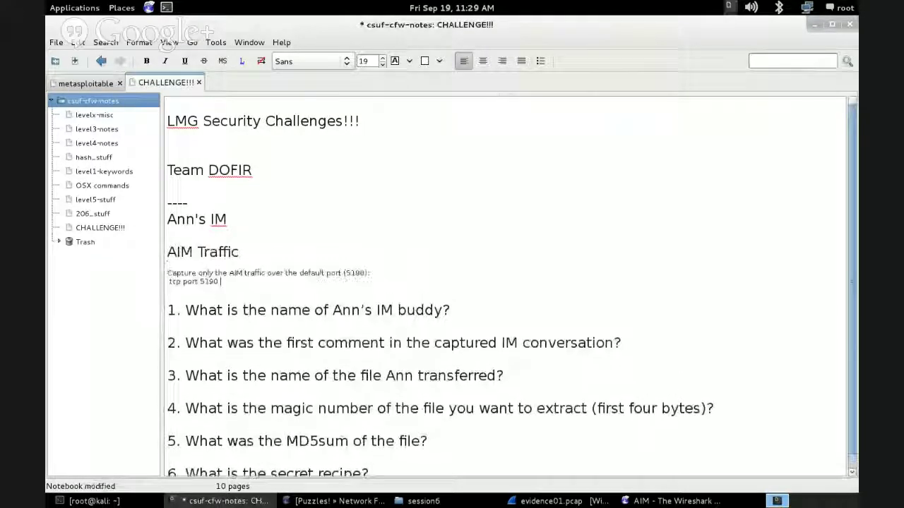
key("Return")
key("Return")
key("ctrl+s")
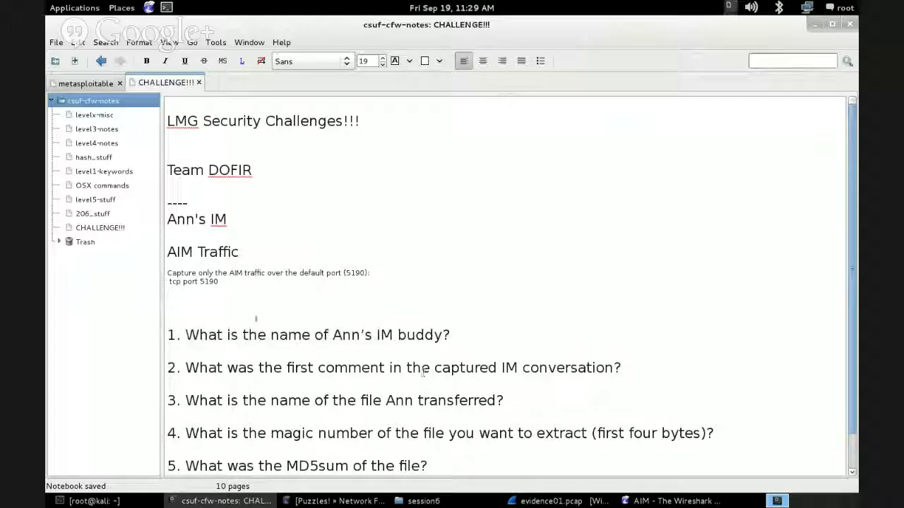
Extend the heading to 'AIM Traffic - port 5190' and delete the pasted filter lines
left_click(336, 256)
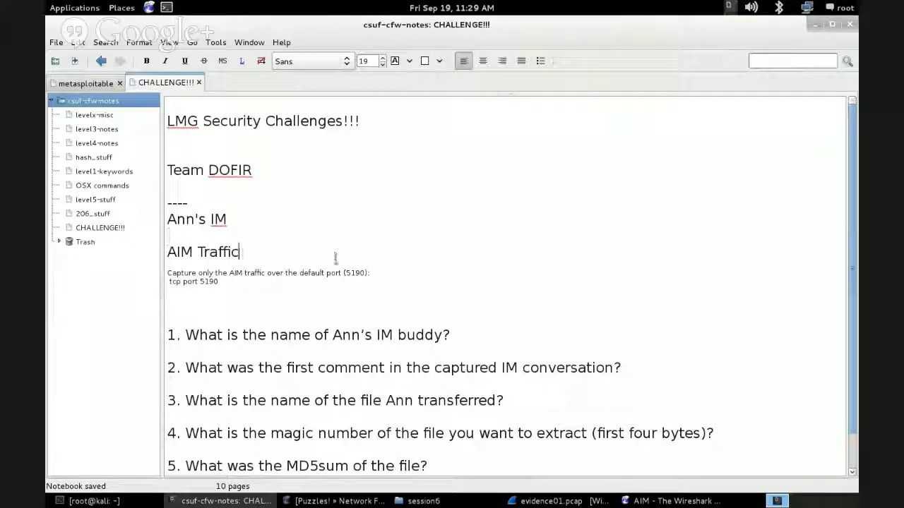
type("- port 5190")
key("shift+Down")
key("shift+Down")
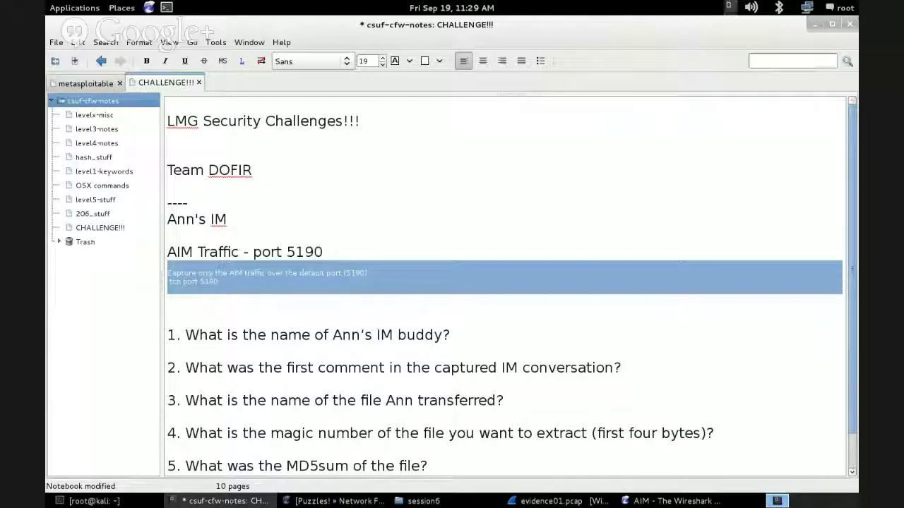
key("BackSpace")
key("BackSpace")
key("ctrl+s")
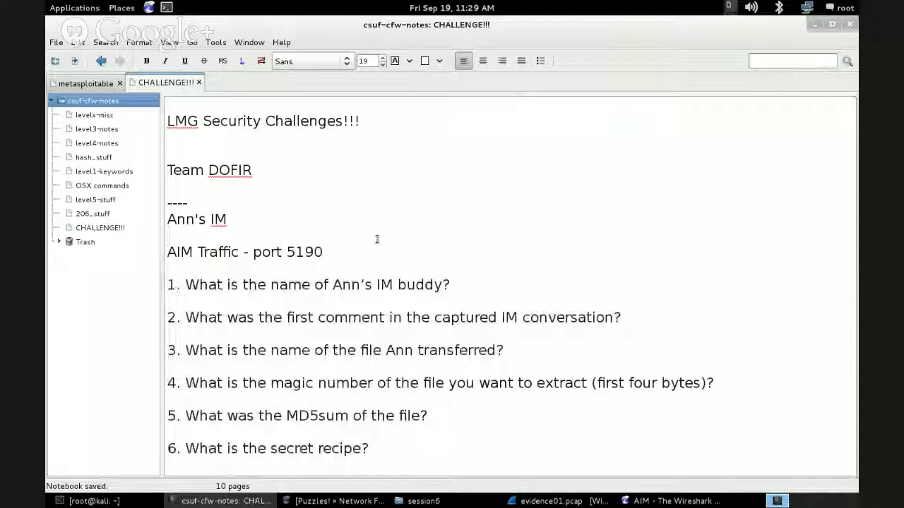
Add the line 'Wireshark supports the sucker - filter = "aim"' above AIM Traffic and save
left_click(377, 239)
key("Return")
type("Wireshark supports the sucker - filter = \"aim")
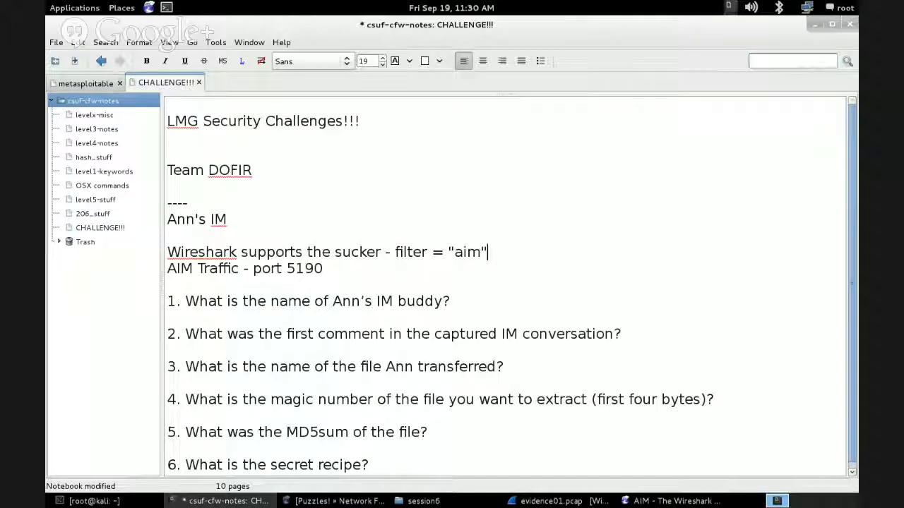
key("ctrl+s")
double_click(316, 274)
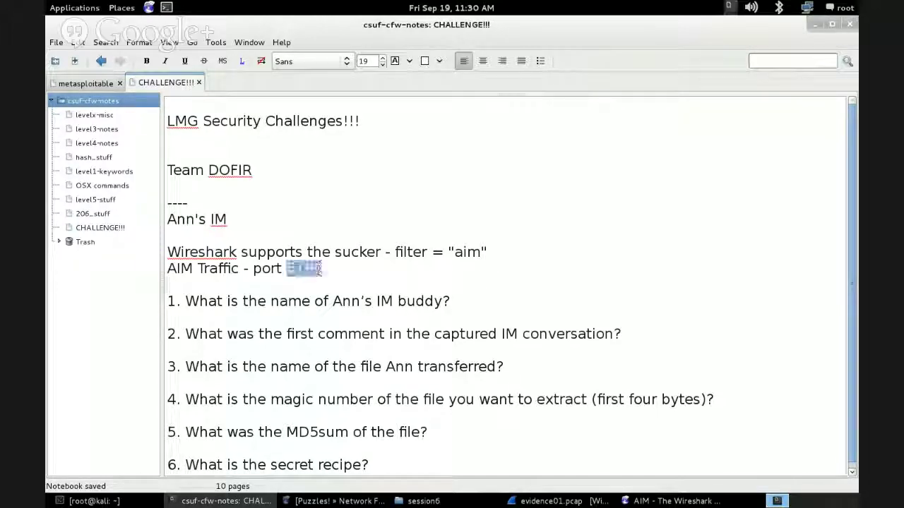
double_click(468, 252)
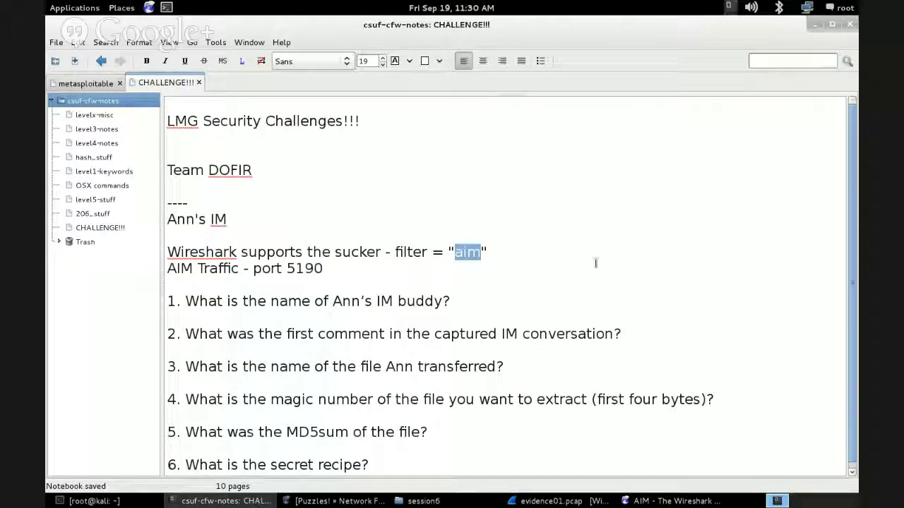
key("Down")
On the AIM wiki page, start saving the aol.pcap sample capture link
left_click(670, 500)
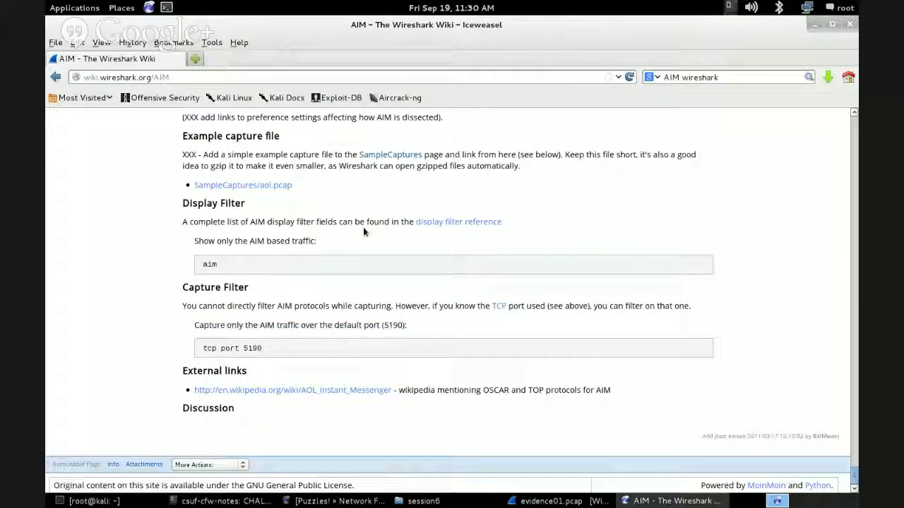
right_click(273, 188)
left_click(363, 262)
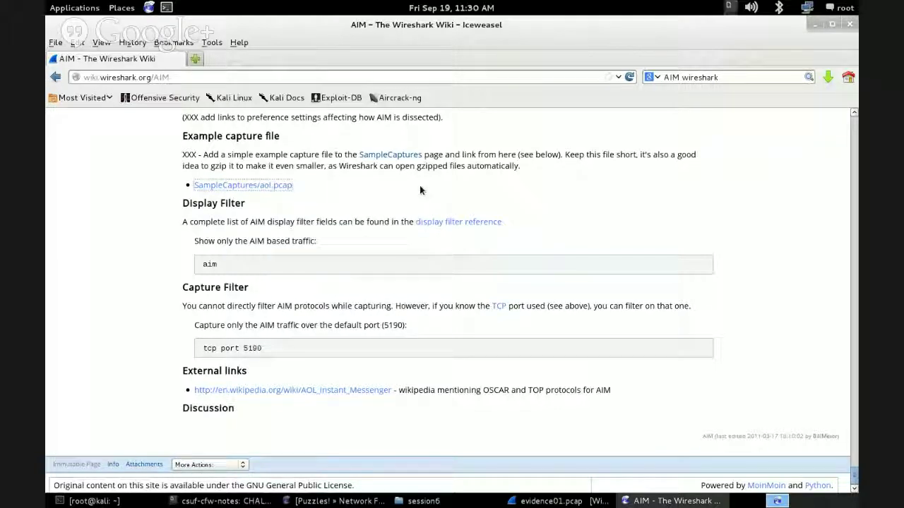
Save the aol.pcap sample capture from the Wireshark wiki into the session6 folder
left_click(657, 435)
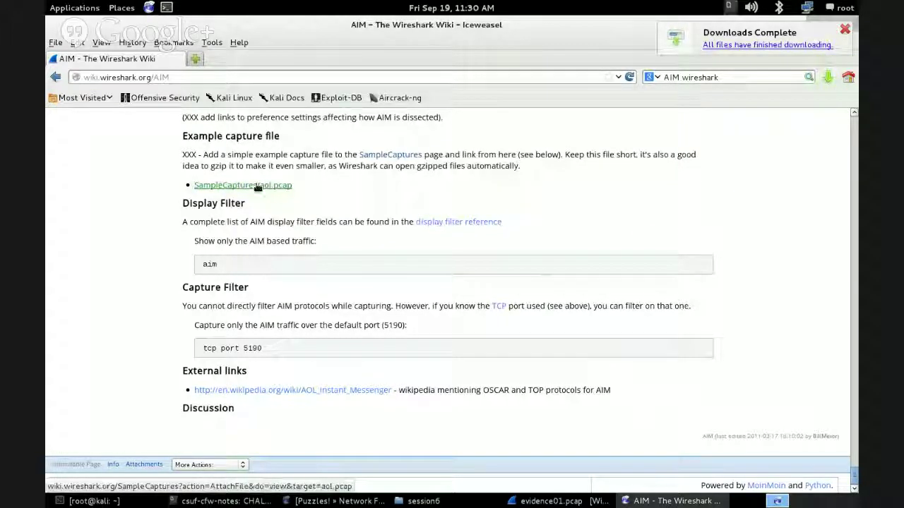
left_click(258, 186)
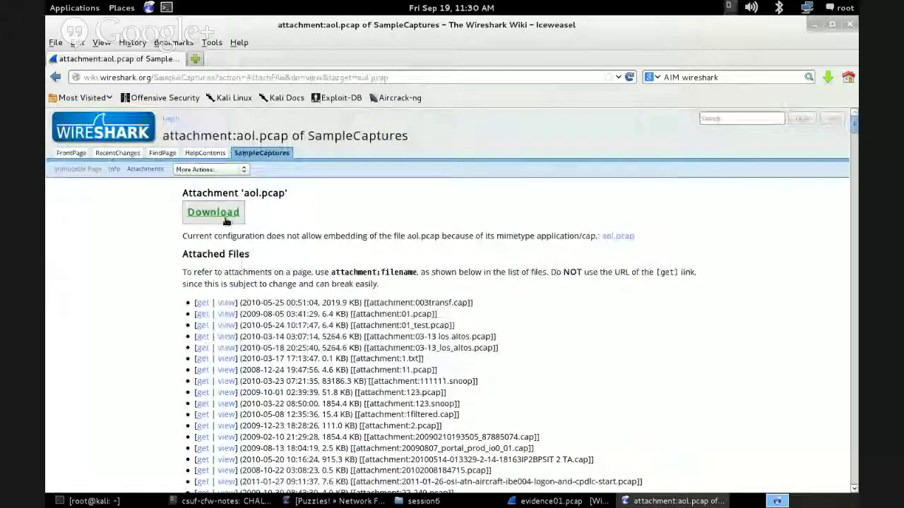
left_click(213, 212)
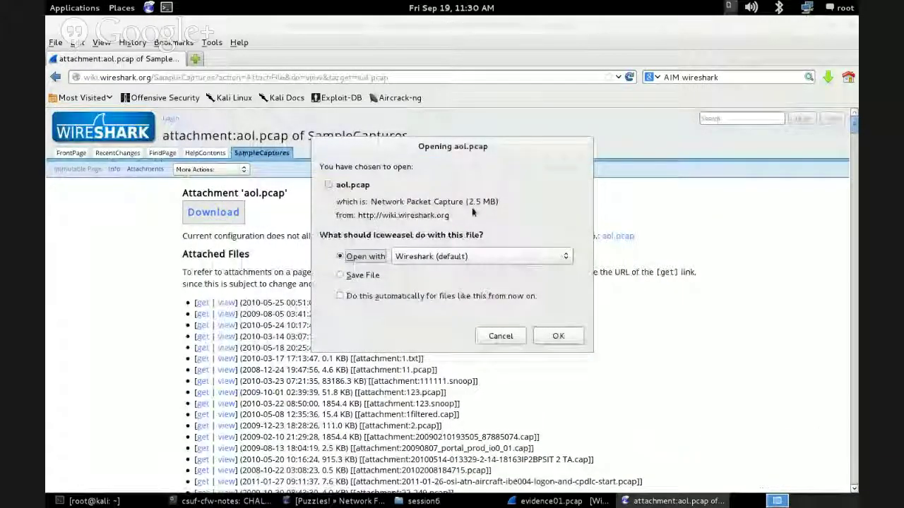
key("alt+s")
left_click(569, 336)
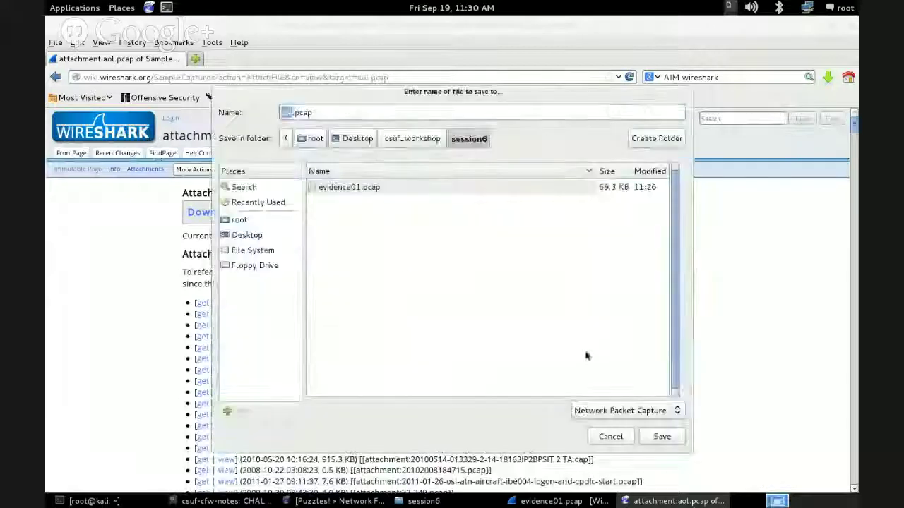
key("Return")
Trash the SampleCaptures item from session6, then open aol.pcap in Wireshark past the Lua error
left_click(424, 500)
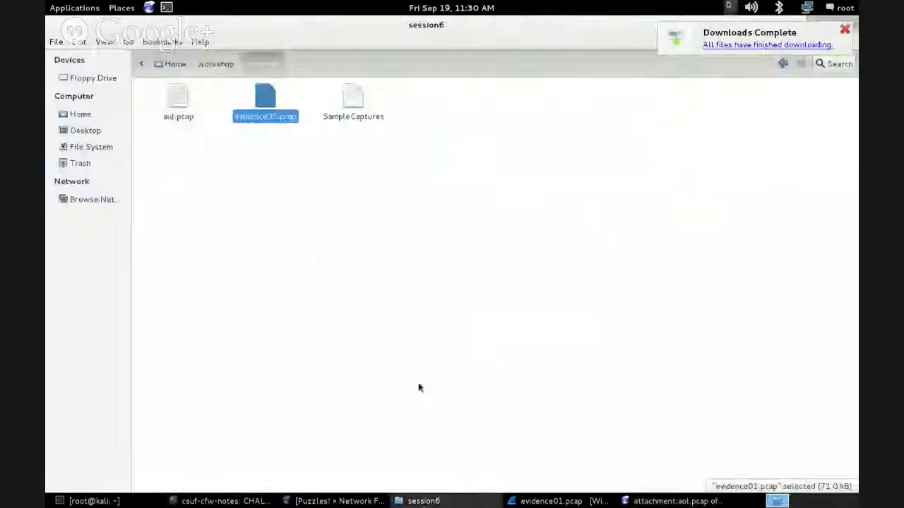
left_click_drag(385, 171, 366, 119)
right_click(365, 107)
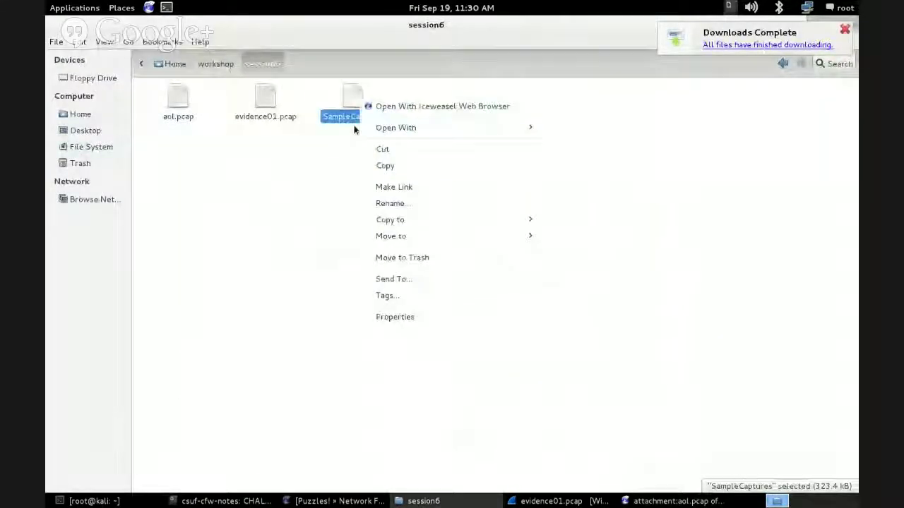
left_click(448, 258)
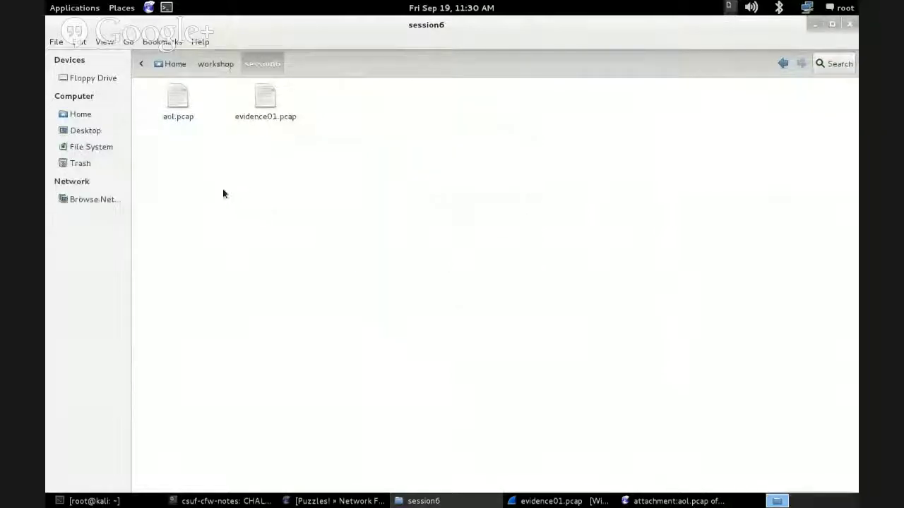
double_click(176, 94)
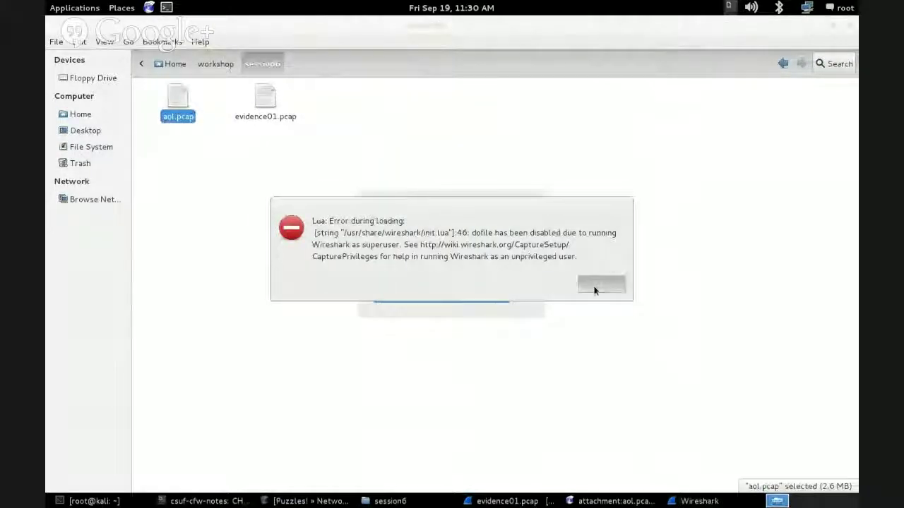
left_click(595, 288)
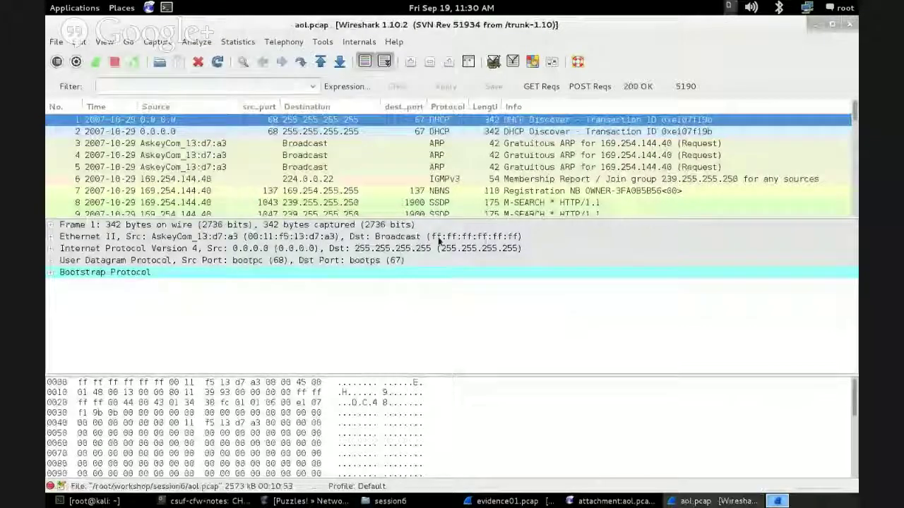
Enlarge the aol.pcap packet list, try an 'aim' display filter, then clear it
left_click_drag(454, 219, 454, 306)
scroll(585, 212, "down", 20)
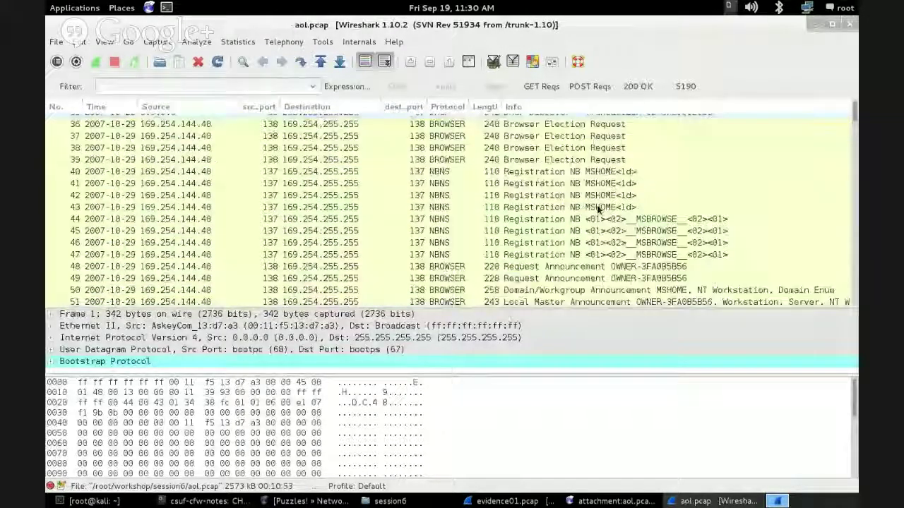
scroll(701, 210, "down", 16)
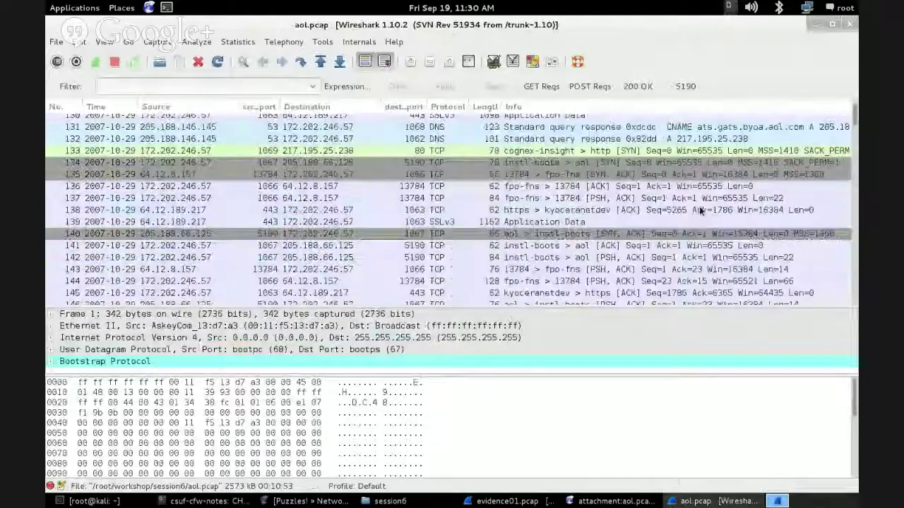
left_click(173, 86)
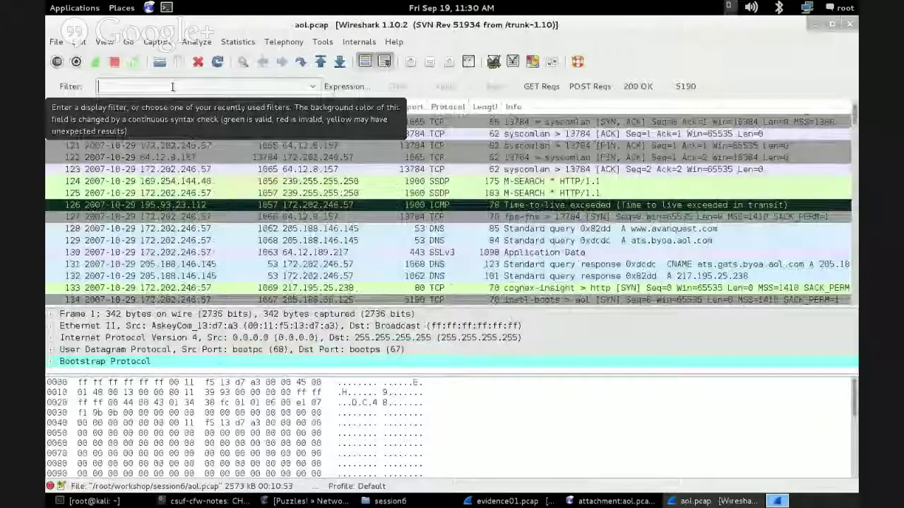
type("aim")
left_click(434, 92)
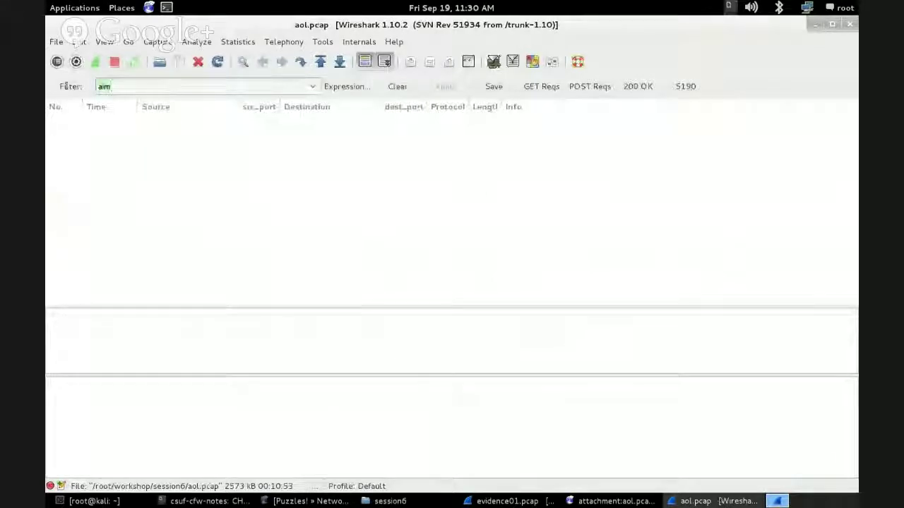
left_click(396, 86)
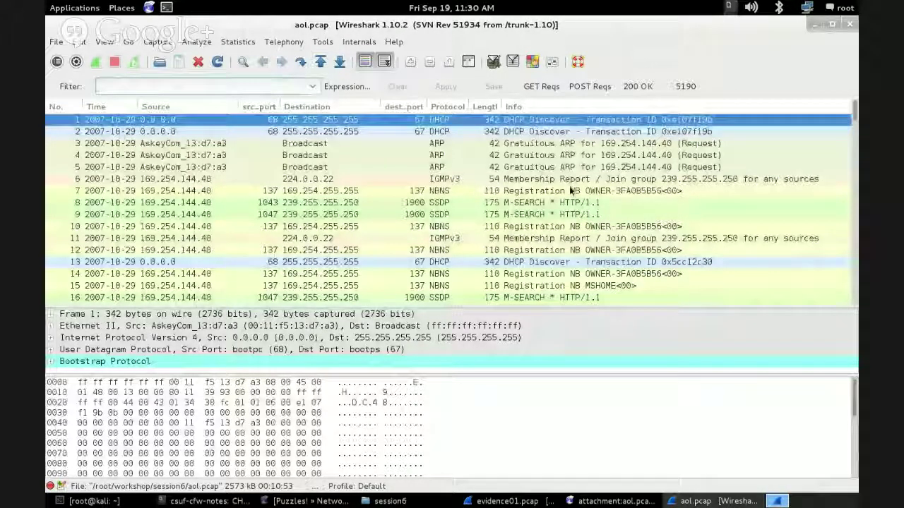
Filter the aol.pcap packet list to tcp.port == 5190
left_click(686, 87)
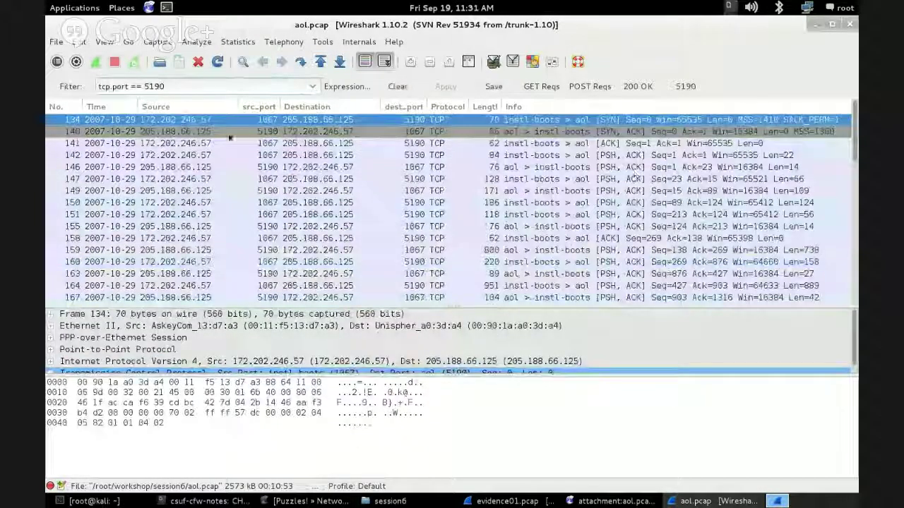
left_click_drag(170, 86, 98, 86)
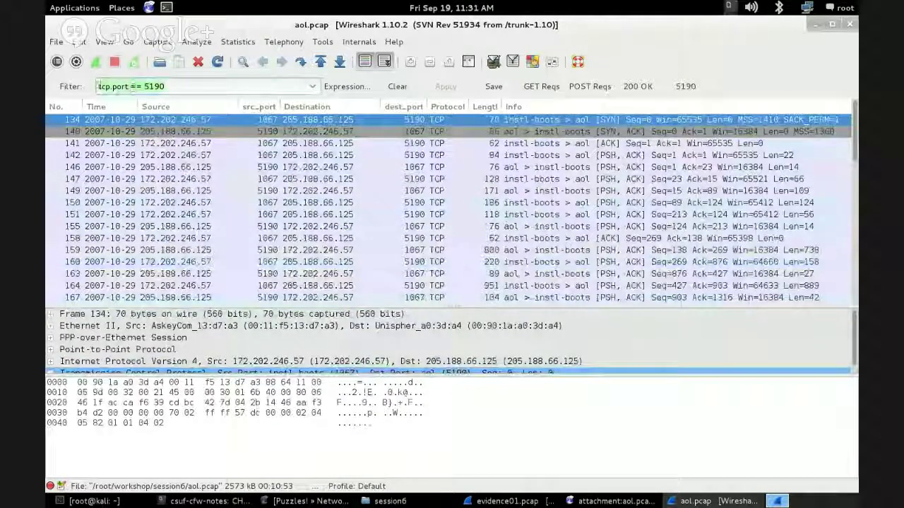
left_click(215, 85)
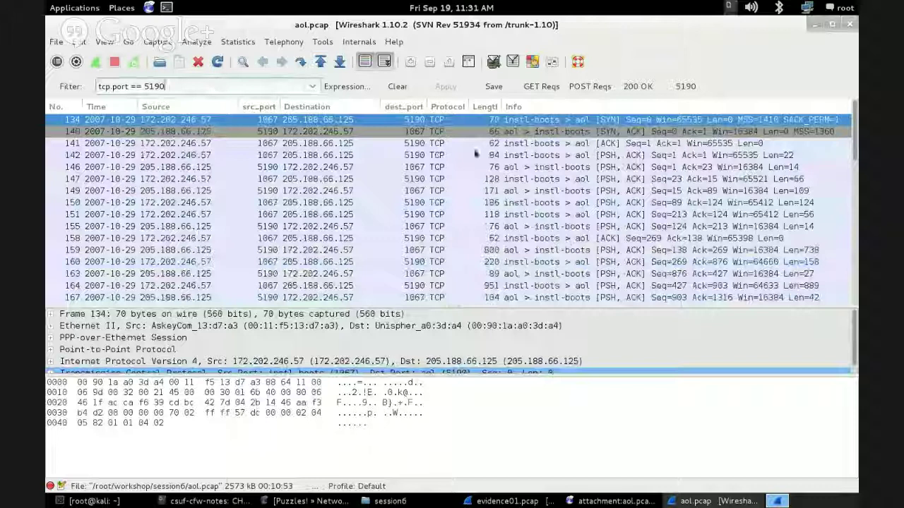
Inspect packets 140 and 134, examining packet 134's PPP and IPv4 layers
left_click(418, 131)
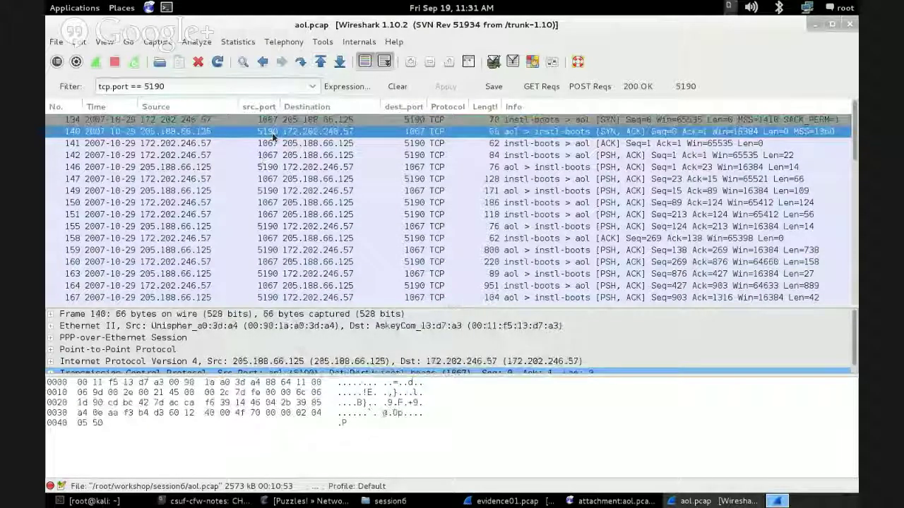
key("Up")
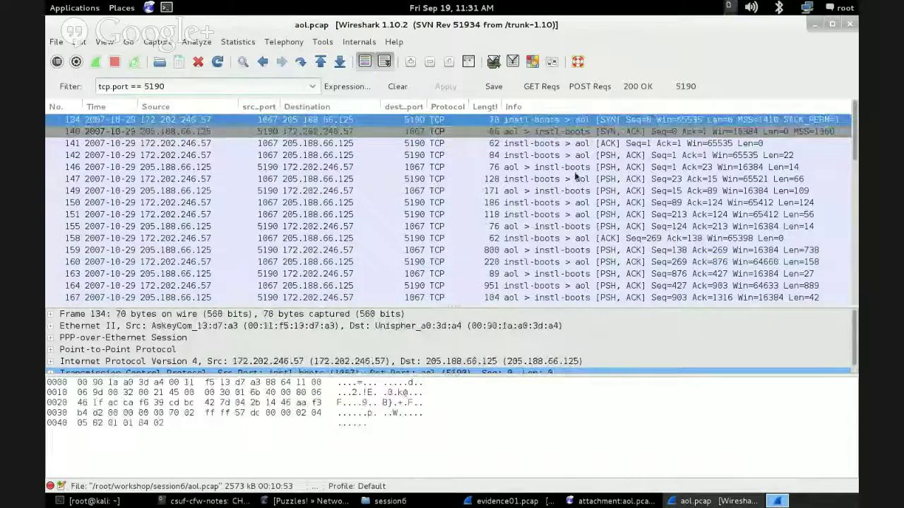
scroll(576, 177, "down", 15)
scroll(576, 173, "up", 15)
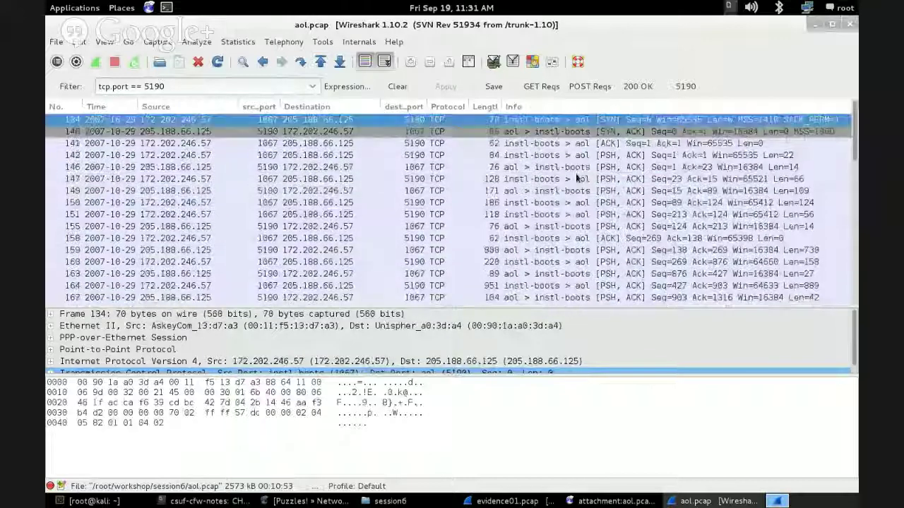
left_click_drag(441, 309, 460, 199)
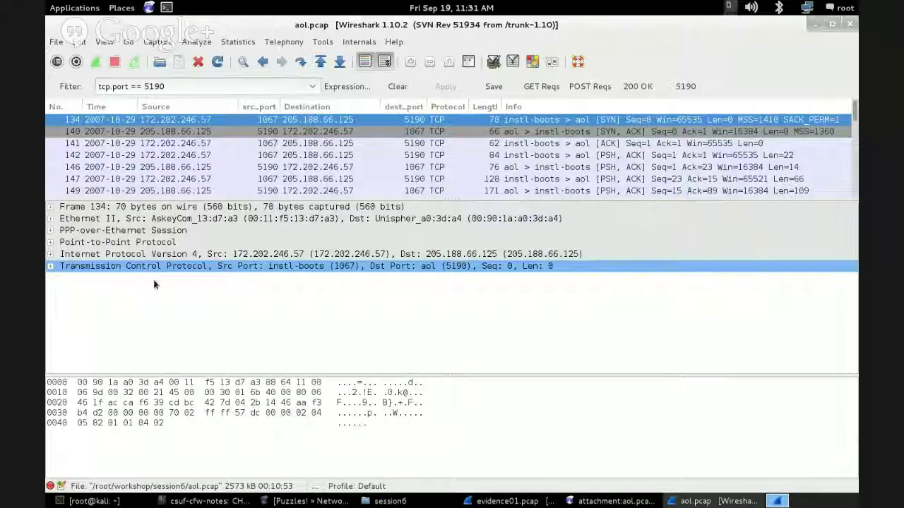
left_click(150, 244)
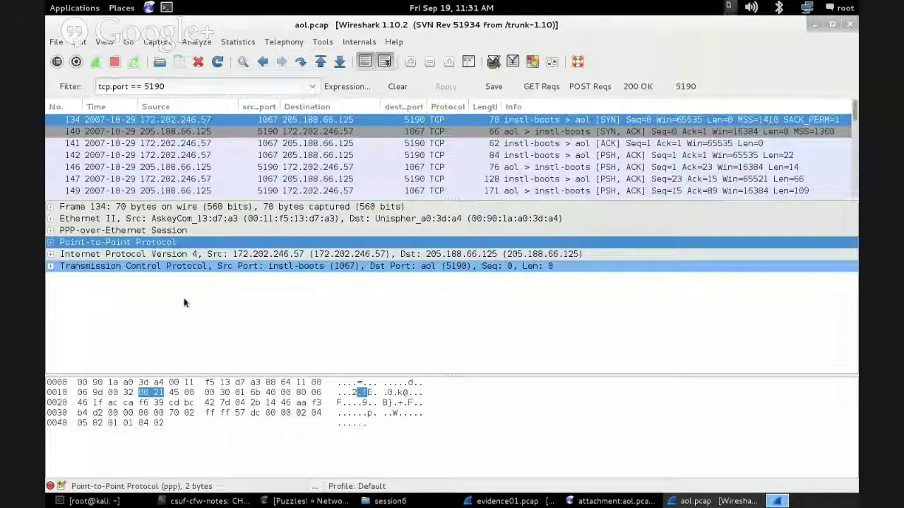
key("Down")
key("Down")
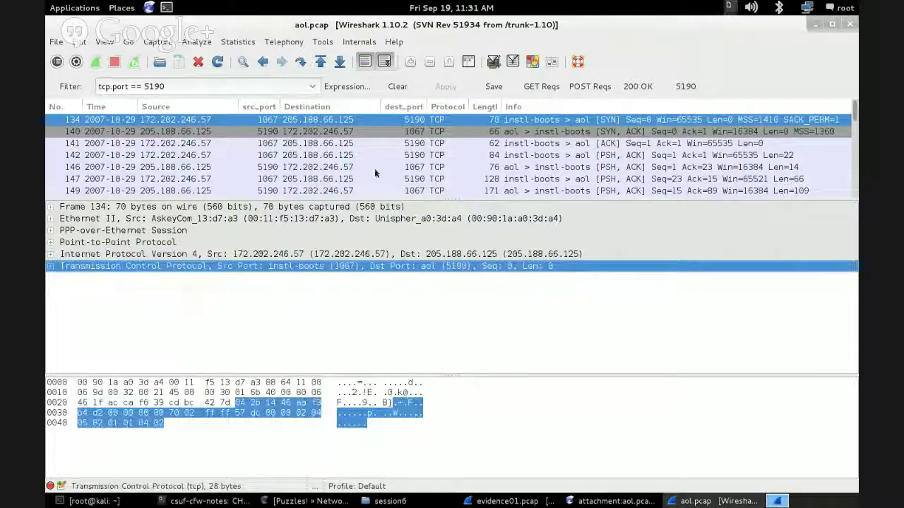
right_click(355, 125)
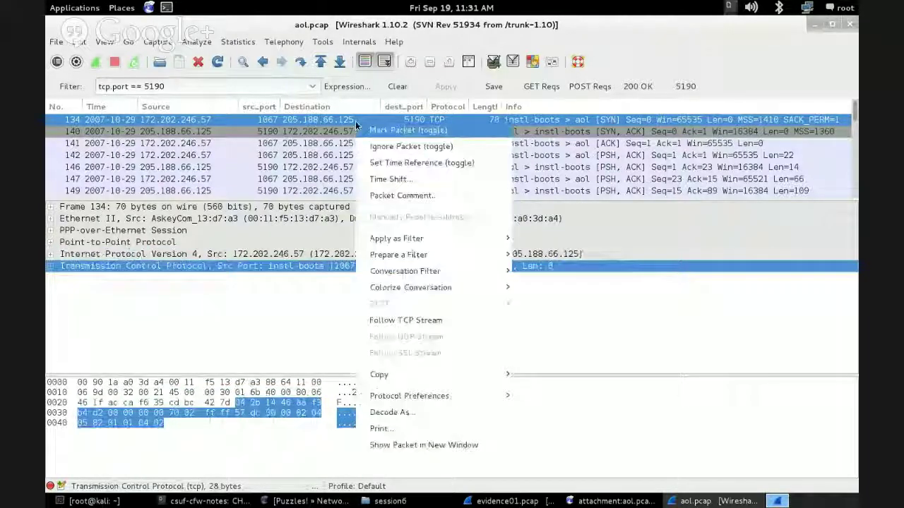
Follow packet 134's TCP stream, read the 2574-byte AOL conversation, and close it
left_click(430, 321)
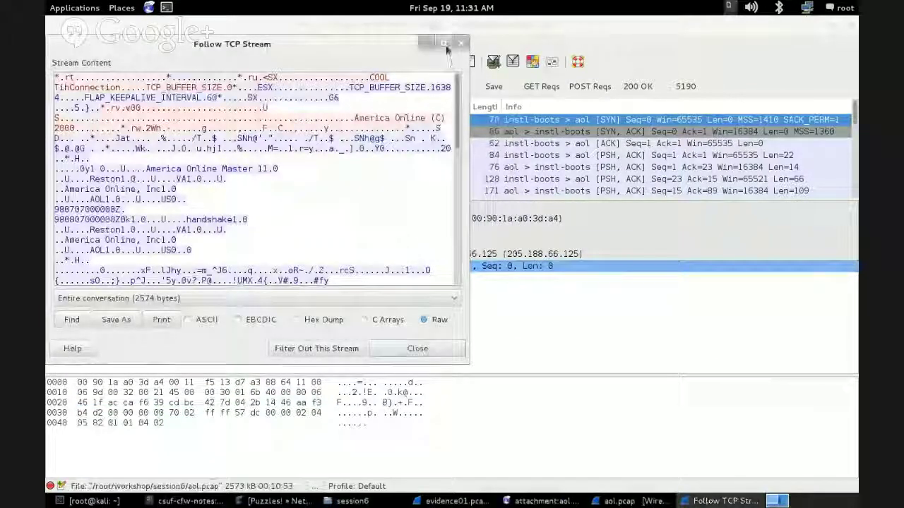
left_click(444, 35)
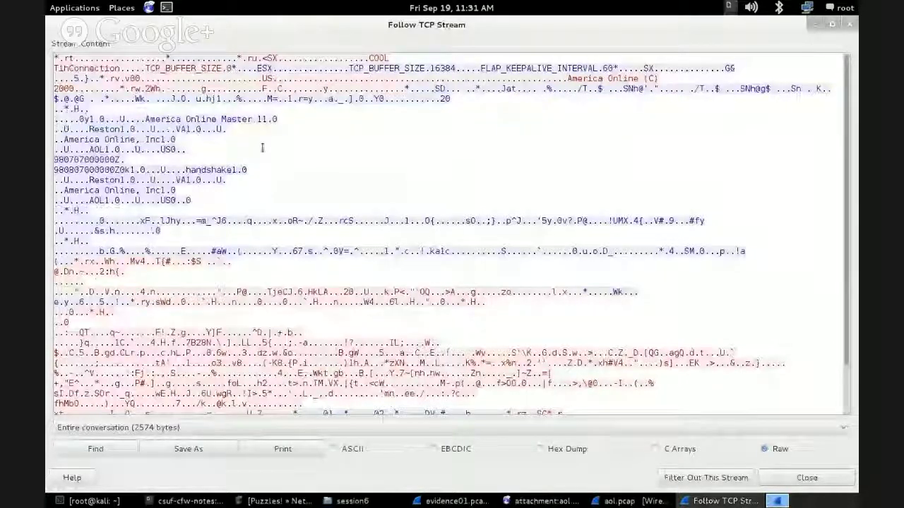
left_click_drag(302, 118, 135, 120)
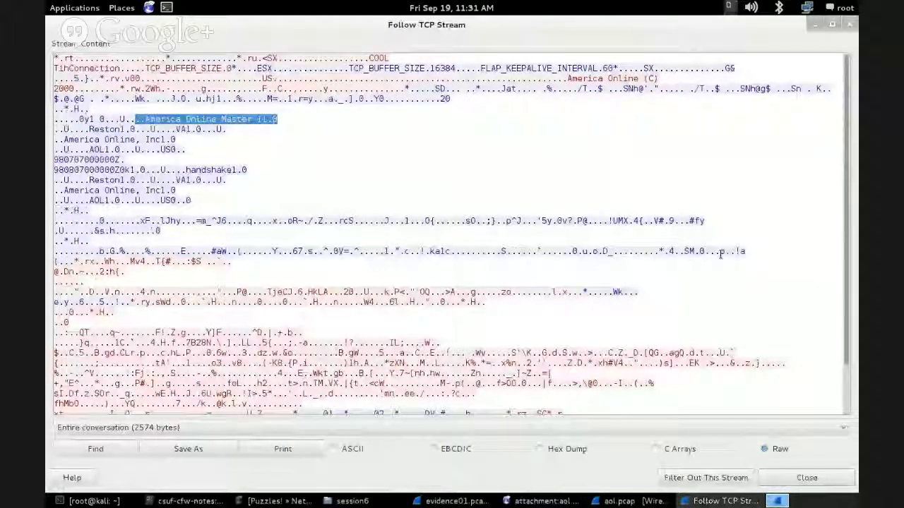
scroll(720, 254, "down", 2)
scroll(720, 254, "up", 2)
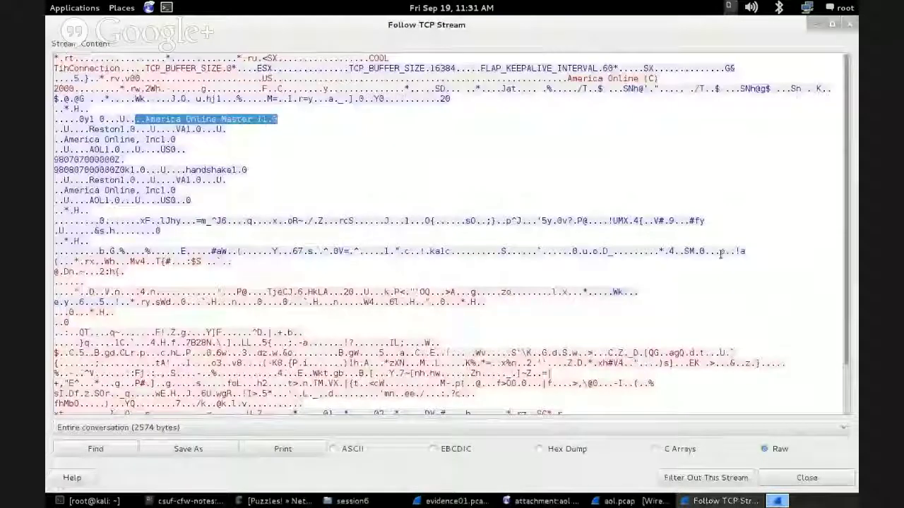
left_click(720, 254)
key("Escape")
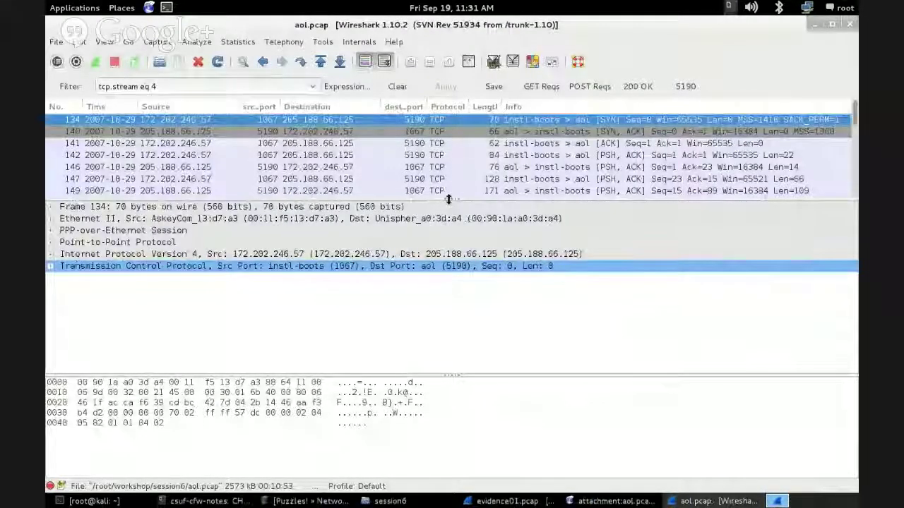
Replace the tcp.stream eq 4 filter with tcp.port == 5190 and select packets 146 and 149
left_click_drag(447, 200, 447, 288)
left_click(397, 86)
scroll(669, 178, "down", 13)
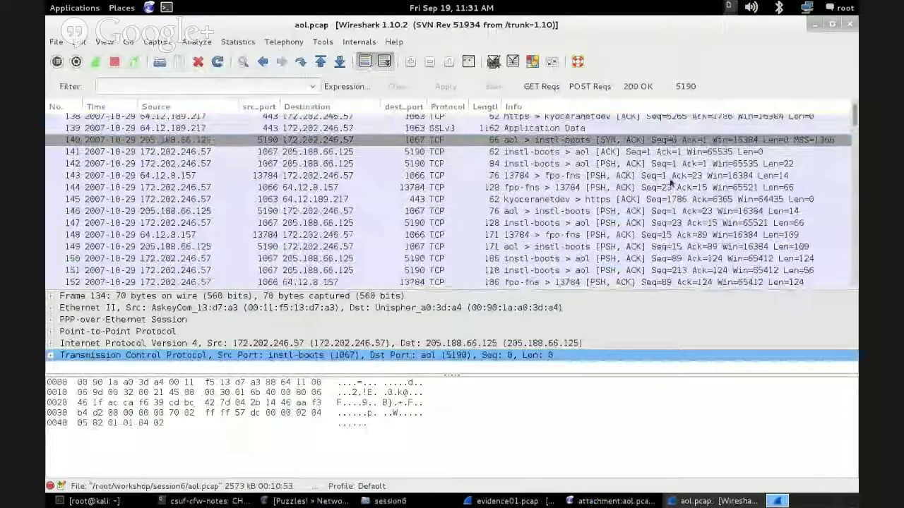
scroll(669, 178, "down", 5)
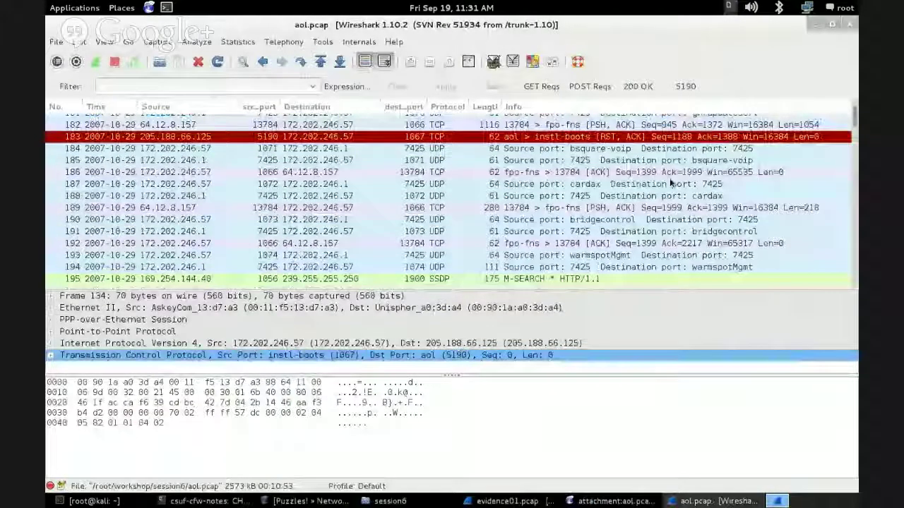
scroll(669, 177, "up", 4)
scroll(669, 178, "up", 20)
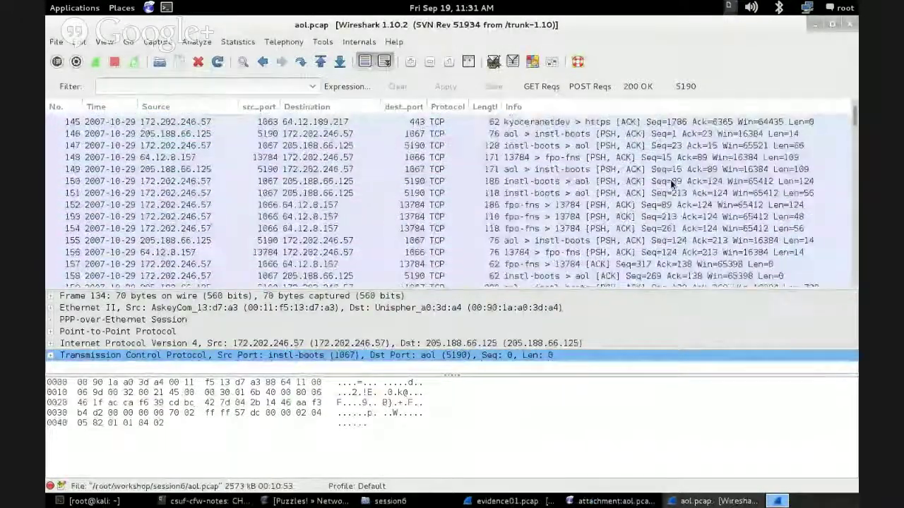
scroll(540, 186, "down", 5)
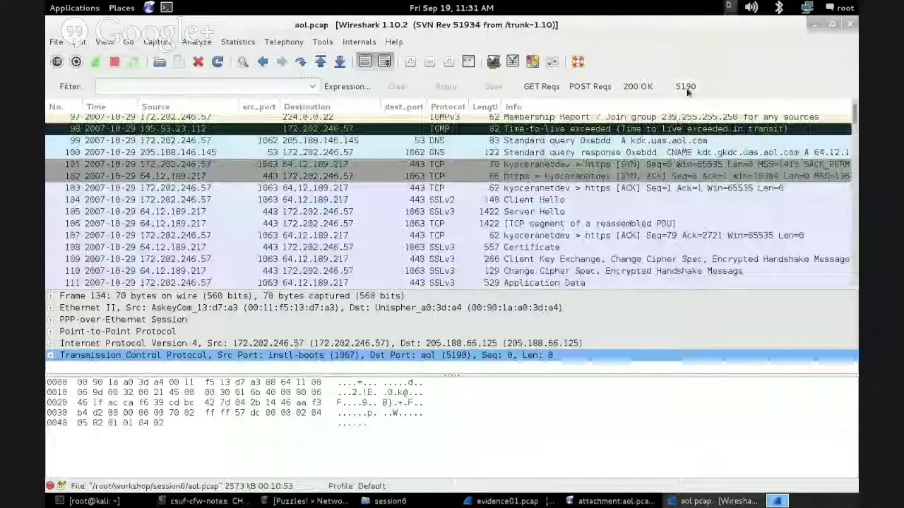
left_click(686, 87)
left_click(335, 170)
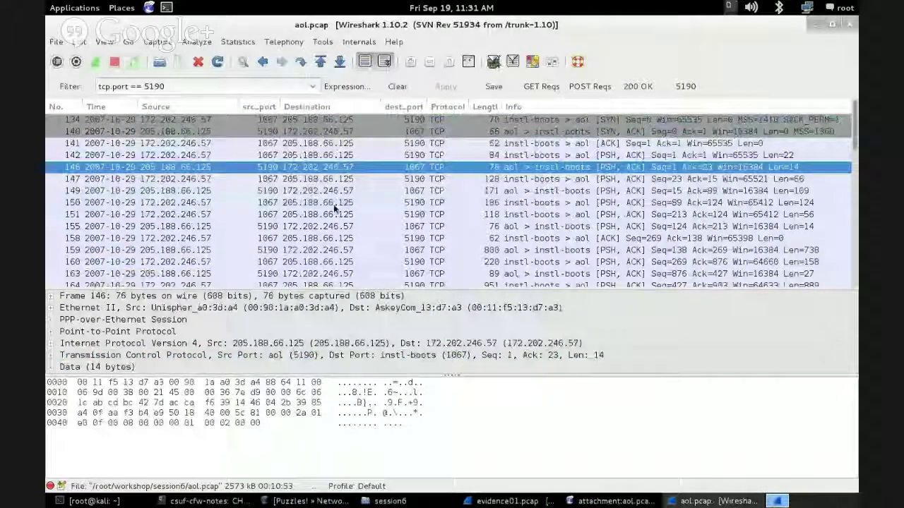
left_click(311, 192)
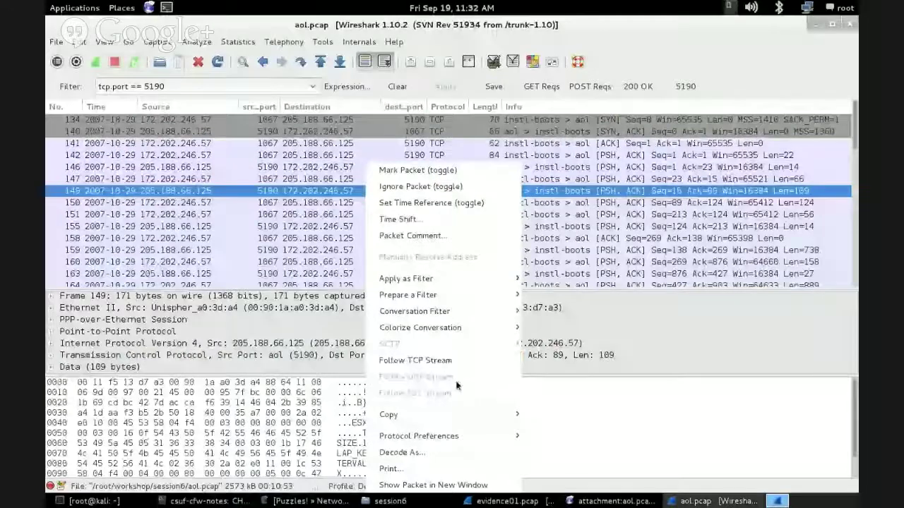
Decode the port 5190 traffic as AIM using Decode As on the Transport tab
left_click(440, 455)
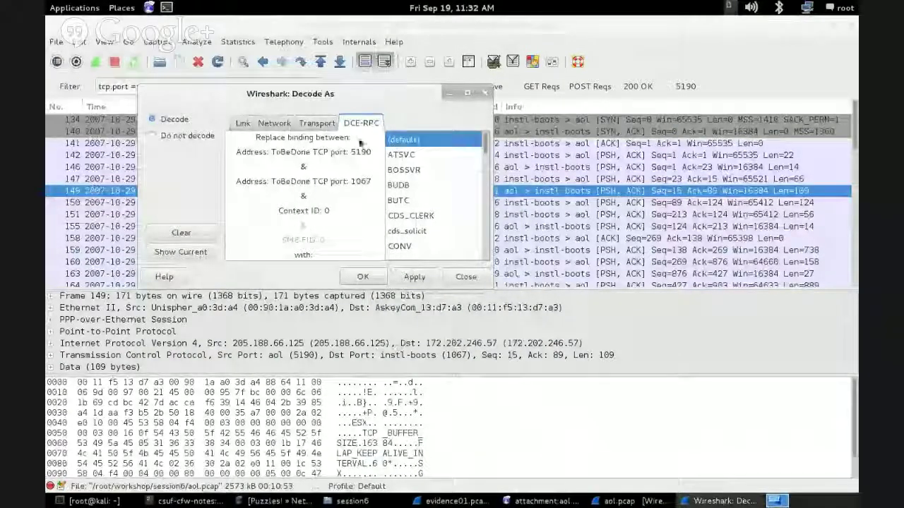
left_click(326, 125)
left_click(413, 219)
left_click(415, 276)
left_click(363, 279)
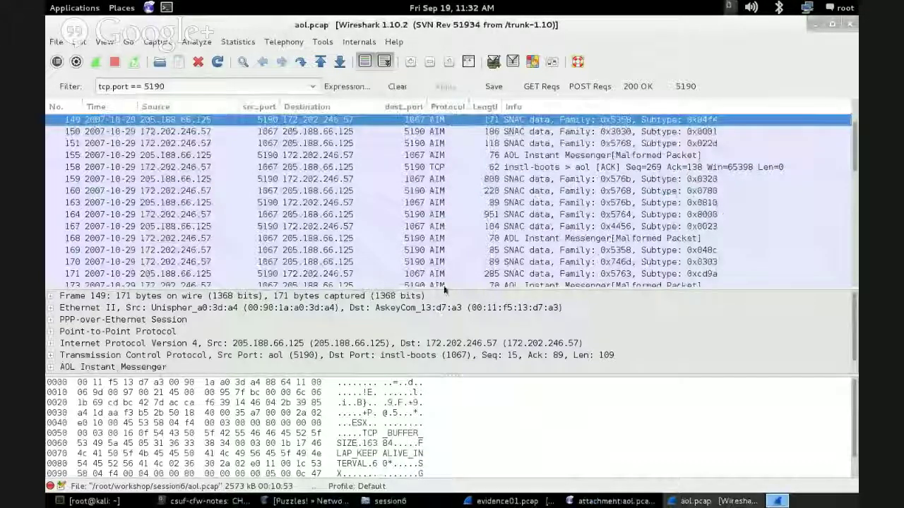
Enlarge the details pane and expand frame 149's two AIM layers, then step to frames 159 and 173
left_click_drag(451, 290, 474, 160)
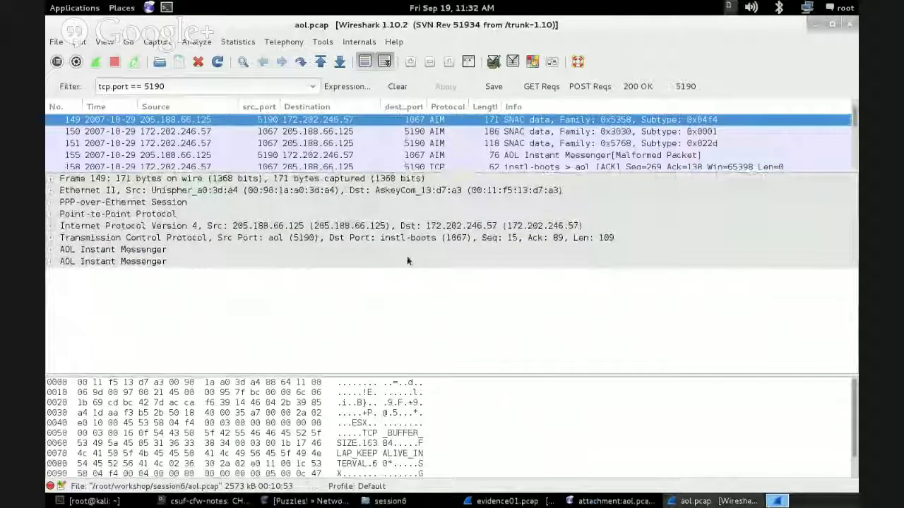
left_click(171, 238)
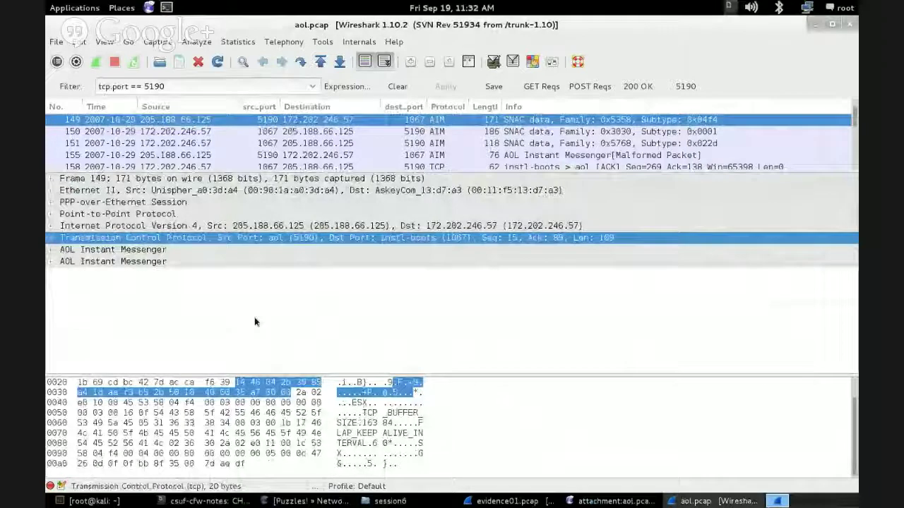
key("Up")
key("Down")
key("Down")
key("Right")
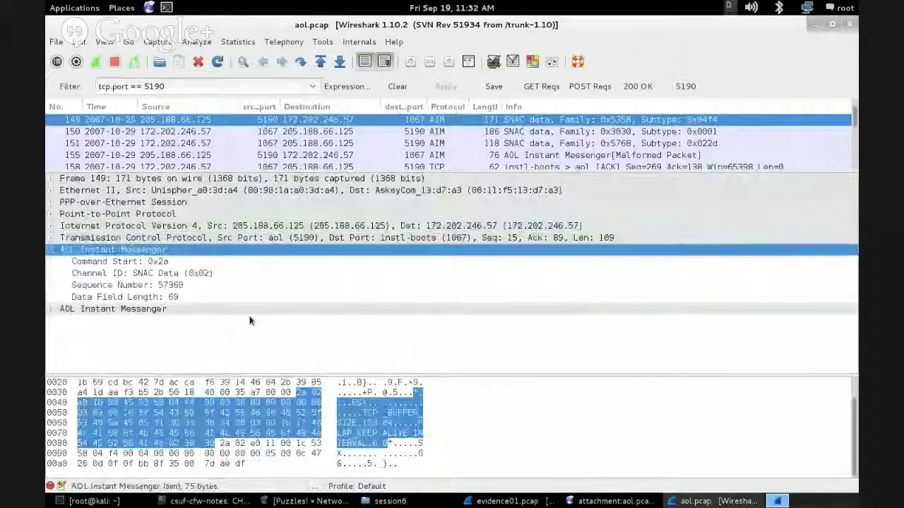
key("Down")
key("Down")
key("Down")
key("Down")
key("Down")
key("Right")
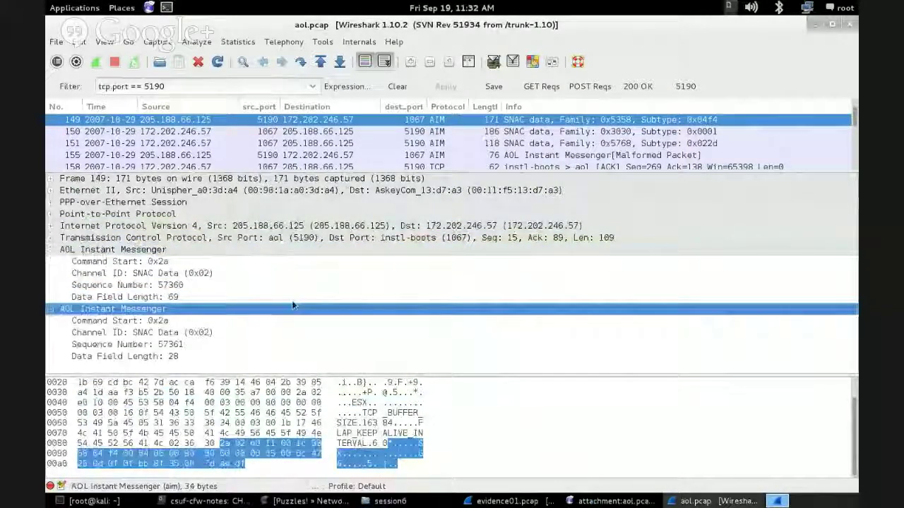
key("Down")
key("Down")
key("Down")
key("Down")
left_click(452, 141)
key("Down")
key("Down")
key("Down")
key("Down")
key("Down")
key("Down")
key("Down")
key("Down")
key("Down")
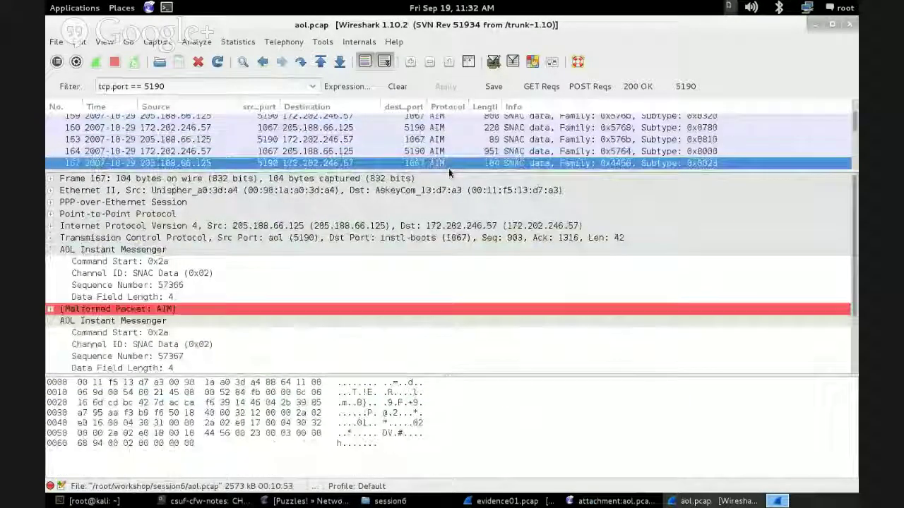
key("Down")
key("Down")
key("Down")
key("Down")
key("Down")
key("Down")
key("Down")
key("Down")
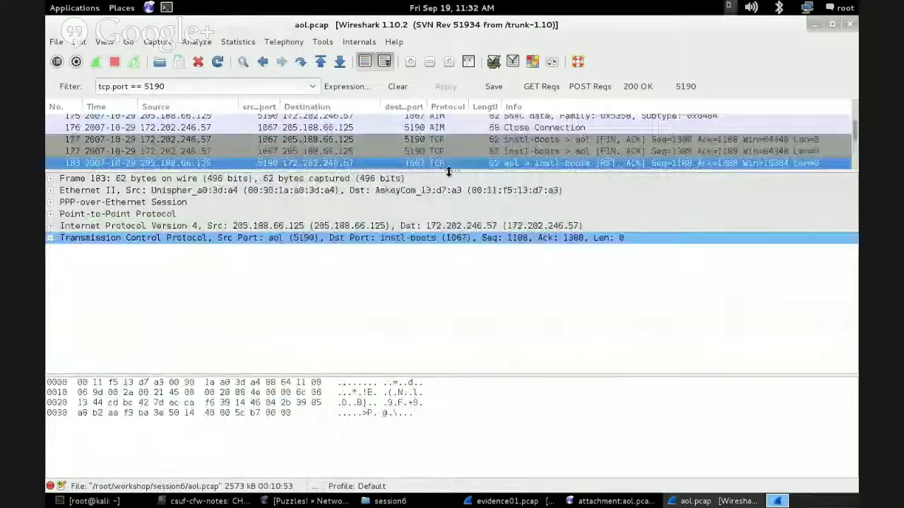
Expand the Message Of The Day section's unknown TLVs, then check frame 996, the SSI List and frame 998
key("Up")
key("Up")
key("Up")
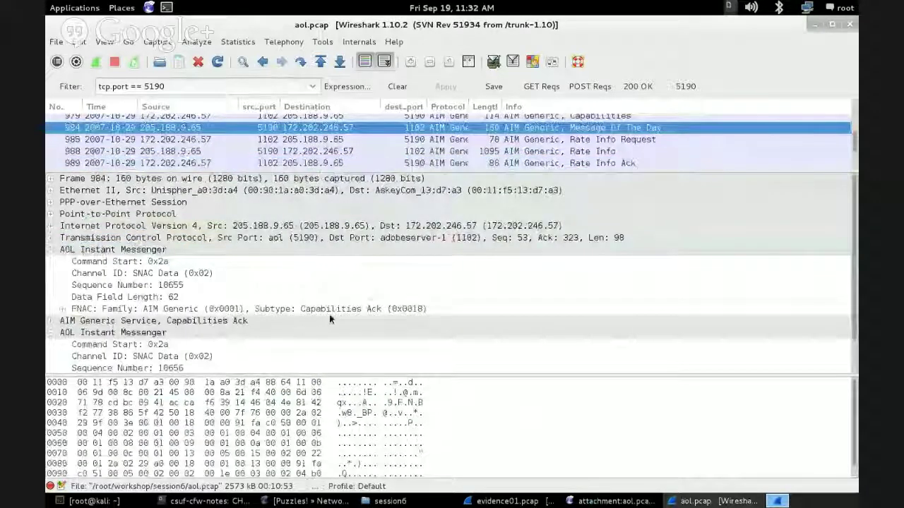
scroll(328, 313, "down", 1)
left_click(194, 367)
key("Right")
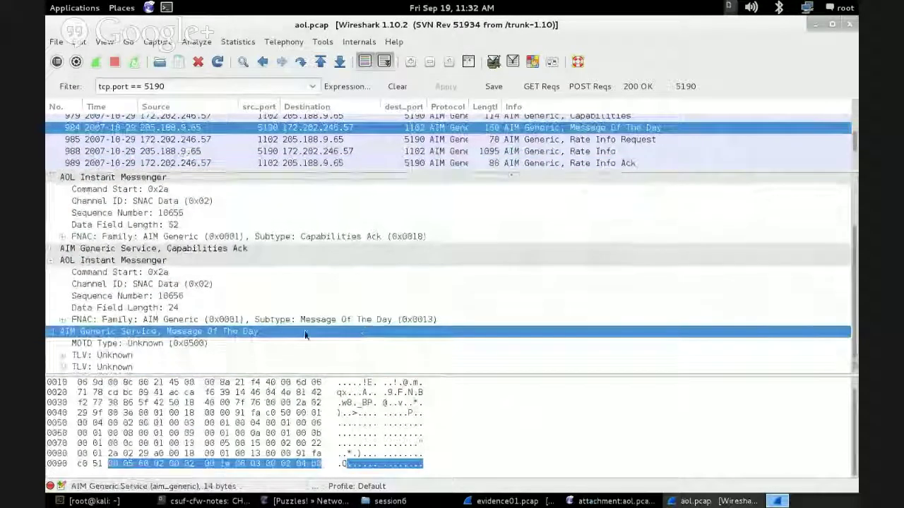
key("Down")
key("Down")
key("Down")
key("Right")
key("Up")
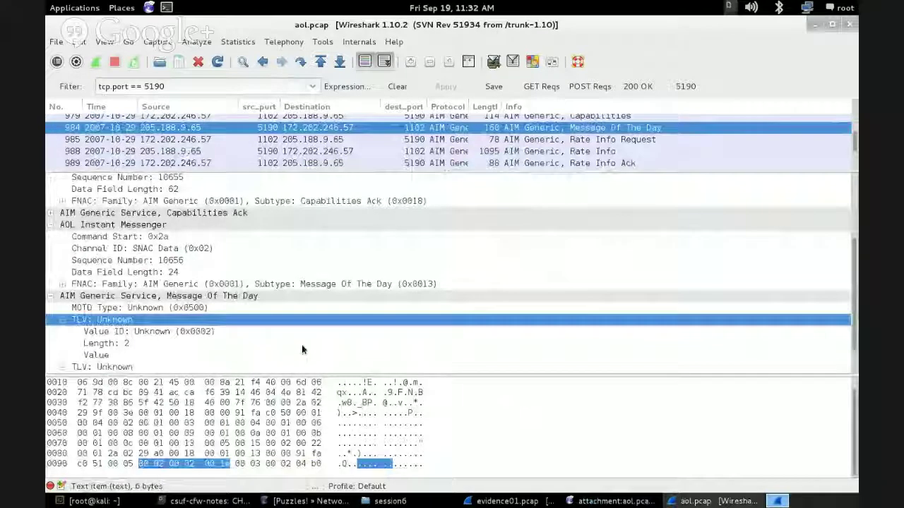
key("Right")
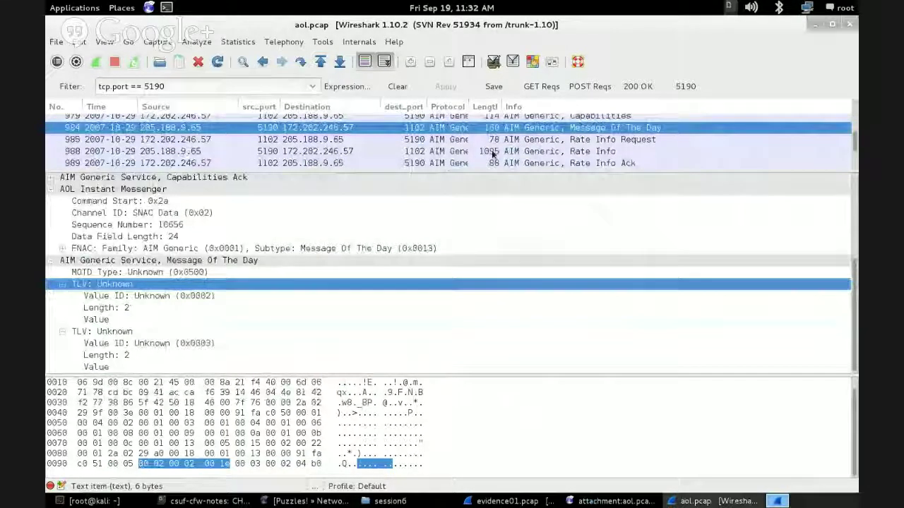
left_click(491, 149)
key("Down")
key("Down")
key("Down")
key("Down")
key("Down")
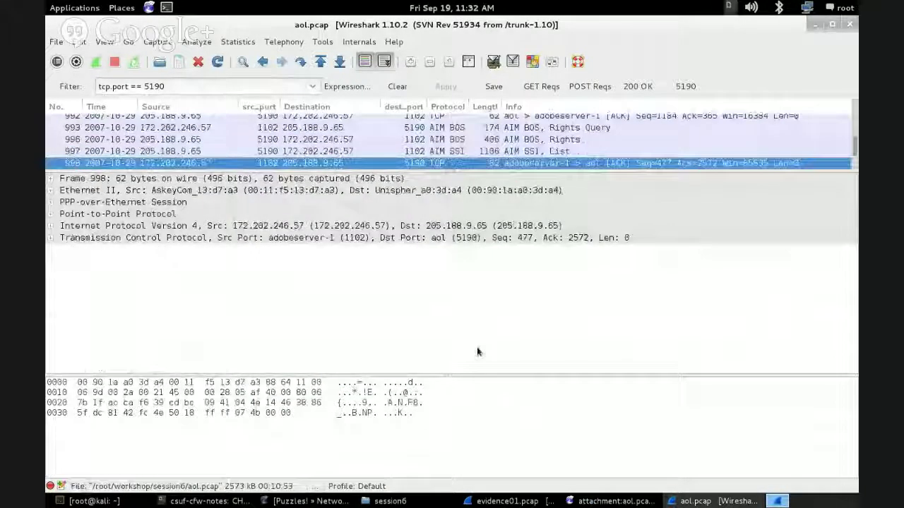
key("Up")
key("Down")
key("Down")
key("Down")
key("Down")
key("Down")
key("Down")
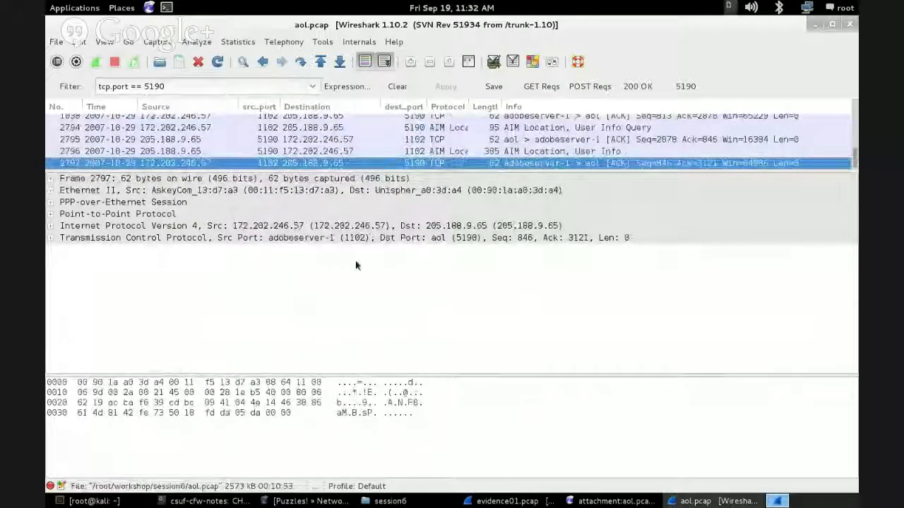
Examine the buddy name in AIM User Info packet 2796, then close the aol.pcap window
key("Up")
key("Tab")
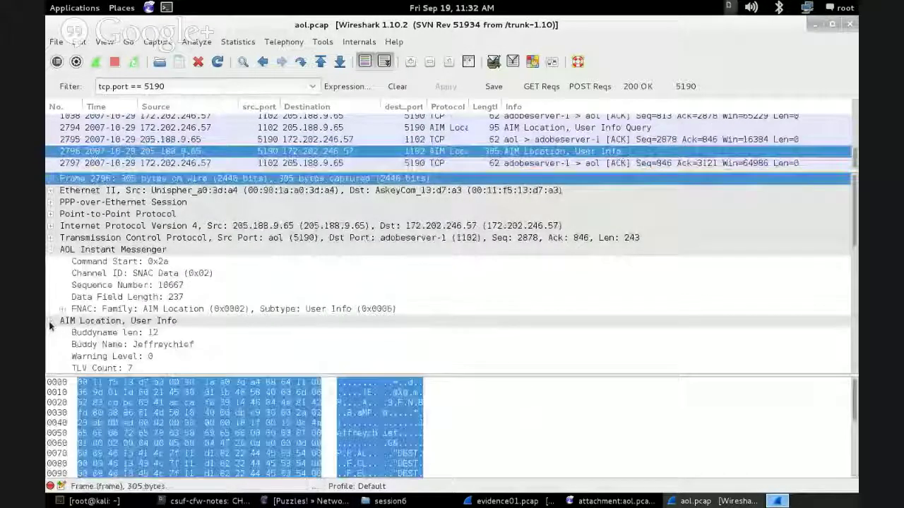
scroll(287, 347, "down", 1)
left_click(289, 316)
scroll(300, 331, "down", 1)
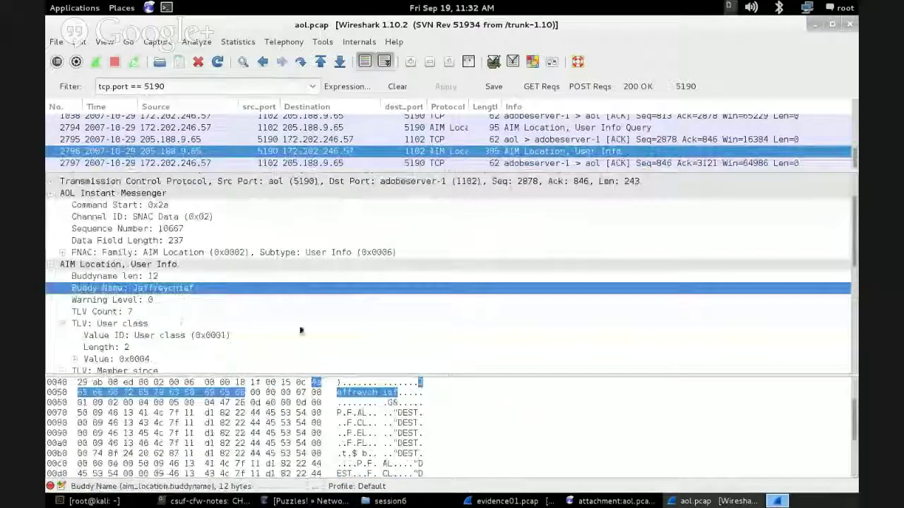
scroll(240, 315, "down", 3)
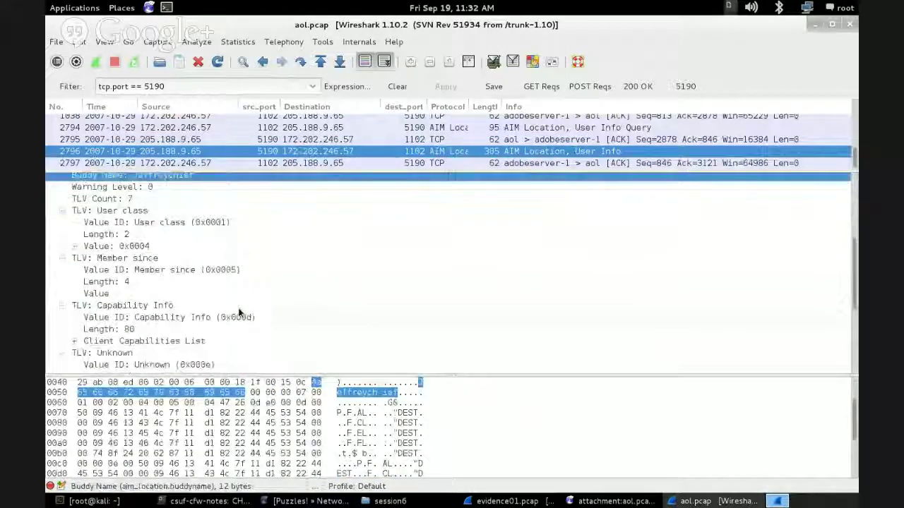
scroll(238, 313, "down", 4)
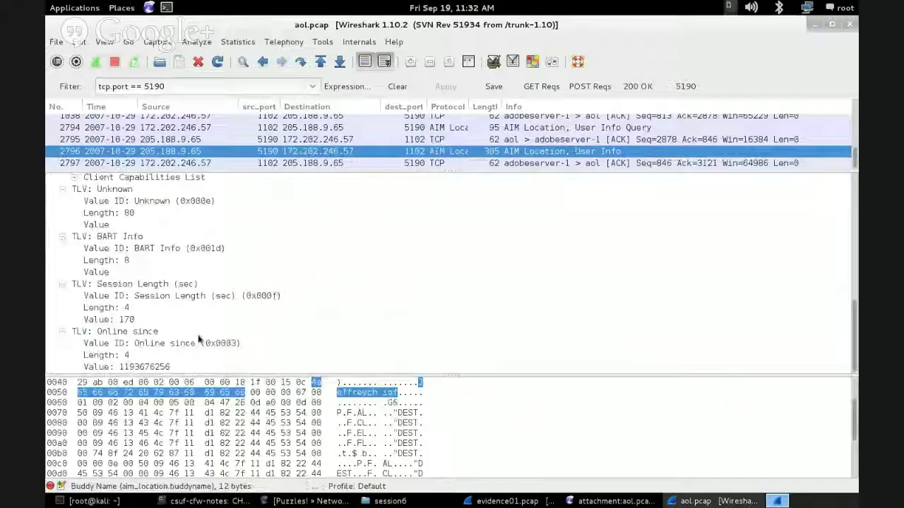
scroll(313, 332, "up", 5)
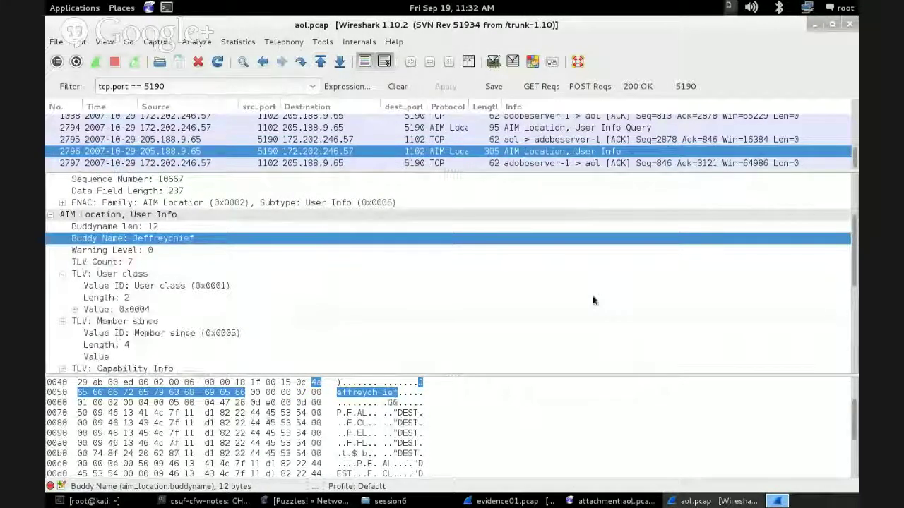
left_click_drag(447, 174, 447, 247)
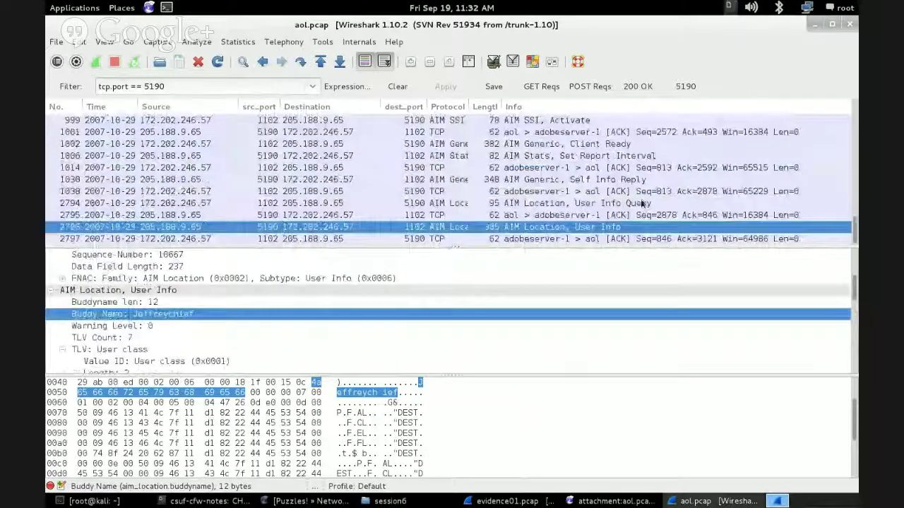
left_click(849, 24)
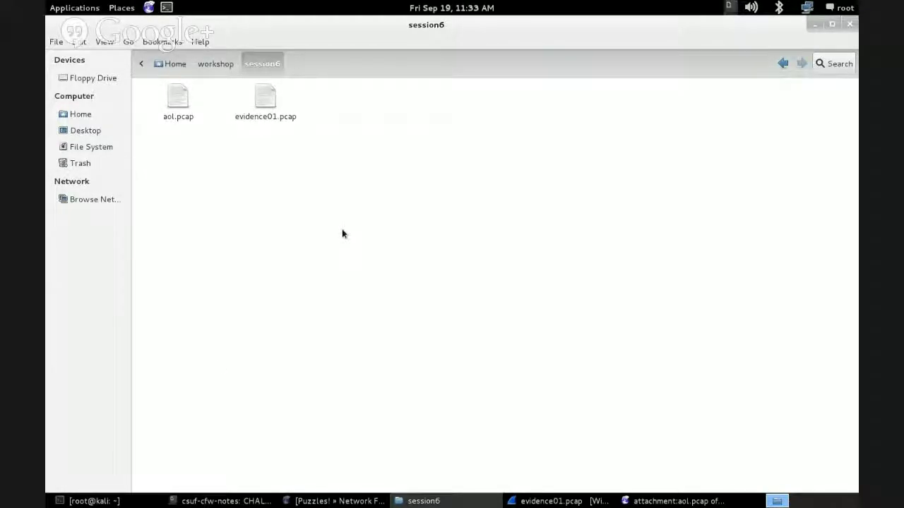
Open evidence01.pcap from session6 in Wireshark past the Lua error, then switch to the notes
key("Right")
key("Right")
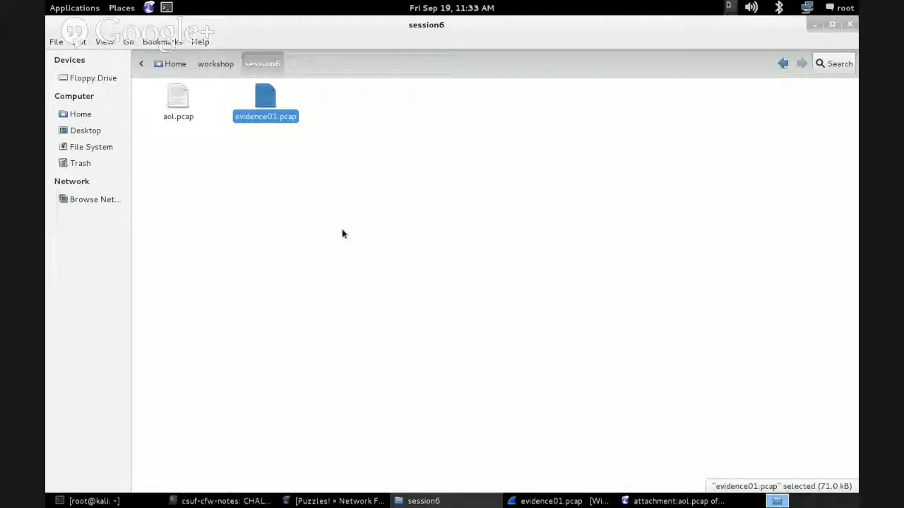
key("Return")
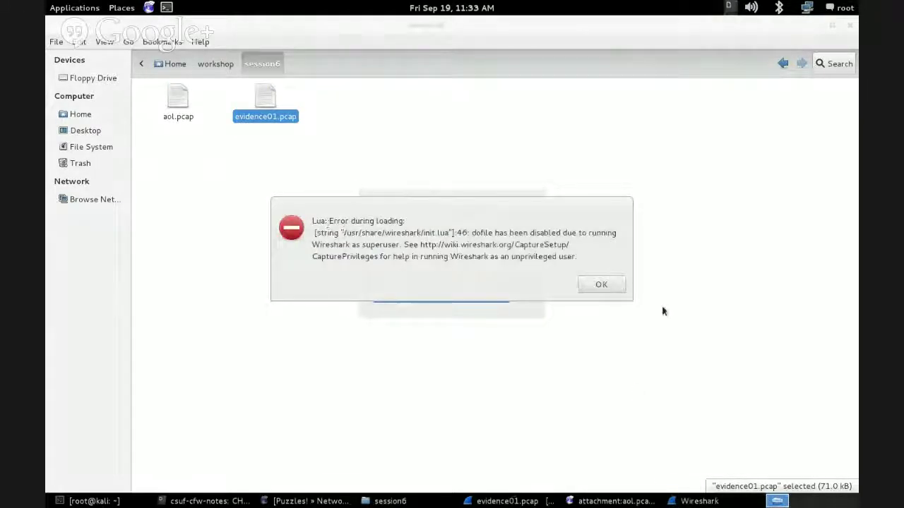
left_click(622, 287)
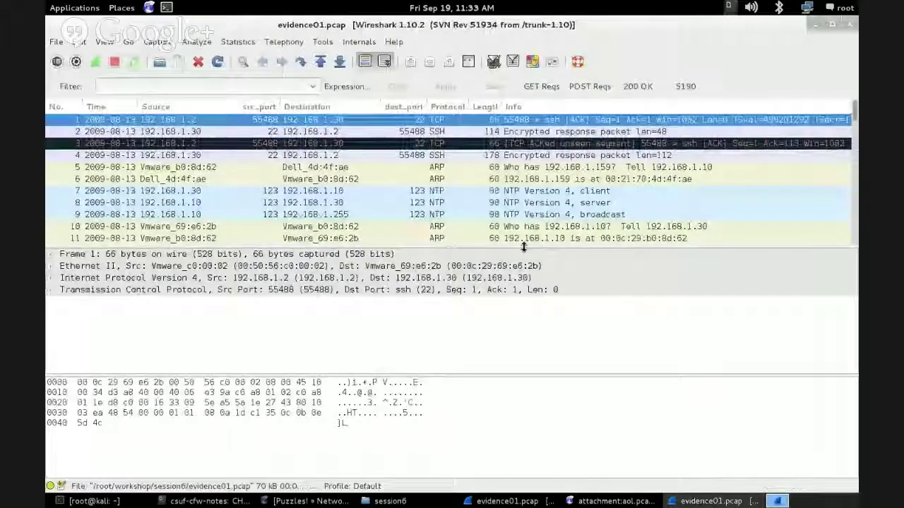
left_click(205, 500)
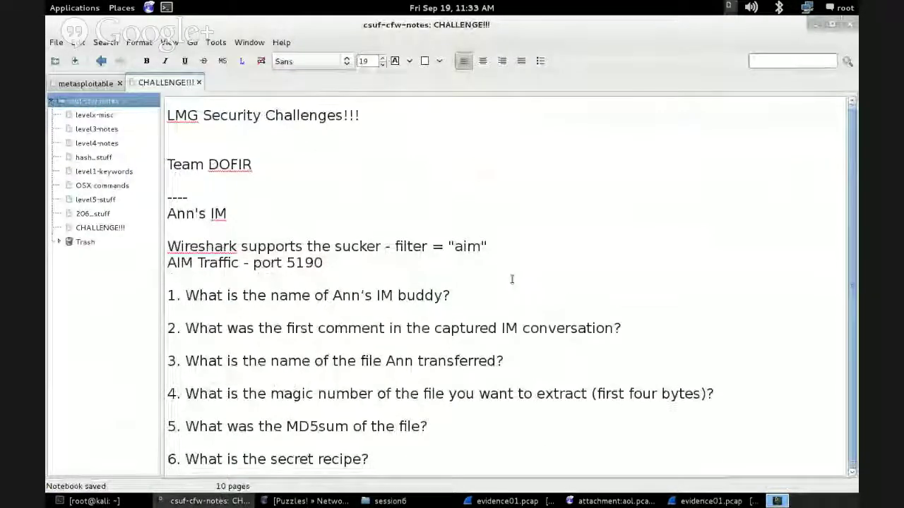
Add blank lines under the IM heading in the notes and open the Puzzle #1 page
key("Up")
key("Up")
key("Return")
key("Return")
key("Up")
left_click(311, 501)
scroll(540, 346, "down", 5)
scroll(494, 318, "up", 3)
key("ctrl+Tab")
key("ctrl+Tab")
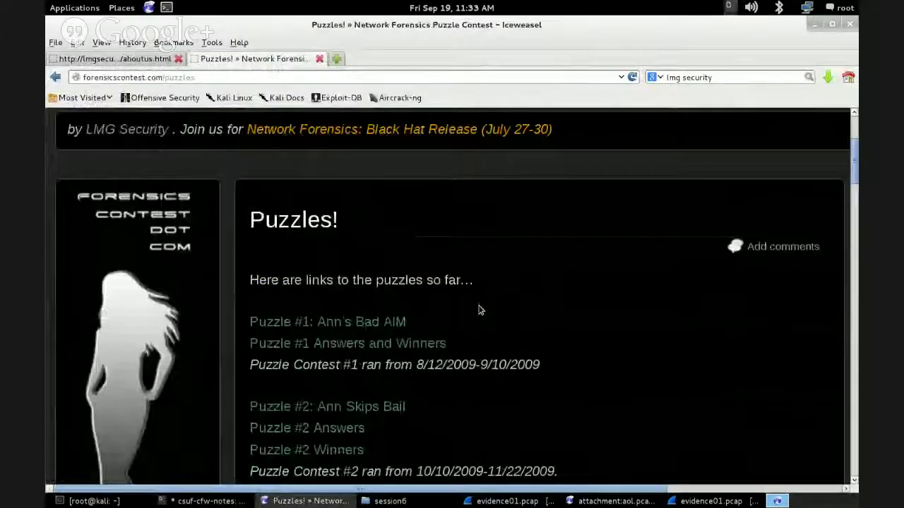
key("ctrl+Tab")
key("ctrl+Tab")
left_click(339, 322)
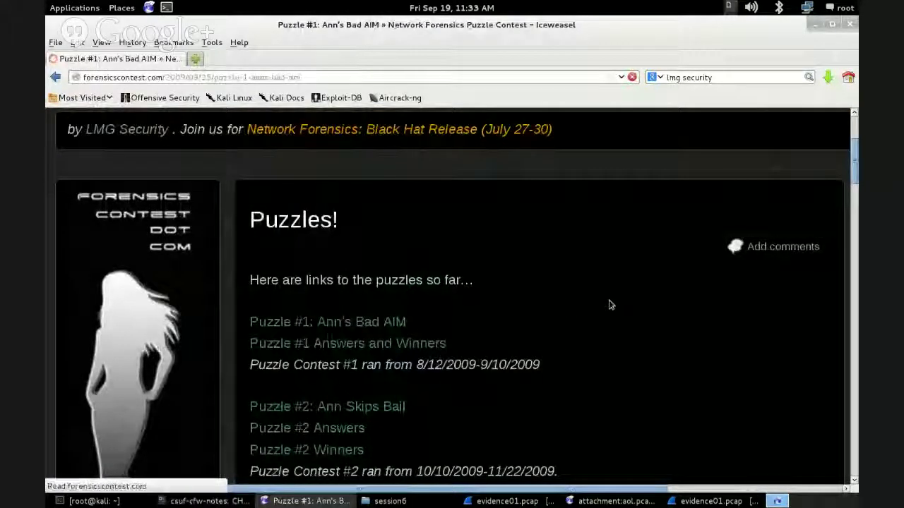
scroll(592, 305, "down", 6)
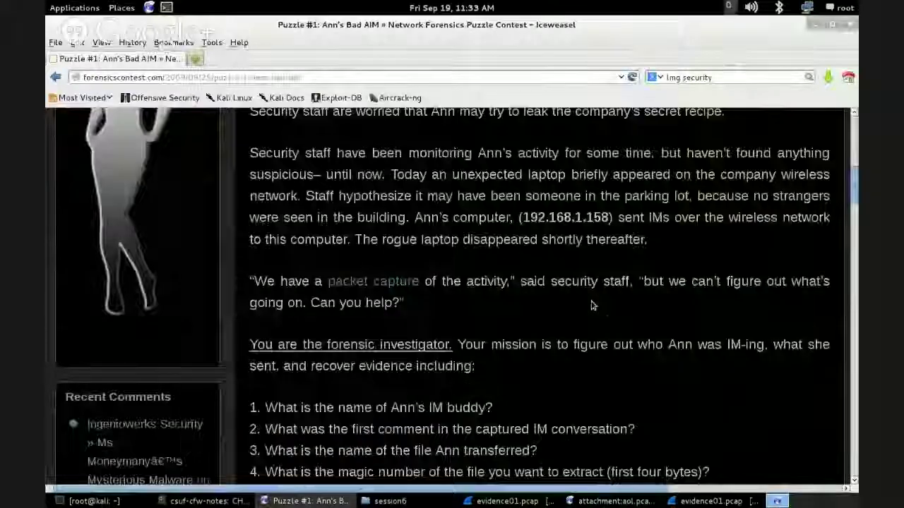
scroll(591, 305, "up", 4)
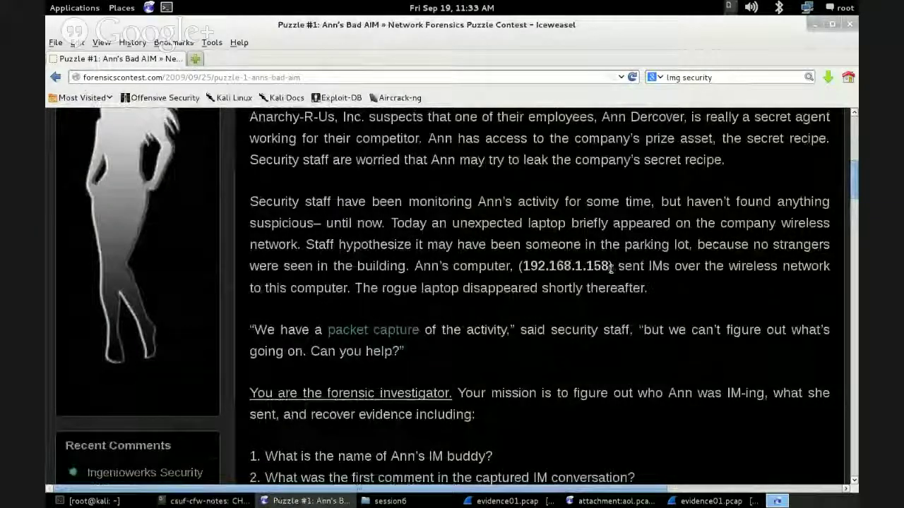
Copy the puzzle line giving the computer address 192.168.1.158 and paste it under the IM heading
left_click_drag(611, 267, 416, 272)
key("ctrl+c")
key("alt+Tab")
key("ctrl+v")
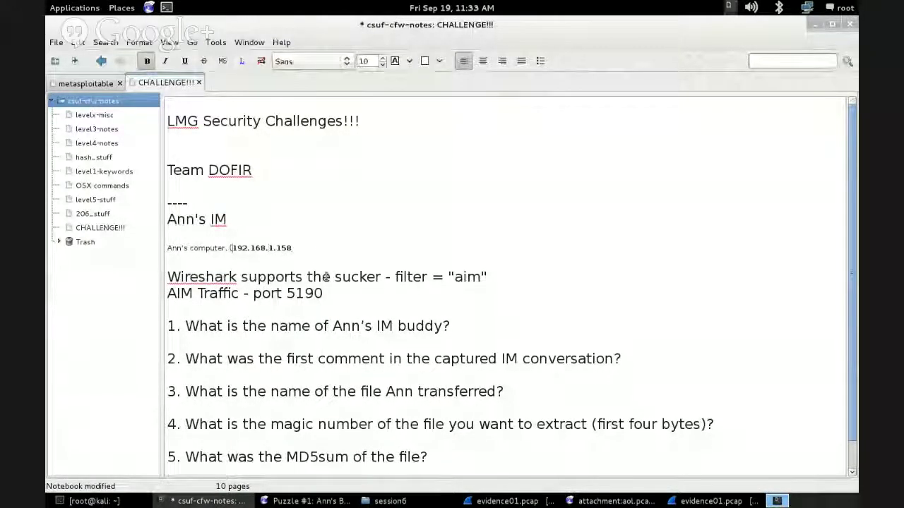
Delete the stray parenthesis before 192.168.1.158 in the notes line, then return to evidence01.pcap
key("BackSpace")
key("BackSpace")
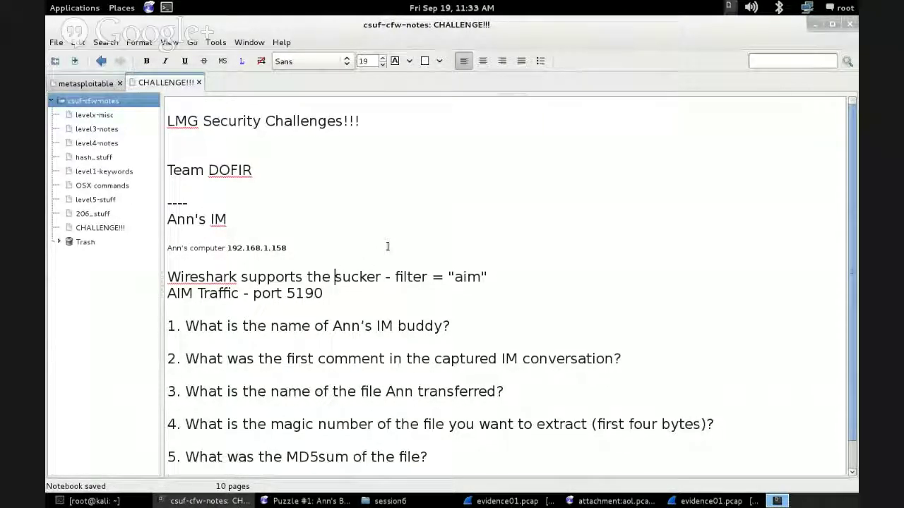
left_click(295, 501)
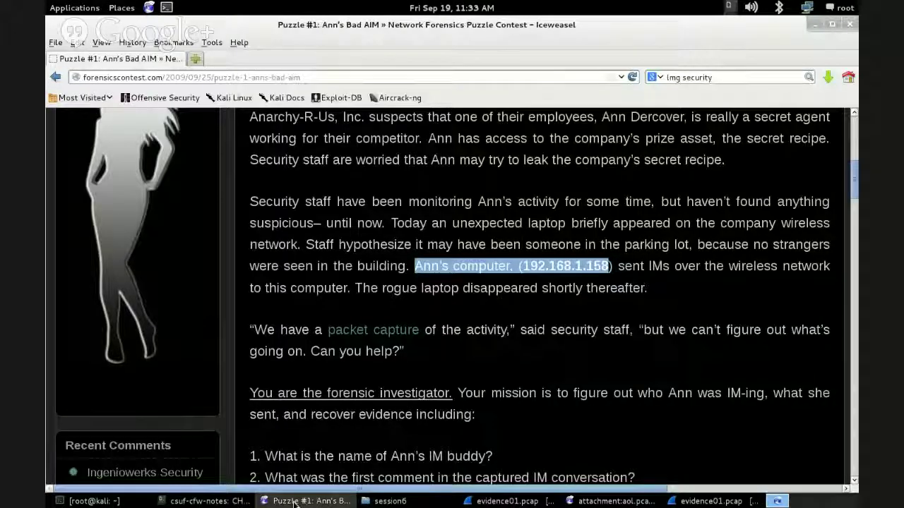
left_click(292, 501)
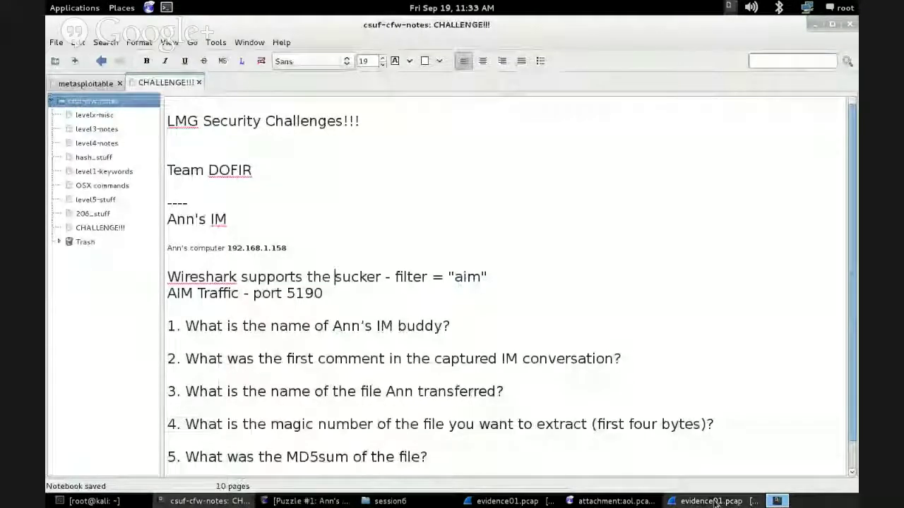
left_click(709, 501)
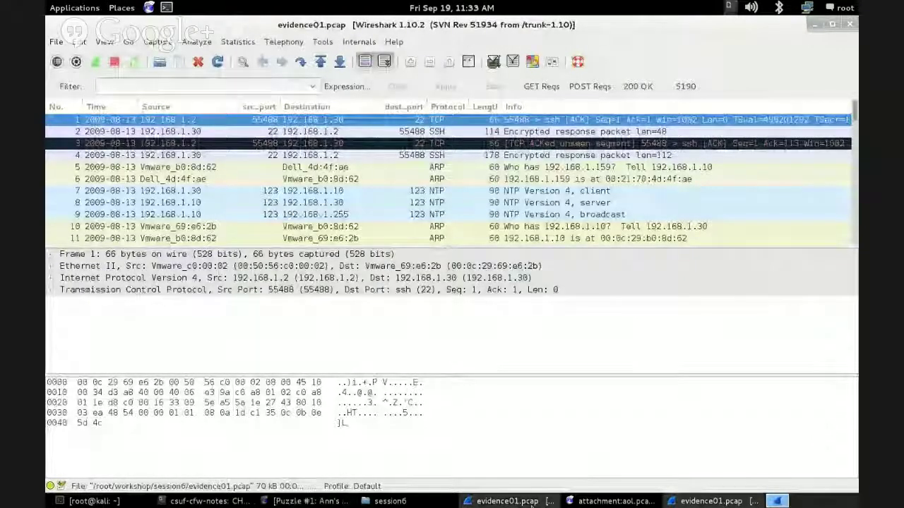
Close the duplicate evidence01.pcap capture window and the aol.pcap wiki browser window
left_click(507, 501)
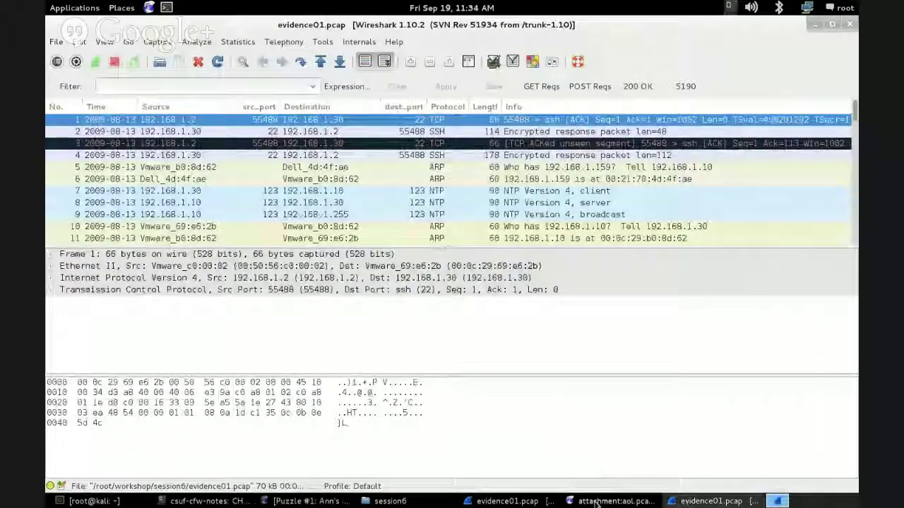
left_click(612, 501)
left_click(507, 502)
right_click(507, 501)
left_click(474, 485)
left_click(534, 501)
left_click(535, 501)
right_click(534, 501)
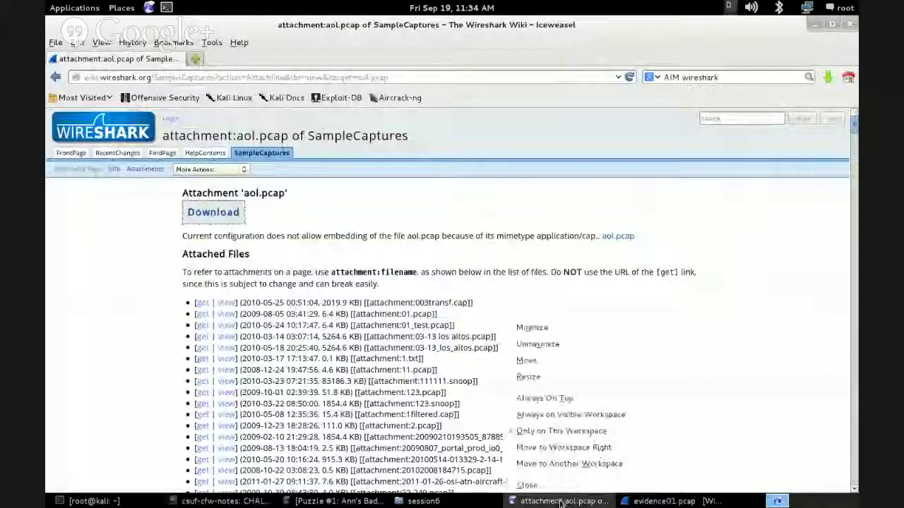
left_click(536, 484)
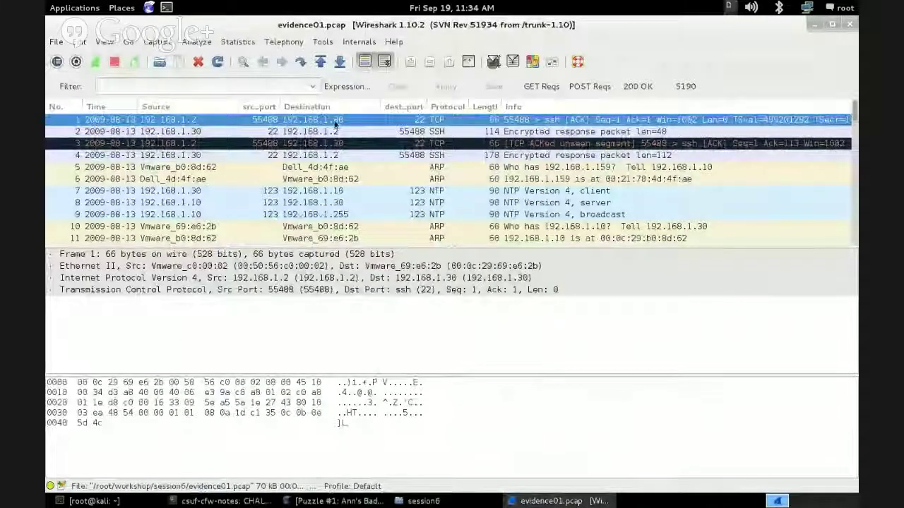
List the IPv4 conversations under Statistics > Conversations, sorted by Address A
left_click(248, 42)
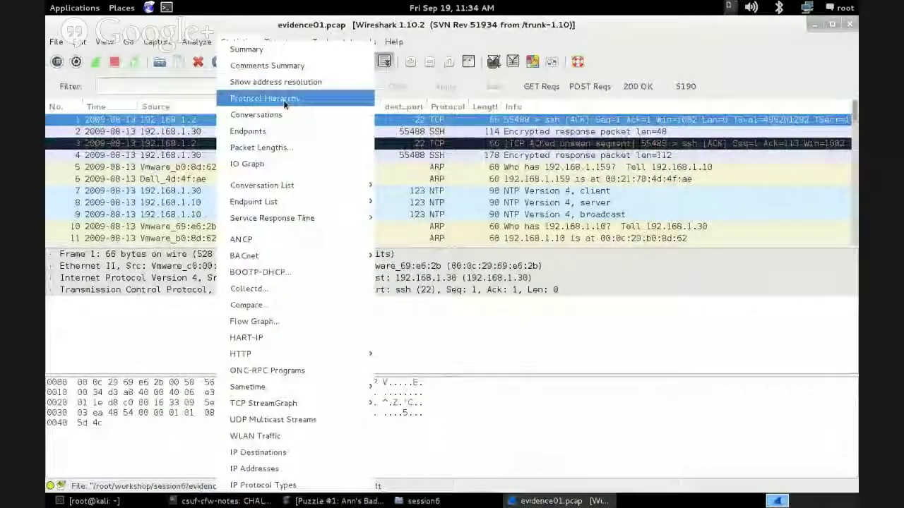
left_click(268, 117)
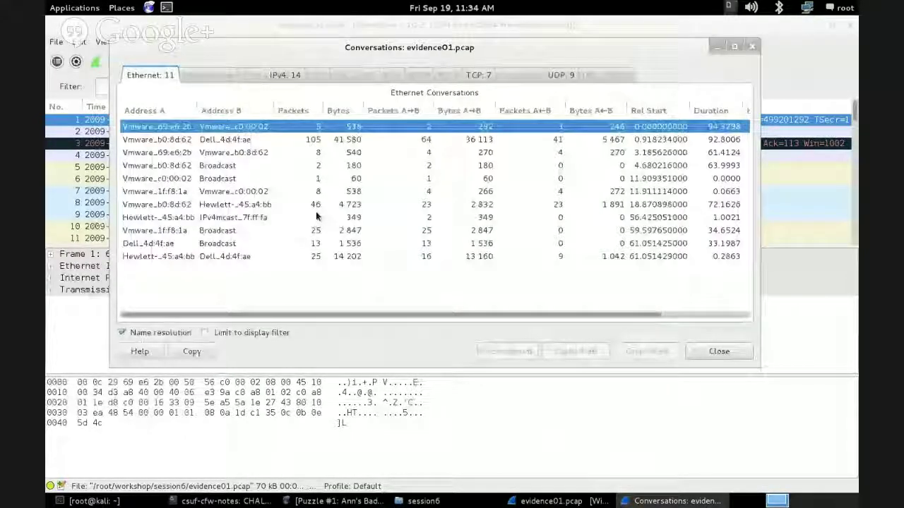
left_click_drag(196, 107, 243, 107)
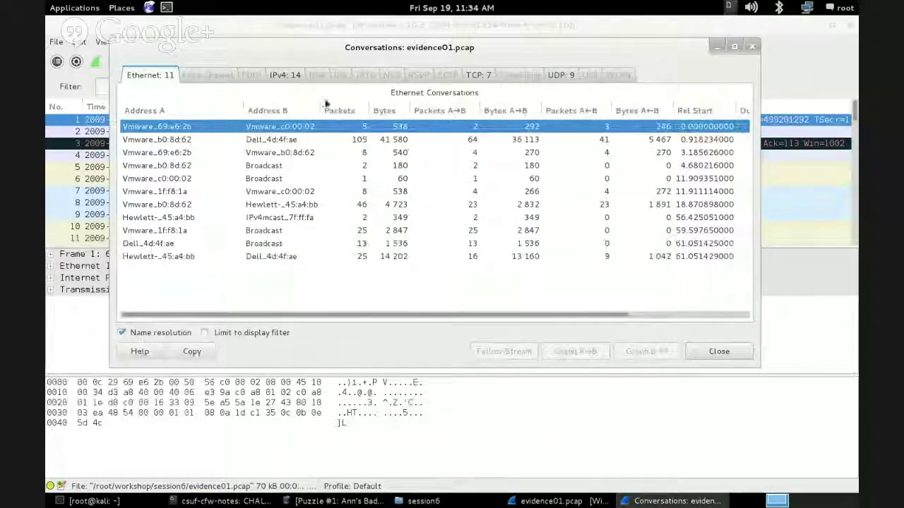
left_click(286, 77)
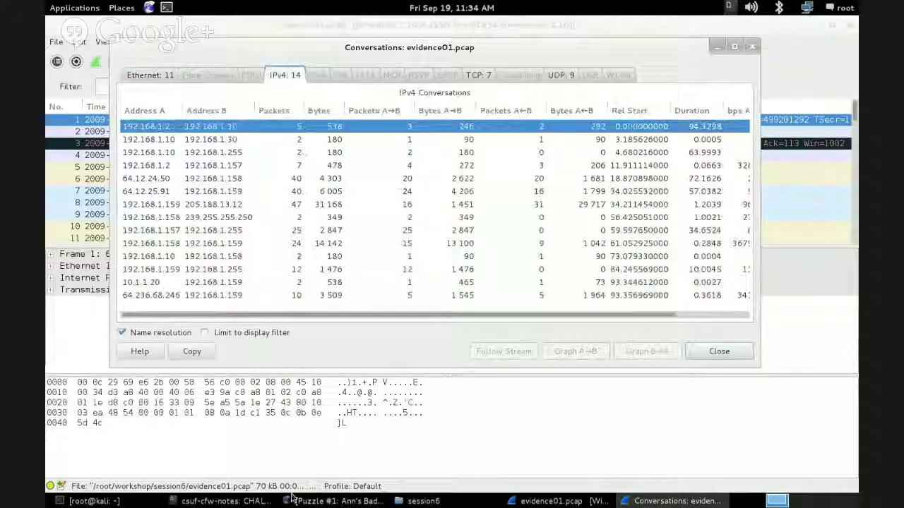
left_click(224, 501)
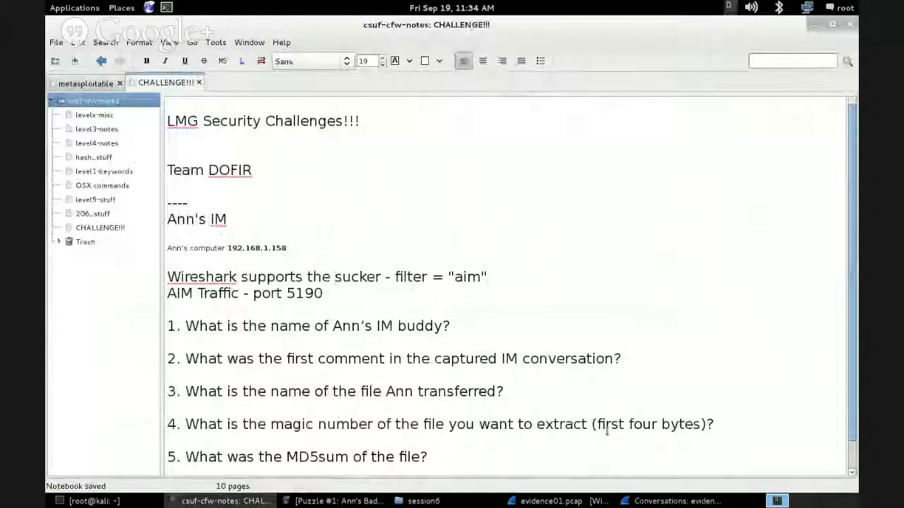
left_click(642, 501)
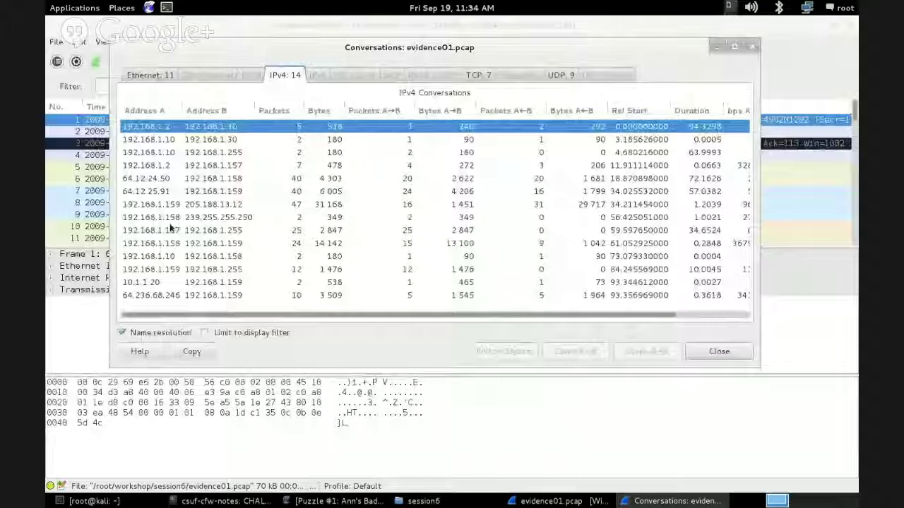
left_click(169, 218)
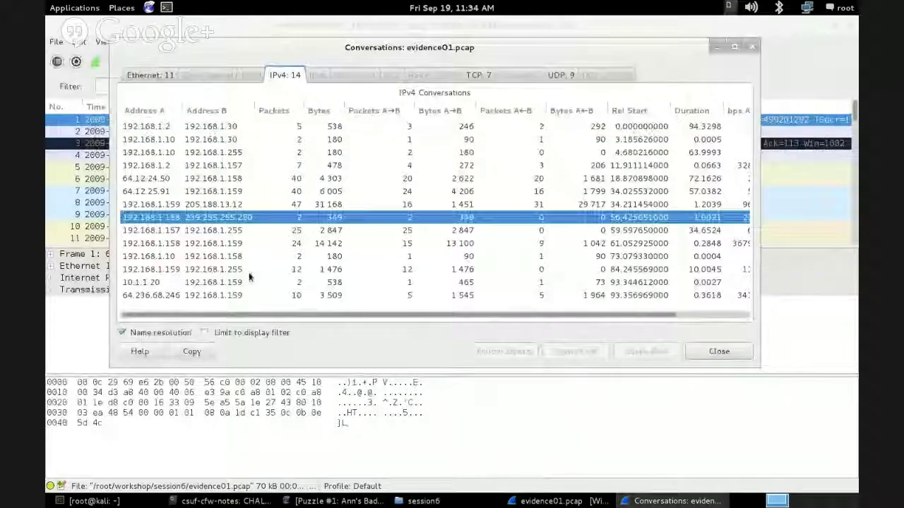
left_click_drag(183, 110, 240, 110)
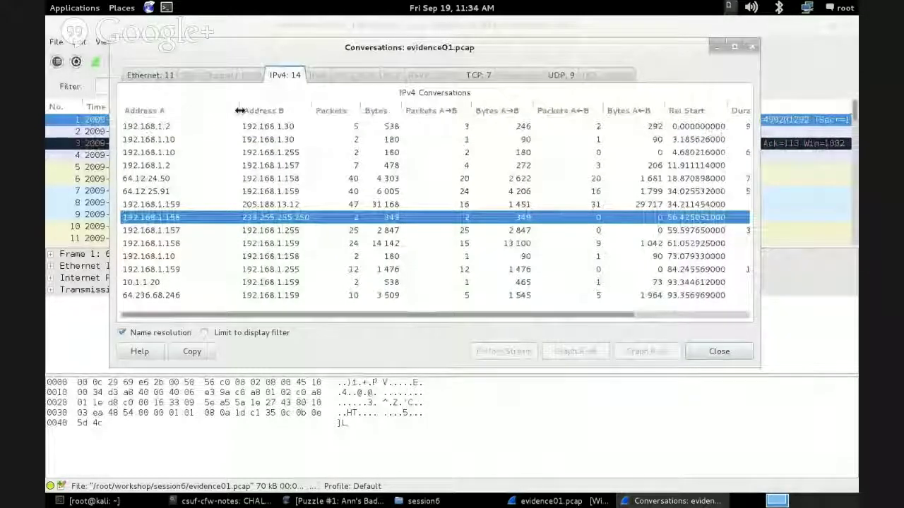
left_click(156, 110)
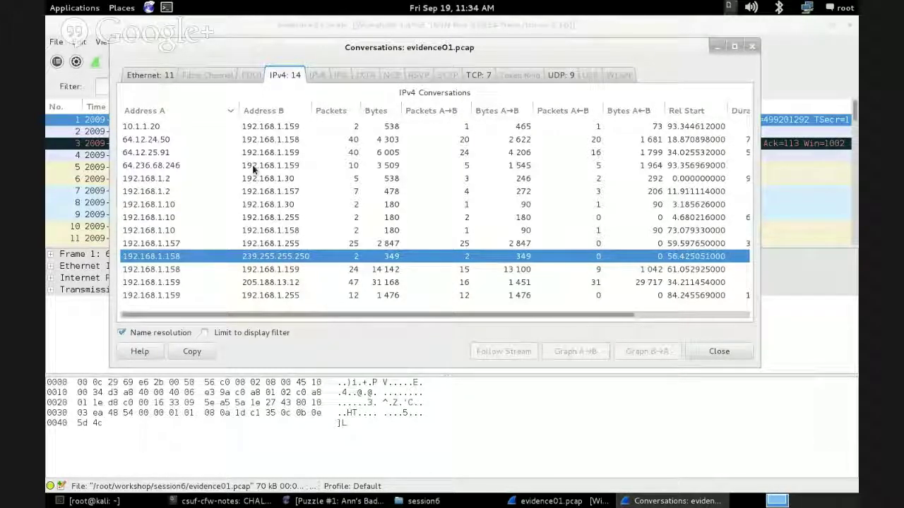
Filter packets to the 192.168.1.158–192.168.1.159 conversation and close the Conversations window
left_click(198, 267)
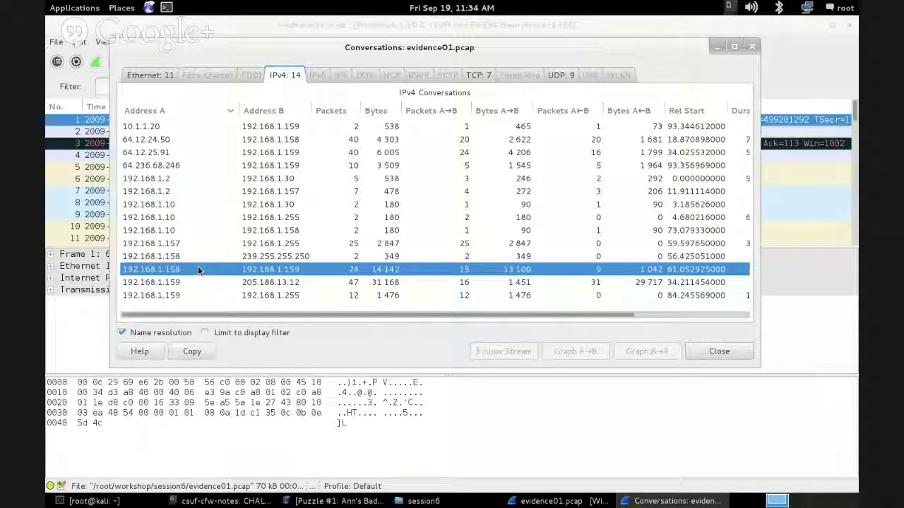
left_click(246, 257)
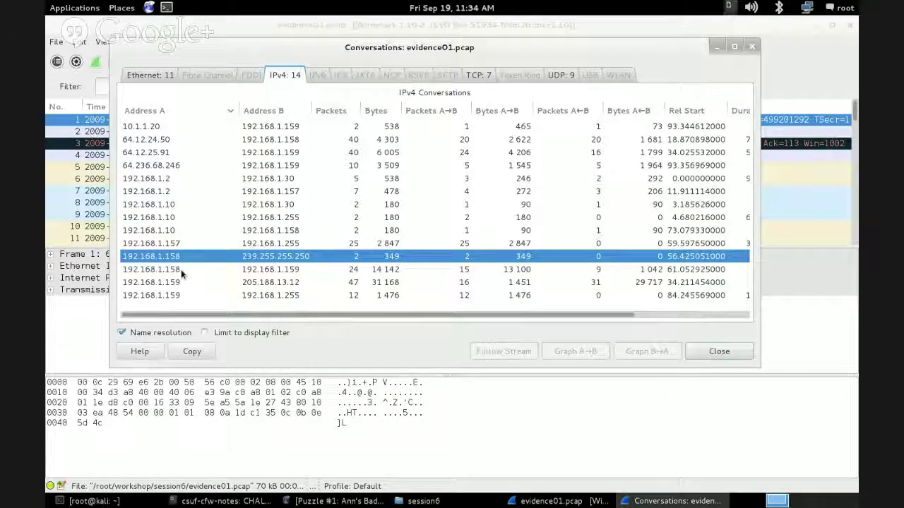
left_click(180, 269)
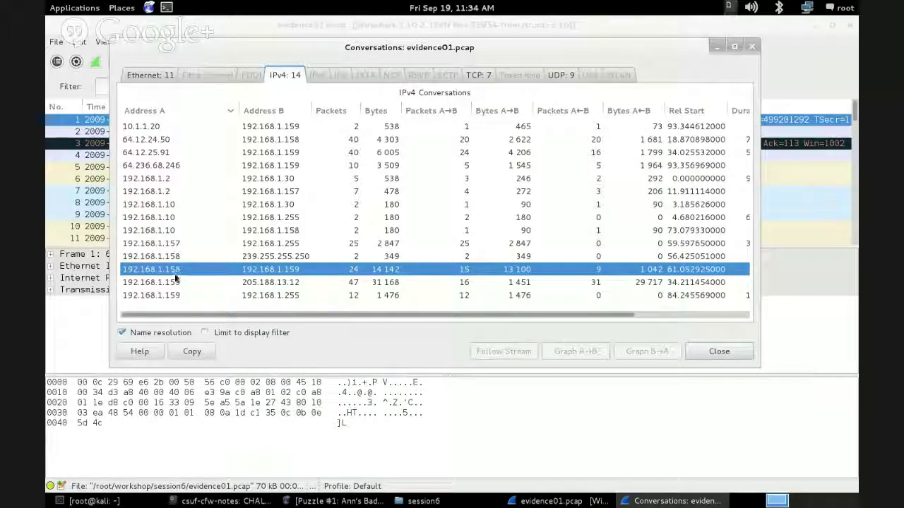
left_click_drag(399, 57, 440, 88)
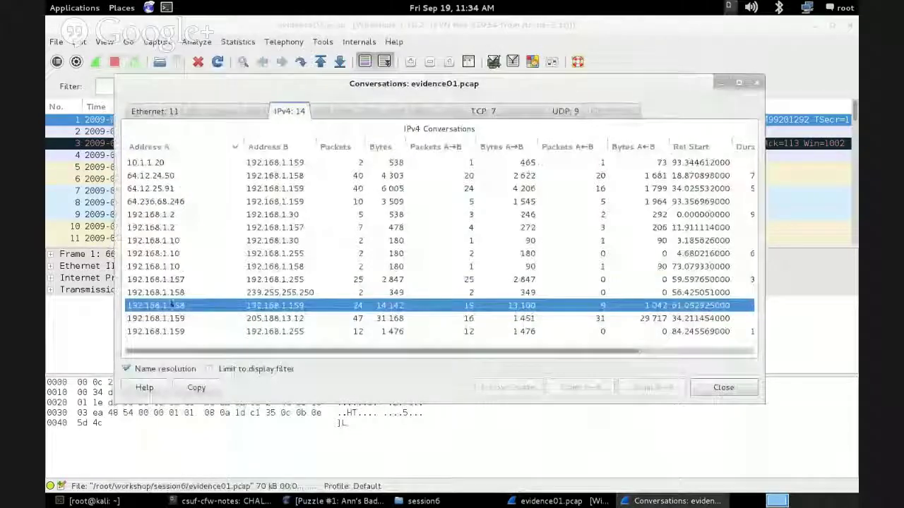
right_click(161, 305)
mouse_move(201, 313)
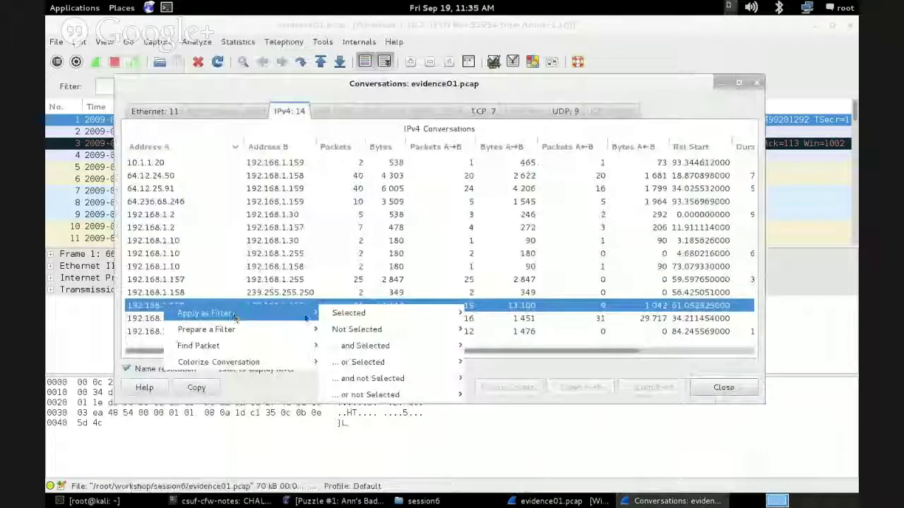
mouse_move(374, 321)
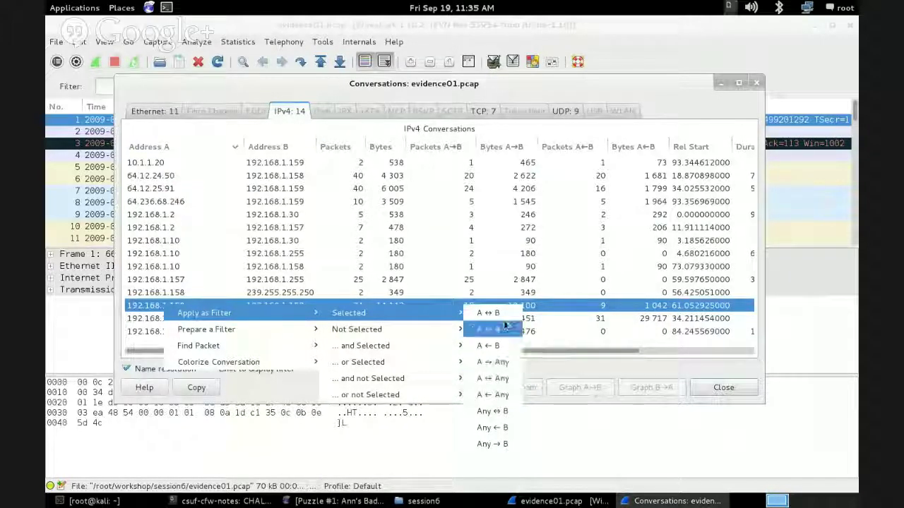
left_click(503, 316)
left_click(709, 388)
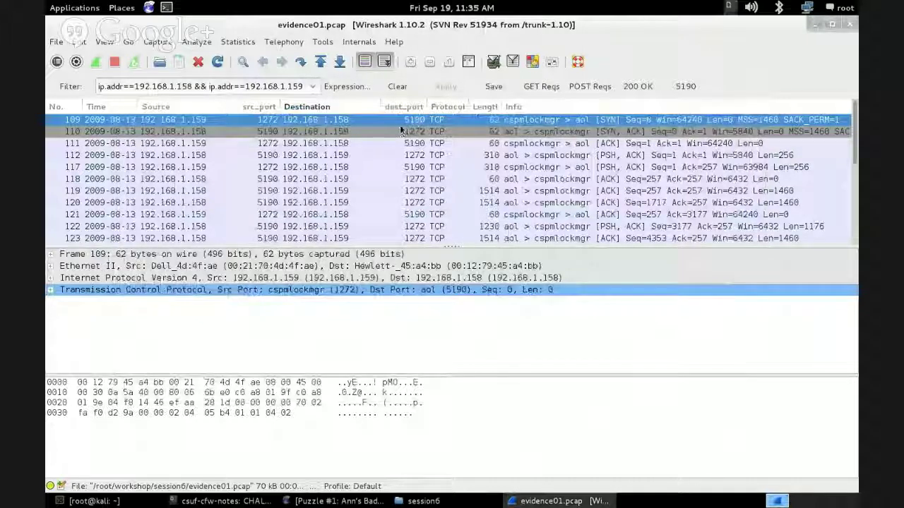
Inspect packets 109 and 110 and confirm Ann's IP 192.168.1.158 on the puzzle page
left_click(447, 132)
left_click(447, 124)
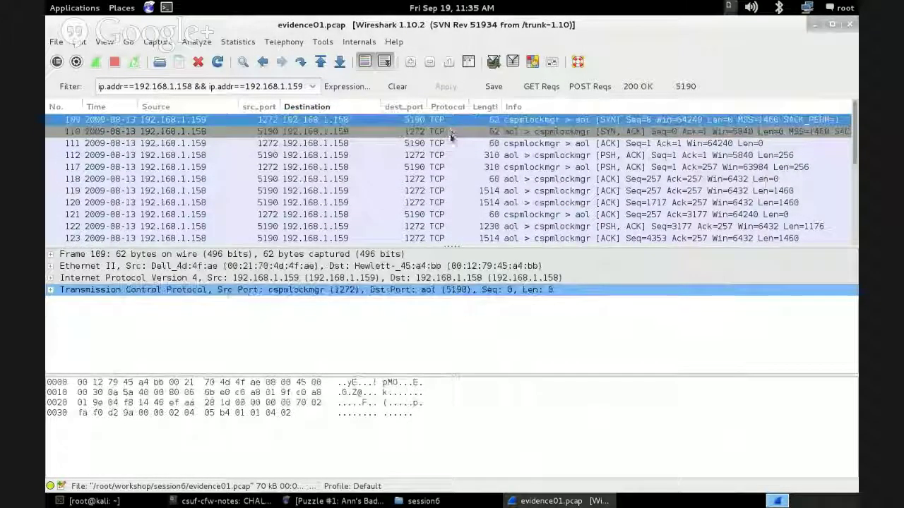
scroll(450, 136, "down", 5)
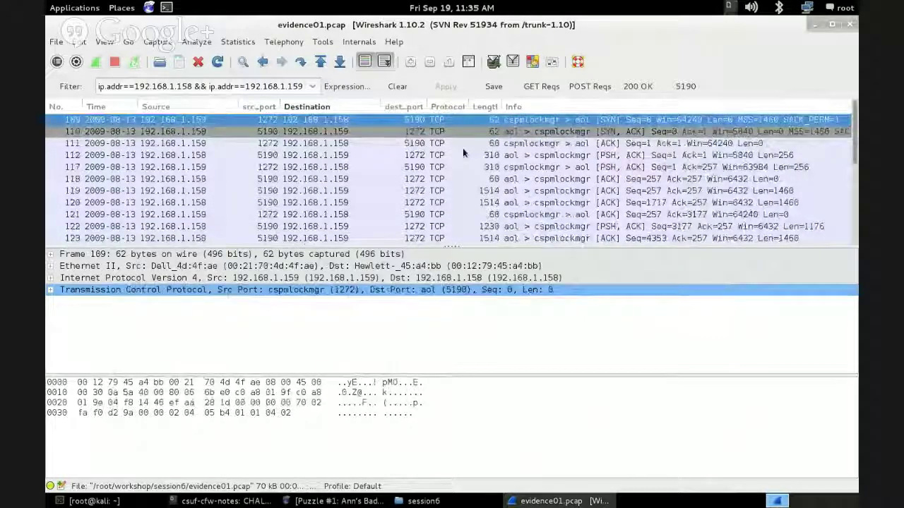
left_click(332, 501)
left_click(610, 279)
left_click_drag(610, 268, 524, 270)
scroll(699, 297, "down", 6)
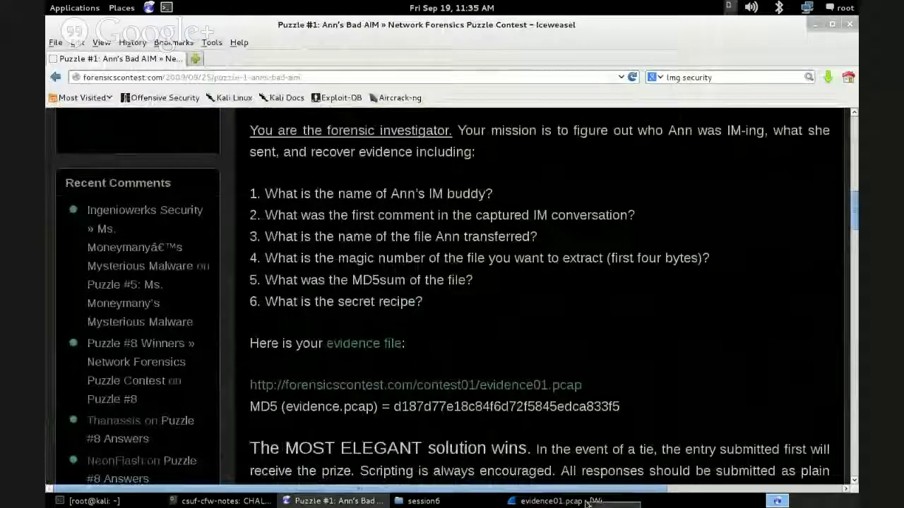
left_click(550, 500)
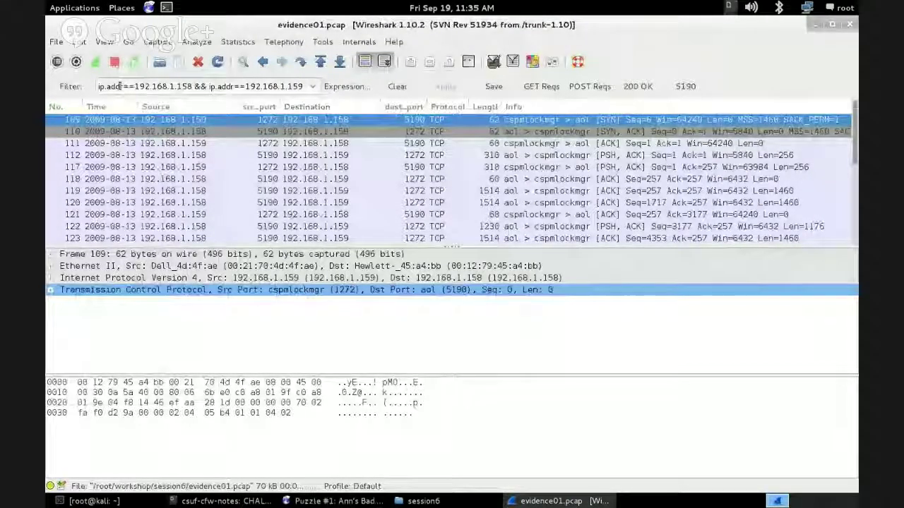
Review the filter and Frame 109 details, then open actions for the AIM packet
double_click(249, 89)
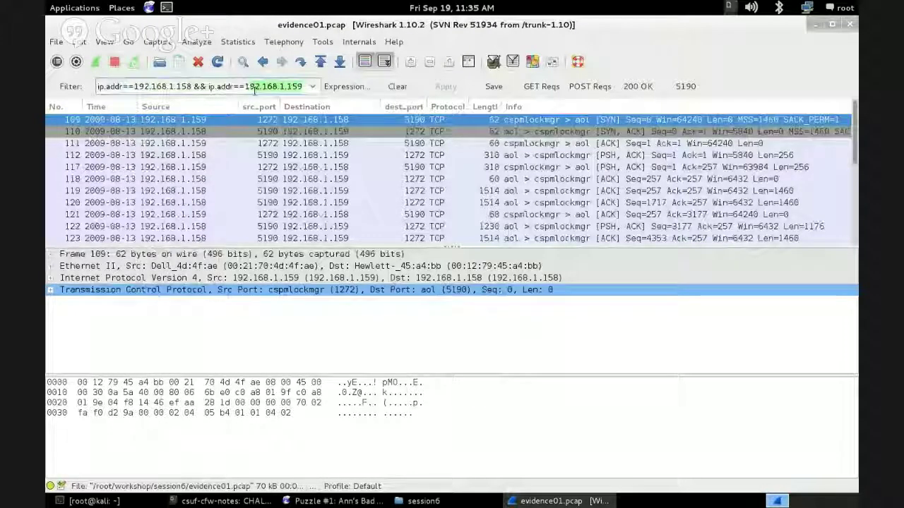
left_click(551, 328)
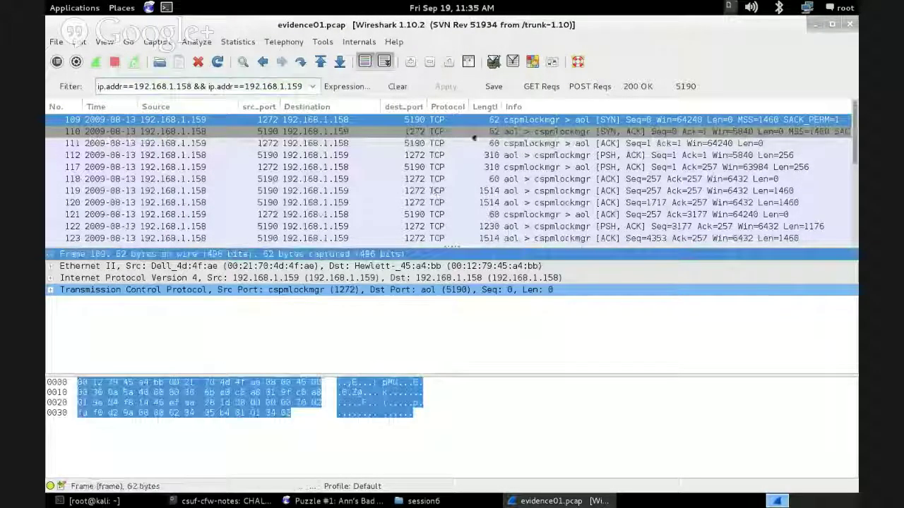
right_click(421, 128)
Follow the AIM TCP stream full-screen and highlight OFT2, recipe.doc and the PK file data
left_click(466, 320)
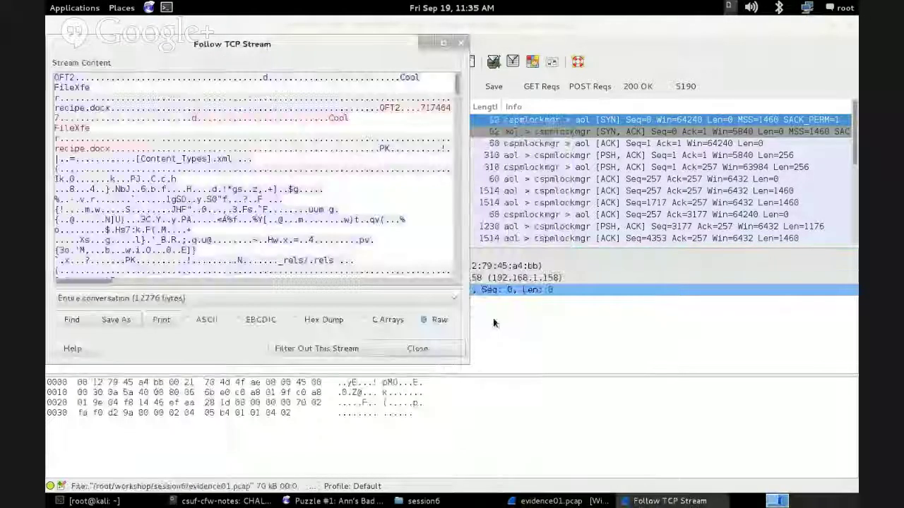
left_click(446, 16)
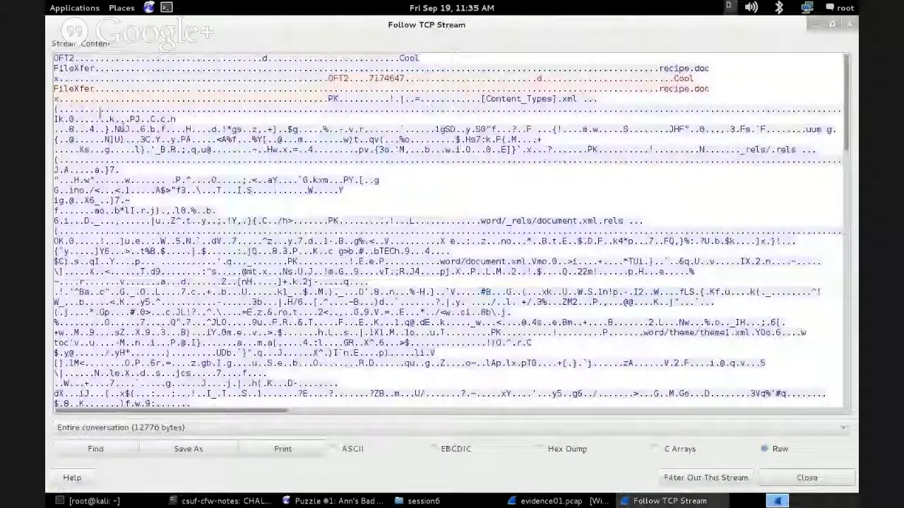
left_click_drag(54, 58, 73, 58)
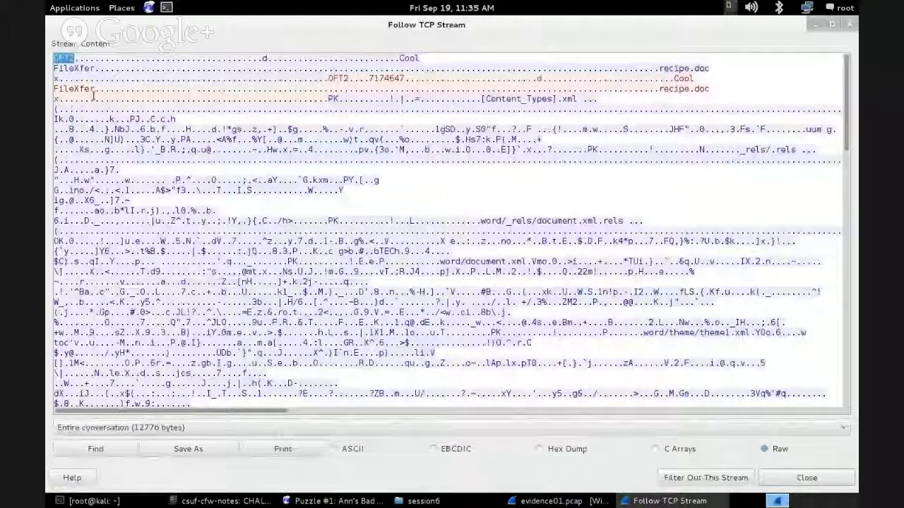
left_click_drag(709, 68, 663, 68)
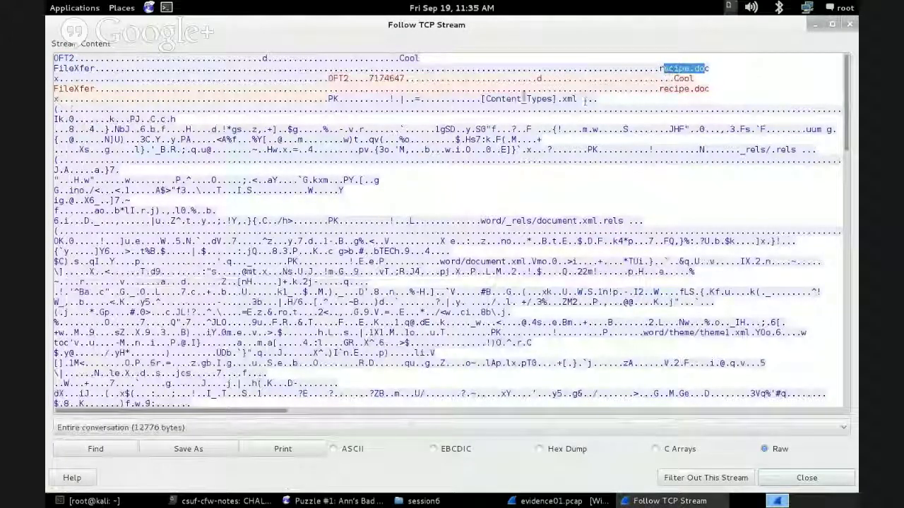
left_click_drag(60, 76, 662, 68)
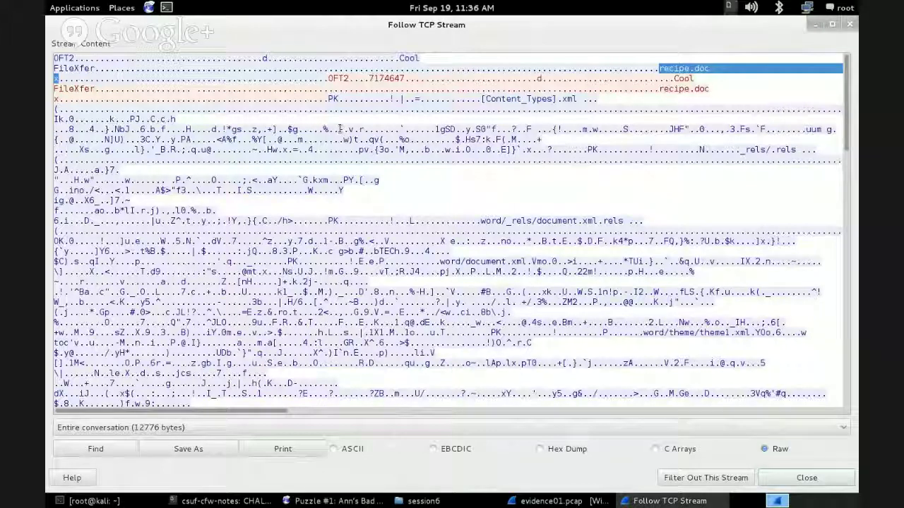
left_click_drag(331, 99, 459, 241)
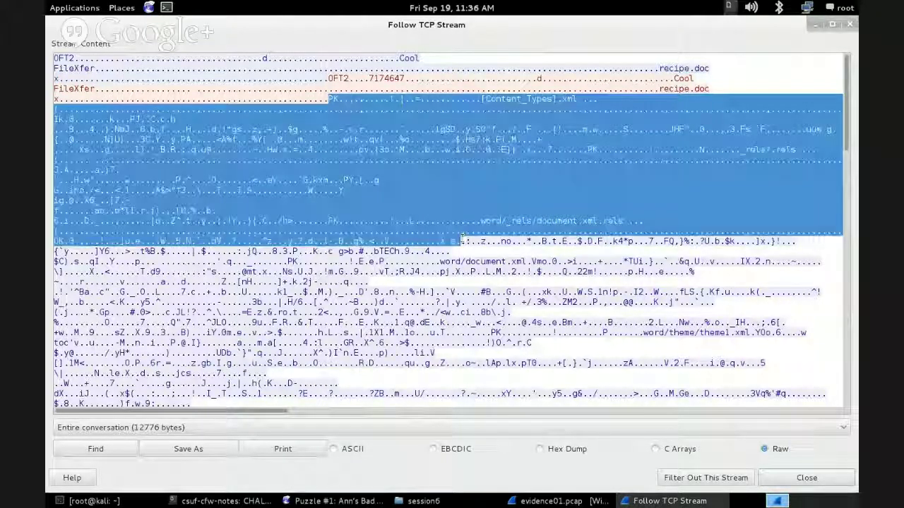
left_click(329, 99)
left_click_drag(338, 101, 473, 100)
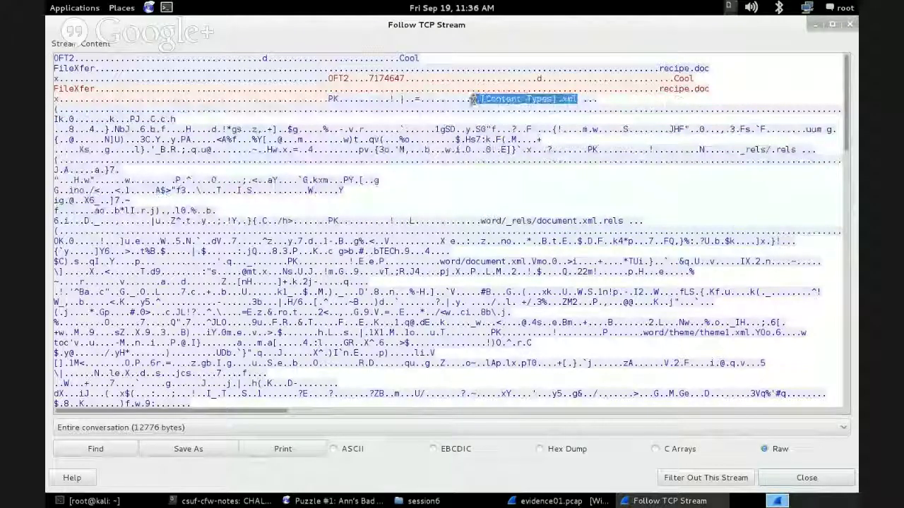
left_click_drag(328, 100, 556, 281)
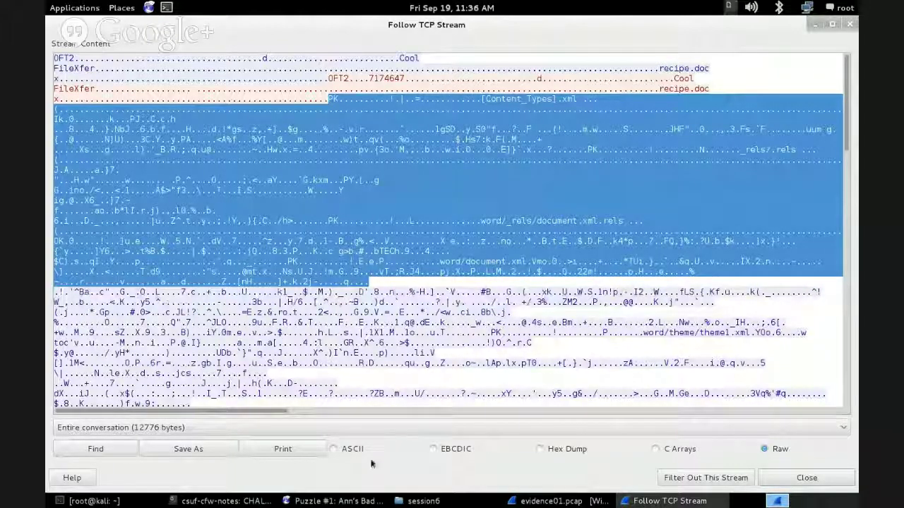
left_click(338, 500)
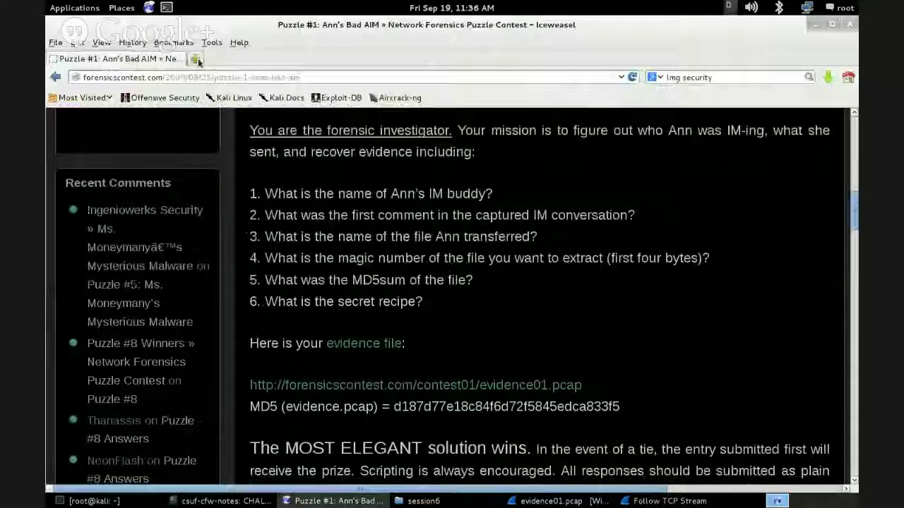
Search the web for 'OFT2 aim' in a new tab
left_click(196, 59)
left_click(714, 77)
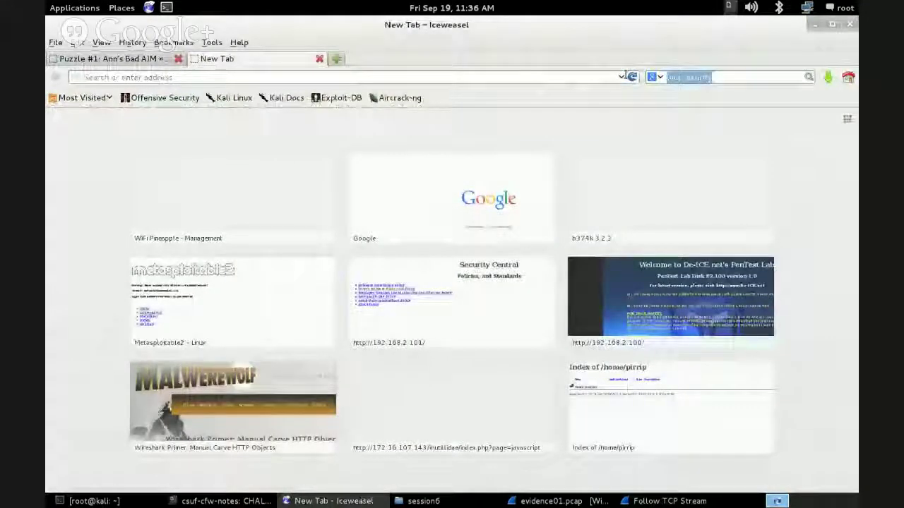
type("OFT2")
key("Return")
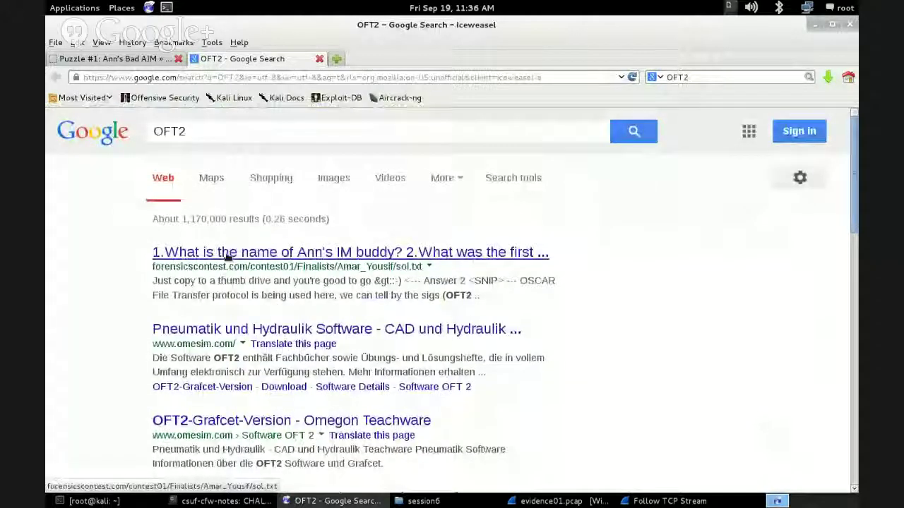
scroll(128, 271, "down", 1)
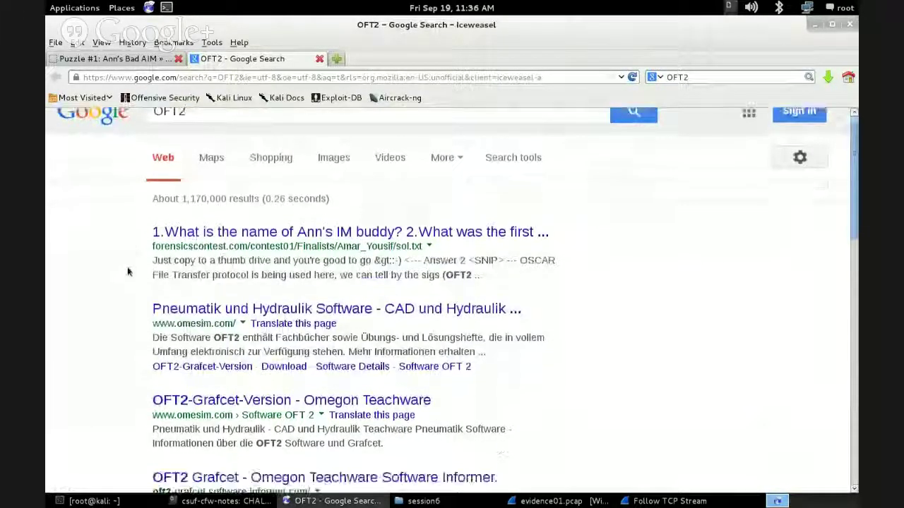
scroll(128, 271, "down", 6)
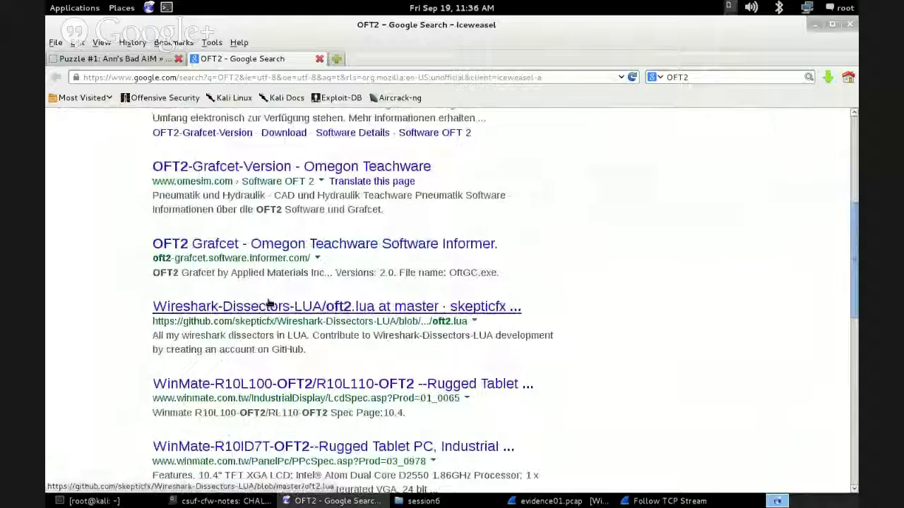
scroll(494, 310, "down", 6)
scroll(606, 321, "down", 3)
scroll(606, 321, "up", 15)
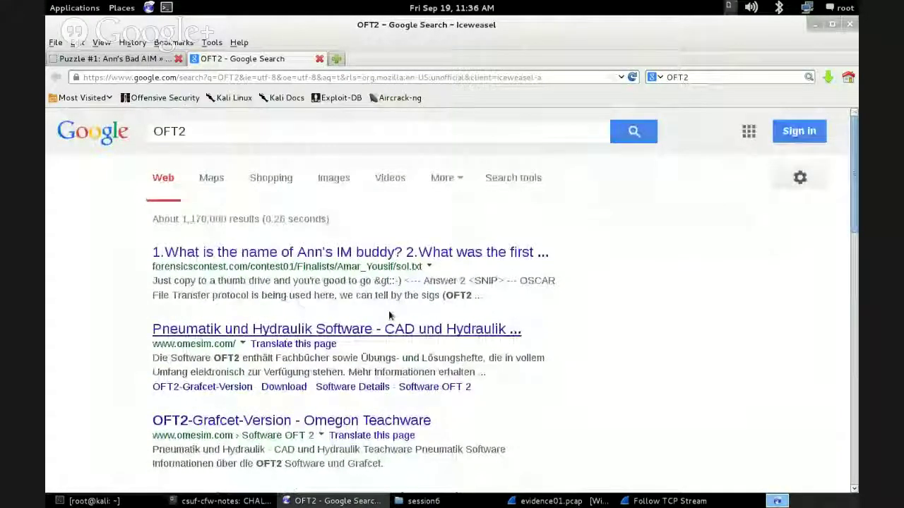
left_click(343, 145)
type("aim")
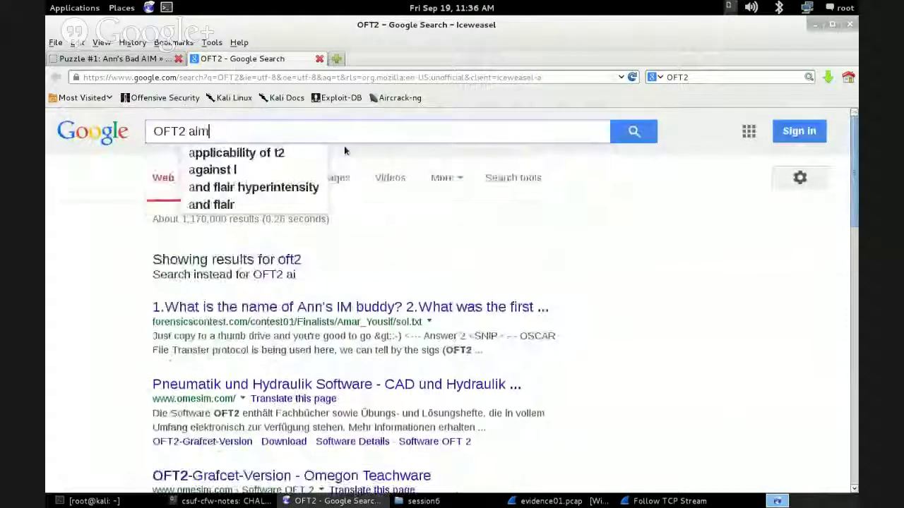
key("Return")
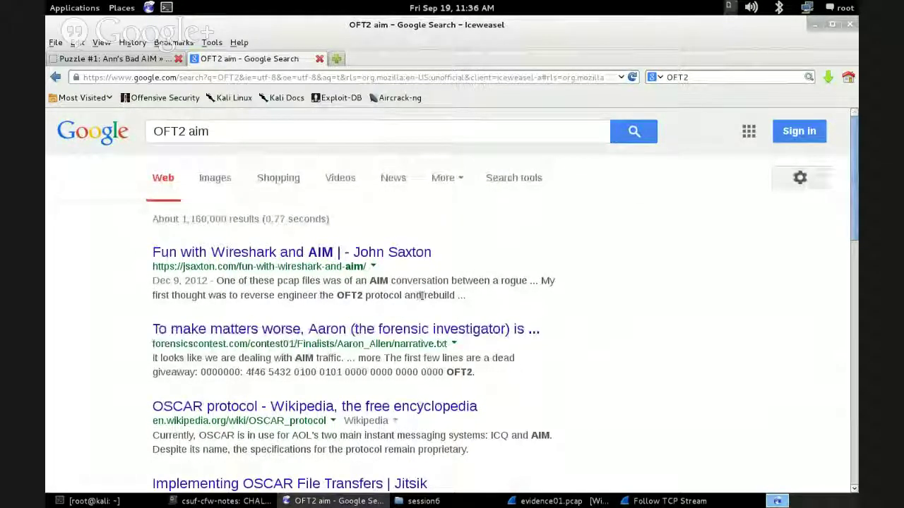
Open the jsaxton.com 'Fun with Wireshark and AIM' post via a security exception, read it, close it
left_click(320, 254)
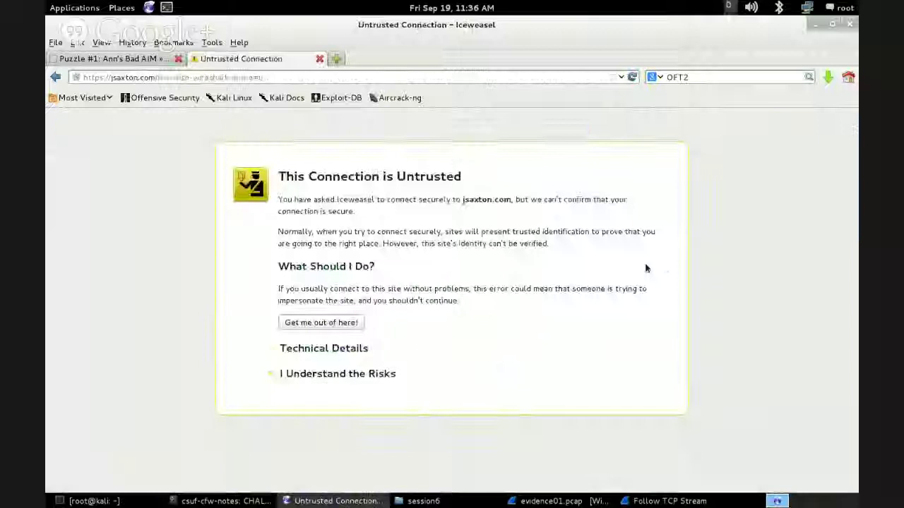
left_click(359, 373)
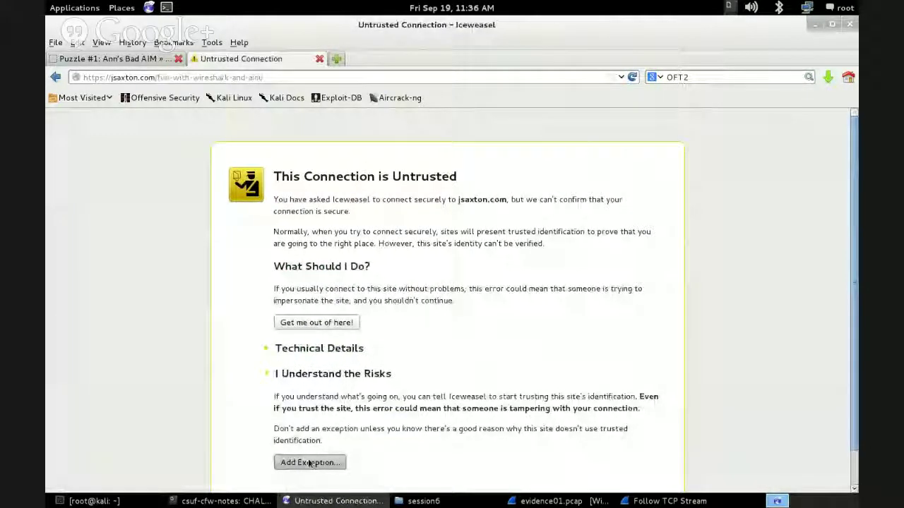
left_click(305, 462)
left_click(380, 361)
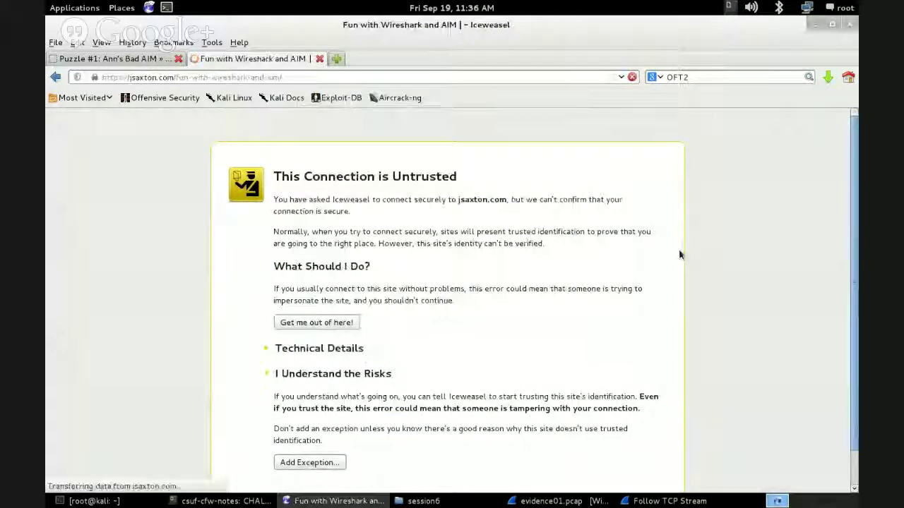
scroll(670, 251, "down", 2)
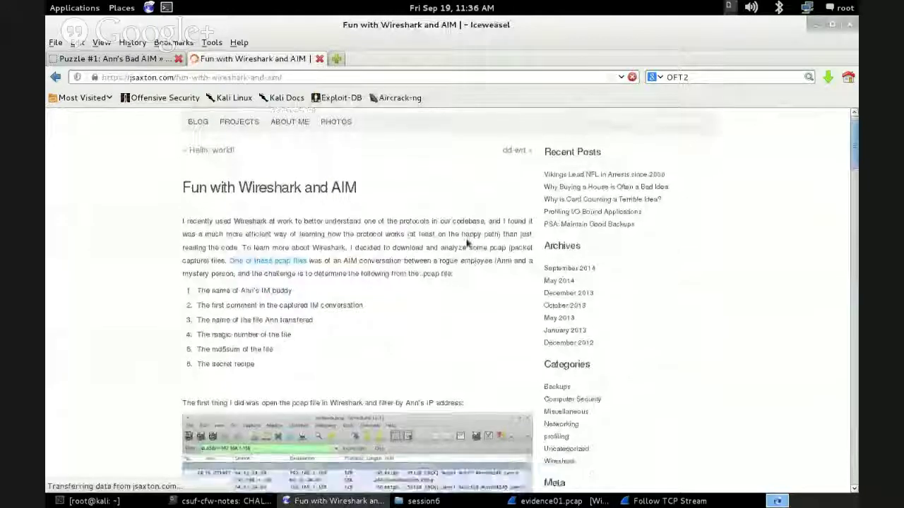
scroll(118, 219, "down", 2)
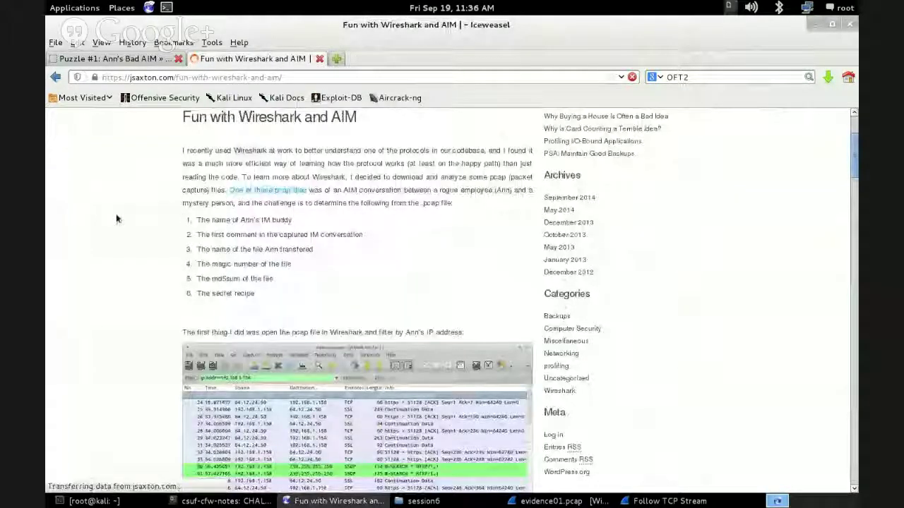
scroll(127, 216, "down", 10)
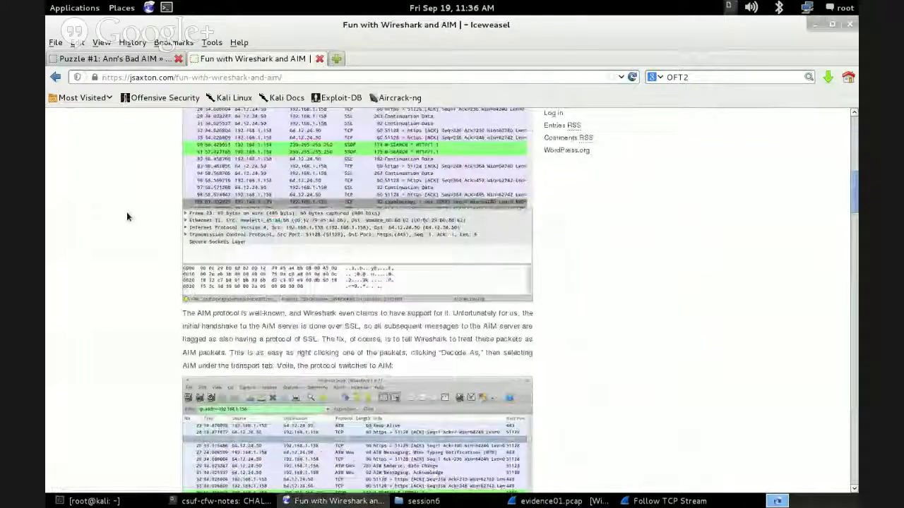
scroll(132, 226, "up", 12)
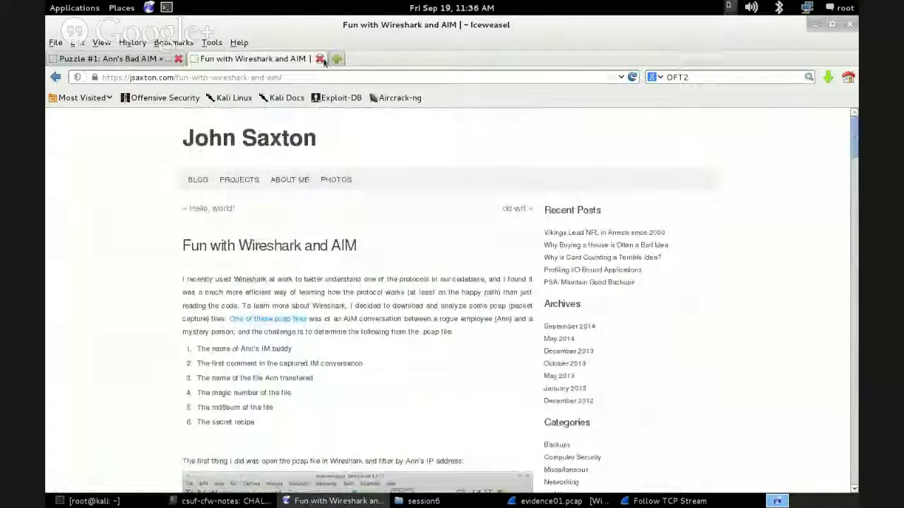
left_click(319, 59)
Close the stream window and reapply ip.addr==192.168.1.158 && ip.addr==192.168.1.159 from filter history
left_click(816, 25)
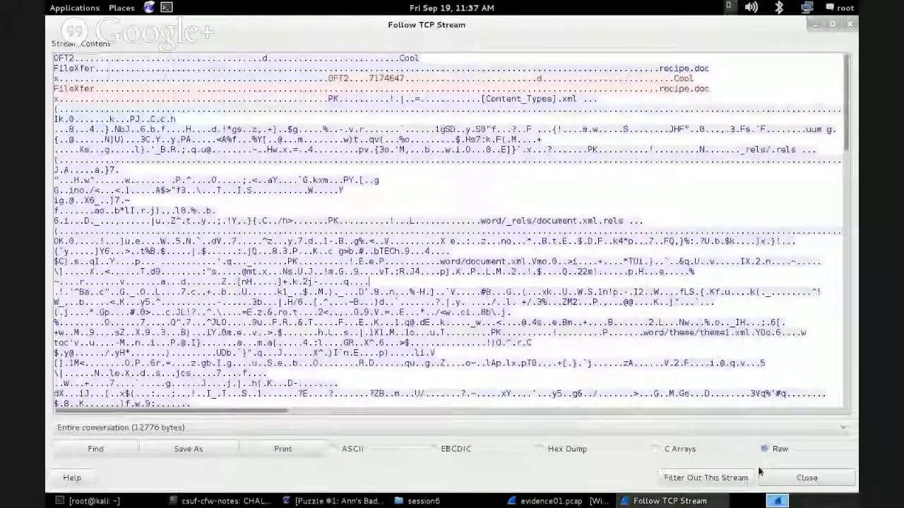
left_click(849, 168)
left_click_drag(849, 168, 847, 370)
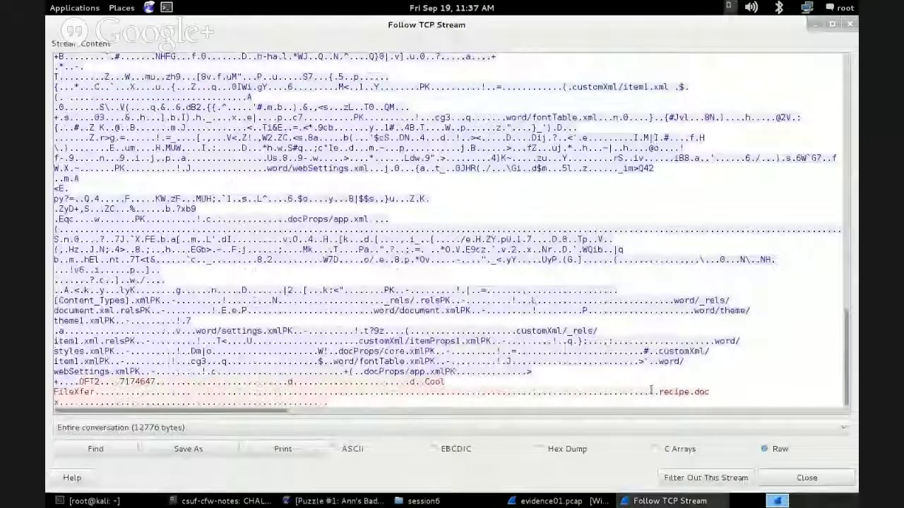
left_click(806, 477)
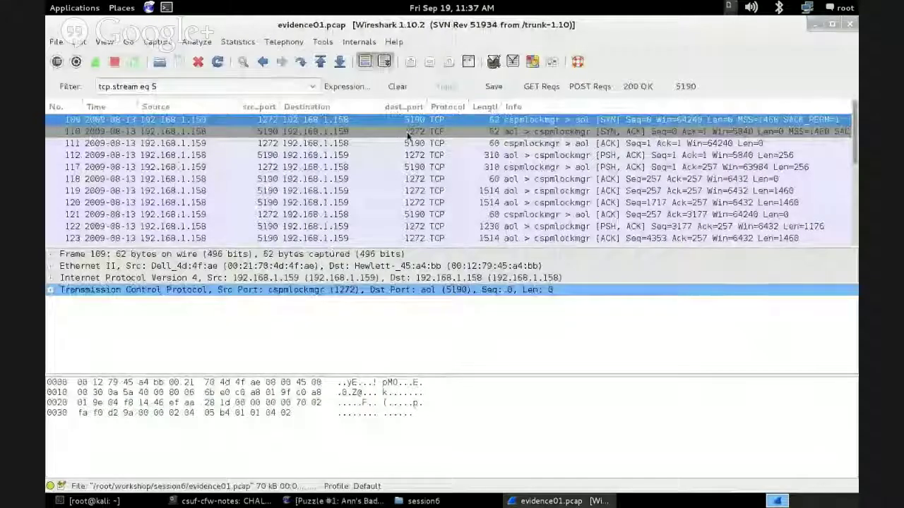
left_click(395, 86)
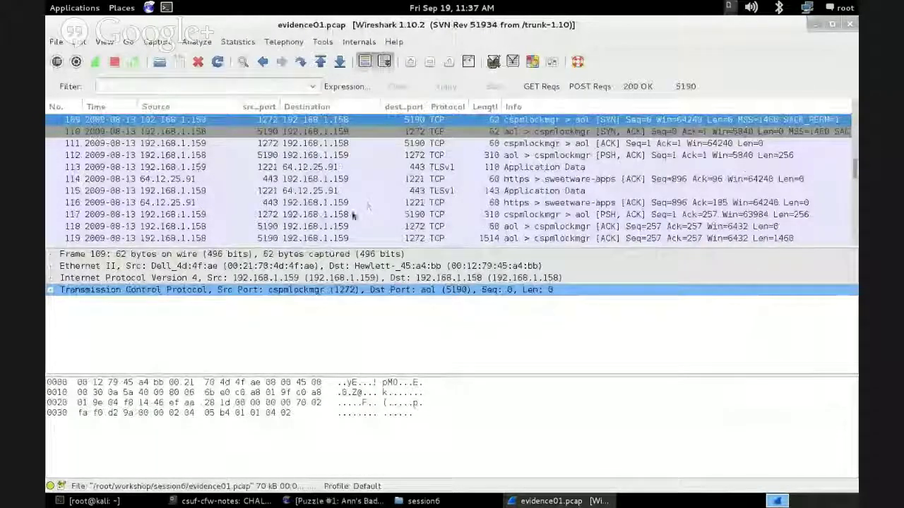
left_click(312, 86)
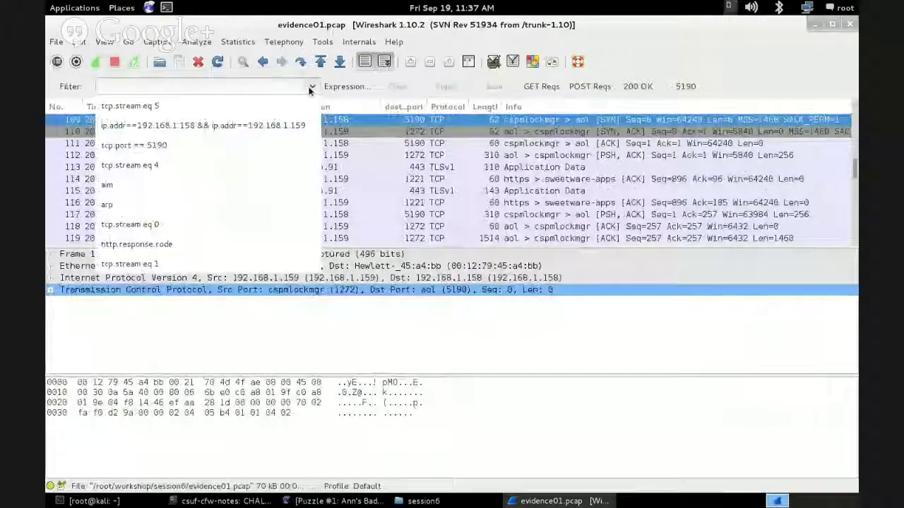
left_click(295, 126)
left_click(442, 86)
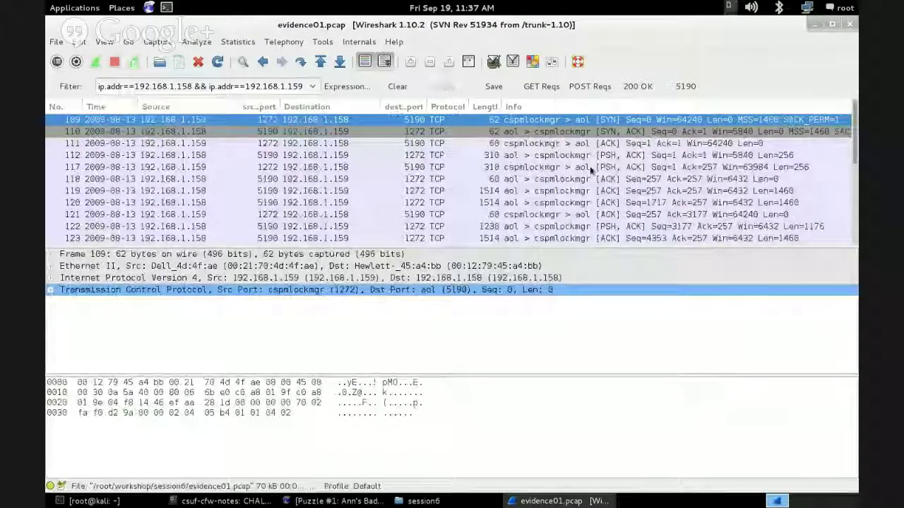
right_click(420, 120)
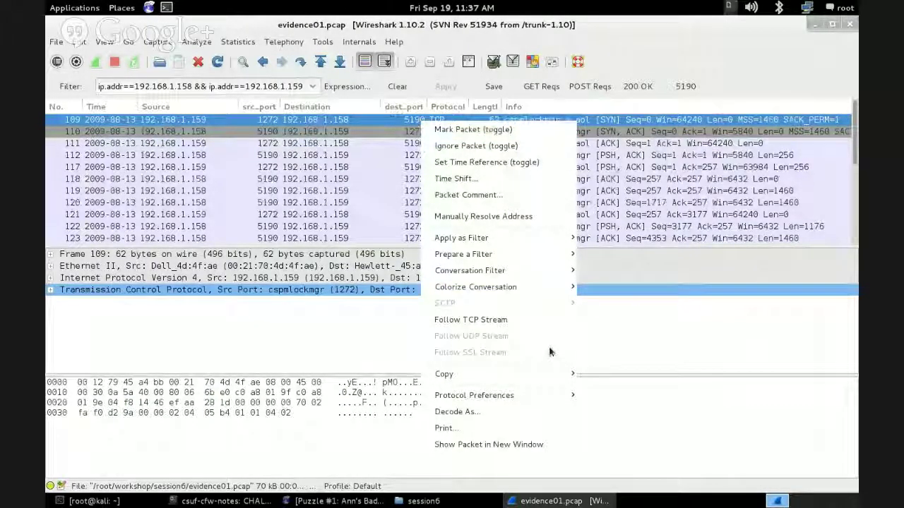
Decode packet 109's conversation as AIM
left_click(479, 421)
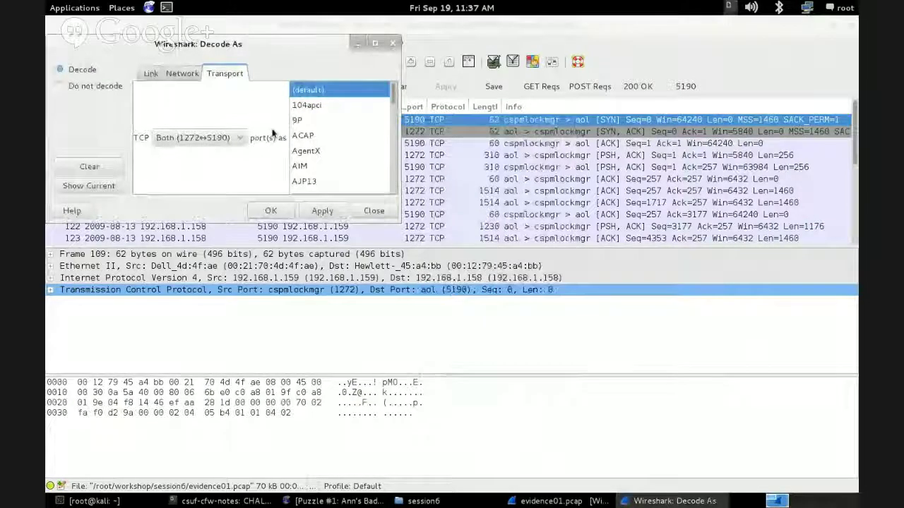
left_click(336, 170)
left_click(327, 214)
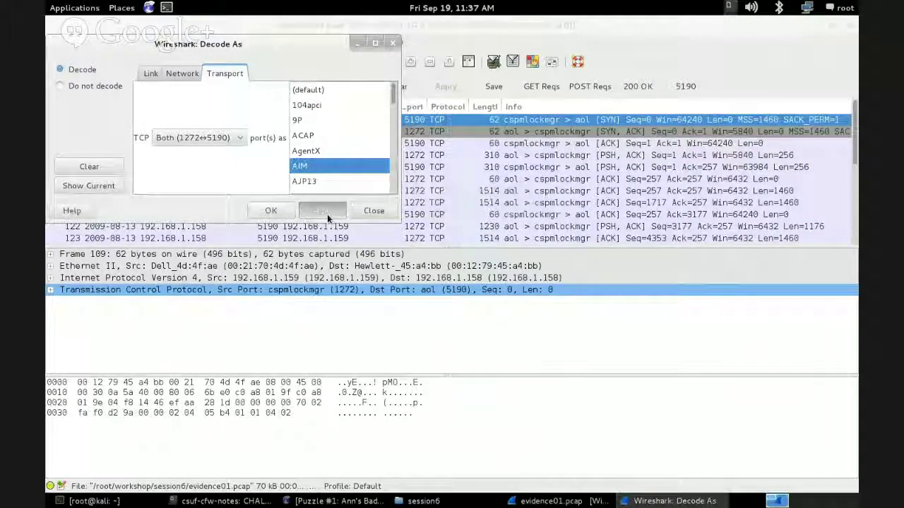
left_click(271, 211)
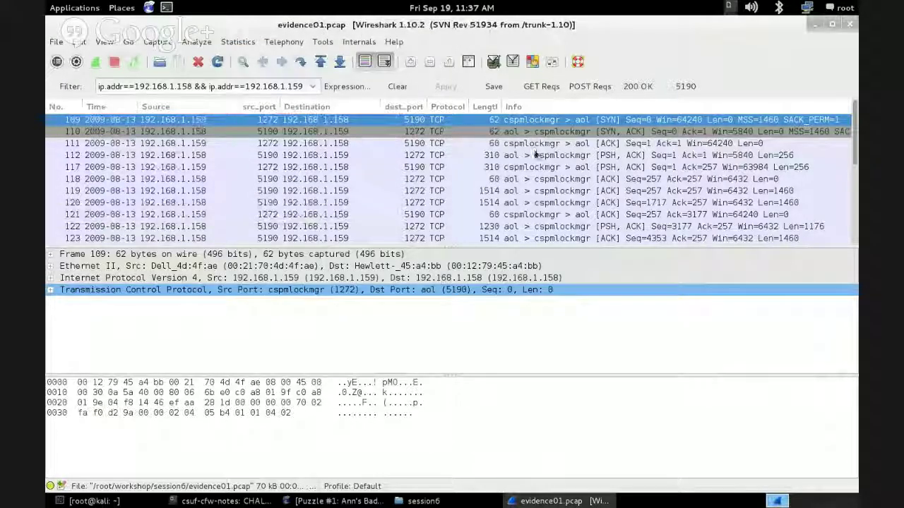
Apply AIM decoding again for packet 132's conversation
scroll(536, 154, "down", 5)
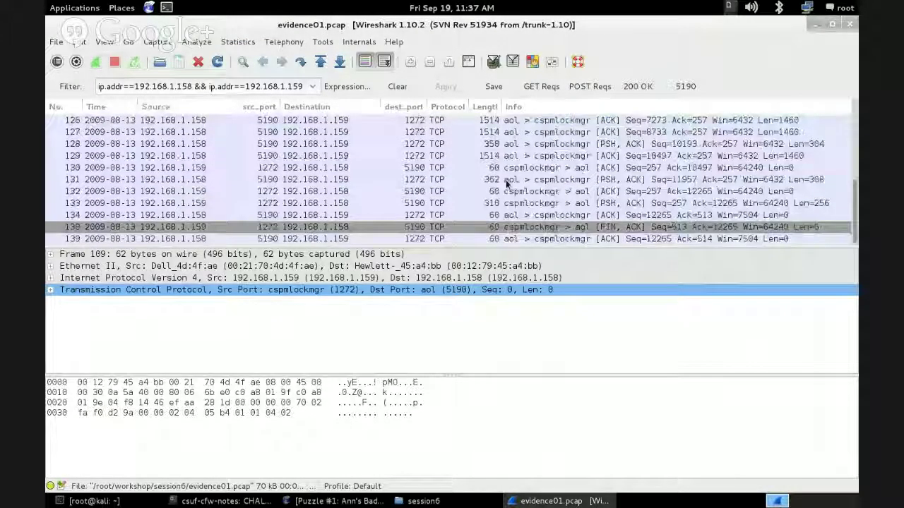
right_click(453, 191)
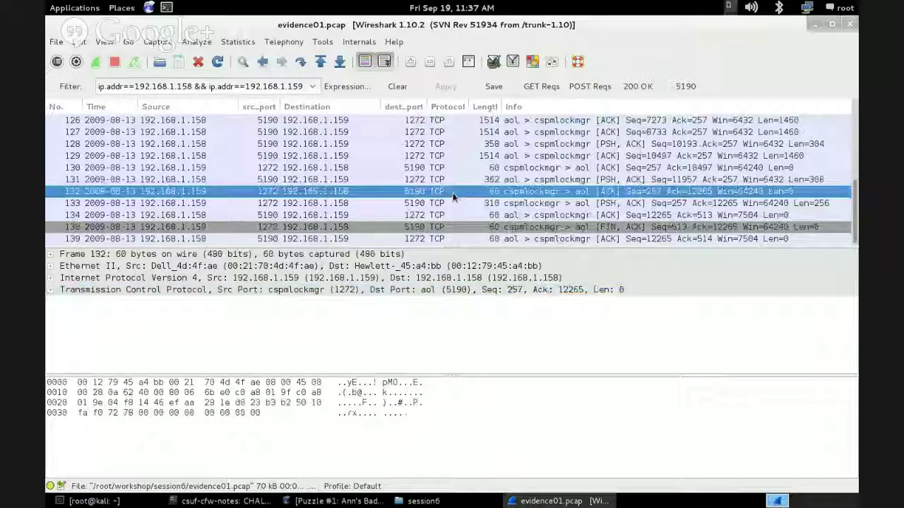
left_click(505, 452)
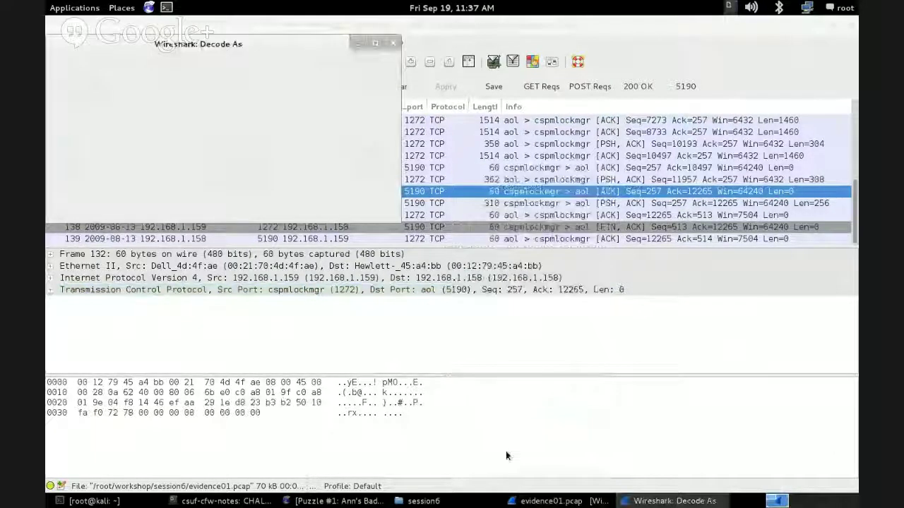
left_click(322, 173)
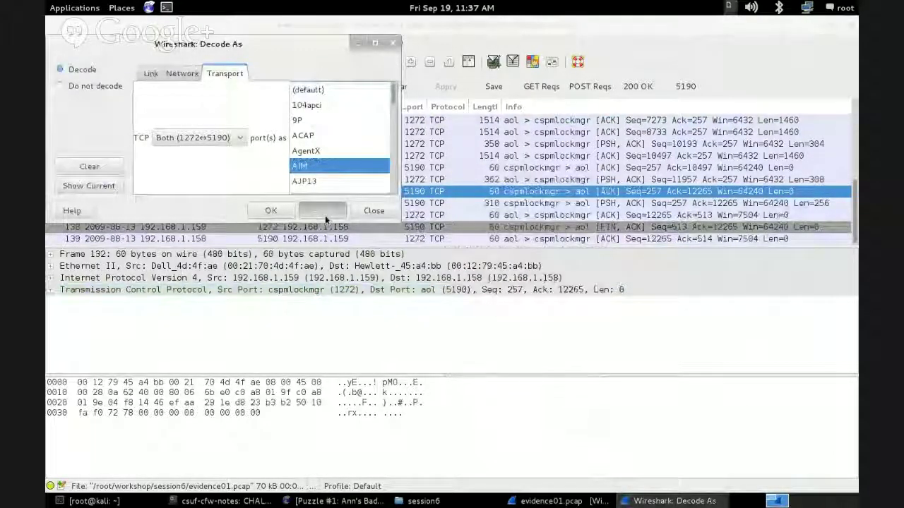
left_click(271, 210)
Follow packet 131's TCP stream, highlight the OFT2 header, and close the stream view
right_click(487, 191)
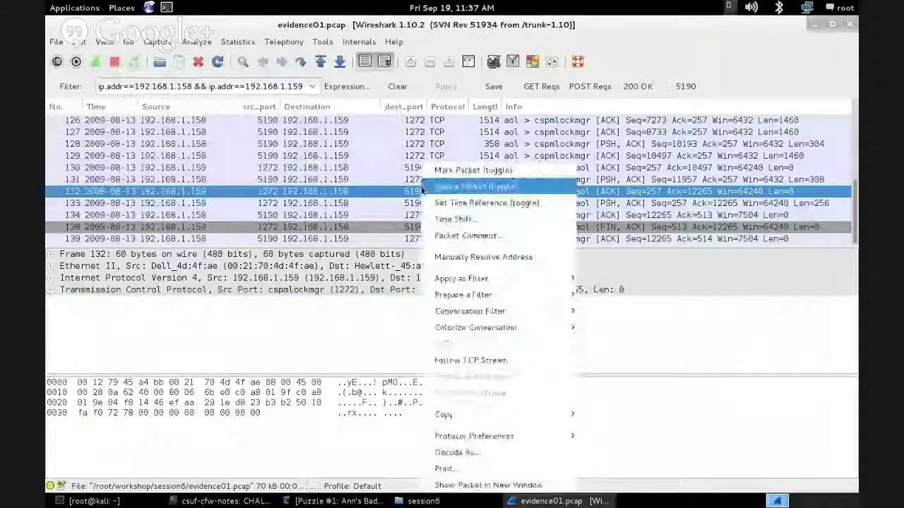
left_click(440, 191)
right_click(440, 195)
left_click(502, 360)
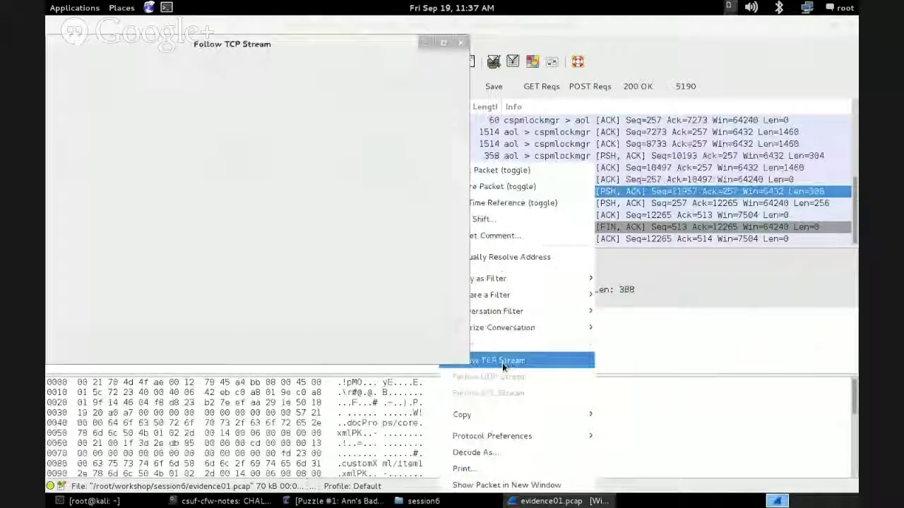
left_click_drag(75, 77, 55, 79)
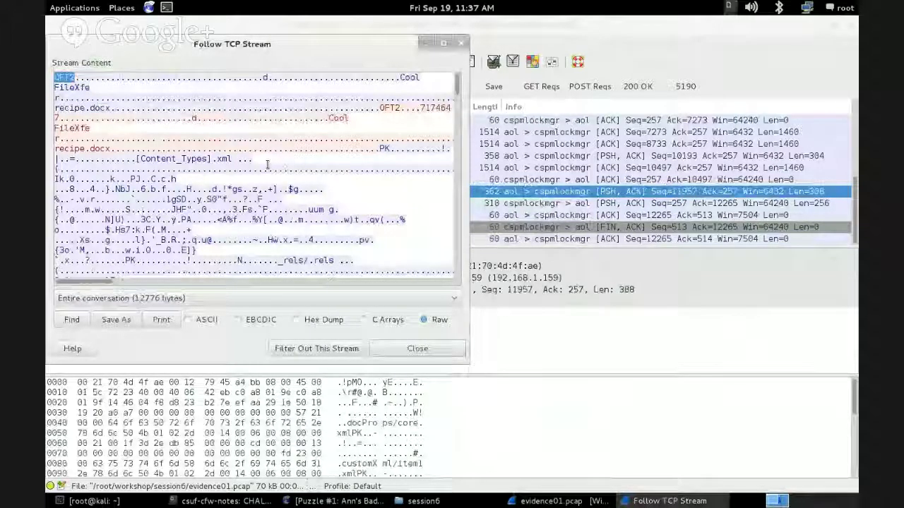
left_click(457, 46)
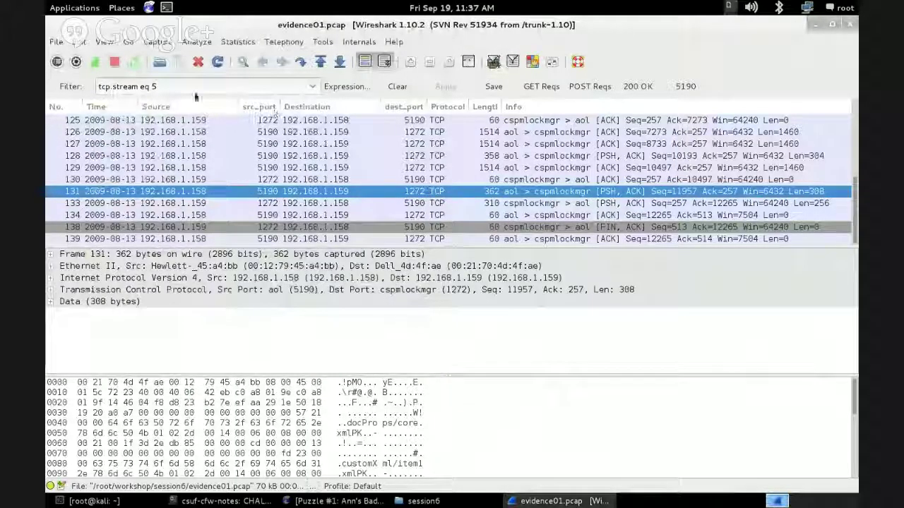
left_click(81, 42)
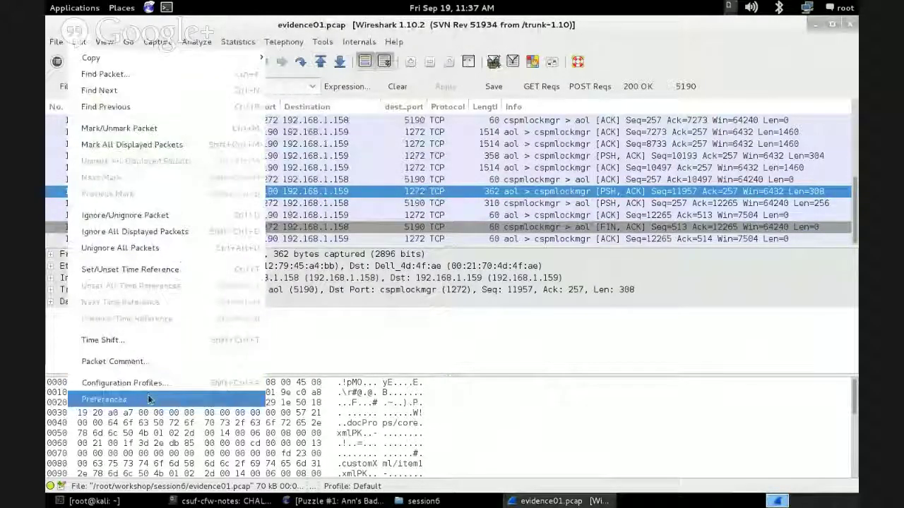
left_click(148, 398)
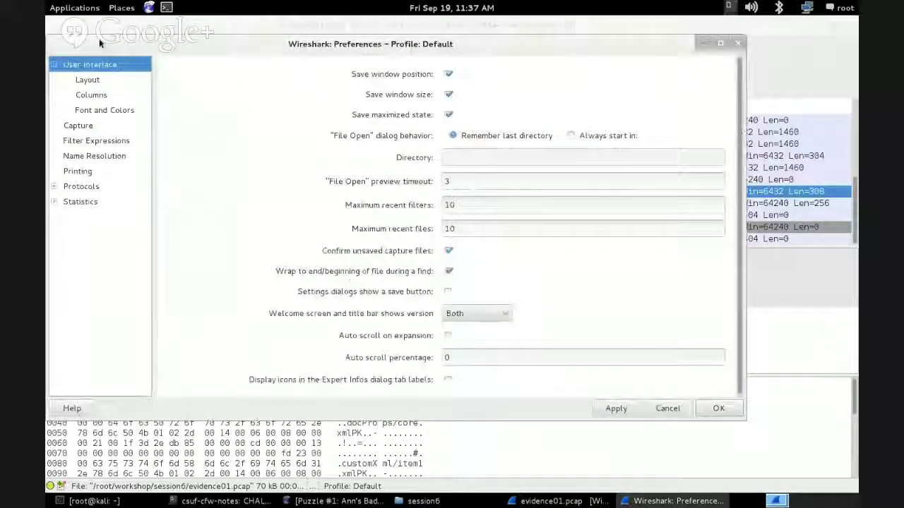
mouse_move(99, 39)
left_mouse_down()
mouse_move(177, 39)
mouse_move(113, 39)
left_mouse_up()
left_click(80, 189)
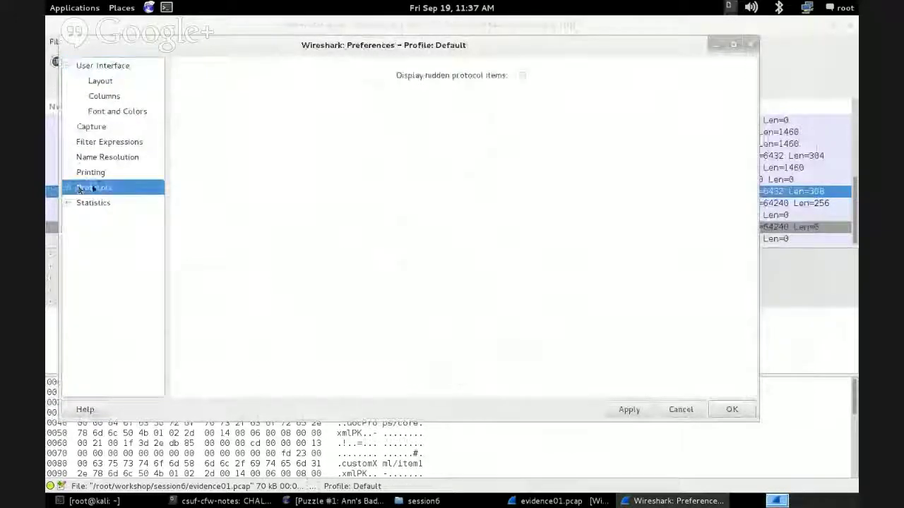
left_click(70, 189)
scroll(196, 339, "down", 10)
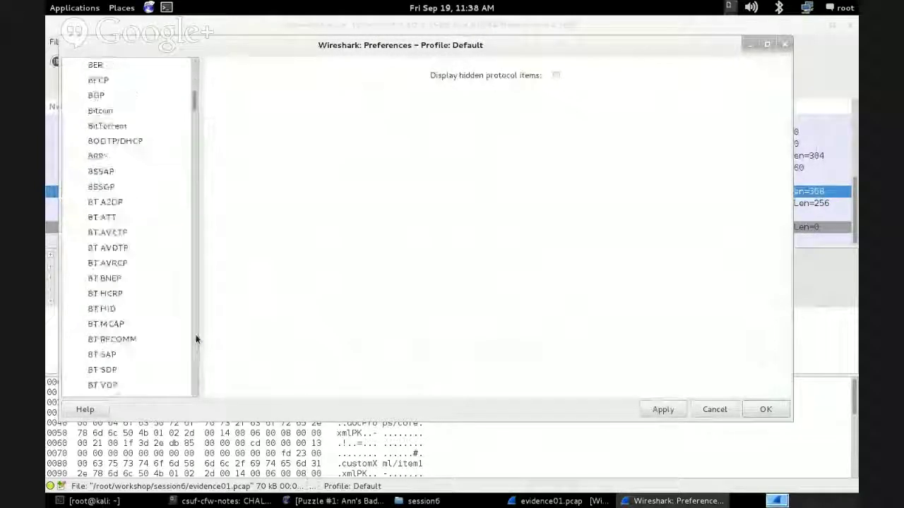
scroll(197, 340, "down", 20)
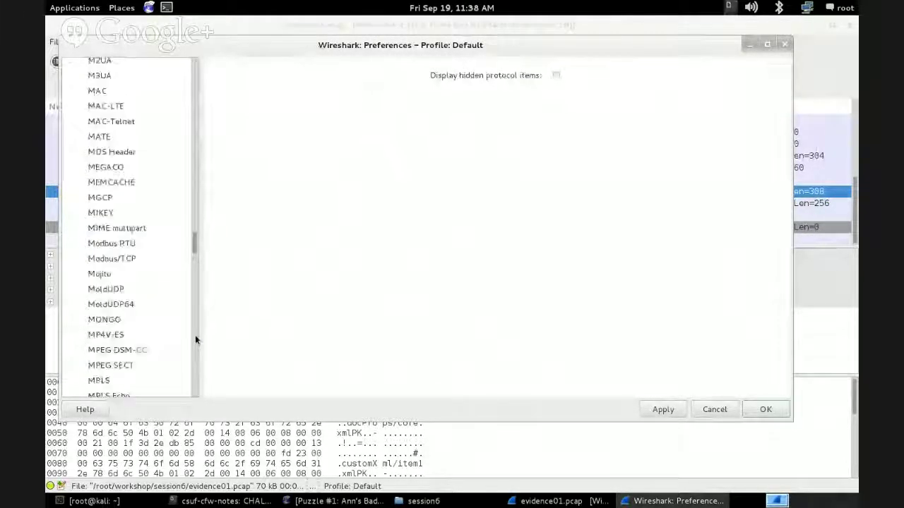
scroll(195, 340, "down", 15)
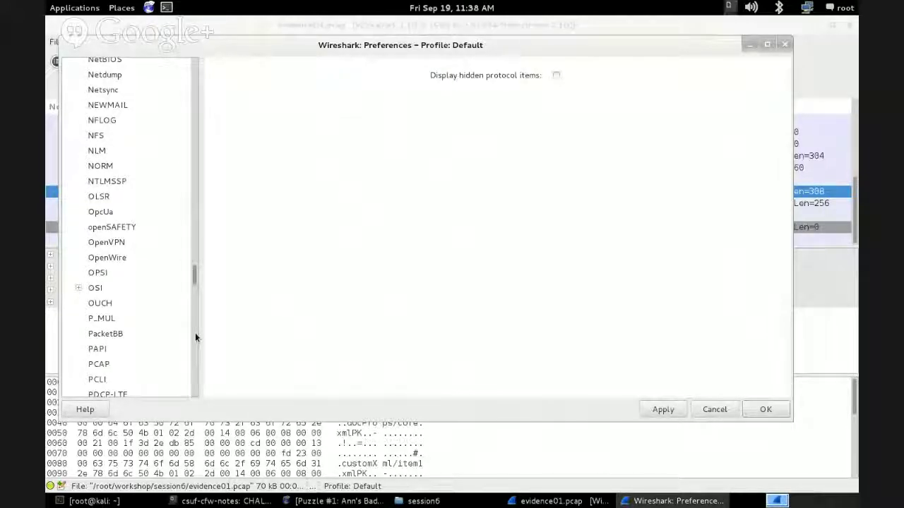
left_click_drag(194, 283, 205, 91)
left_click(110, 113)
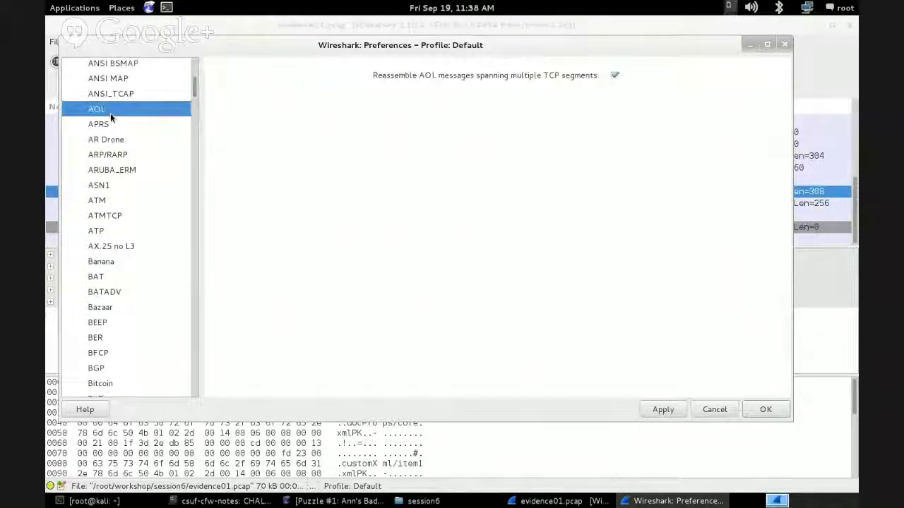
scroll(193, 157, "up", 3)
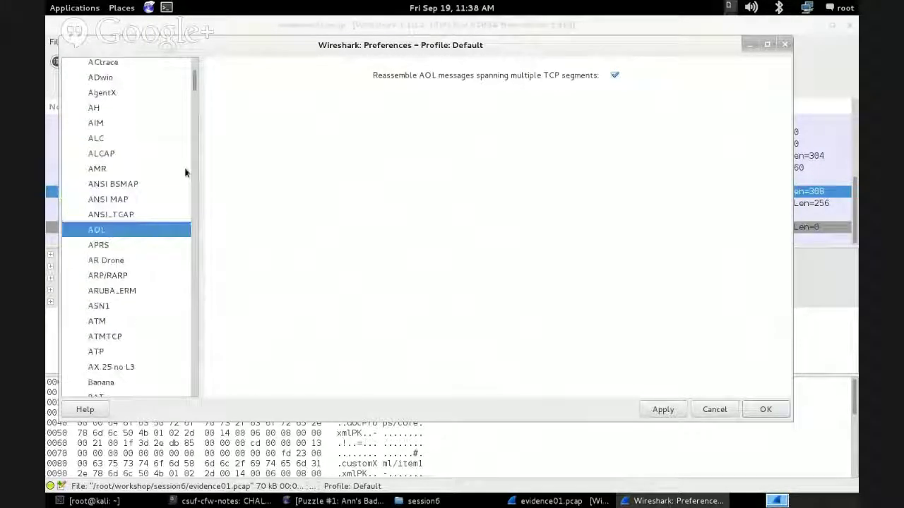
left_click(725, 410)
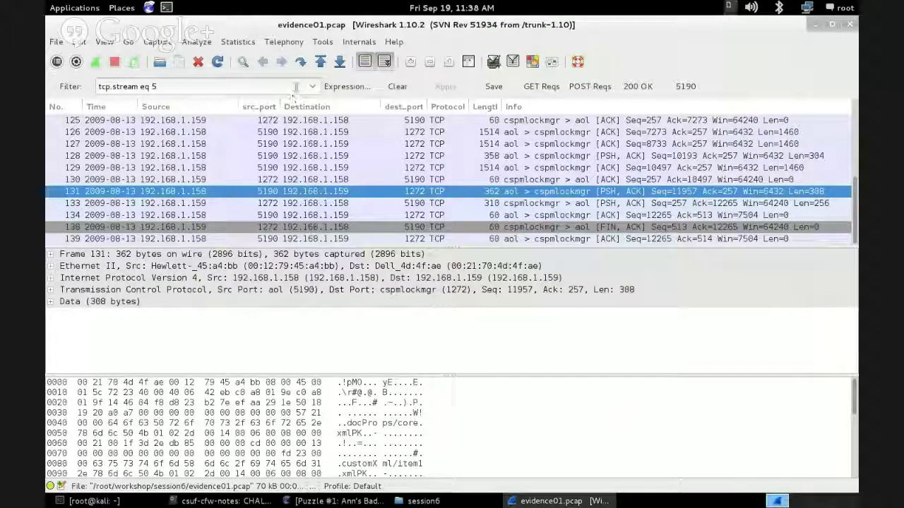
Swap the tcp.stream eq 5 filter for tcp.port == 5190 using the 5190 button
left_click(398, 86)
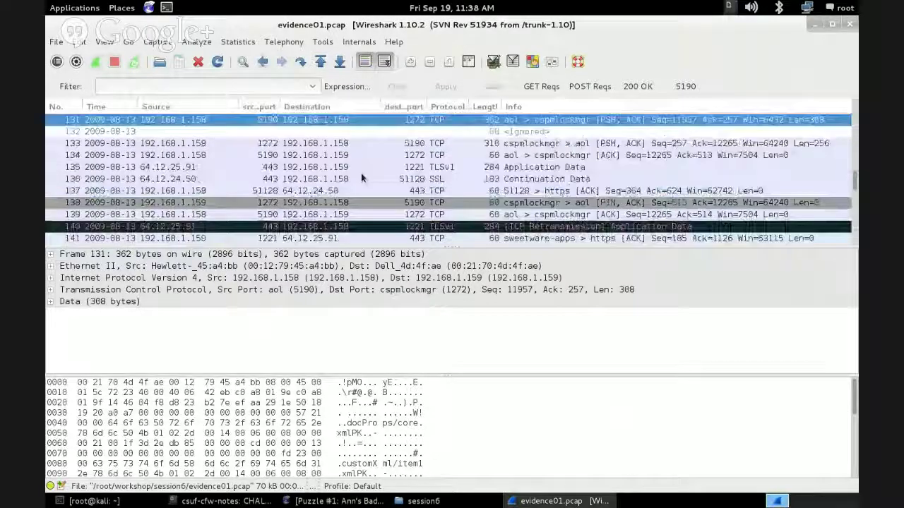
left_click(703, 87)
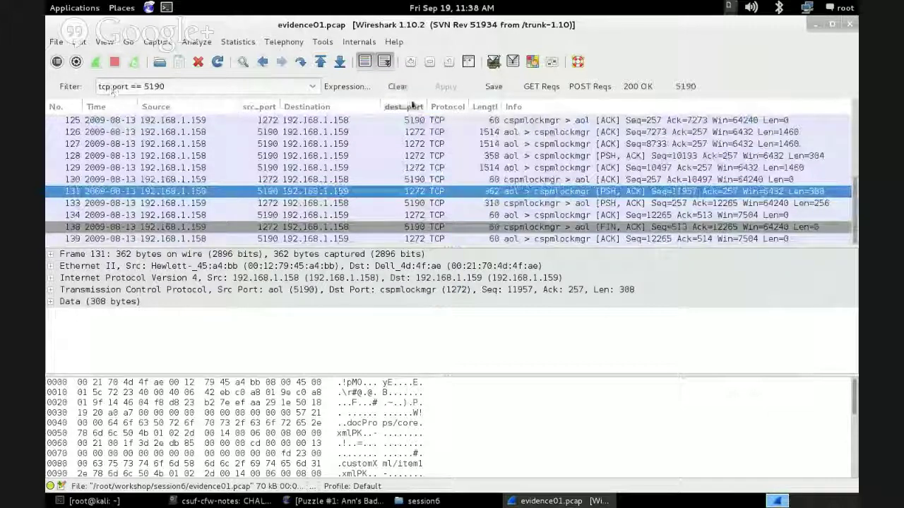
scroll(636, 155, "up", 4)
scroll(706, 176, "down", 4)
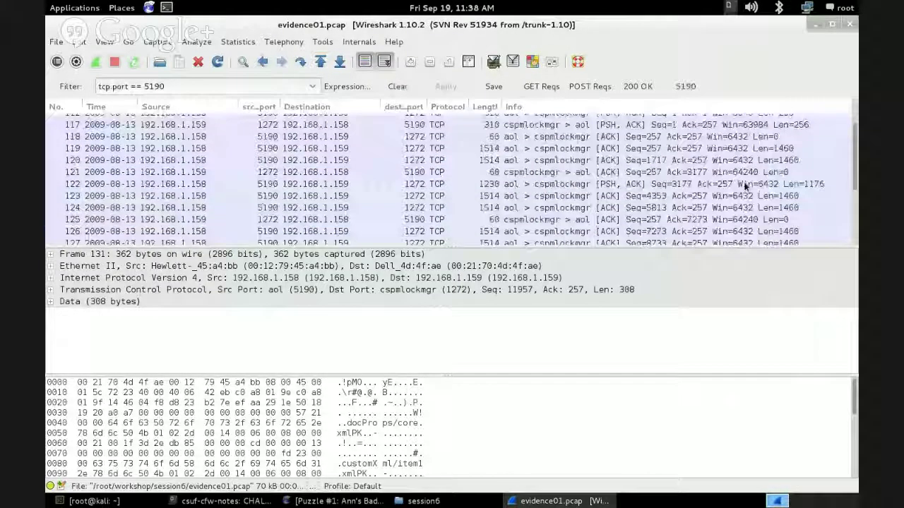
scroll(745, 186, "up", 4)
scroll(744, 186, "down", 4)
scroll(744, 186, "up", 4)
scroll(745, 185, "down", 2)
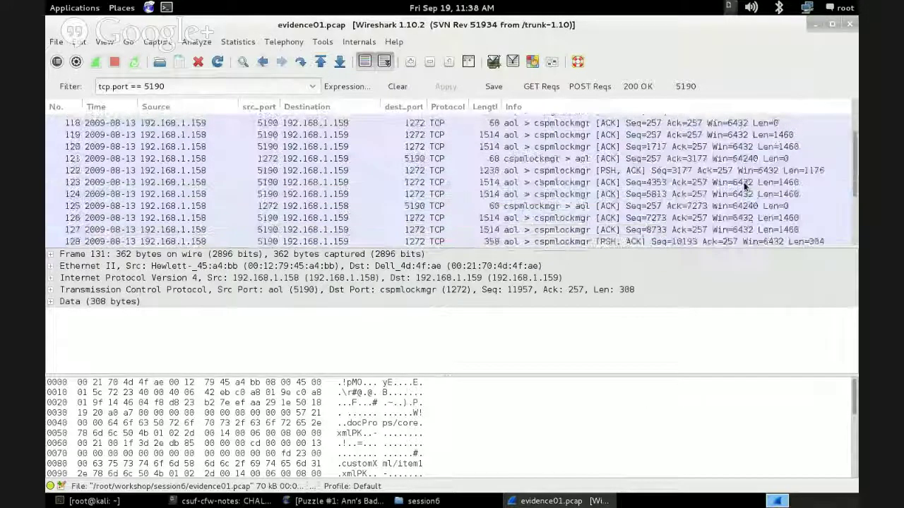
scroll(745, 186, "up", 4)
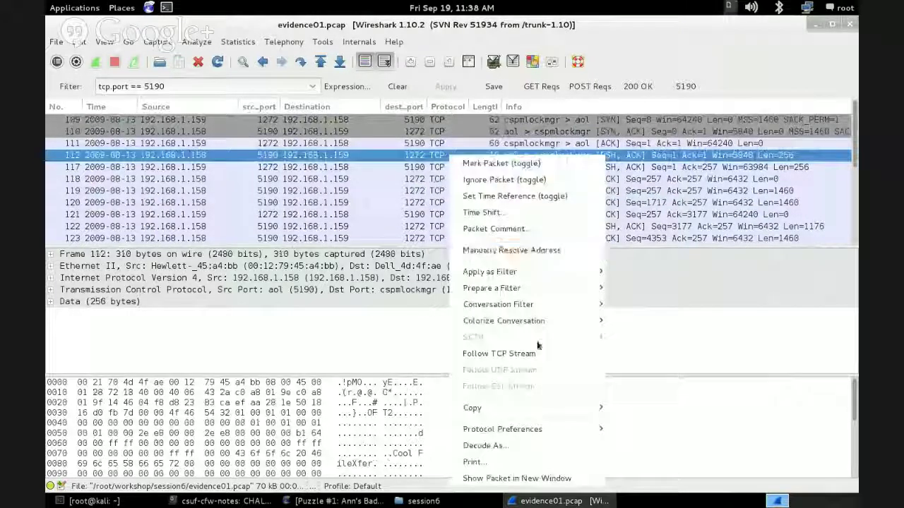
Show only the 12264-byte 158-to-159 direction of packet 112's stream, full-screen
left_click(535, 352)
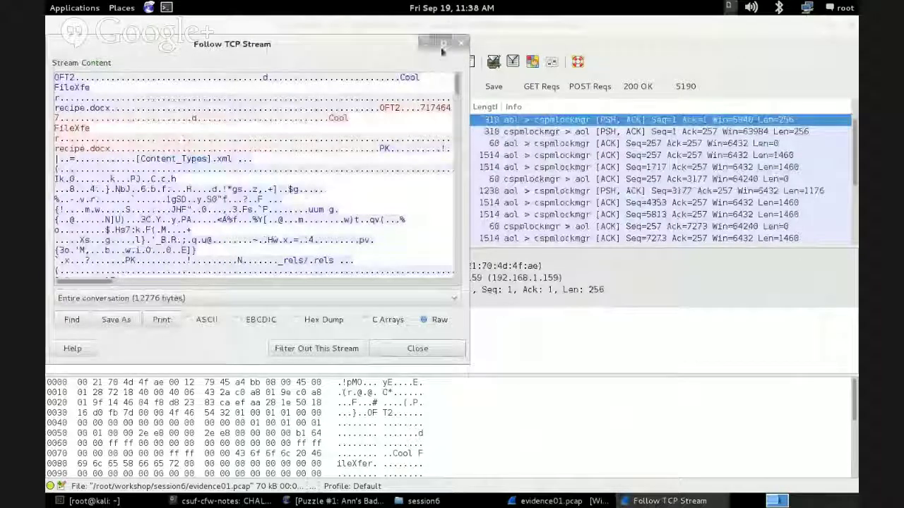
left_click(444, 43)
left_click(303, 427)
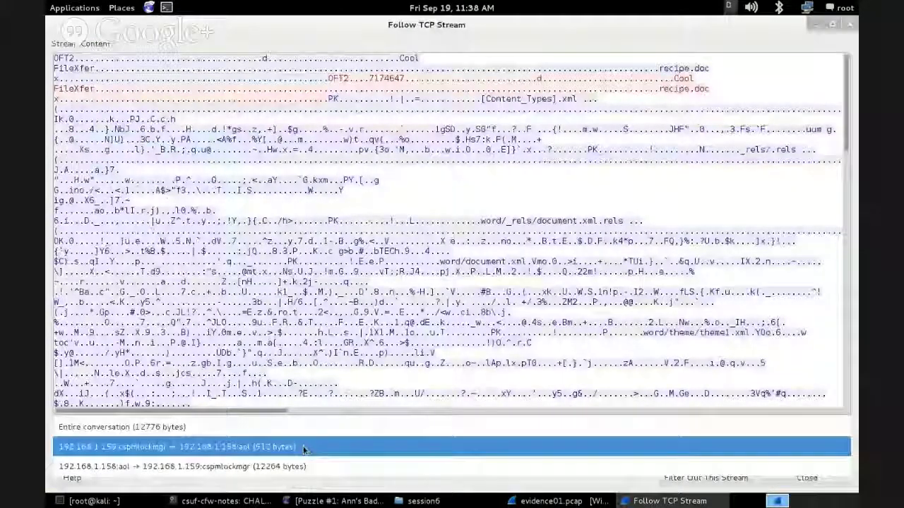
left_click(303, 447)
key("ctrl+a")
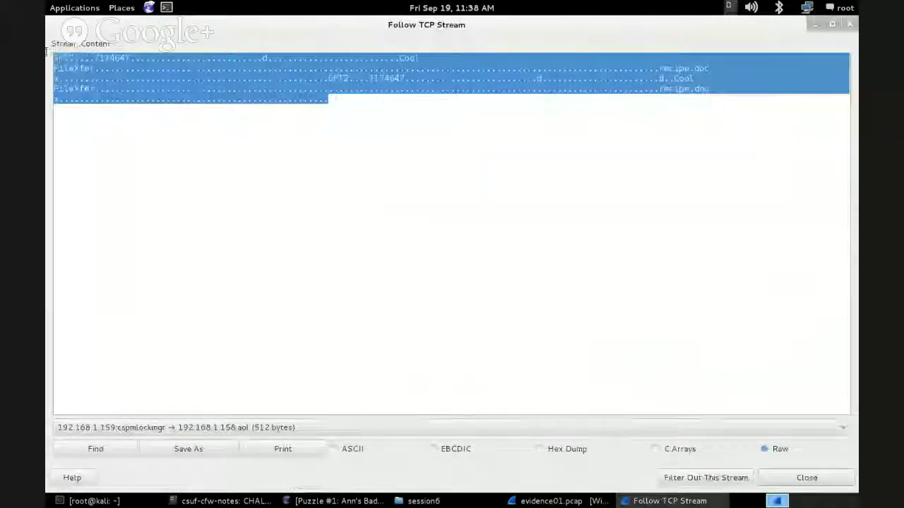
left_click(304, 427)
left_click(303, 447)
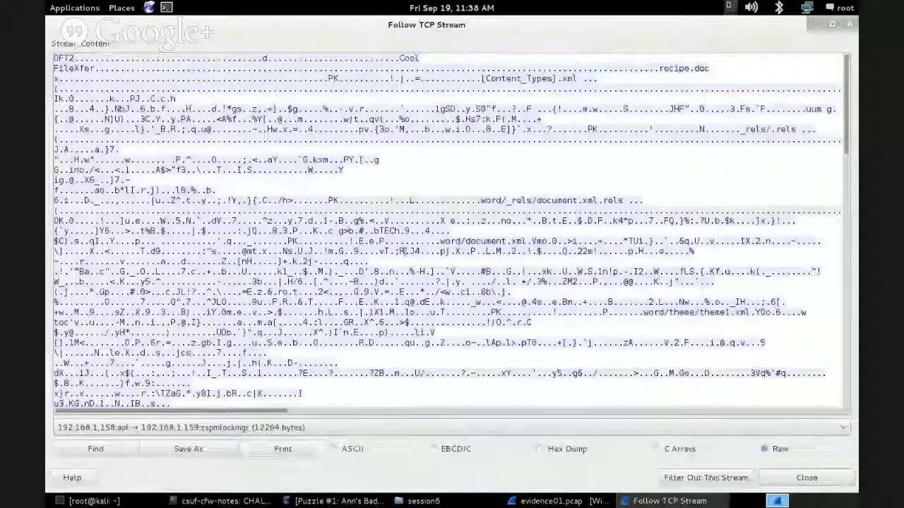
left_click_drag(346, 74, 262, 176)
scroll(761, 229, "down", 7)
scroll(761, 229, "down", 5)
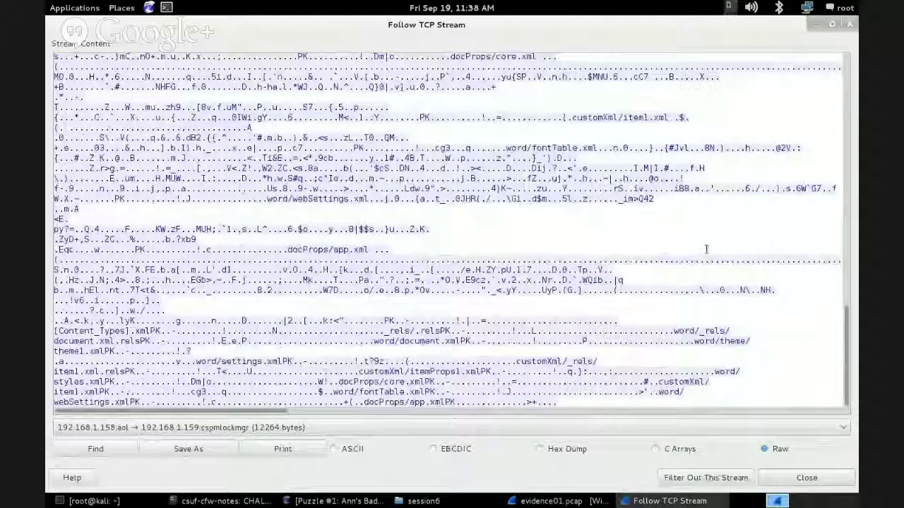
Save the stream as recipe.bin and close the stream window
left_click(211, 453)
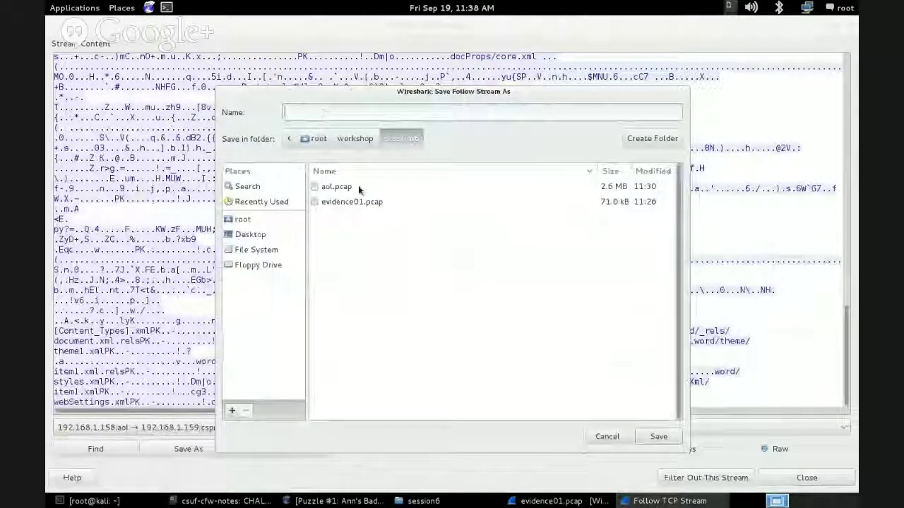
type("recipe.bin")
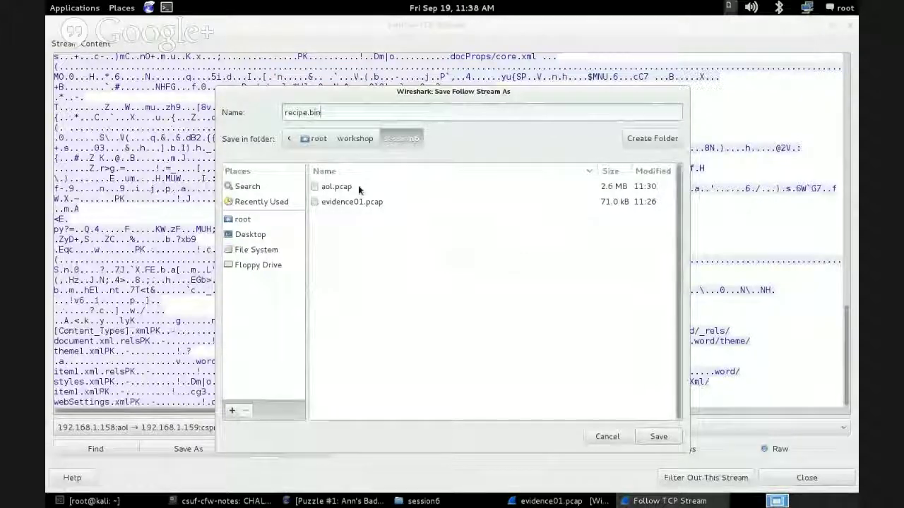
left_click(659, 437)
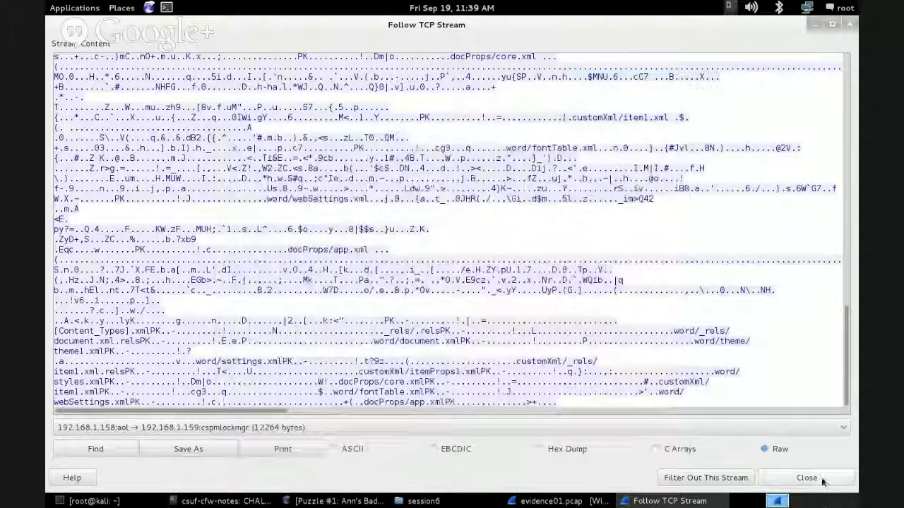
left_click(796, 474)
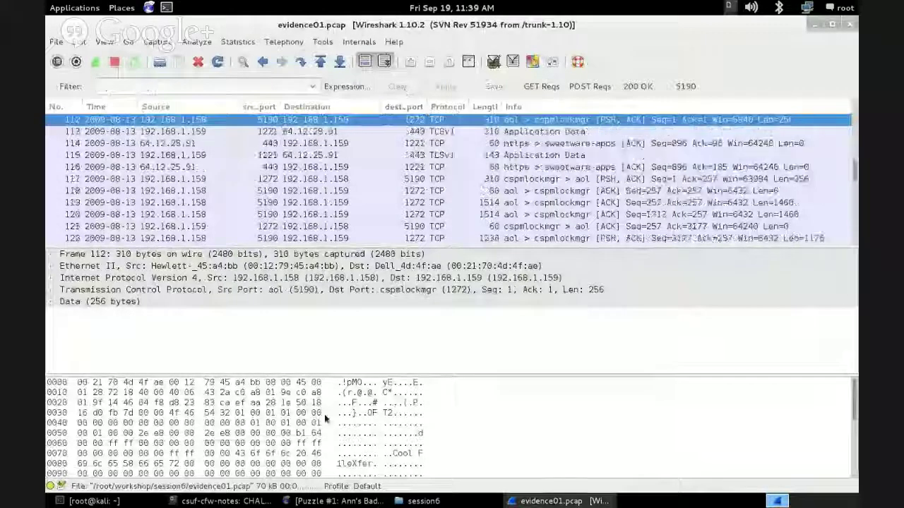
Check question 1 in the challenge notes, then return to the capture
key("alt+Tab")
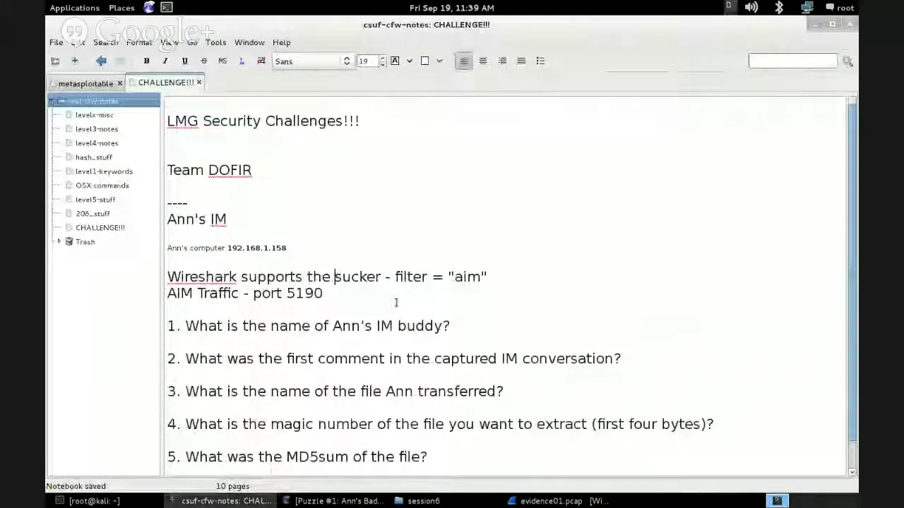
triple_click(384, 317)
left_click(492, 320)
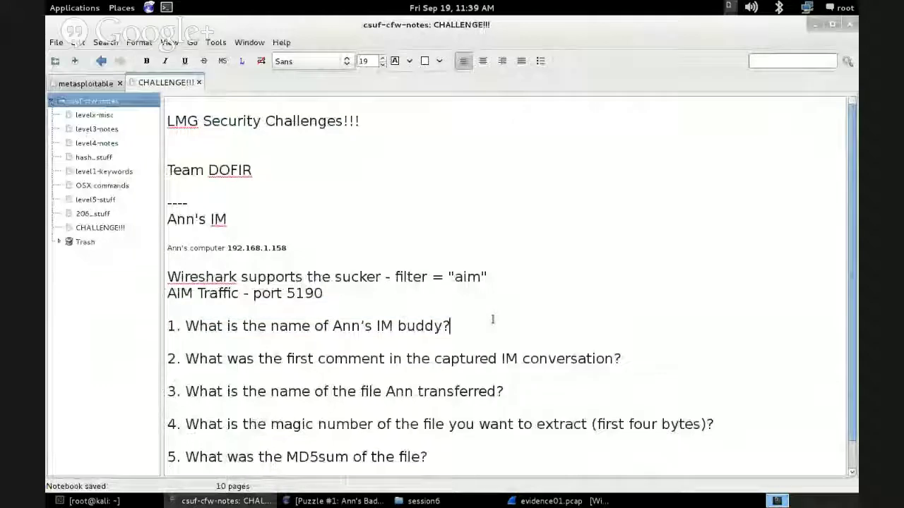
key("alt+Tab")
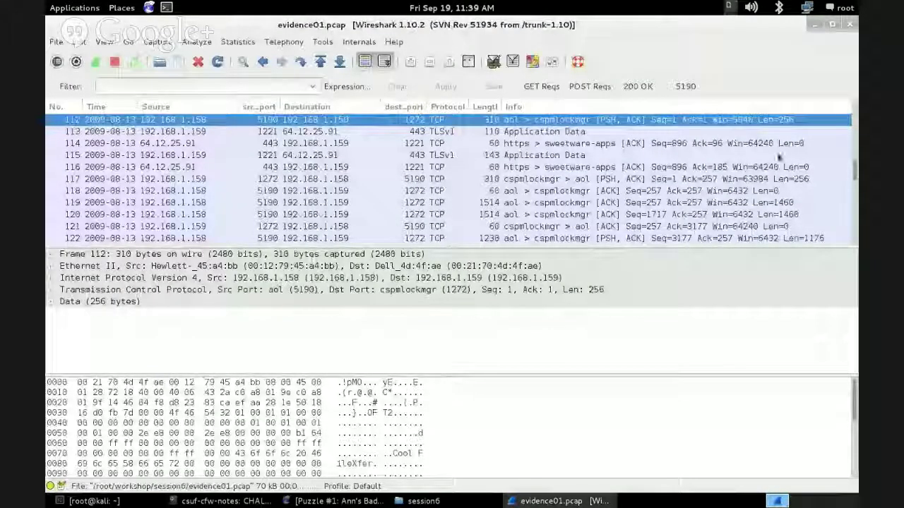
Enlarge the packet list and inspect packets 4, 8, 23 and 24 from 64.12.24.50
left_click_drag(854, 169, 856, 113)
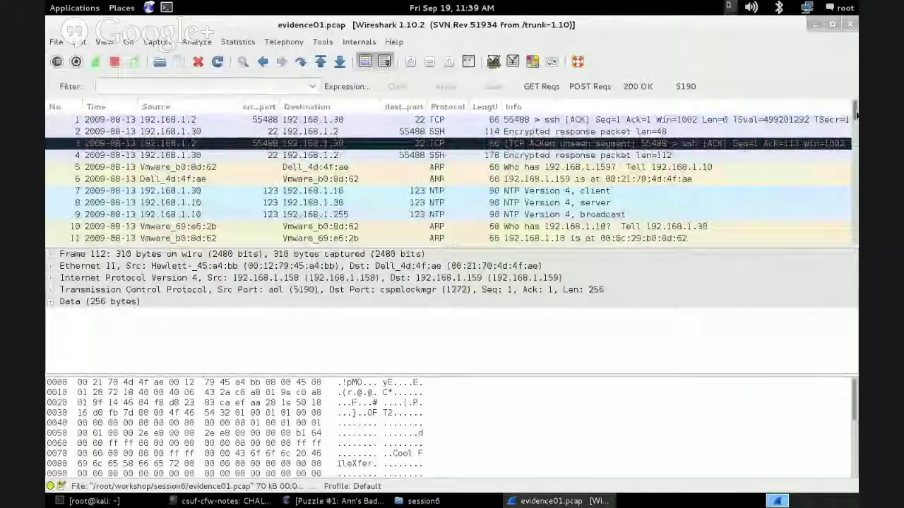
left_click_drag(452, 247, 452, 287)
scroll(600, 205, "down", 1)
scroll(605, 197, "up", 1)
left_click(466, 156)
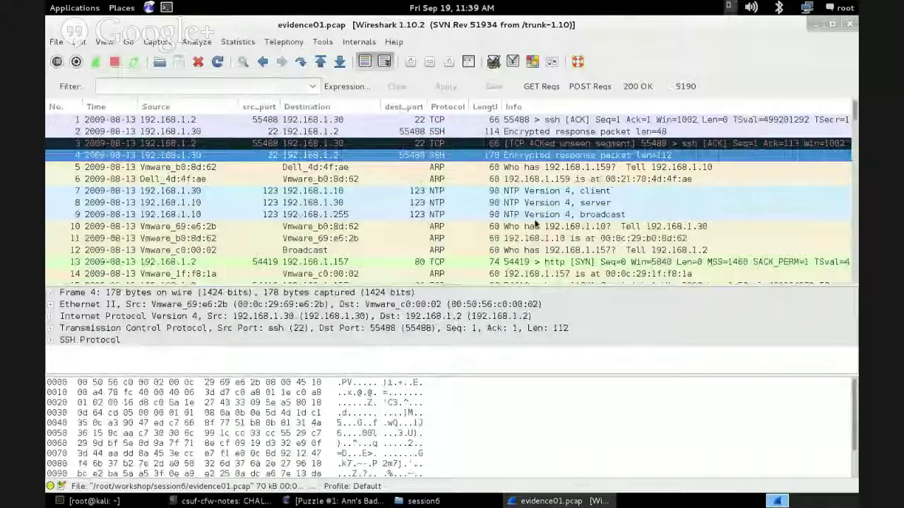
left_click(527, 203)
scroll(558, 218, "down", 5)
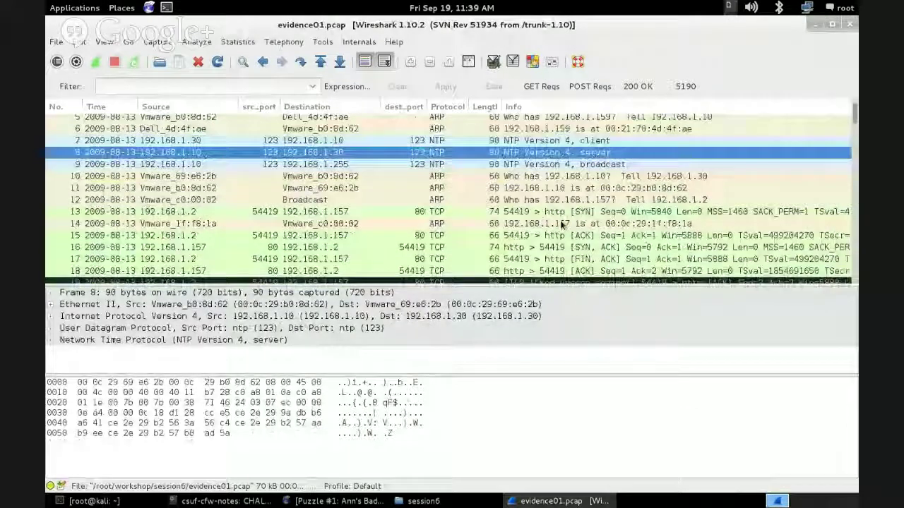
left_click(472, 204)
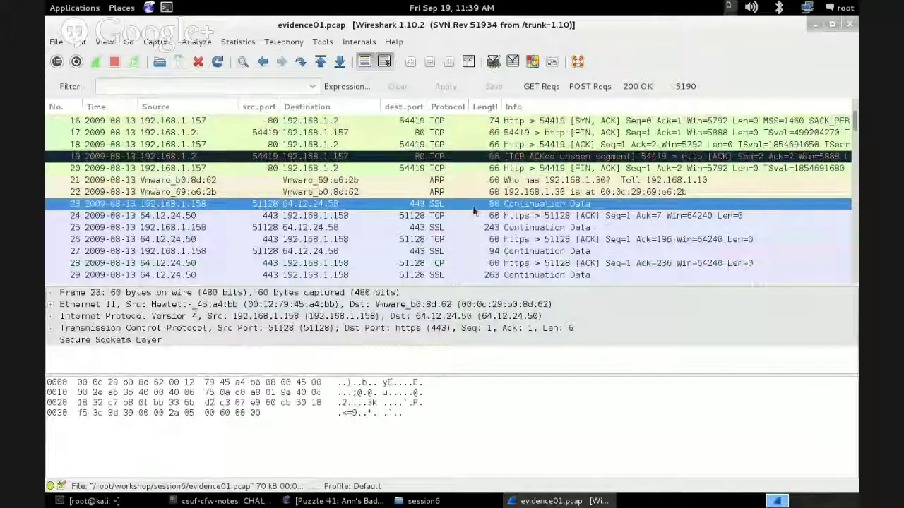
left_click(355, 220)
scroll(569, 230, "up", 5)
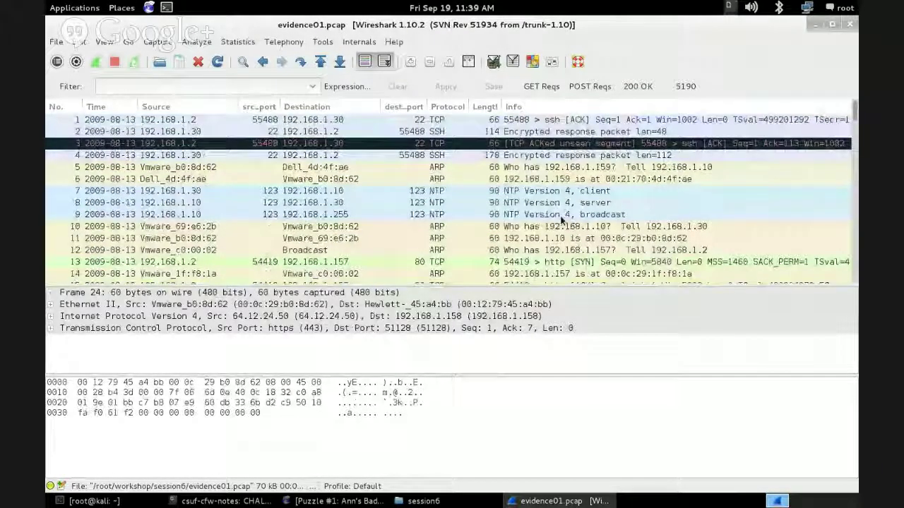
scroll(562, 221, "down", 5)
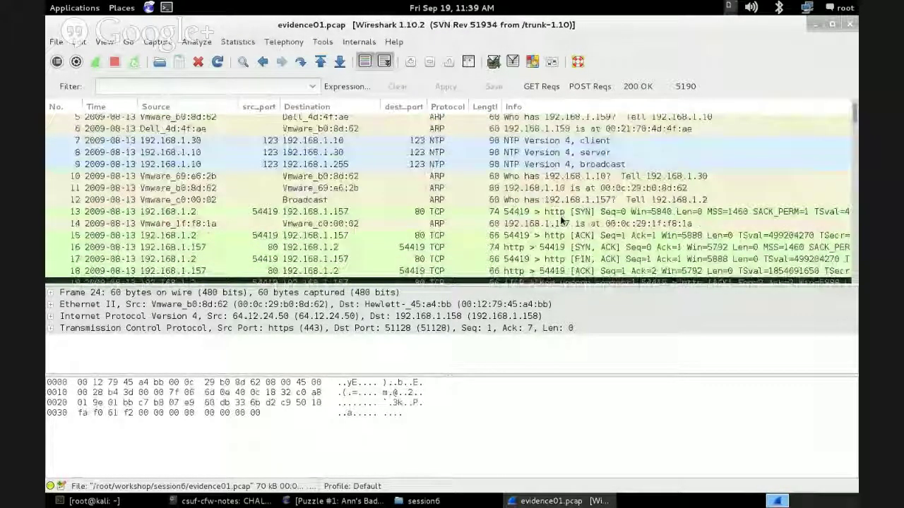
scroll(561, 221, "down", 1)
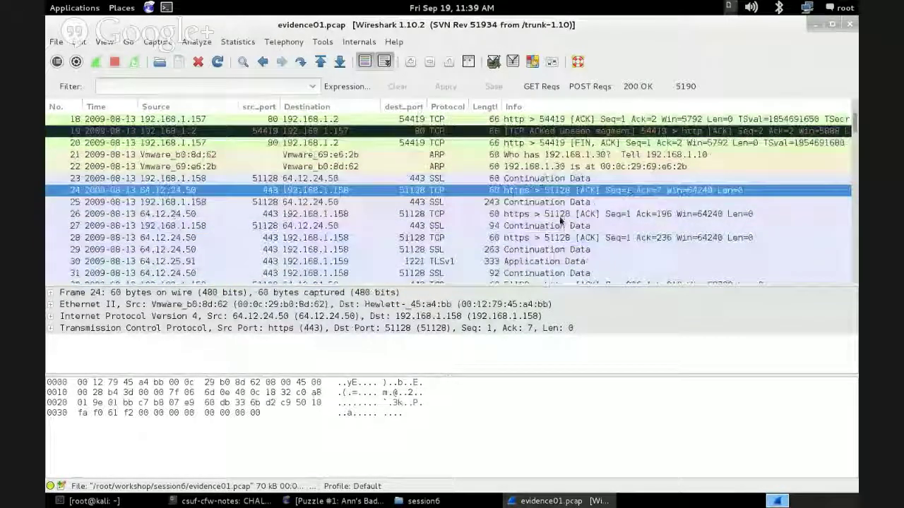
Follow packet 24's TCP stream and read the 2023-byte chat containing "Here's the secret recipe"
right_click(461, 195)
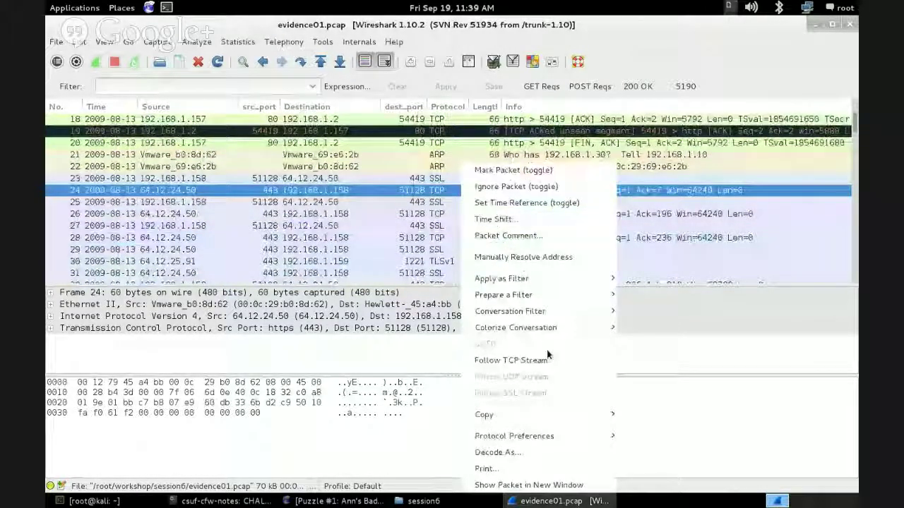
left_click(545, 358)
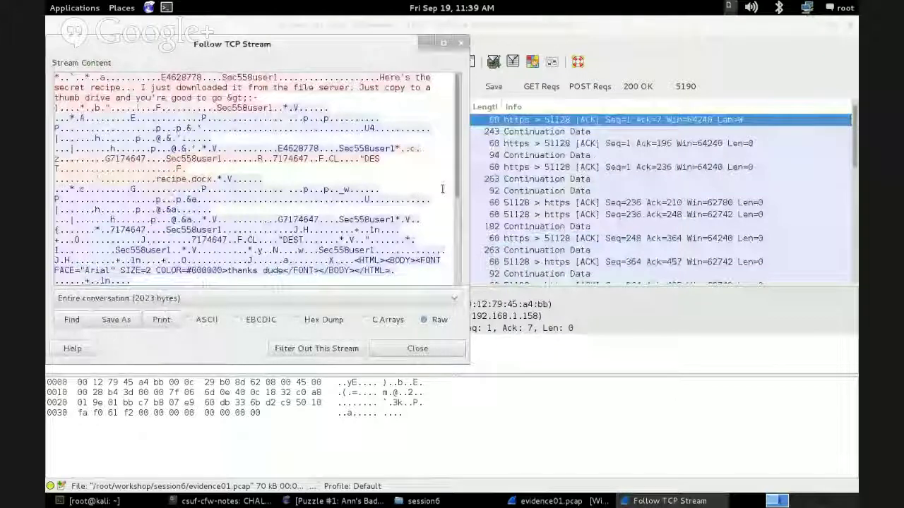
left_click(443, 43)
left_click_drag(394, 272, 54, 58)
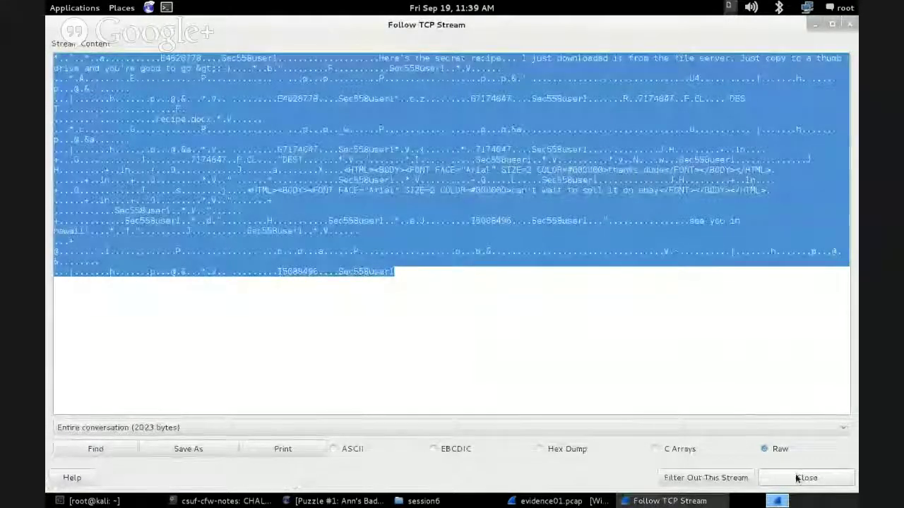
left_click(802, 477)
Clear the tcp.stream eq 2 filter and select packet 23 from 192.168.1.158
scroll(553, 231, "up", 1)
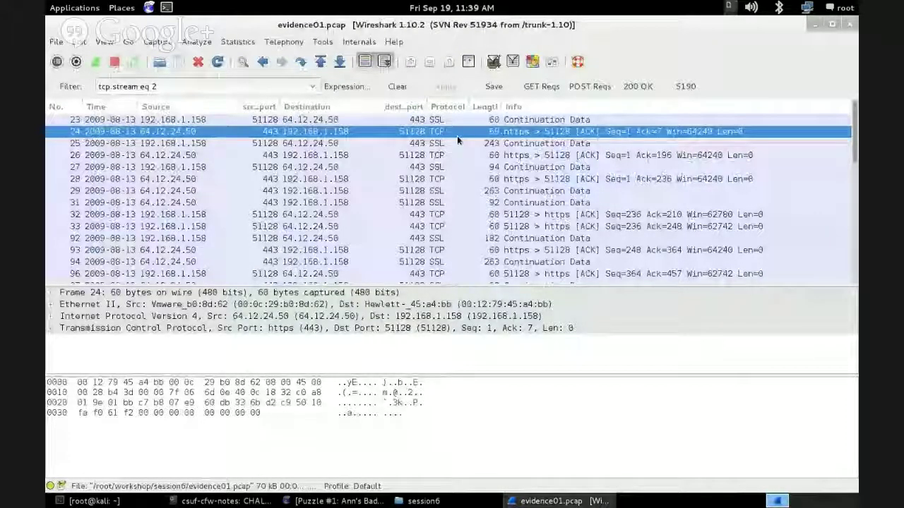
left_click(398, 86)
scroll(594, 207, "up", 1)
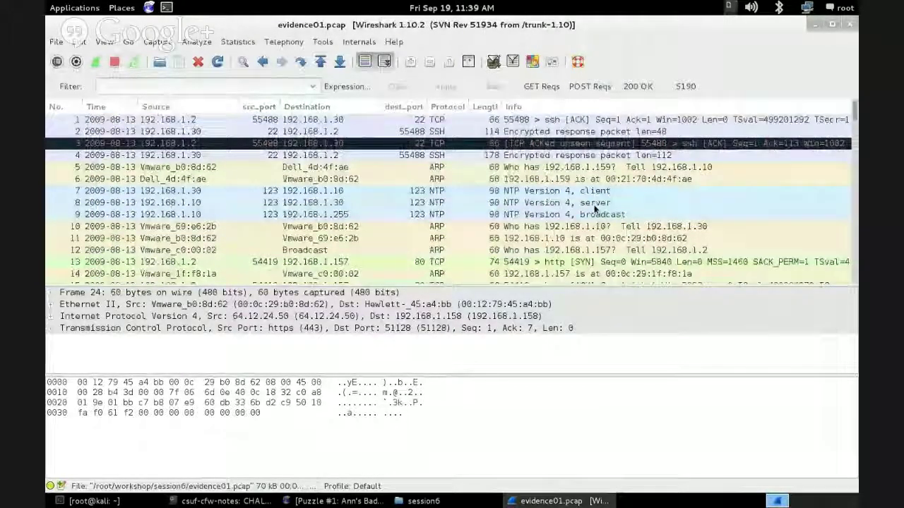
scroll(590, 205, "down", 5)
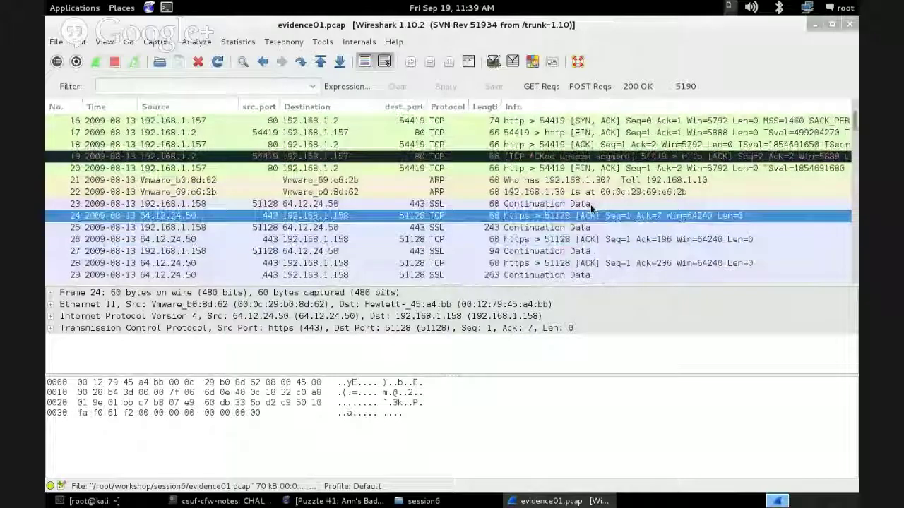
left_click(202, 205)
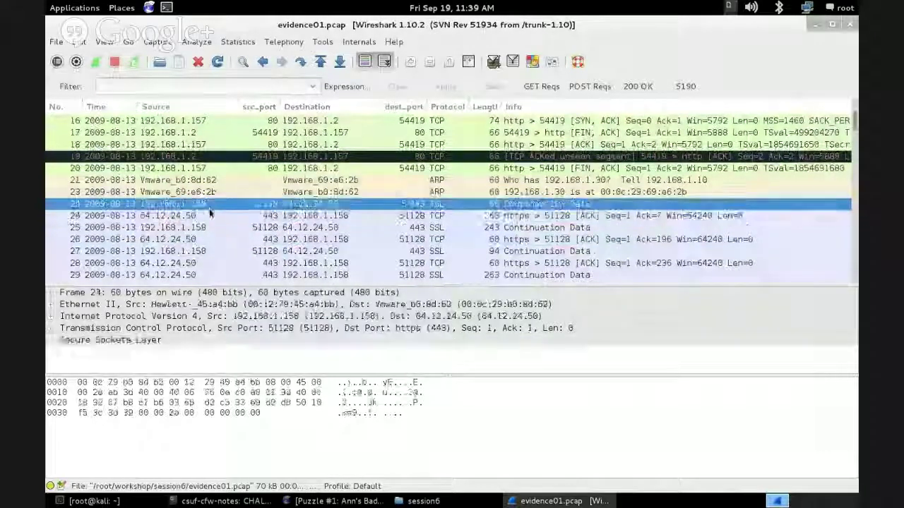
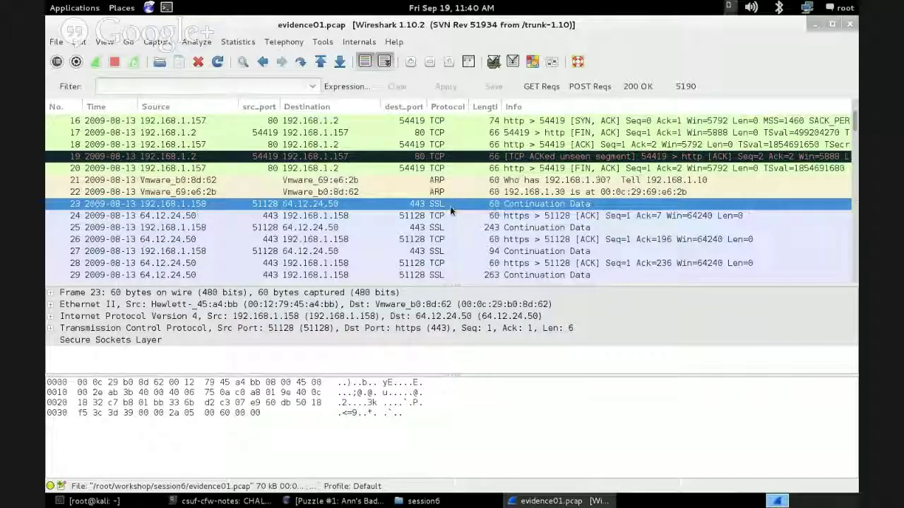
Decode the port 51128 traffic of packet 23 as AIM
scroll(452, 210, "down", 6)
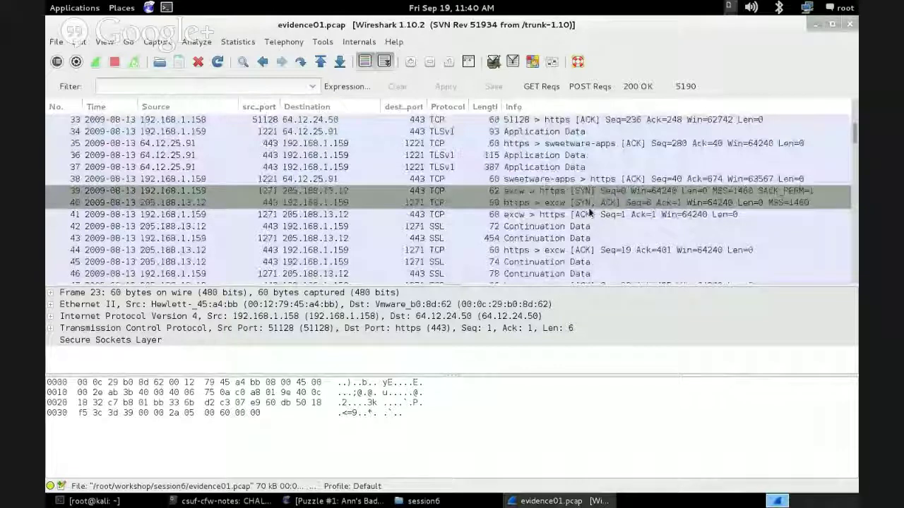
scroll(549, 221, "down", 6)
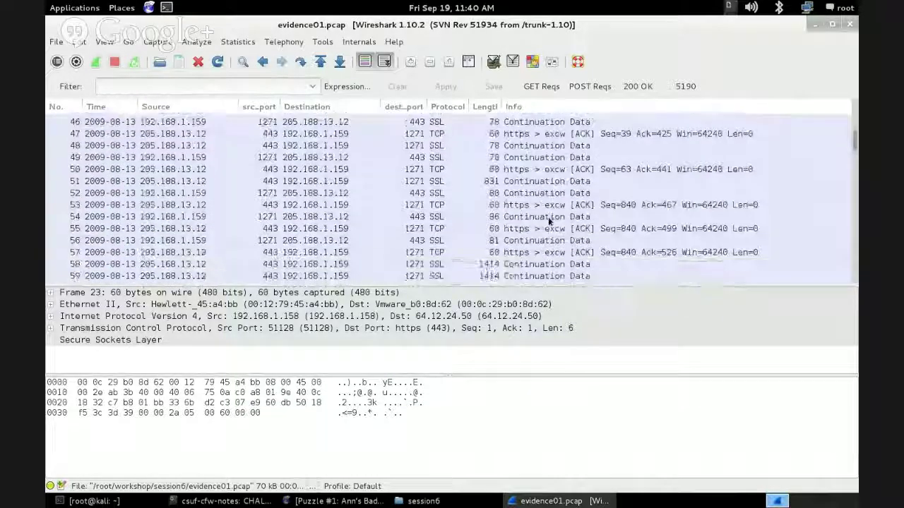
scroll(547, 217, "down", 9)
scroll(548, 216, "up", 6)
scroll(549, 221, "up", 15)
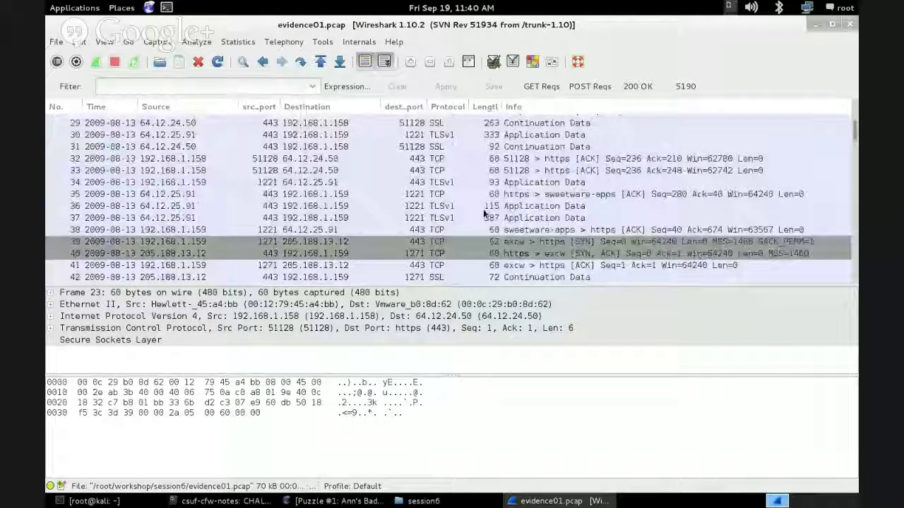
right_click(438, 231)
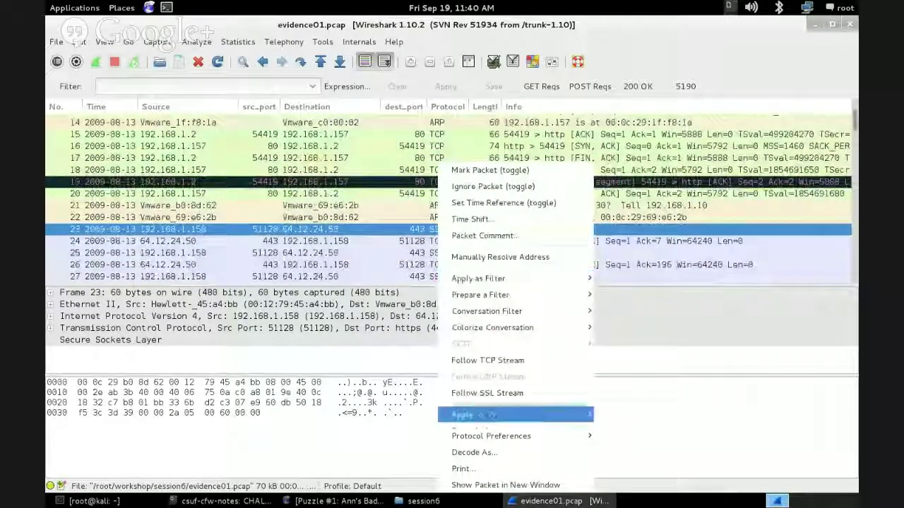
left_click(501, 453)
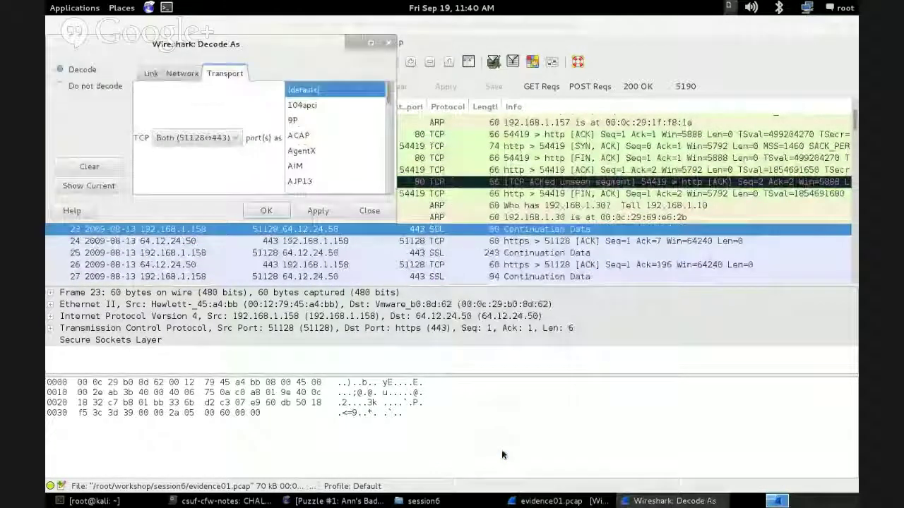
left_click(300, 165)
left_click(322, 213)
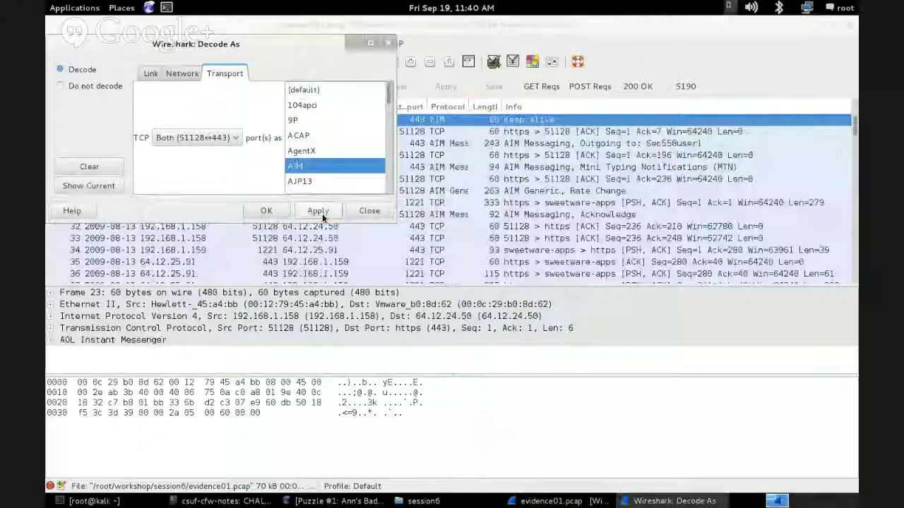
left_click(266, 210)
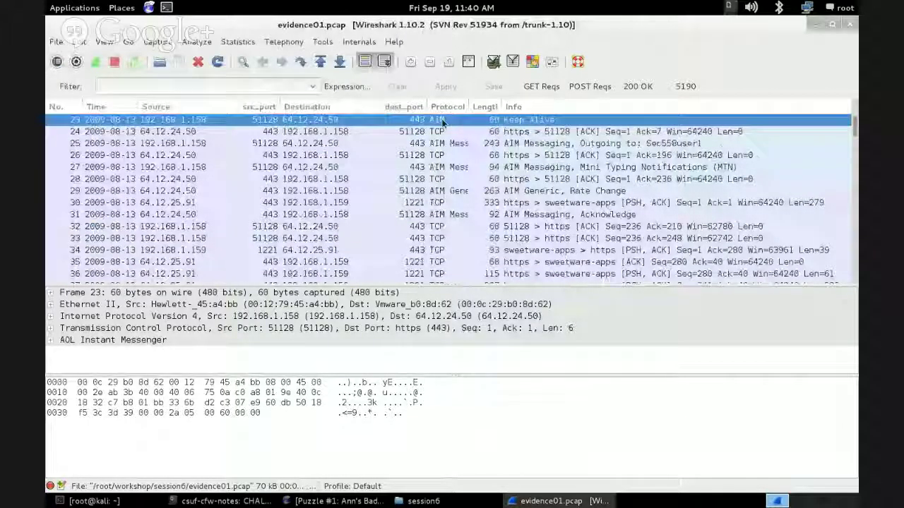
Apply the display filter 'aim' to list only AIM packets
left_click(270, 87)
type("aim")
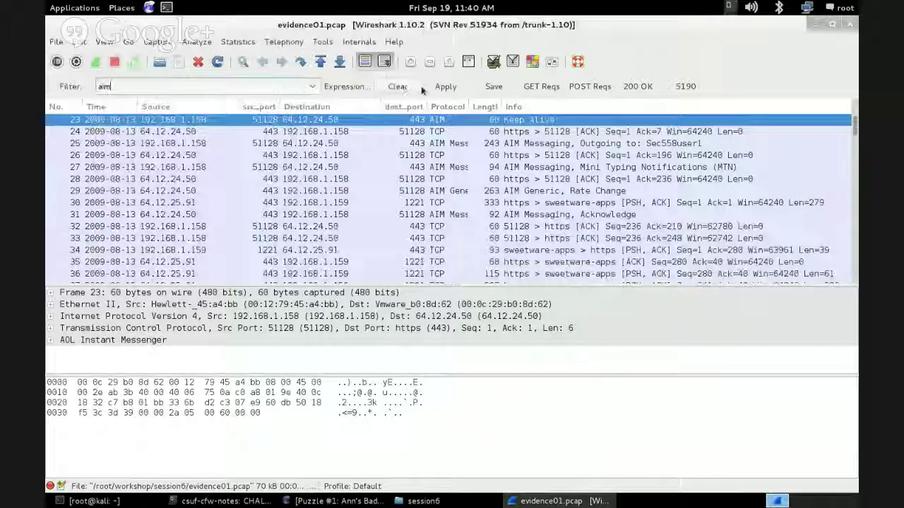
left_click(439, 87)
Follow the TCP stream of the first AIM packet to see the chat text
scroll(720, 212, "down", 10)
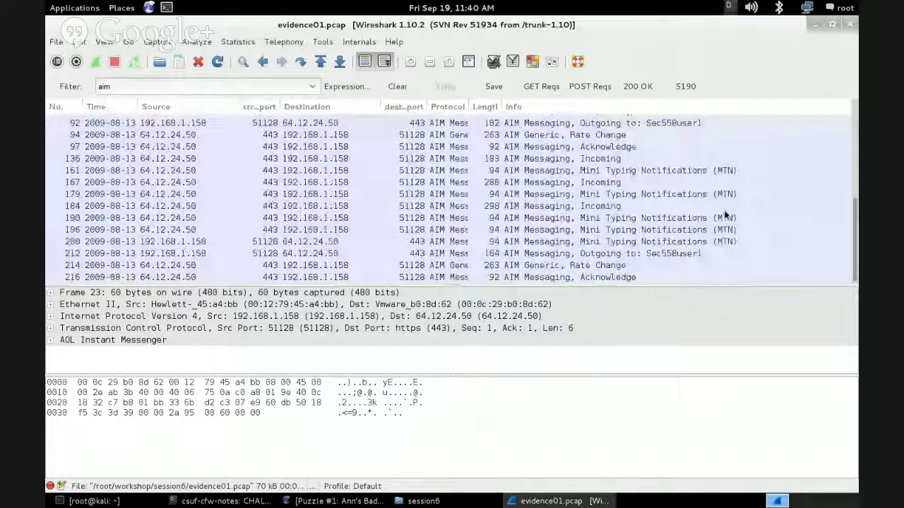
scroll(720, 212, "up", 10)
right_click(399, 124)
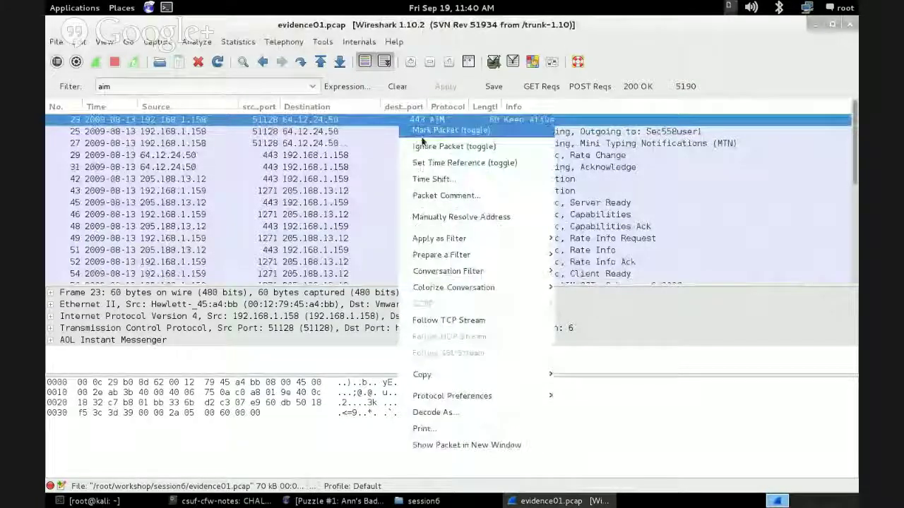
left_click(489, 317)
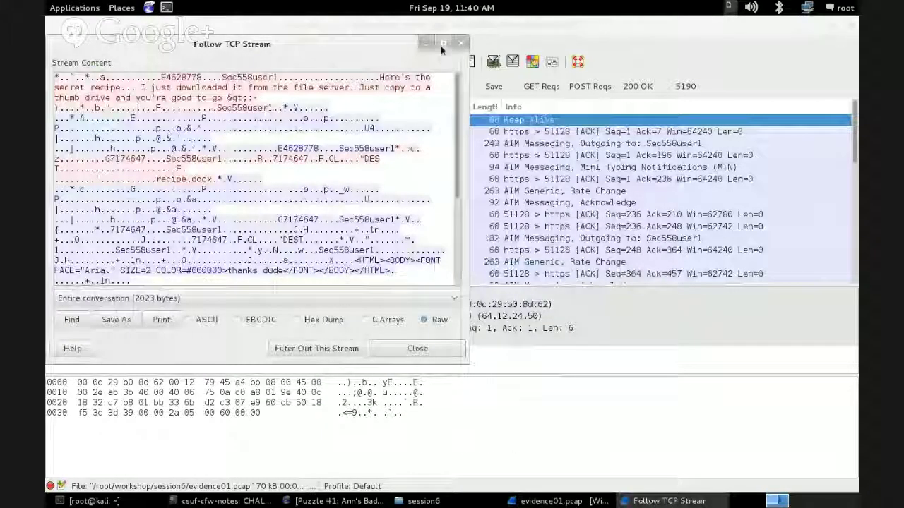
Maximize the stream window and read the secret recipe, 'thanks dude' and 'see you in hawaii!' messages
left_click(444, 44)
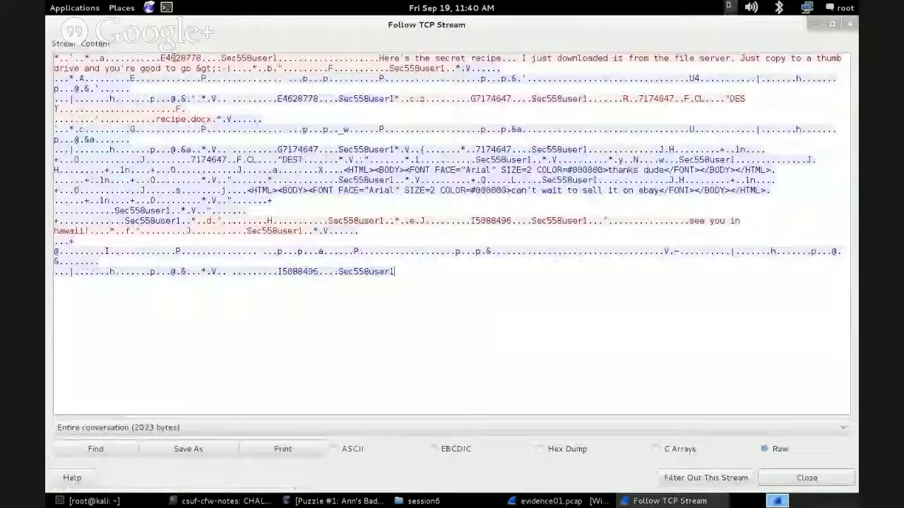
left_click_drag(237, 63, 221, 62)
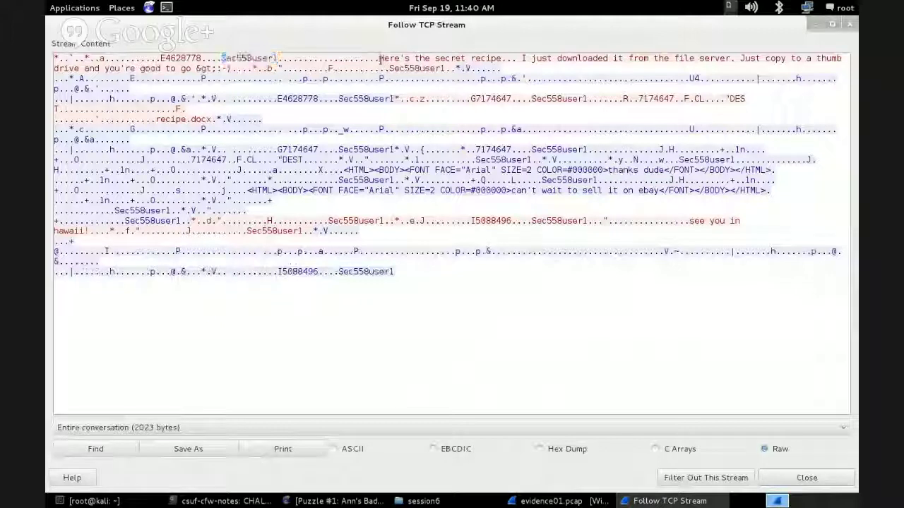
left_click_drag(413, 60, 222, 68)
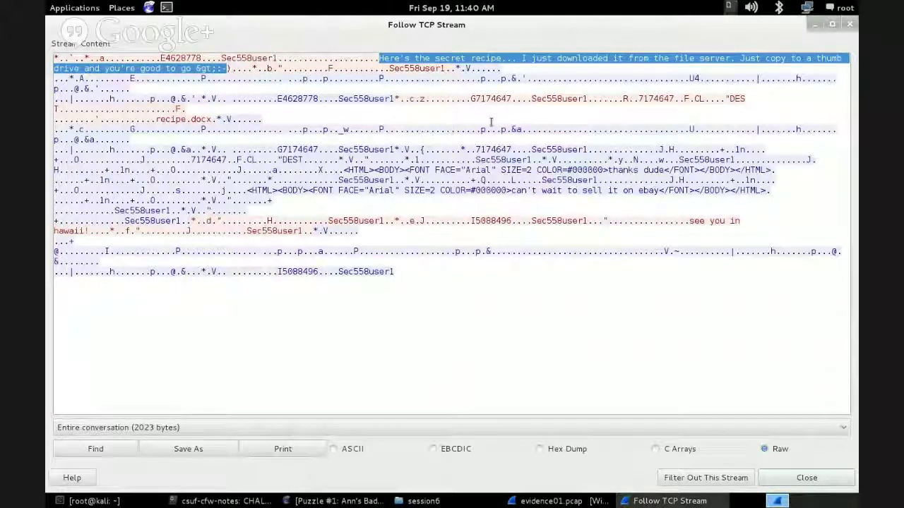
left_click_drag(609, 170, 664, 170)
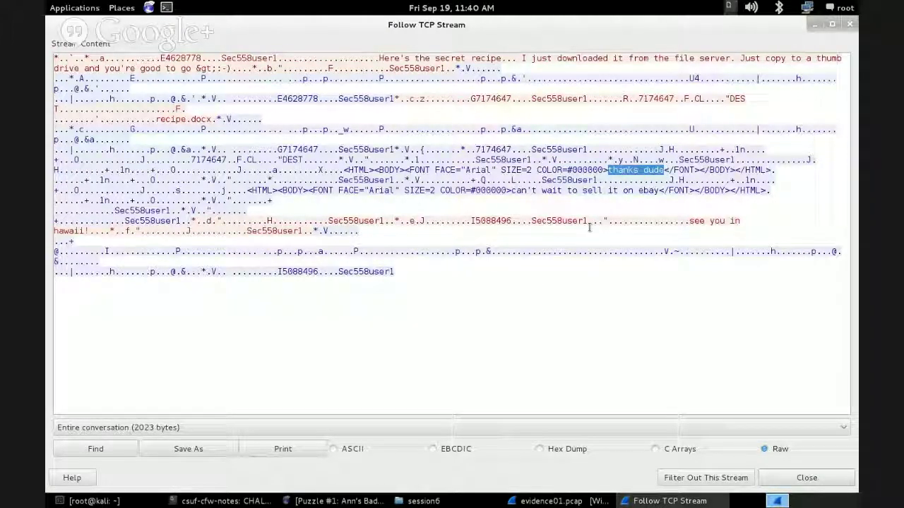
left_click_drag(87, 231, 585, 224)
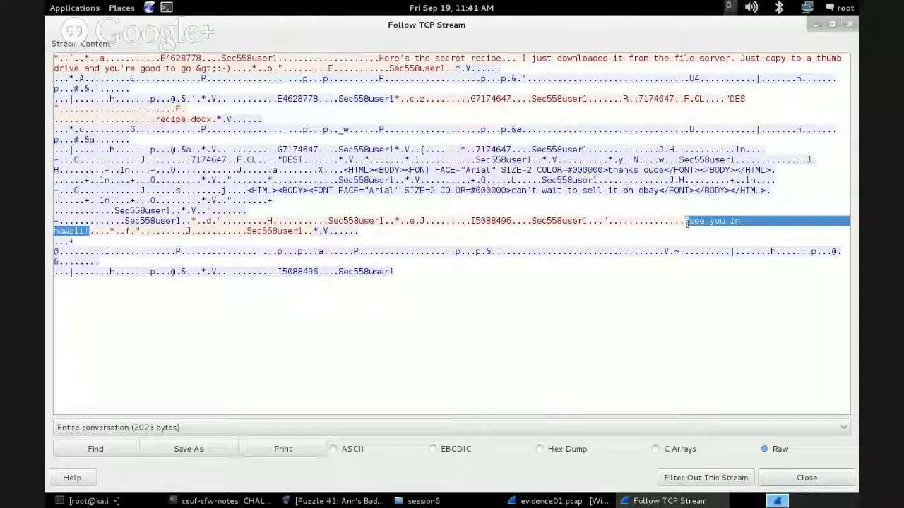
Close the stream window and shrink the packet list to enlarge the details pane
left_click(607, 343)
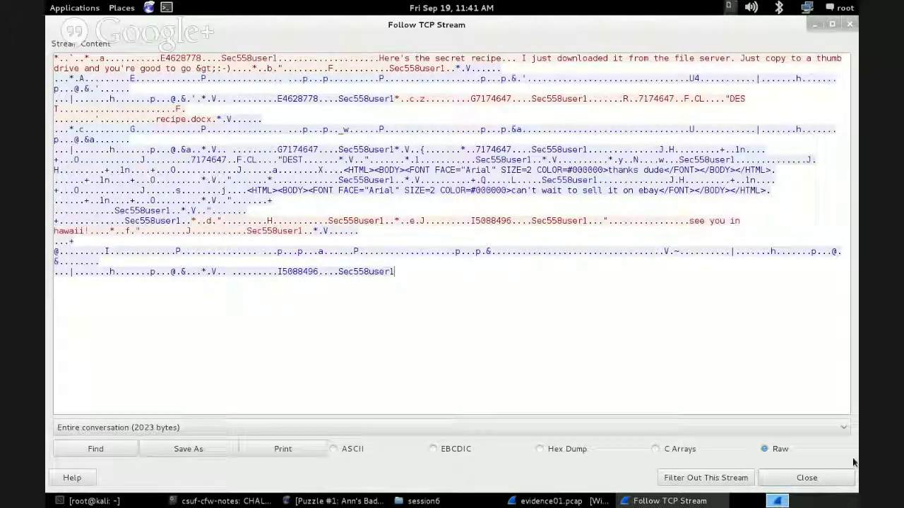
left_click(804, 478)
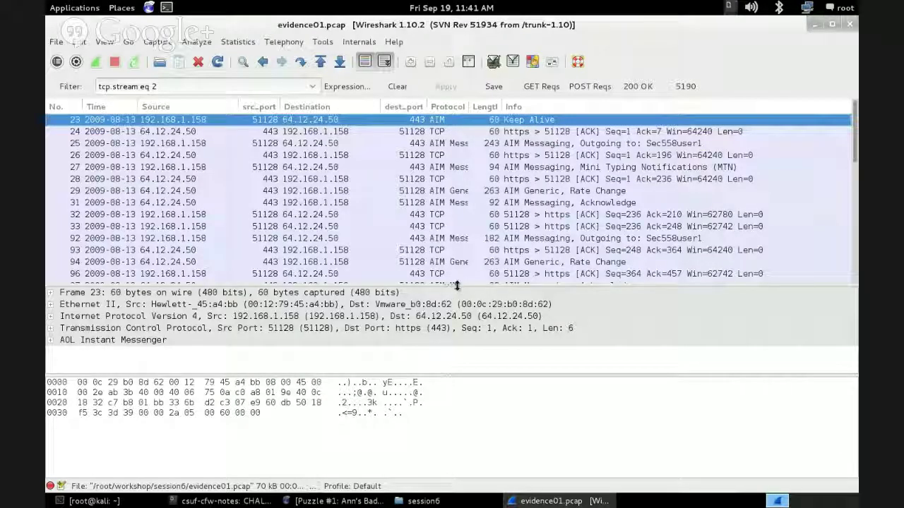
left_click_drag(456, 286, 431, 176)
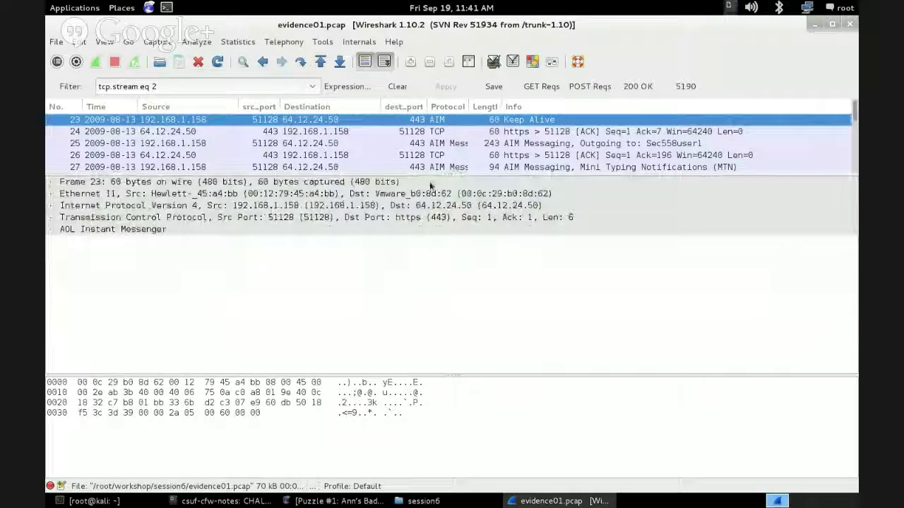
Expand packet 25's AIM Messaging, Outgoing details down to the Buddy field
left_click(96, 231)
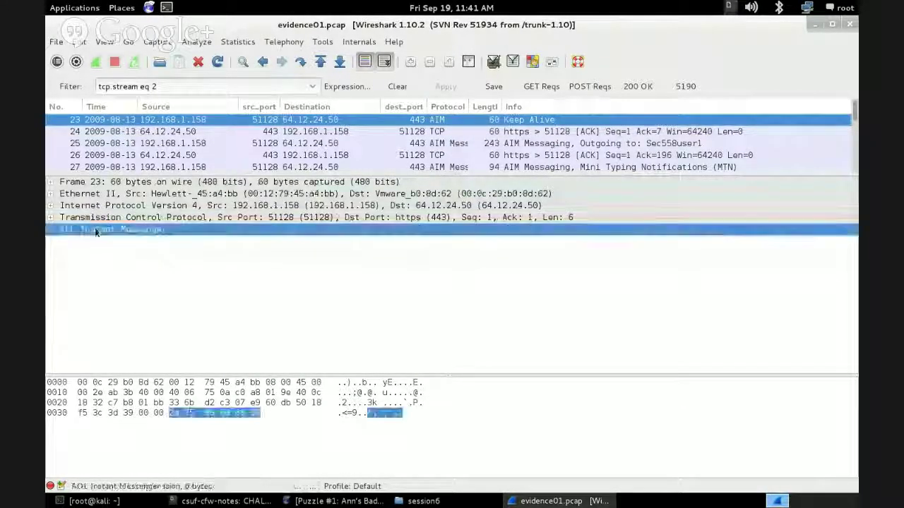
left_click(50, 229)
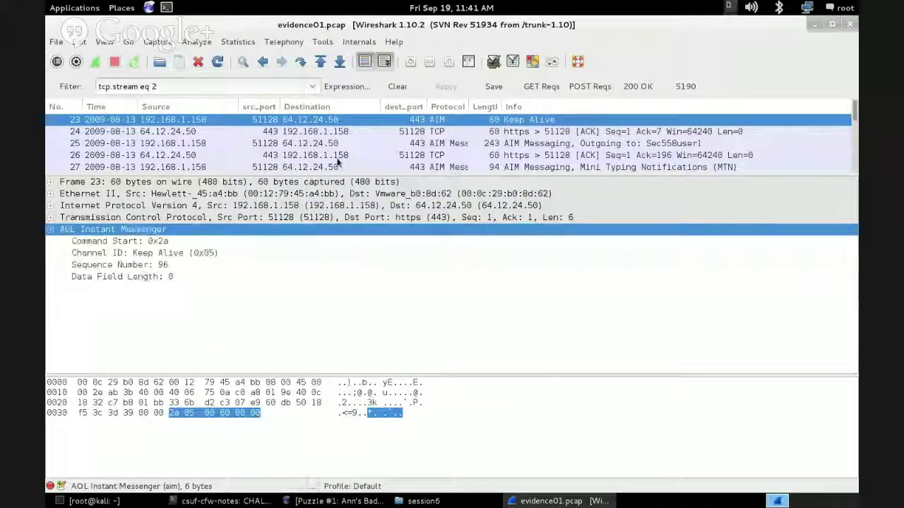
left_click(343, 131)
key("Down")
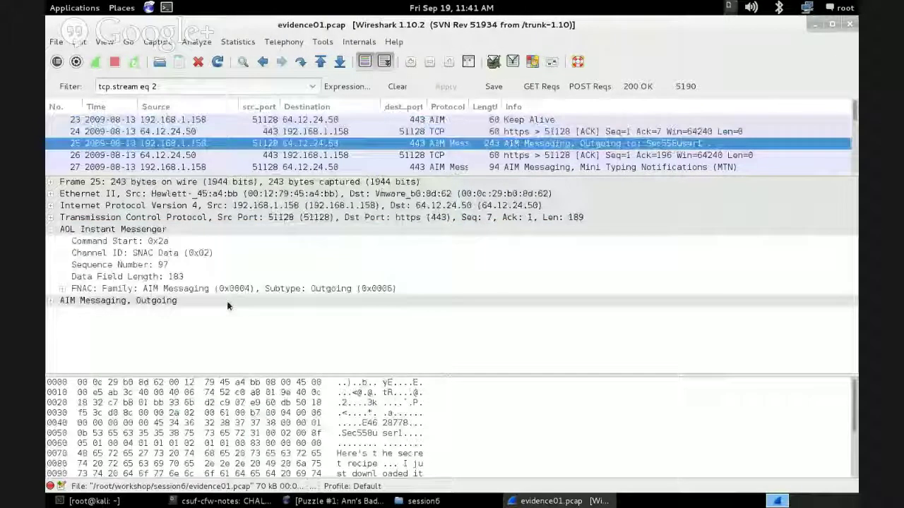
left_click(51, 301)
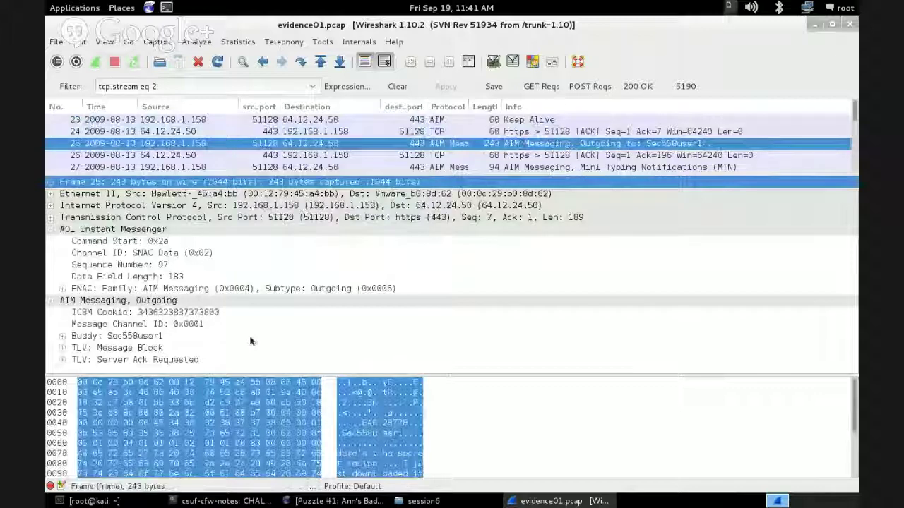
left_click(65, 336)
left_click(112, 336)
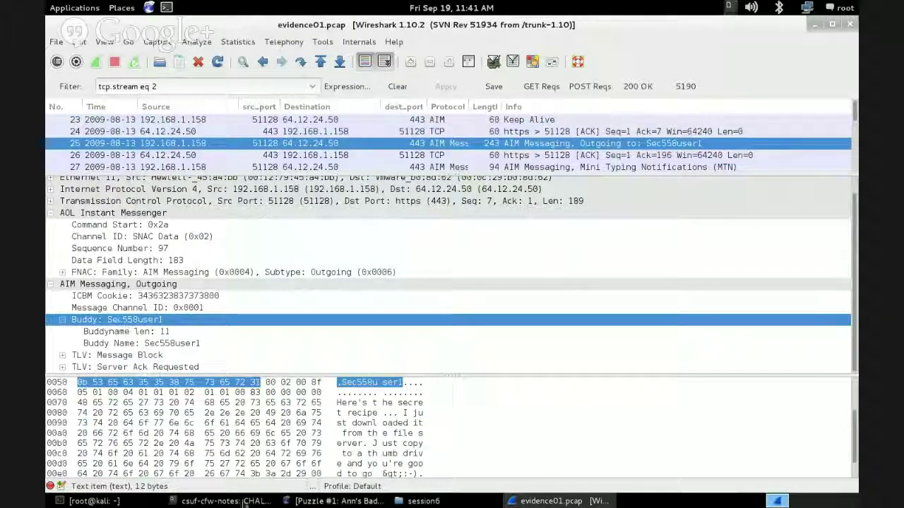
Copy the Buddy screen name field and switch to the KeepNote challenge notes
right_click(143, 323)
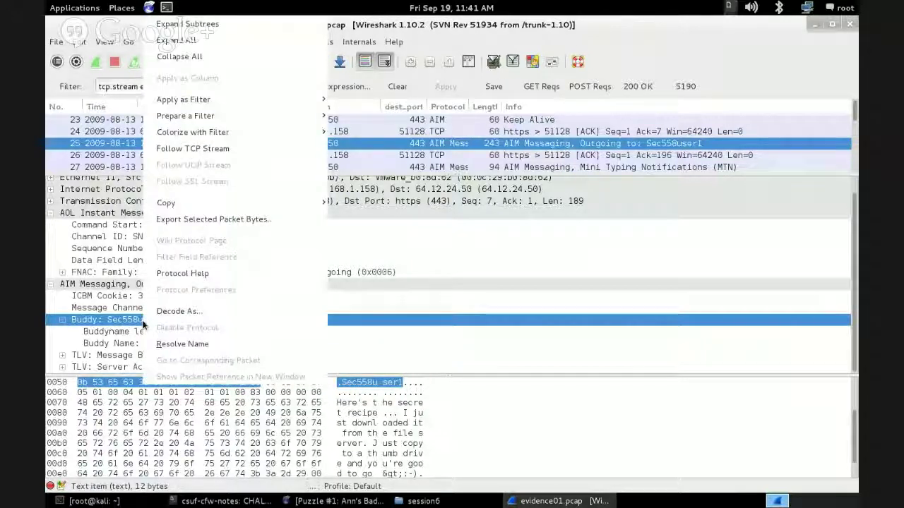
mouse_move(228, 201)
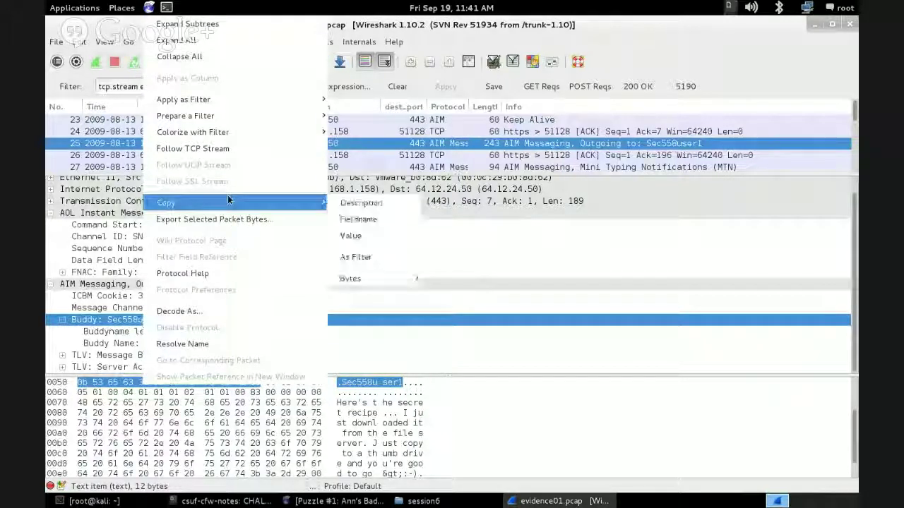
left_click(379, 219)
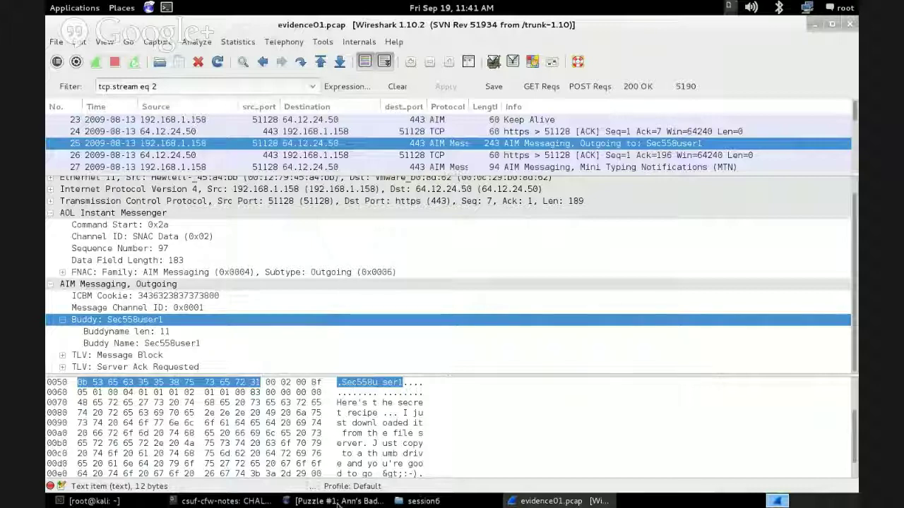
left_click(219, 501)
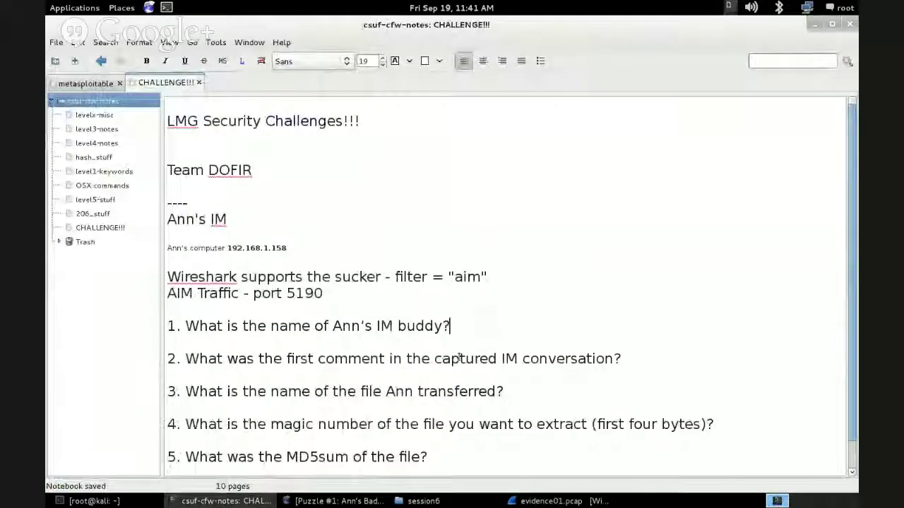
Record 'Buddy:' and the copied buddy screen name value as the answer to question 1
key("Return")
type("text")
key("ctrl+z")
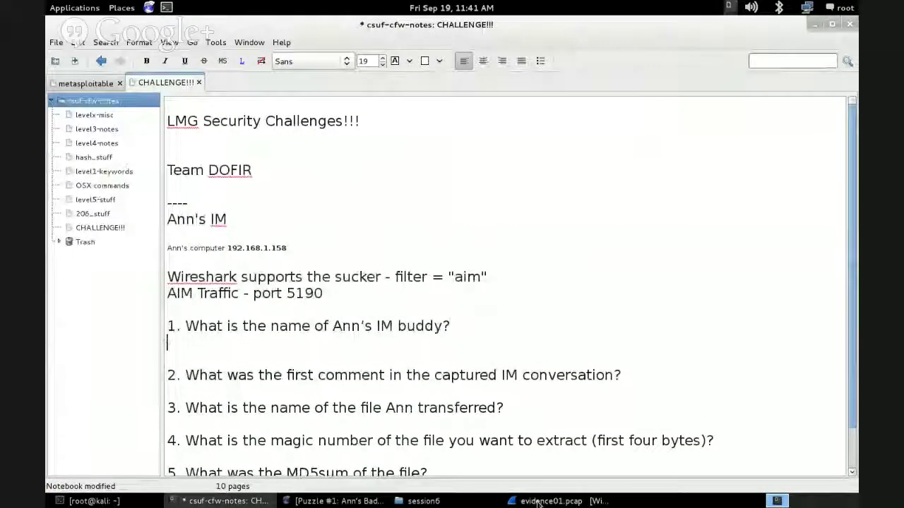
left_click(538, 503)
right_click(124, 321)
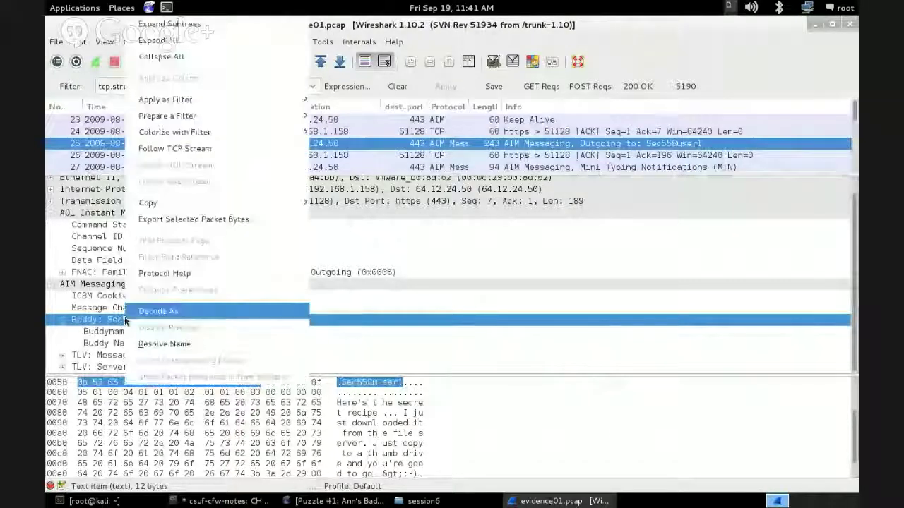
mouse_move(233, 203)
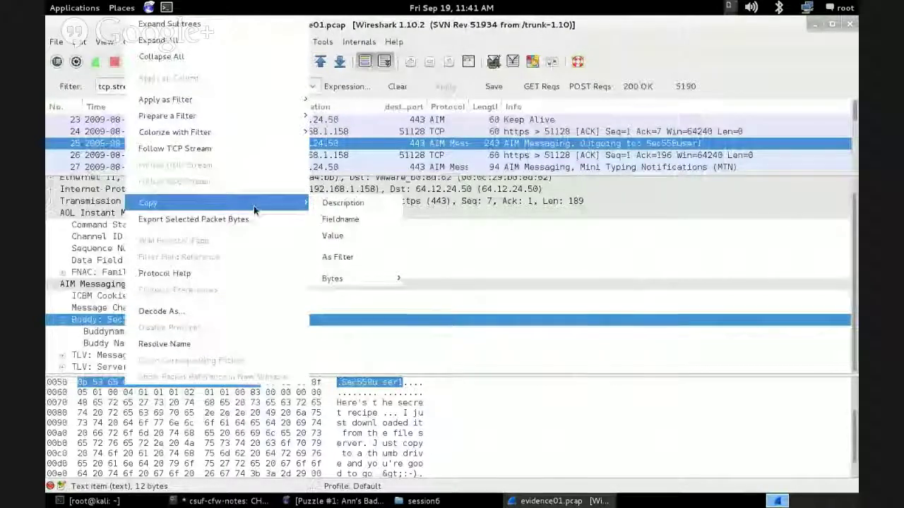
left_click(350, 242)
left_click(285, 501)
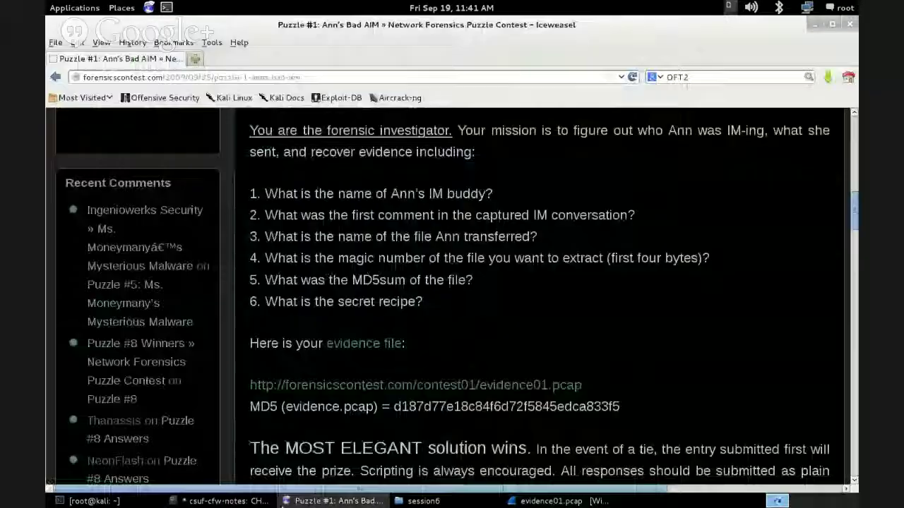
left_click(222, 501)
type("Buddy:")
type("Sec558user1")
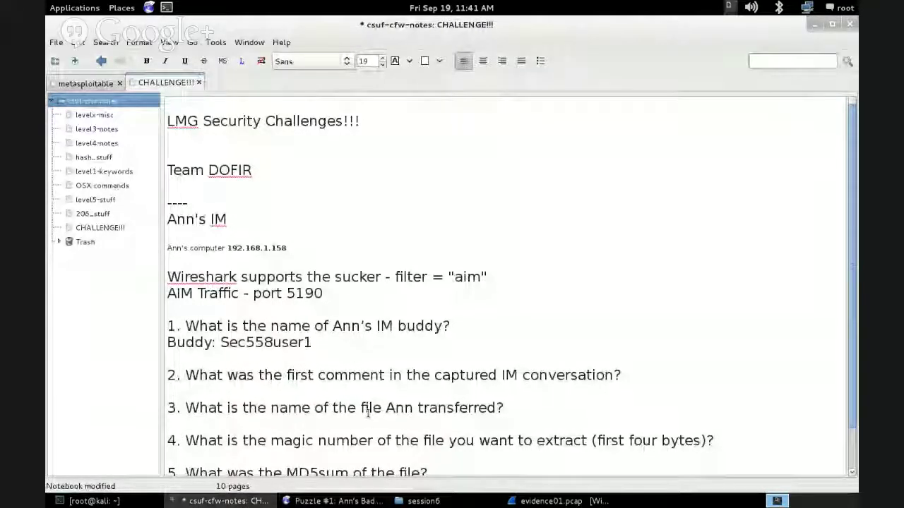
Add a blank answer line under question 2, then return to Wireshark
key("Down")
key("Down")
key("End")
key("Return")
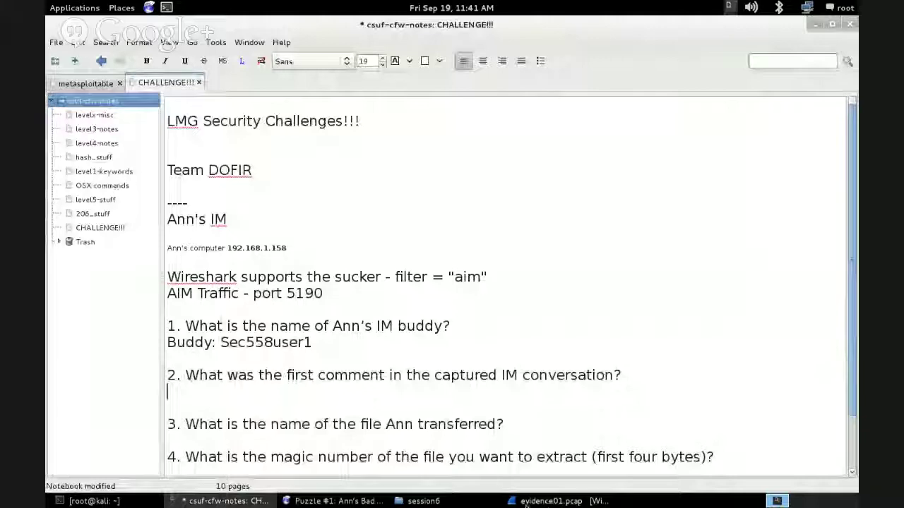
left_click(374, 501)
left_click(551, 500)
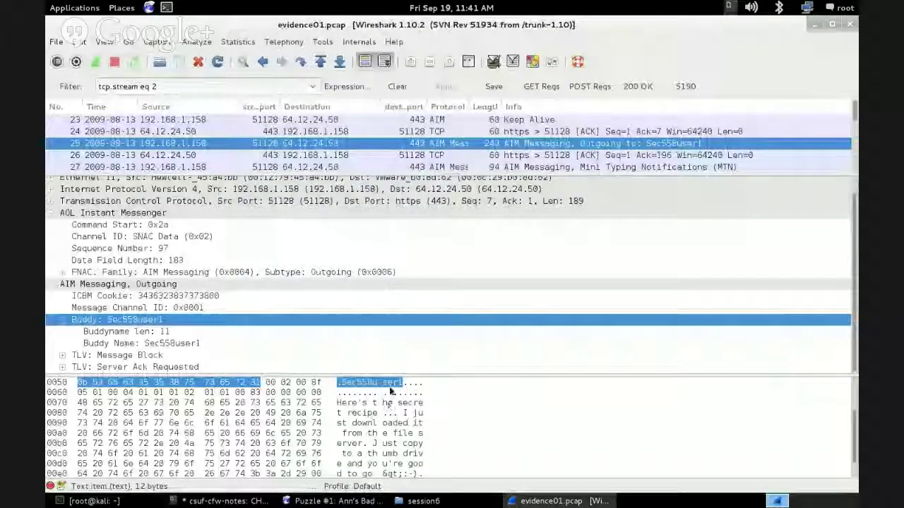
Copy the first secret recipe message from packet 25's TCP stream into the notes under question 2
right_click(433, 145)
left_click(508, 345)
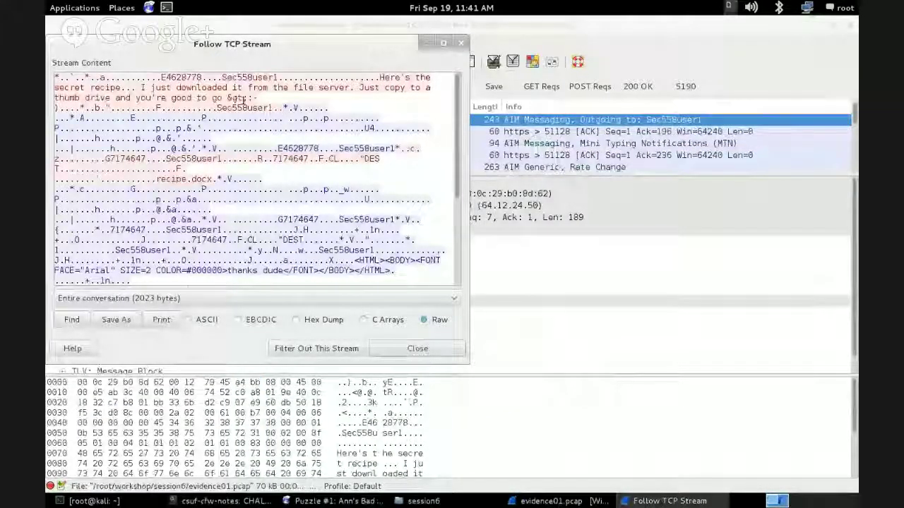
left_click_drag(248, 99, 380, 77)
key("ctrl+c")
right_click(400, 84)
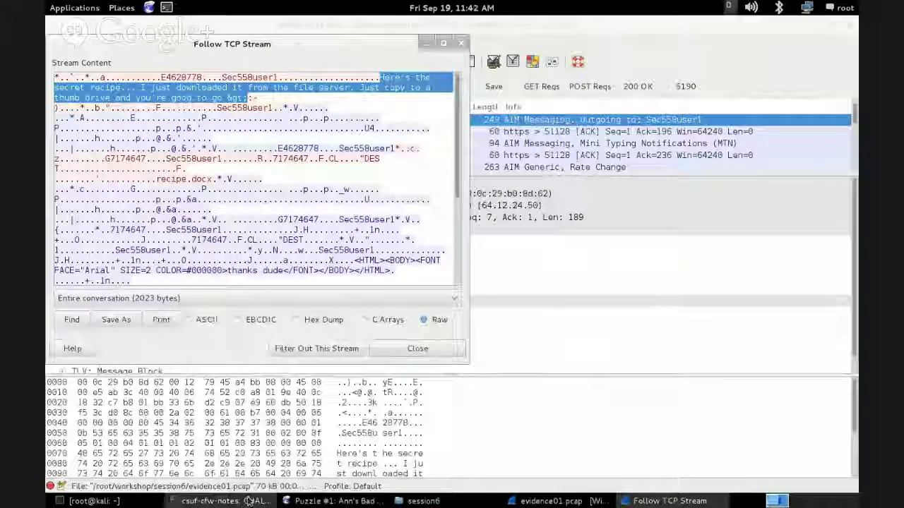
left_click(219, 501)
left_click(620, 375)
key("Return")
key("ctrl+v")
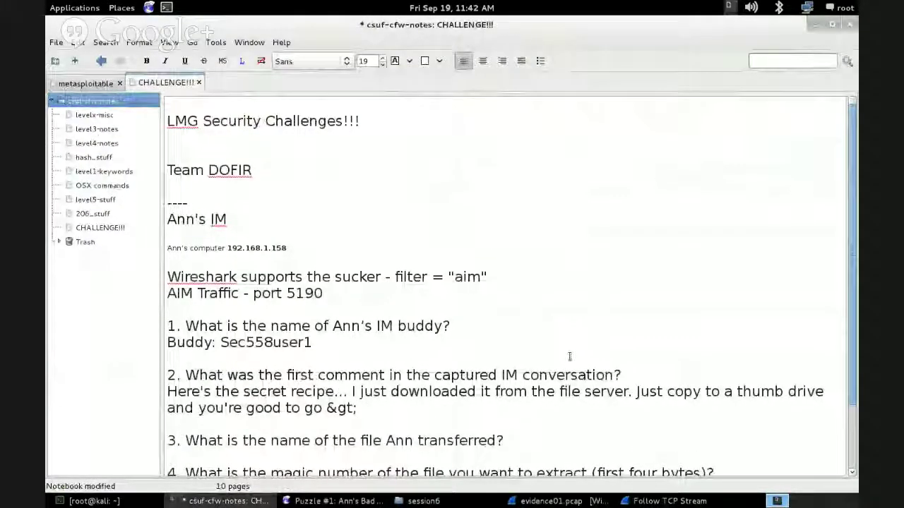
Remove the stray '&gt;' and wrap the pasted message in quote marks
key("shift+Left")
key("shift+Left")
key("shift+Left")
key("shift+Left")
key("shift+Left")
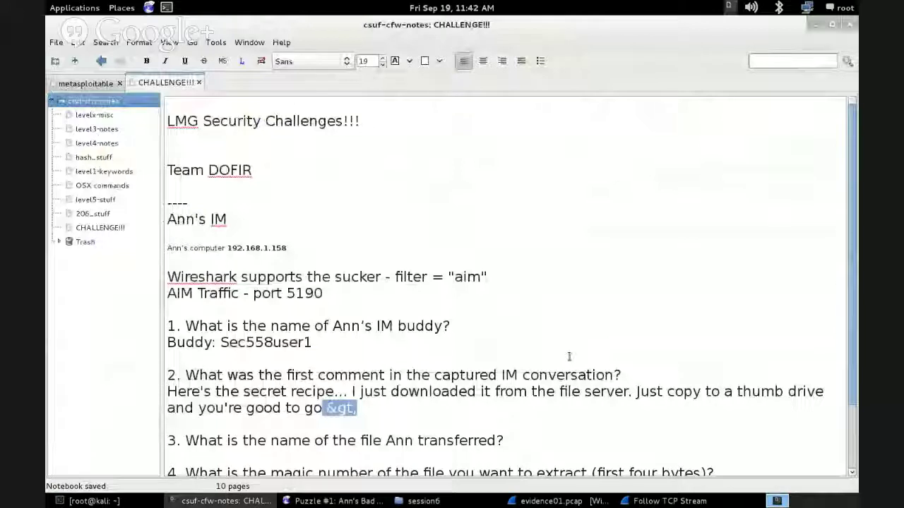
key("BackSpace")
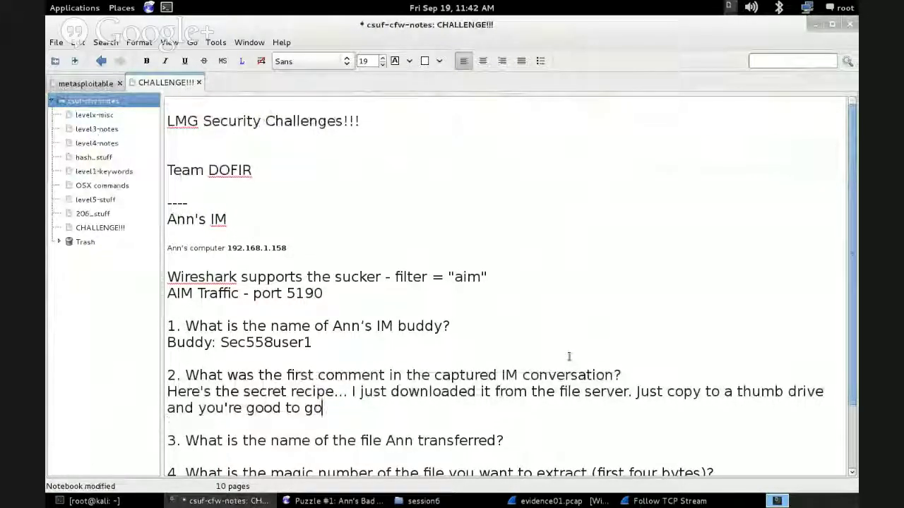
type("\"")
key("Up")
key("Home")
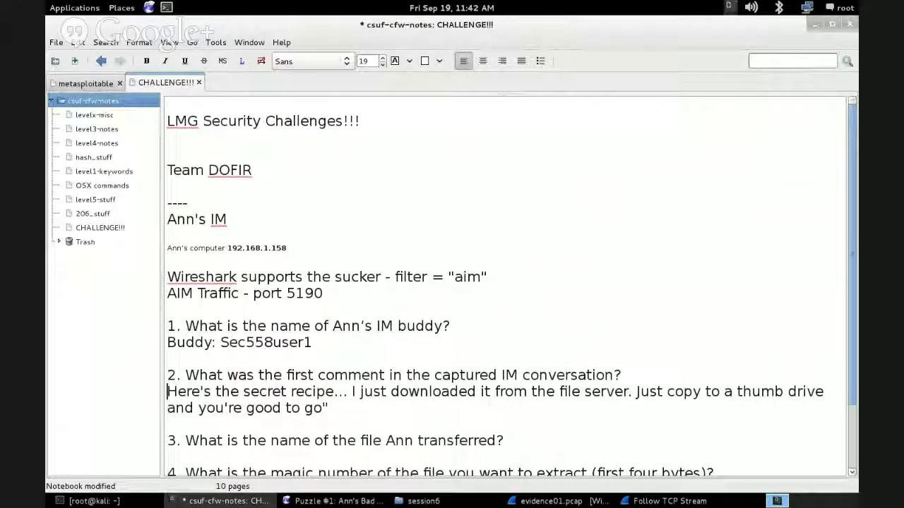
type("\"")
Answer question 3 with recipe.docx, add a line under question 4, and save the notebook
scroll(558, 353, "down", 3)
left_click(541, 362)
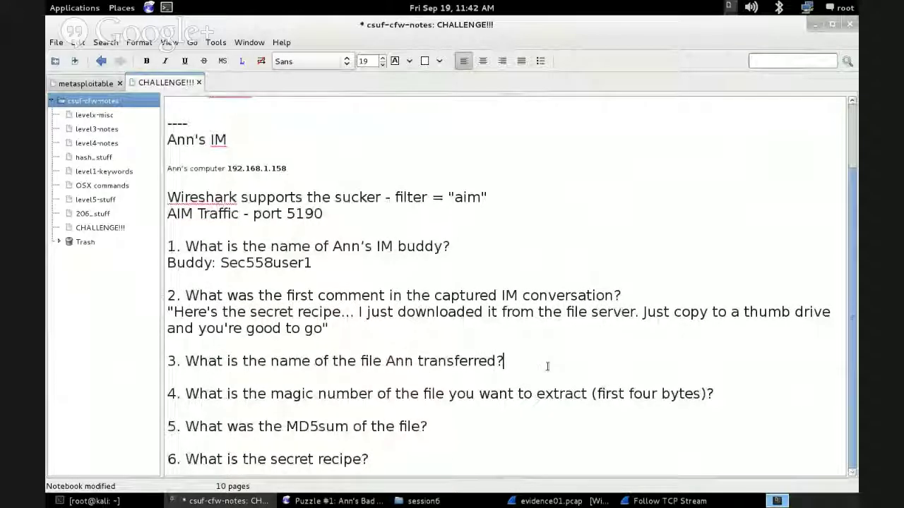
key("Return")
type("recipe.docx")
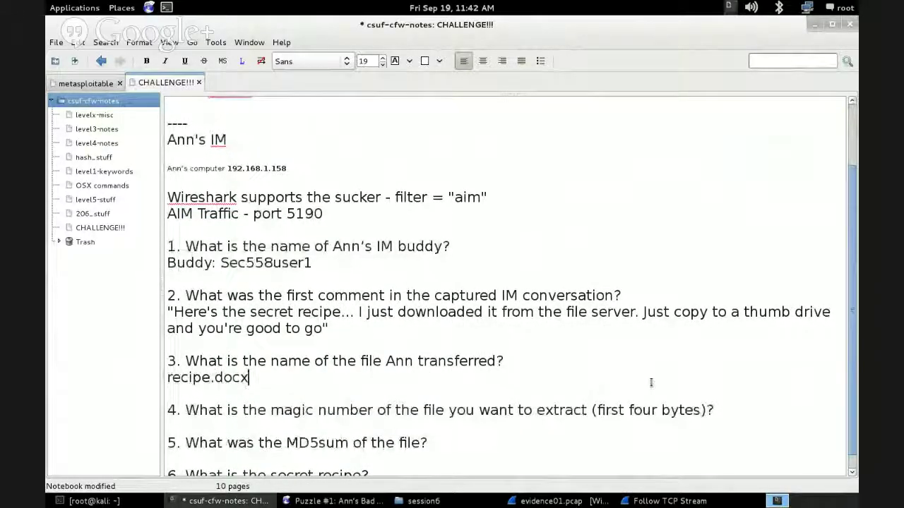
scroll(651, 382, "down", 1)
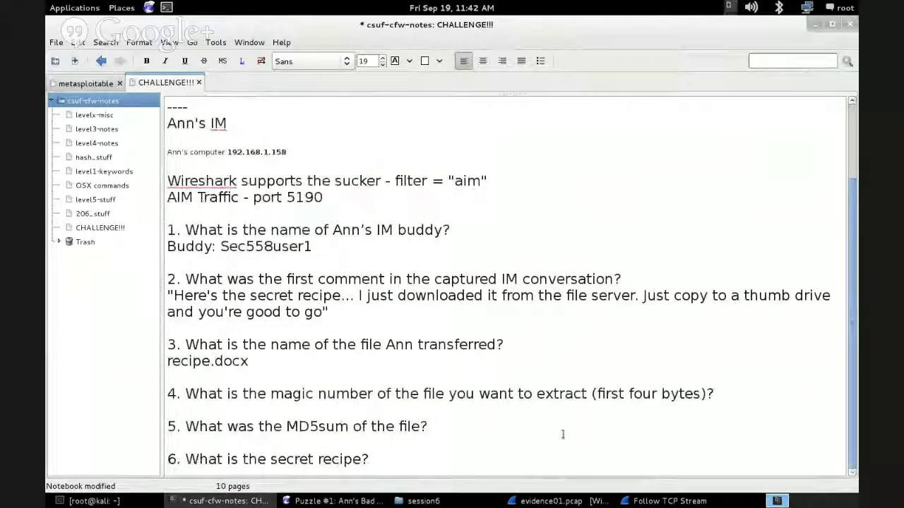
left_click(720, 394)
key("Return")
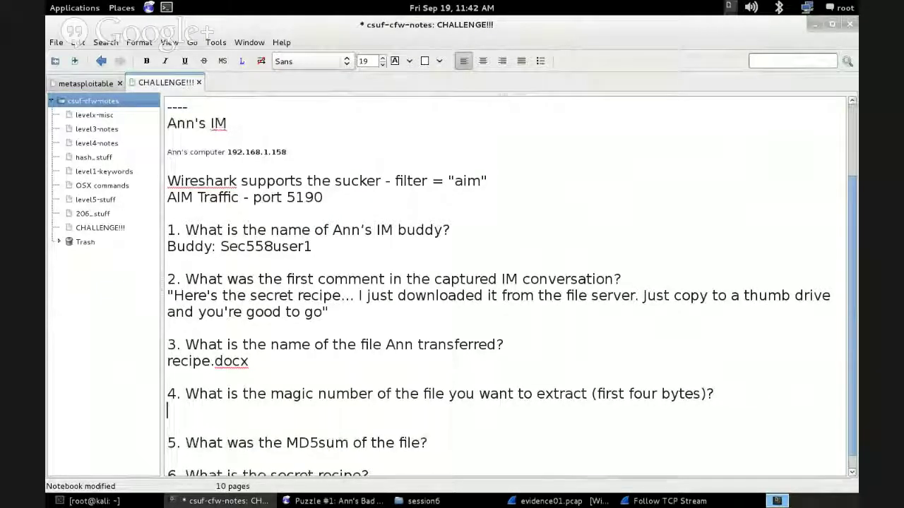
key("ctrl+s")
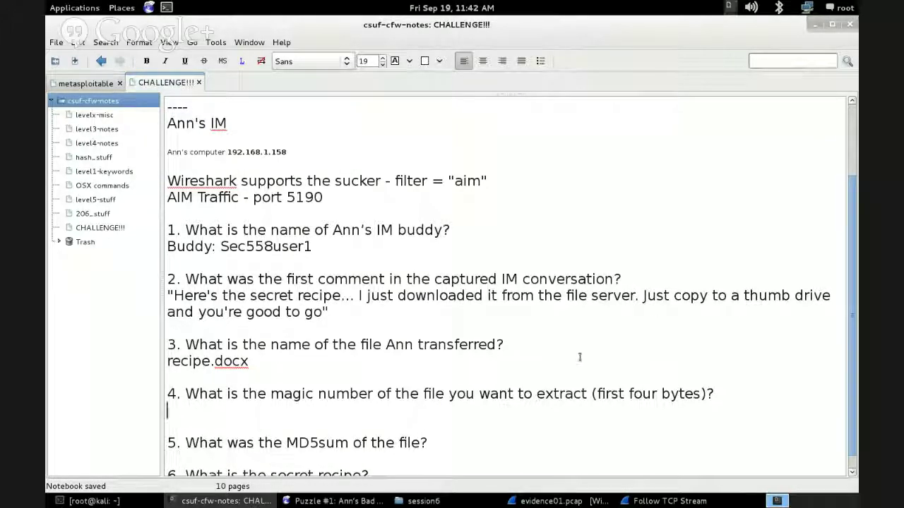
Close the TCP stream window, enlarge the packet list, and minimize Wireshark, KeepNote and Iceweasel
key("alt+Tab")
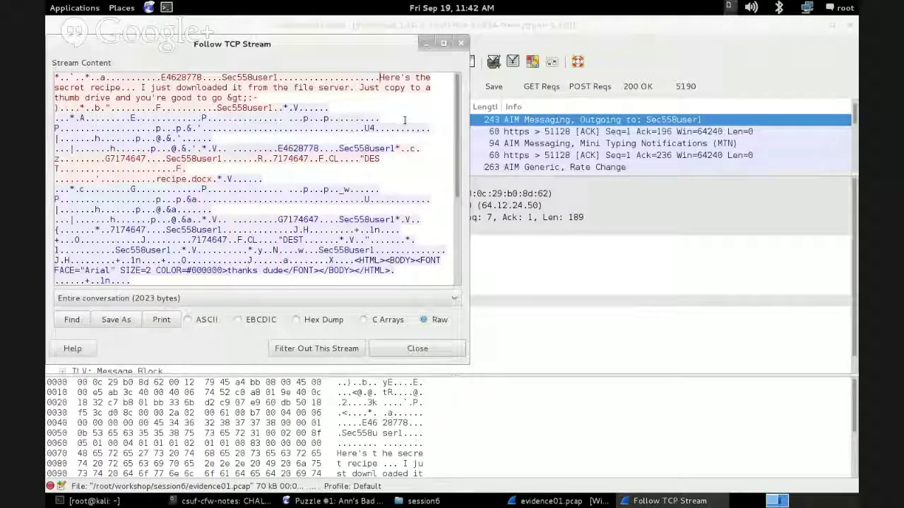
scroll(395, 212, "down", 5)
left_click(430, 348)
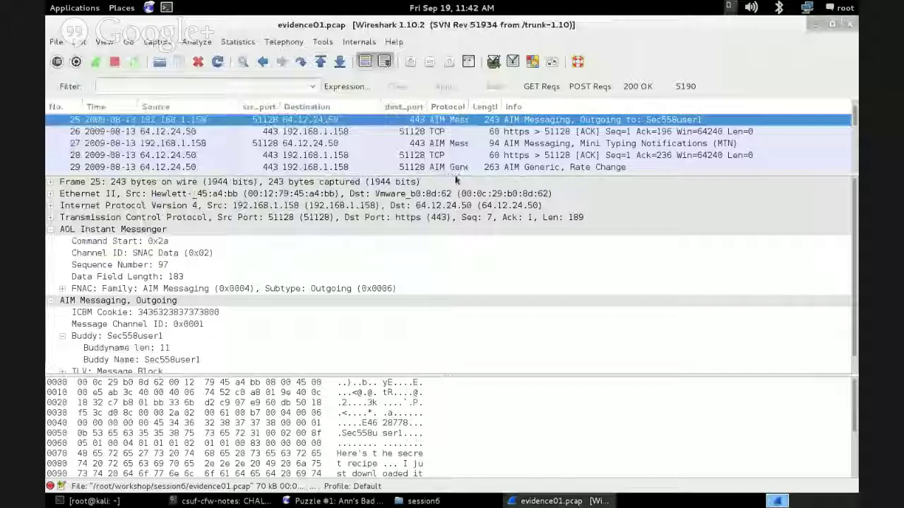
left_click_drag(455, 178, 455, 293)
left_click(814, 26)
left_click(814, 24)
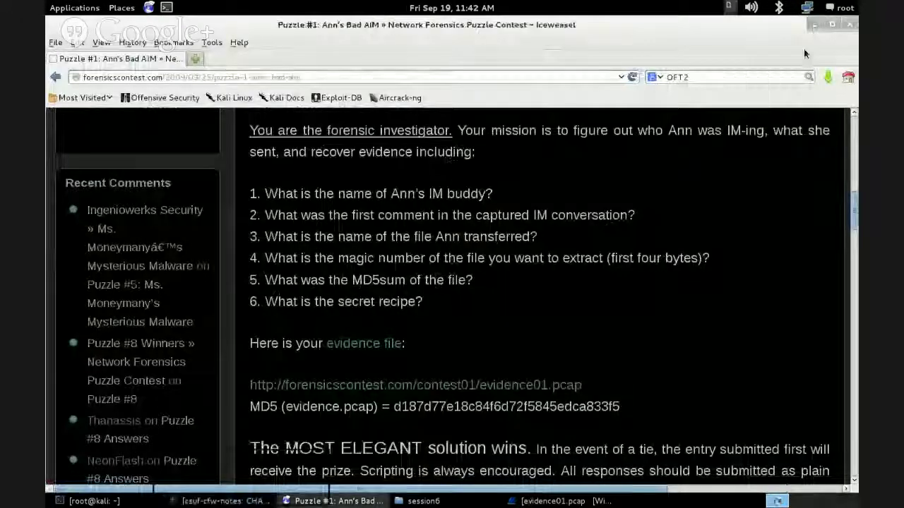
left_click(814, 24)
Open recipe.bin in the Bless hex editor, maximized
left_click(280, 148)
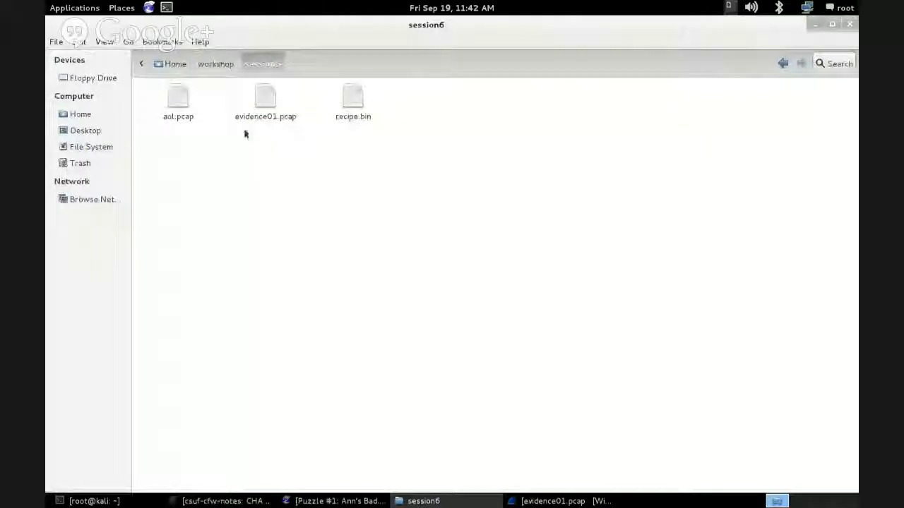
left_click(357, 101)
right_click(358, 96)
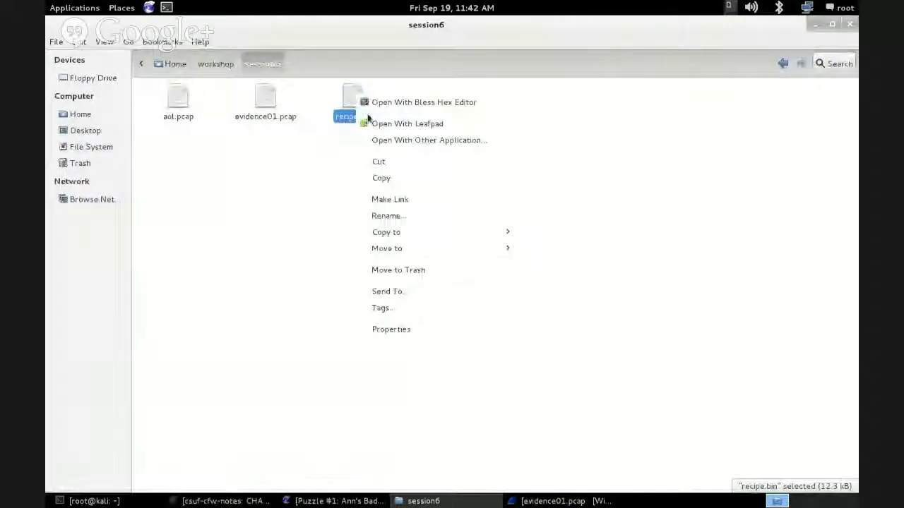
left_click(385, 104)
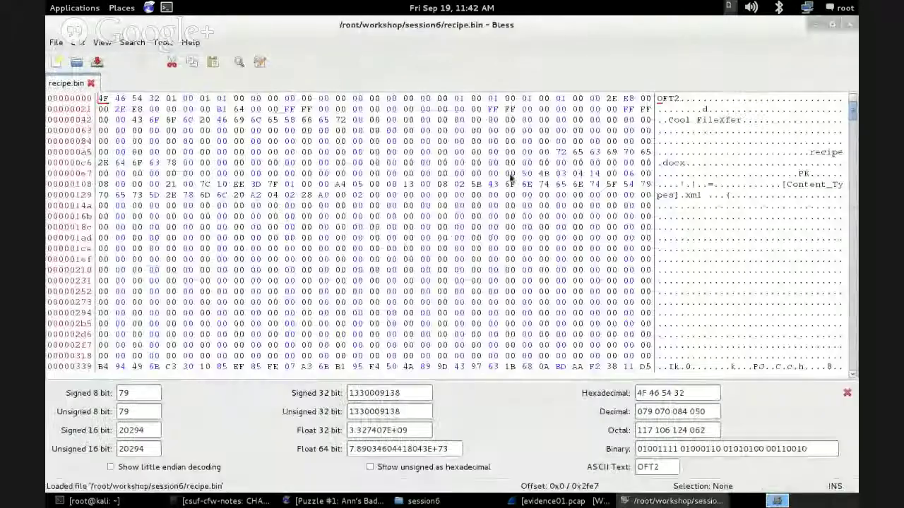
left_click(490, 44)
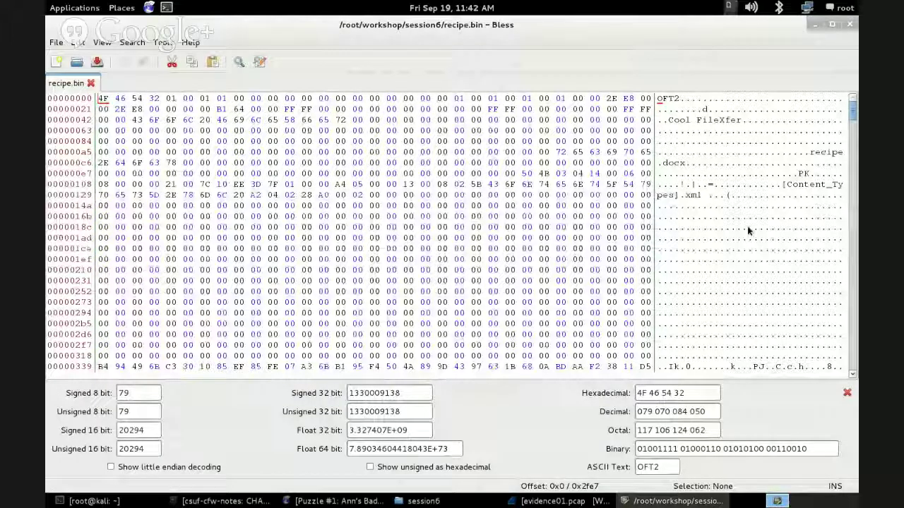
Select the embedded recipe.docx file name bytes, then launch Iceweasel
left_click(810, 153)
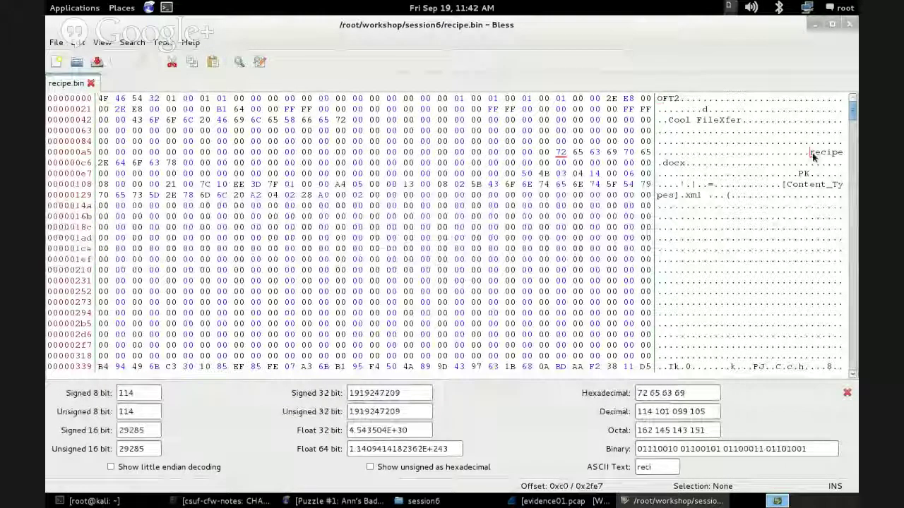
left_click_drag(812, 157, 683, 168)
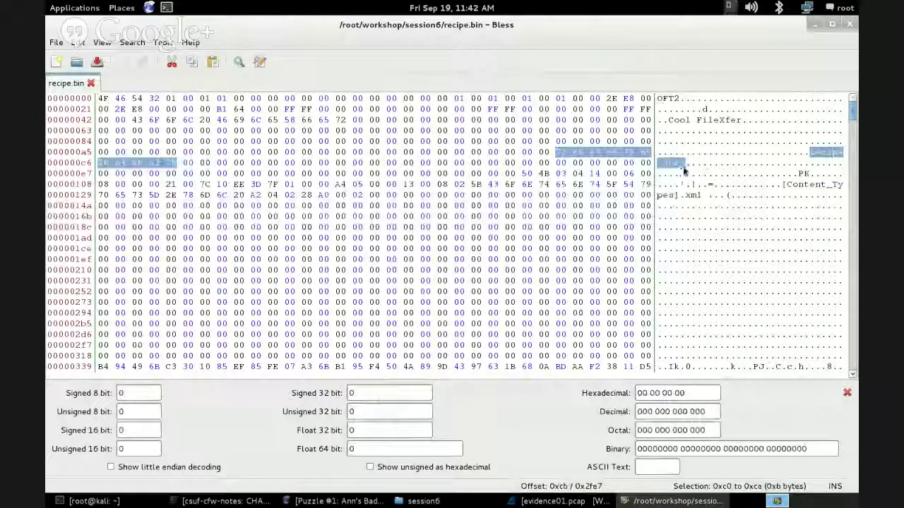
left_click(149, 7)
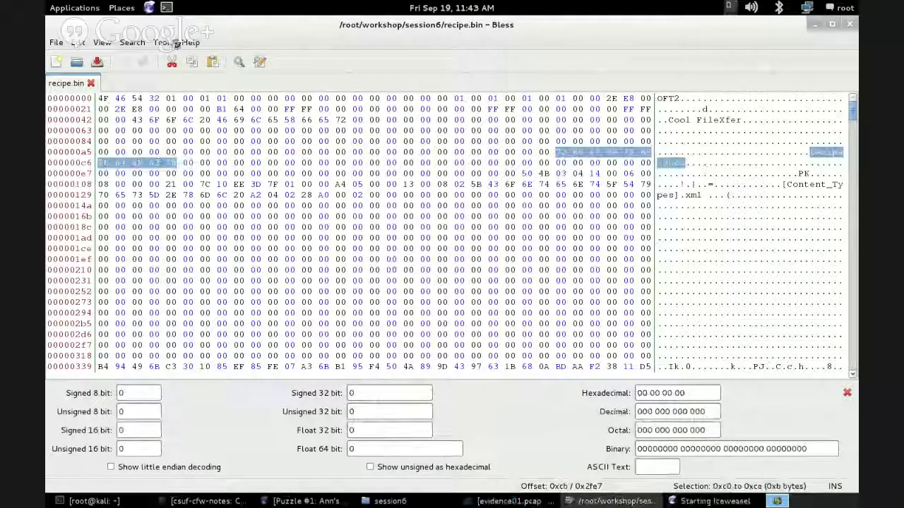
Search the web for '.docx file signature' and open the GaryKessler.net File Signatures page
left_click(677, 77)
type(".docx file signature")
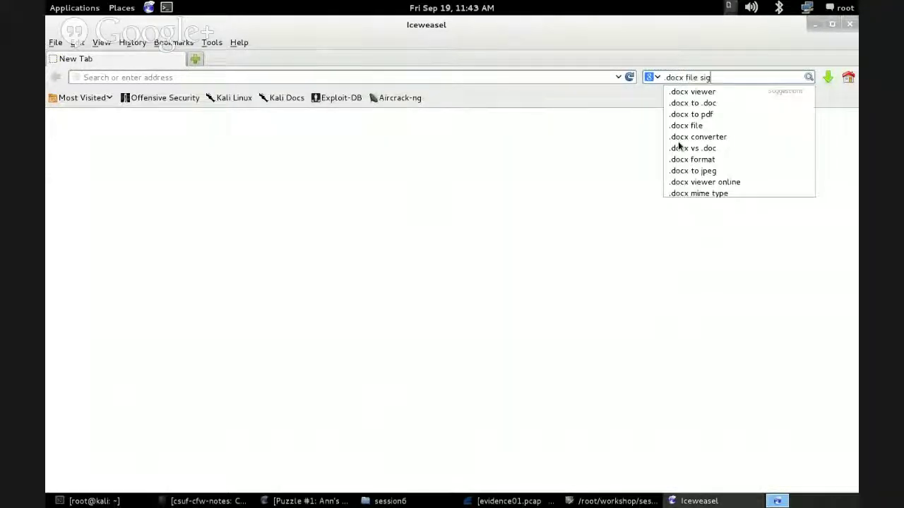
key("Return")
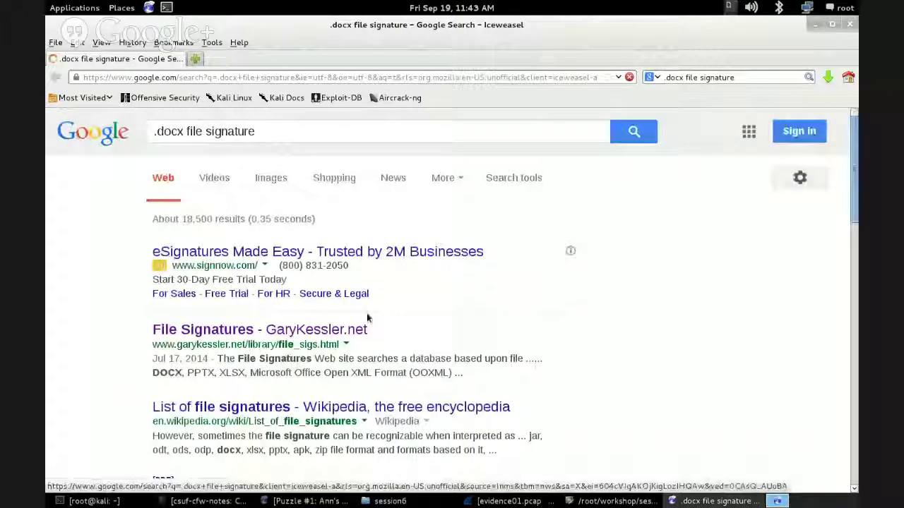
left_click(353, 329)
Find 'docx' on the page and locate the OOXML document entry
key("ctrl+f")
type("docx")
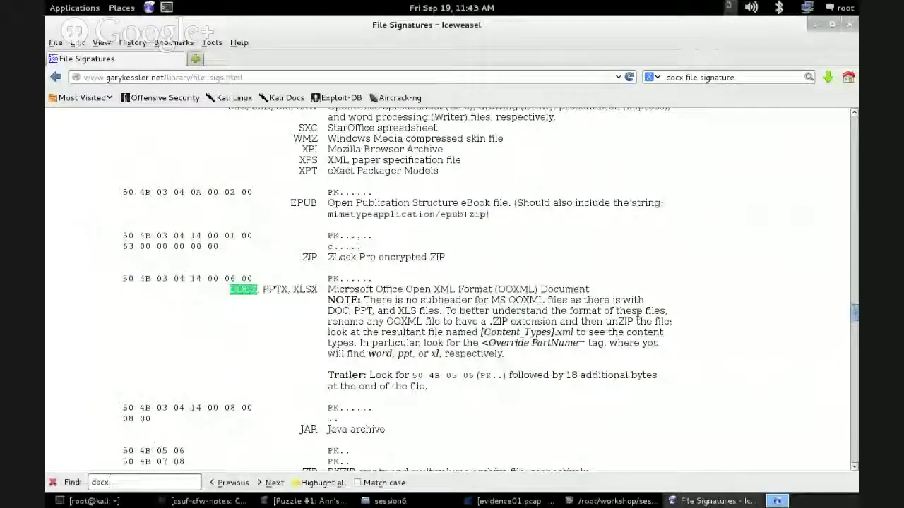
left_click(257, 319)
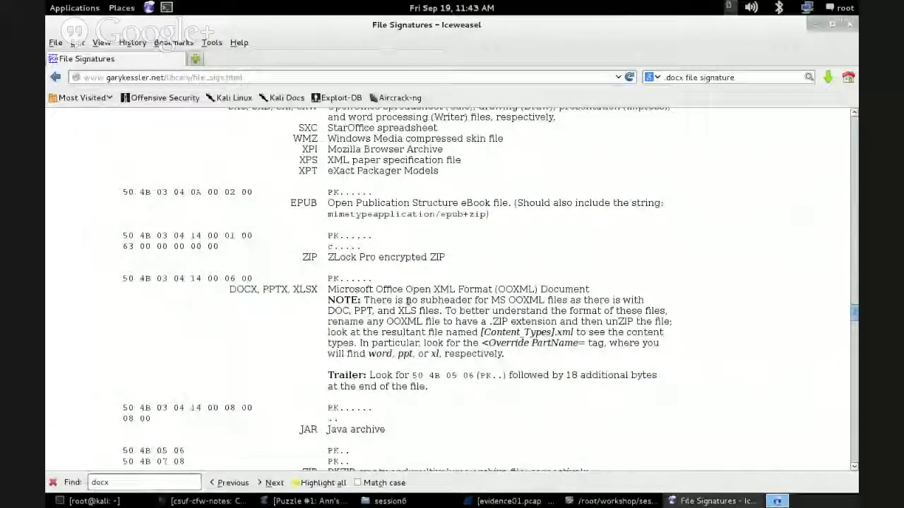
left_click_drag(328, 289, 407, 290)
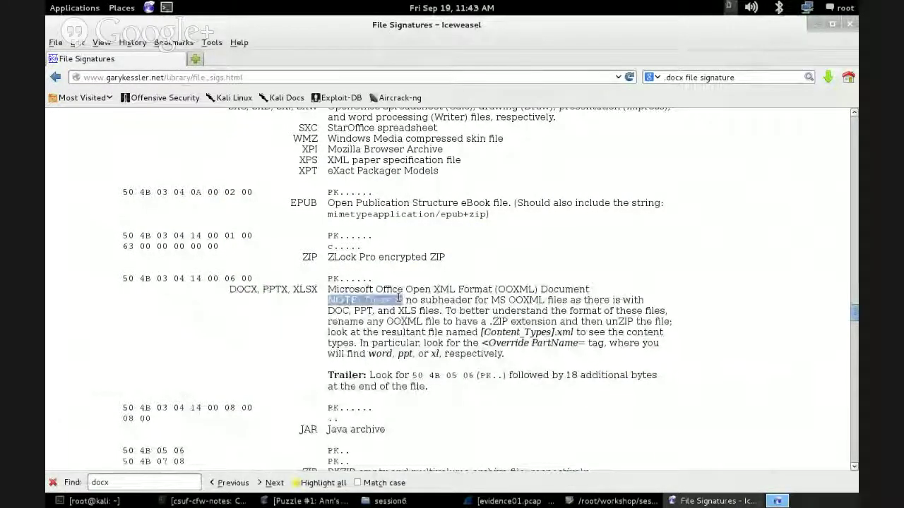
triple_click(326, 297)
left_click(604, 281)
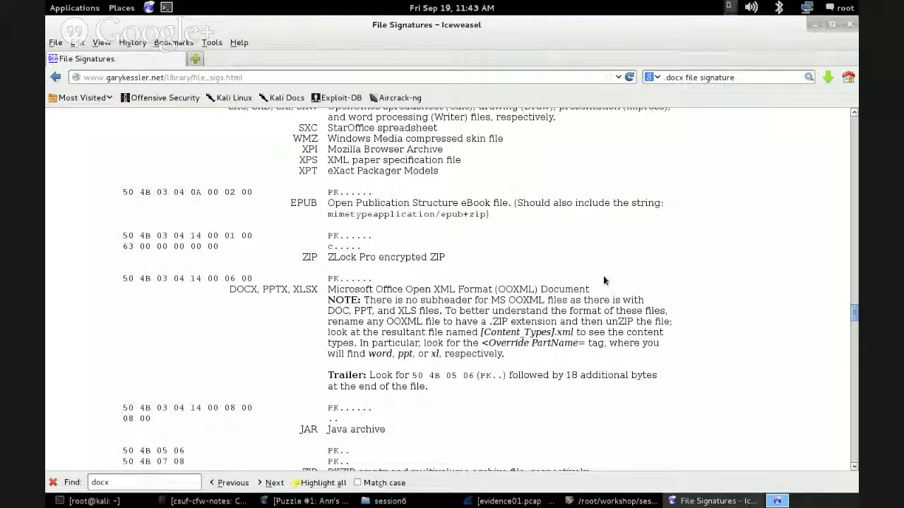
left_click_drag(327, 279, 352, 279)
left_click_drag(174, 283, 183, 283)
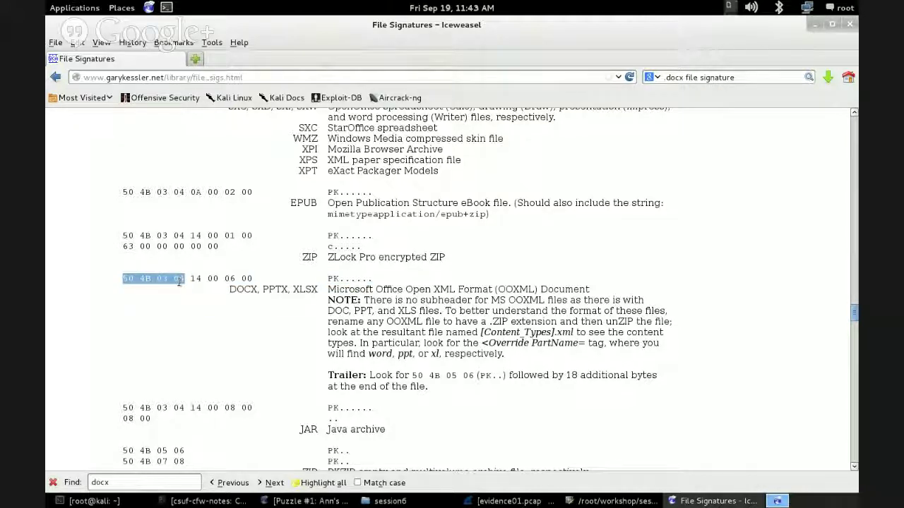
left_click(180, 281)
left_click_drag(120, 282, 223, 279)
right_click(242, 278)
left_click(261, 289)
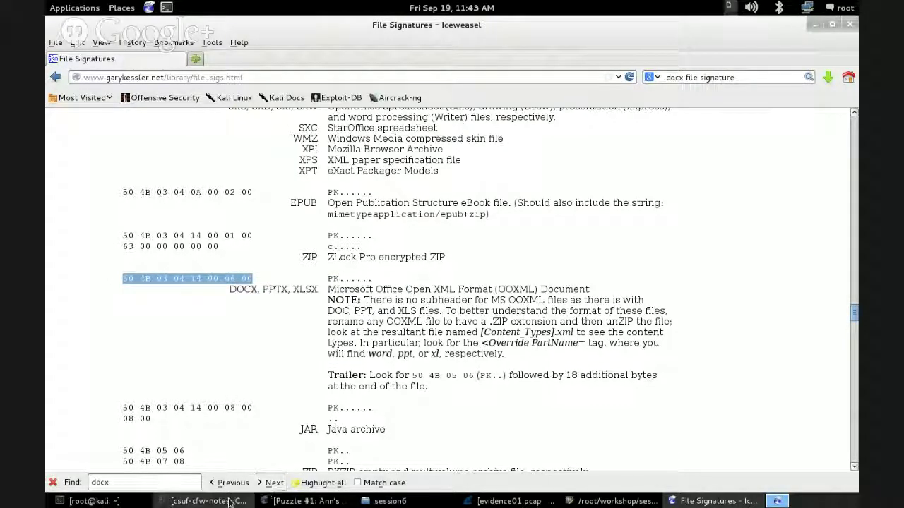
left_click(206, 500)
key("ctrl+v")
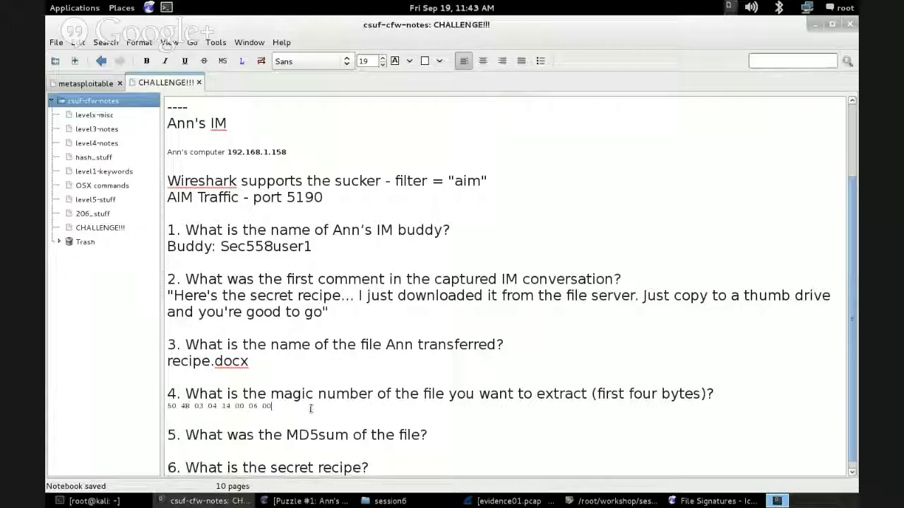
Set the font size of the whole CHALLENGE!!! note to 20
left_click_drag(311, 409, 144, 411)
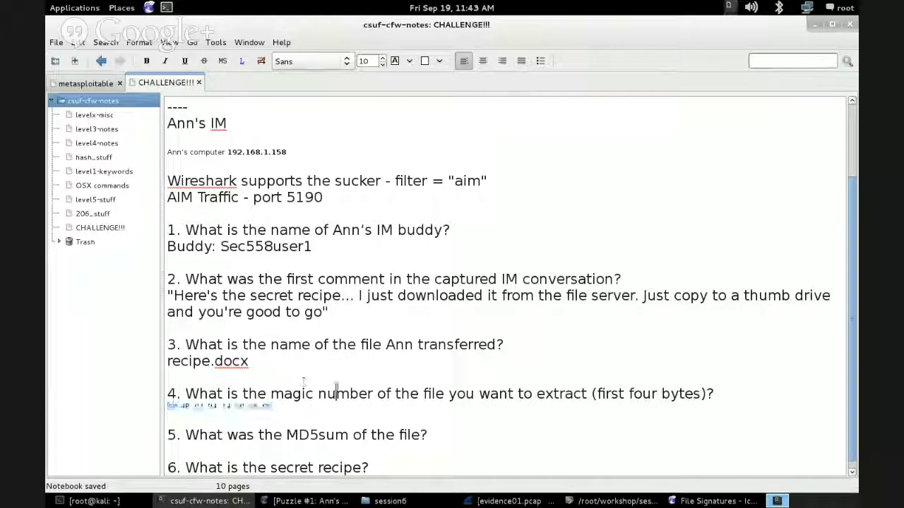
key("ctrl+a")
double_click(365, 61)
type("19")
key("Return")
left_click(373, 118)
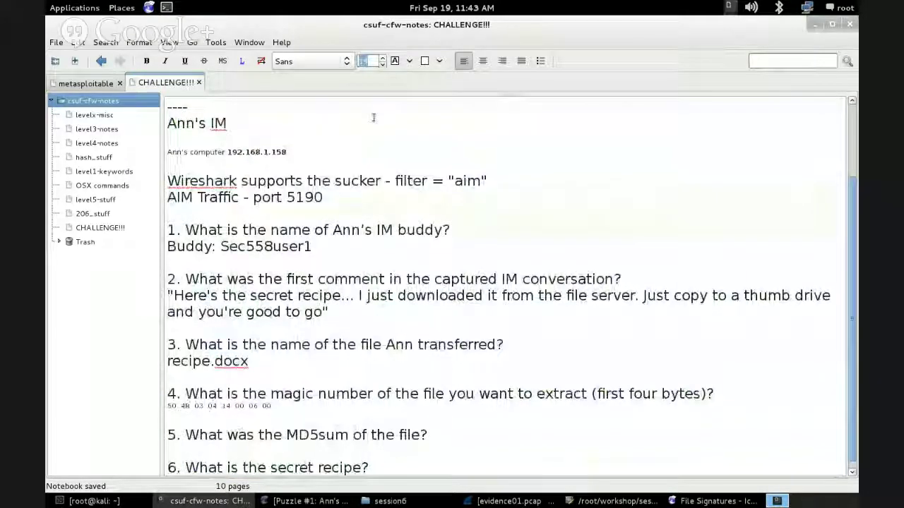
key("ctrl+a")
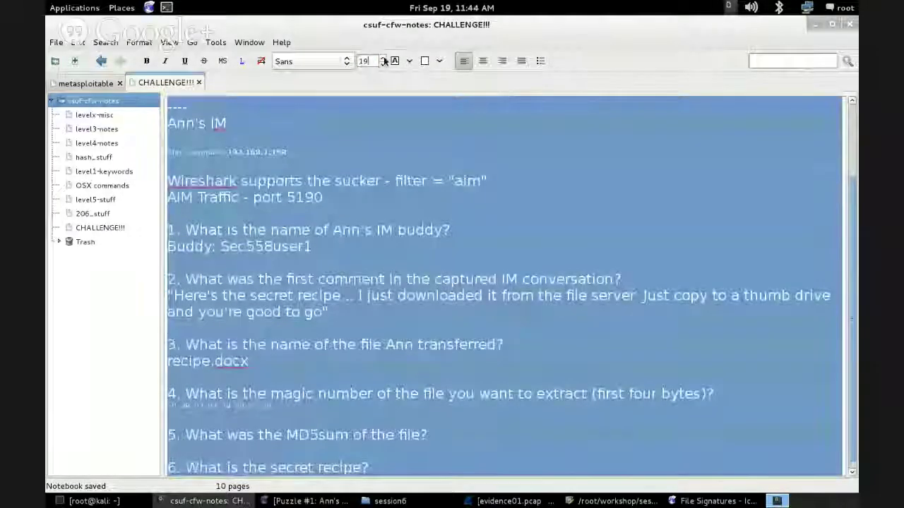
left_click(382, 59)
left_click(338, 213)
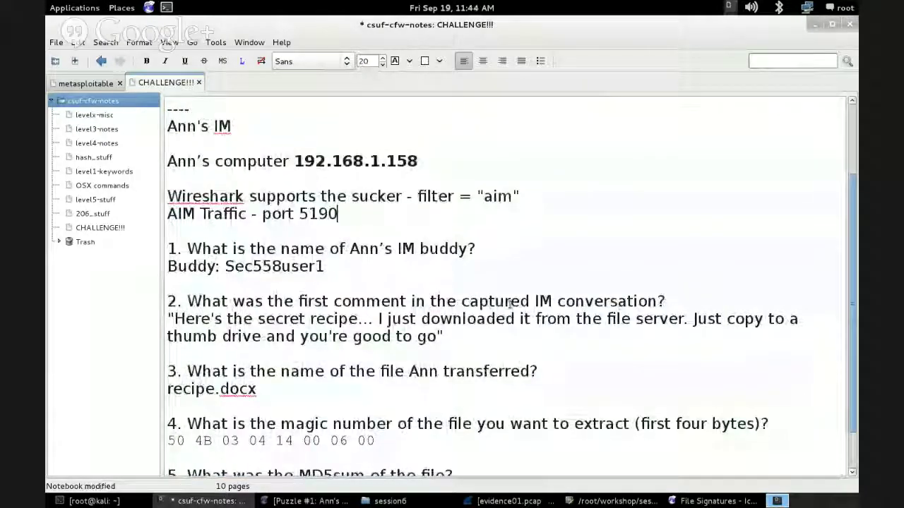
Select the first four signature bytes 50 4B 03 04, then return to Bless with recipe.bin
scroll(509, 305, "down", 1)
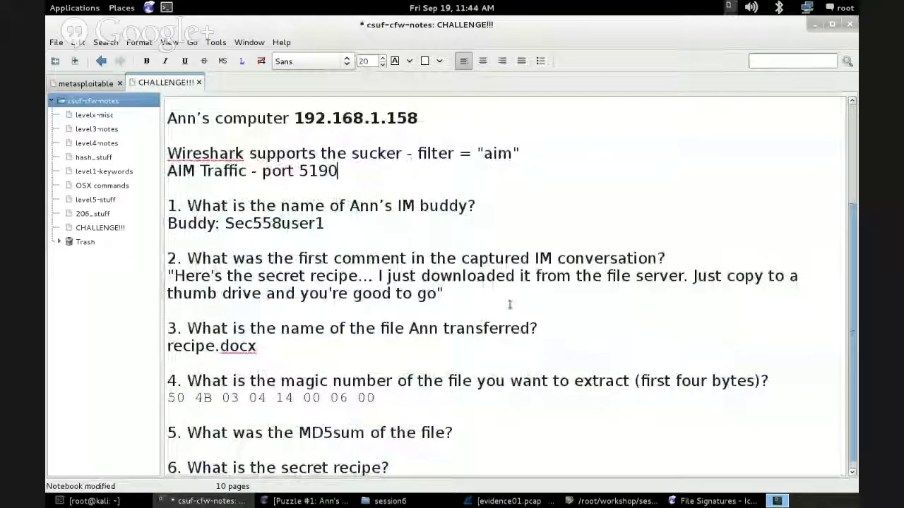
left_click(436, 395)
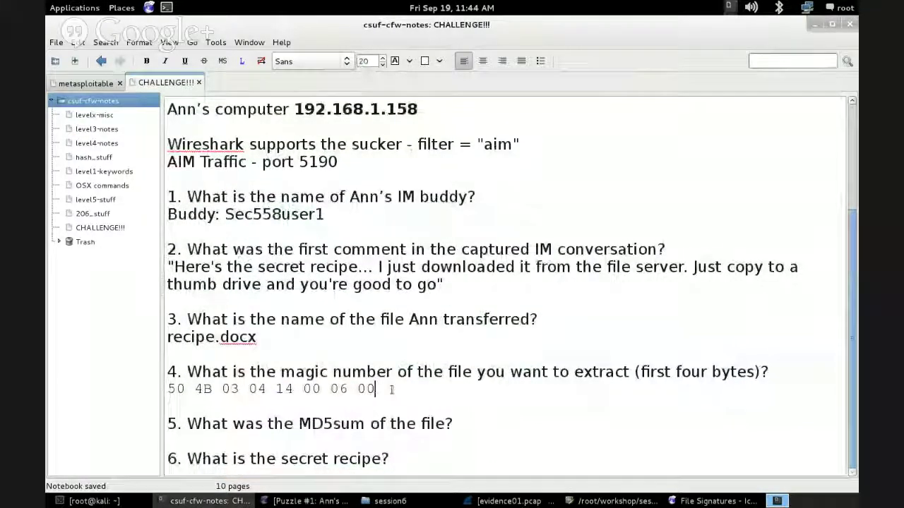
left_click(268, 392)
left_click_drag(269, 392, 167, 390)
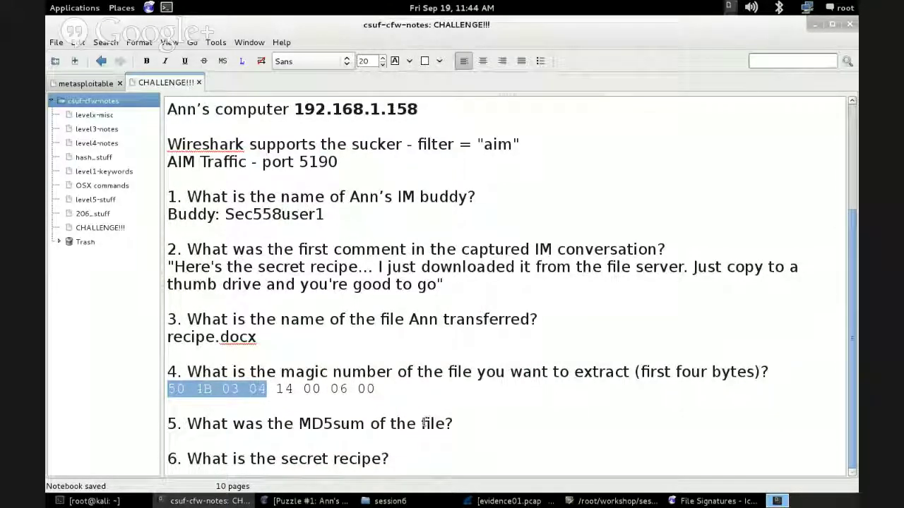
left_click(262, 408)
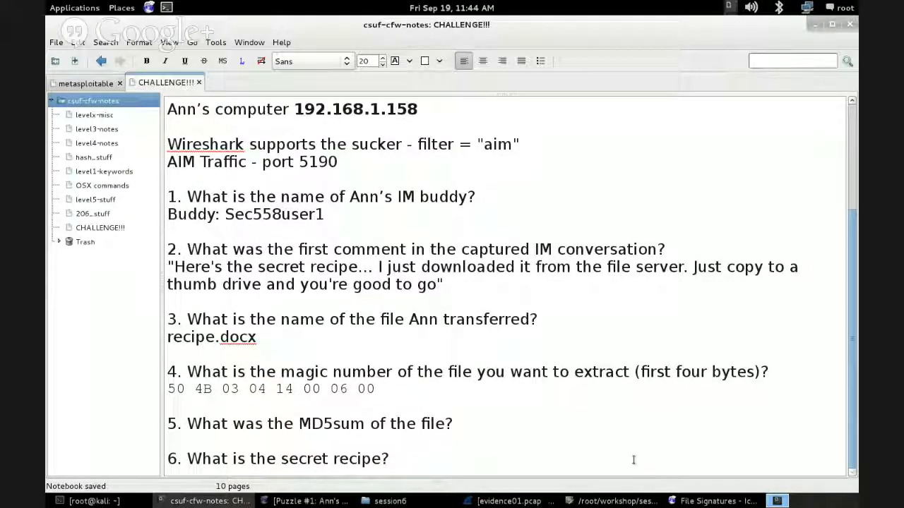
left_click(613, 501)
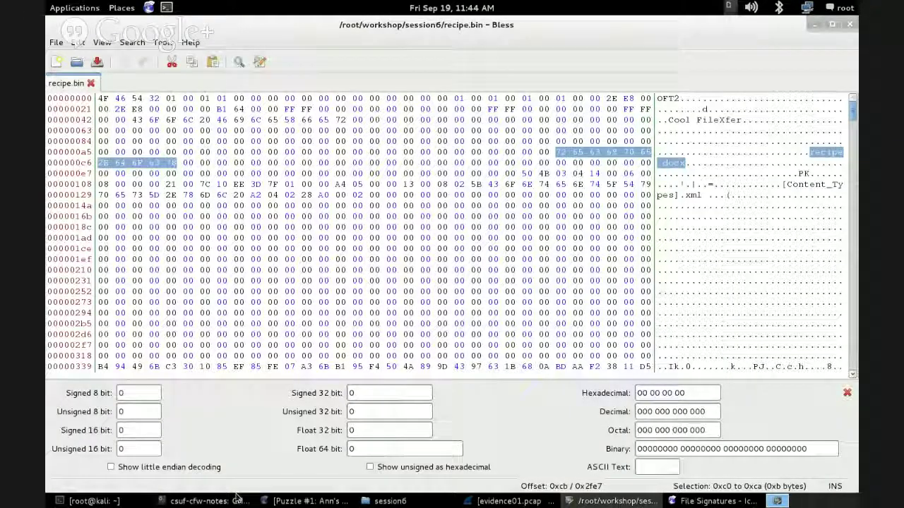
Copy 50 4B 03 04 from the notes and find it in recipe.bin with a hexadecimal search
left_click(205, 501)
left_click_drag(267, 392, 168, 389)
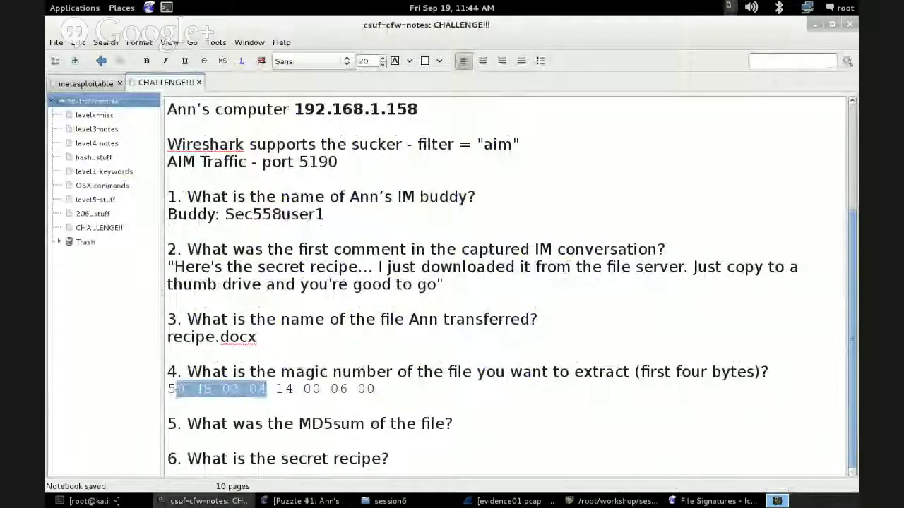
right_click(240, 388)
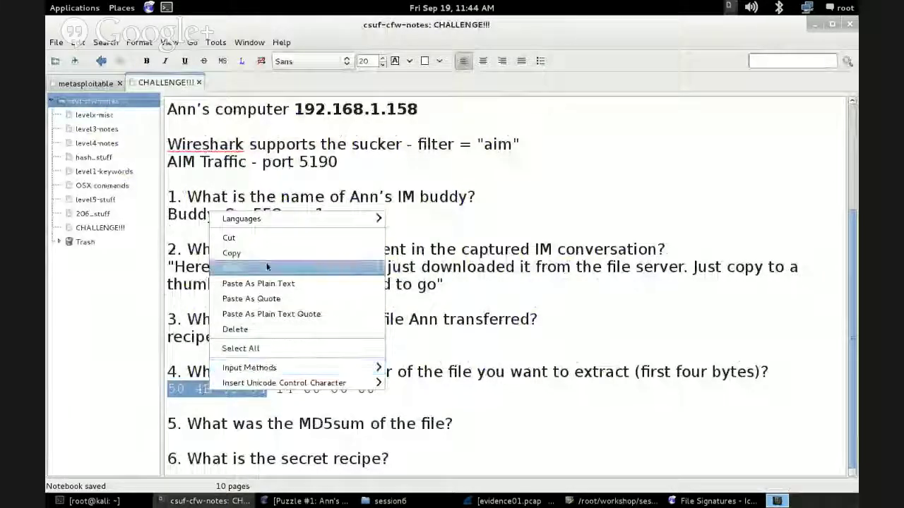
left_click(283, 252)
left_click(640, 504)
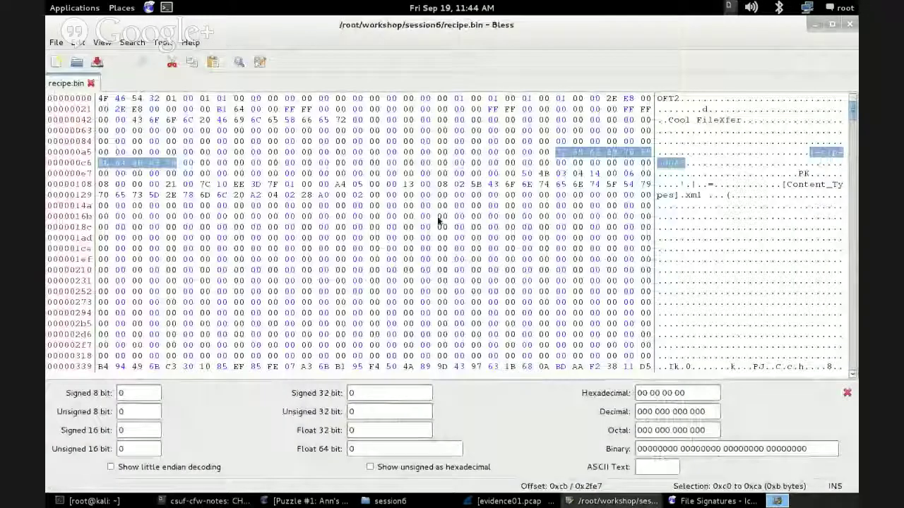
key("ctrl+f")
key("ctrl+v")
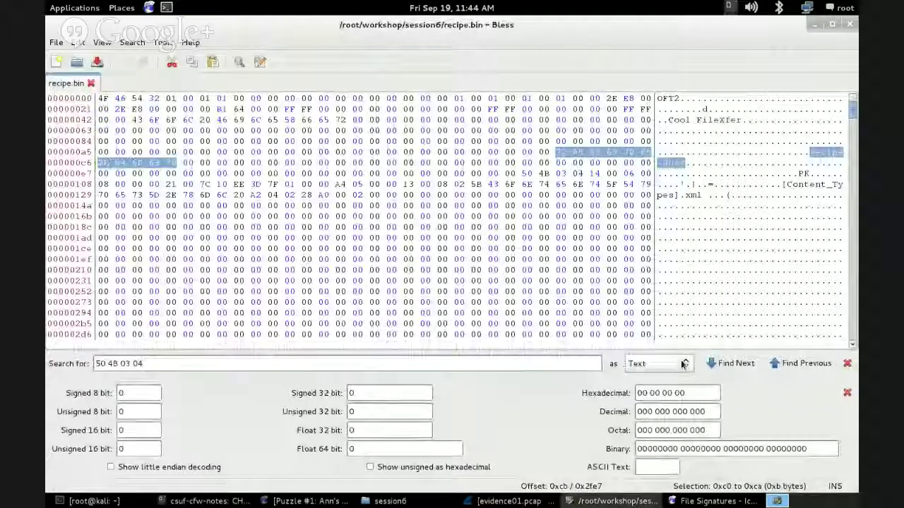
left_click(656, 363)
left_click(670, 300)
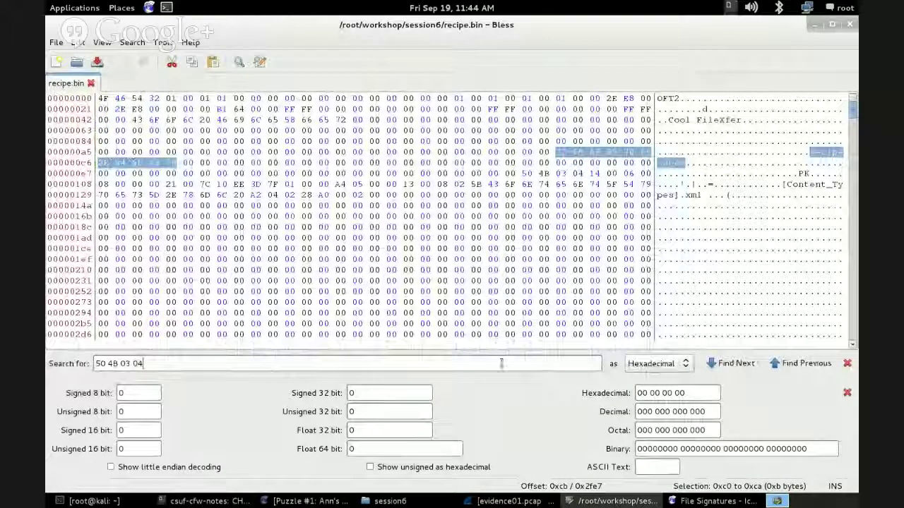
key("Return")
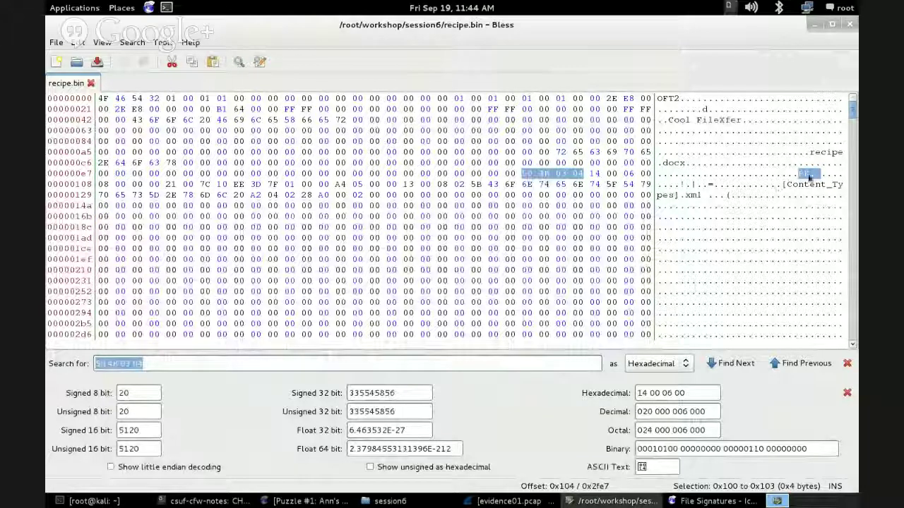
Delete all bytes before the 50 4B 03 04 header so the file starts with it
left_click(534, 177)
left_click_drag(520, 177, 99, 98)
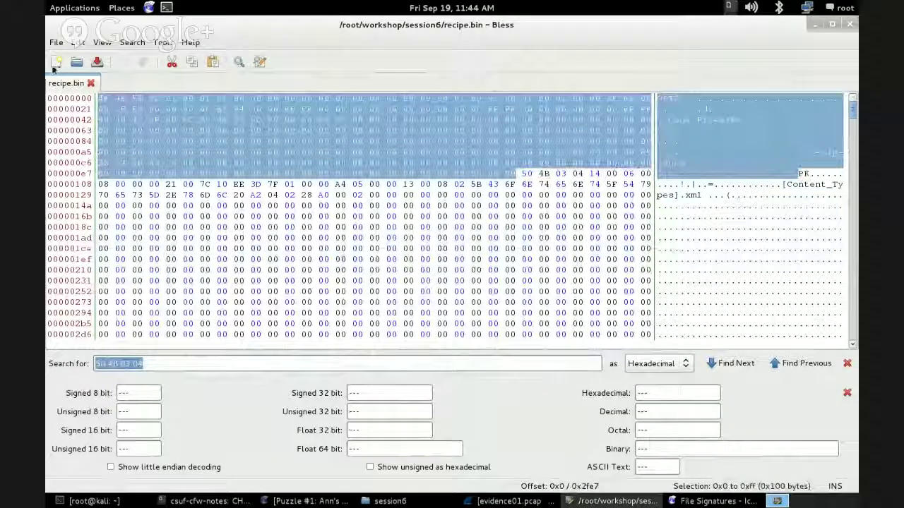
key("Delete")
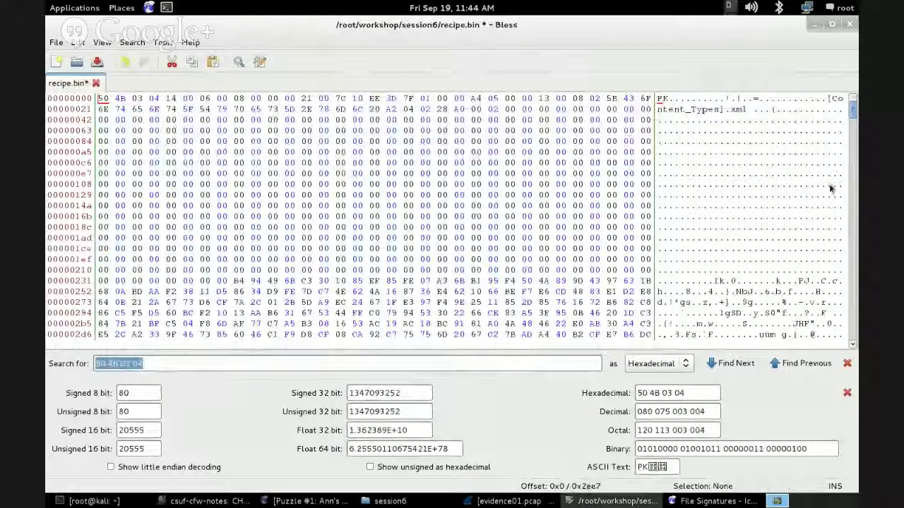
left_click_drag(851, 123, 852, 347)
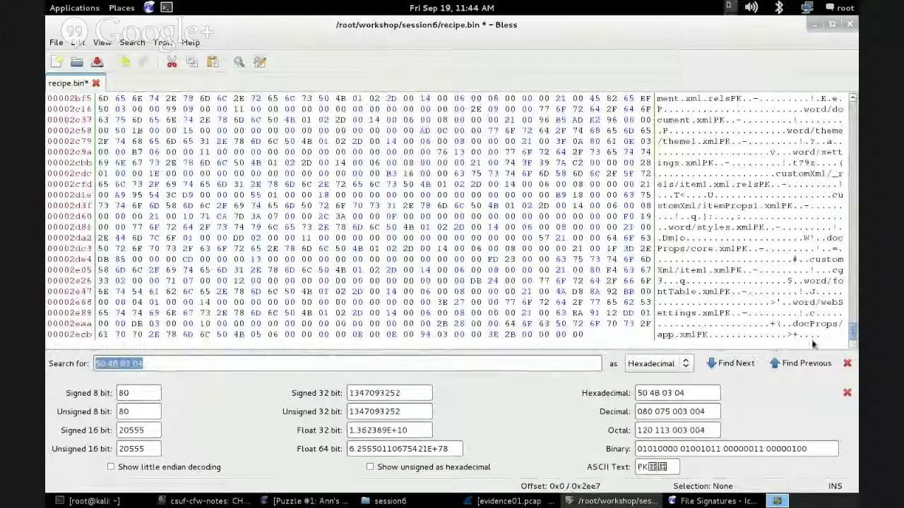
Select the file's last seven bytes, then highlight the 50 4B 05 06 trailer on File Signatures
left_click_drag(592, 335, 485, 339)
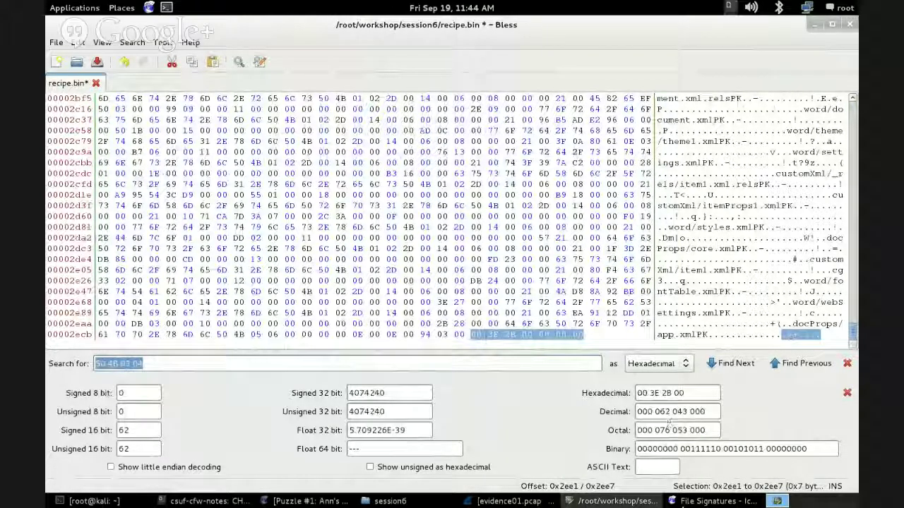
key("alt+Tab")
left_click_drag(412, 374, 473, 377)
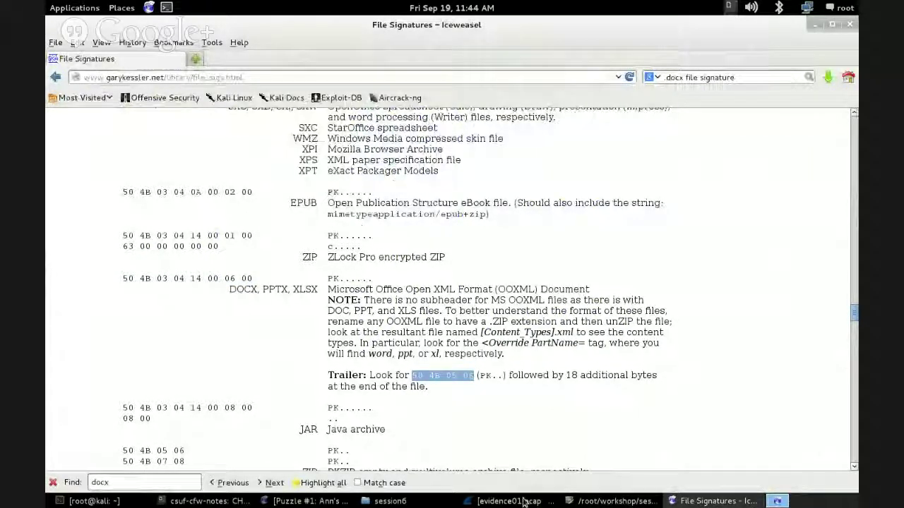
Select the 50 4B 05 06 trailer and the 18 trailing bytes, matching the File Signatures note
left_click(612, 500)
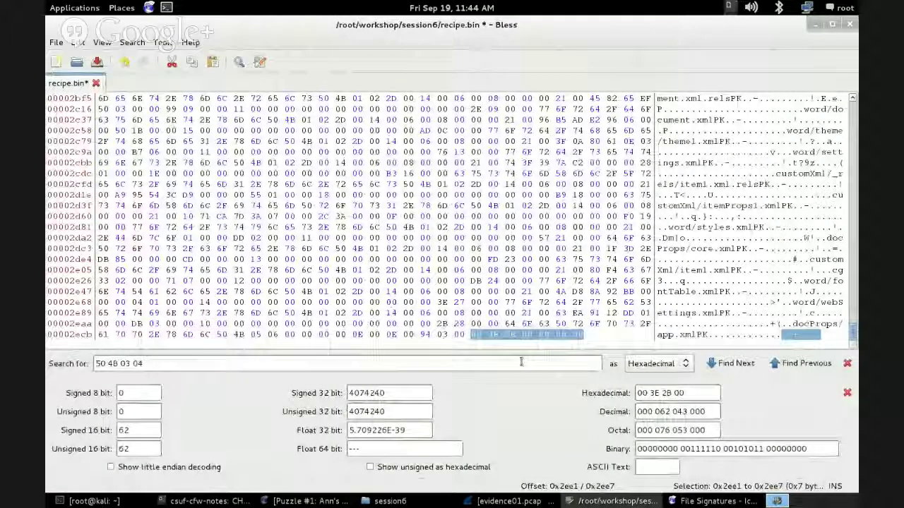
left_click_drag(222, 334, 271, 334)
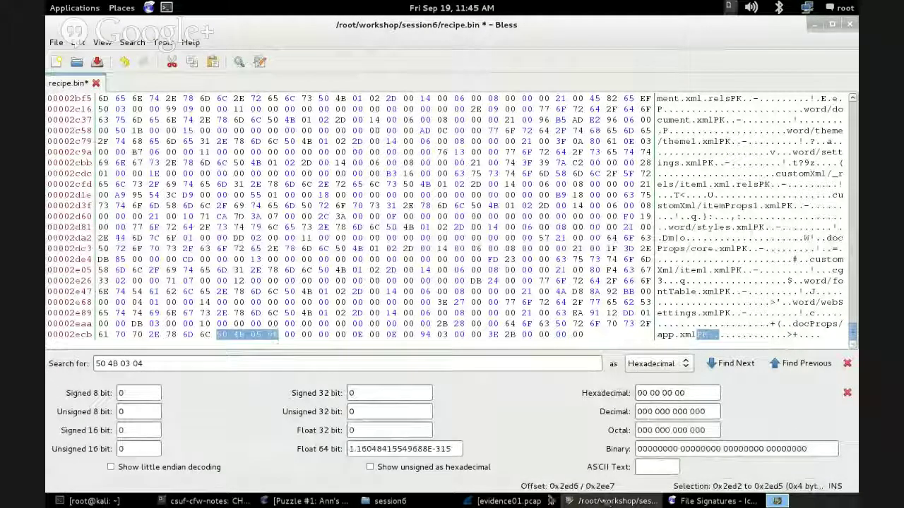
left_click(713, 501)
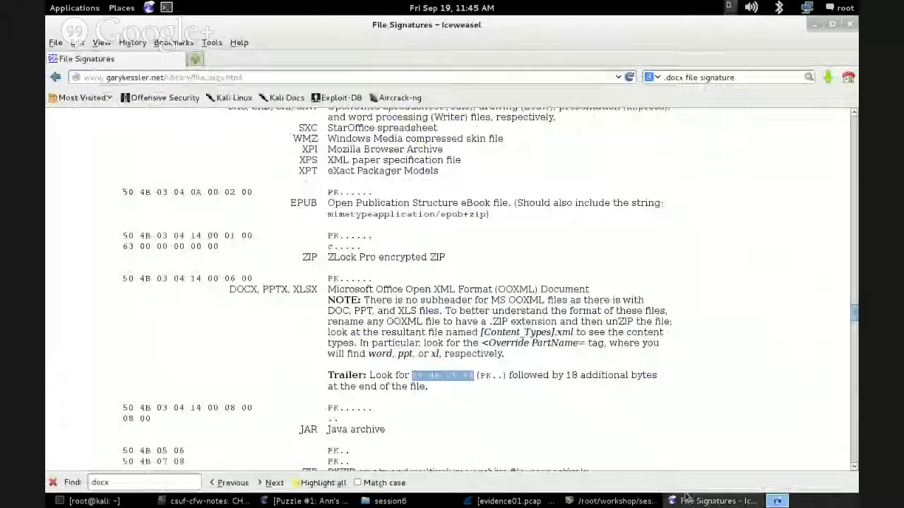
triple_click(564, 375)
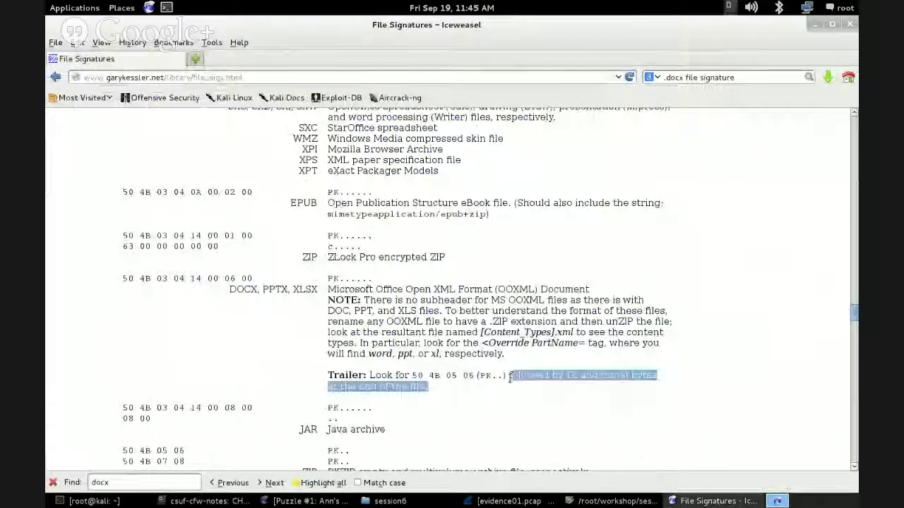
left_click(614, 500)
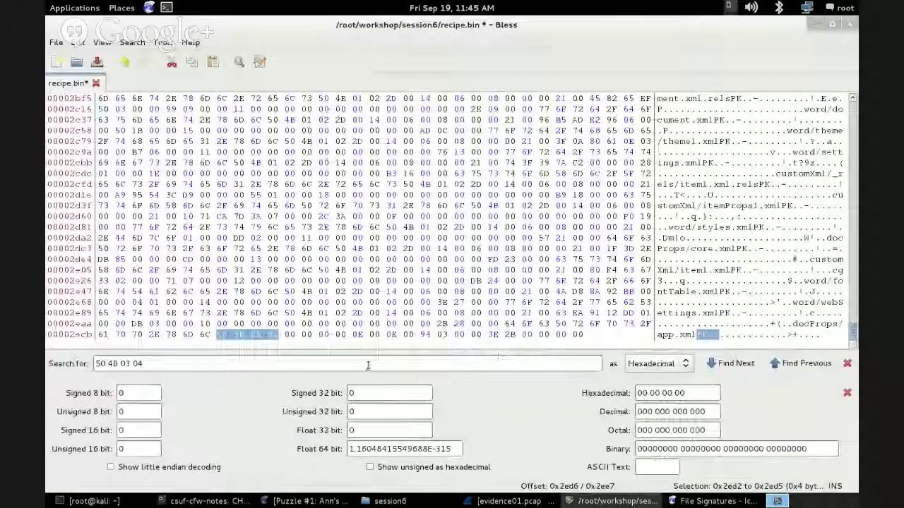
left_click_drag(285, 334, 578, 335)
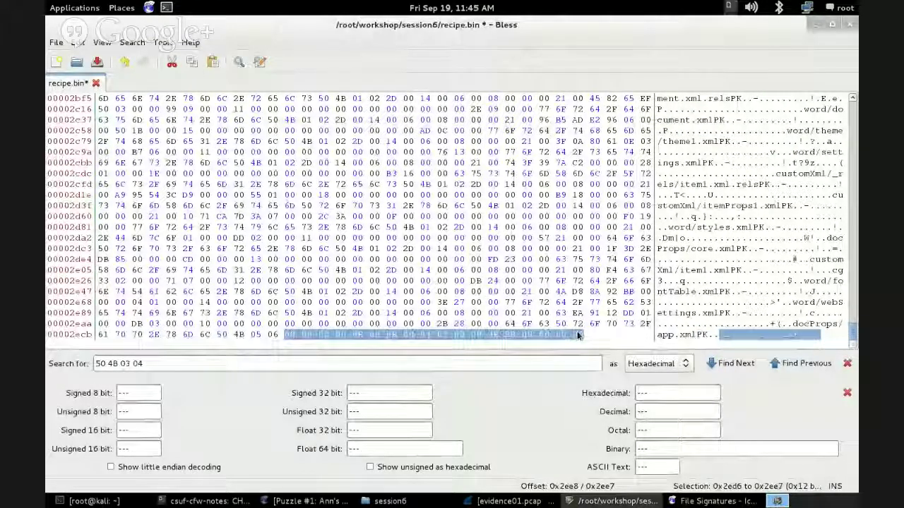
left_click(527, 216)
scroll(527, 216, "up", 15)
Save the trimmed bytes as recipe.docx on the Desktop after the not-enough-space error, and close Bless
left_click(56, 42)
left_click(57, 83)
left_click(526, 319)
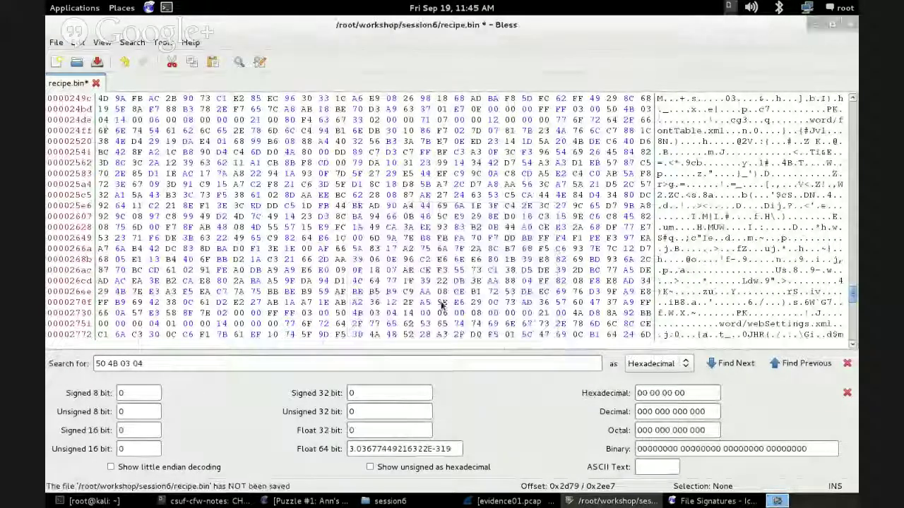
left_click(56, 42)
left_click(84, 107)
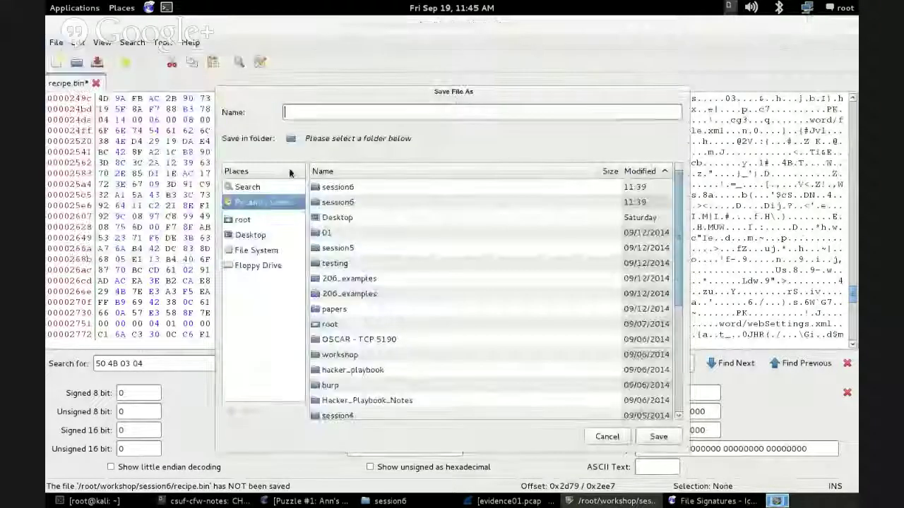
left_click(250, 235)
type("recipe.docx")
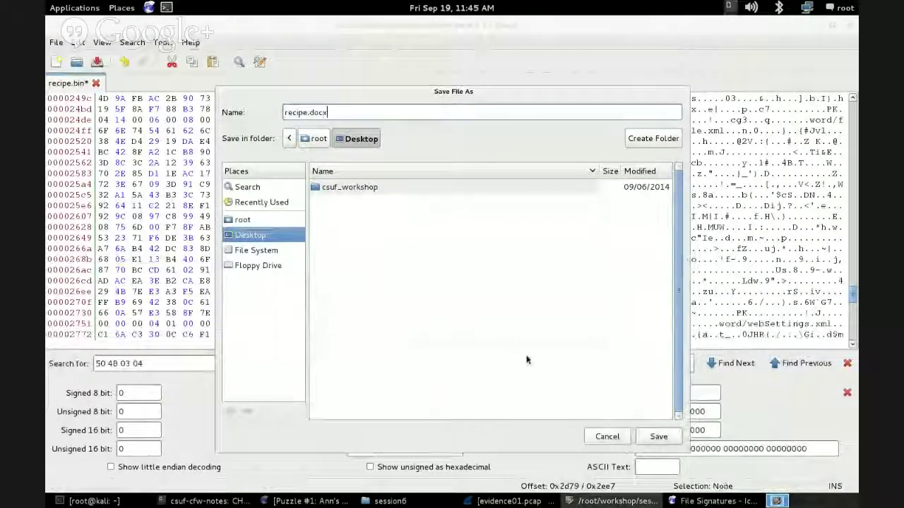
left_click(657, 435)
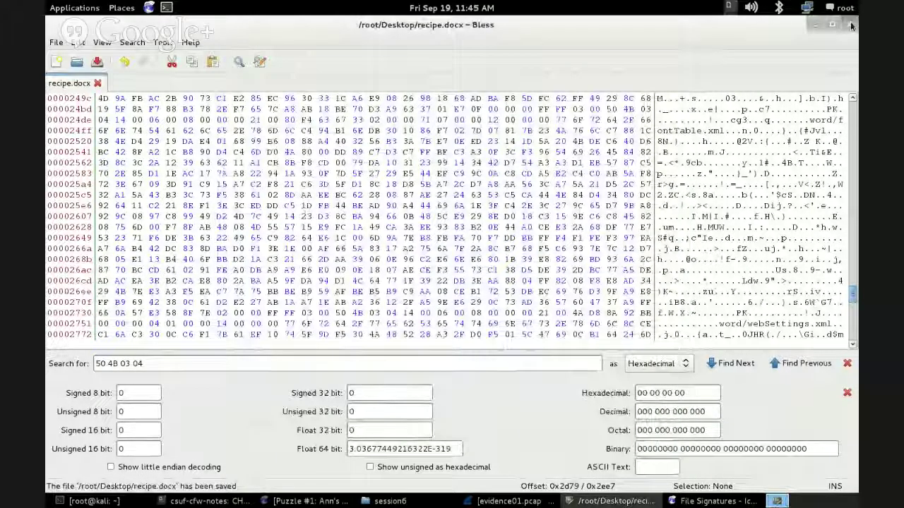
left_click(849, 24)
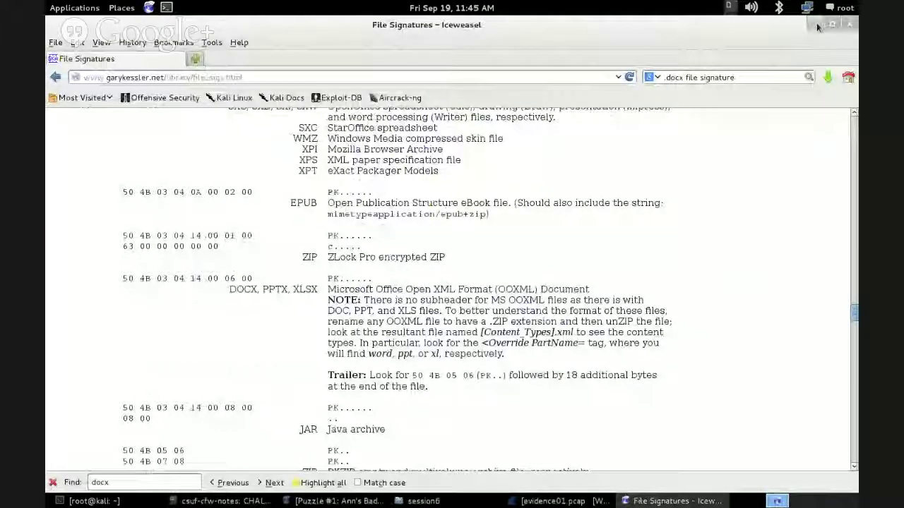
Minimize the browser, notes and session6 file manager windows to reveal the desktop
left_click(811, 25)
left_click(812, 21)
left_click(758, 130)
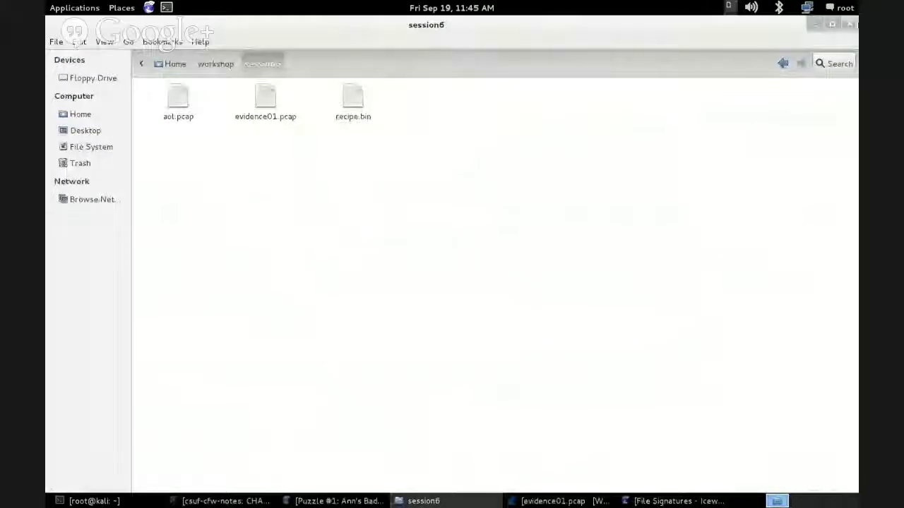
left_click(818, 24)
Open recipe.docx in LibreOffice Writer, check the Recipe for Disaster text, then minimize it
double_click(95, 189)
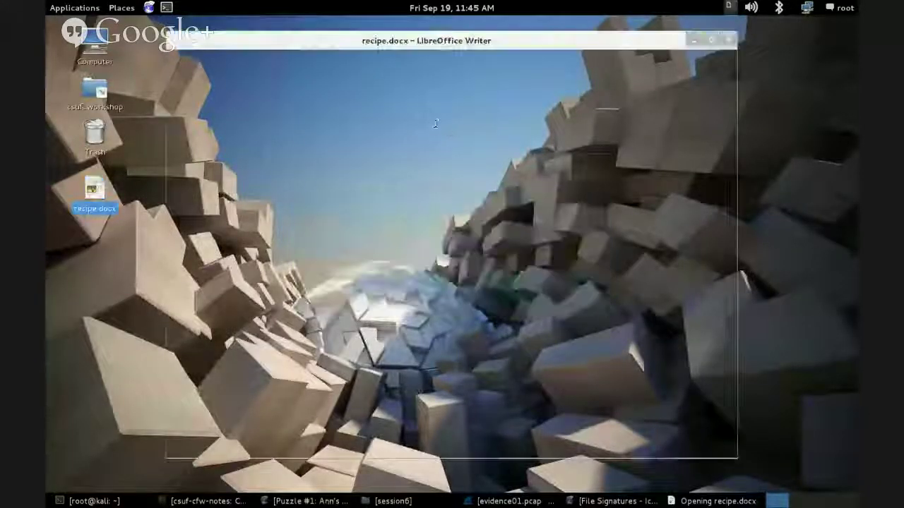
key("ctrl+a")
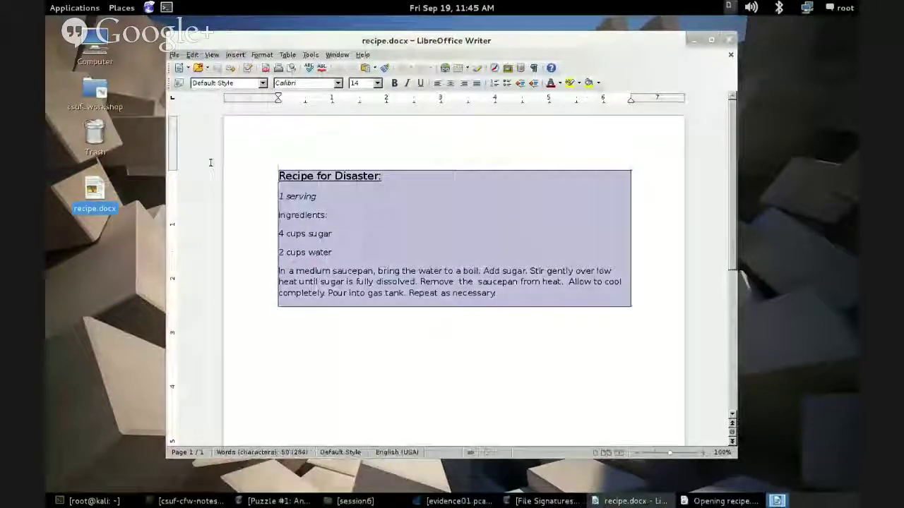
left_click(553, 309)
left_click(694, 40)
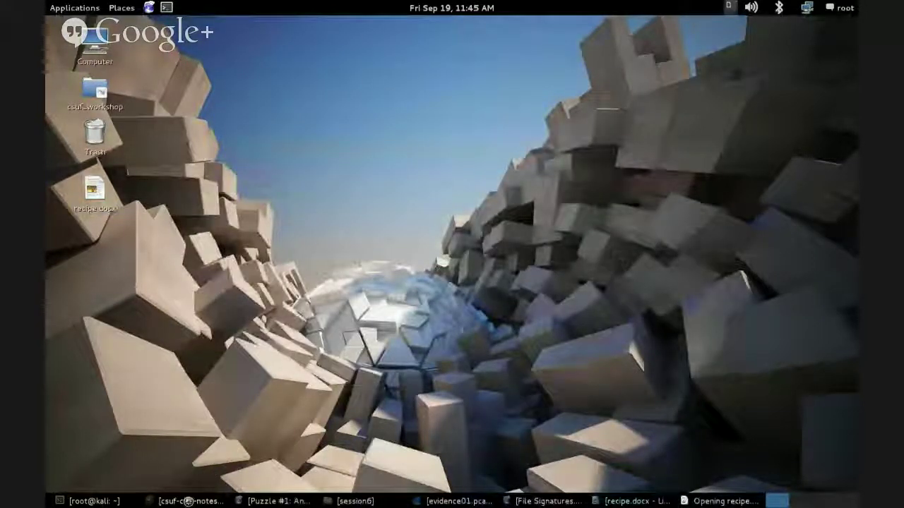
Add a blank answer line under question 5 in the challenge notes
left_click(187, 500)
left_click(580, 339)
left_click(507, 423)
key("Return")
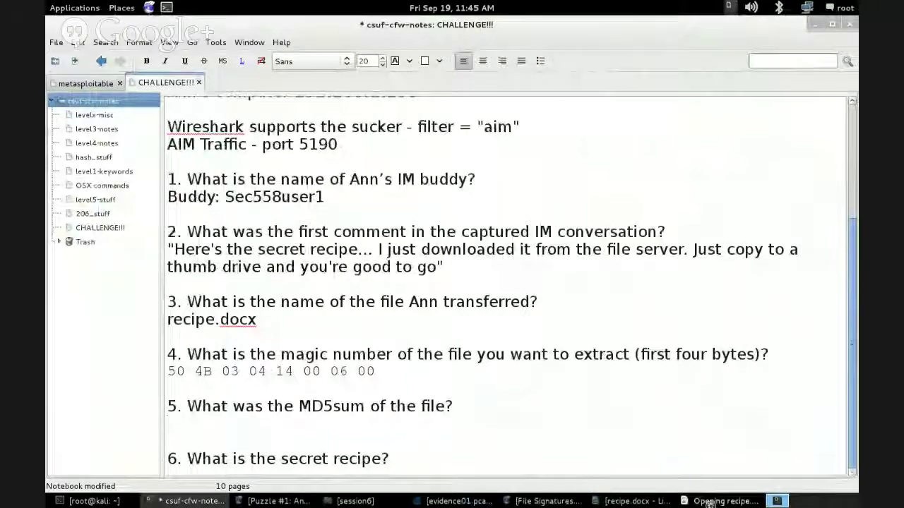
left_click(448, 504)
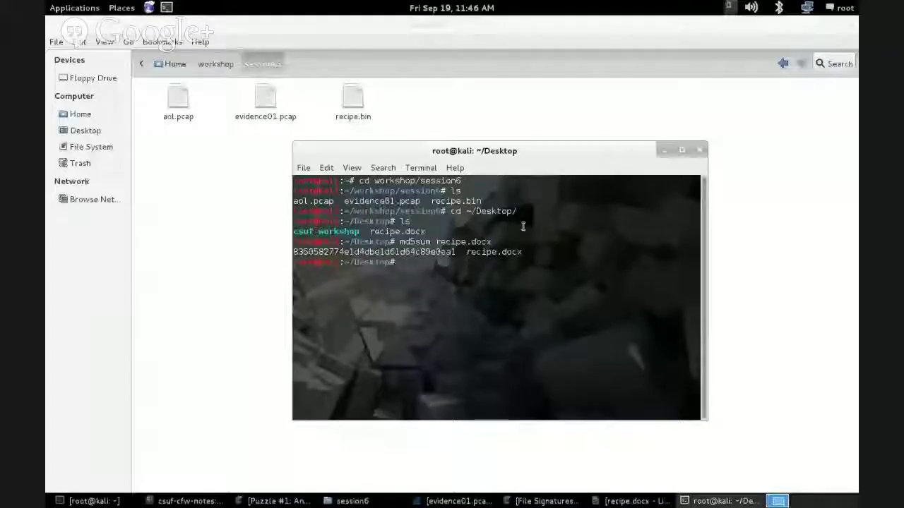
left_click_drag(522, 252, 293, 252)
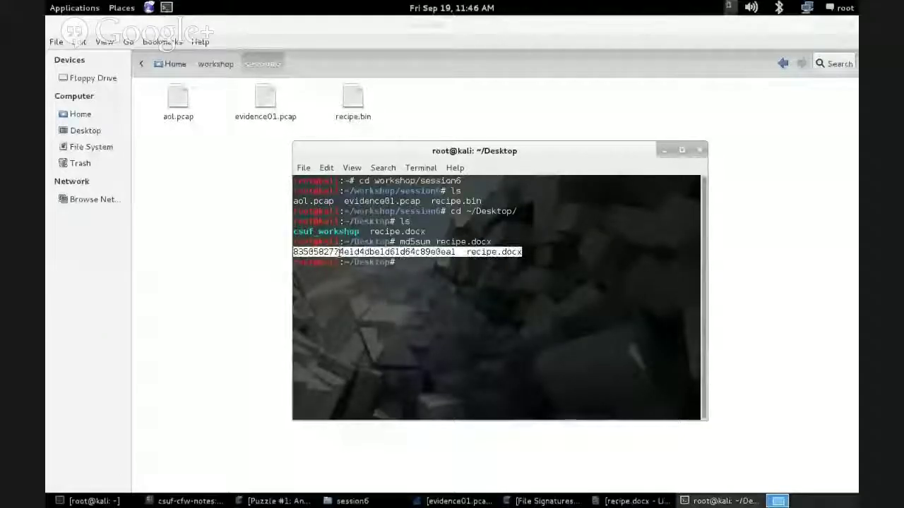
right_click(339, 256)
left_click(375, 318)
left_click(413, 323)
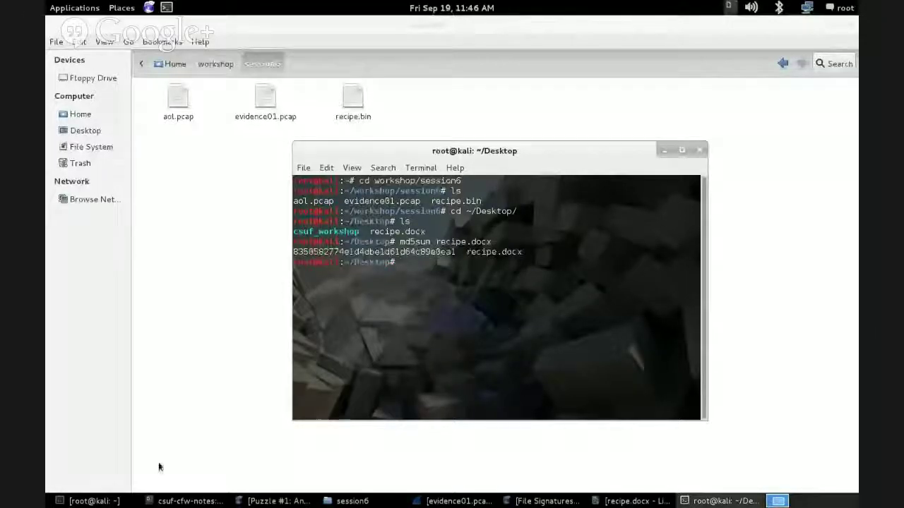
left_click(183, 501)
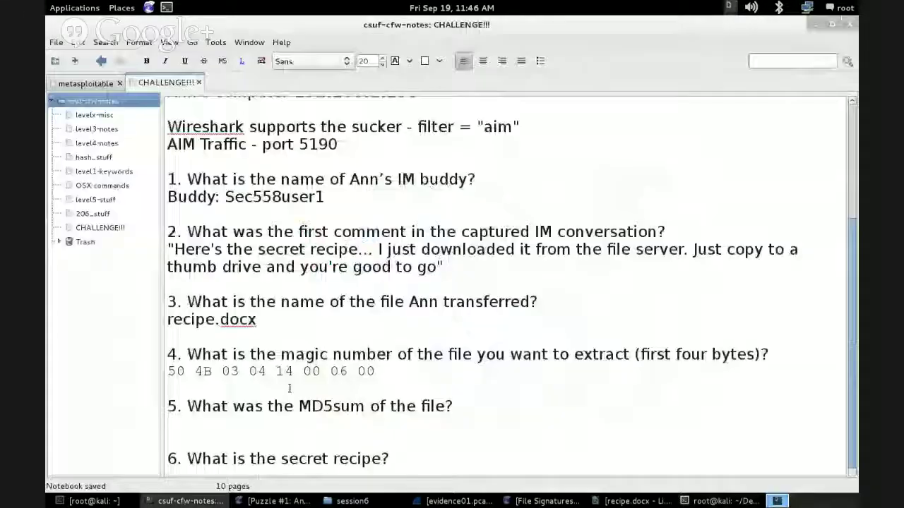
key("ctrl+v")
Bring the recipe document back and select its whole text
key("Down")
key("Down")
key("Down")
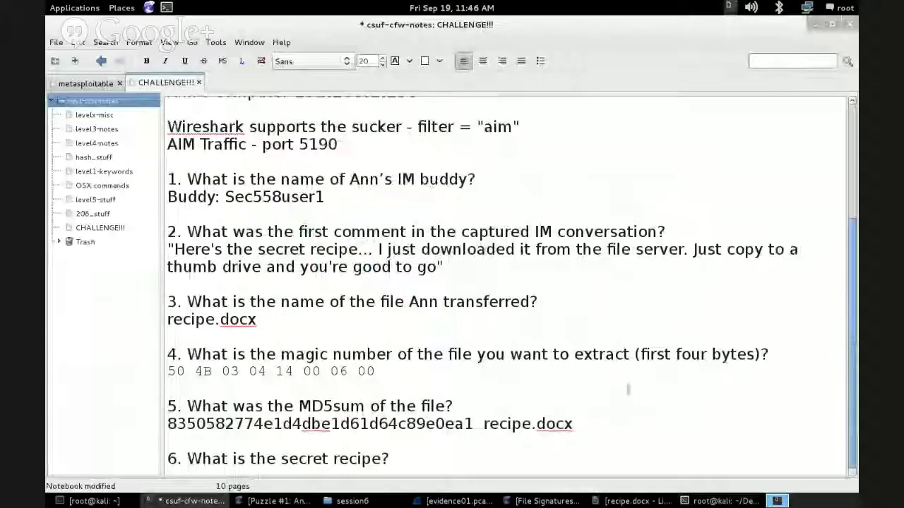
left_click(627, 501)
left_click_drag(421, 334, 235, 151)
Review recipe lines like '4 cups sugar', 'Pour into gas tank.' and 'Repeat as necessary.'
left_click(521, 348)
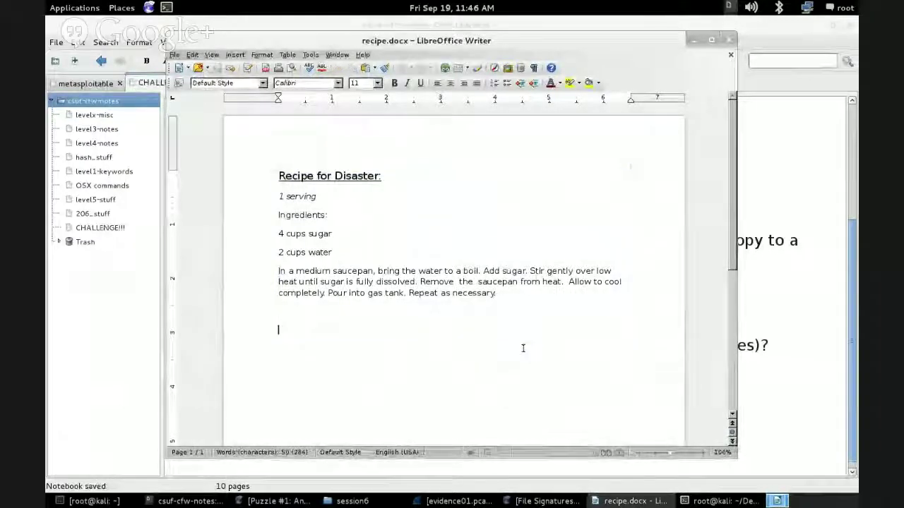
left_click_drag(521, 348, 278, 173)
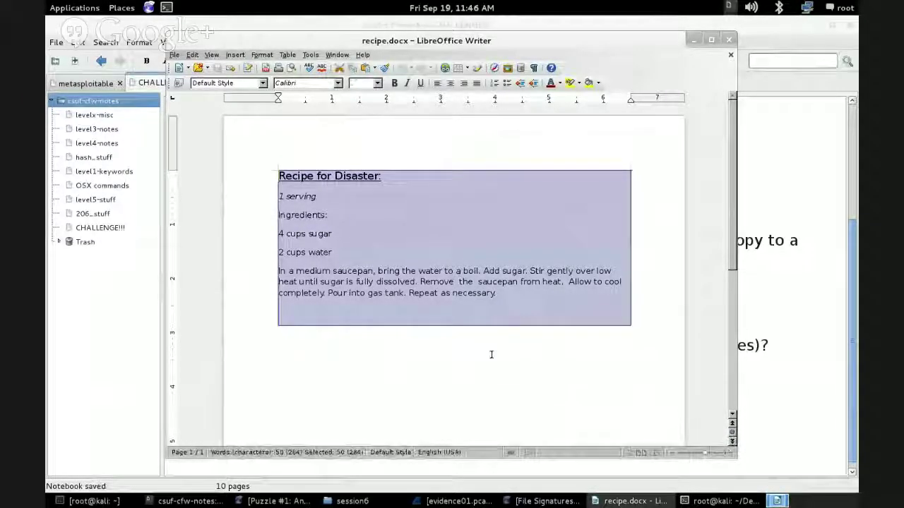
left_click(490, 353)
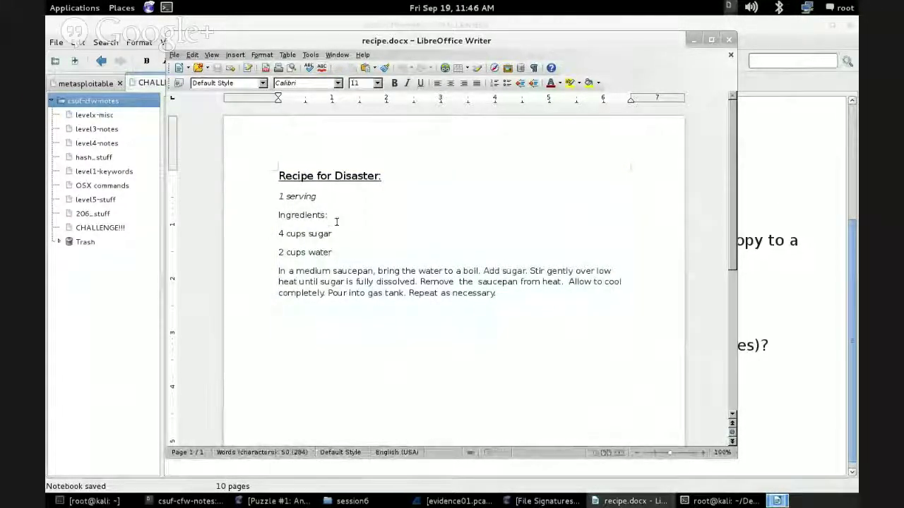
left_click_drag(333, 234, 272, 236)
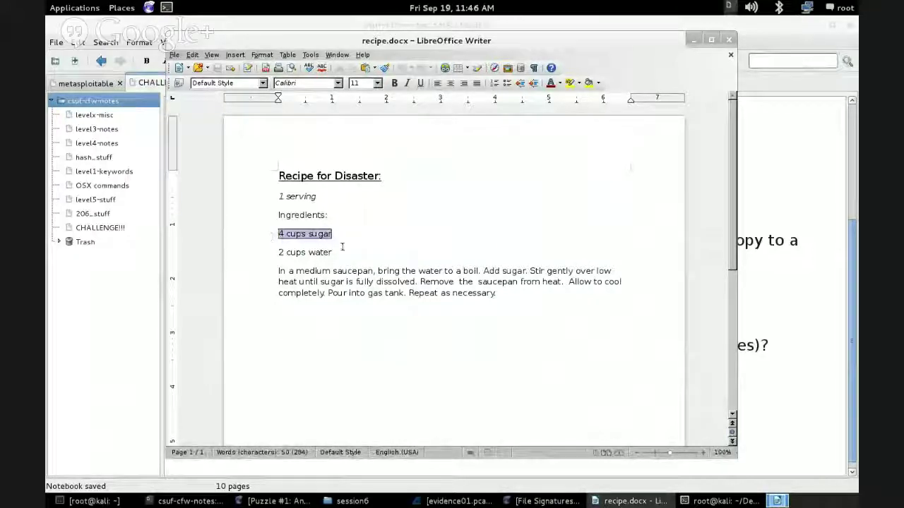
left_click_drag(333, 252, 283, 252)
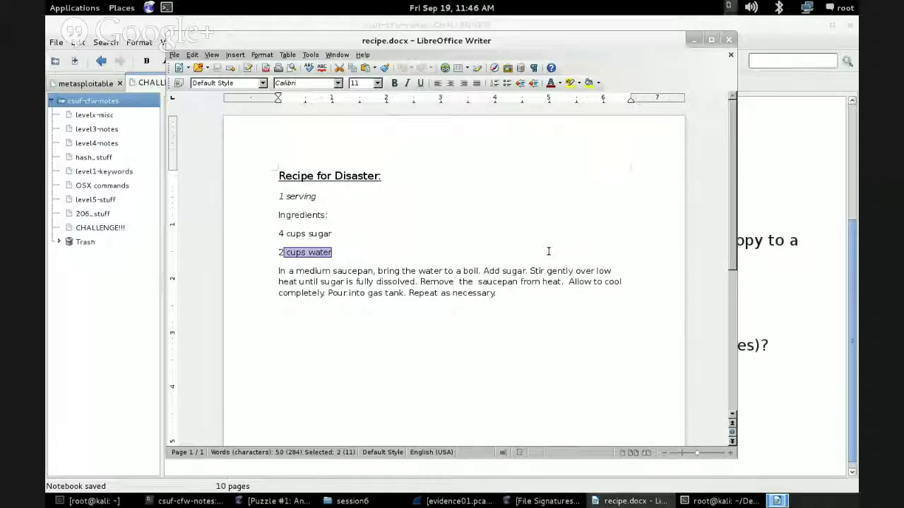
left_click_drag(405, 292, 329, 294)
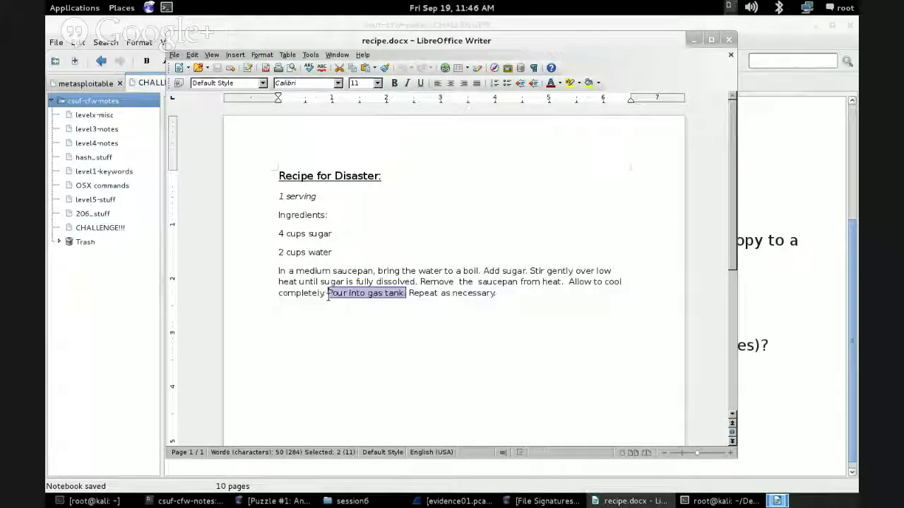
left_click(511, 294)
left_click_drag(511, 294, 408, 293)
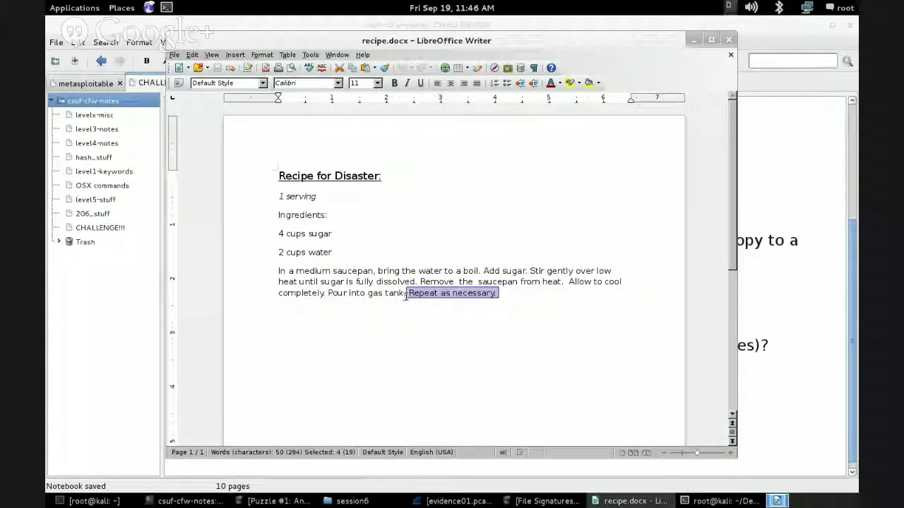
left_click(471, 342)
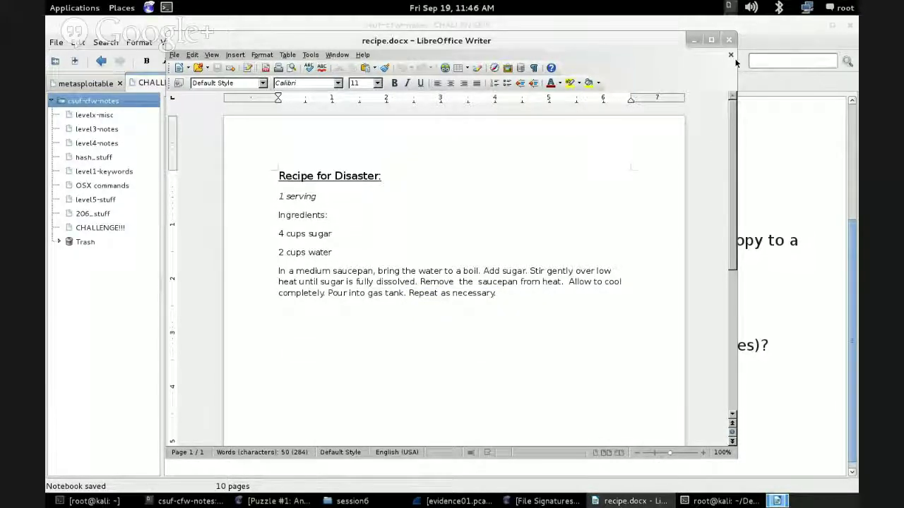
Close the recipe document and bring the session6 folder up in the file manager
left_click_drag(423, 373, 353, 232)
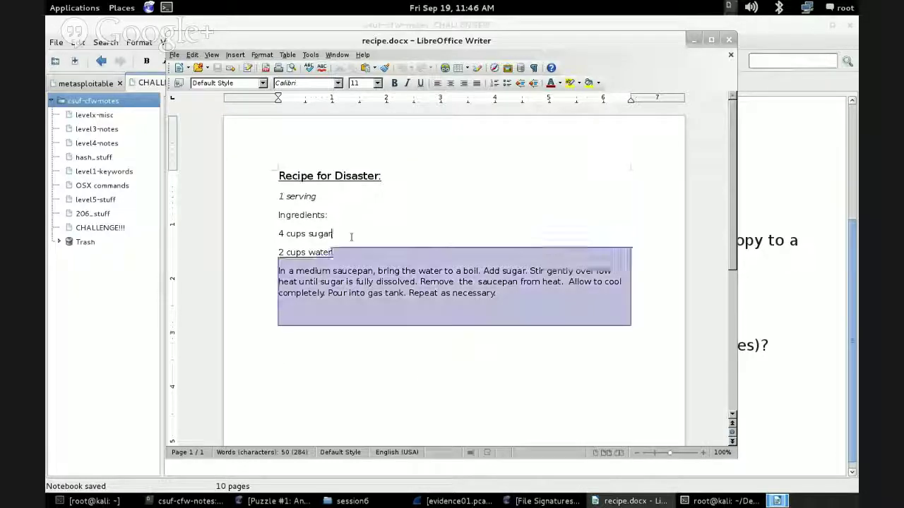
left_click_drag(411, 403, 257, 154)
left_click(567, 337)
scroll(626, 306, "down", 4)
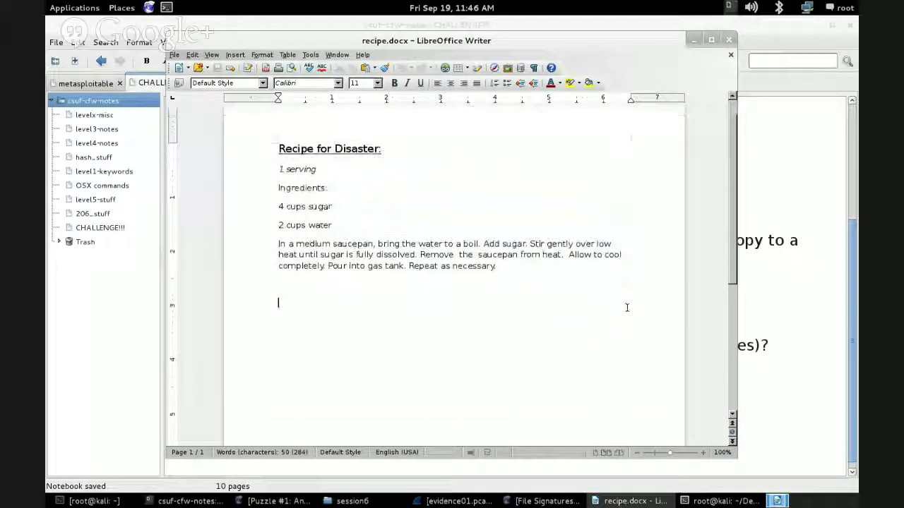
left_click(728, 39)
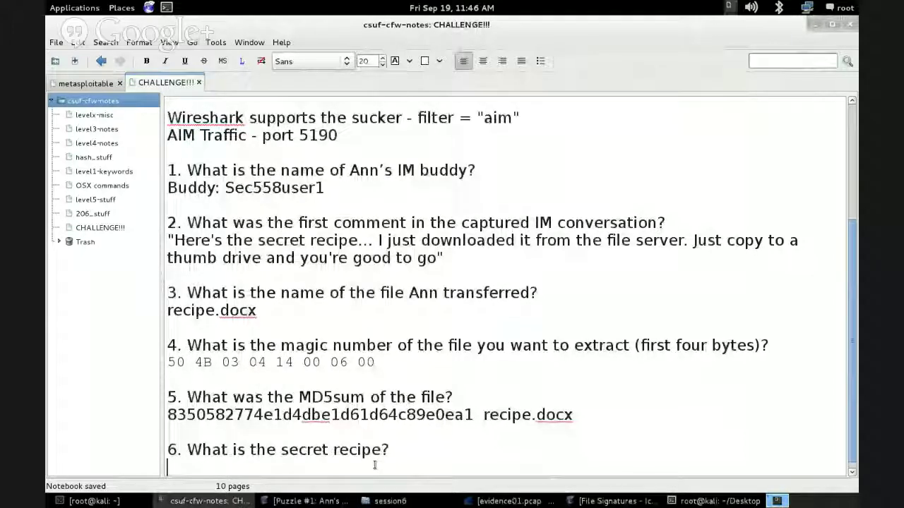
left_click(416, 500)
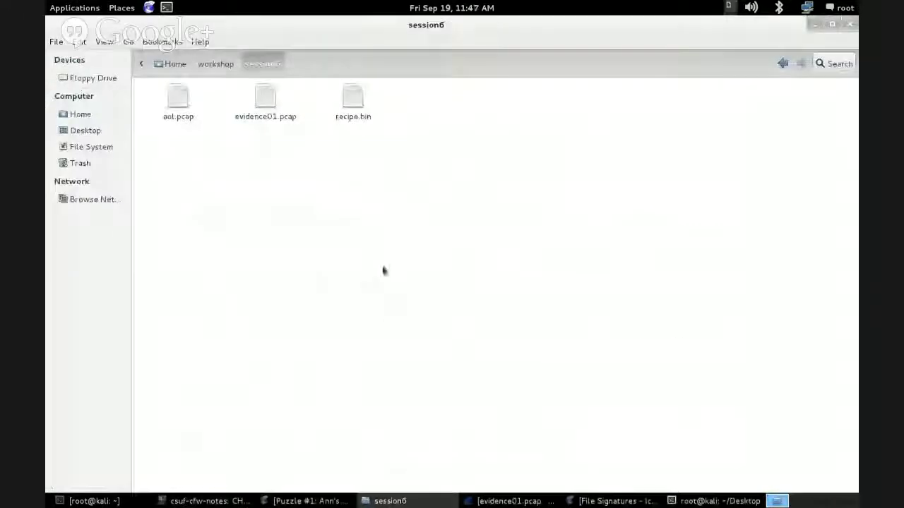
Copy all text from the Desktop's recipe.docx and paste it under question 6 in the notes
left_click(79, 130)
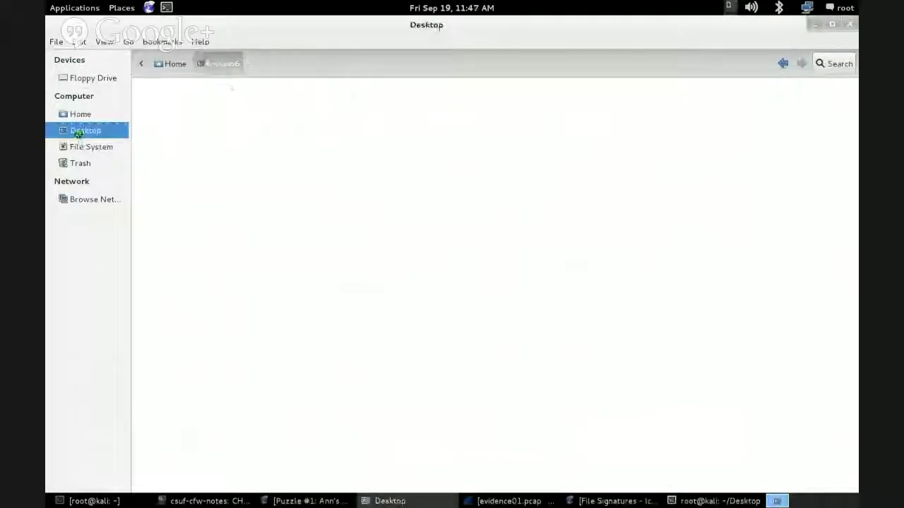
double_click(265, 98)
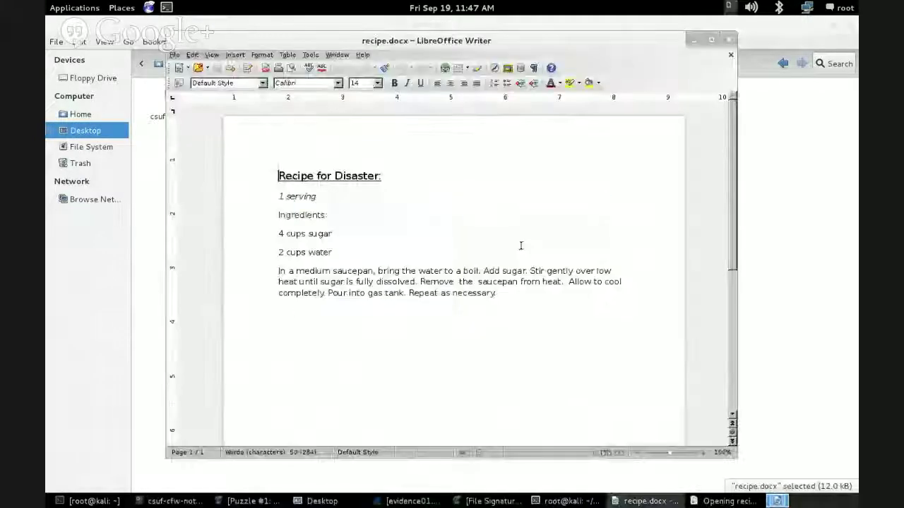
key("ctrl+a")
key("ctrl+c")
left_click(155, 502)
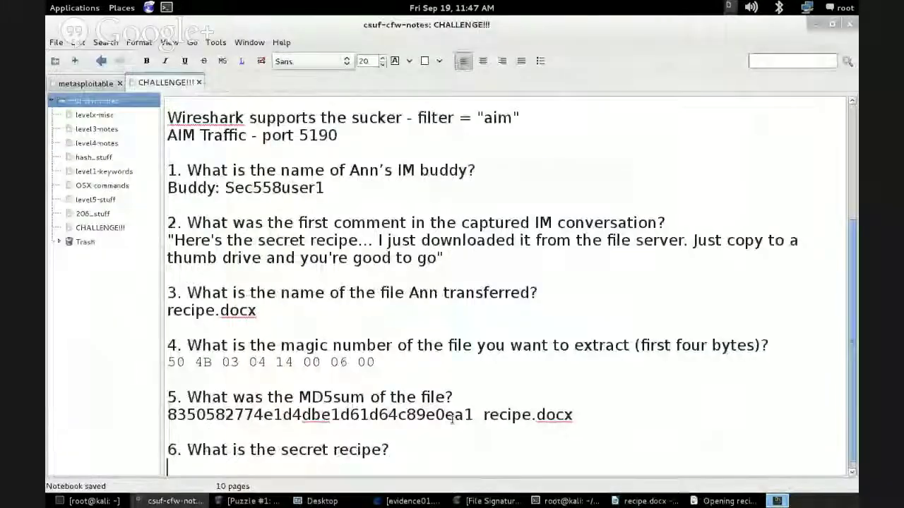
key("ctrl+v")
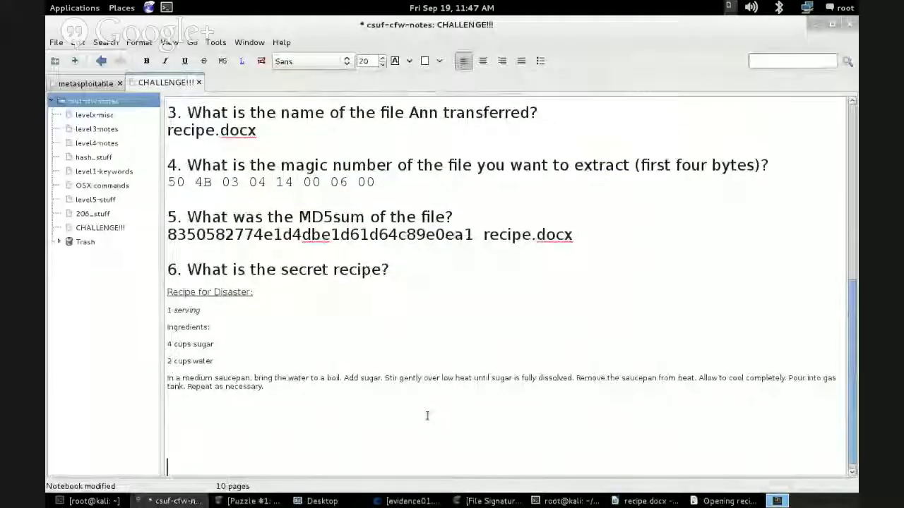
Remove the extra blank lines below the recipe and save the notebook
key("shift+Up")
key("shift+Up")
key("shift+Up")
key("shift+Up")
key("shift+Up")
key("shift+Up")
key("BackSpace")
key("ctrl+s")
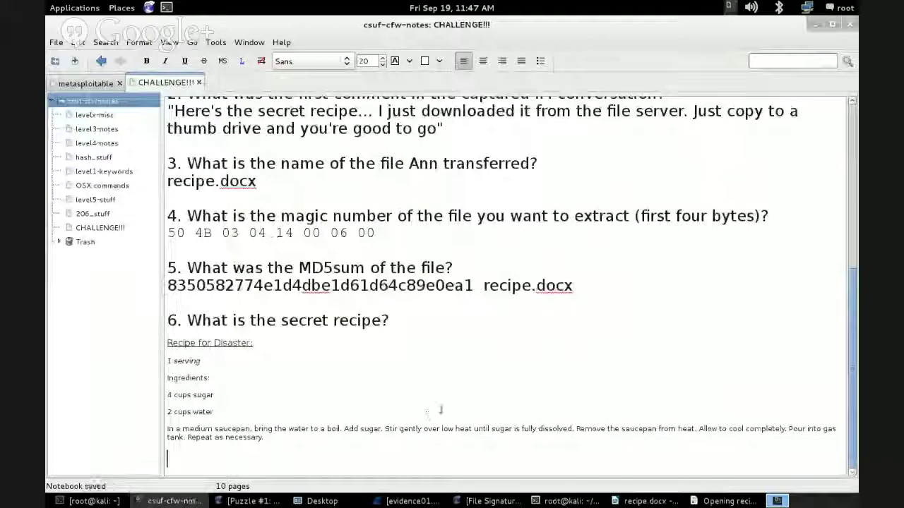
key("ctrl+Home")
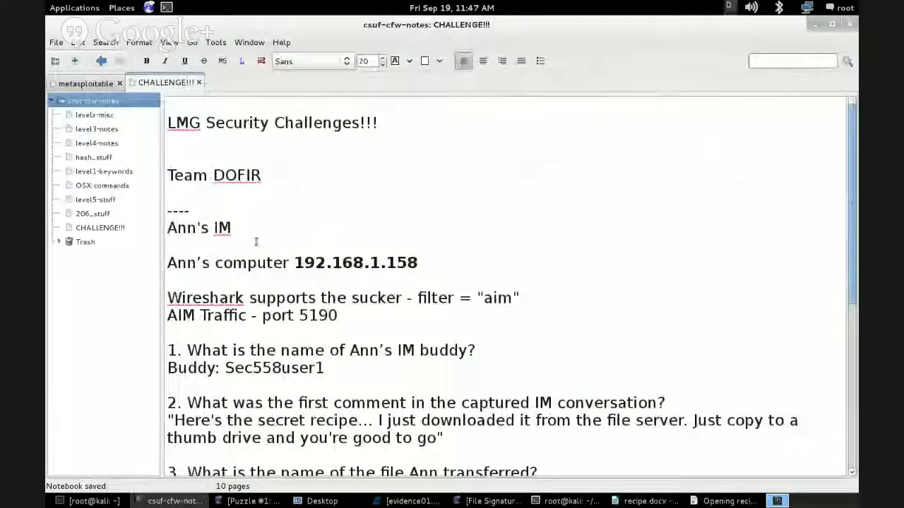
left_click_drag(254, 236, 140, 215)
scroll(464, 253, "down", 5)
Add a ---- separator line after the recipe, dropping the pasted Ann's IM line
key("ctrl+End")
key("ctrl+v")
key("ctrl+shift+Left")
key("ctrl+shift+Left")
key("ctrl+shift+Left")
key("BackSpace")
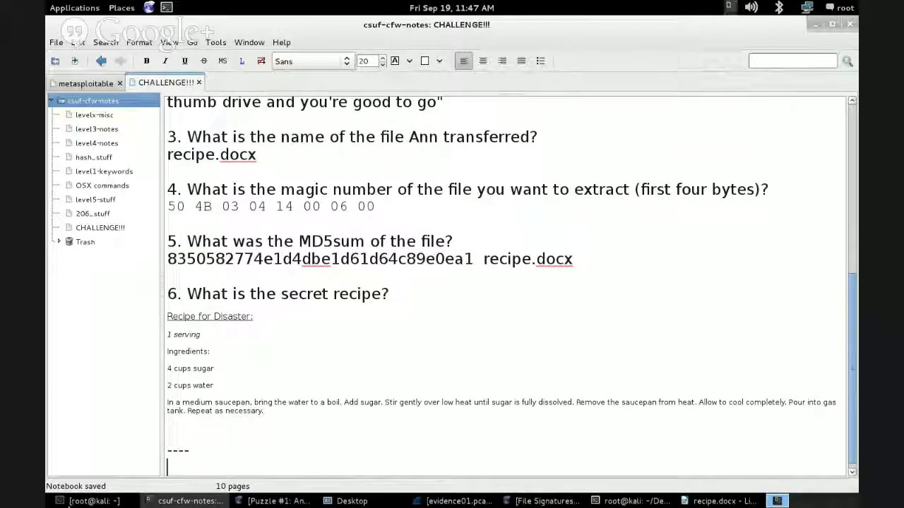
key("Return")
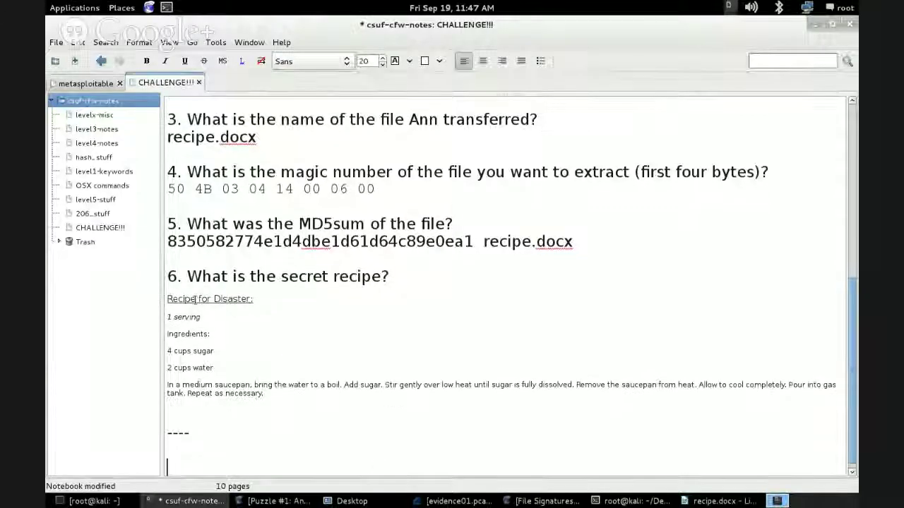
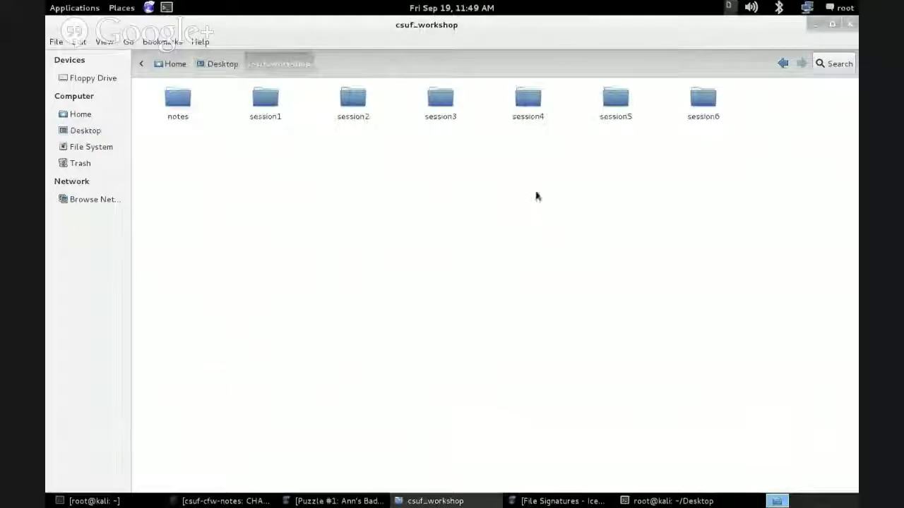
Open evidence01.pcap from the session6 folder in Wireshark, dismissing the Lua error message
double_click(696, 96)
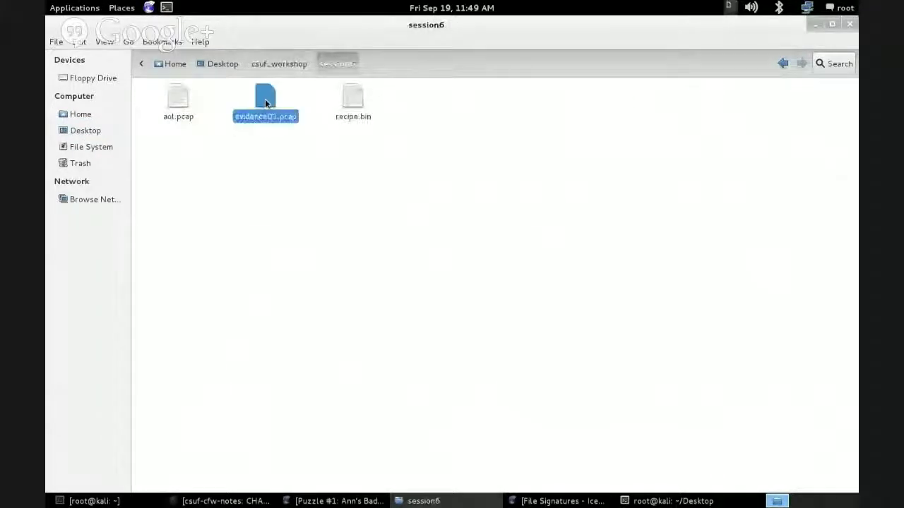
double_click(264, 99)
left_click(601, 283)
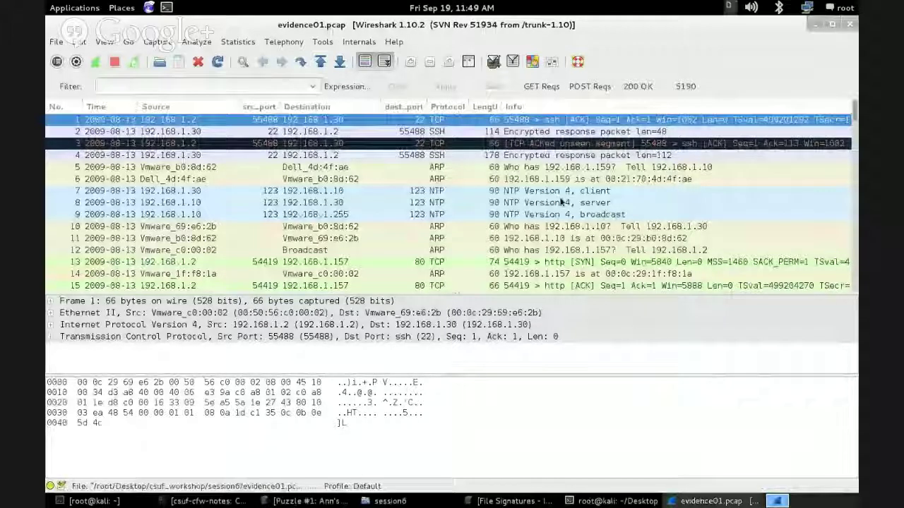
Filter to port 5190 traffic and read the TCP conversations of streams 5 and 4
scroll(561, 203, "down", 4)
left_click(685, 86)
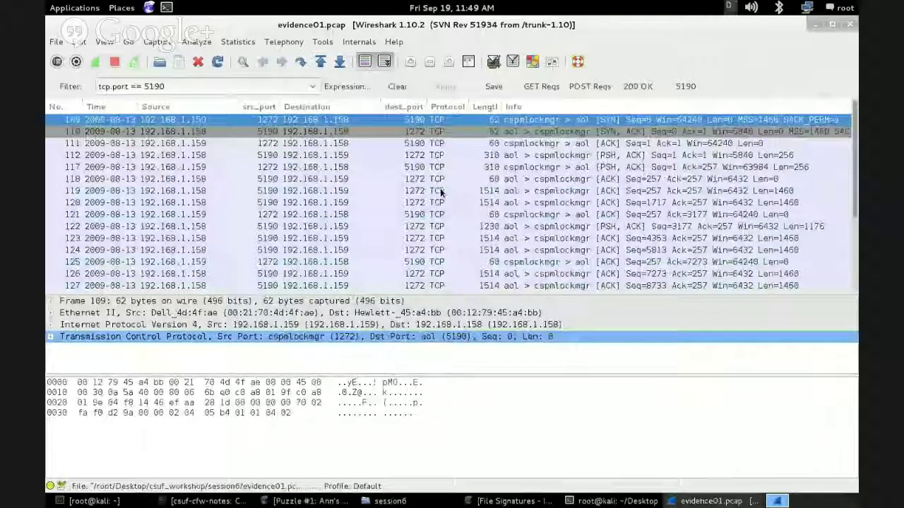
right_click(333, 119)
left_click(360, 316)
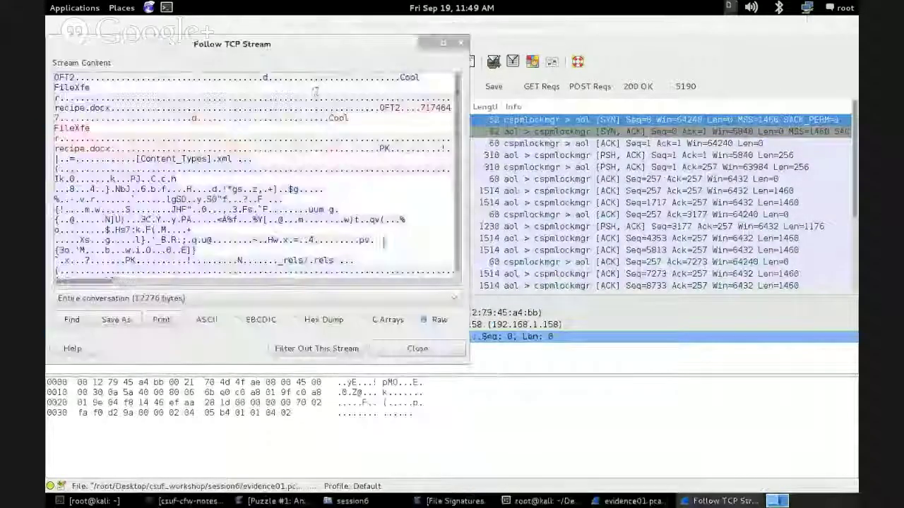
left_click_drag(282, 46, 409, 151)
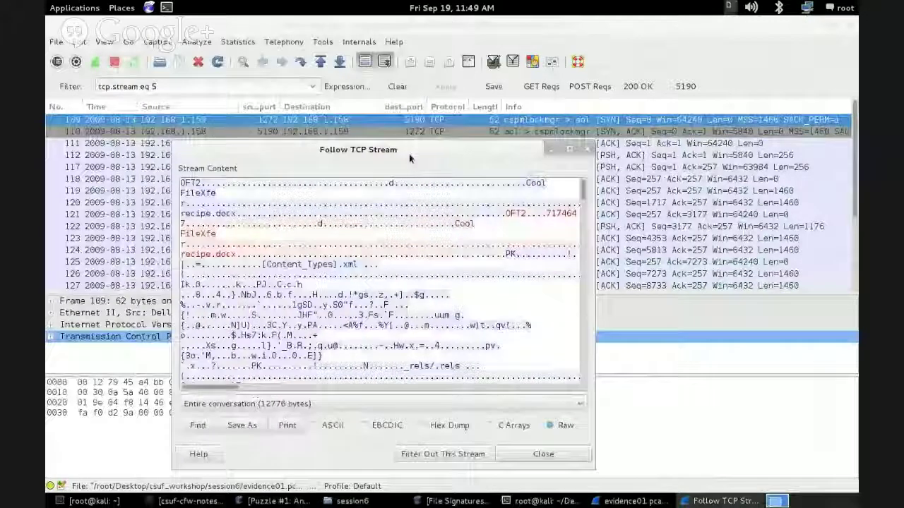
left_click(162, 87)
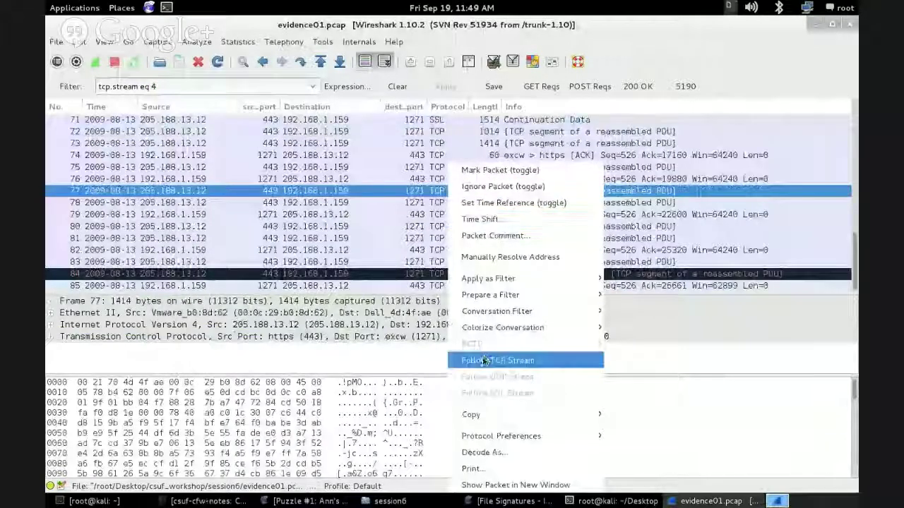
left_click(483, 355)
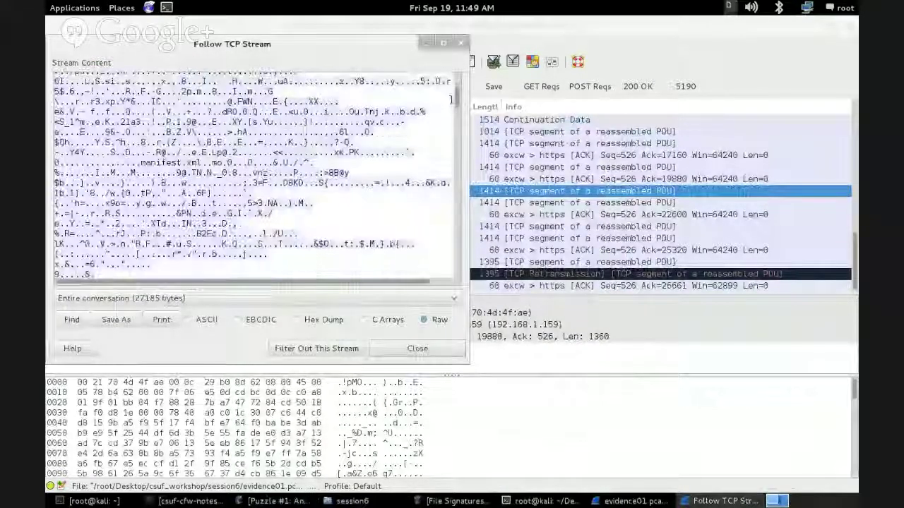
Apply the filter tcp.stream eq 3 and read that stream's conversation
left_click(227, 86)
key("BackSpace")
type("3")
key("Return")
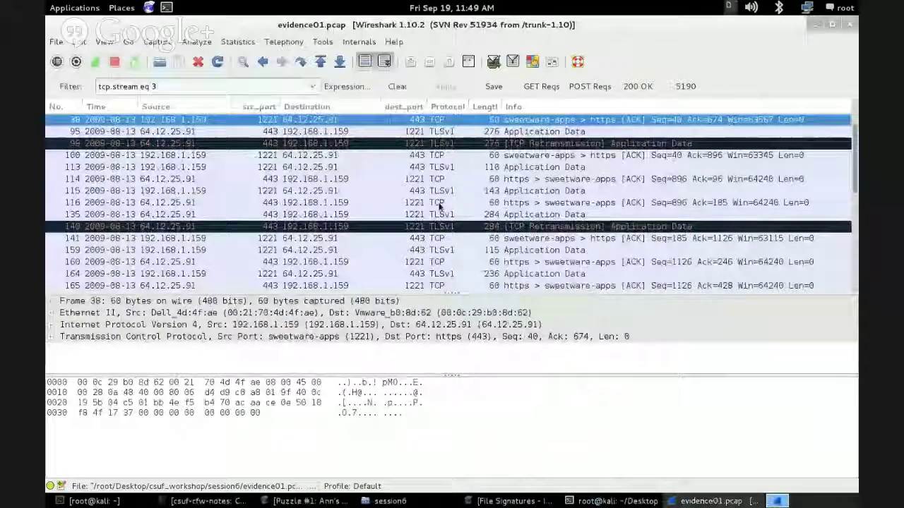
right_click(432, 191)
left_click(487, 358)
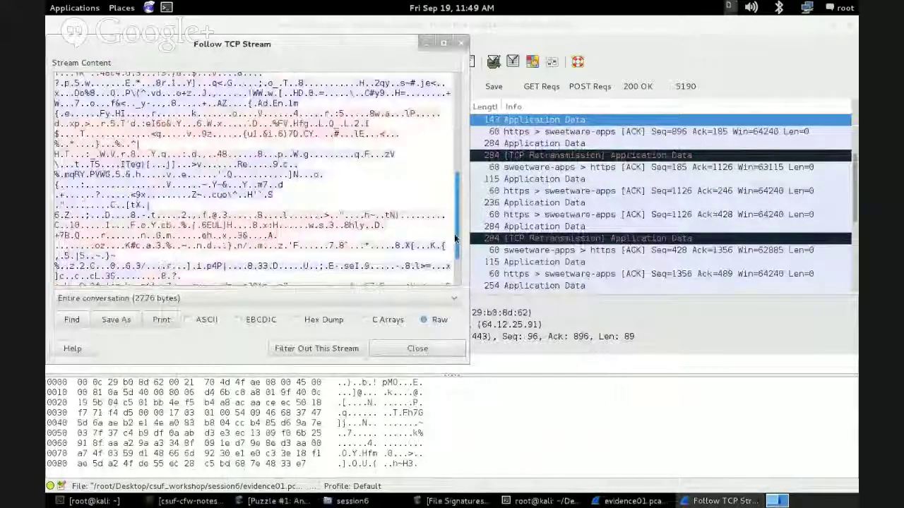
left_click(461, 43)
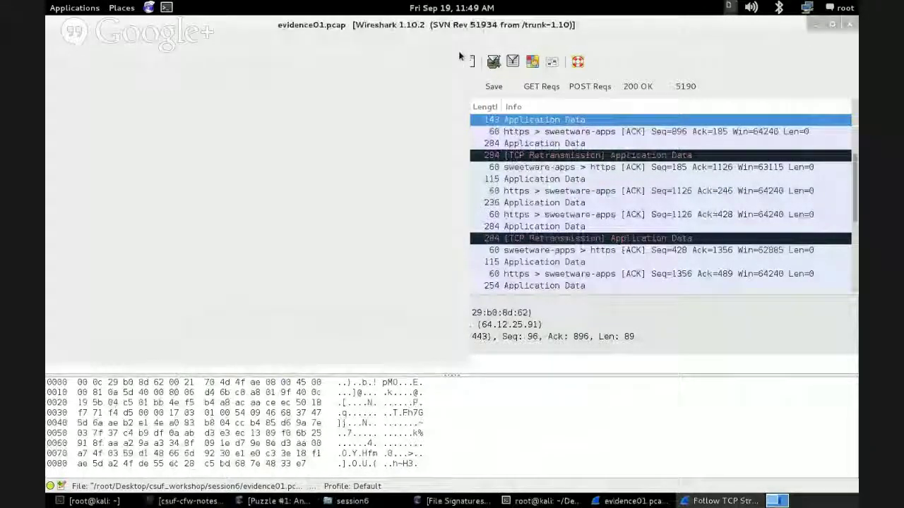
Apply the filter tcp.stream eq 2 and read that stream's conversation
left_click(240, 83)
key("BackSpace")
type("2")
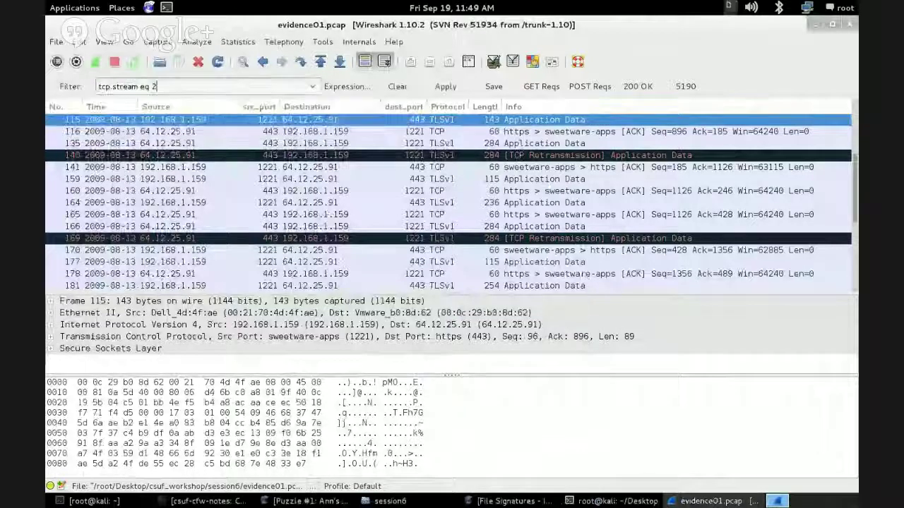
key("Return")
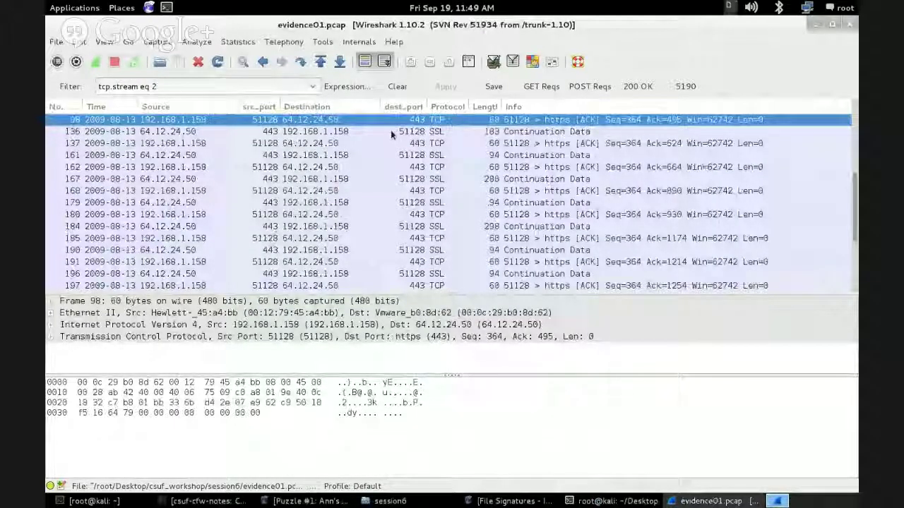
right_click(333, 131)
left_click(427, 293)
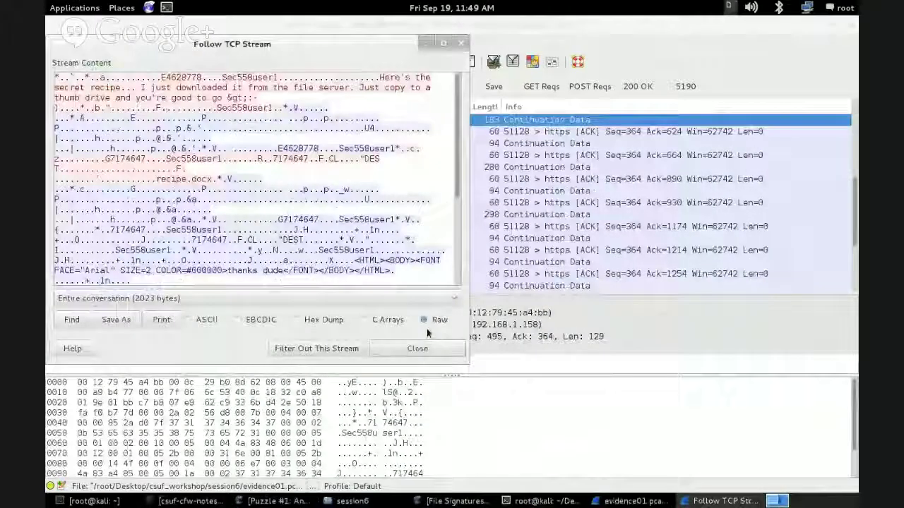
left_click(421, 348)
Decode stream 2's packets as AIM using Decode As
right_click(389, 133)
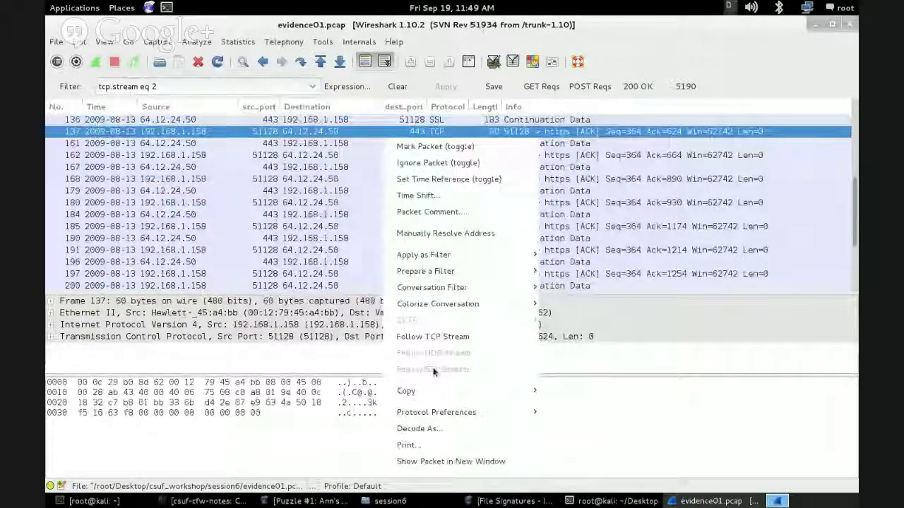
left_click(433, 434)
left_click(295, 165)
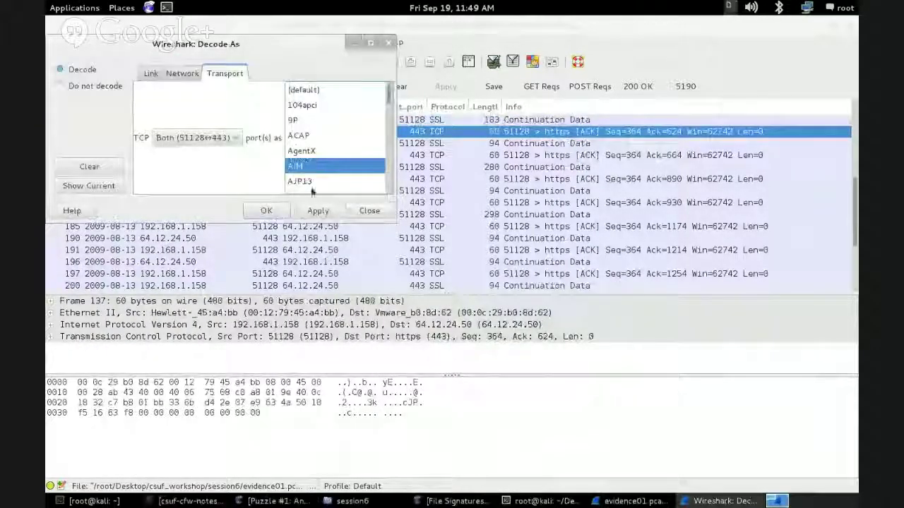
left_click(318, 210)
left_click(266, 211)
Follow the decoded AIM conversation from packet 167 full screen to read the recipe chat
right_click(450, 161)
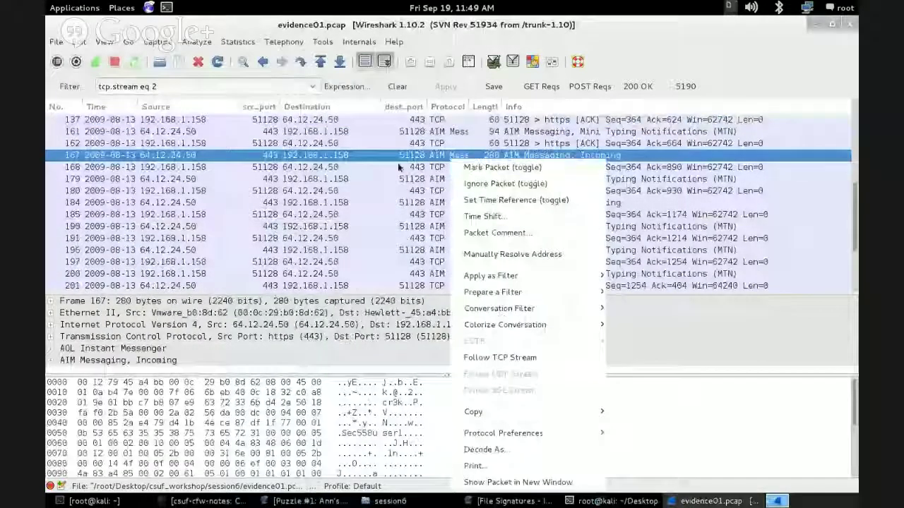
left_click(529, 357)
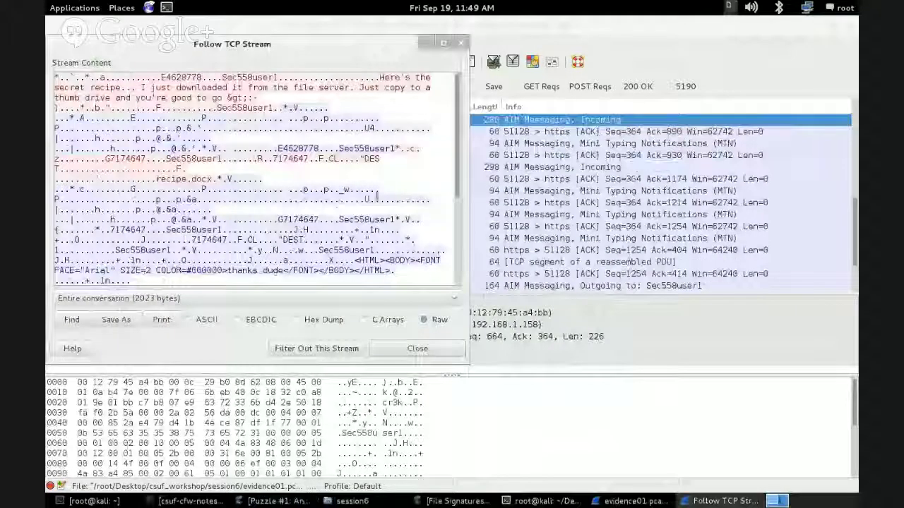
left_click(444, 43)
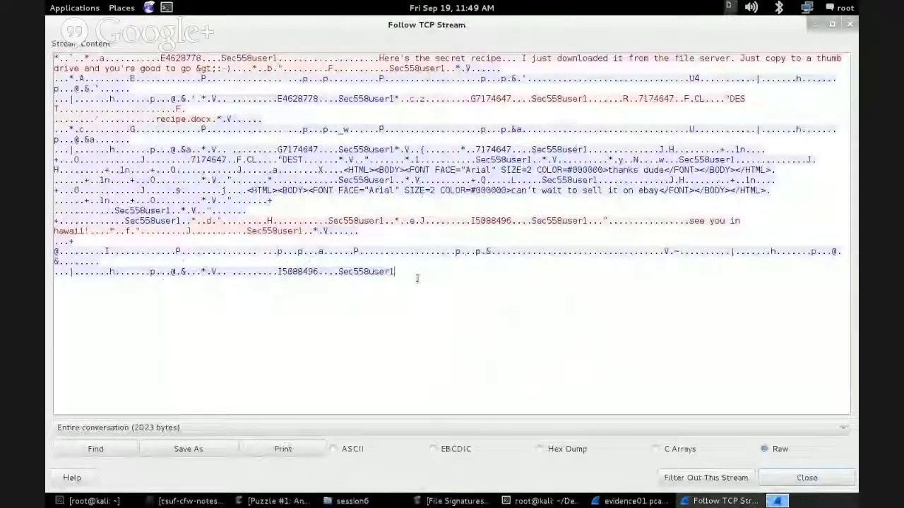
key("ctrl+a")
left_click(556, 345)
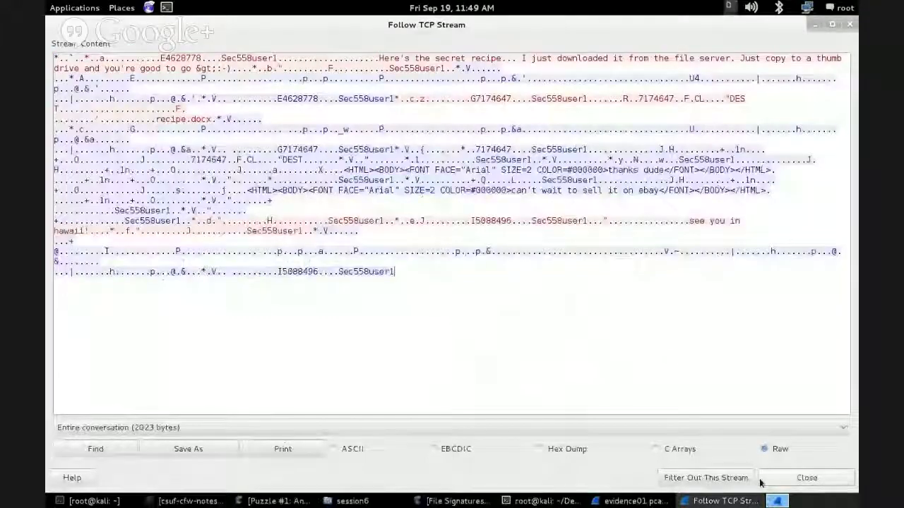
left_click(786, 484)
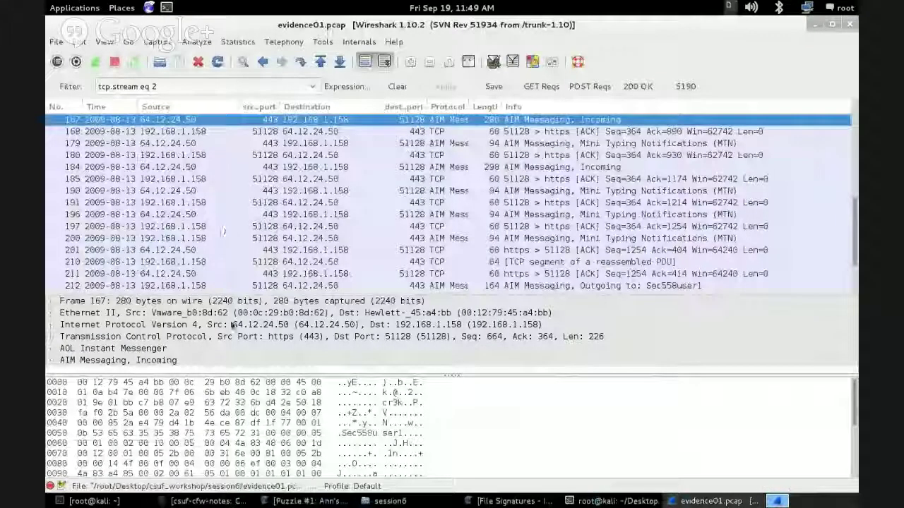
Enlarge the details pane and expand packet 167's AIM Messaging, Incoming and Buddy fields
left_click_drag(452, 294, 417, 149)
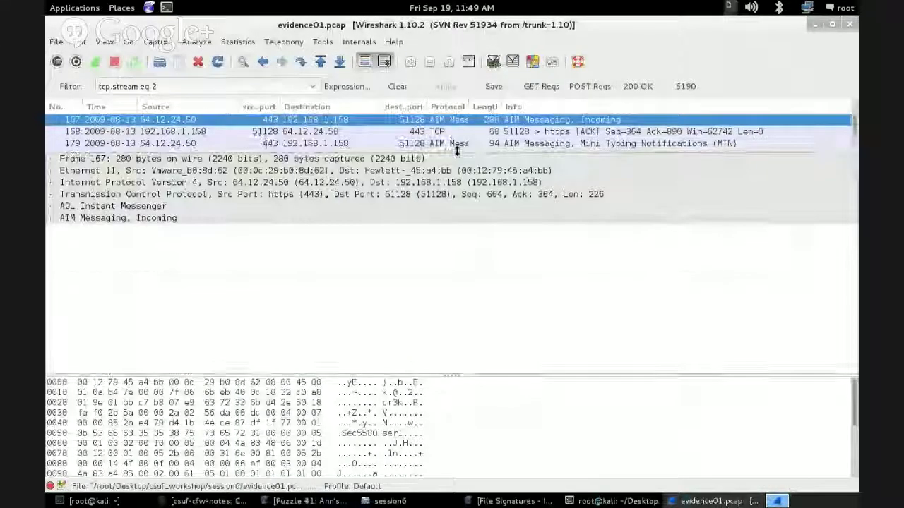
left_click(102, 205)
key("Down")
key("Right")
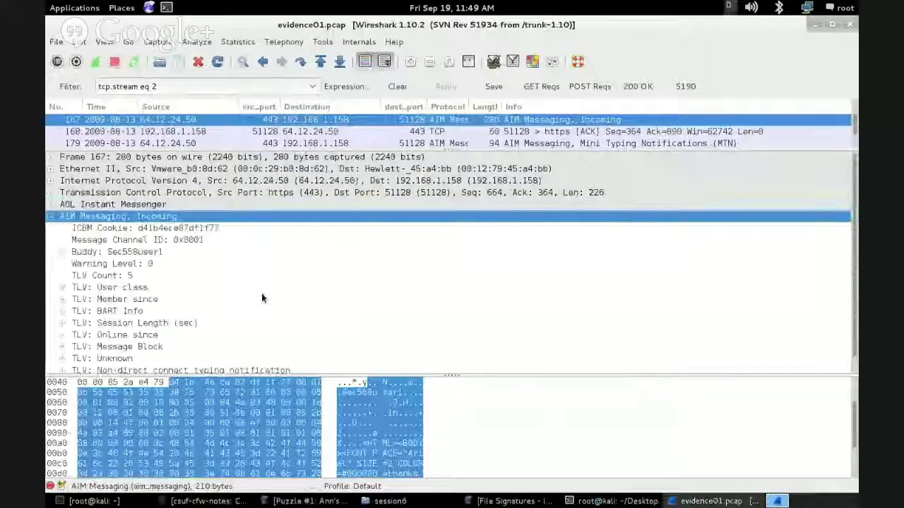
key("Down")
key("Down")
key("Down")
key("Down")
key("Down")
key("Down")
key("Up")
key("Up")
key("Up")
key("Right")
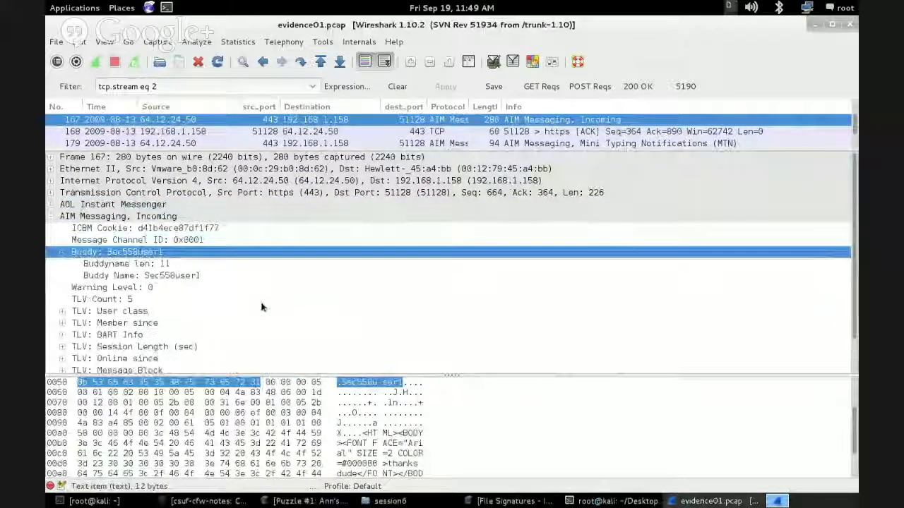
key("Left")
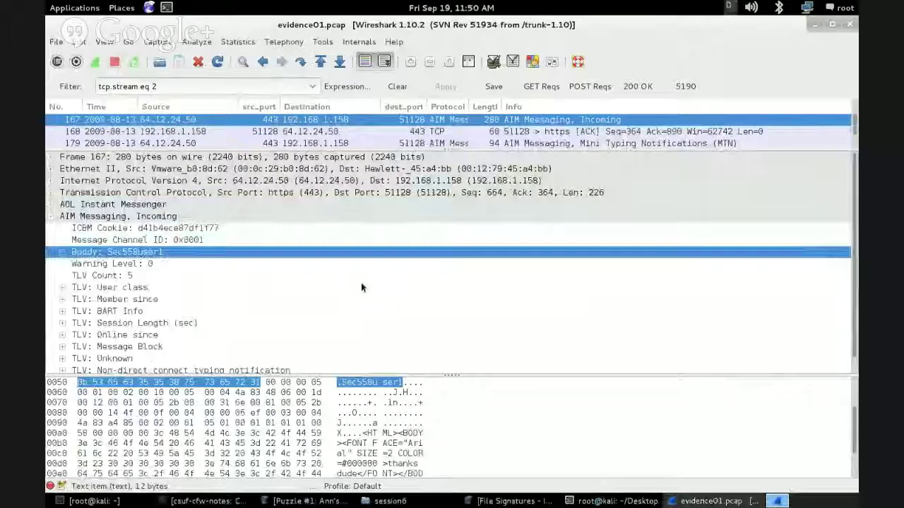
scroll(319, 329, "down", 1)
Expand the TLV Message Block and ValueMessage down to the Message field, then quit Wireshark
key("Down")
key("Down")
key("Down")
key("Down")
key("Down")
key("Down")
key("Down")
key("Down")
key("Down")
key("Down")
key("Up")
key("Right")
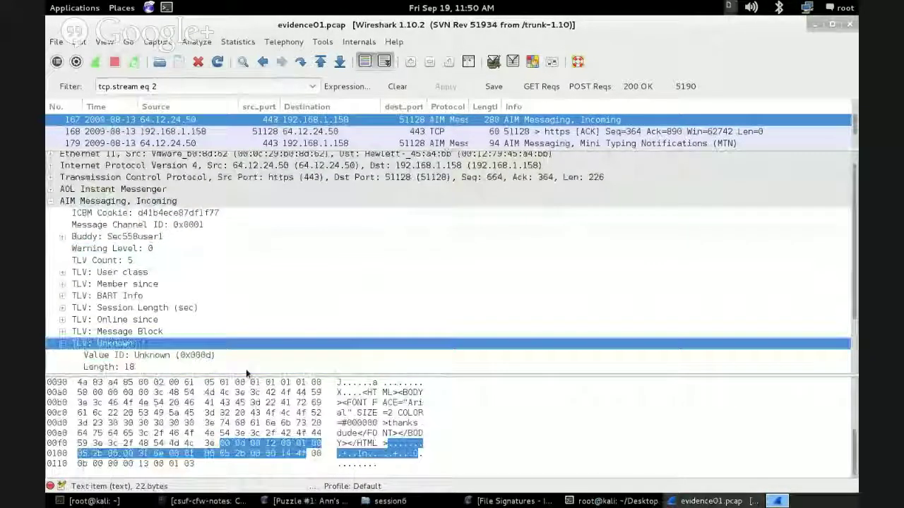
key("Up")
key("Right")
scroll(457, 348, "down", 3)
key("Down")
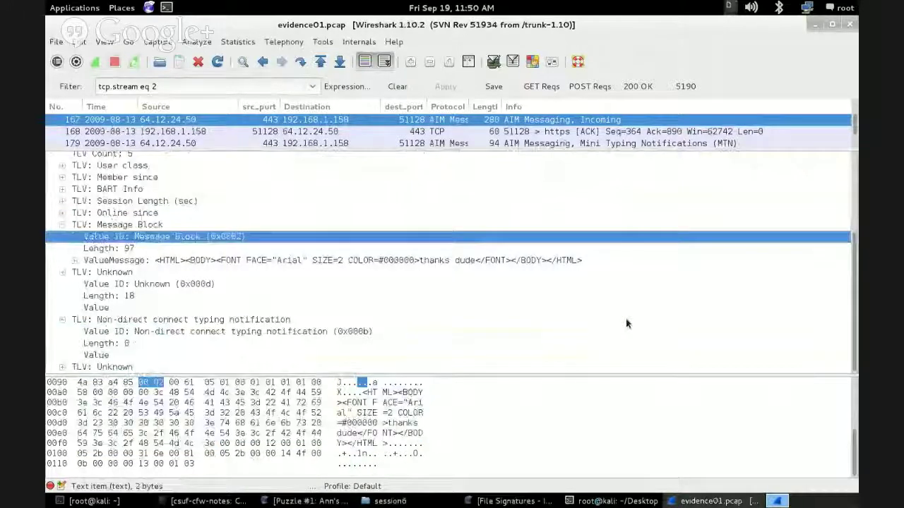
key("Down")
key("Right")
key("Down")
key("Down")
key("Up")
key("Up")
key("Up")
key("Up")
key("Up")
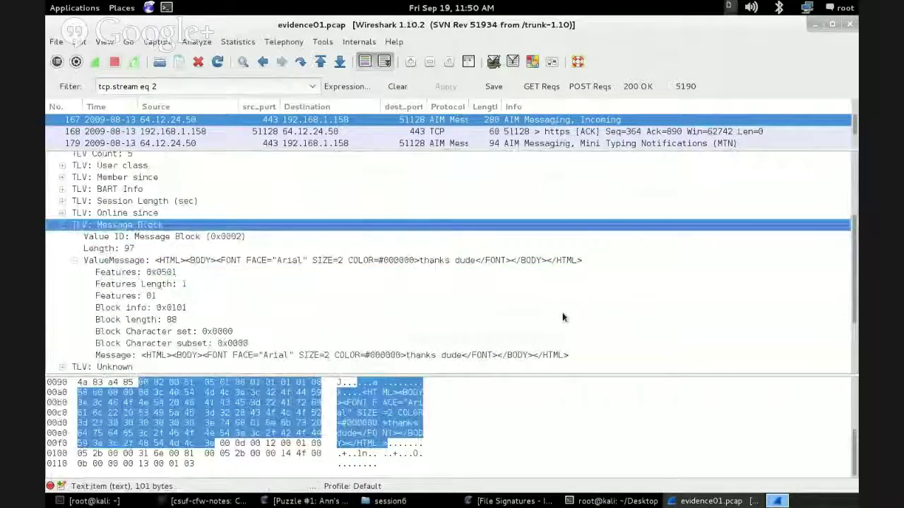
key("Down")
key("Down")
key("Down")
key("Down")
key("Down")
key("Down")
key("Down")
key("Down")
key("Down")
key("Down")
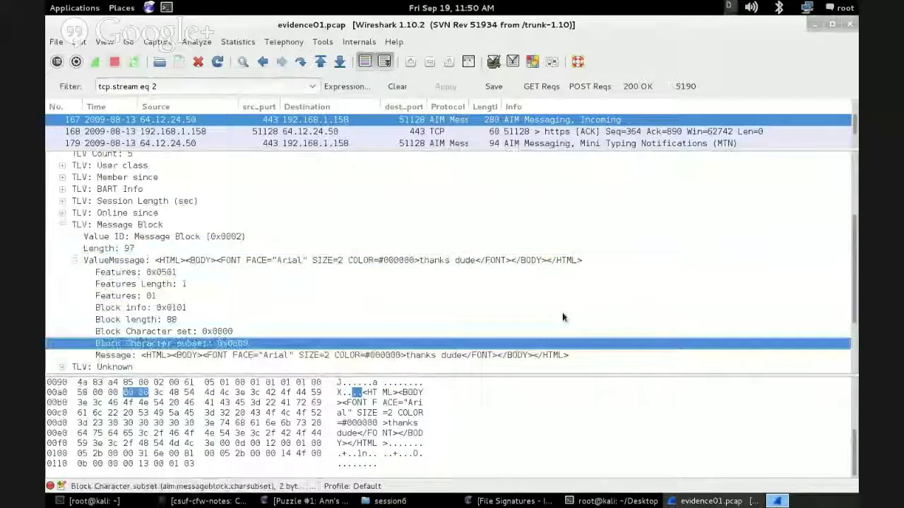
key("Down")
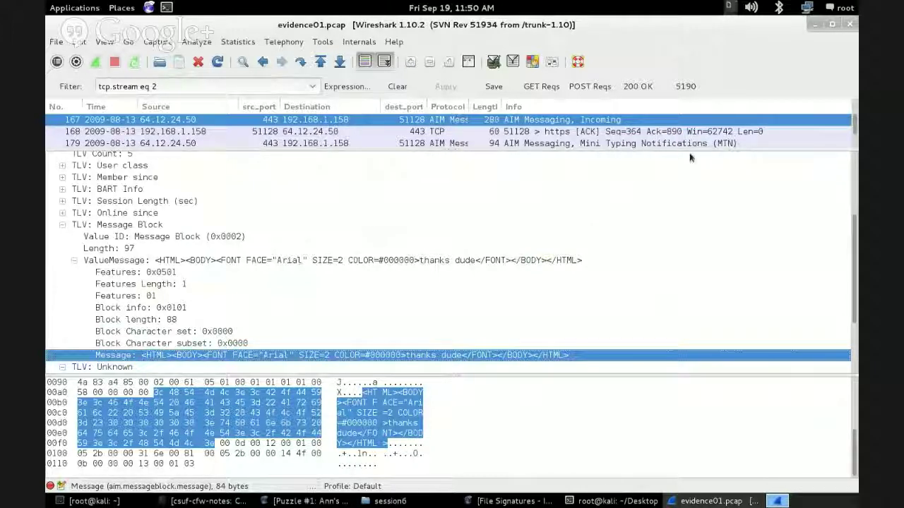
key("ctrl+q")
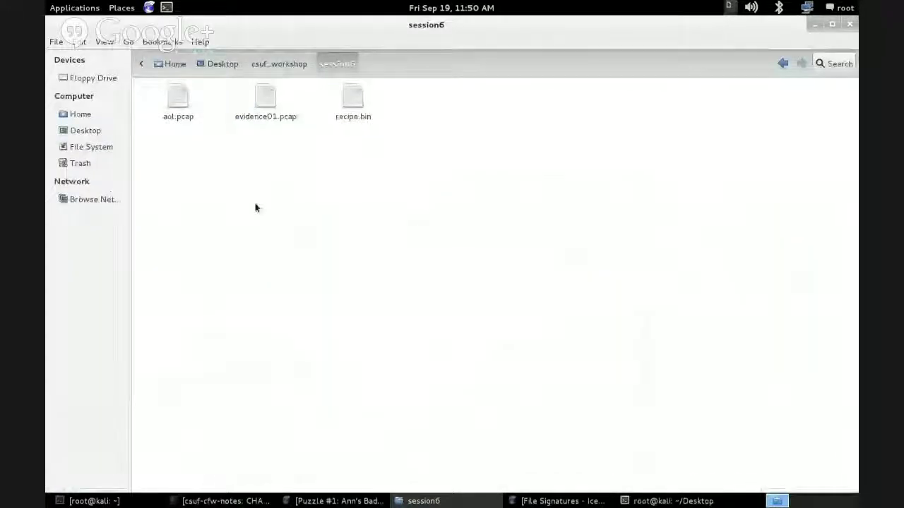
Create a puzzle1 folder and move aol.pcap, evidence01.pcap, recipe.bin and recipe.docx into it
right_click(256, 206)
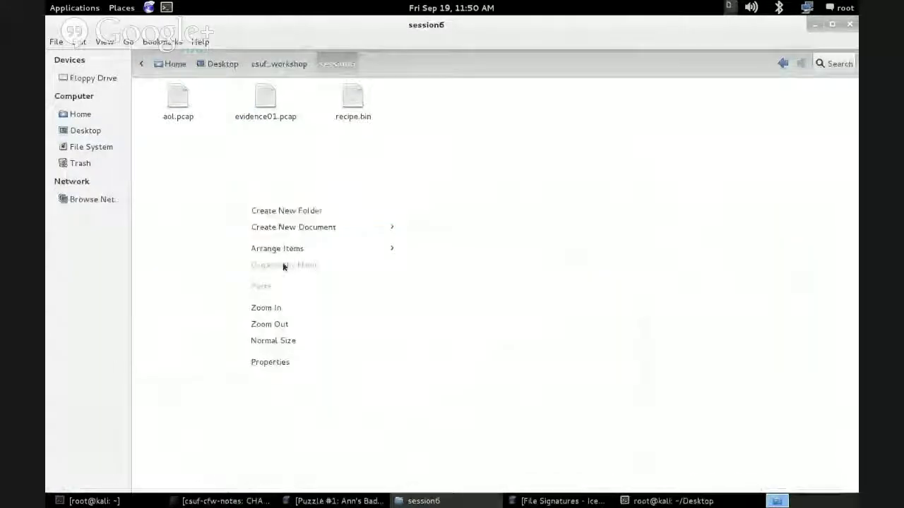
left_click(325, 215)
type("puzzle1")
key("Return")
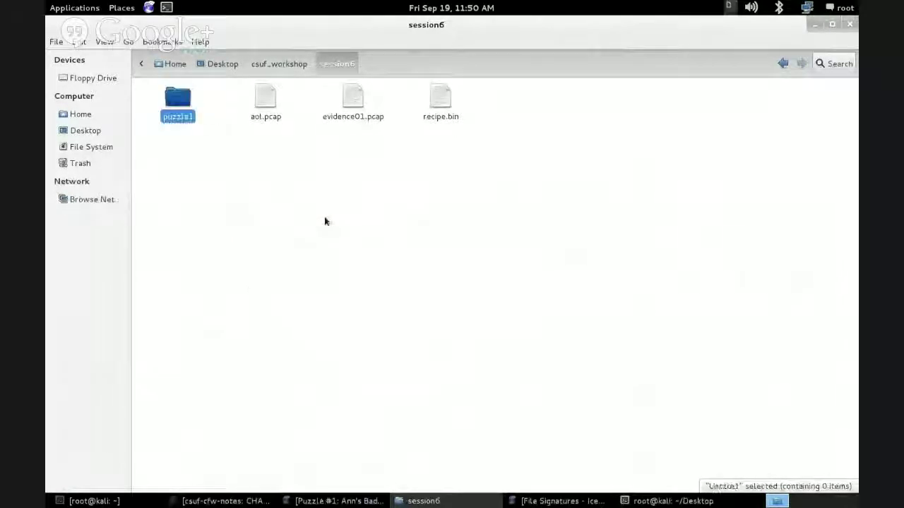
left_click_drag(517, 172, 178, 100)
double_click(210, 32)
left_click_drag(92, 191, 399, 175)
Create a puzzle2 folder in session6 and open it
right_click(476, 209)
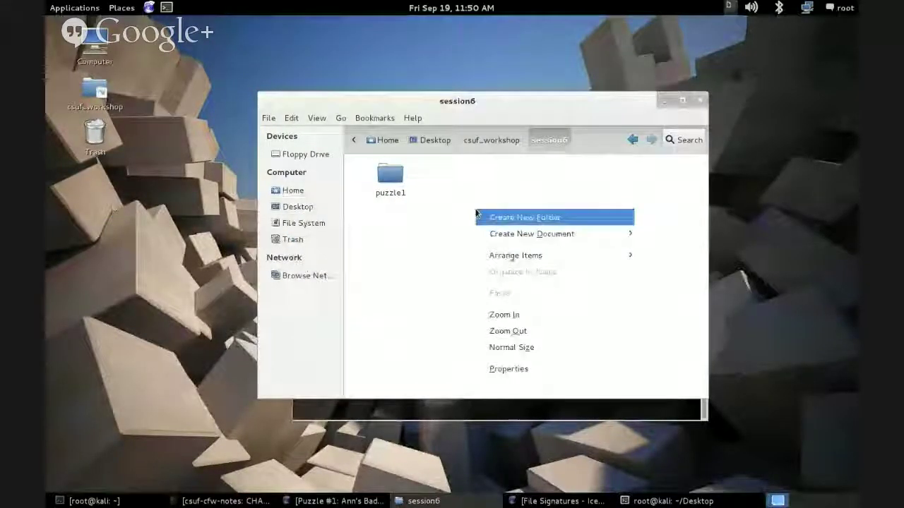
left_click(537, 215)
type("puzzle2")
key("Return")
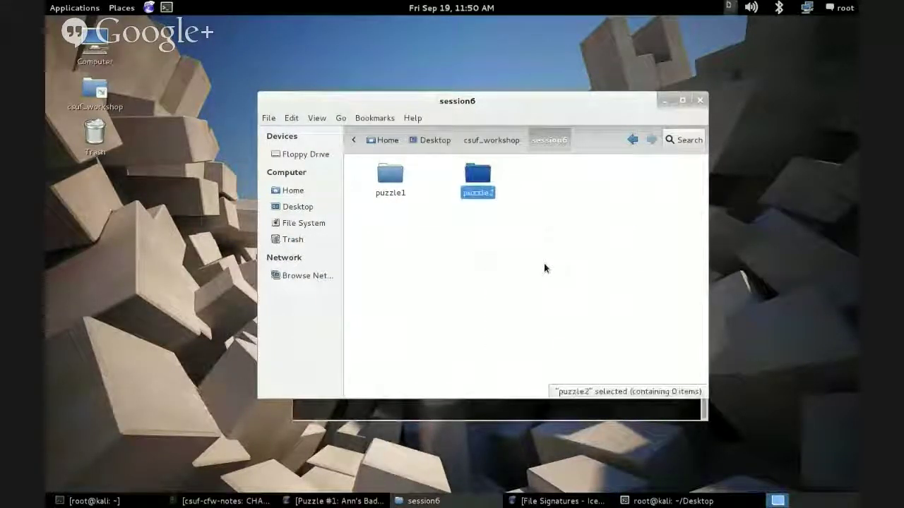
key("Return")
left_click_drag(571, 101, 489, 60)
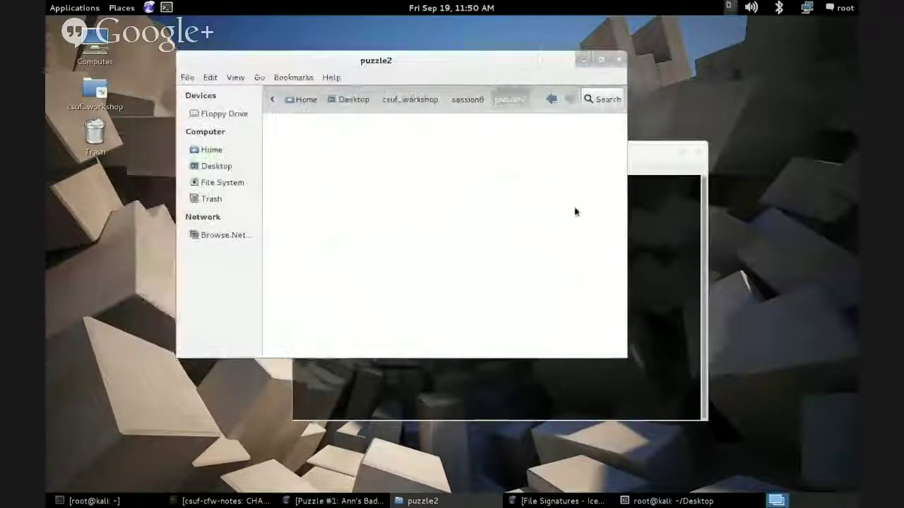
Open the Trash, permanently empty it, and close its window
right_click(97, 141)
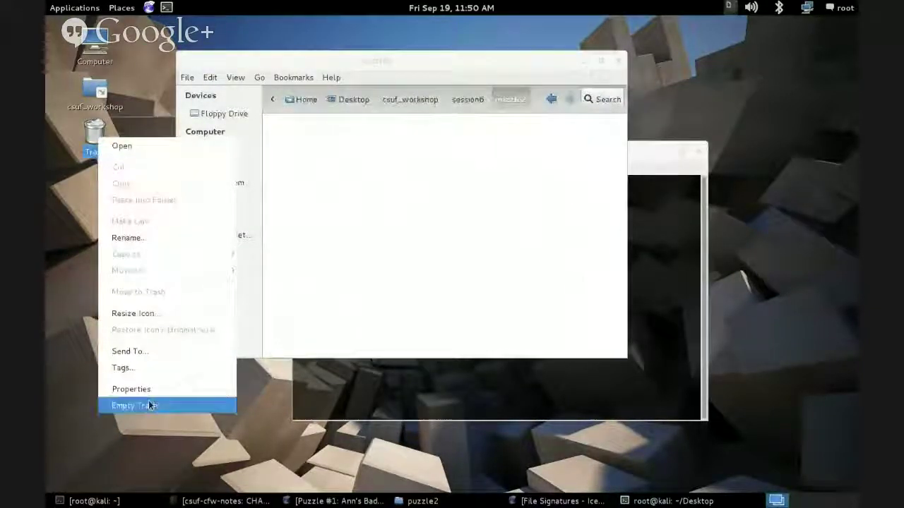
left_click(97, 137)
double_click(97, 137)
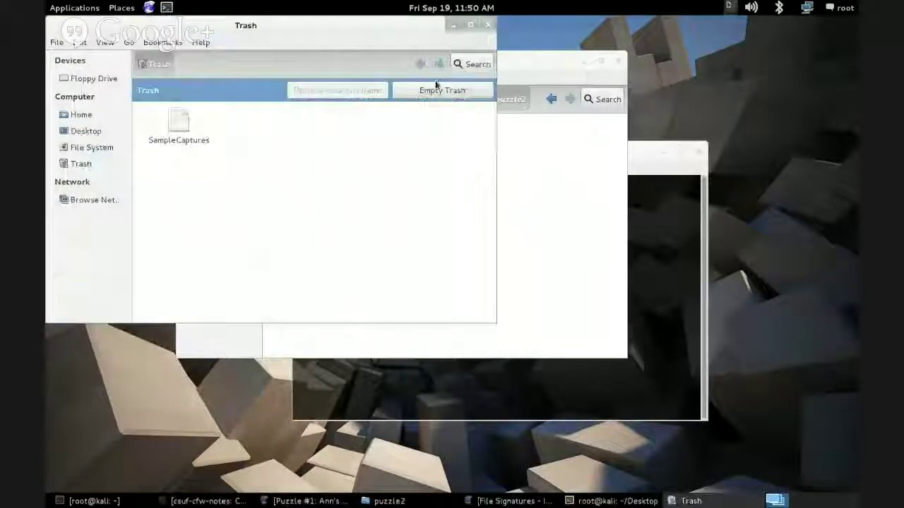
left_click(438, 93)
left_click(345, 214)
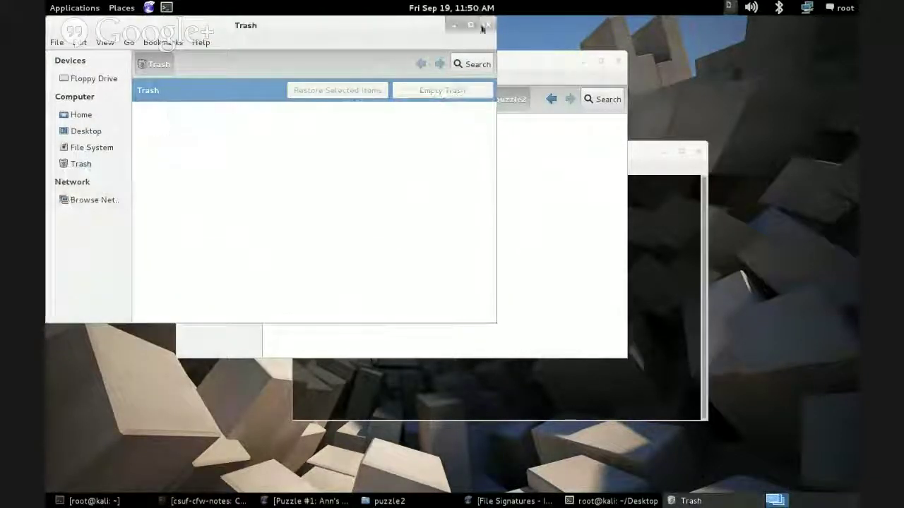
left_click(488, 25)
Raise the terminal over puzzle2, clear it, and cd through ~/workshop/session6 into puzzle2
left_click(644, 151)
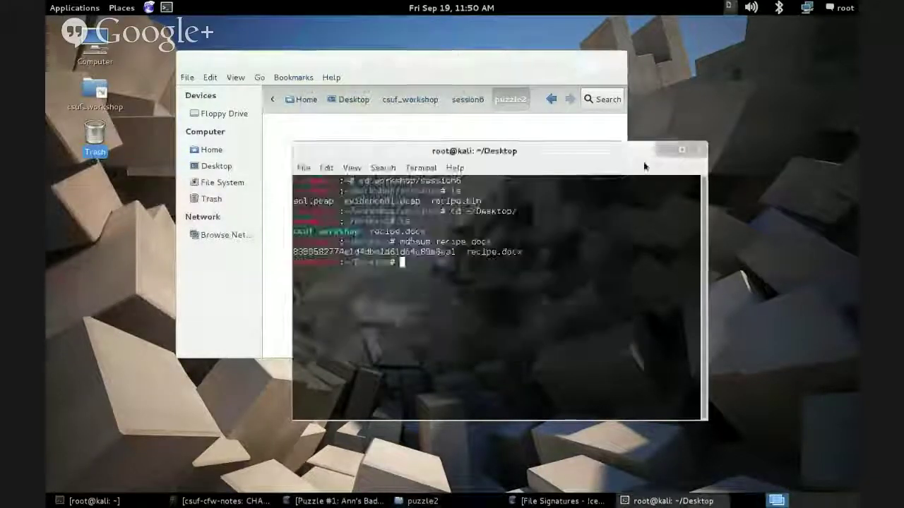
left_click_drag(643, 150, 561, 68)
type("clear")
key("Return")
type("cd session6")
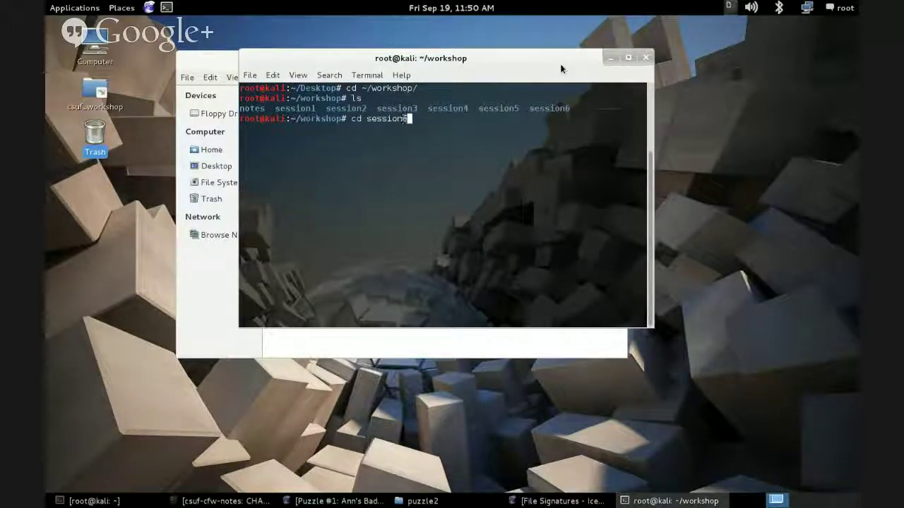
key("Return")
type("cd puzzle2")
key("Return")
type("clear")
key("Return")
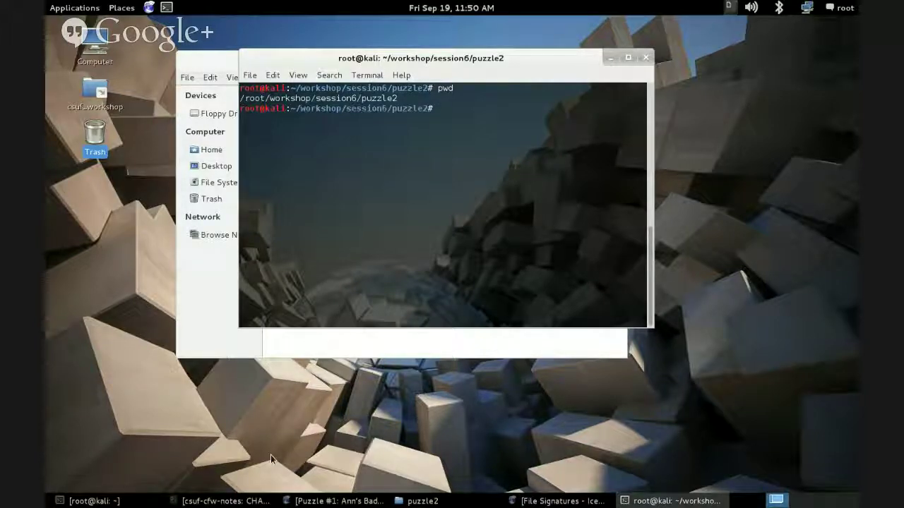
Scroll the Puzzle #1 Solution page to its answers, highlighting the IM buddy sec558user1 and first comment
left_click(351, 500)
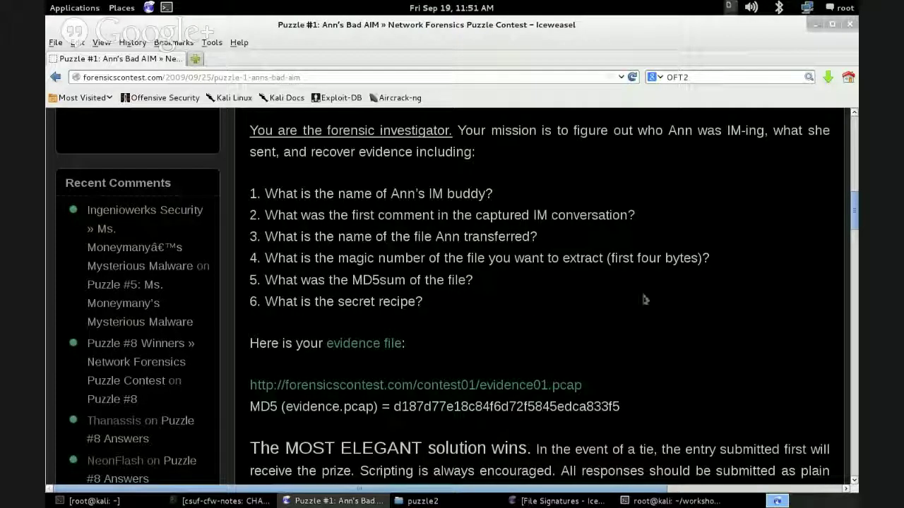
scroll(643, 299, "up", 10)
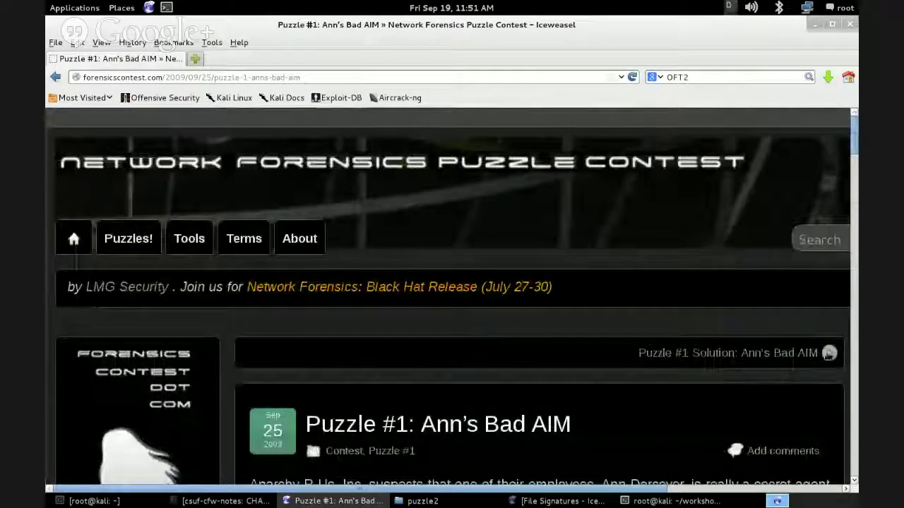
scroll(380, 144, "down", 5)
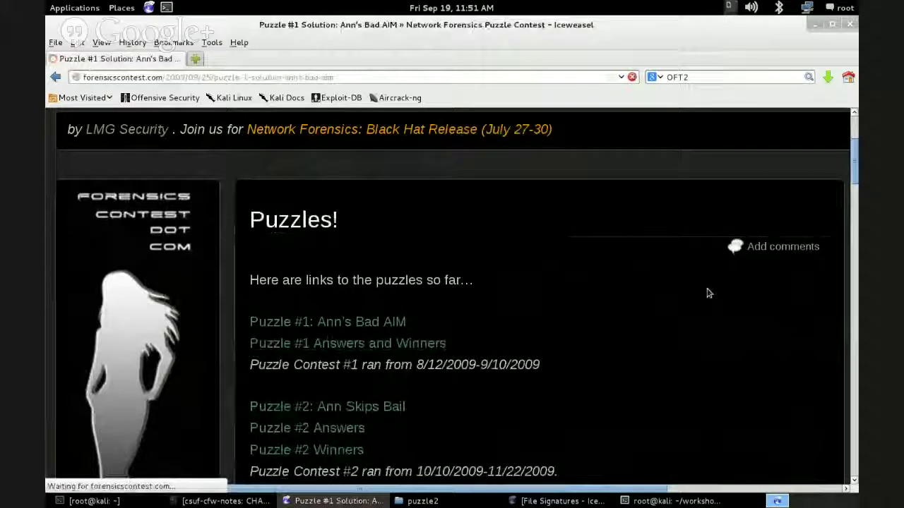
scroll(707, 293, "down", 12)
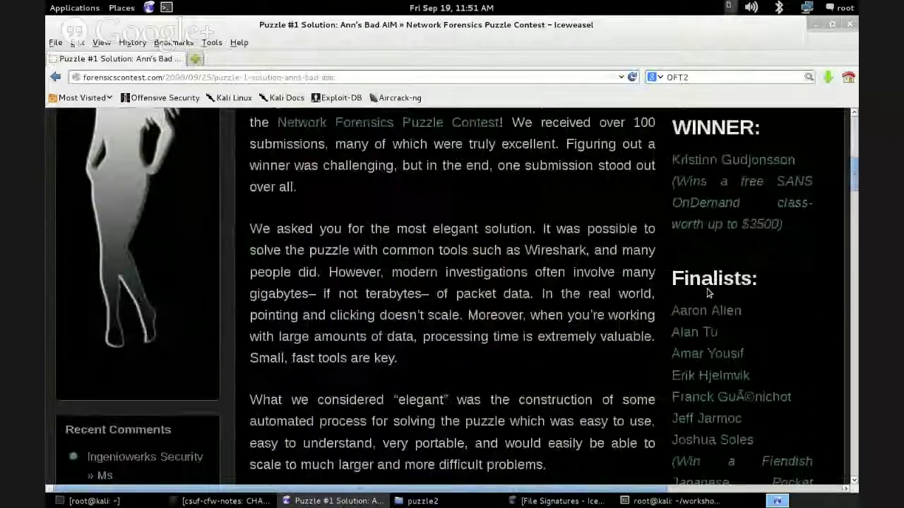
scroll(708, 293, "down", 15)
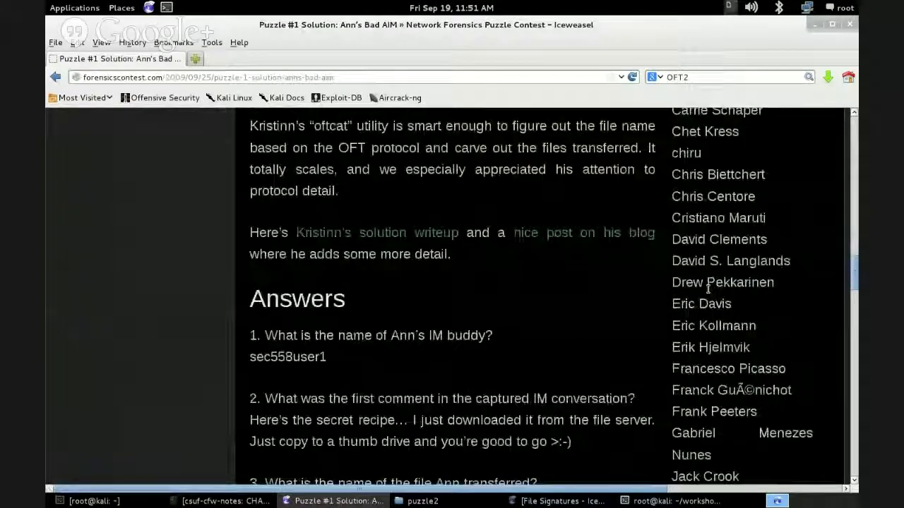
scroll(396, 311, "down", 1)
double_click(305, 257)
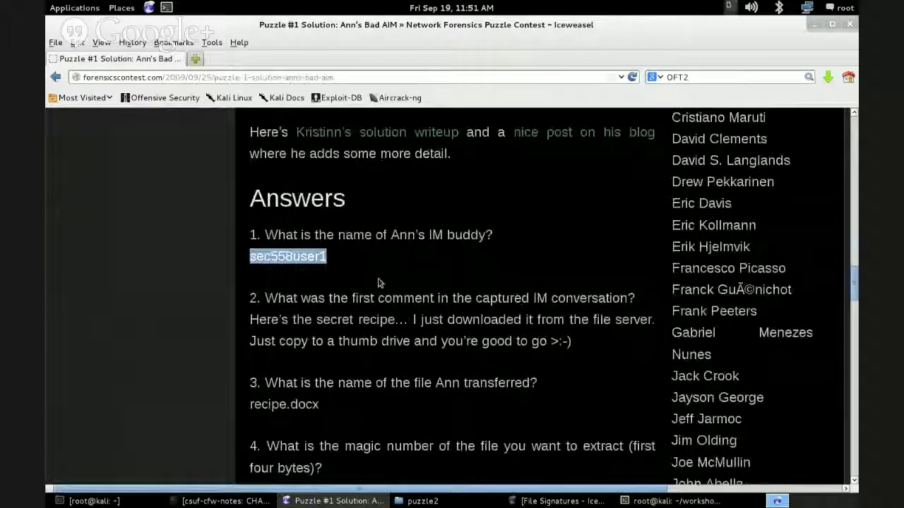
left_click_drag(596, 351, 576, 348)
left_click(592, 366)
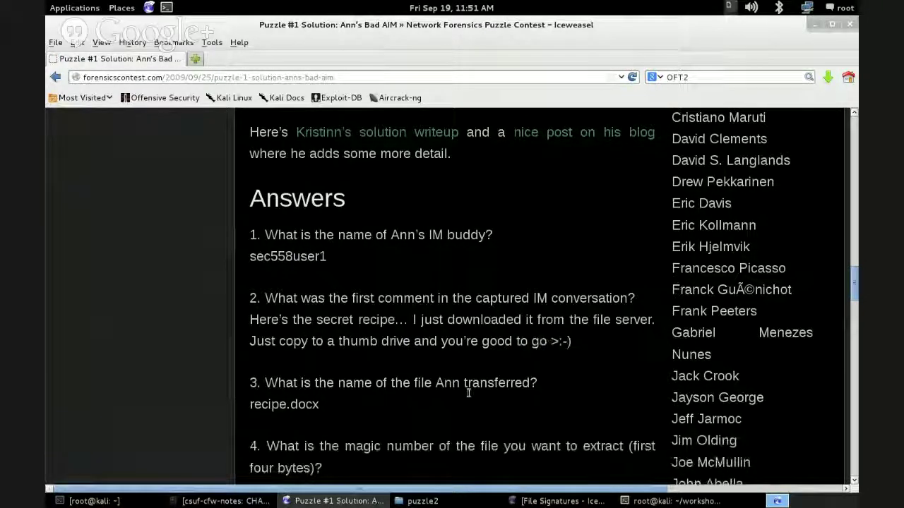
Highlight the answers recipe.docx, magic number 0x504B0304 and the file's MD5 hash
left_click_drag(326, 410, 249, 406)
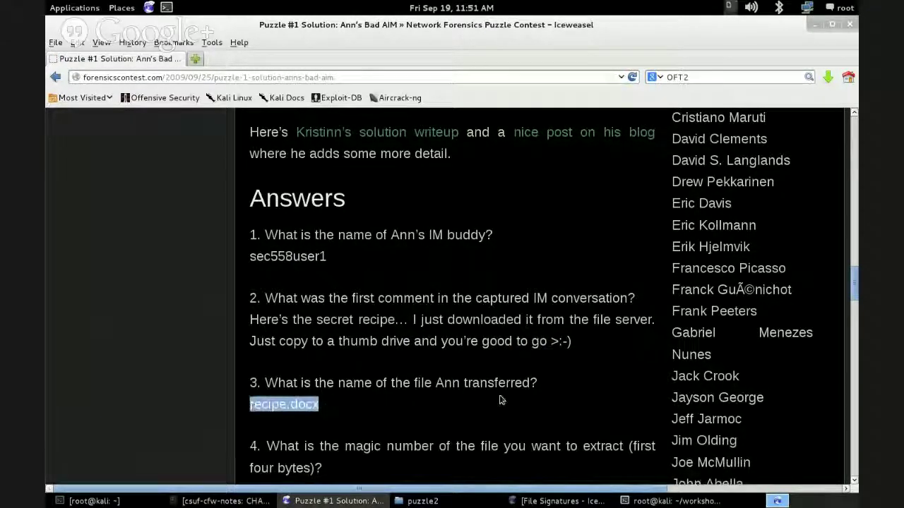
scroll(502, 399, "down", 3)
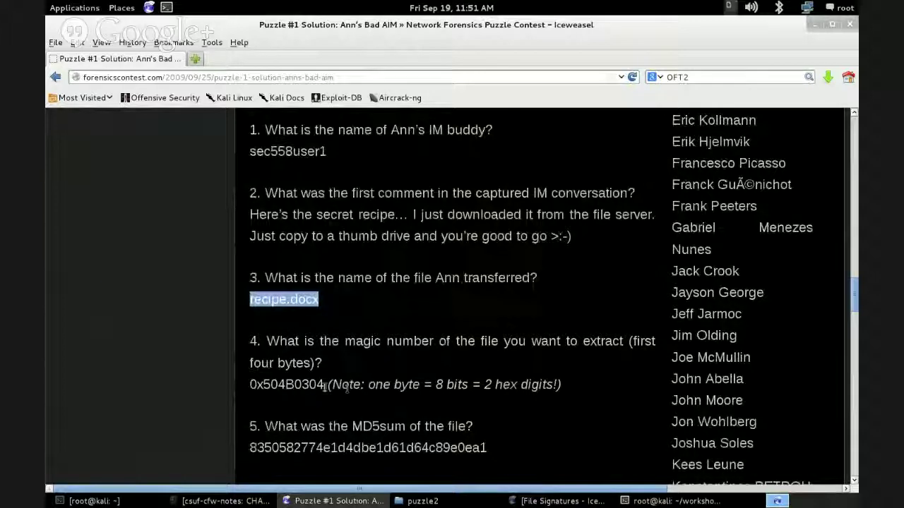
left_click_drag(560, 384, 254, 117)
left_click(604, 395)
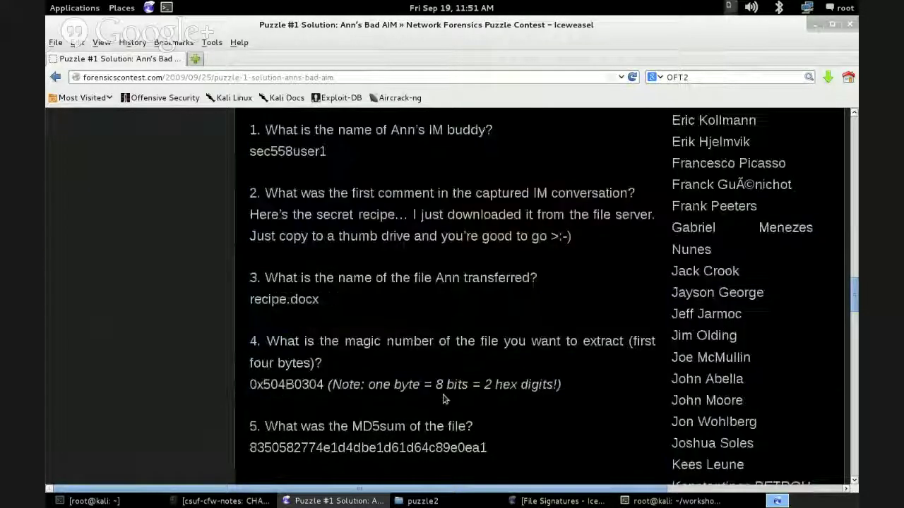
scroll(601, 394, "down", 3)
left_click_drag(488, 344, 238, 353)
left_click(277, 358)
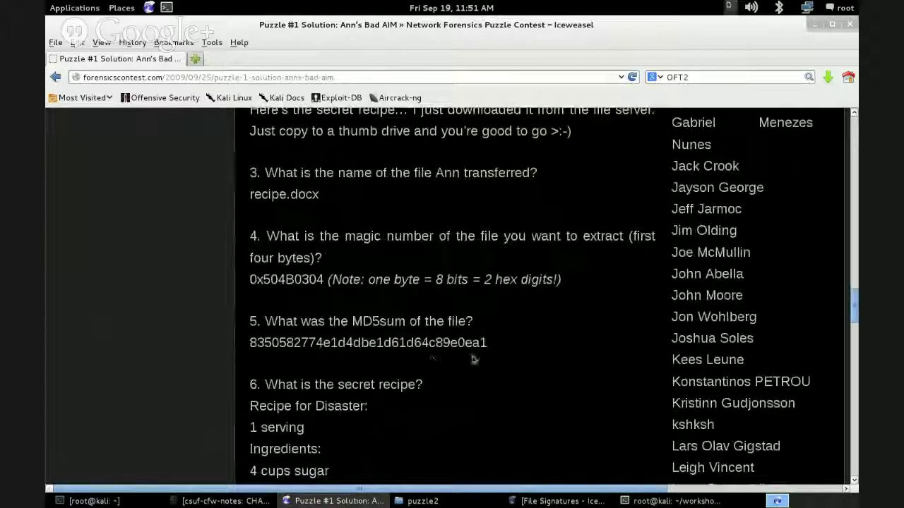
Compare the MD5 hash with the CHALLENGE!!! notes, then review the recipe answer and scroll back up
left_click(210, 502)
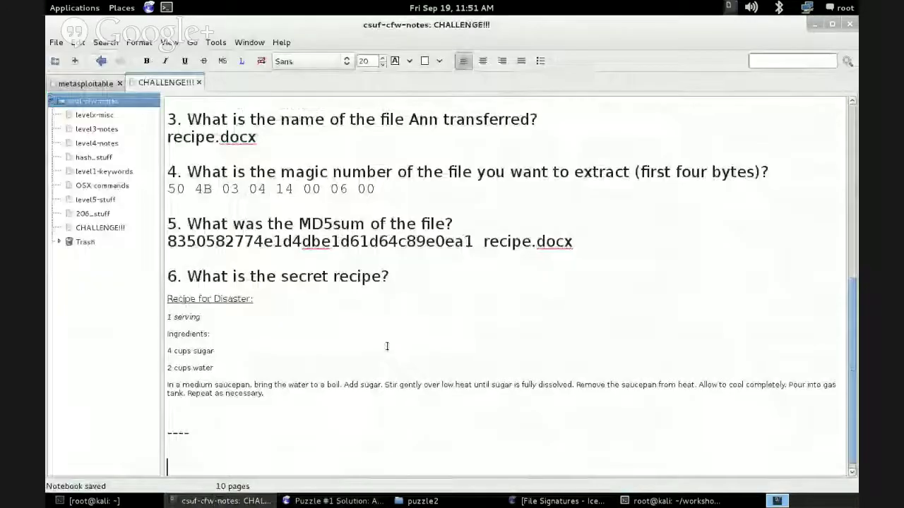
left_click_drag(474, 243, 157, 244)
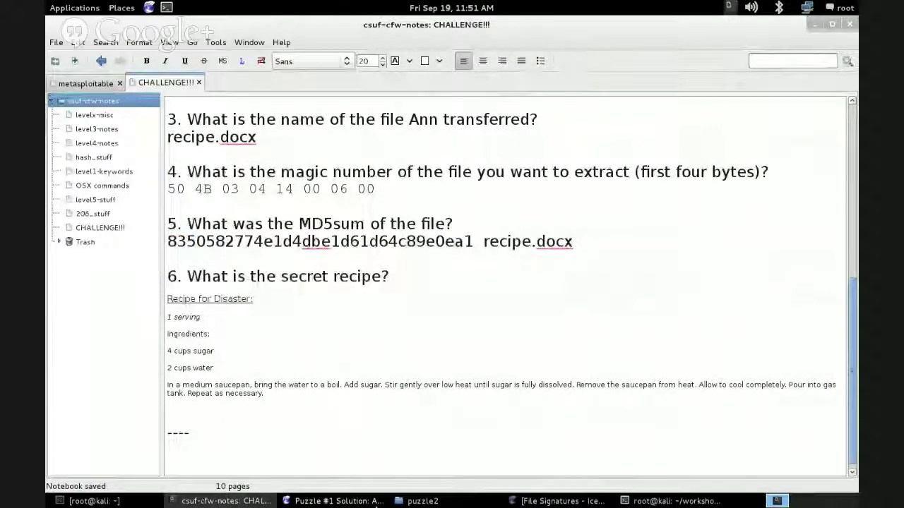
left_click(332, 501)
scroll(578, 326, "down", 1)
scroll(579, 326, "down", 3)
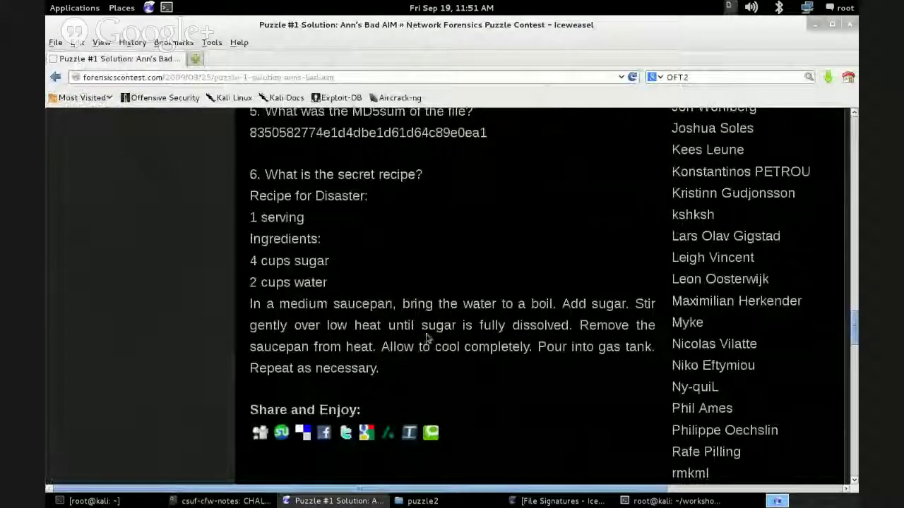
left_click_drag(338, 303, 250, 239)
left_click(413, 379)
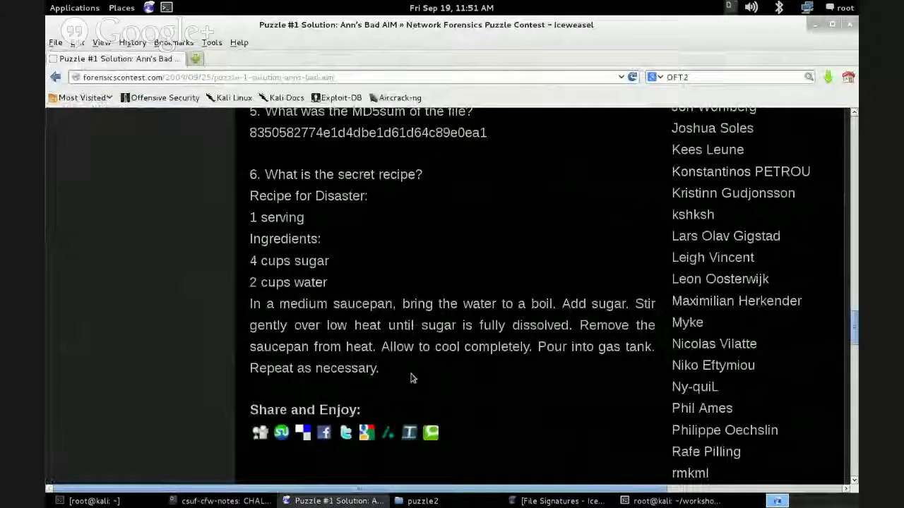
scroll(412, 377, "up", 15)
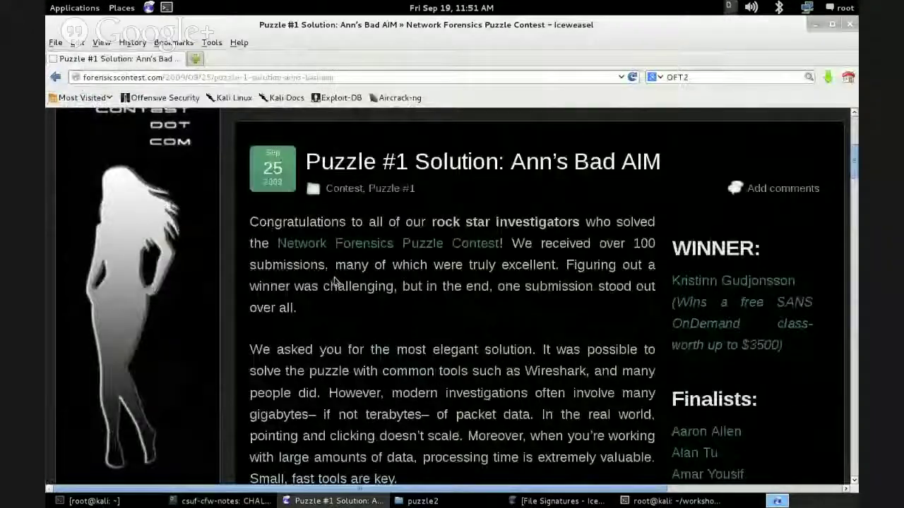
scroll(348, 288, "up", 3)
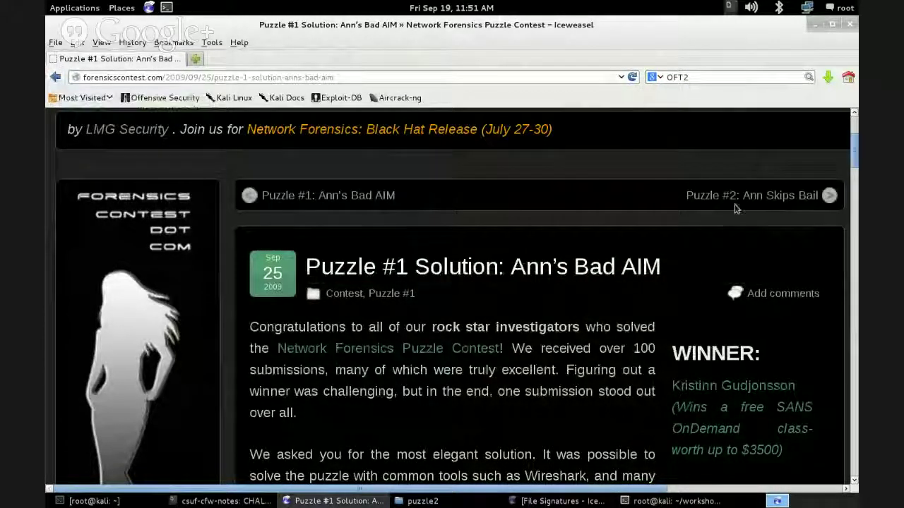
On the Puzzle #2: Ann Skips Bail page, save the packet capture link as evidence02.pcap in puzzle2
left_click(773, 196)
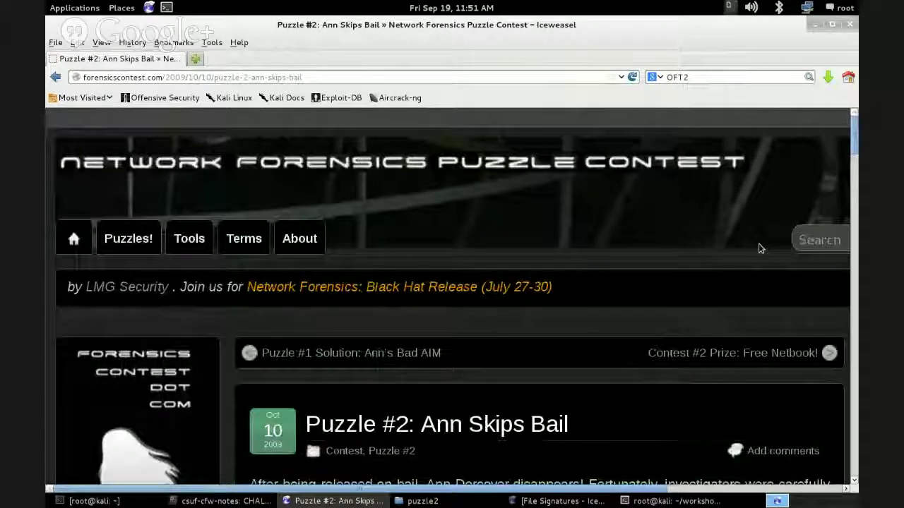
scroll(634, 347, "down", 1)
scroll(634, 347, "down", 7)
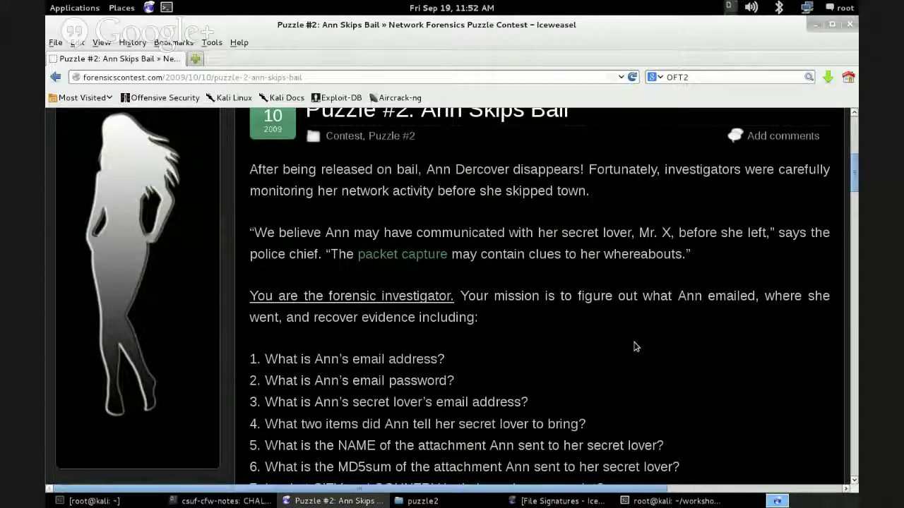
right_click(427, 260)
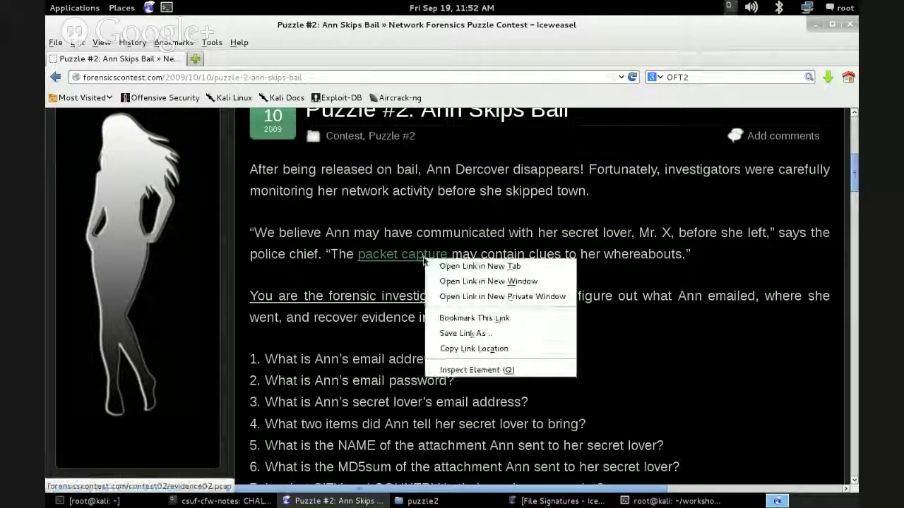
left_click(509, 336)
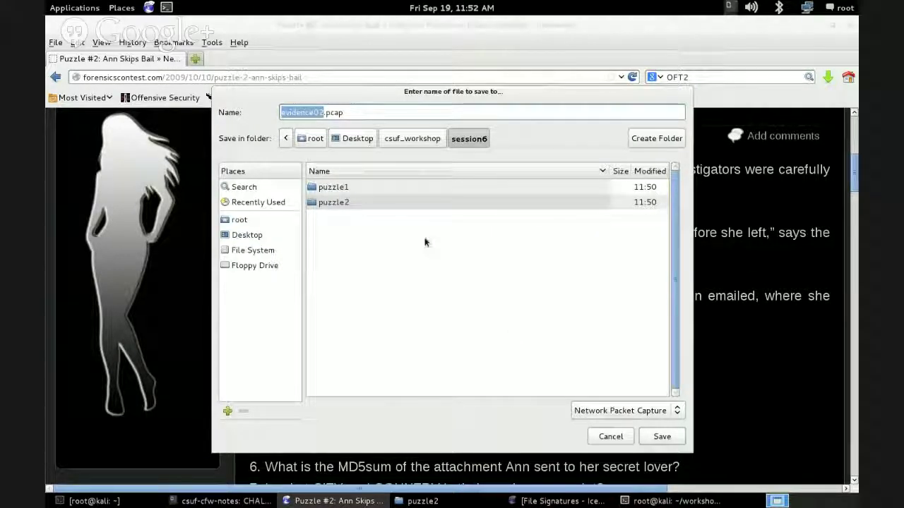
left_click(355, 204)
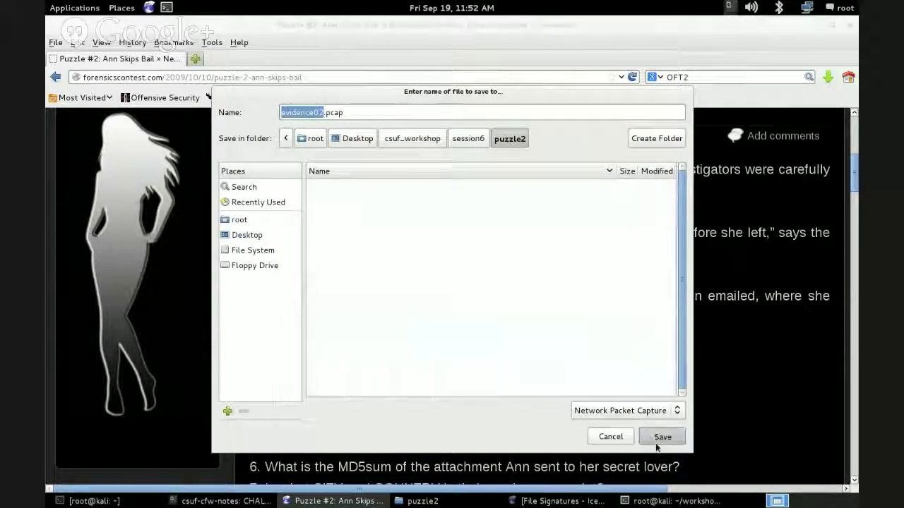
left_click(661, 437)
scroll(709, 365, "down", 3)
scroll(709, 364, "down", 3)
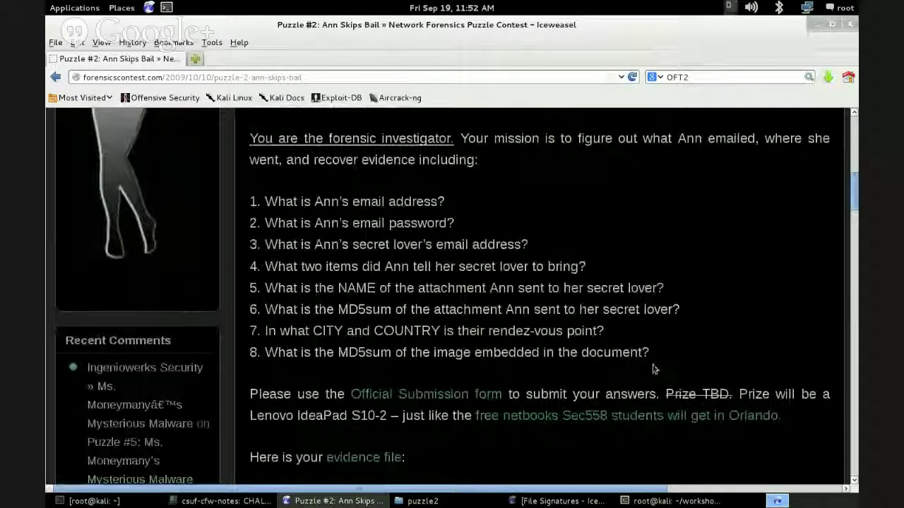
Paste the mission and eight questions under an 'Ann'Skips Town' heading at size 20, and save
left_click_drag(654, 362, 300, 142)
key("ctrl+c")
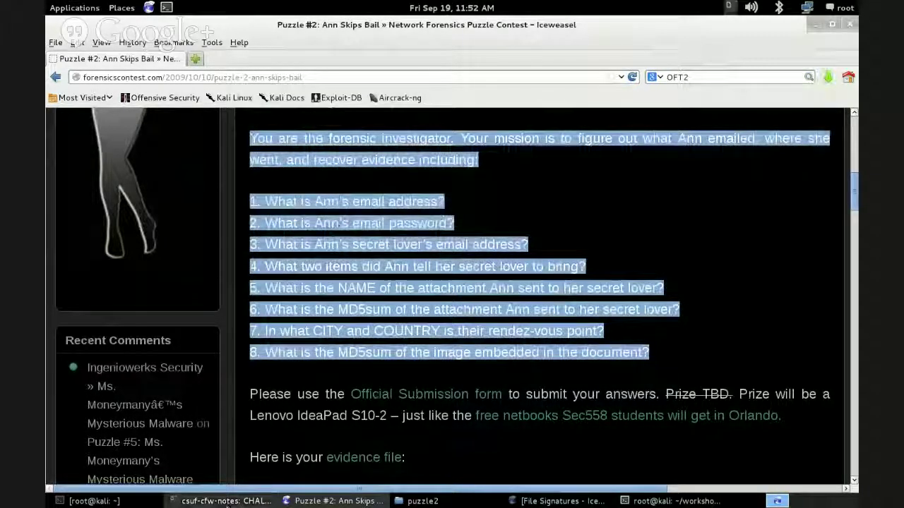
left_click(224, 501)
left_click(324, 452)
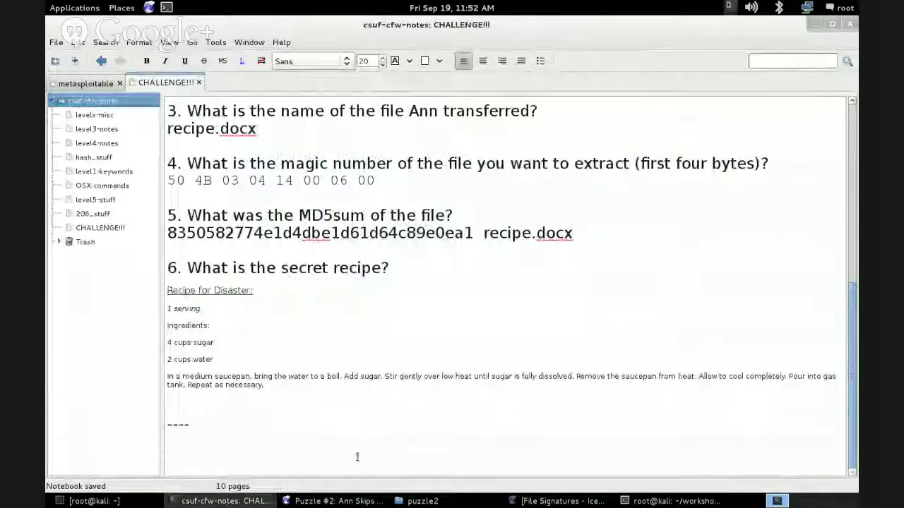
type("Ann'")
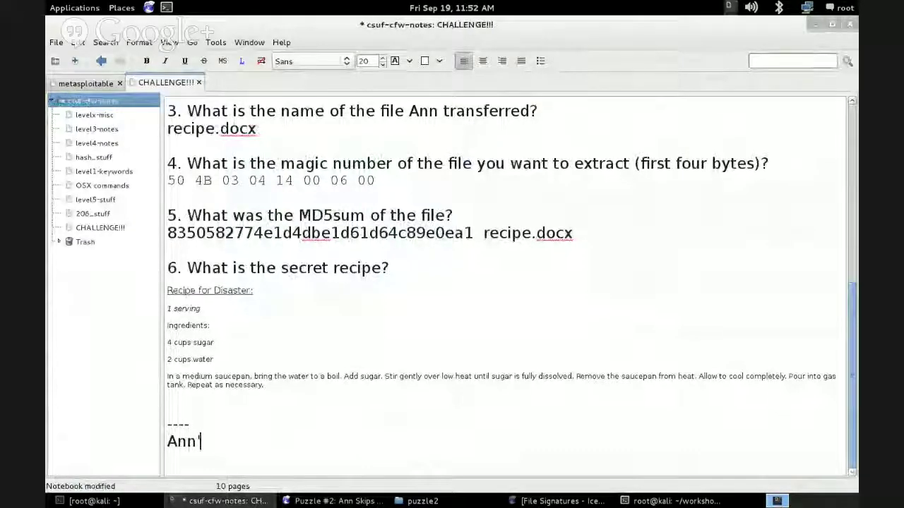
type("Skips Town")
key("Return")
key("ctrl+v")
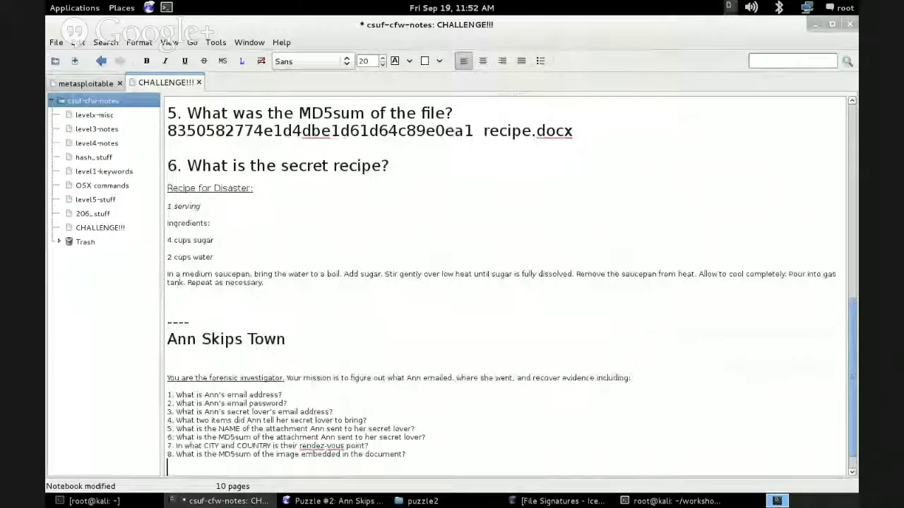
key("ctrl+a")
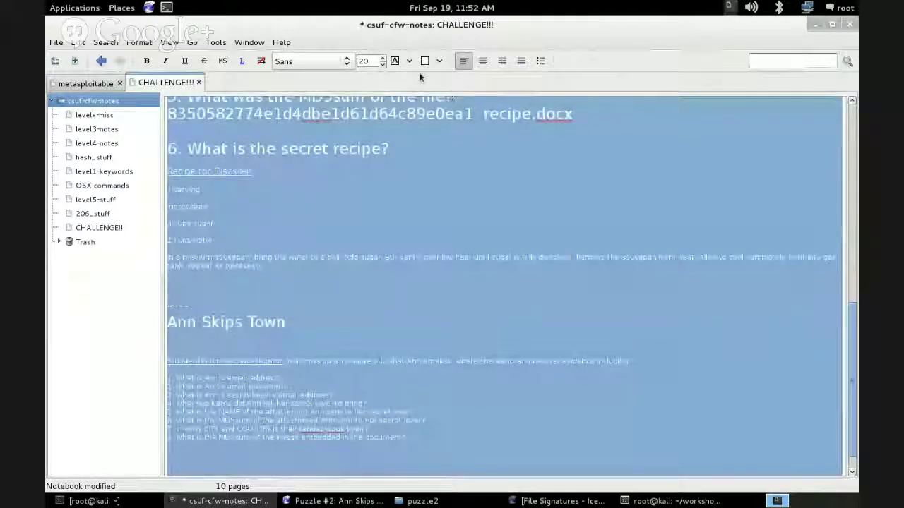
left_click(407, 424)
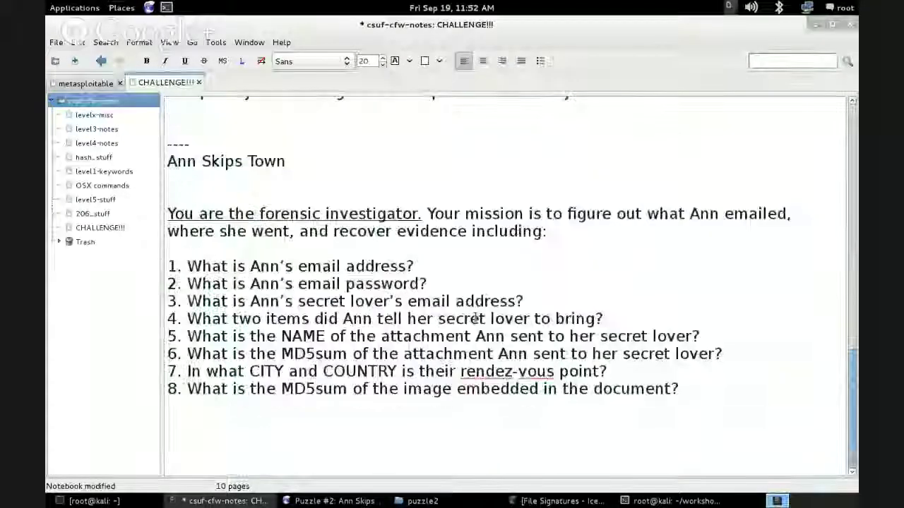
left_click(779, 389)
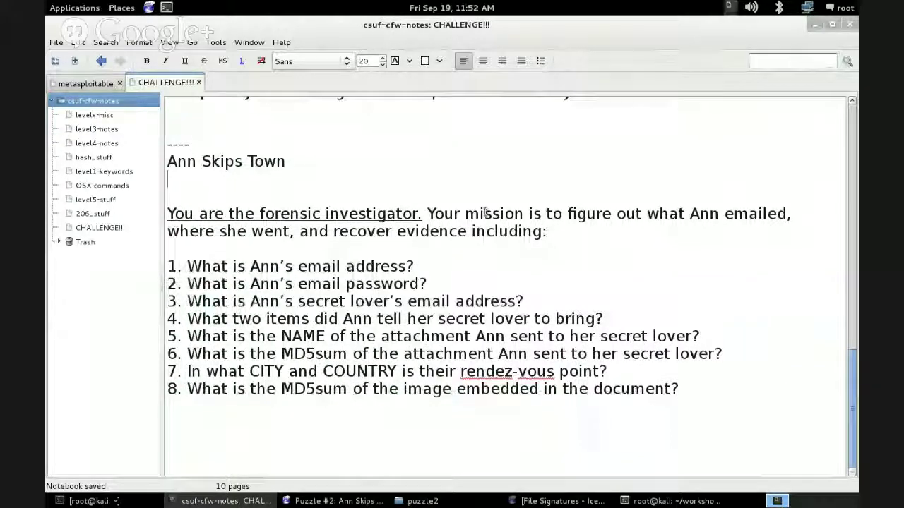
Add a 'Mr. X' line under the Ann Skips Town heading
left_click(169, 179)
key("Return")
type("Mr. X")
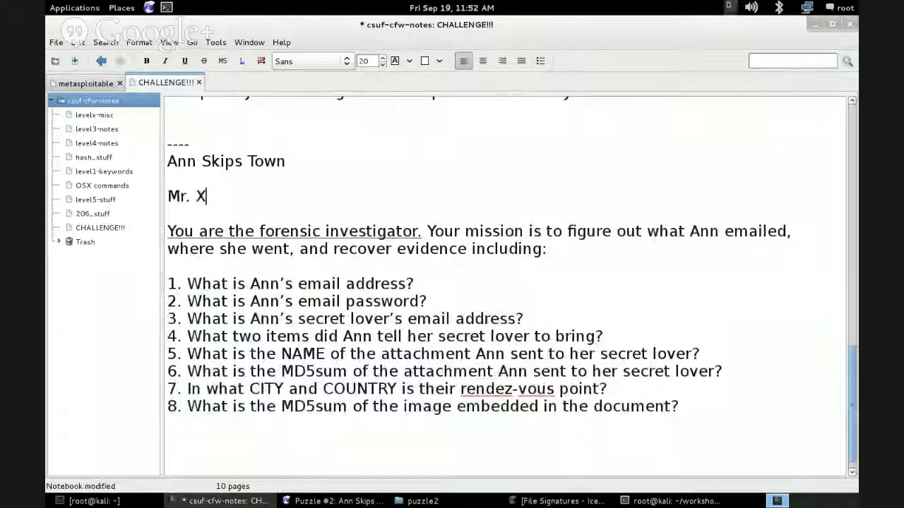
left_click(372, 503)
left_click(773, 292)
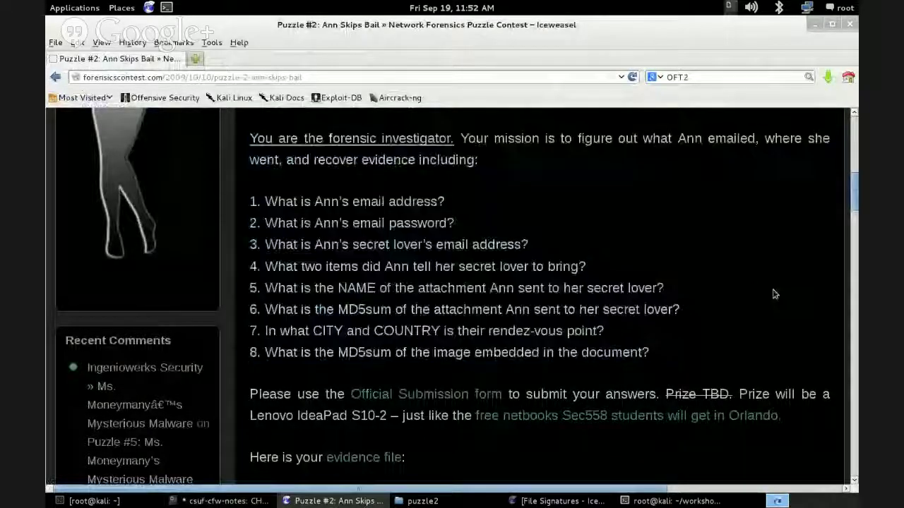
scroll(692, 418, "up", 5)
left_click_drag(670, 390, 639, 391)
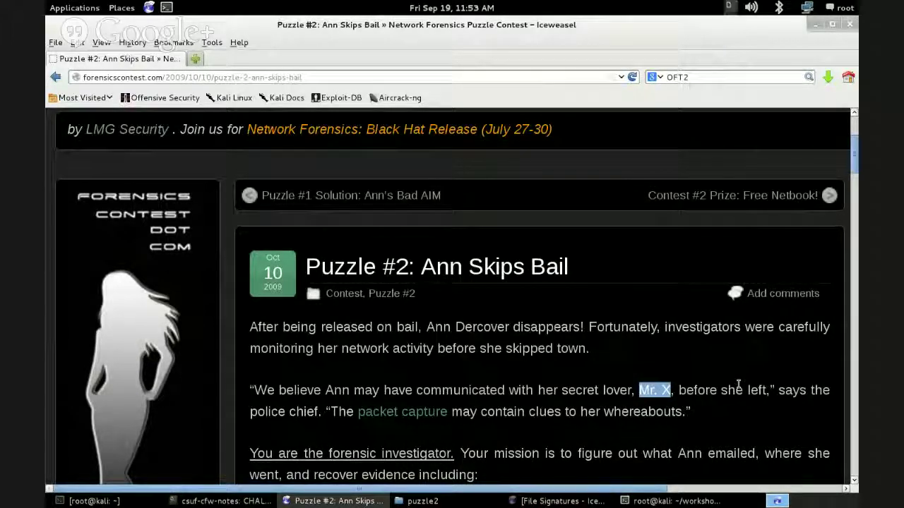
scroll(738, 384, "down", 4)
left_click(738, 388)
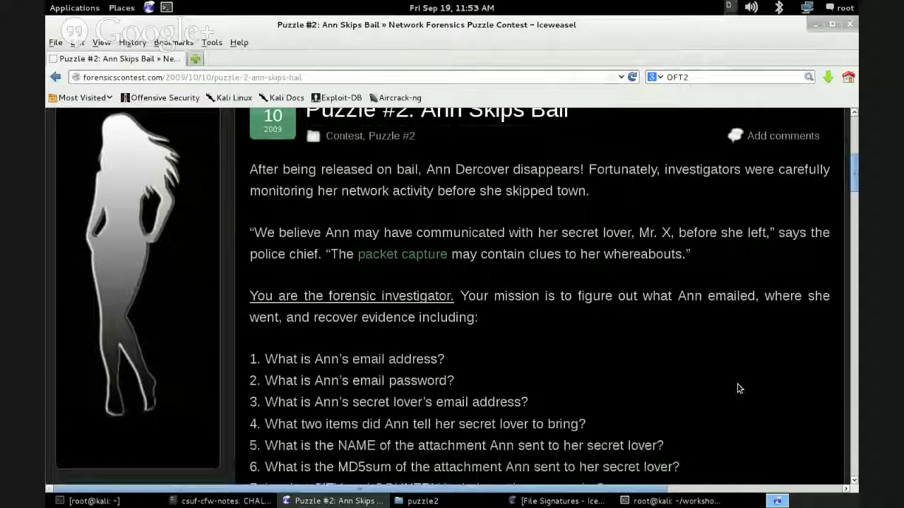
double_click(407, 170)
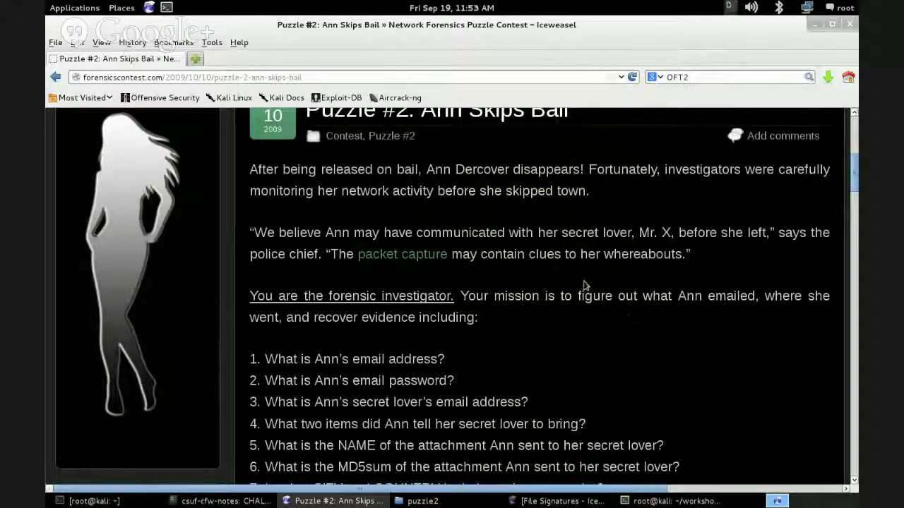
scroll(699, 328, "down", 4)
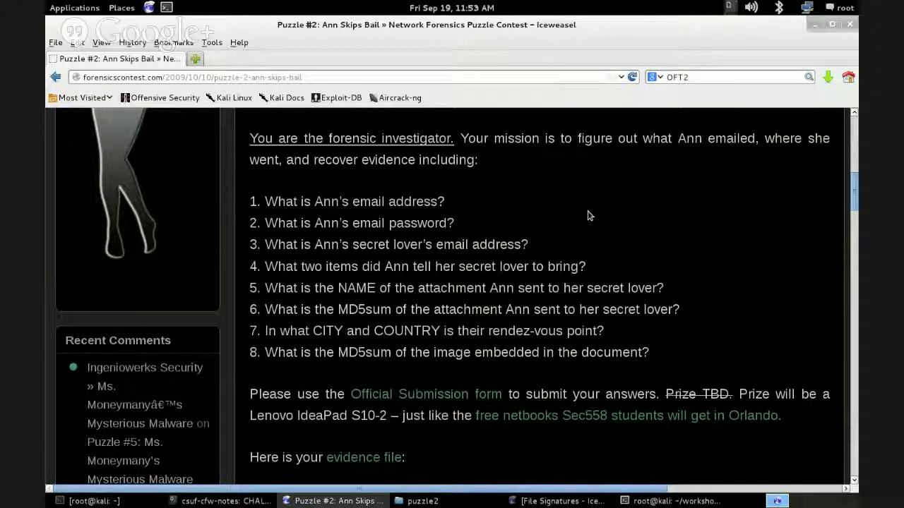
double_click(271, 288)
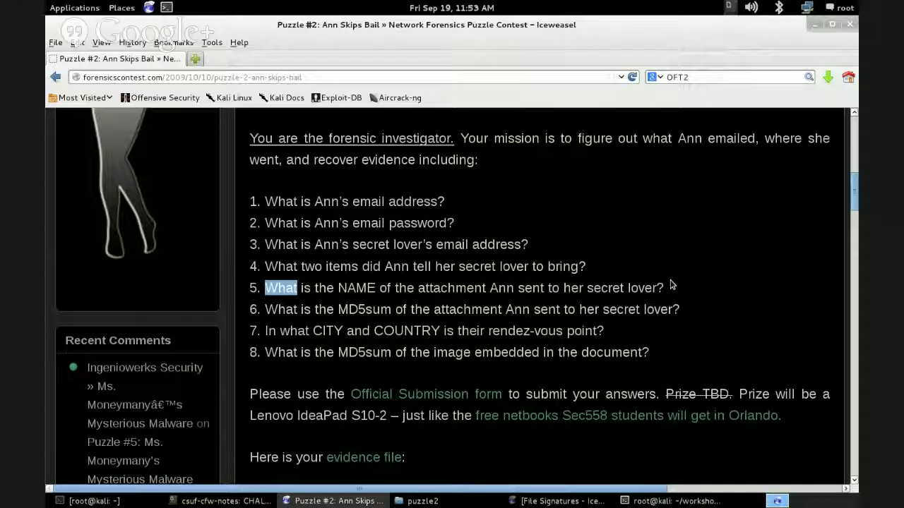
double_click(280, 309)
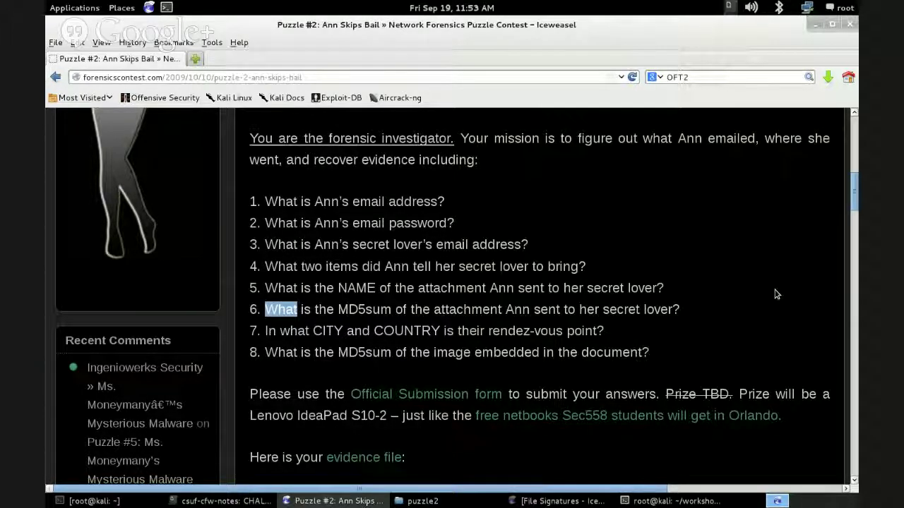
left_click_drag(265, 330, 309, 330)
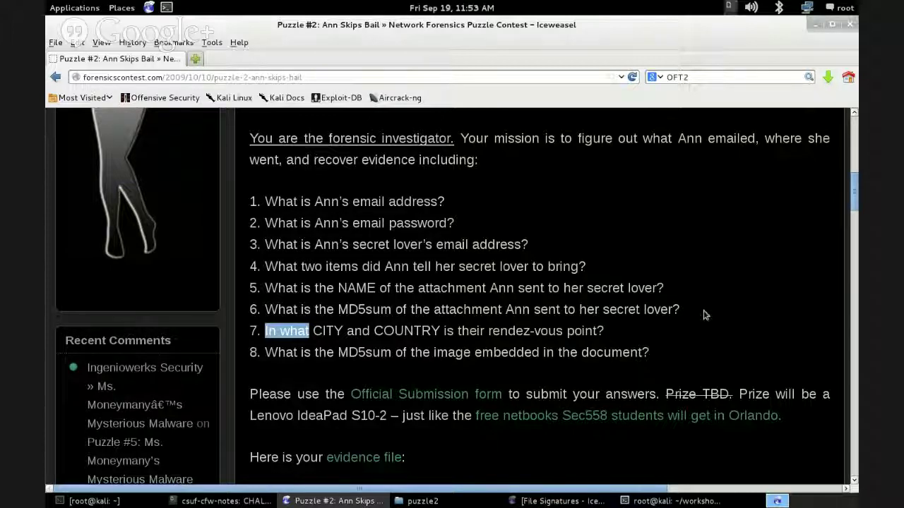
double_click(281, 352)
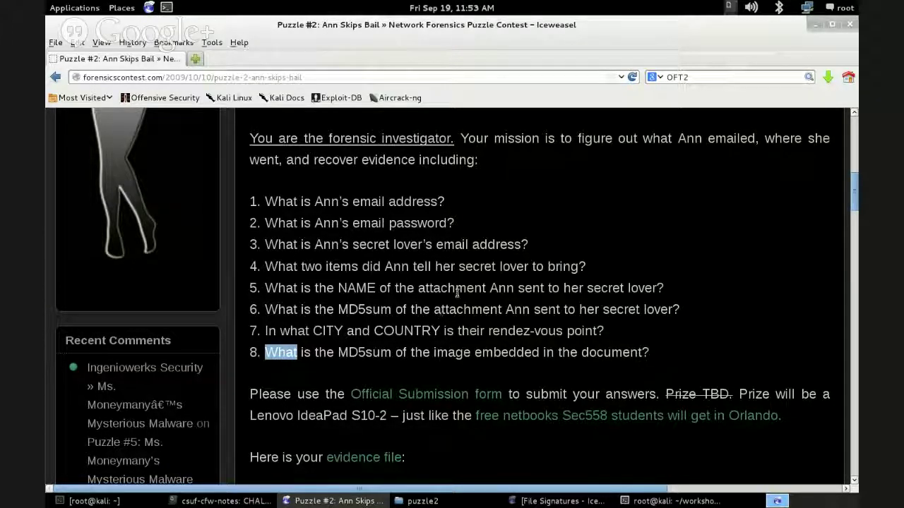
left_click_drag(682, 311, 237, 289)
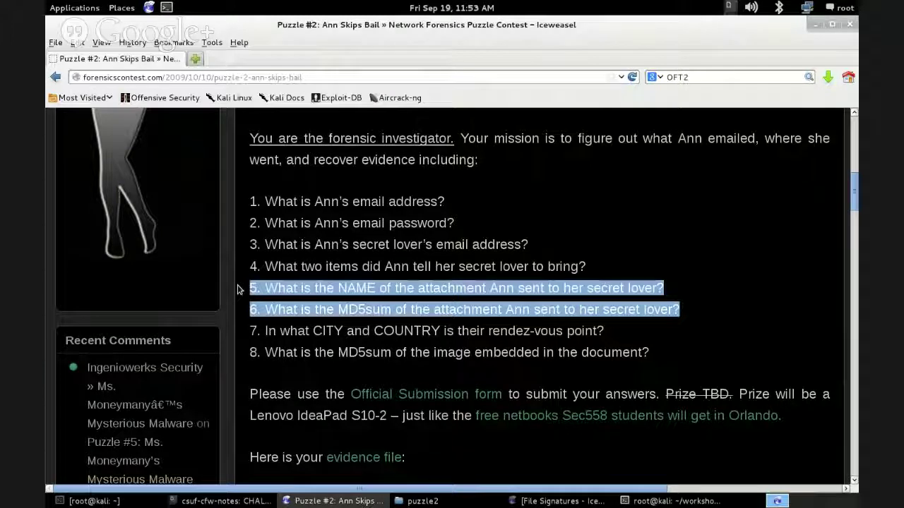
left_click(523, 355)
left_click_drag(433, 353, 540, 353)
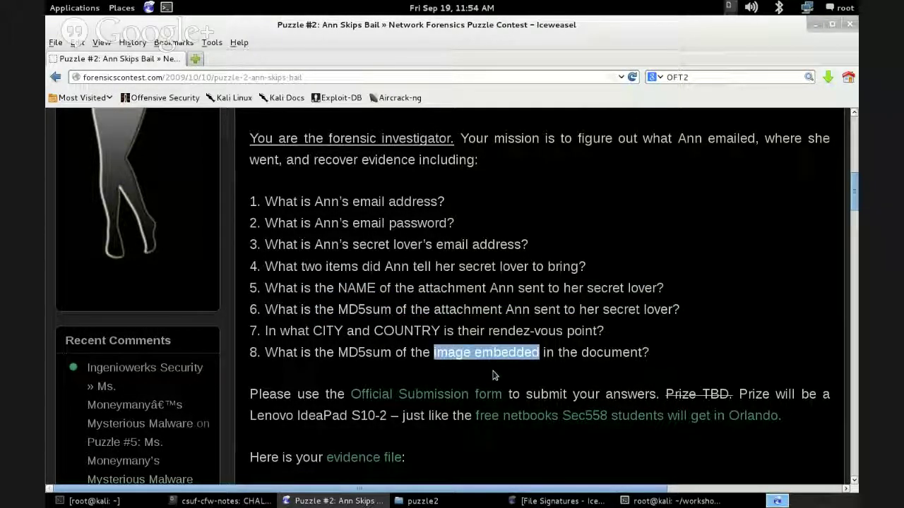
left_click(524, 367)
left_click_drag(663, 360, 248, 353)
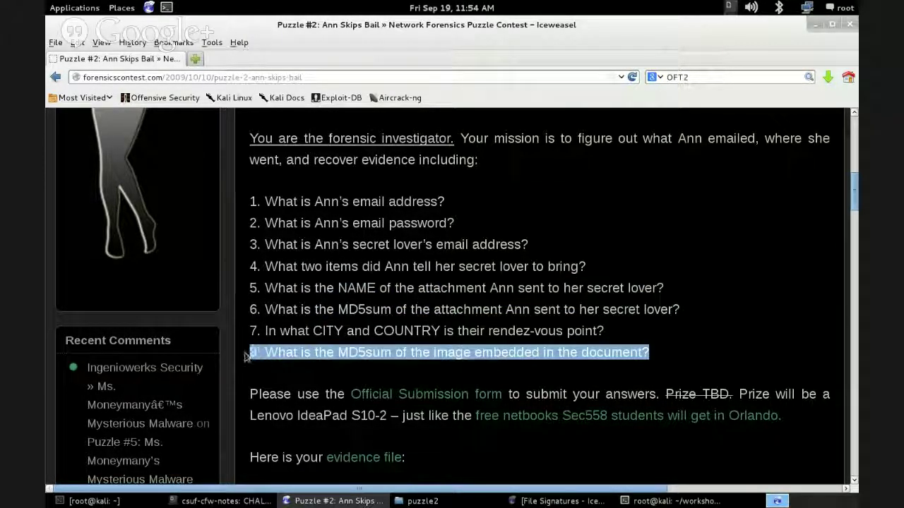
left_click(704, 332)
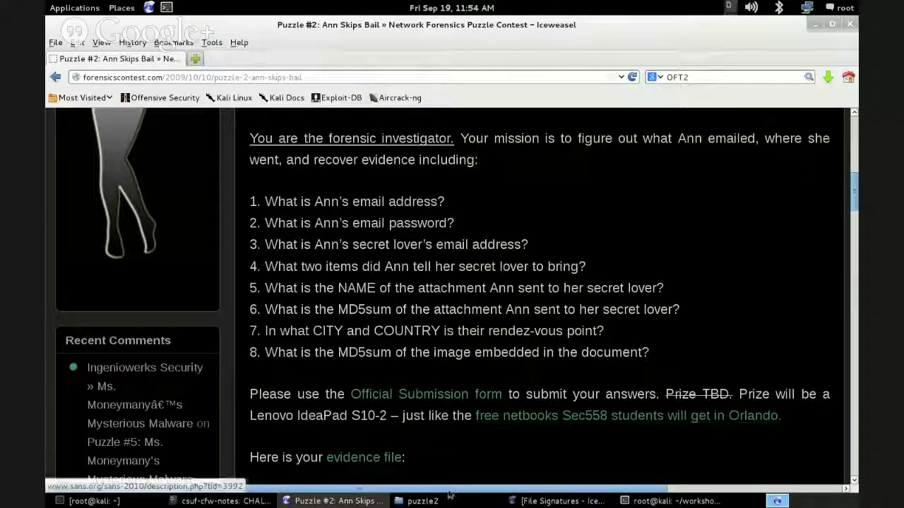
Open evidence02.pcap from the puzzle2 folder in Wireshark, dismissing the Lua error dialog
left_click(648, 502)
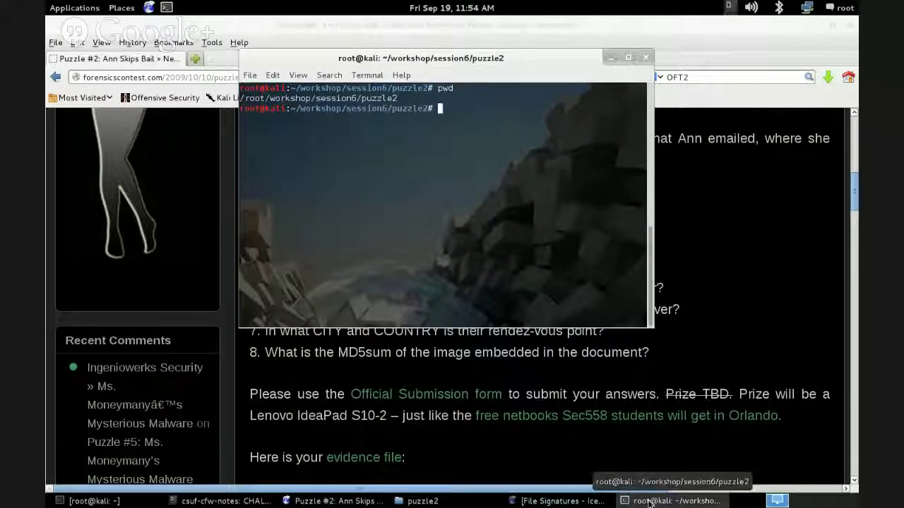
left_click(549, 502)
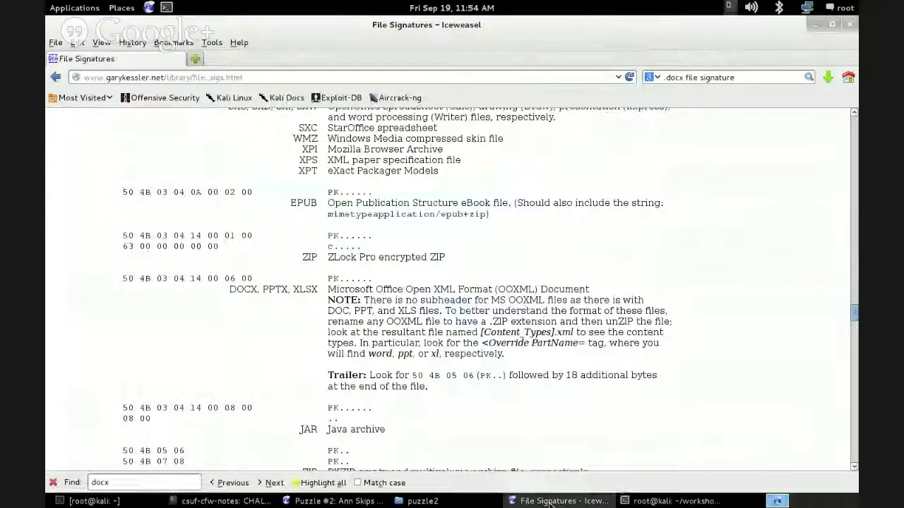
left_click(342, 502)
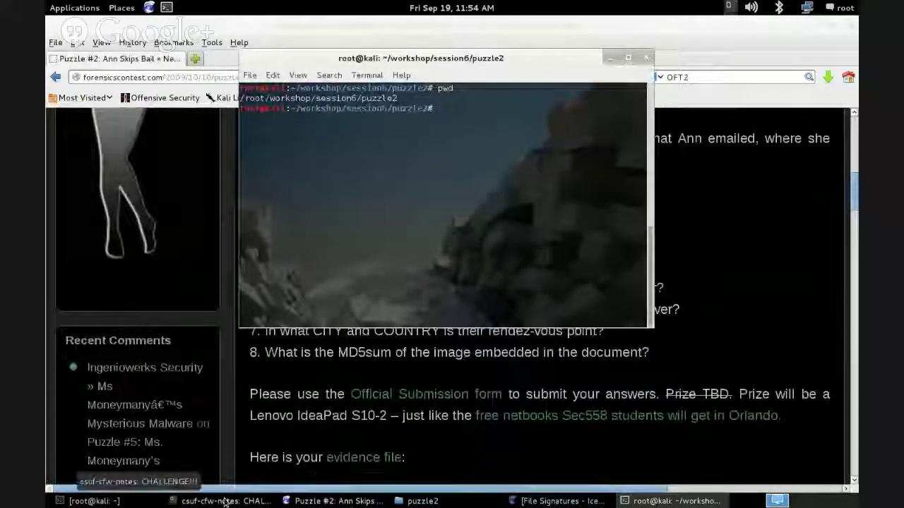
left_click(726, 316)
left_click(478, 504)
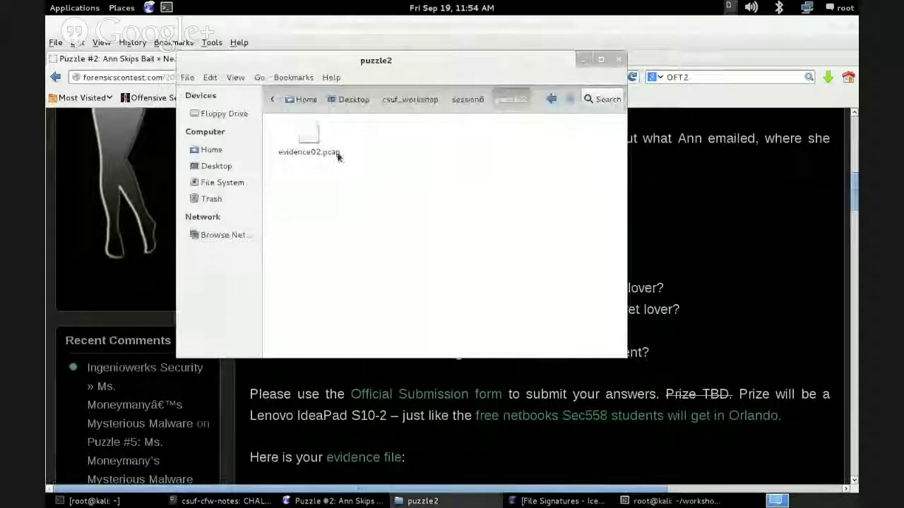
double_click(311, 141)
left_click(600, 285)
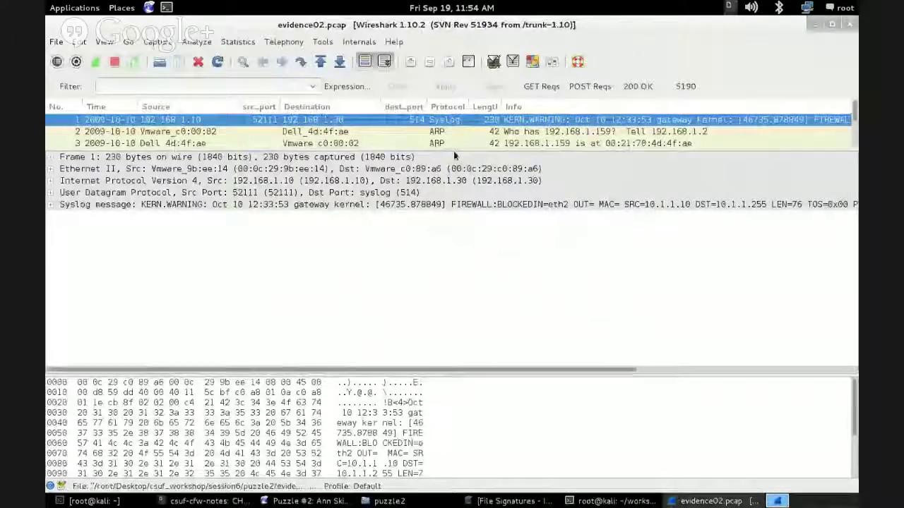
Enlarge the packet list pane and select packet 57, the SMTP EHLO message
left_click_drag(457, 151, 456, 291)
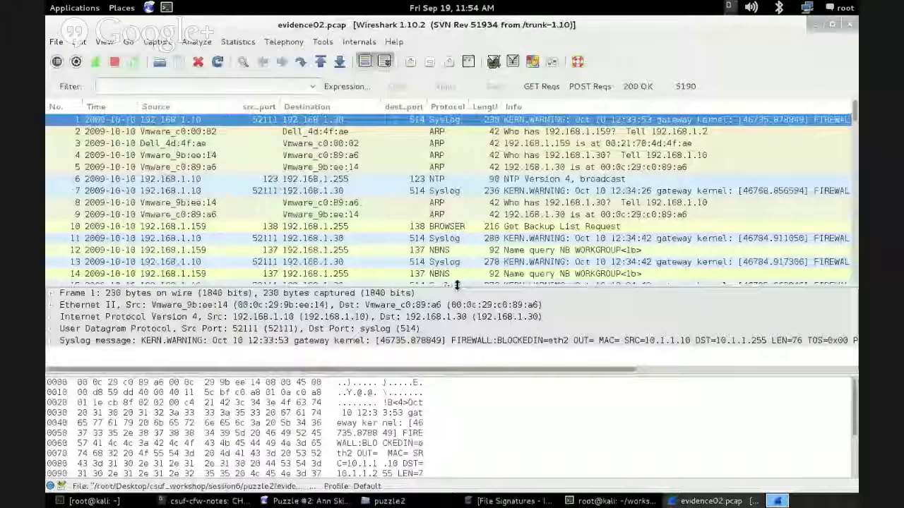
scroll(592, 219, "down", 2)
scroll(593, 219, "down", 14)
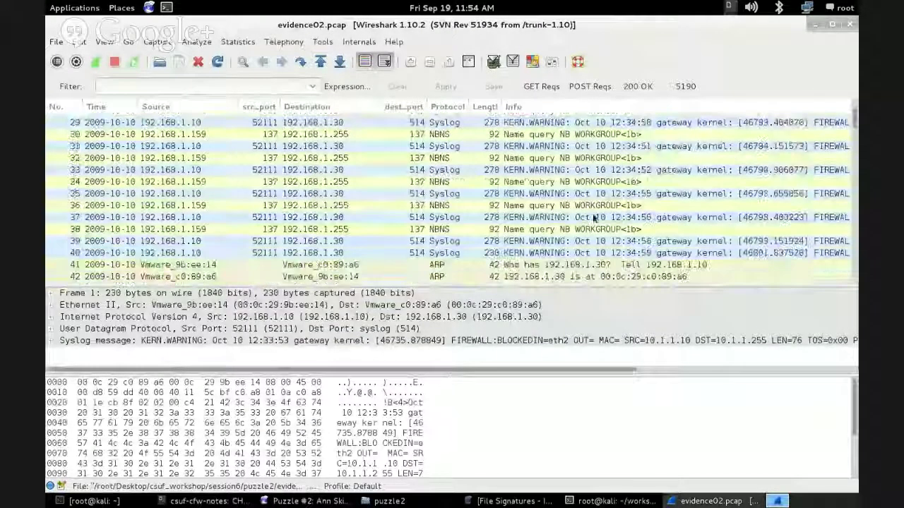
scroll(592, 213, "up", 11)
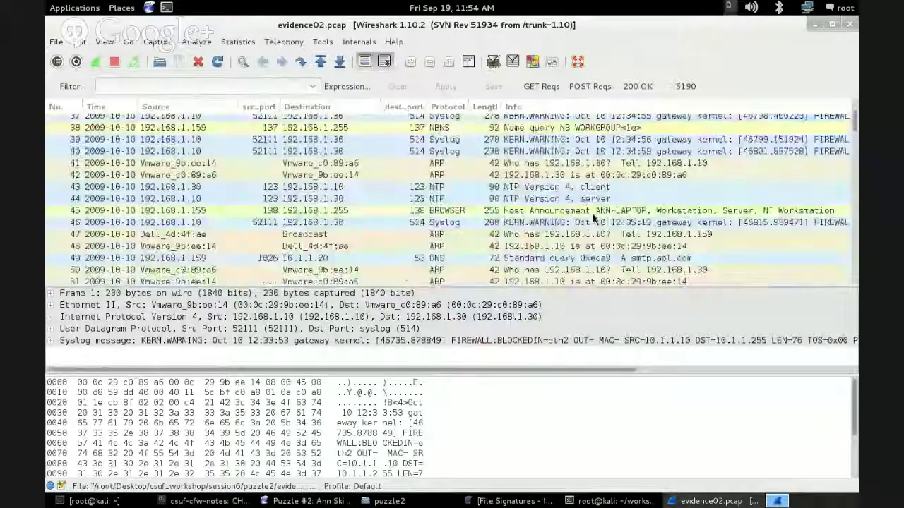
scroll(593, 218, "down", 14)
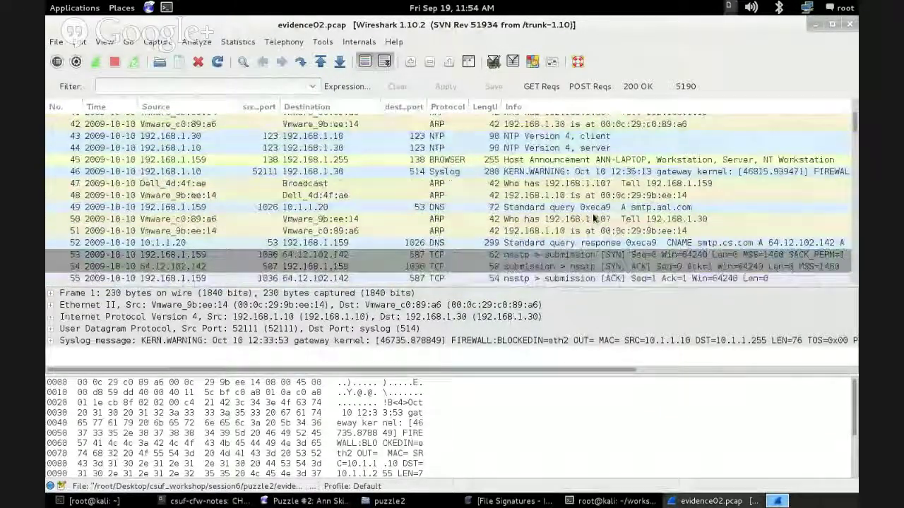
left_click(459, 125)
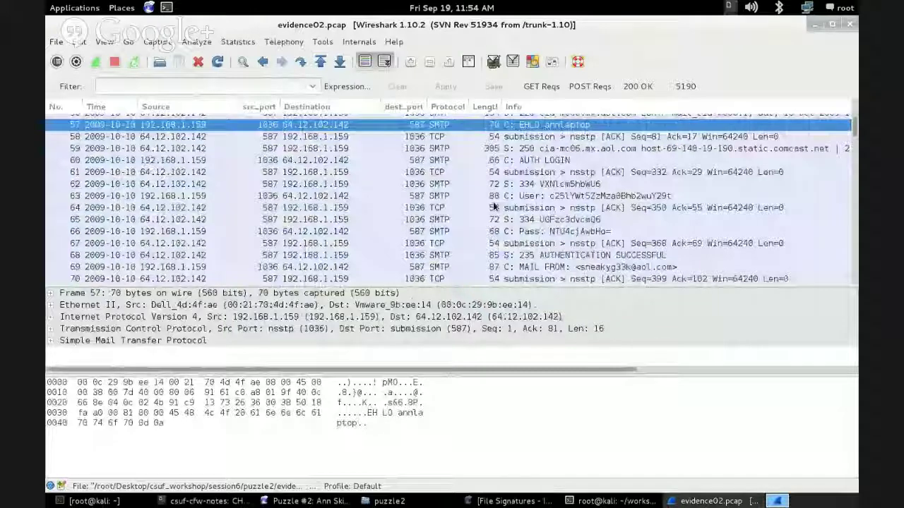
scroll(493, 205, "up", 2)
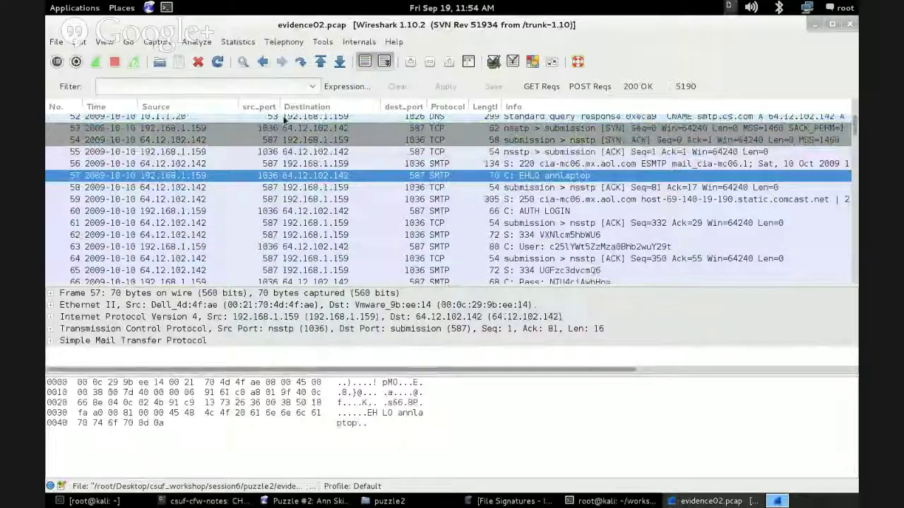
Try the display filter 'email', which is rejected as invalid, then clear it
left_click(272, 85)
type("email")
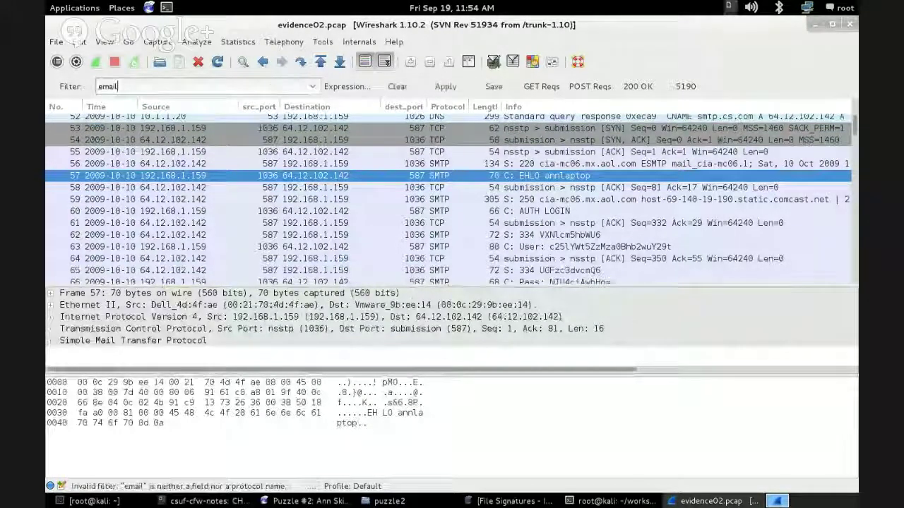
key("Return")
key("Return")
key("Return")
key("Return")
key("BackSpace")
key("BackSpace")
key("BackSpace")
key("BackSpace")
key("BackSpace")
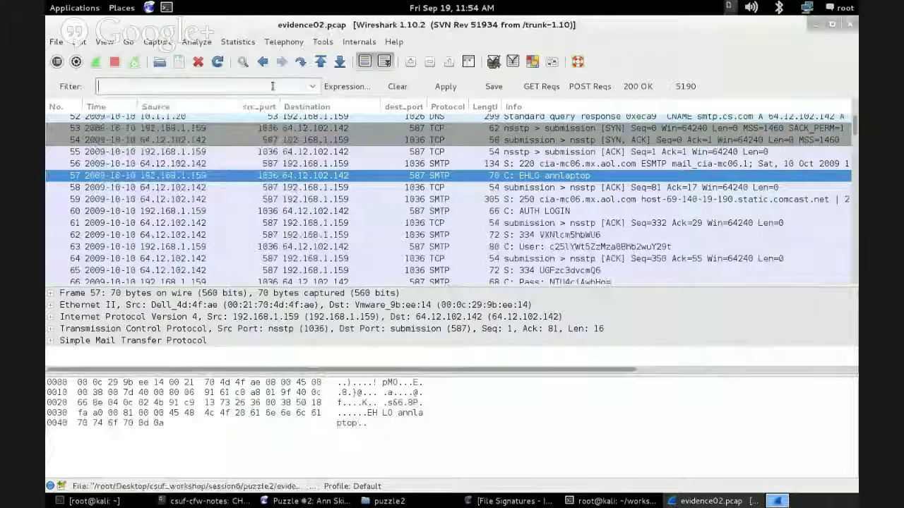
scroll(703, 254, "up", 17)
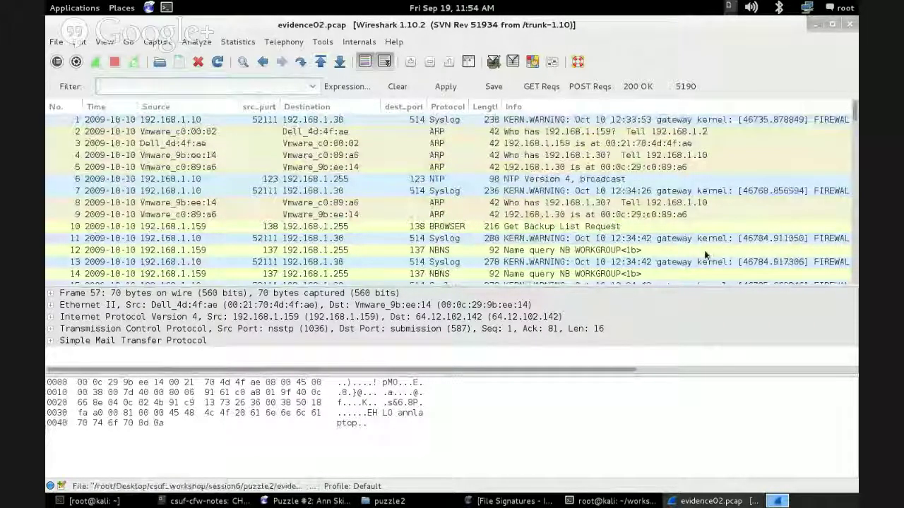
From the maximized Protocol Hierarchy, apply Simple Mail Transfer Protocol as a selected filter
left_click(252, 41)
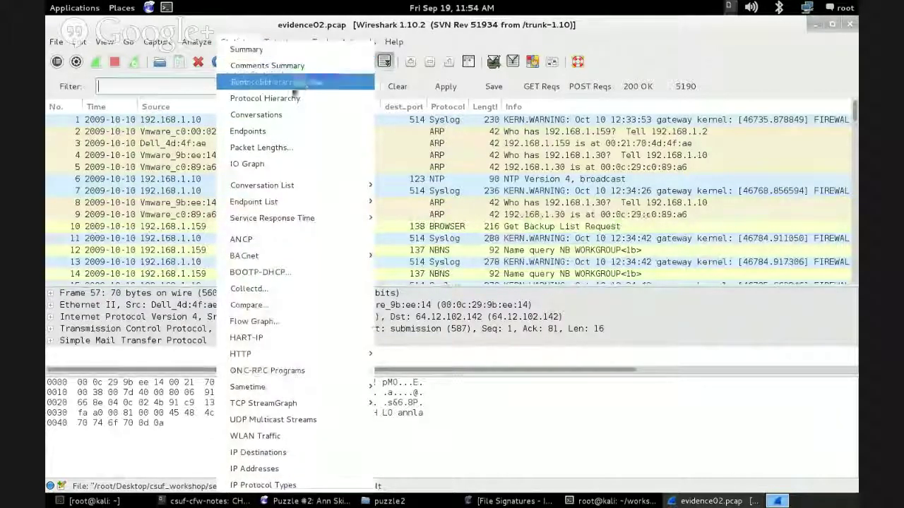
left_click(331, 98)
double_click(374, 55)
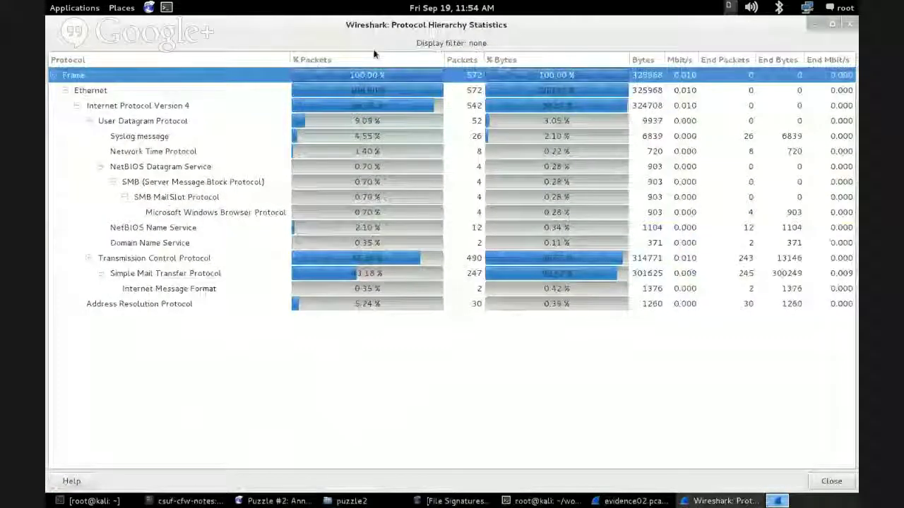
left_click(168, 274)
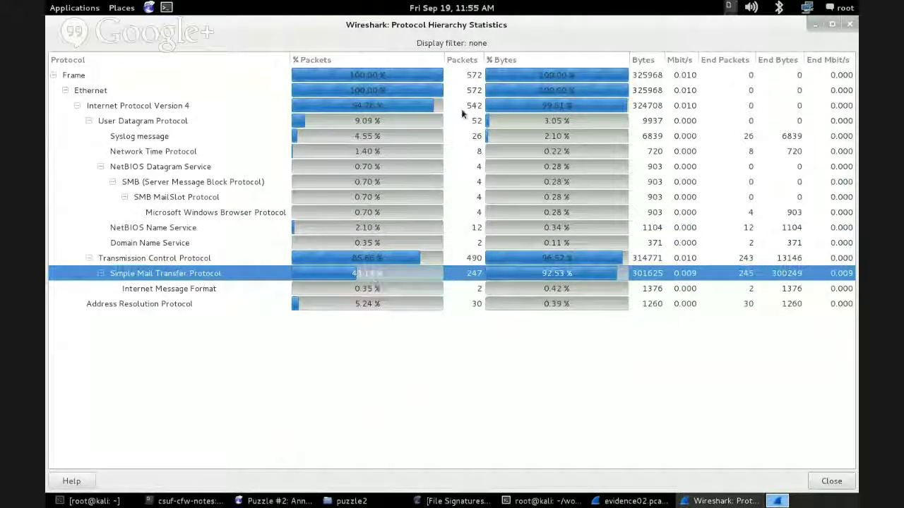
left_click(464, 76)
left_click(191, 275)
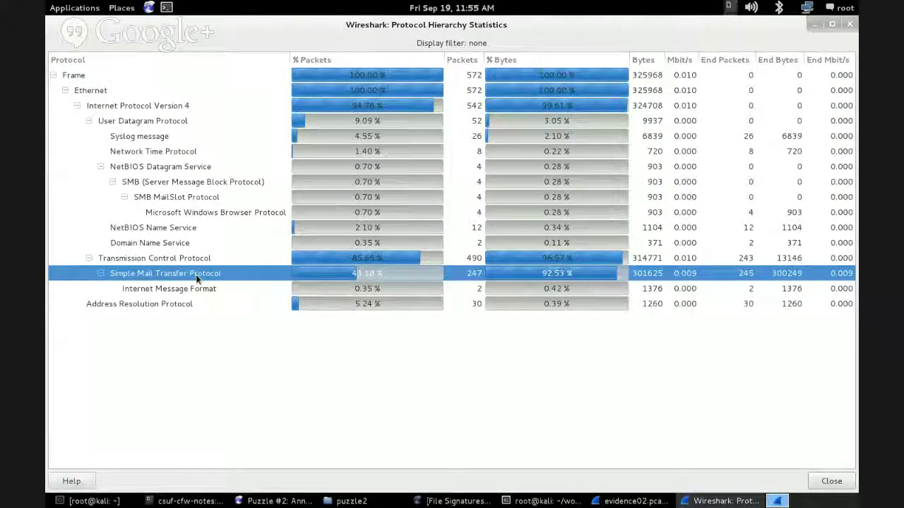
right_click(198, 279)
mouse_move(211, 283)
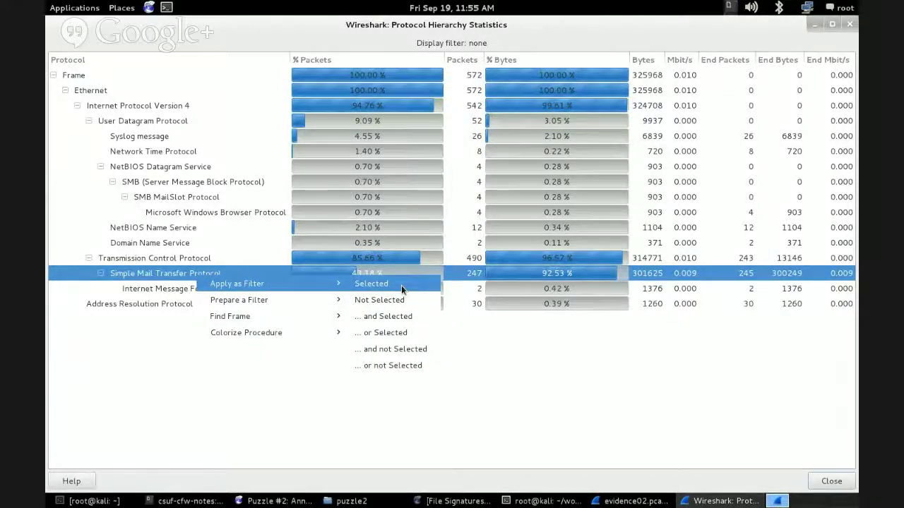
left_click(401, 286)
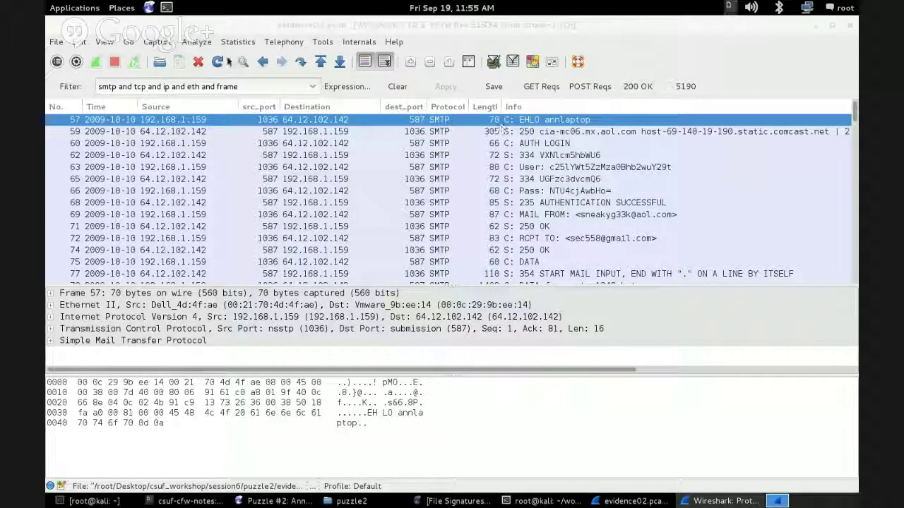
Search the web for 'ehlo mail' in Iceweasel and open the cr.yp.to EHLO page
left_click(149, 8)
key("ctrl+k")
type("ehlo mail")
key("Return")
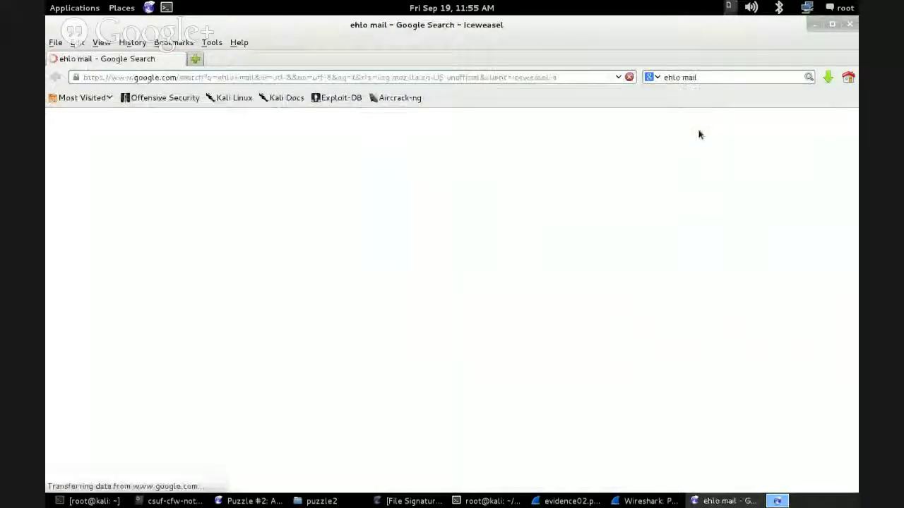
left_click(266, 254)
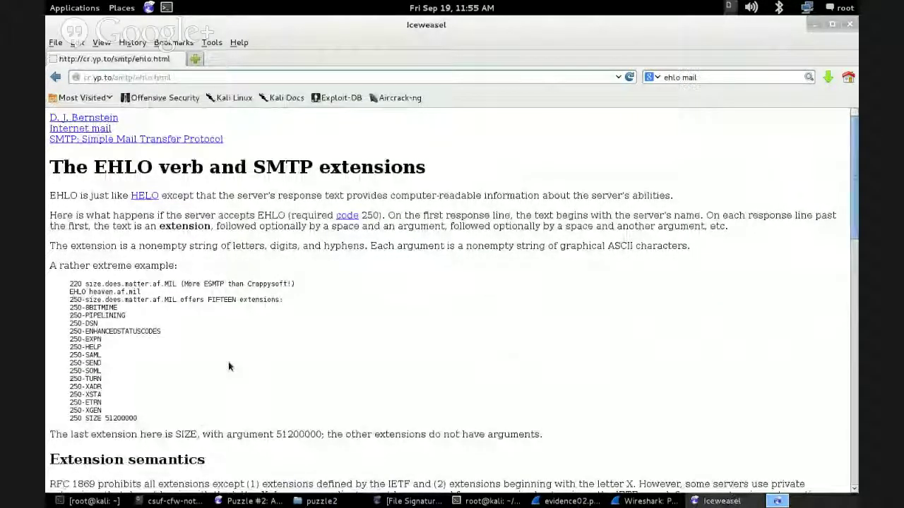
Read the explanation of what EHLO does on the page, then close the browser
left_click_drag(83, 195, 126, 195)
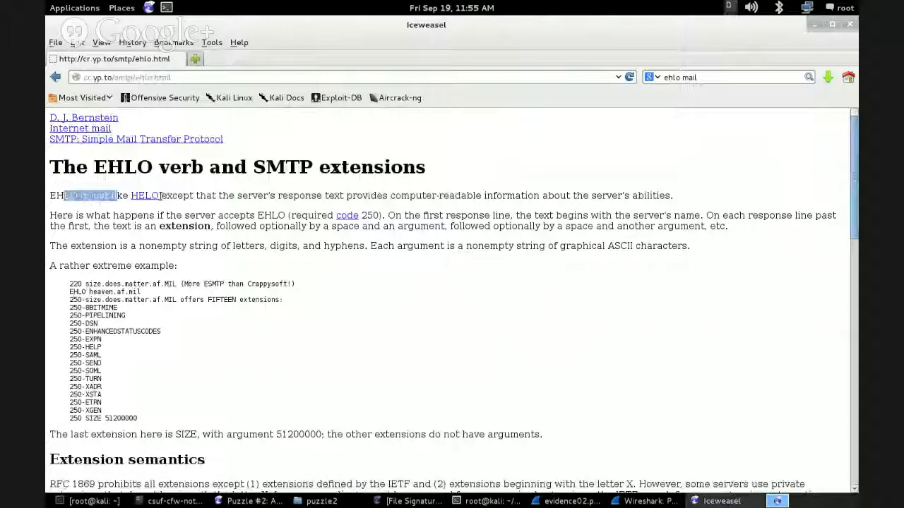
left_click(131, 196)
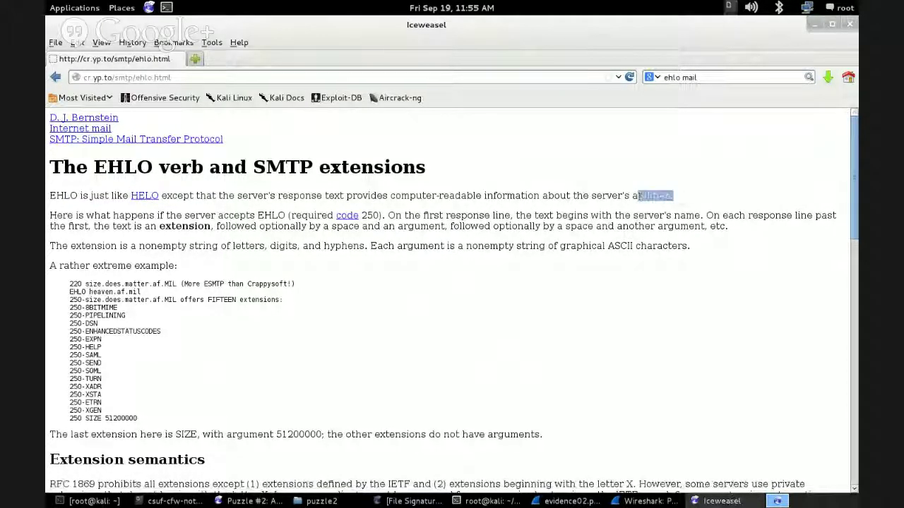
left_click_drag(640, 197, 75, 205)
left_click(162, 206)
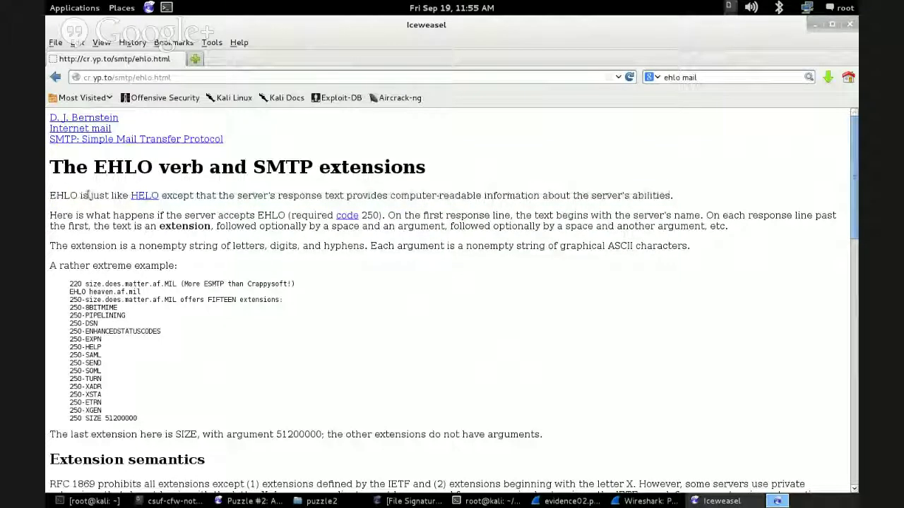
scroll(635, 300, "down", 7)
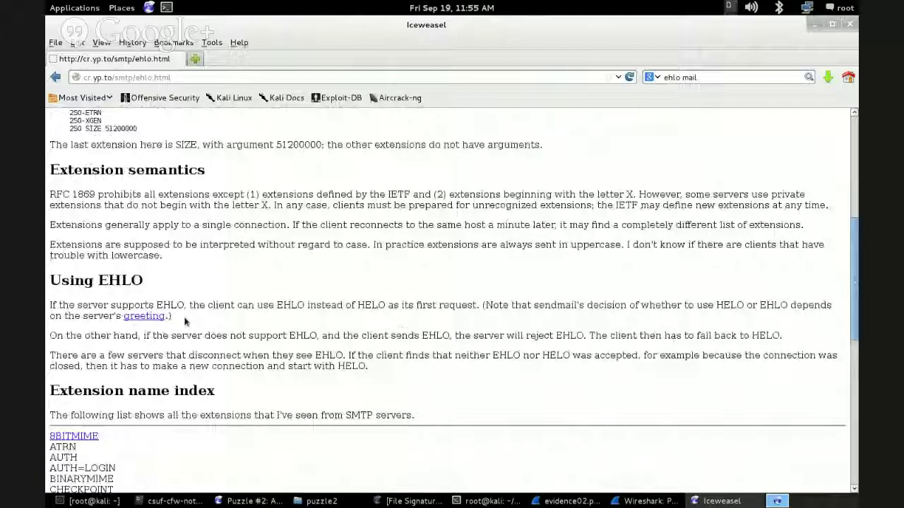
scroll(551, 312, "down", 5)
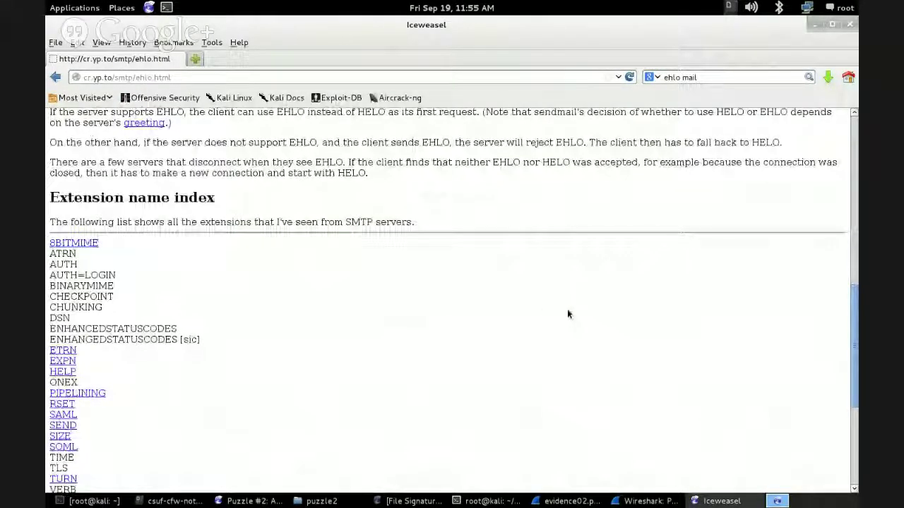
left_click(850, 24)
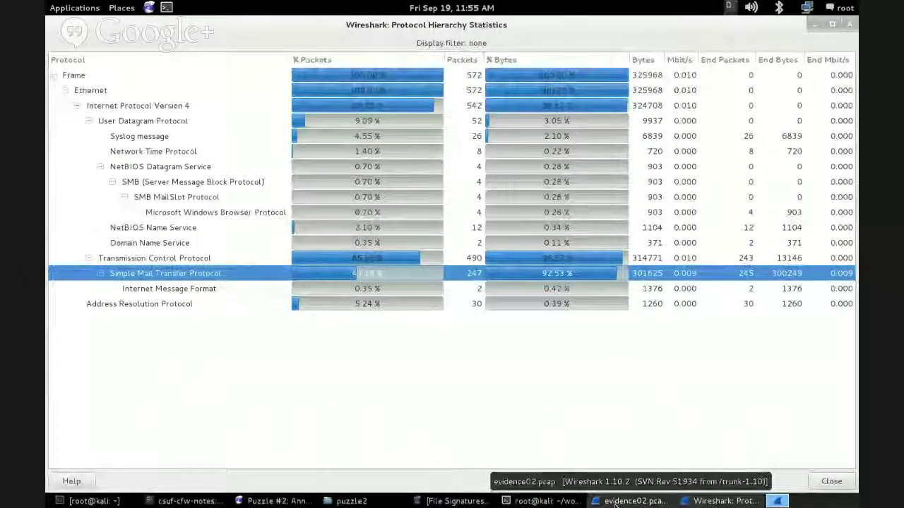
Follow the TCP stream of packet 56 and maximize the stream window
left_click(617, 503)
scroll(499, 188, "up", 1)
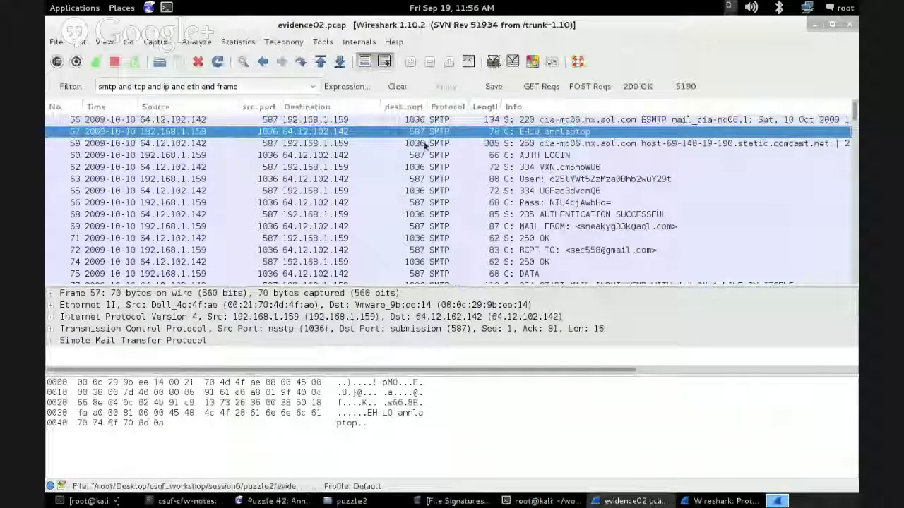
left_click(432, 120)
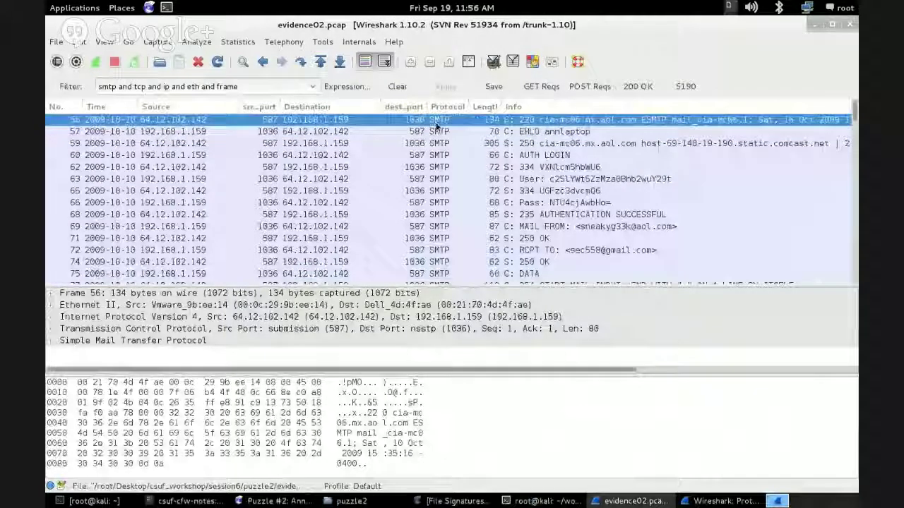
right_click(434, 120)
left_click(523, 319)
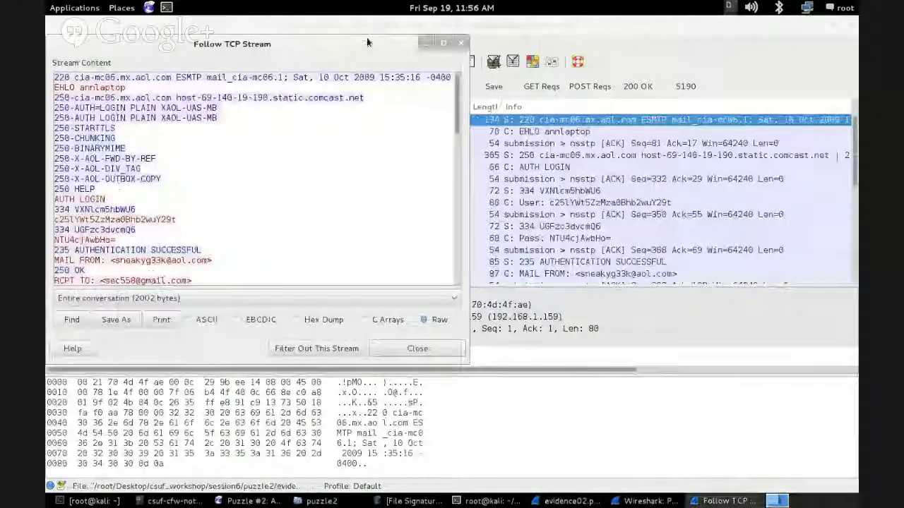
double_click(366, 38)
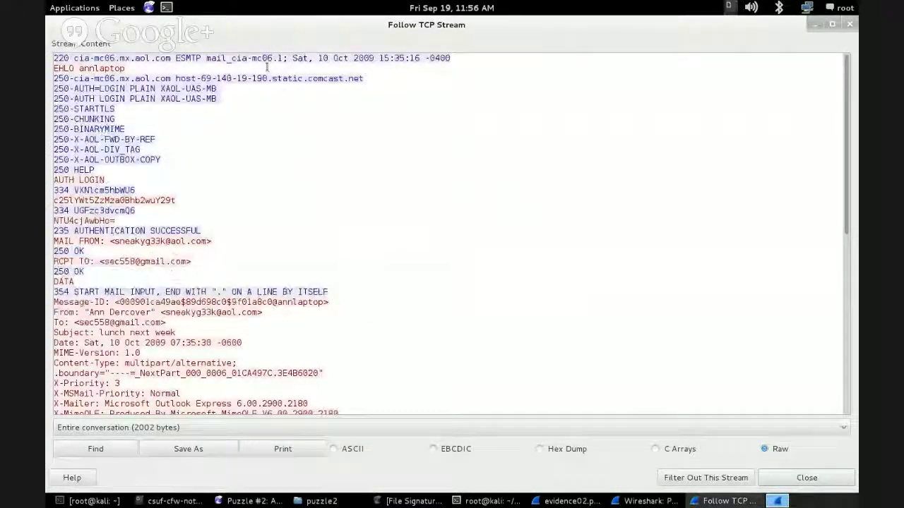
Copy the client hostname annlaptop from the EHLO line
left_click_drag(172, 58, 71, 57)
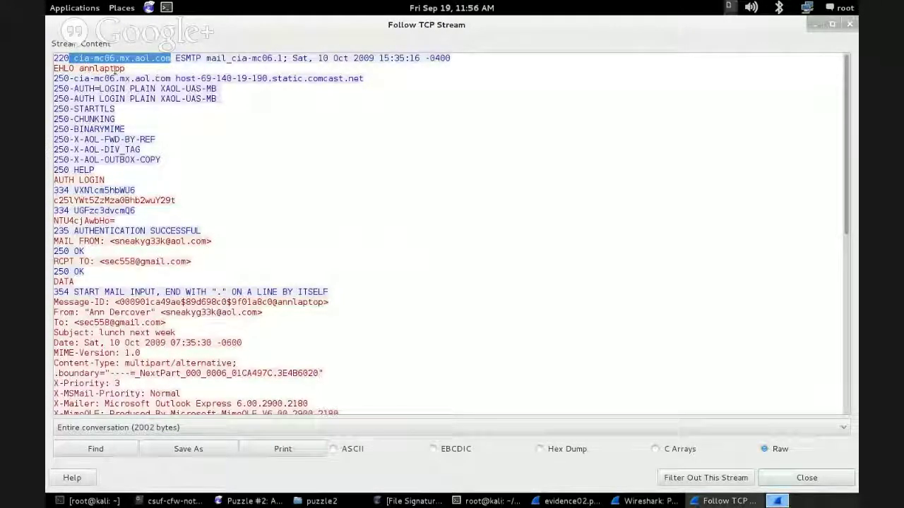
double_click(116, 69)
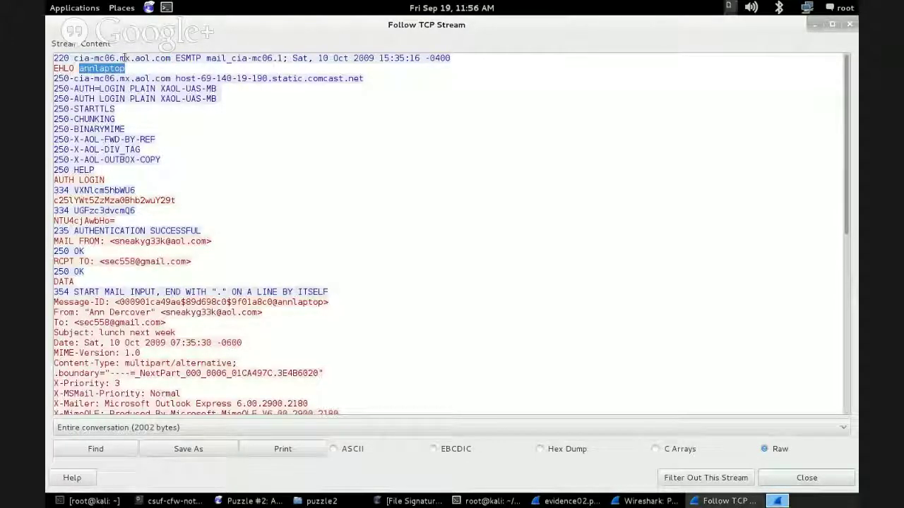
right_click(129, 68)
left_click(141, 91)
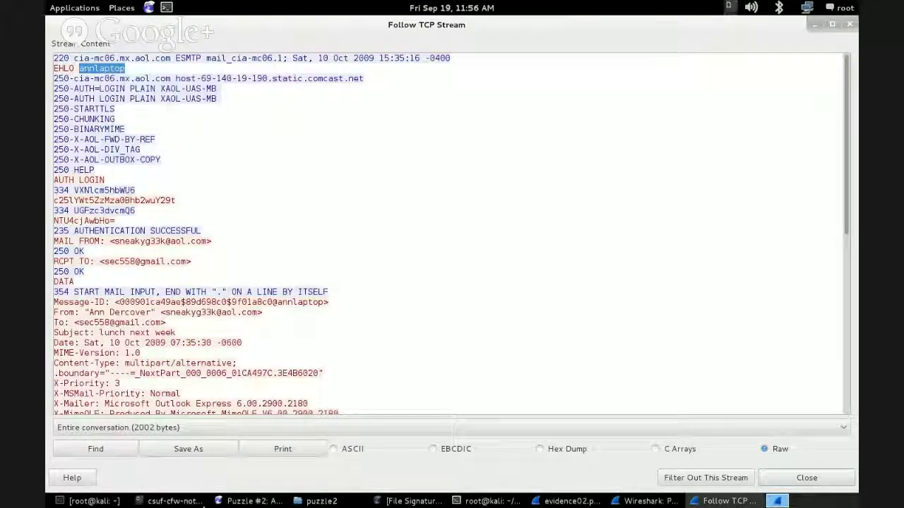
Paste the host name annlaptop on its own line above the CHALLENGE!!! questions
key("alt+Tab")
key("Down")
key("Down")
key("Down")
key("Down")
key("Return")
key("Return")
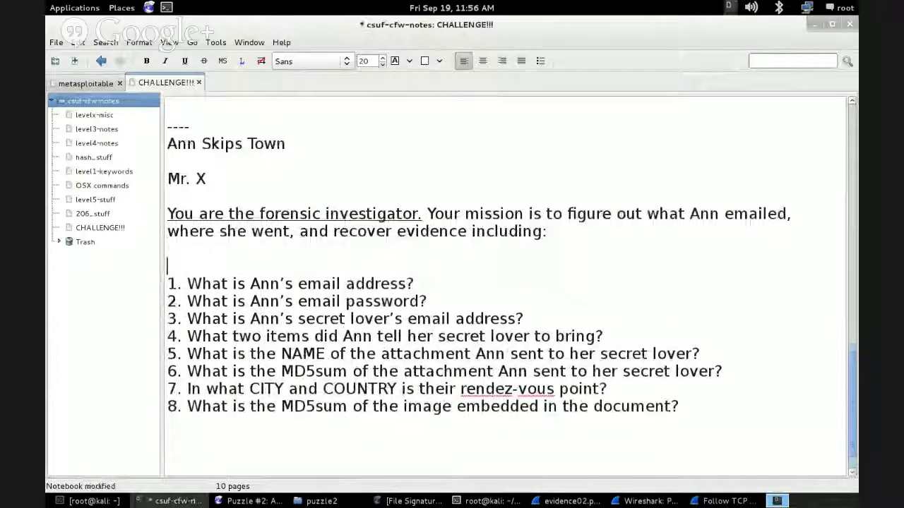
key("Up")
key("ctrl+v")
key("Return")
key("Return")
key("Up")
key("Up")
key("Down")
key("Down")
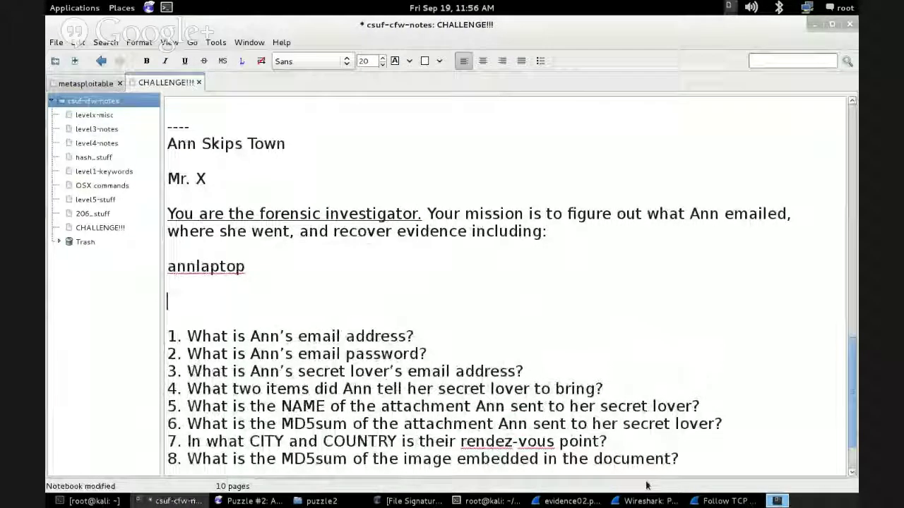
left_click(714, 504)
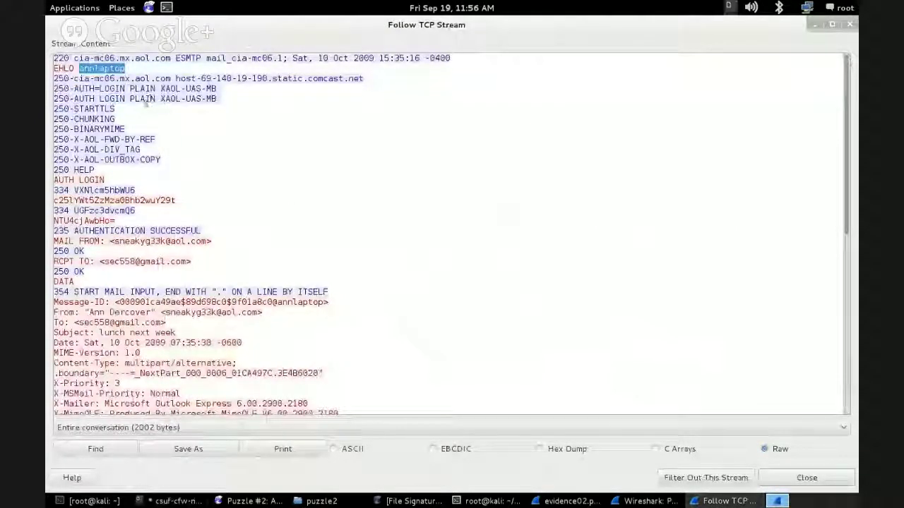
Inspect the Base64 AUTH LOGIN username and password lines plus the MAIL FROM and RCPT TO addresses
double_click(99, 180)
left_click(146, 181)
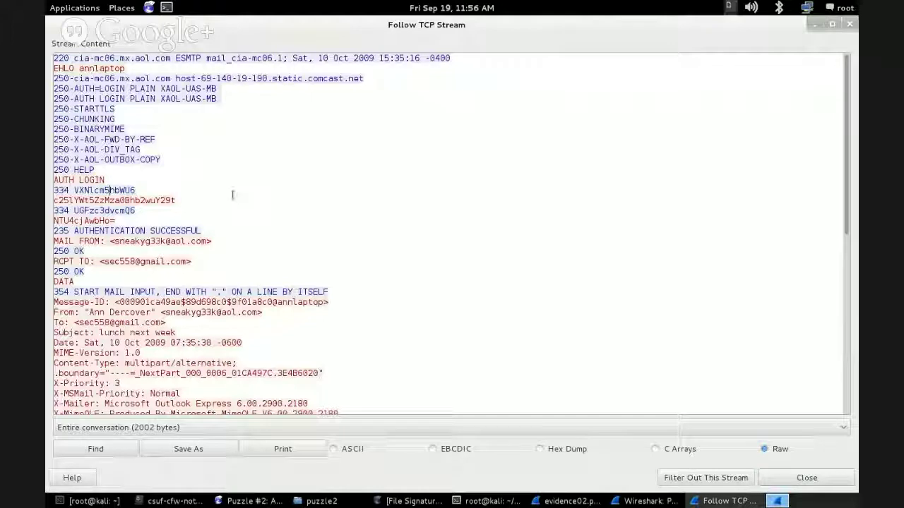
left_click_drag(188, 200, 55, 203)
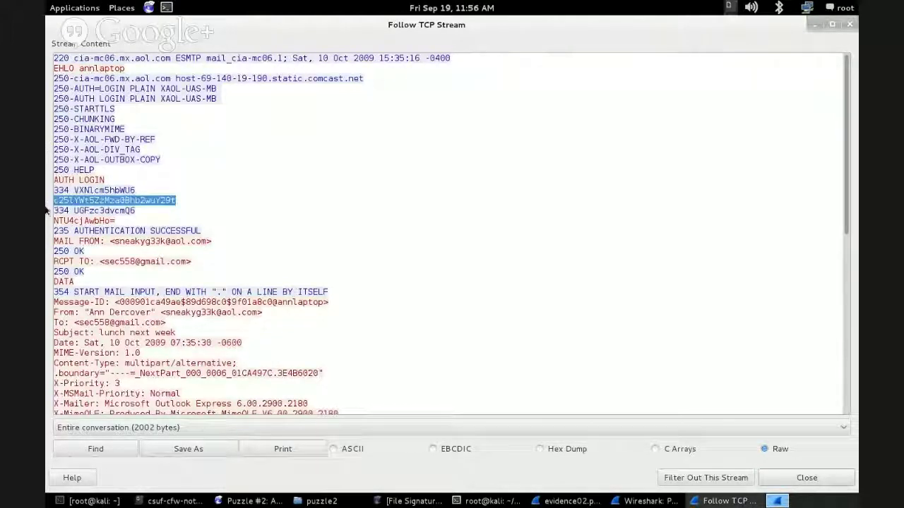
left_click_drag(135, 210, 54, 211)
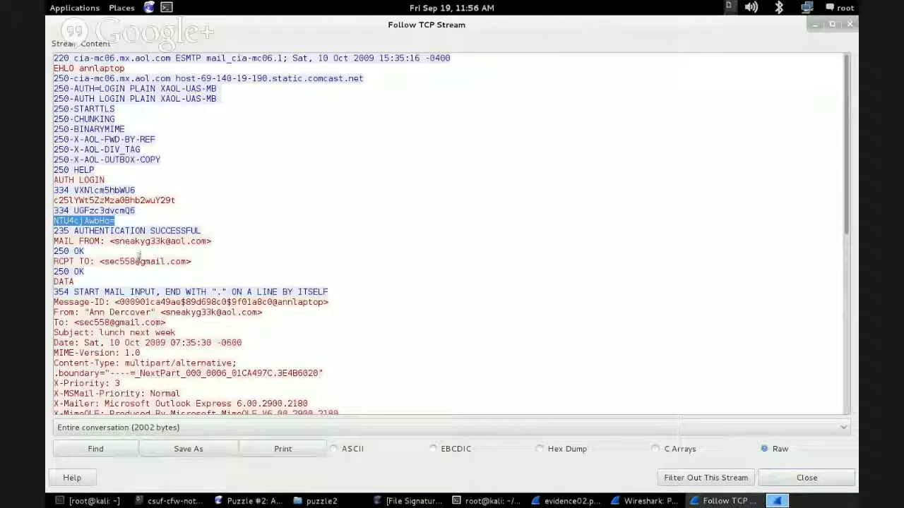
left_click_drag(230, 241, 64, 241)
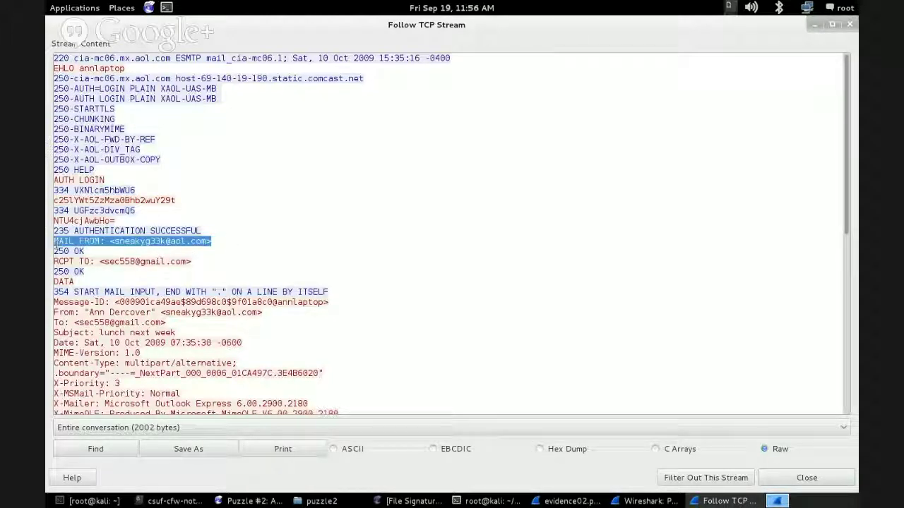
left_click_drag(218, 251, 74, 246)
left_click_drag(215, 261, 46, 266)
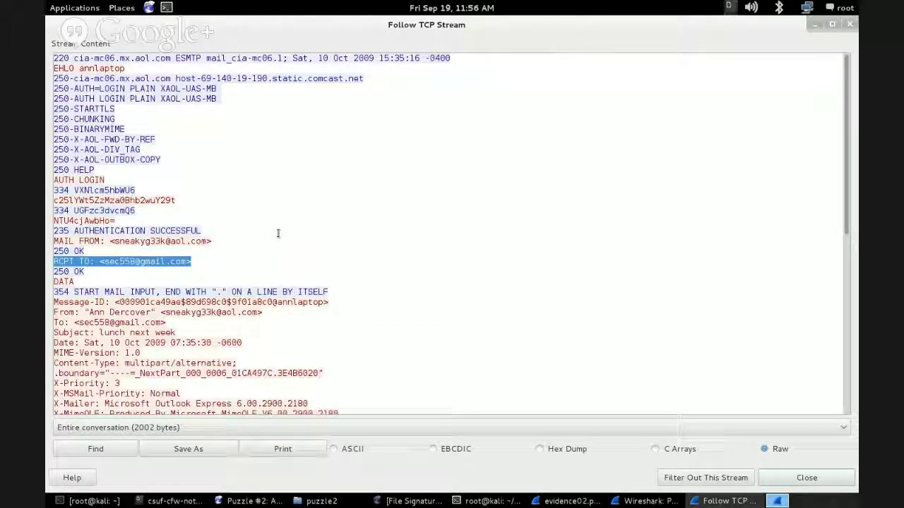
left_click(142, 222)
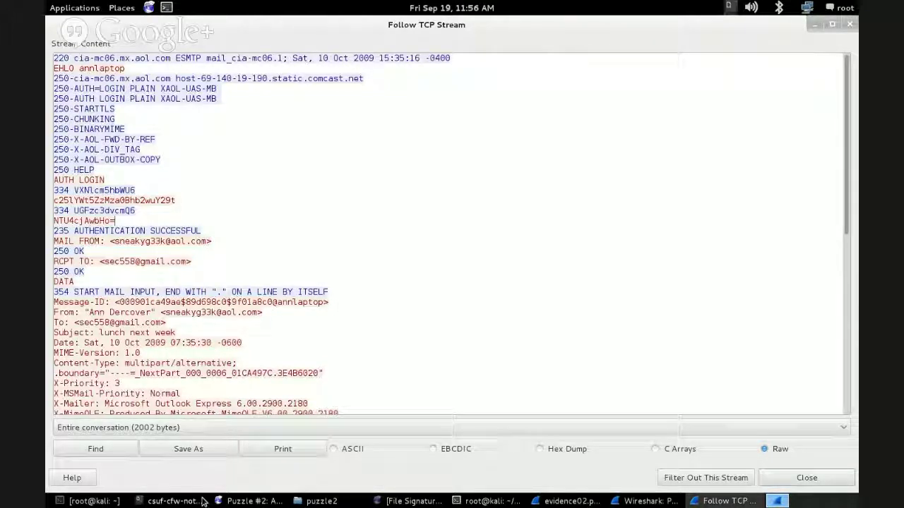
Reselect the four encoded AUTH LOGIN lines, then open a new terminal window
left_click(170, 500)
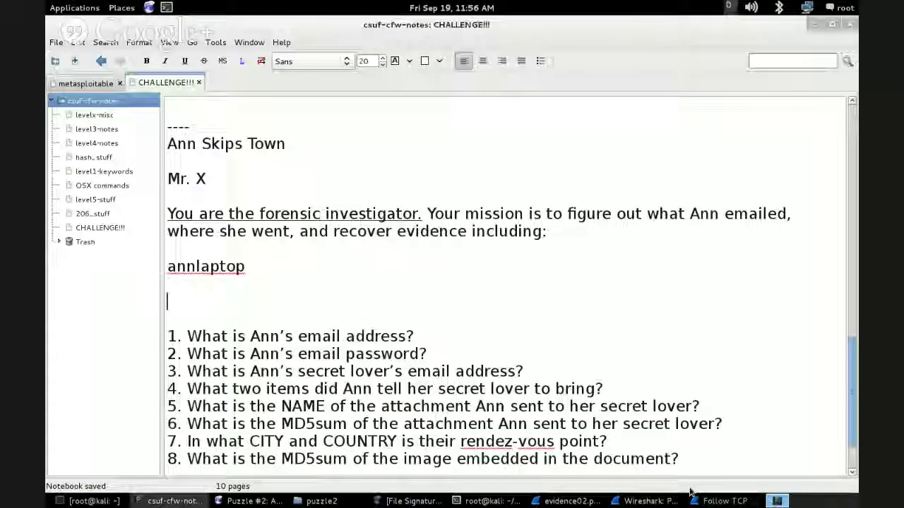
left_click(713, 500)
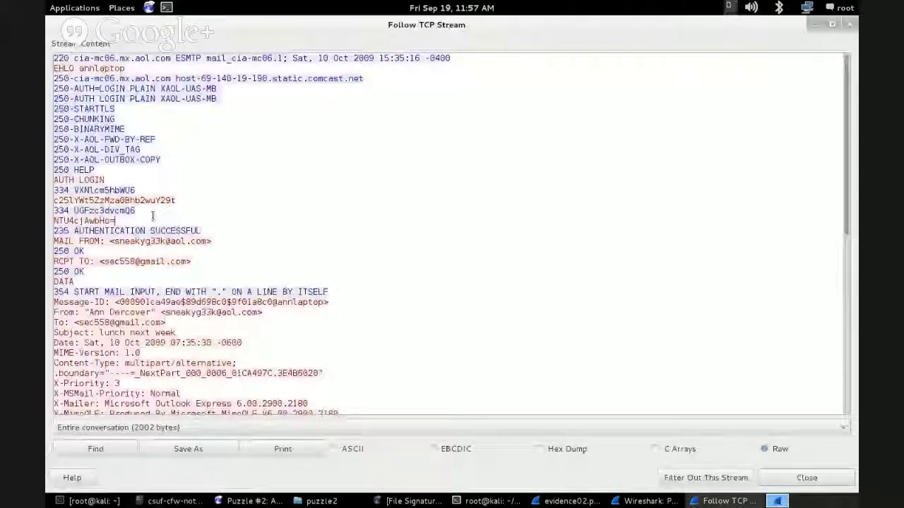
left_click_drag(128, 220, 131, 183)
left_click(131, 183)
double_click(131, 183)
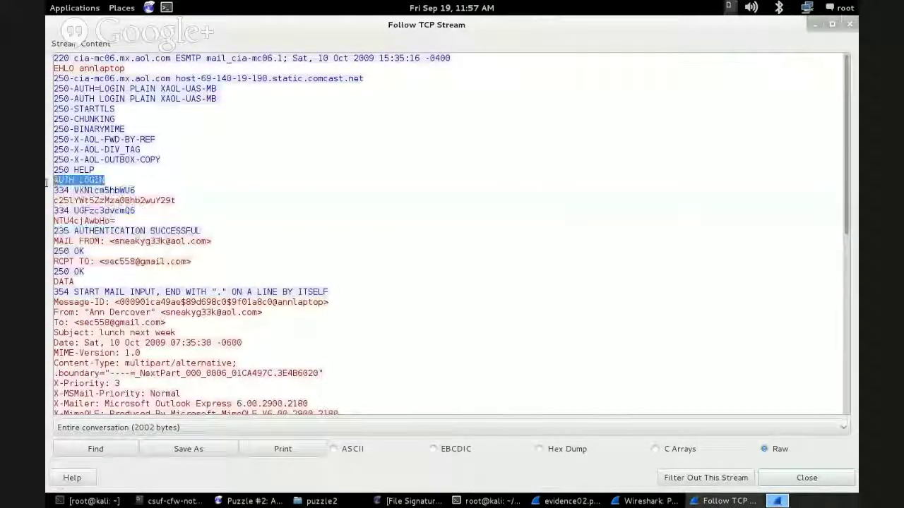
left_click(142, 221)
left_click_drag(142, 222, 46, 190)
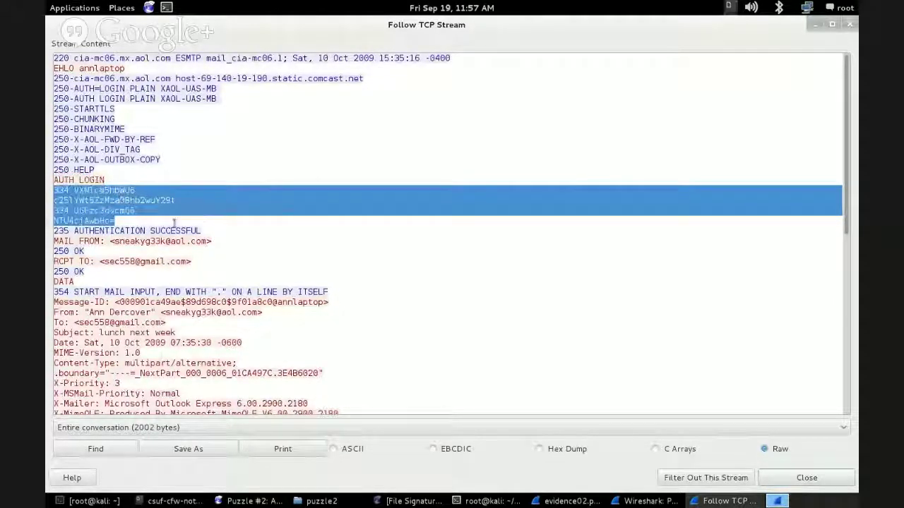
left_click(142, 224)
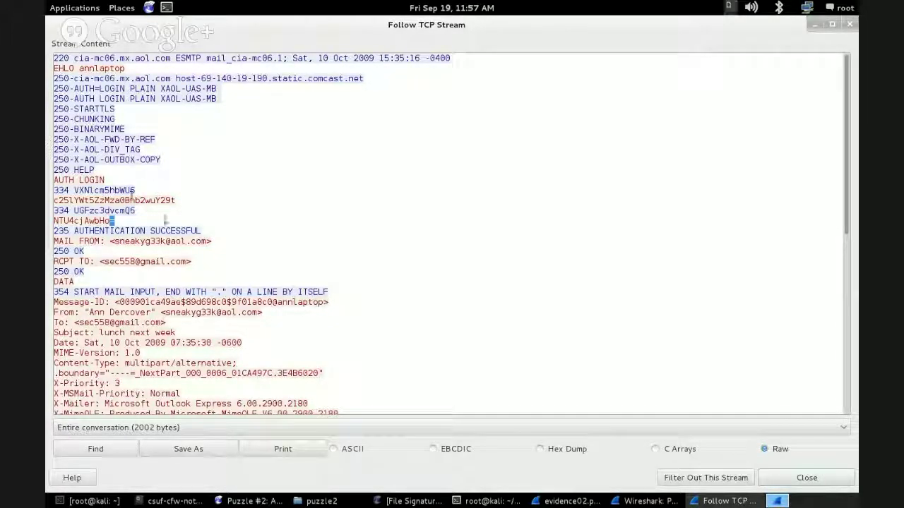
left_click(166, 7)
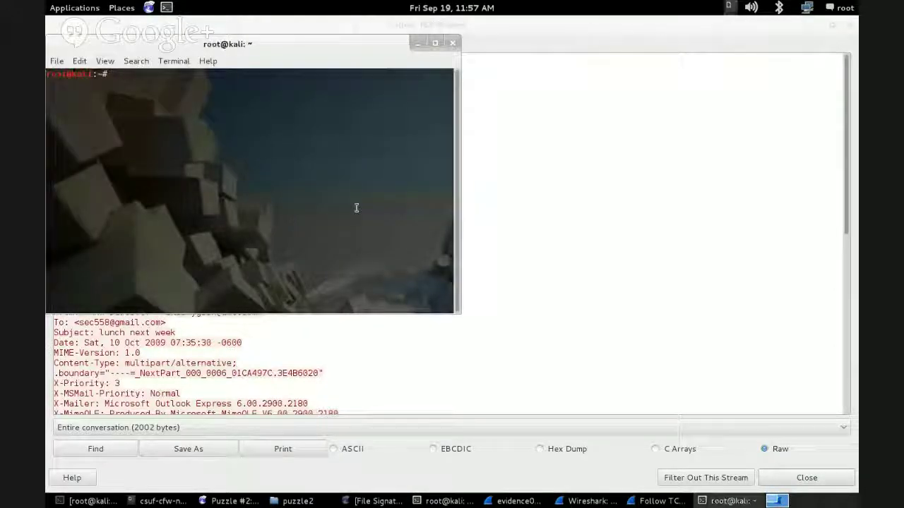
Start Python in the terminal and import the base64 module
type("python")
key("Return")
type("import base64")
key("Return")
type("base64.b64decode('")
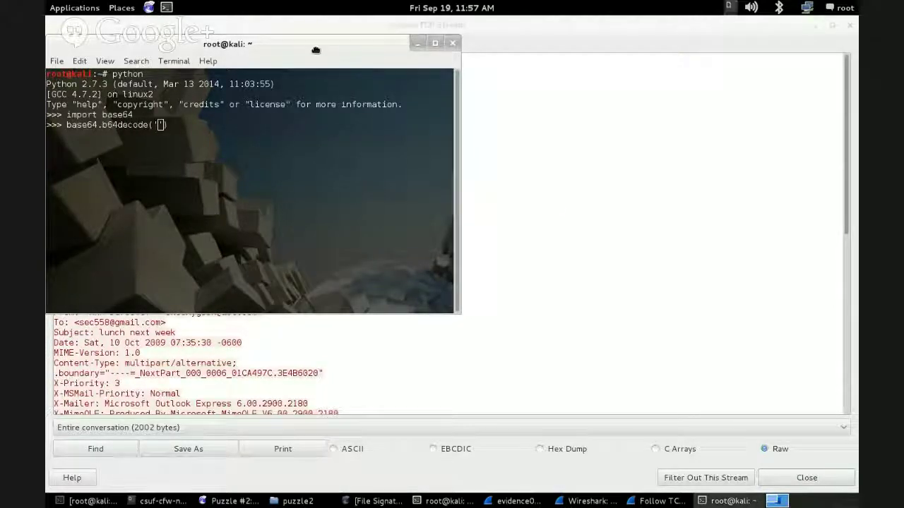
Decode 'VXNlcm5hbWU6' from the login lines with base64.b64decode, revealing 'Username:'
key("alt+F9")
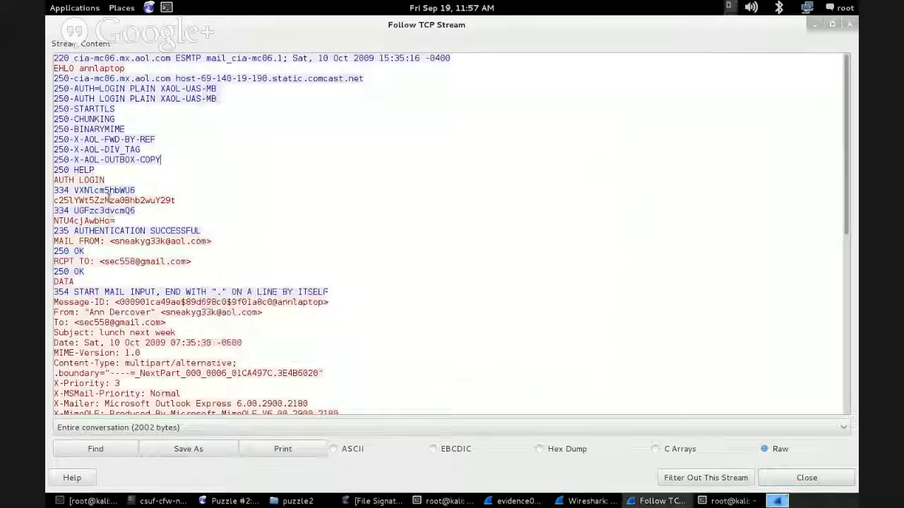
left_click_drag(132, 221, 54, 187)
right_click(120, 204)
left_click(132, 226)
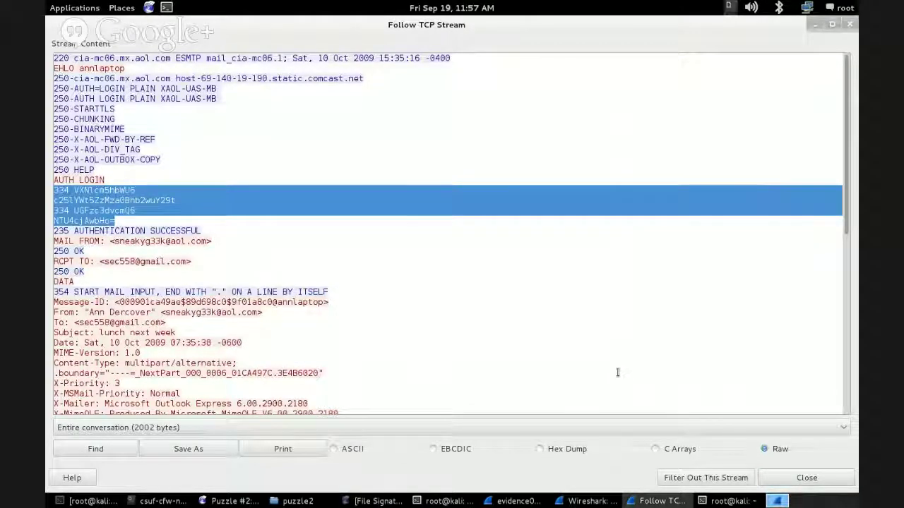
left_click(706, 500)
right_click(311, 183)
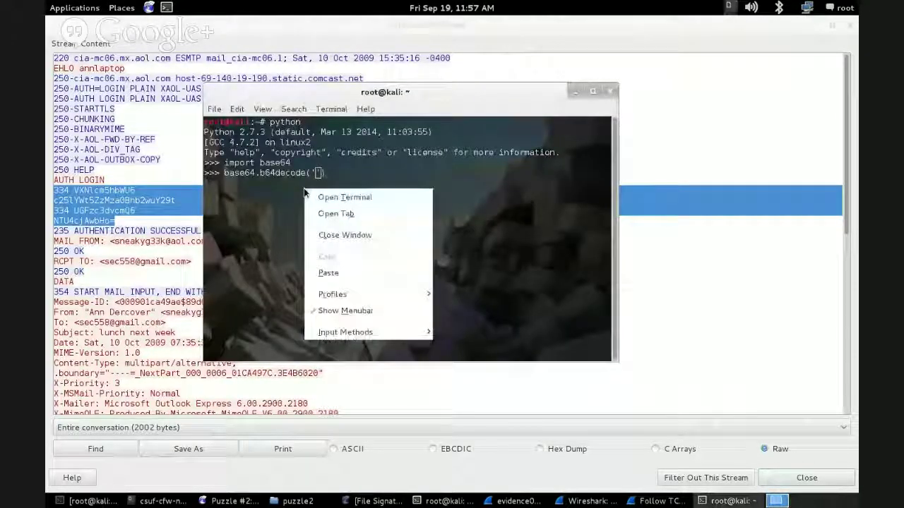
left_click(373, 270)
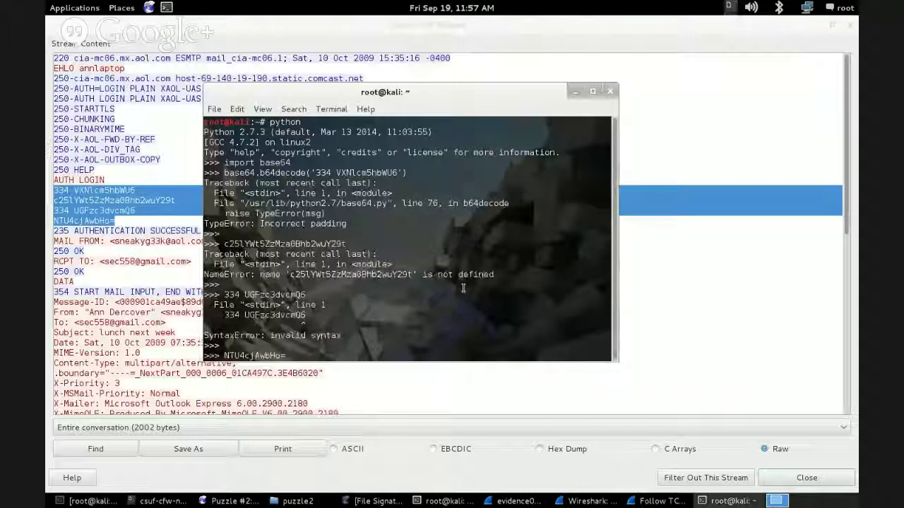
key("ctrl+c")
key("Up")
key("Up")
key("Up")
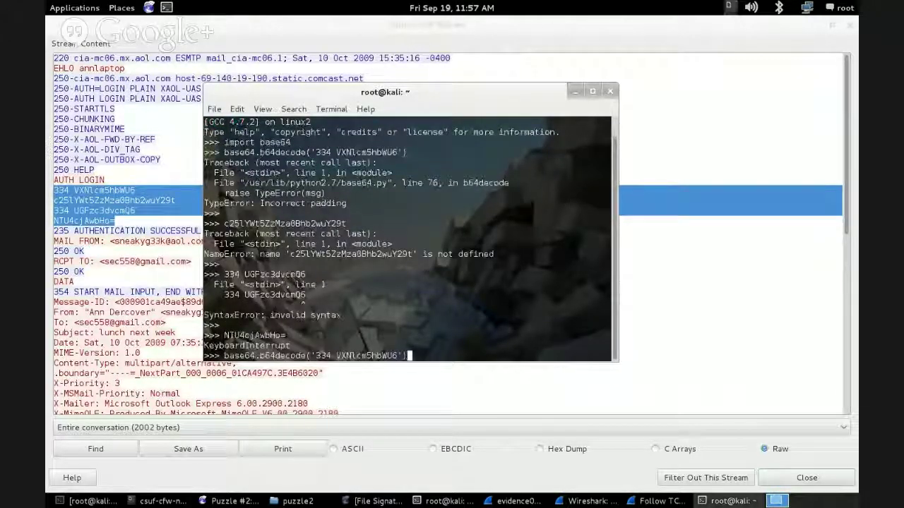
key("Left")
key("Left")
key("Left")
key("Left")
key("Left")
key("Left")
key("Left")
key("Left")
key("BackSpace")
key("BackSpace")
key("BackSpace")
key("BackSpace")
key("Return")
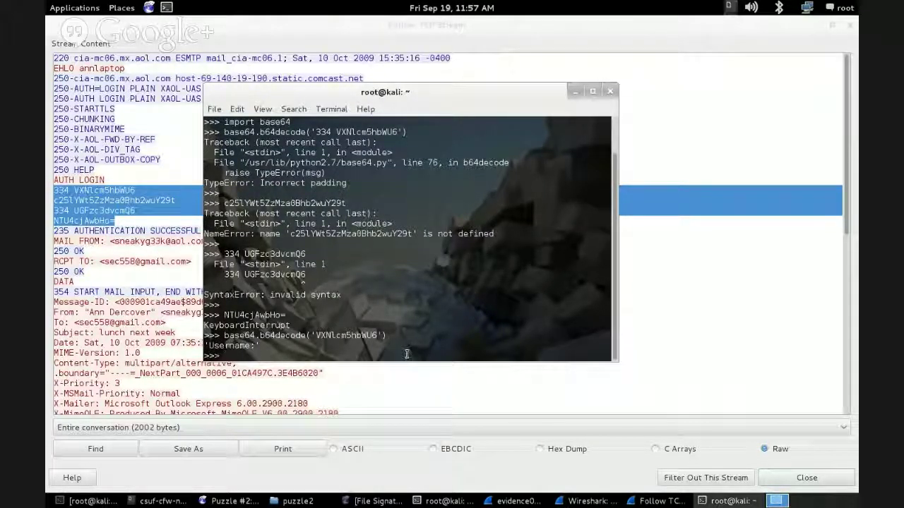
Copy the encoded username reply line from the SMTP stream
left_click(195, 205)
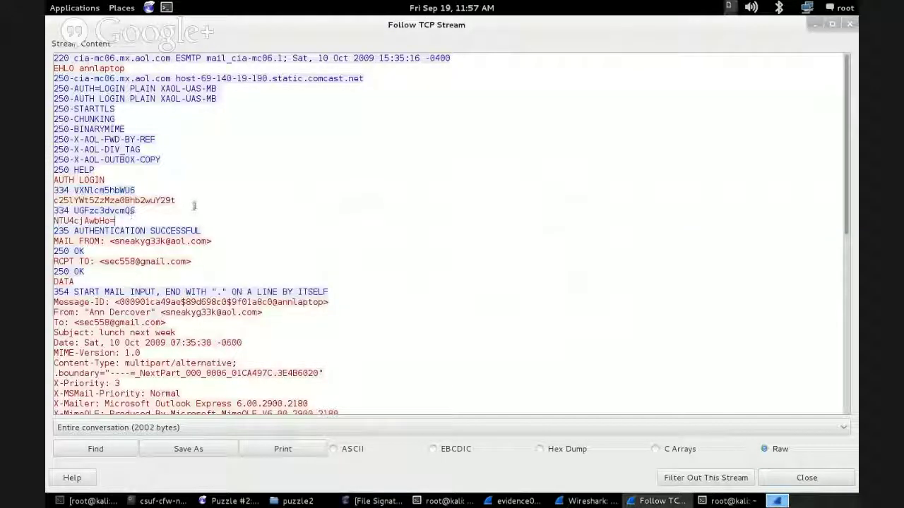
left_click_drag(194, 200, 51, 201)
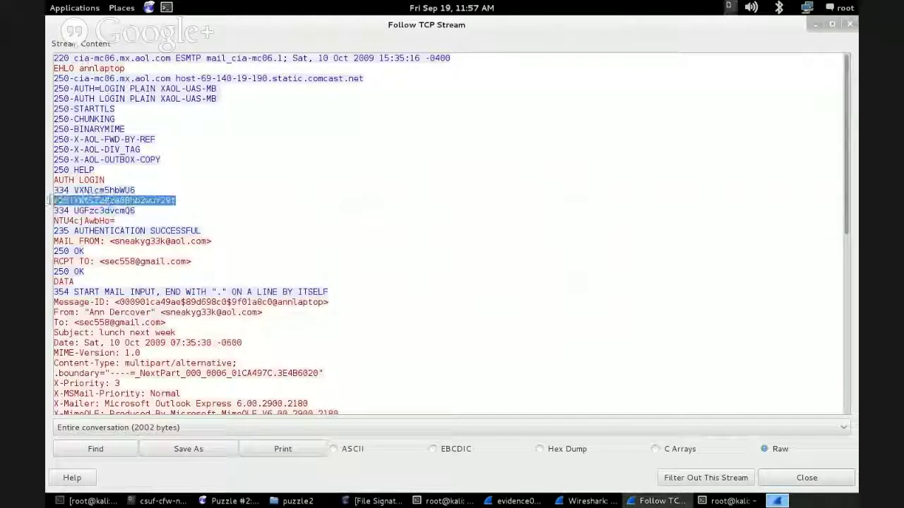
right_click(154, 202)
left_click(177, 224)
left_click_drag(262, 312, 53, 312)
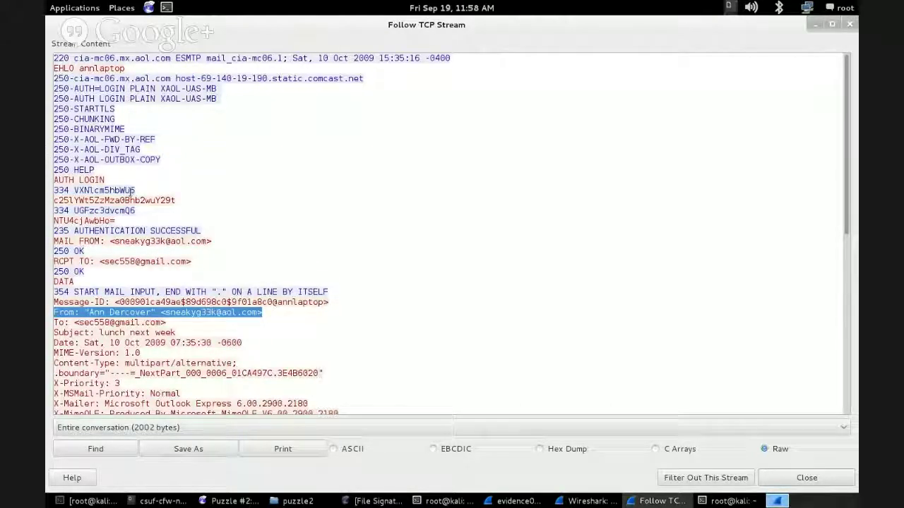
left_click_drag(212, 199, 54, 200)
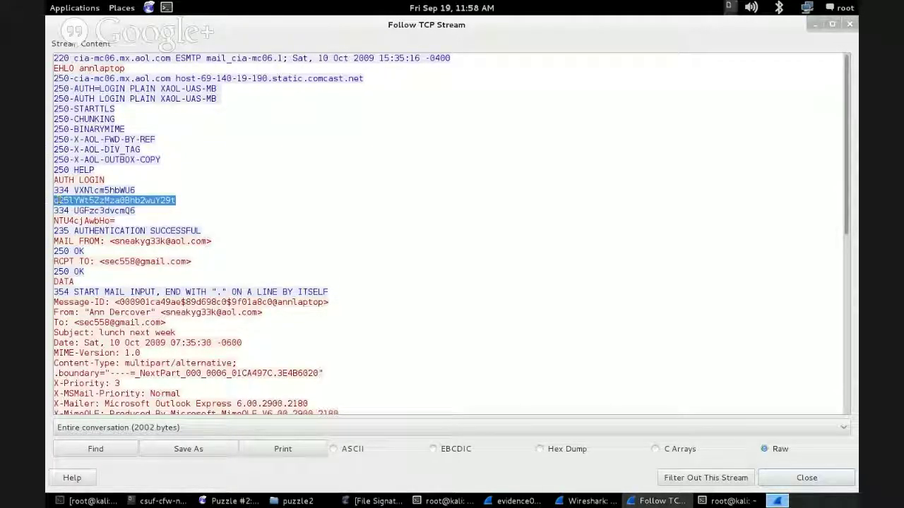
right_click(147, 204)
left_click(169, 224)
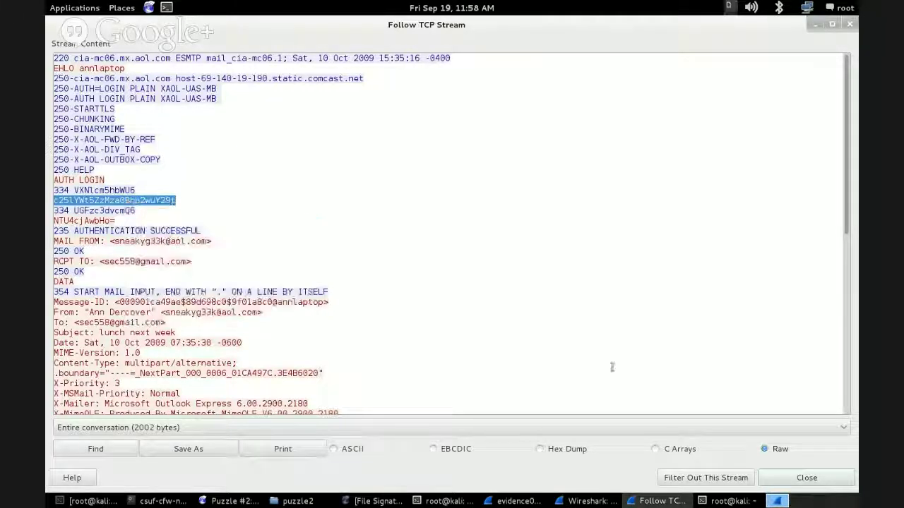
Decode the copied username string and copy the resulting sender e-mail address
left_click(724, 501)
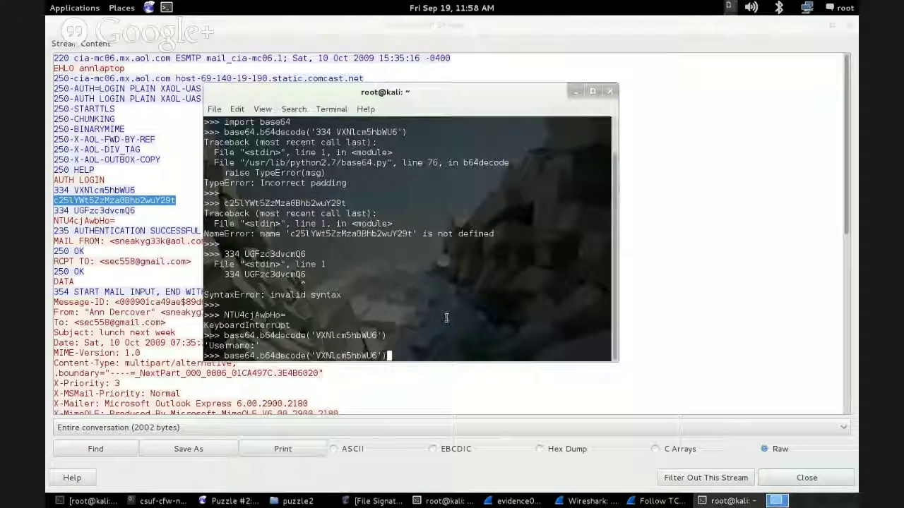
key("BackSpace")
key("BackSpace")
key("BackSpace")
key("BackSpace")
key("BackSpace")
key("BackSpace")
key("BackSpace")
key("BackSpace")
key("BackSpace")
key("BackSpace")
key("BackSpace")
key("BackSpace")
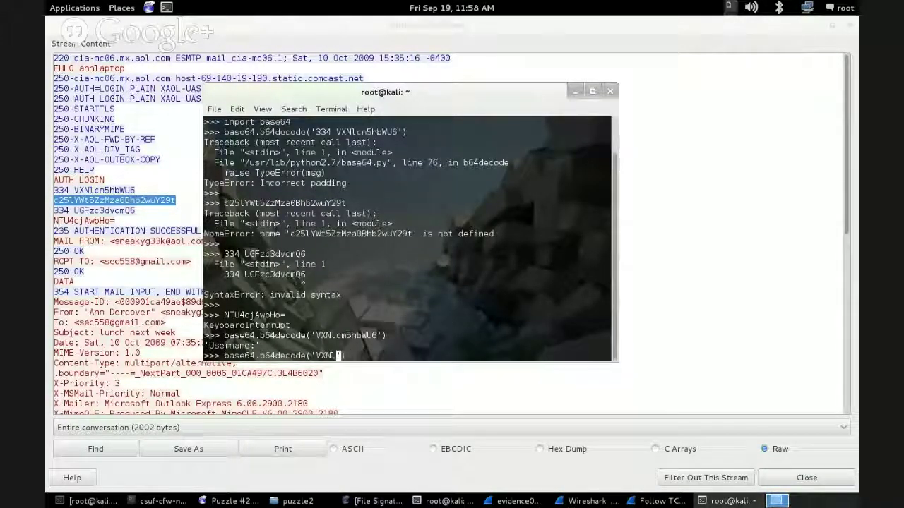
right_click(452, 303)
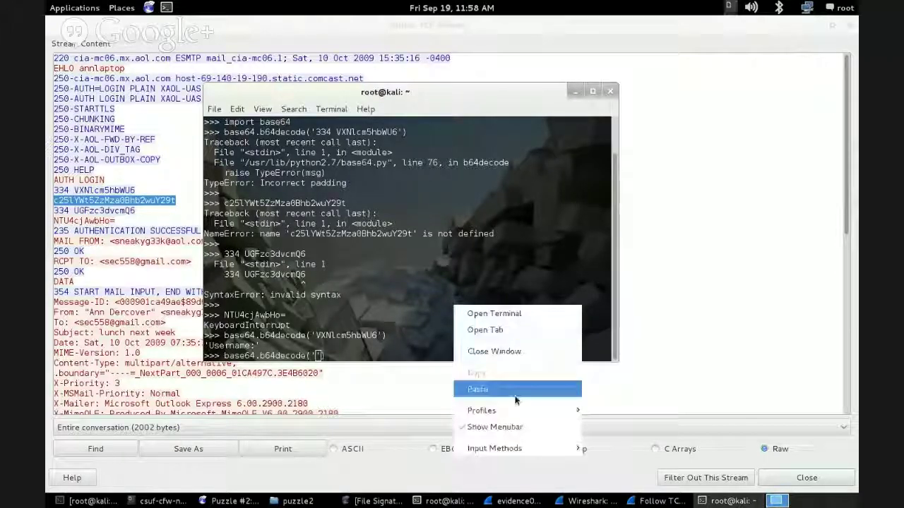
left_click(485, 388)
type("')")
key("Return")
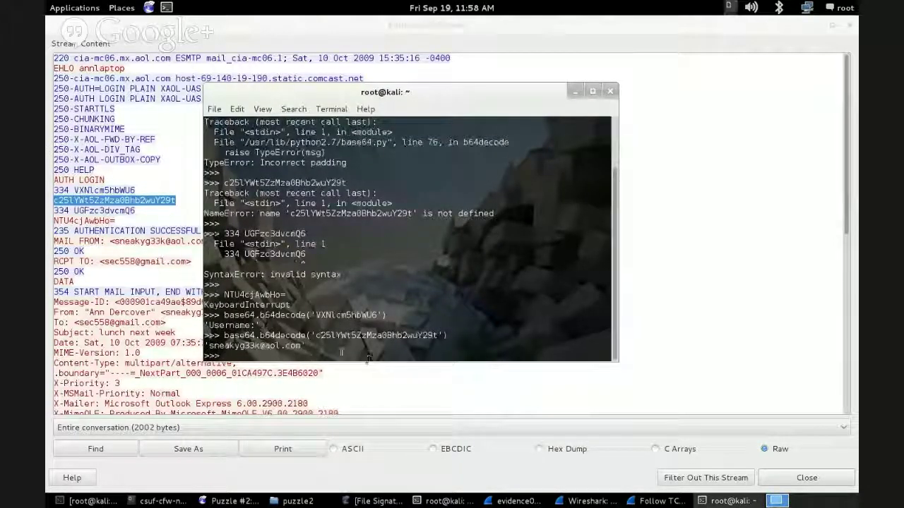
left_click_drag(311, 346, 199, 345)
right_click(258, 361)
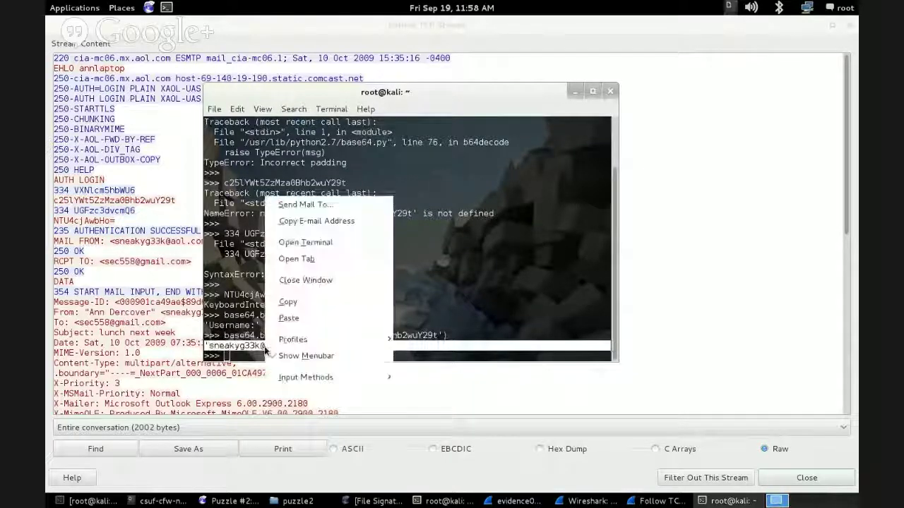
left_click(311, 296)
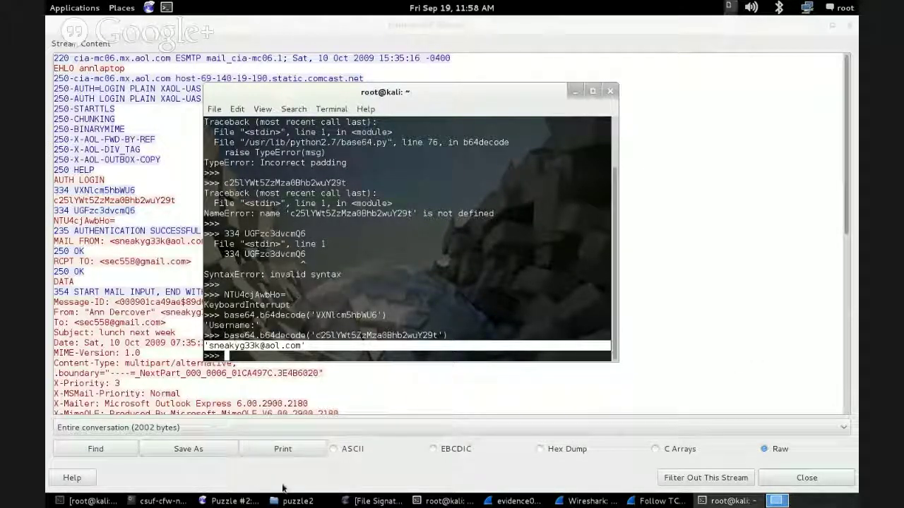
Paste the decoded e-mail address under question 1, add blank lines under question 2, and save
left_click(159, 500)
left_click(414, 336)
key("Return")
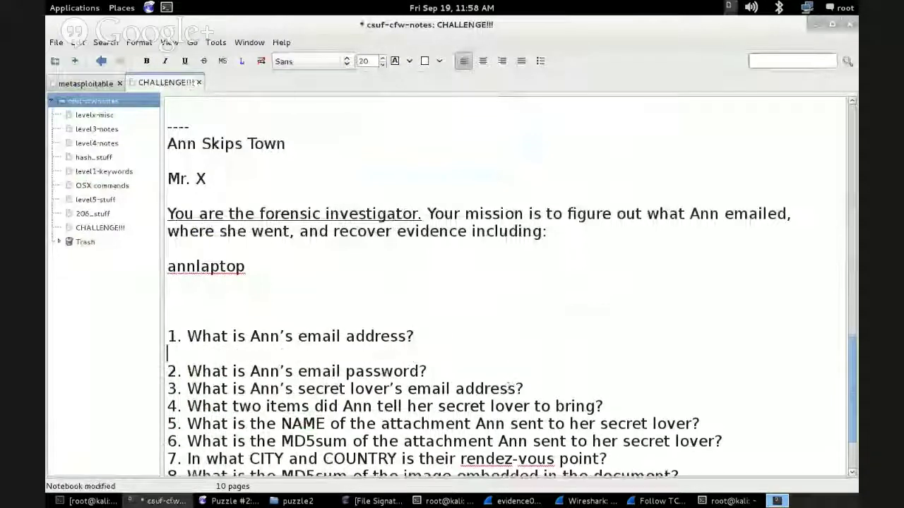
key("ctrl+v")
left_click(168, 300)
key("Down")
key("Down")
key("Down")
key("Down")
key("Return")
key("Up")
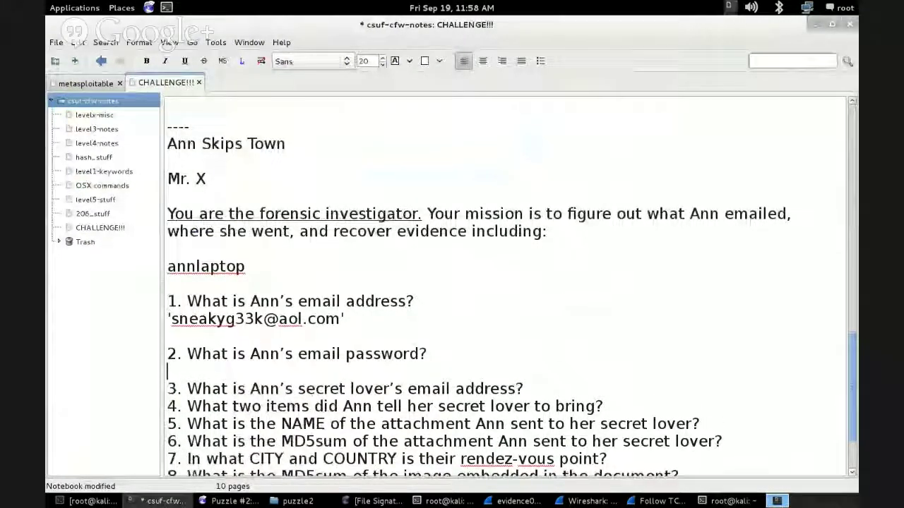
key("Return")
key("Up")
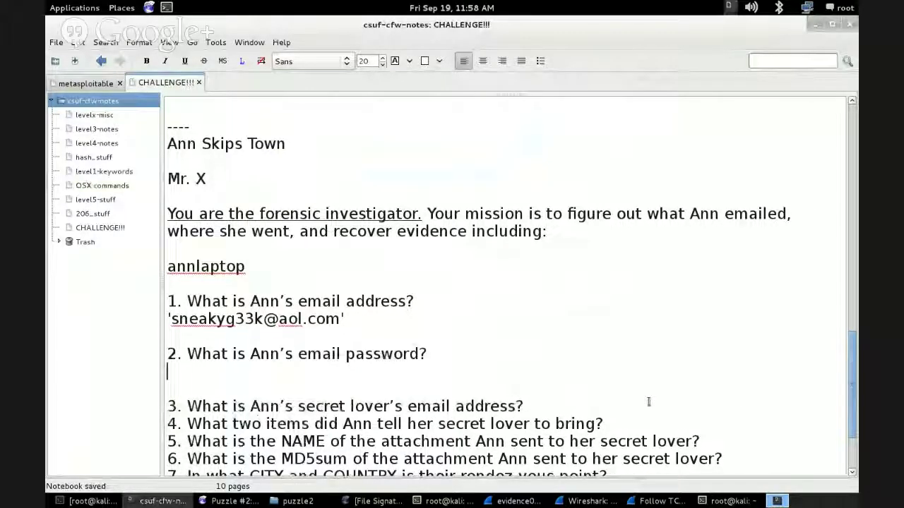
left_click(663, 501)
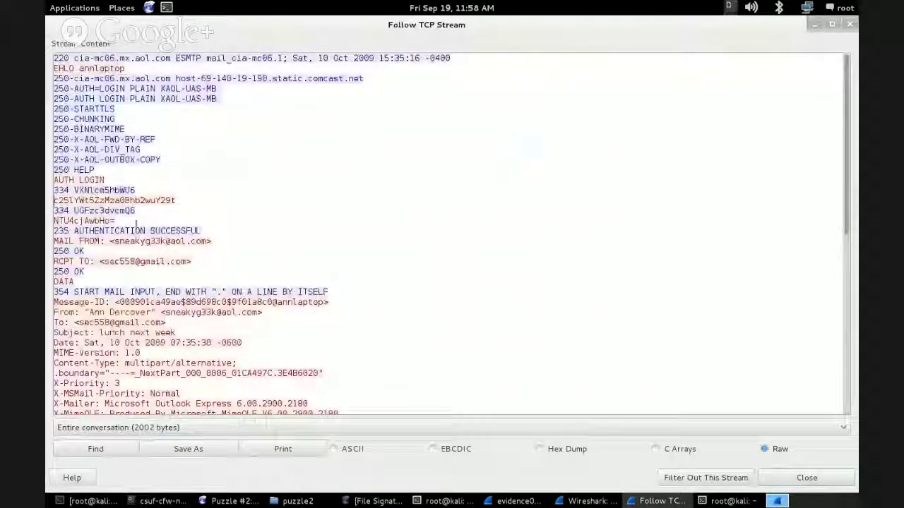
Decode the base64 string 'UGFzc3dvcmQ6' in the Python shell, revealing 'Password:'
left_click_drag(136, 210, 100, 211)
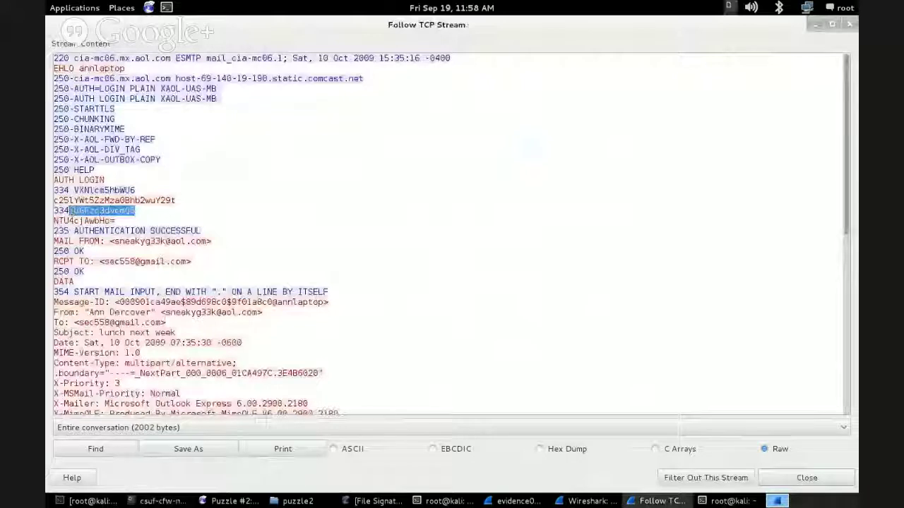
right_click(105, 210)
left_click(155, 232)
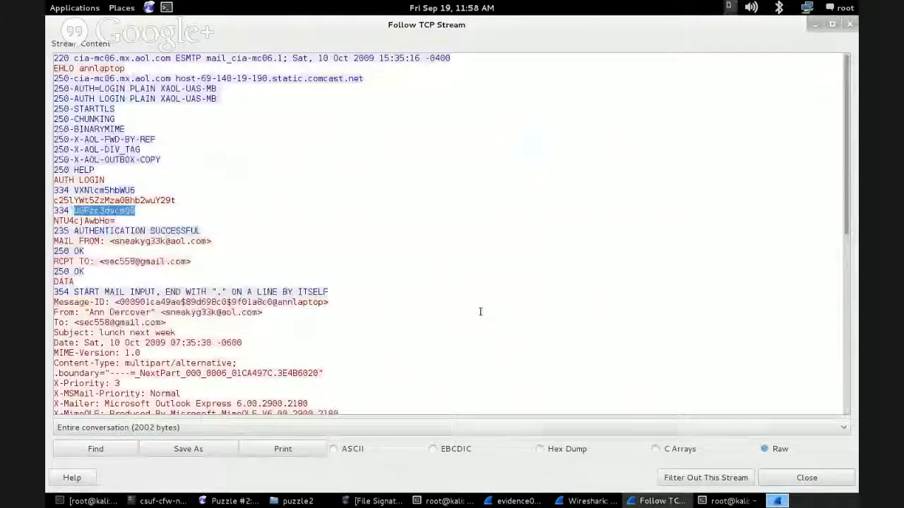
left_click(727, 500)
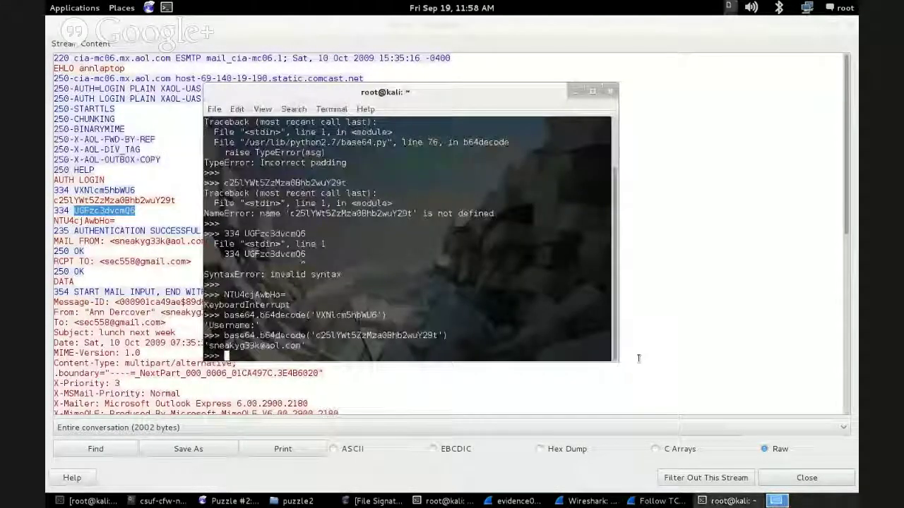
key("Up")
key("Left")
key("Left")
key("BackSpace")
key("BackSpace")
key("BackSpace")
key("BackSpace")
key("BackSpace")
key("BackSpace")
key("BackSpace")
key("BackSpace")
key("BackSpace")
key("BackSpace")
key("BackSpace")
key("BackSpace")
key("BackSpace")
key("BackSpace")
key("BackSpace")
key("BackSpace")
key("BackSpace")
key("BackSpace")
key("BackSpace")
key("BackSpace")
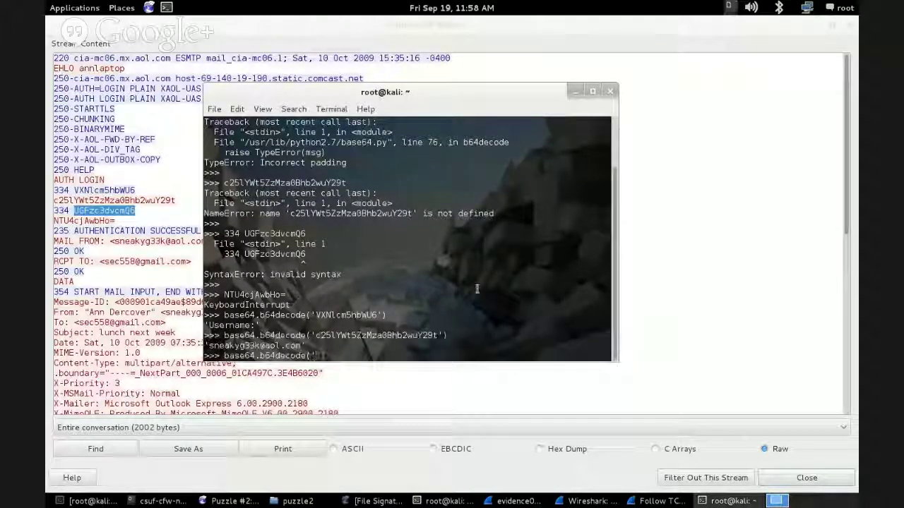
right_click(474, 283)
left_click(520, 376)
key("ctrl+shift+v")
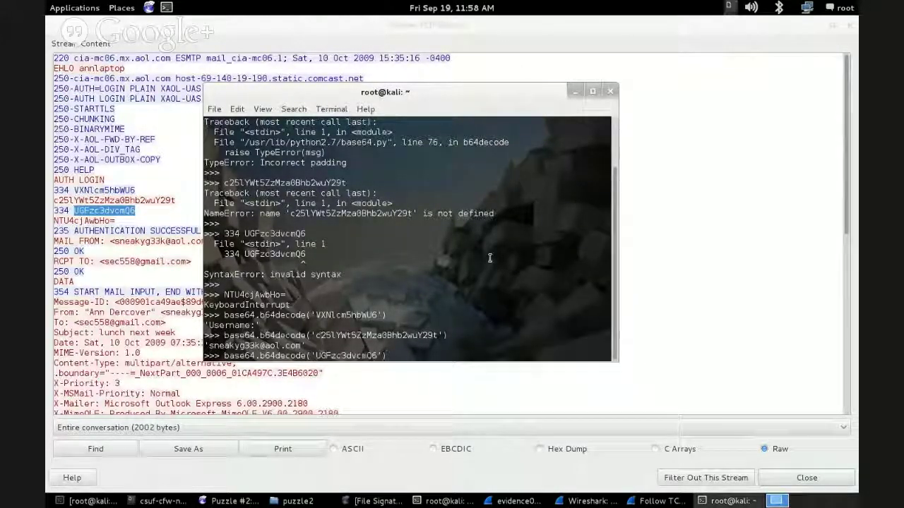
key("Return")
left_click(125, 219)
left_click_drag(124, 221, 67, 220)
right_click(86, 226)
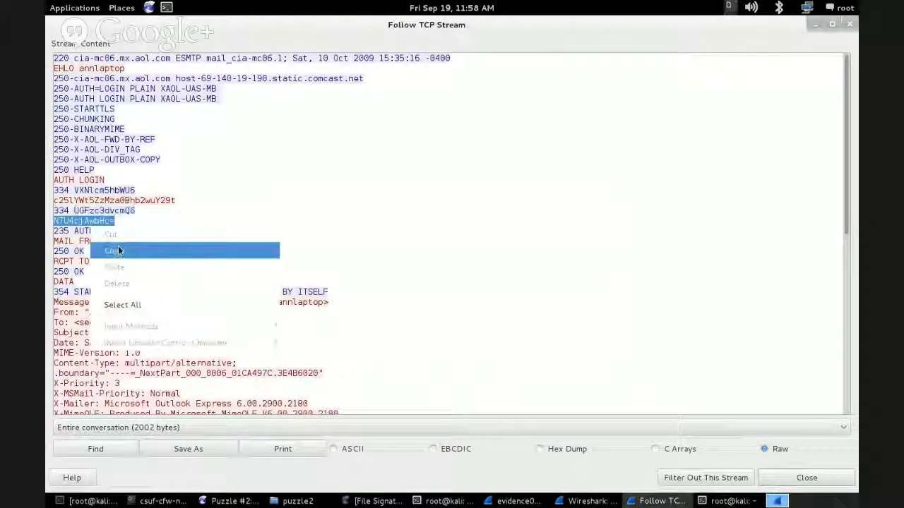
left_click(91, 249)
left_click(722, 500)
key("Up")
key("Left")
key("Left")
key("BackSpace")
key("BackSpace")
key("BackSpace")
key("BackSpace")
key("BackSpace")
key("BackSpace")
key("BackSpace")
key("BackSpace")
key("BackSpace")
key("BackSpace")
key("BackSpace")
key("BackSpace")
right_click(446, 309)
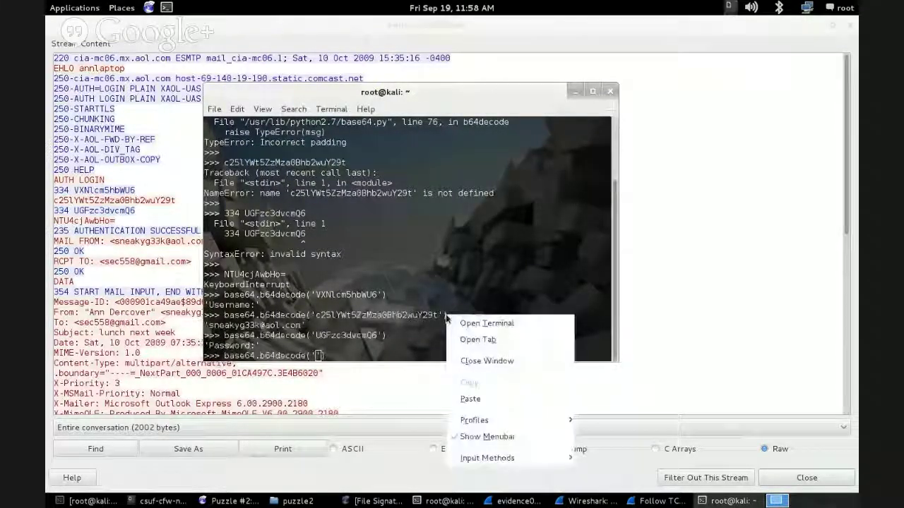
left_click(480, 399)
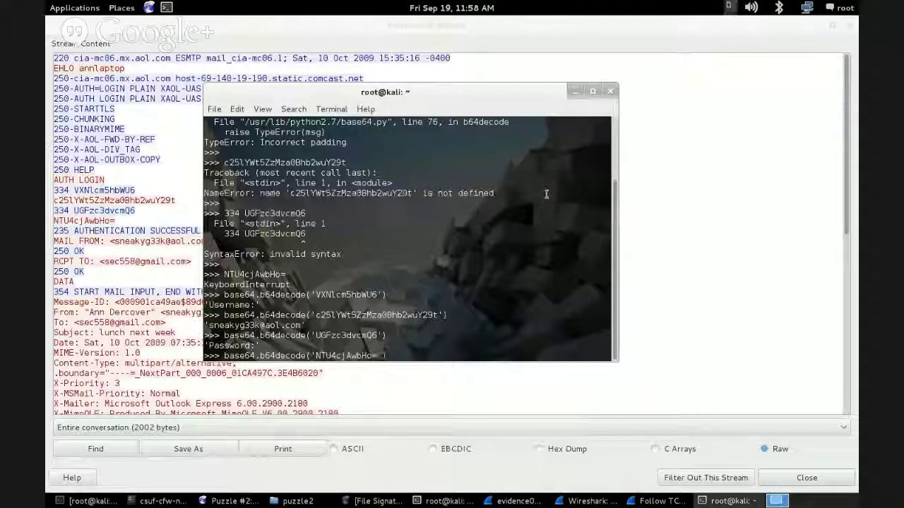
key("Return")
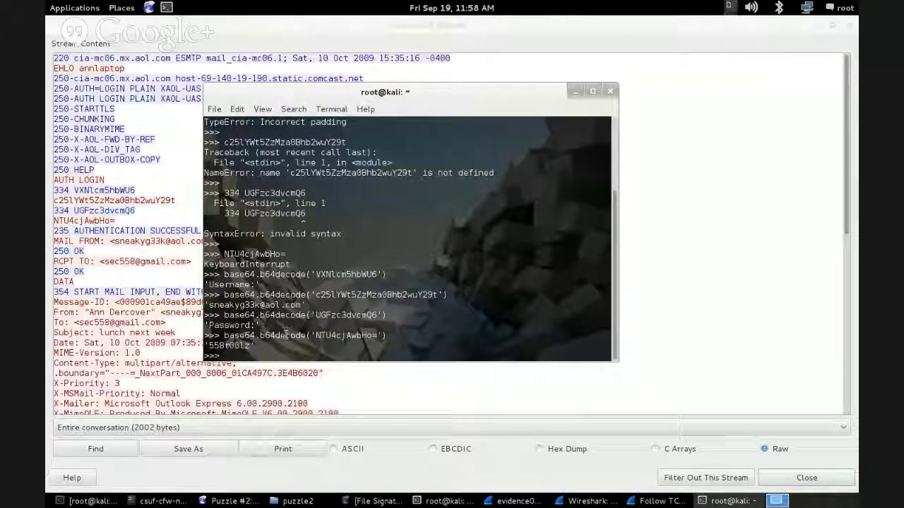
left_click_drag(268, 344, 247, 345)
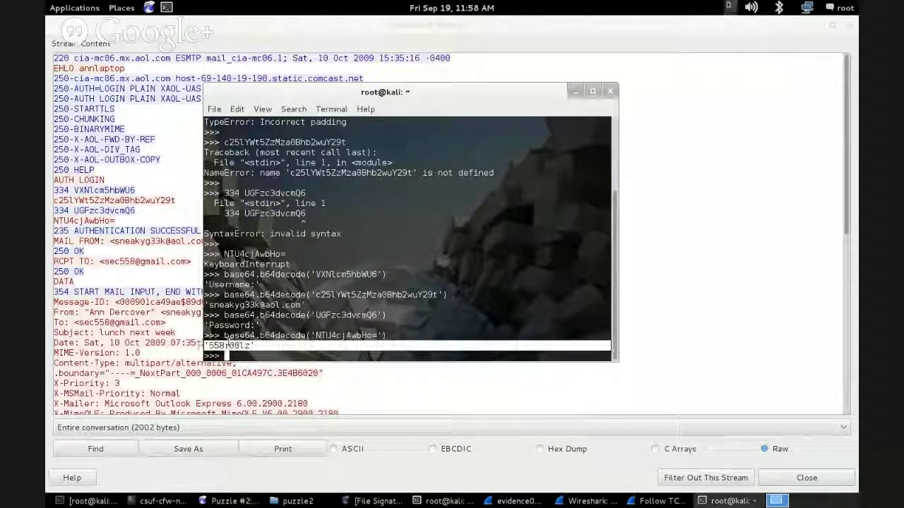
right_click(244, 346)
left_click(267, 279)
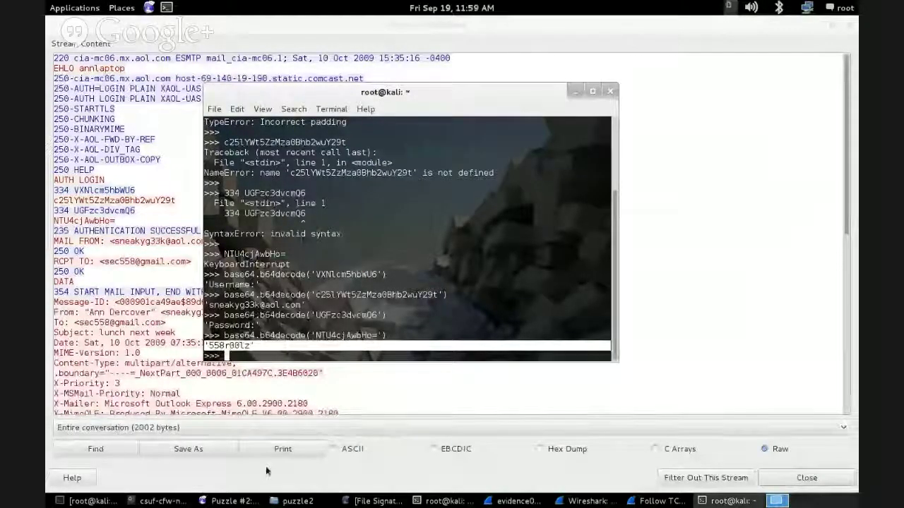
Paste Ann's decoded password as the answer under question 2 in the notes
left_click(156, 500)
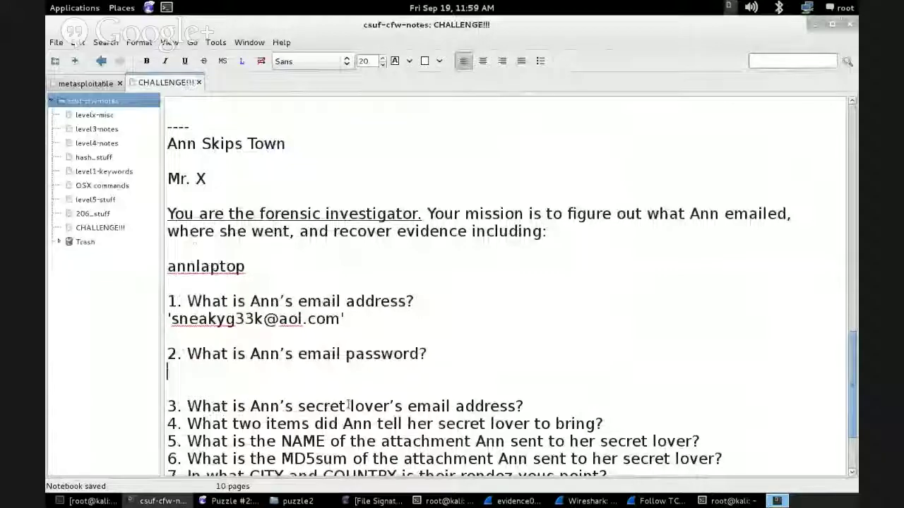
key("ctrl+v")
key("Delete")
Add a blank answer line under question 3 and return to the SMTP stream
key("Down")
key("Down")
key("Return")
key("Return")
key("Up")
key("Up")
scroll(480, 343, "down", 3)
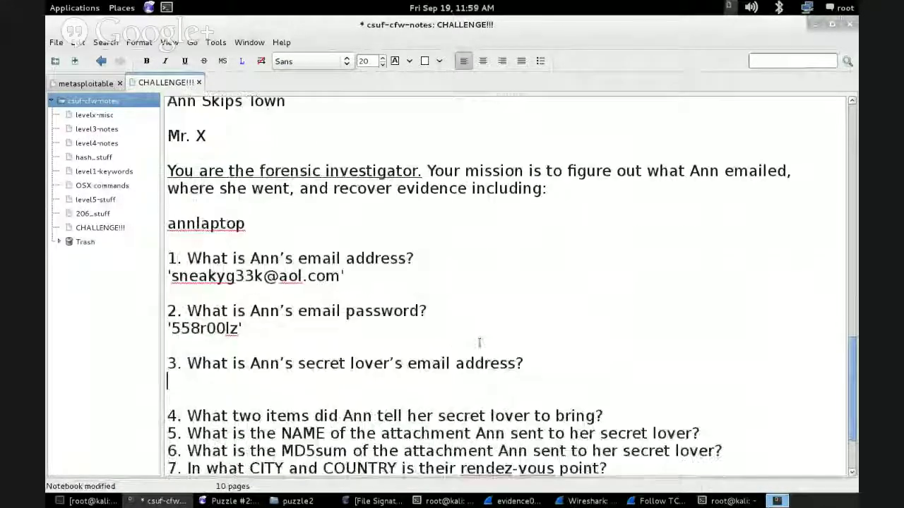
left_click_drag(553, 320, 256, 325)
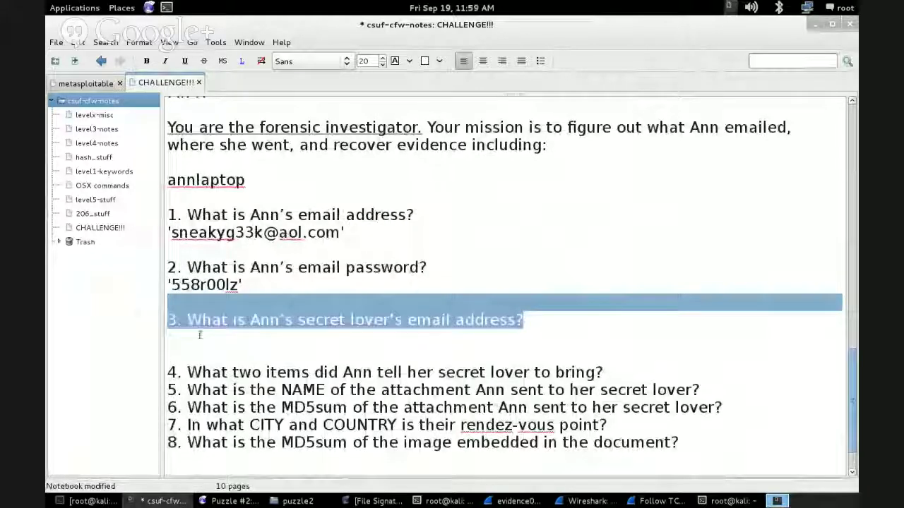
left_click(376, 338)
left_click(656, 501)
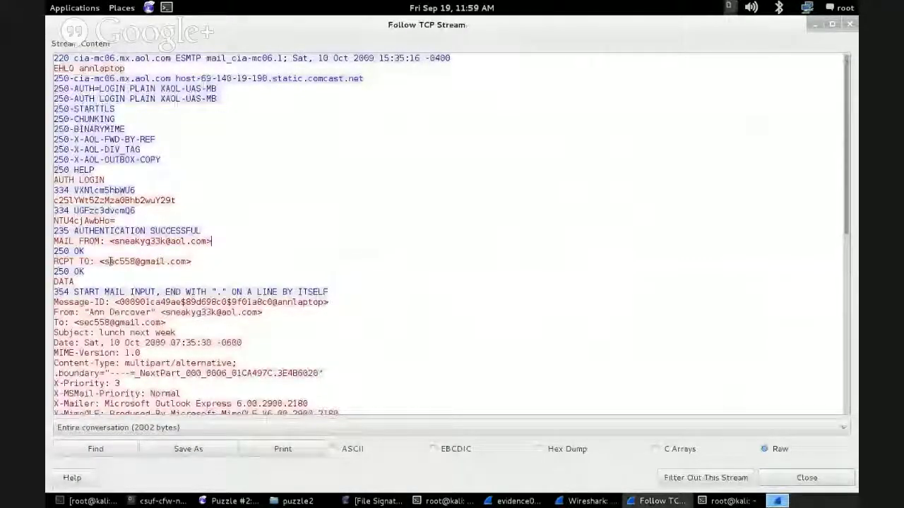
Review the first mail's From, To and X-Mailer headers and Ann's message body
scroll(390, 278, "down", 5)
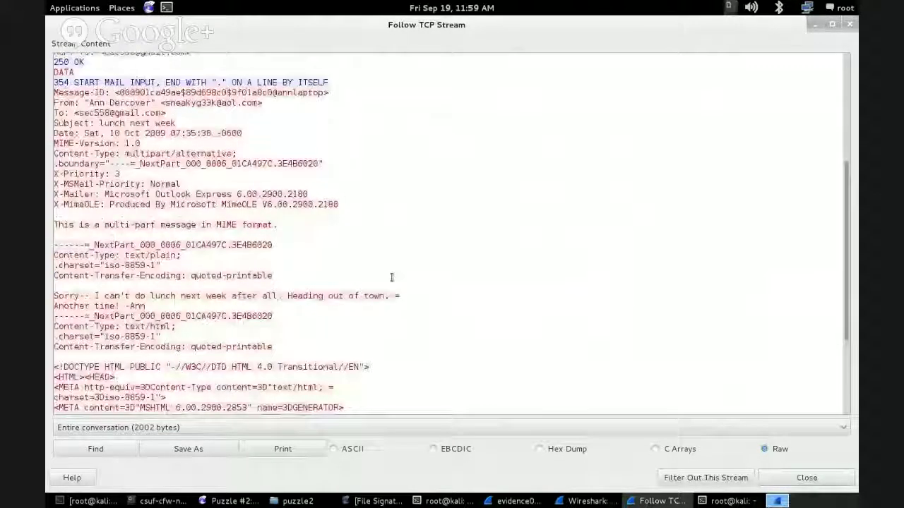
scroll(391, 277, "up", 1)
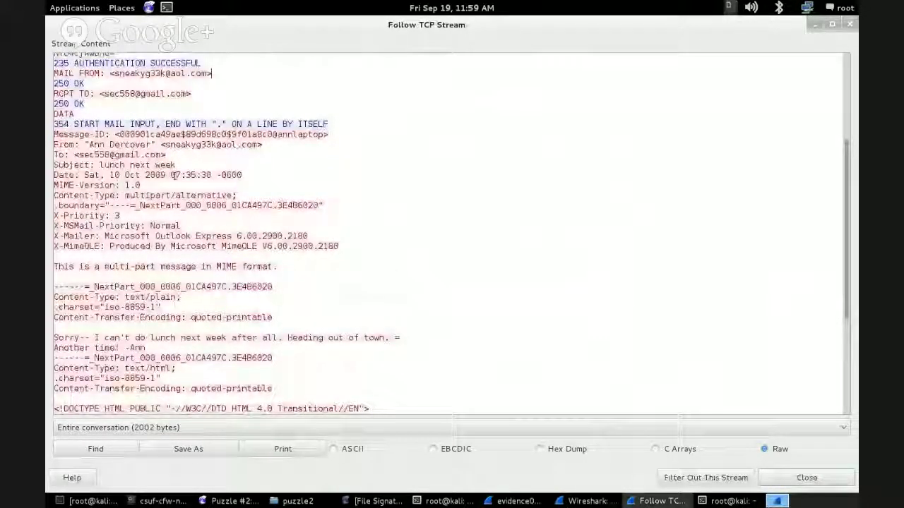
left_click_drag(54, 144, 303, 146)
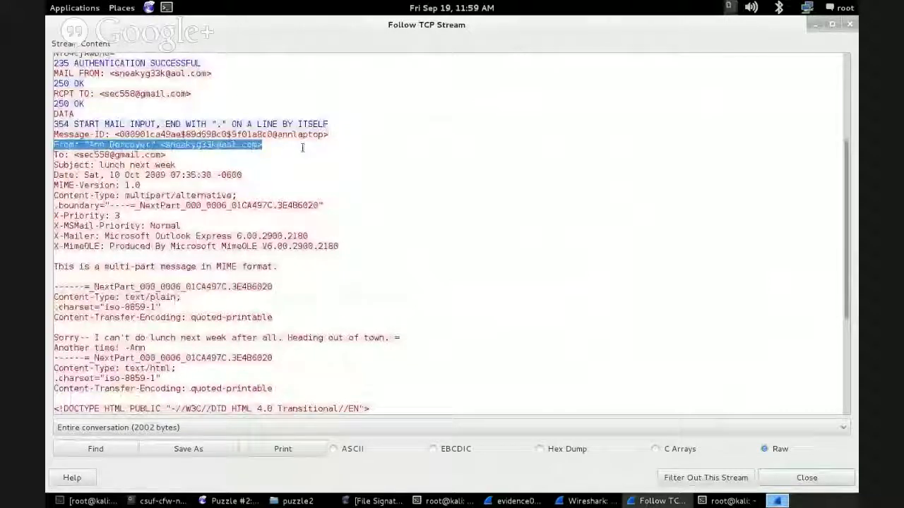
left_click_drag(166, 155, 77, 154)
key("ctrl+c")
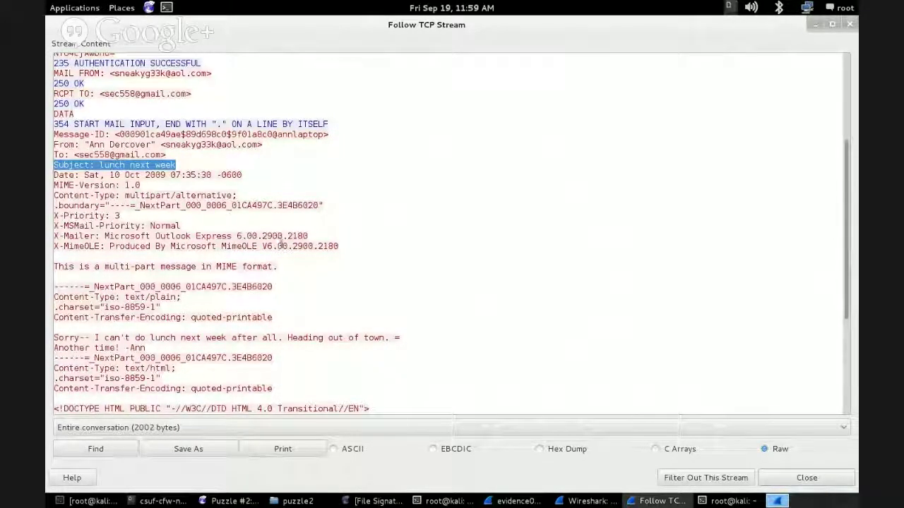
left_click_drag(318, 236, 144, 236)
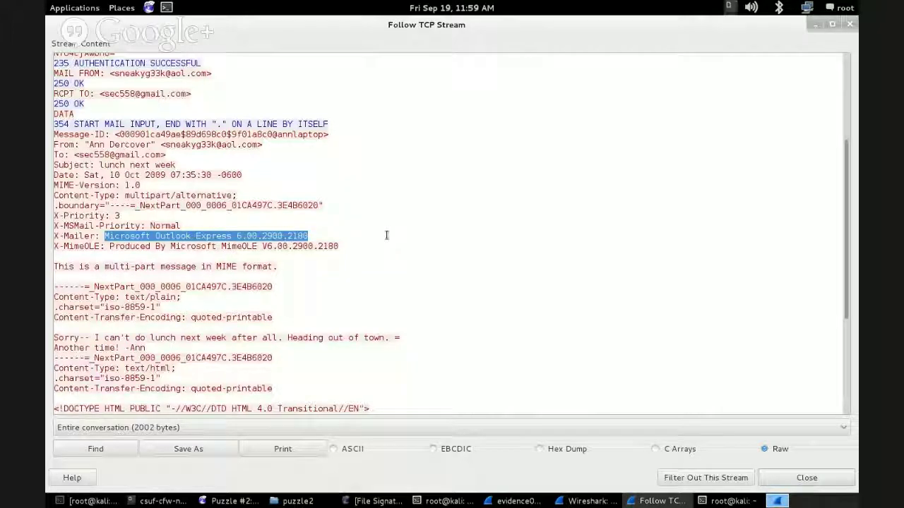
scroll(398, 241, "down", 3)
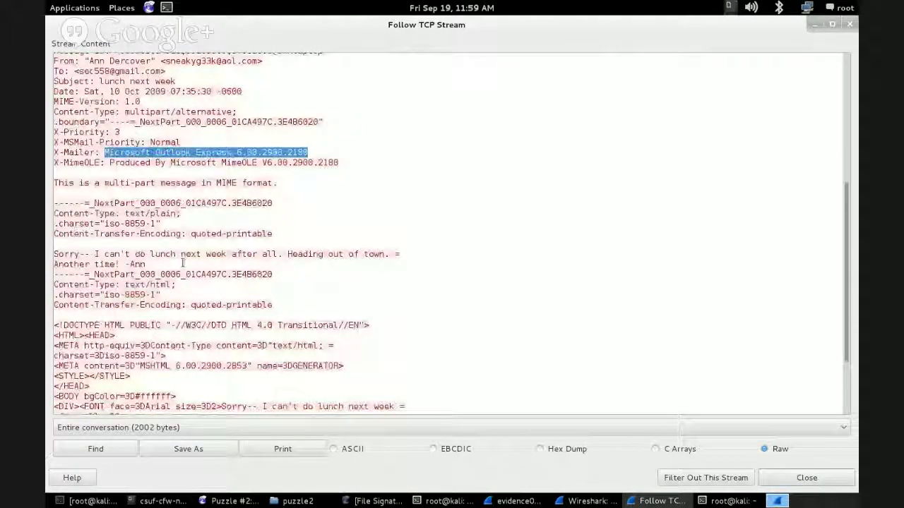
left_click_drag(182, 264, 47, 256)
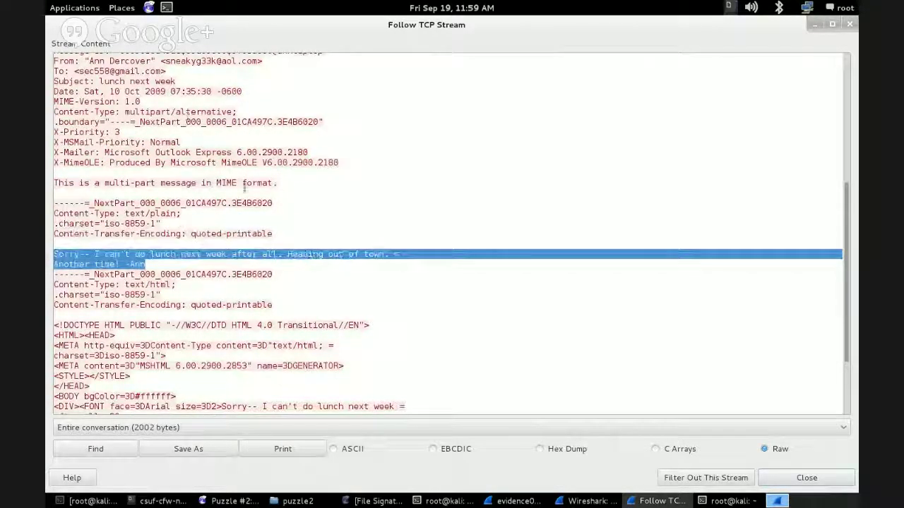
scroll(183, 162, "up", 2)
Paste the first mail's To address under question 3 and save the notes
left_click_drag(176, 155, 85, 154)
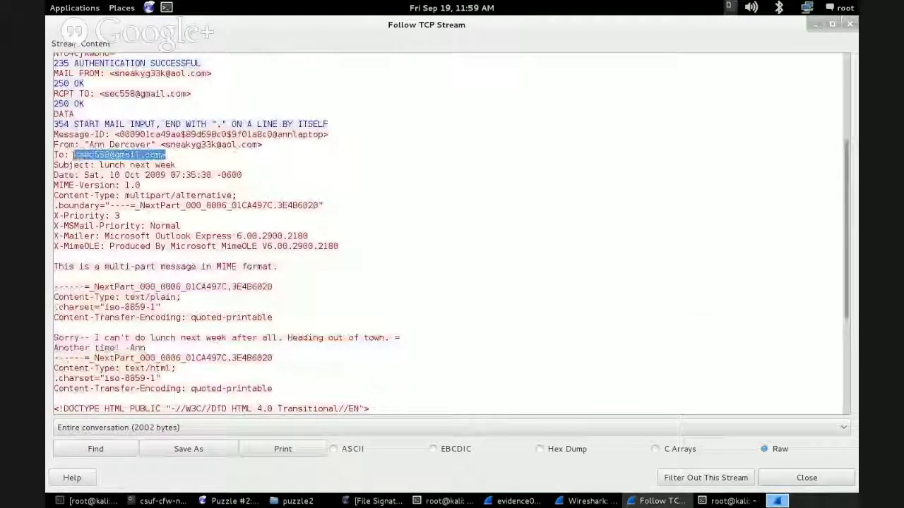
right_click(108, 160)
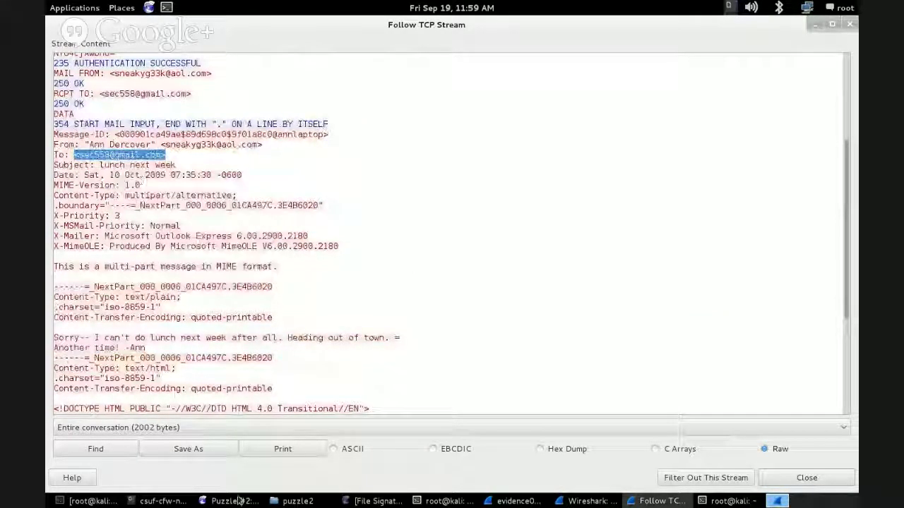
left_click(159, 501)
key("ctrl+v")
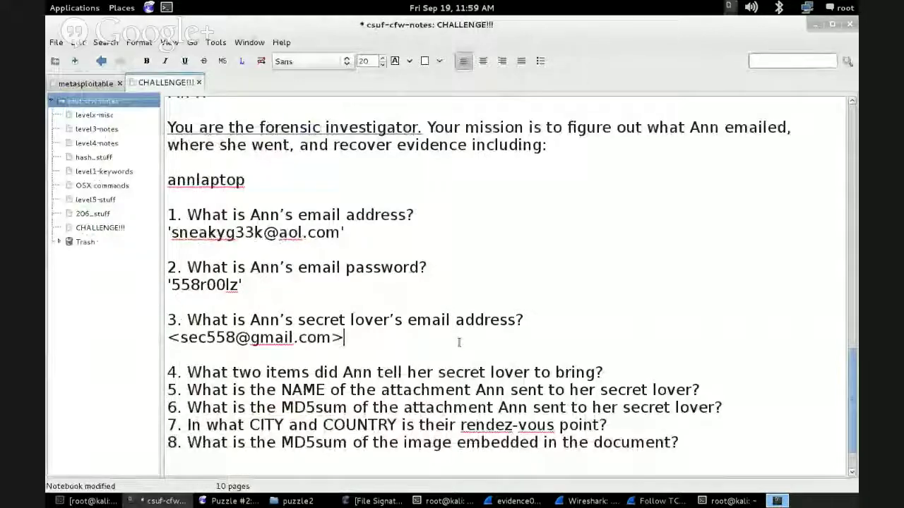
key("ctrl+s")
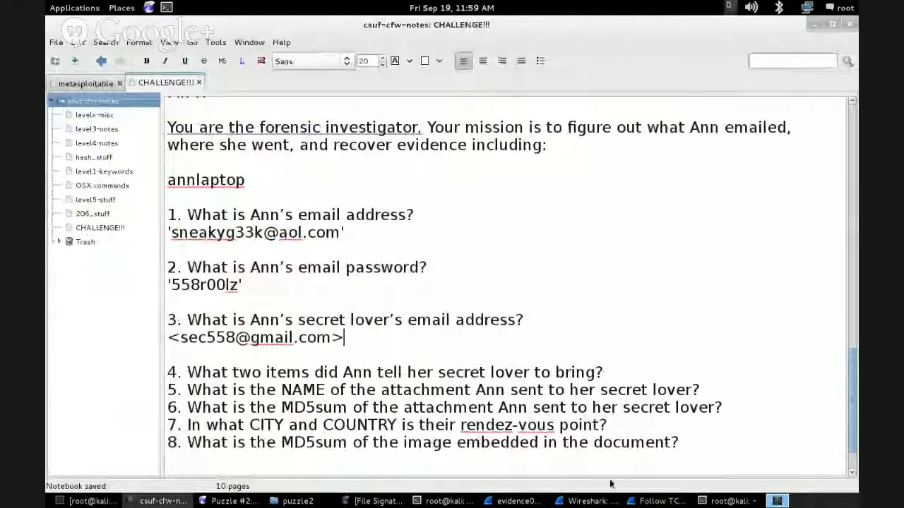
Check the puzzle questions page, then return to the stream's mail headers
left_click(254, 501)
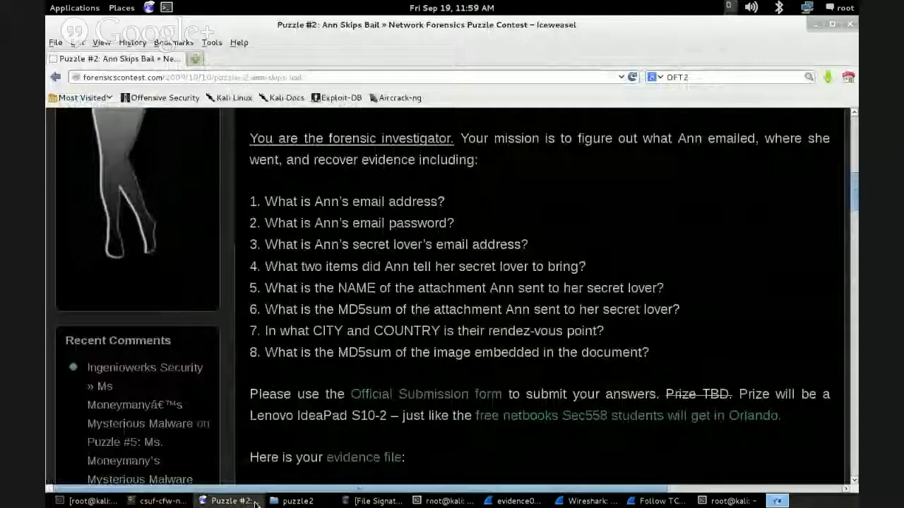
key("alt+Tab")
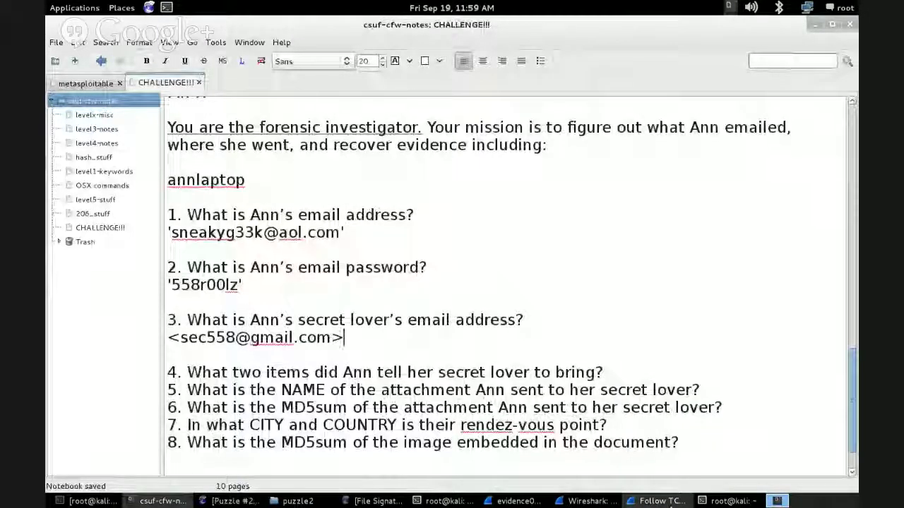
left_click(662, 500)
scroll(589, 326, "down", 6)
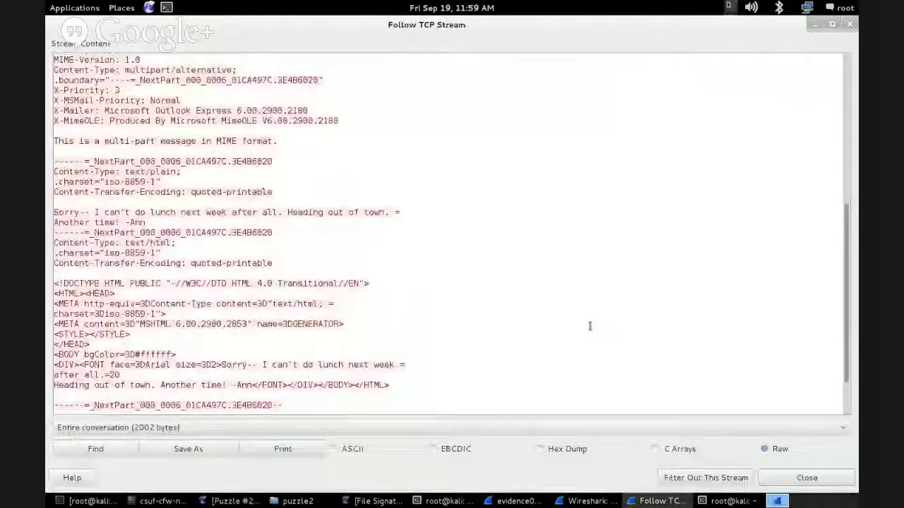
left_click_drag(214, 397, 169, 53)
left_click(606, 236)
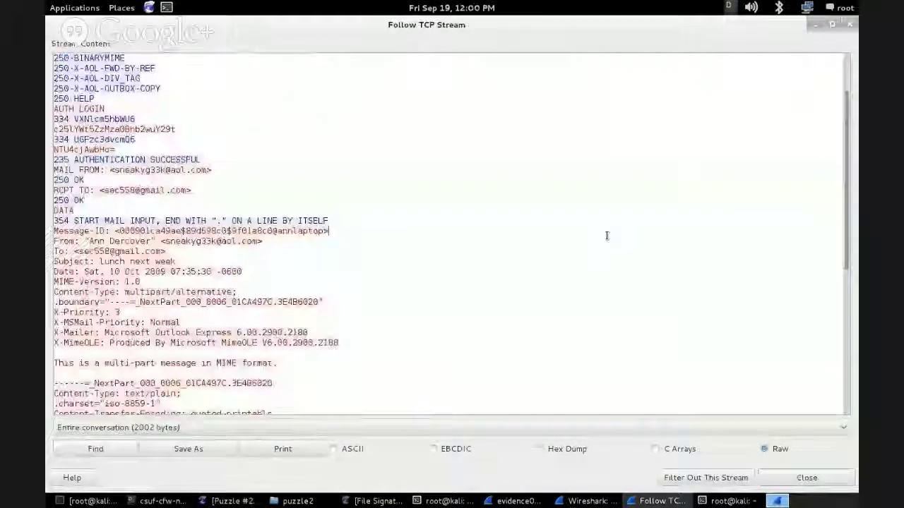
Filter to tcp.stream eq 1 and show its full conversation maximized in Follow TCP Stream
left_click(806, 477)
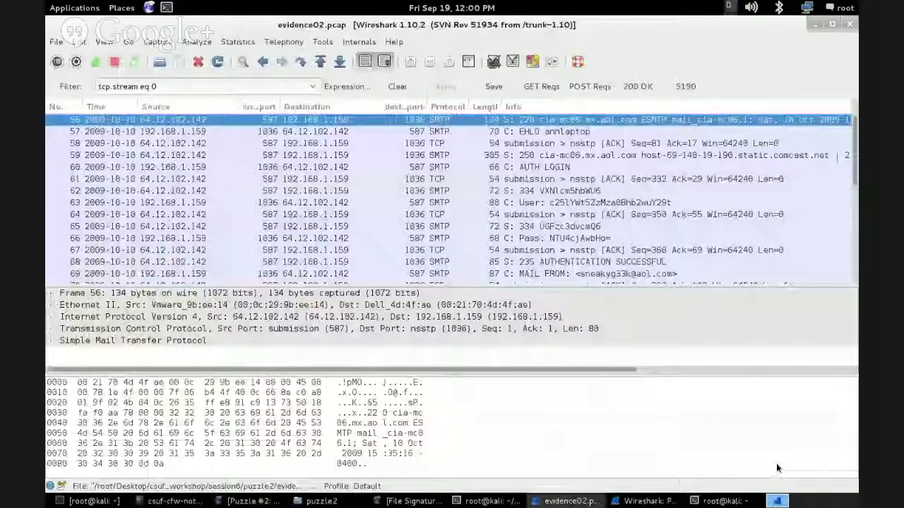
left_click(189, 86)
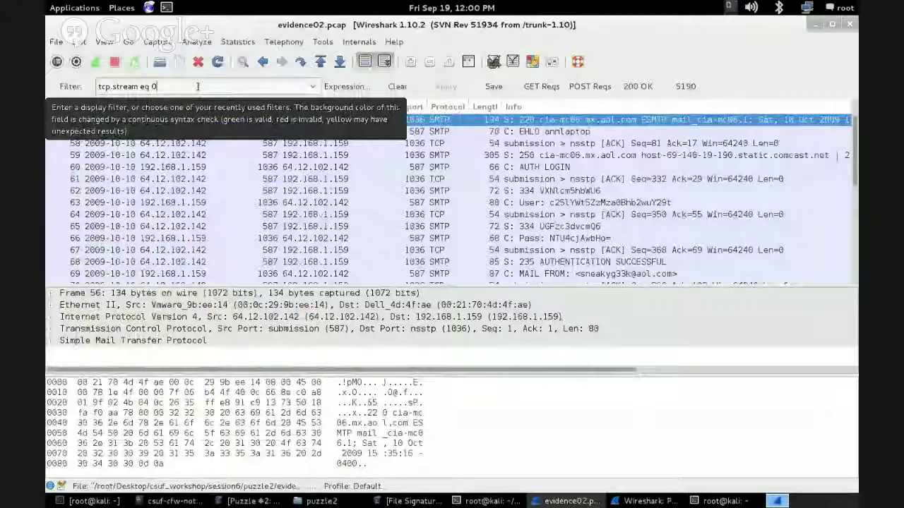
key("BackSpace")
type("1")
key("Return")
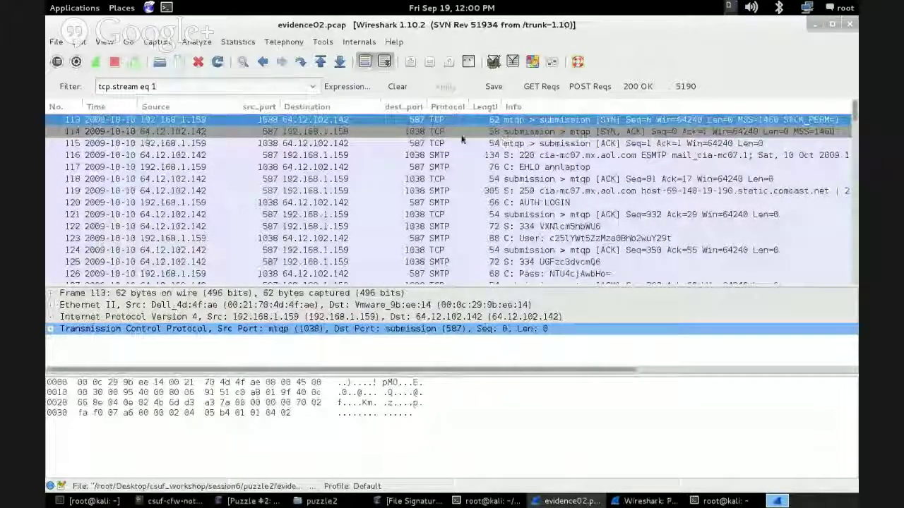
right_click(523, 119)
left_click(536, 319)
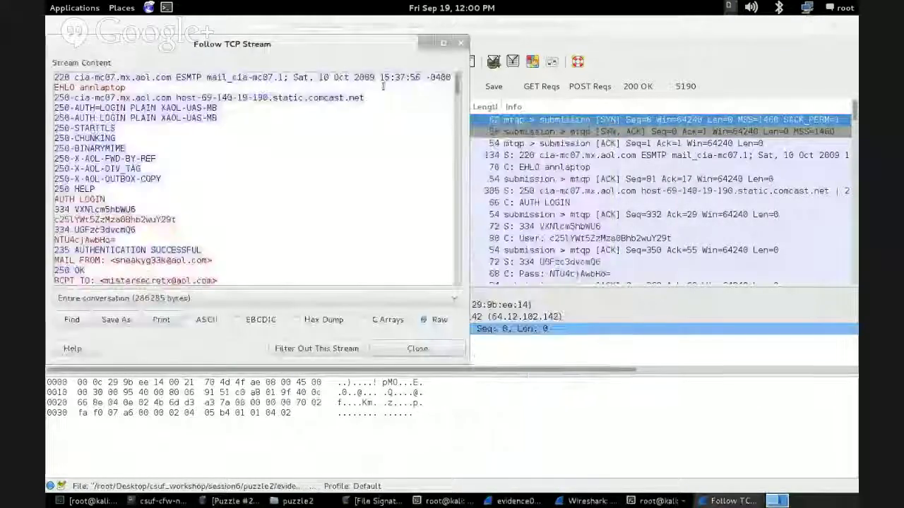
left_click(444, 43)
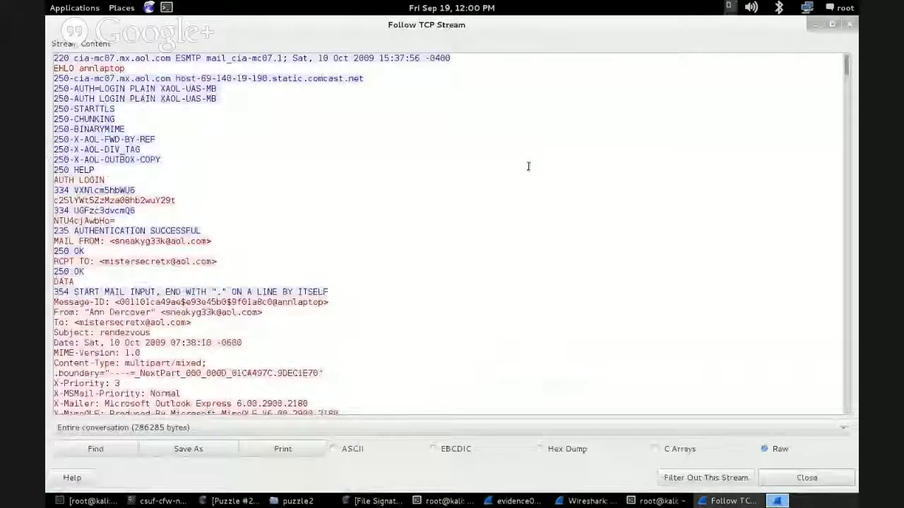
Inspect stream 1's login lines and annlaptop host, and copy the RCPT TO line
left_click_drag(119, 222, 55, 170)
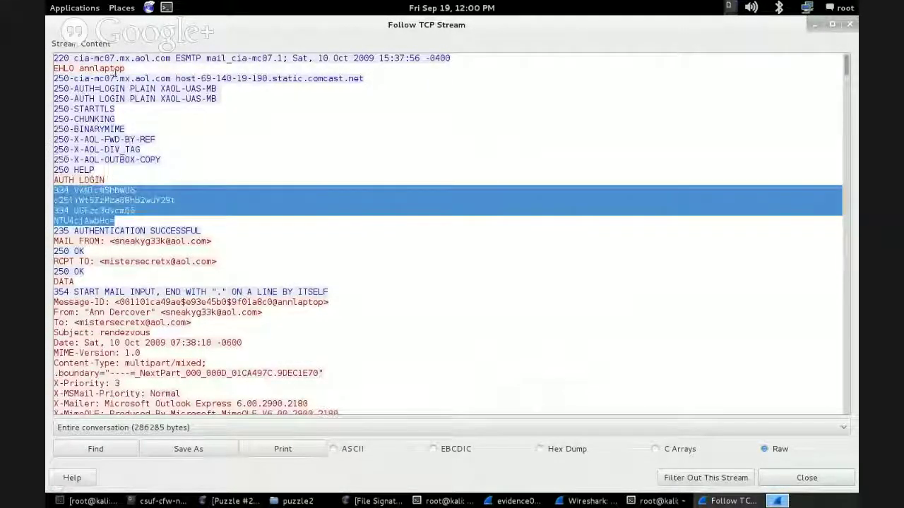
double_click(115, 68)
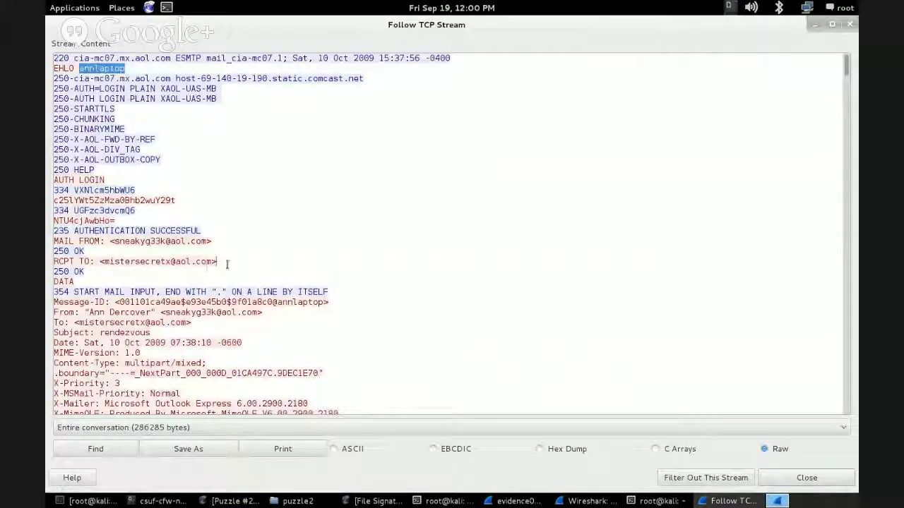
left_click_drag(227, 264, 47, 261)
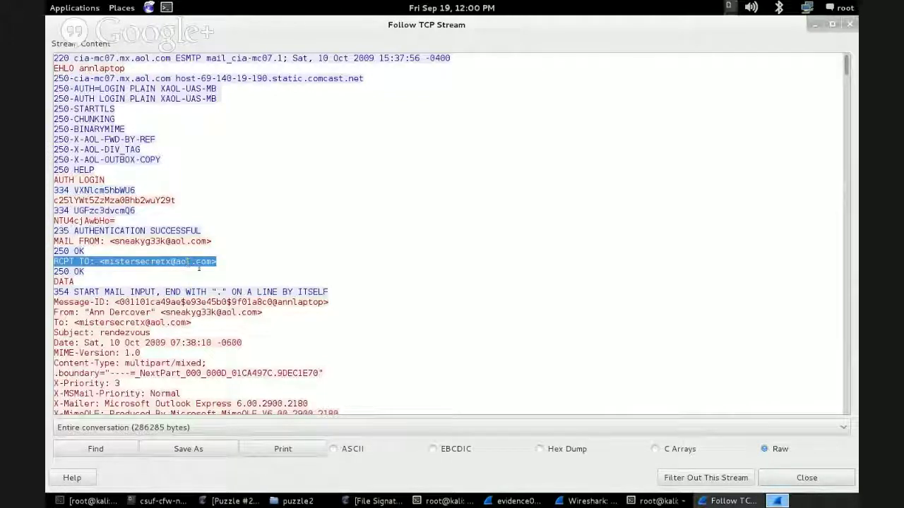
scroll(403, 284, "down", 8)
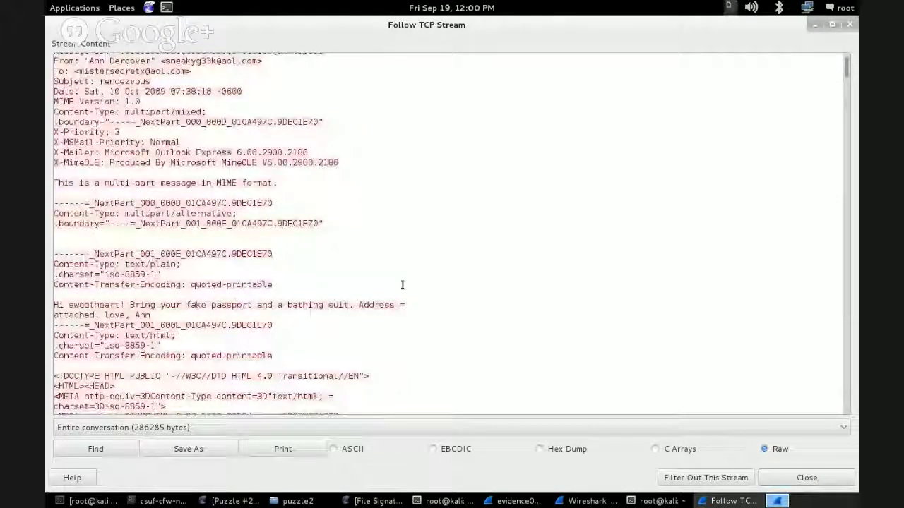
scroll(416, 285, "up", 7)
right_click(178, 225)
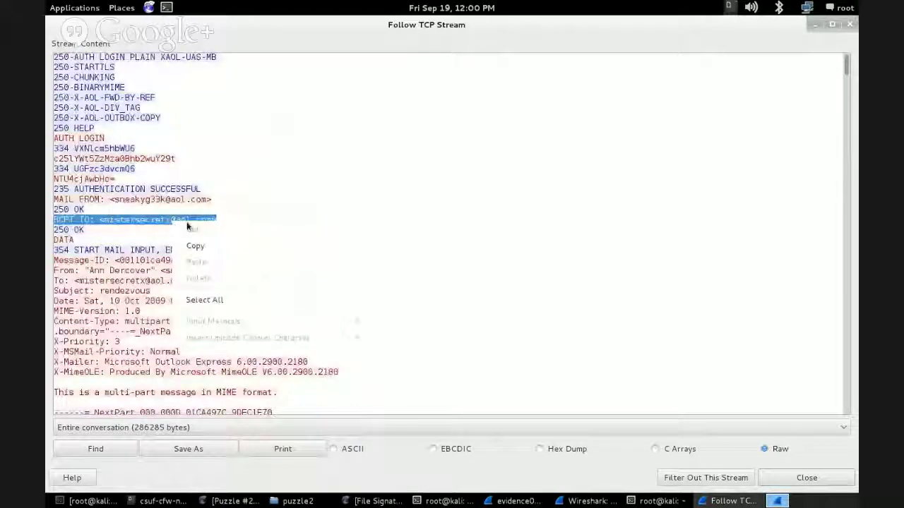
left_click(233, 245)
Copy the recipient's e-mail address from the rendezvous message's To line
left_click_drag(172, 295, 71, 272)
left_click(226, 295)
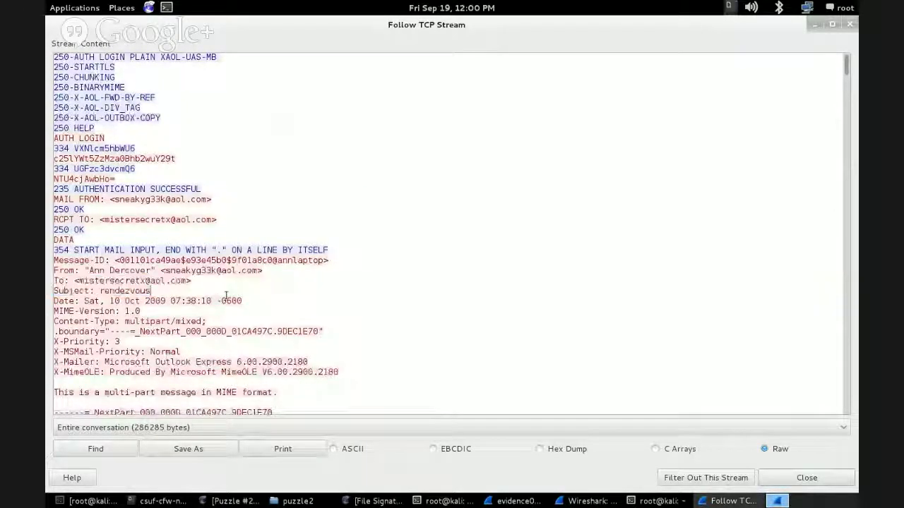
left_click_drag(170, 281, 74, 281)
right_click(103, 281)
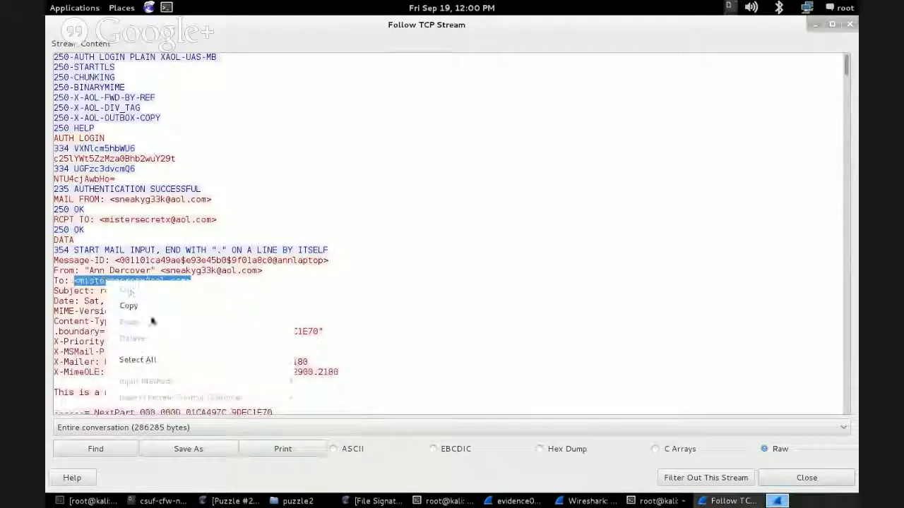
left_click(153, 306)
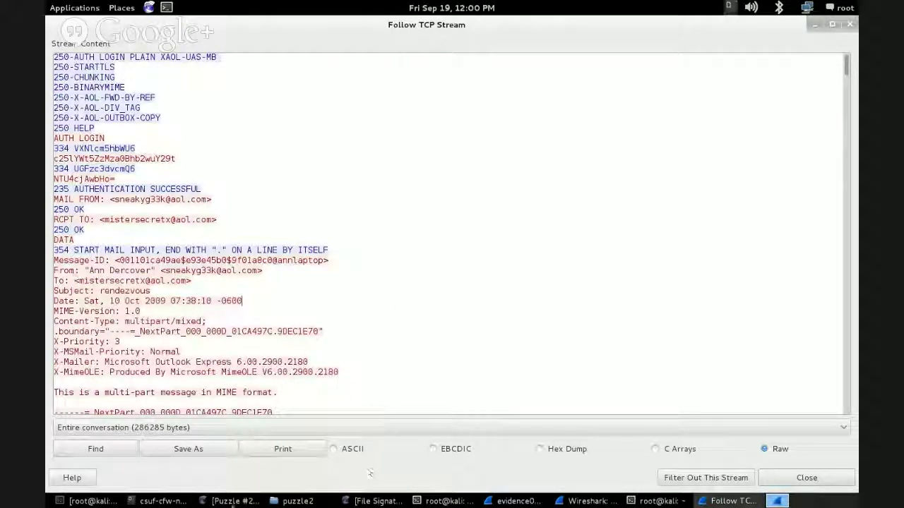
left_click(178, 496)
Replace question 3's answer with the quoted rendezvous recipient address and save
left_click_drag(369, 337, 167, 337)
key("BackSpace")
key("ctrl+v")
key("Delete")
type("'")
key("End")
type("'")
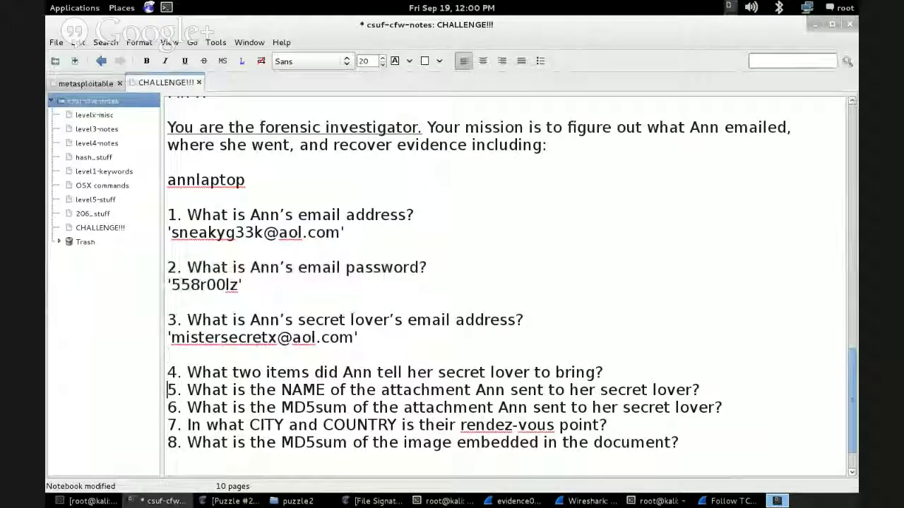
key("Return")
key("Return")
key("ctrl+s")
scroll(763, 282, "down", 2)
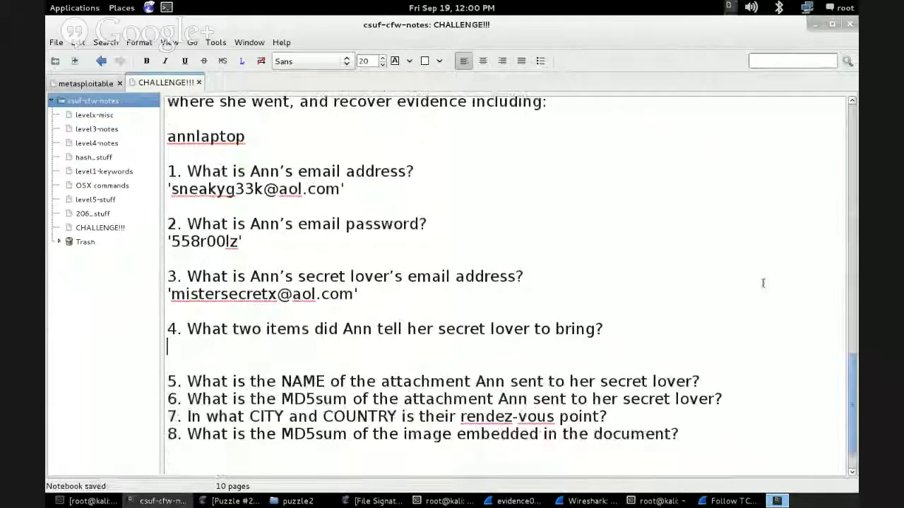
Read the rendezvous mail's Subject, X-Mailer, MIME format and message body
left_click(727, 501)
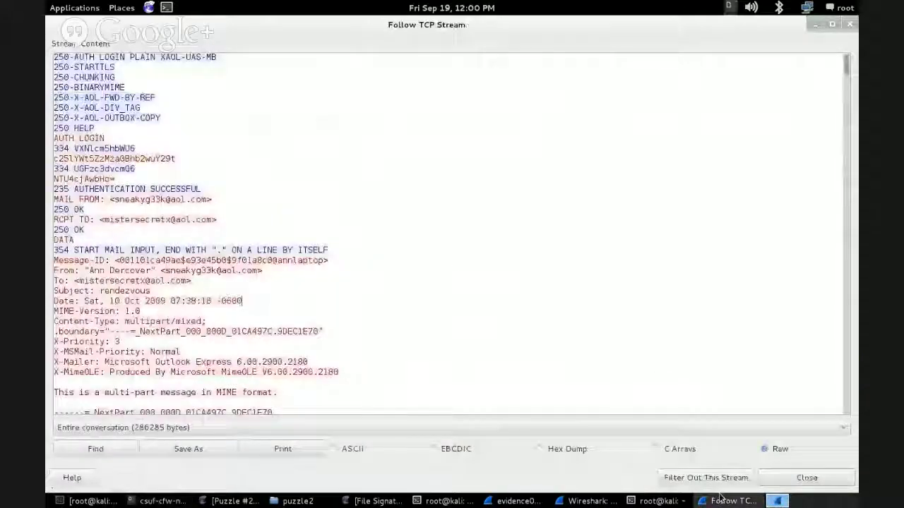
scroll(412, 258, "down", 3)
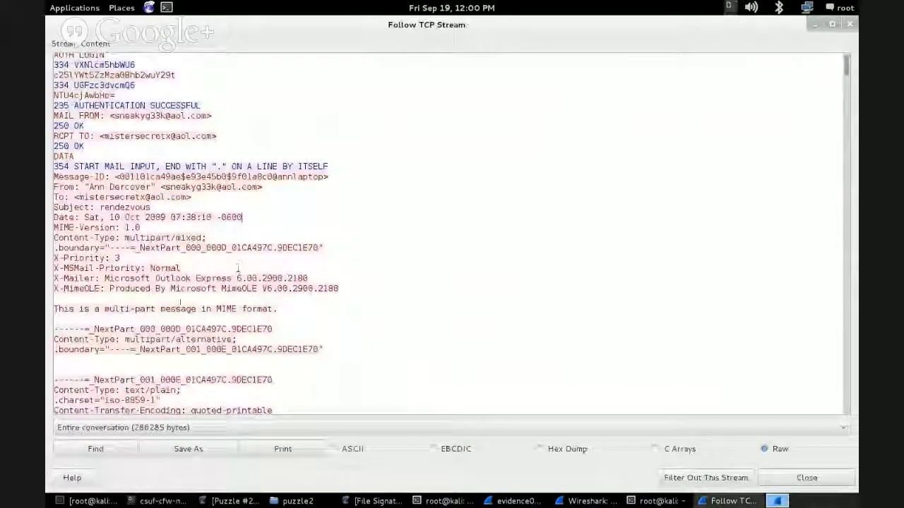
left_click_drag(312, 277, 85, 281)
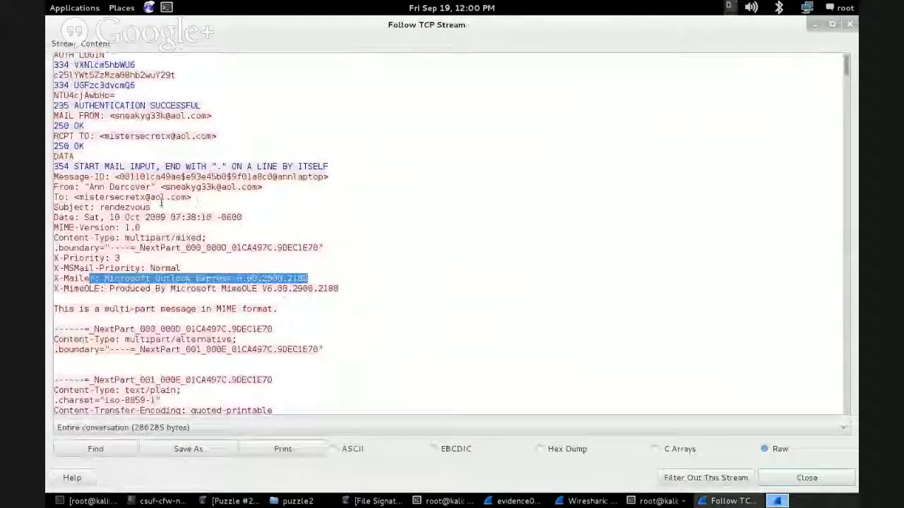
left_click_drag(196, 207, 46, 206)
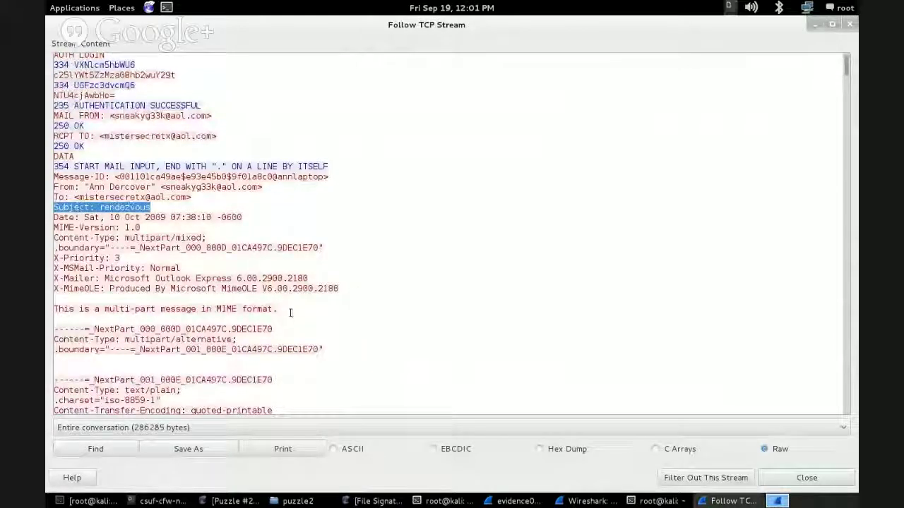
left_click_drag(290, 308, 46, 308)
scroll(389, 323, "down", 3)
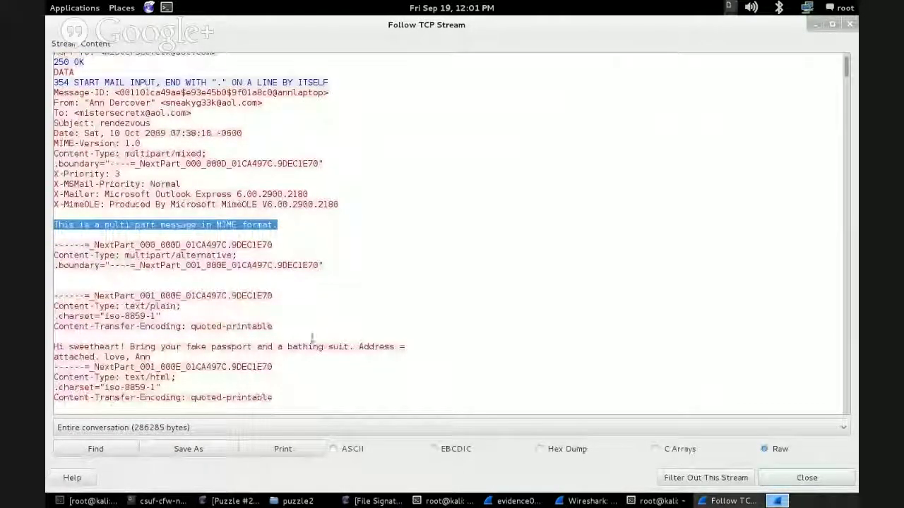
left_click_drag(55, 346, 151, 358)
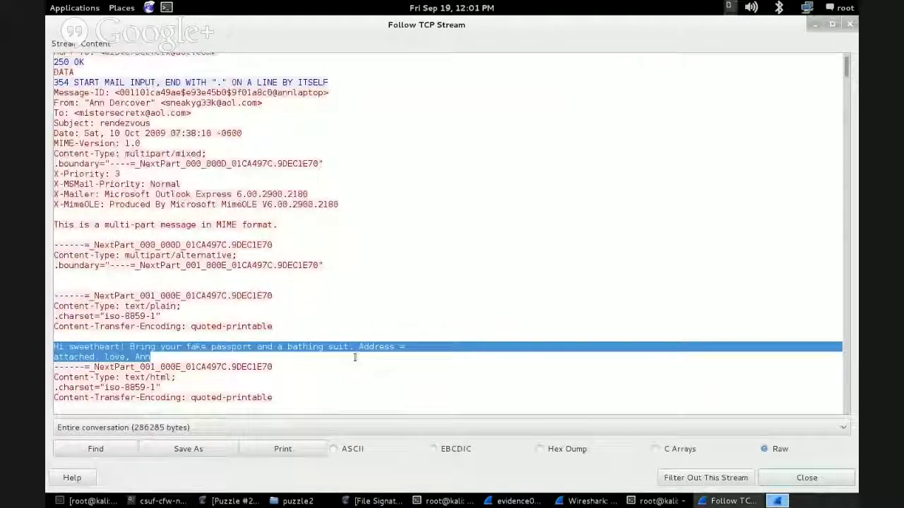
left_click(264, 357)
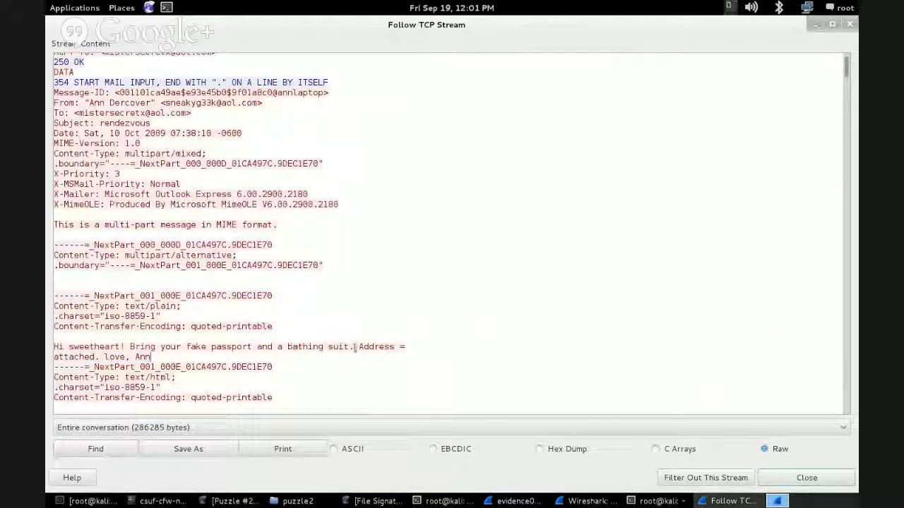
Record 'fake passport and a bathing suit' under question 4, add space under question 5, save
right_click(240, 346)
left_click(396, 371)
left_click(460, 327)
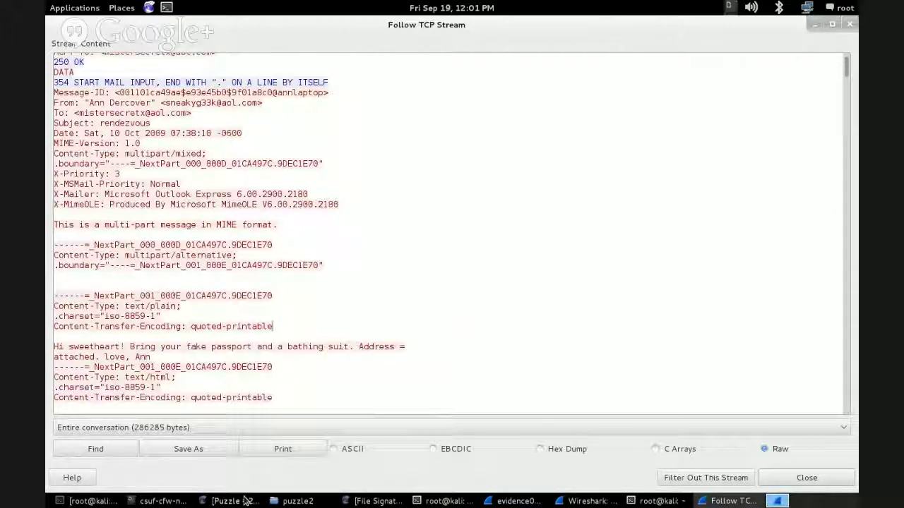
left_click(162, 501)
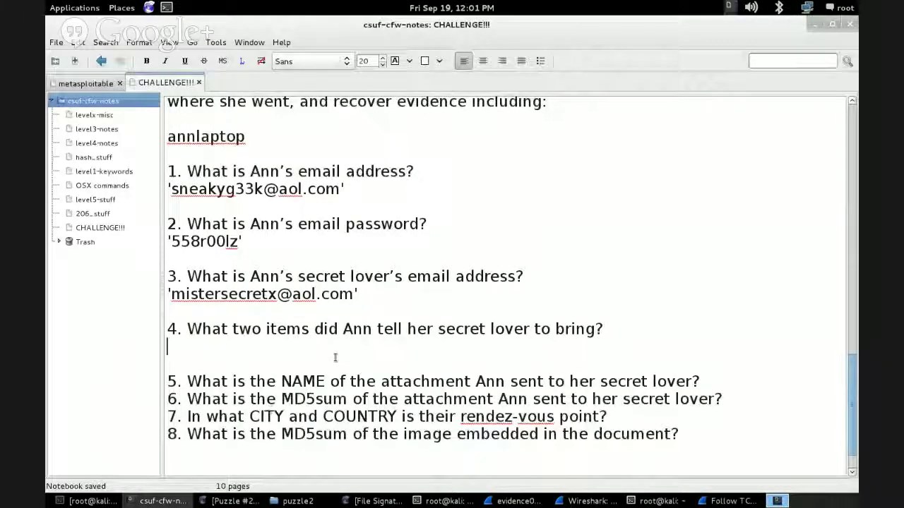
key("ctrl+v")
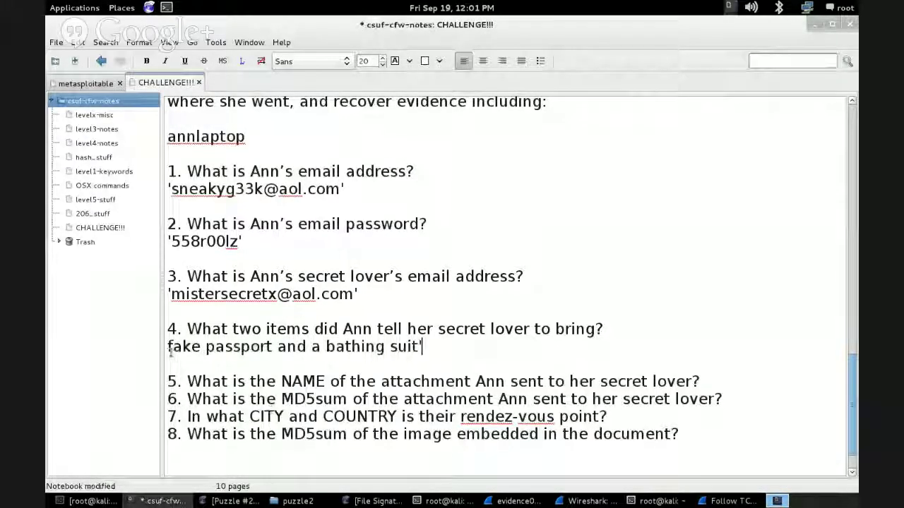
left_click(170, 351)
type("'")
left_click(749, 375)
key("Return")
key("Return")
key("Up")
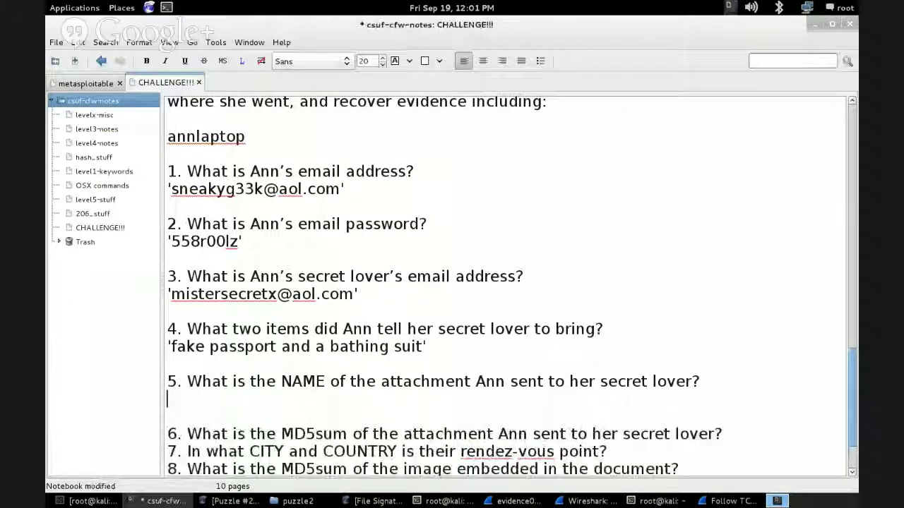
key("ctrl+s")
Examine the mail's text/plain, text/html parts and the attachment's header lines
left_click(708, 501)
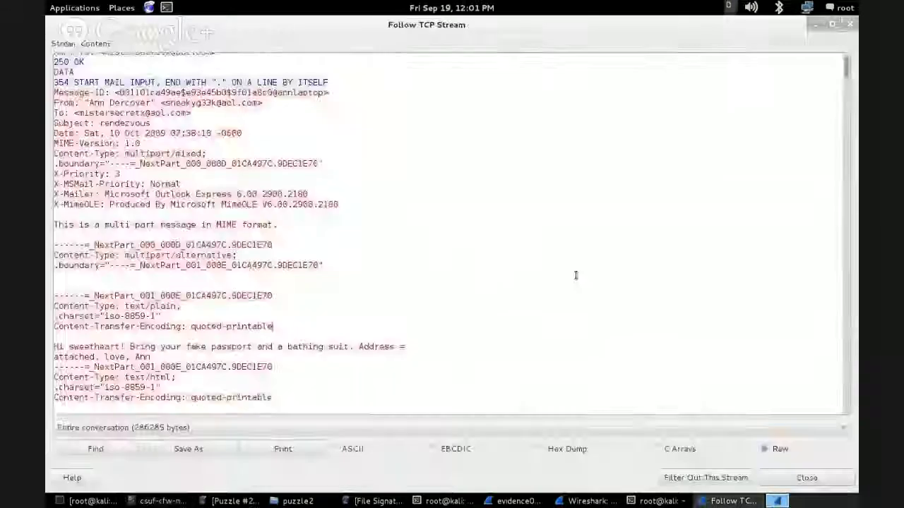
scroll(506, 186, "down", 3)
scroll(506, 185, "down", 1)
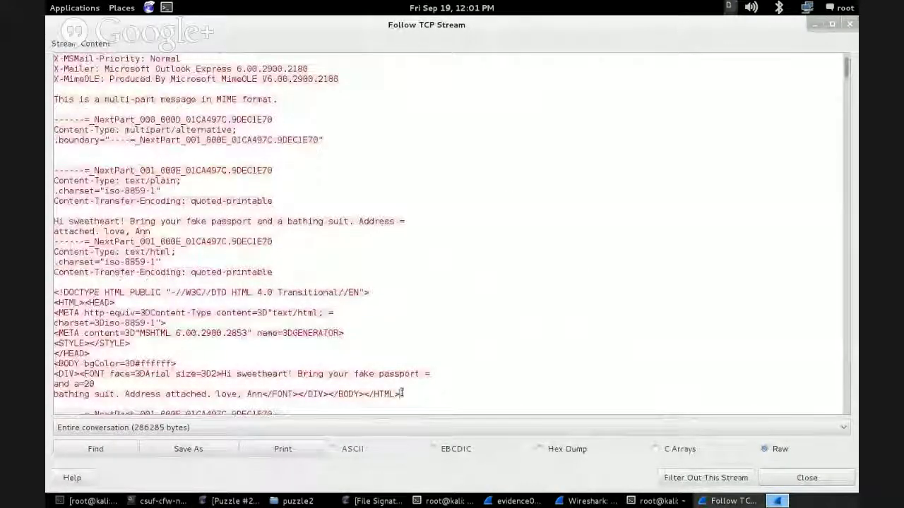
left_click_drag(402, 394, 284, 286)
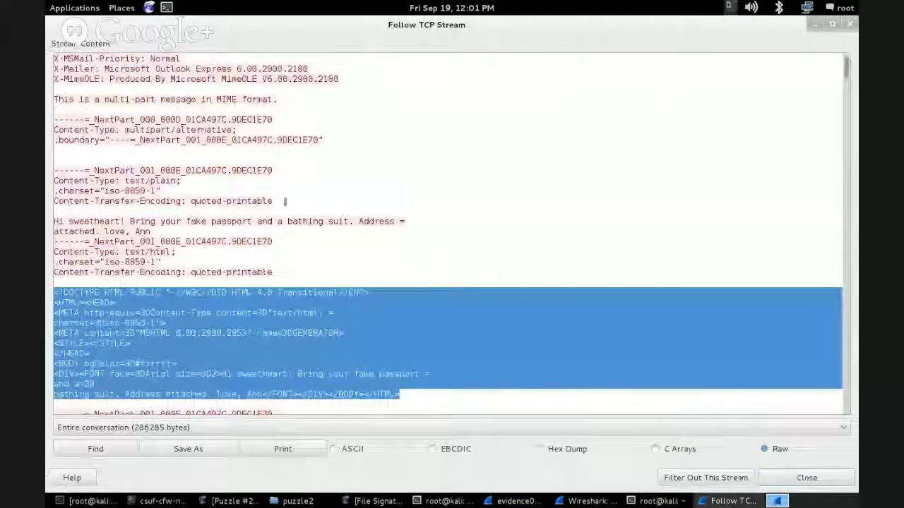
left_click_drag(181, 181, 86, 181)
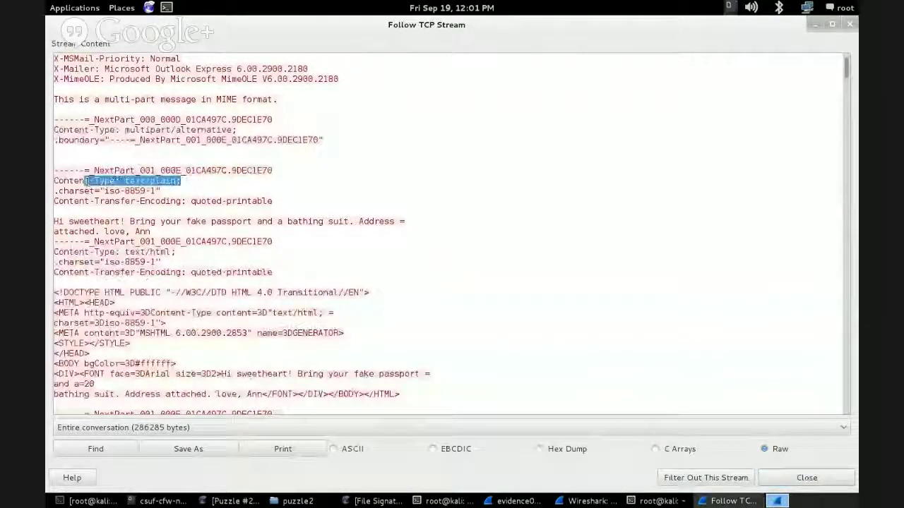
left_click_drag(176, 252, 54, 252)
scroll(477, 278, "down", 1)
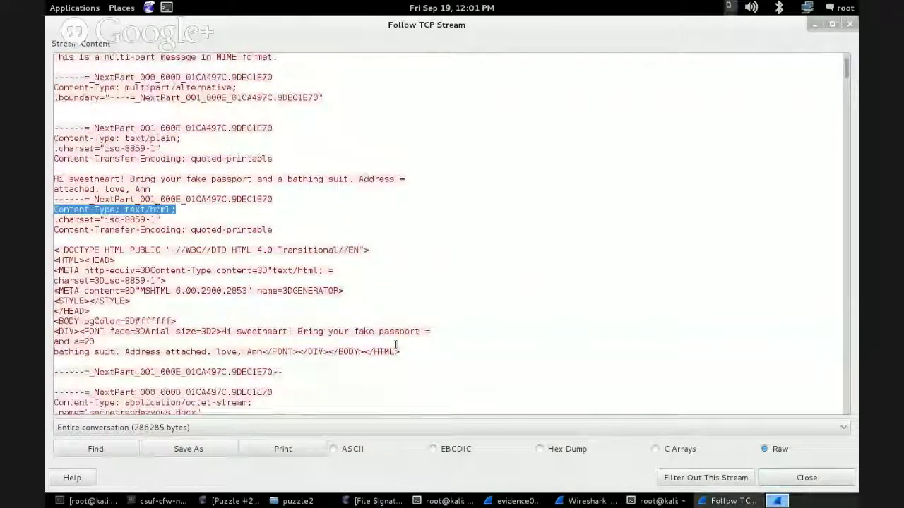
scroll(402, 343, "down", 2)
left_click_drag(247, 360, 240, 295)
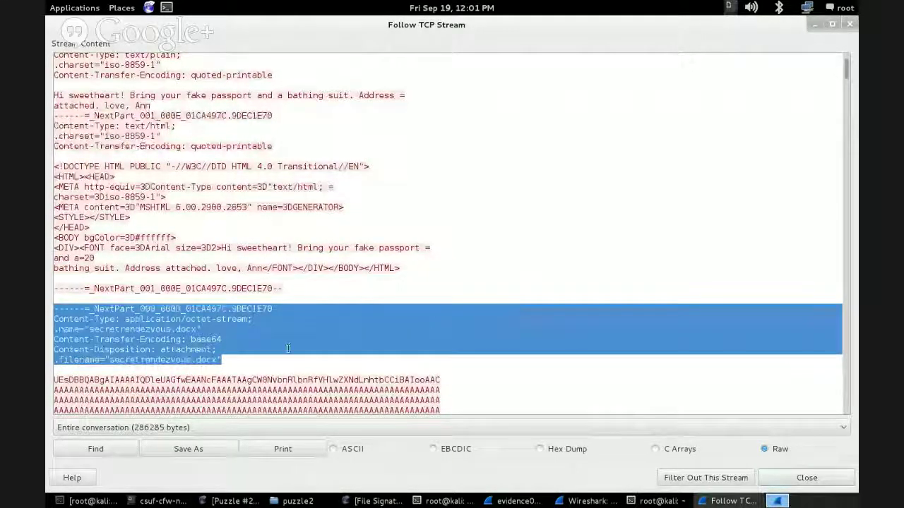
left_click(217, 340)
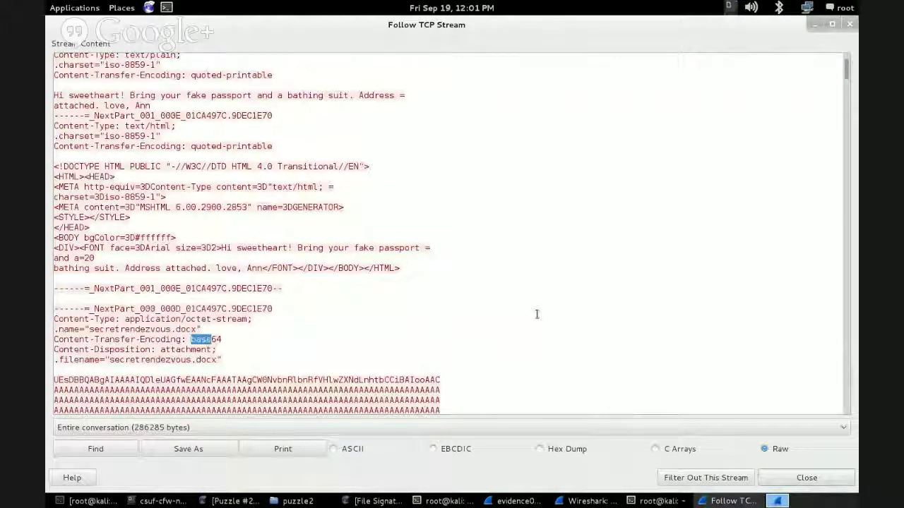
left_click(180, 500)
left_click(181, 501)
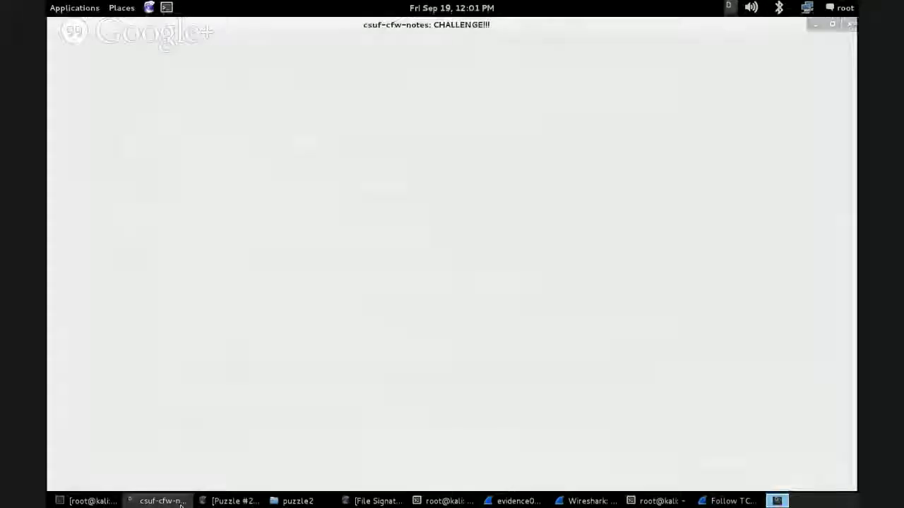
Paste the attachment filename secretrendezvous.docx under question 5 and add room under question 6
left_click_drag(187, 360, 63, 362)
right_click(159, 364)
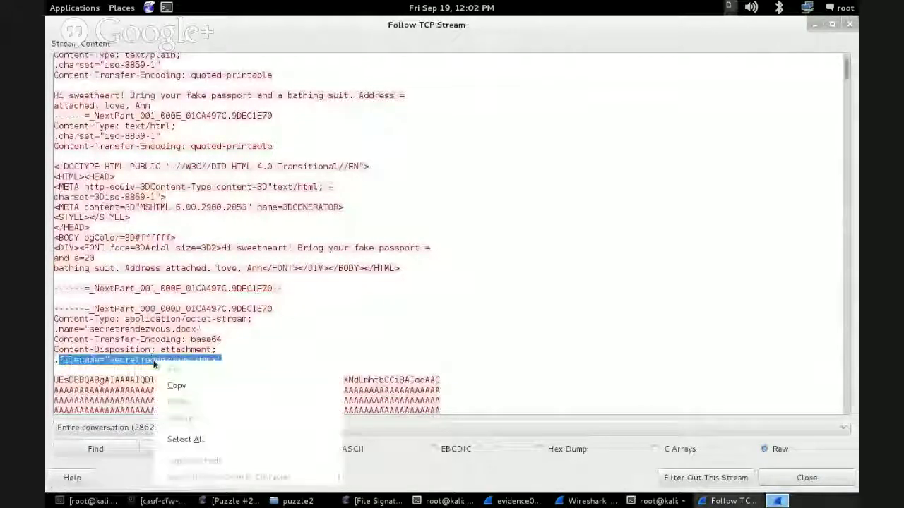
left_click(173, 383)
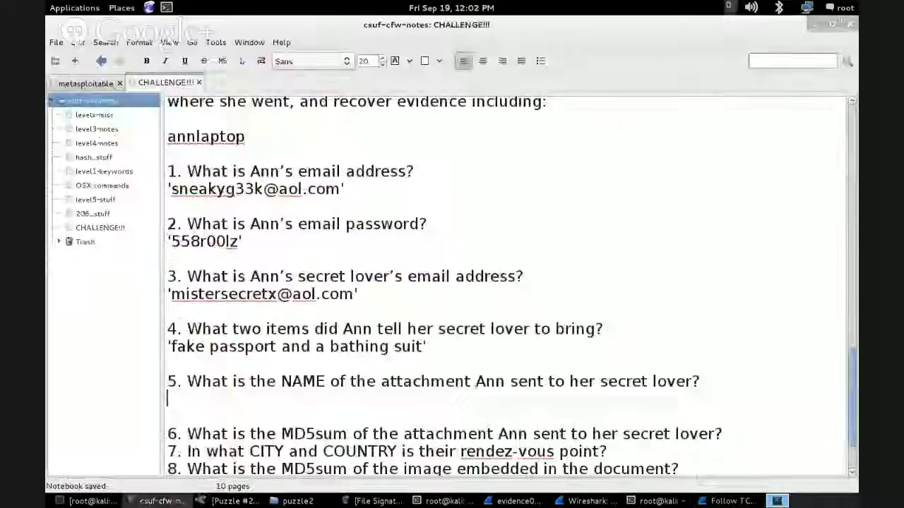
left_click(181, 501)
key("ctrl+v")
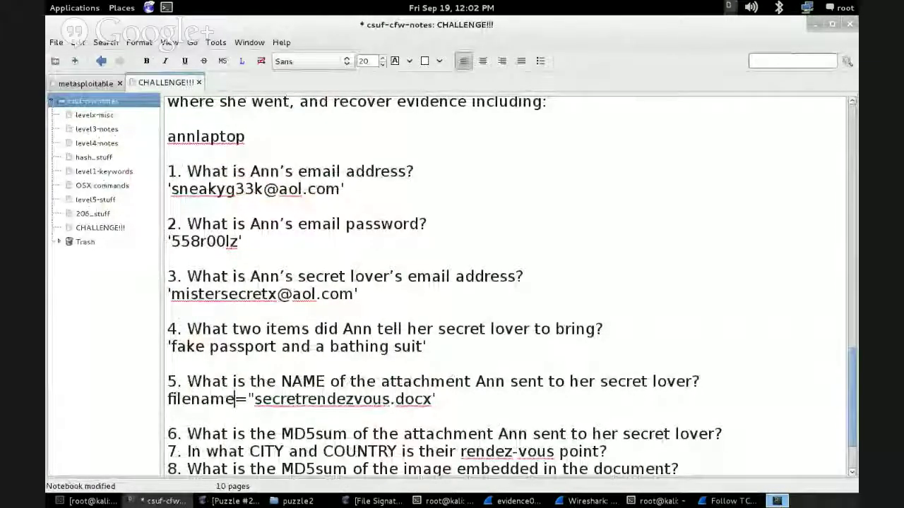
left_click_drag(253, 399, 167, 400)
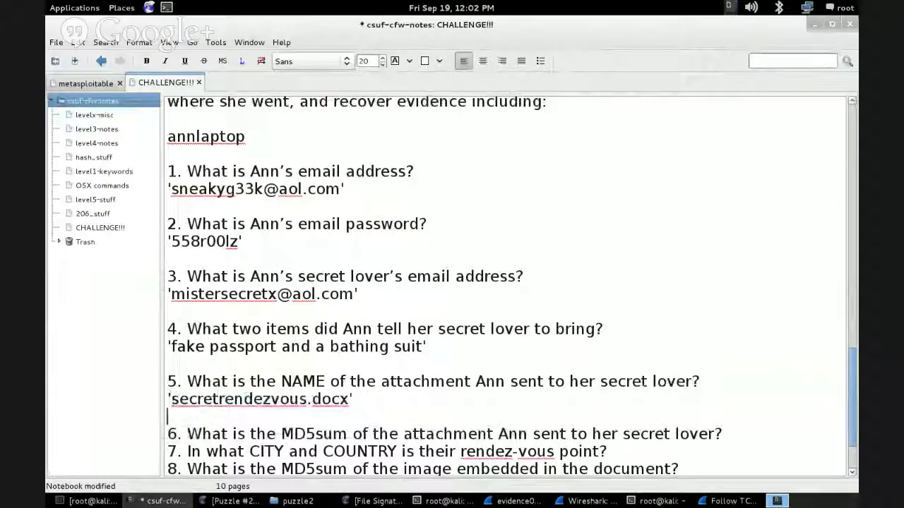
left_click(757, 434)
key("Return")
key("Return")
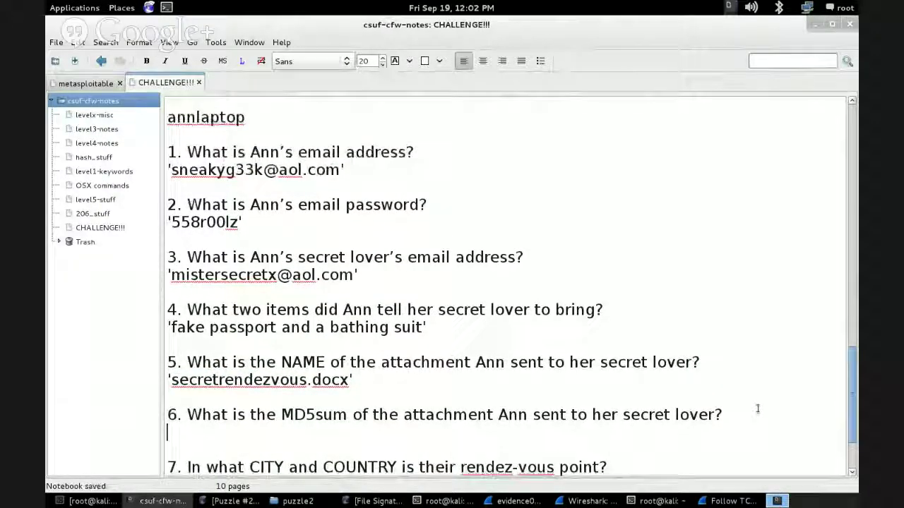
scroll(676, 295, "down", 3)
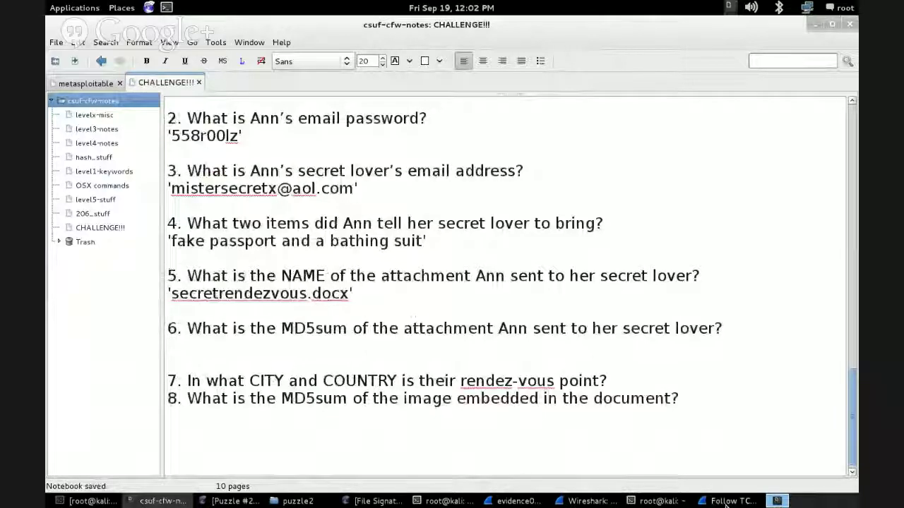
left_click(727, 502)
scroll(555, 307, "down", 3)
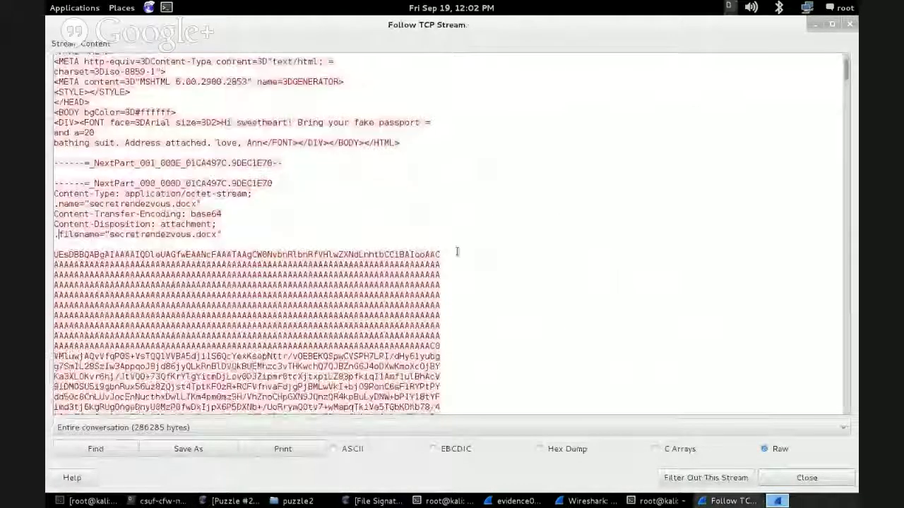
Select lines of the base64 attachment data in the Follow TCP Stream view
left_click_drag(54, 254, 358, 387)
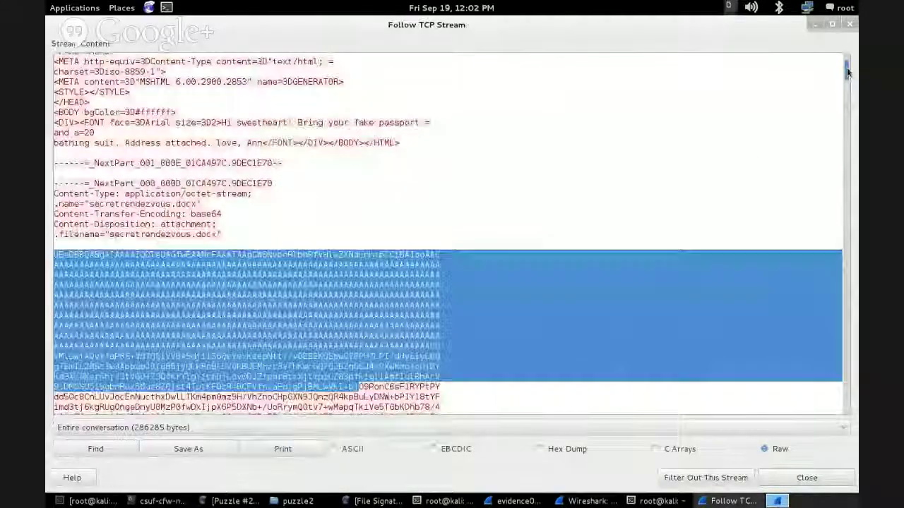
left_click_drag(847, 67, 852, 142)
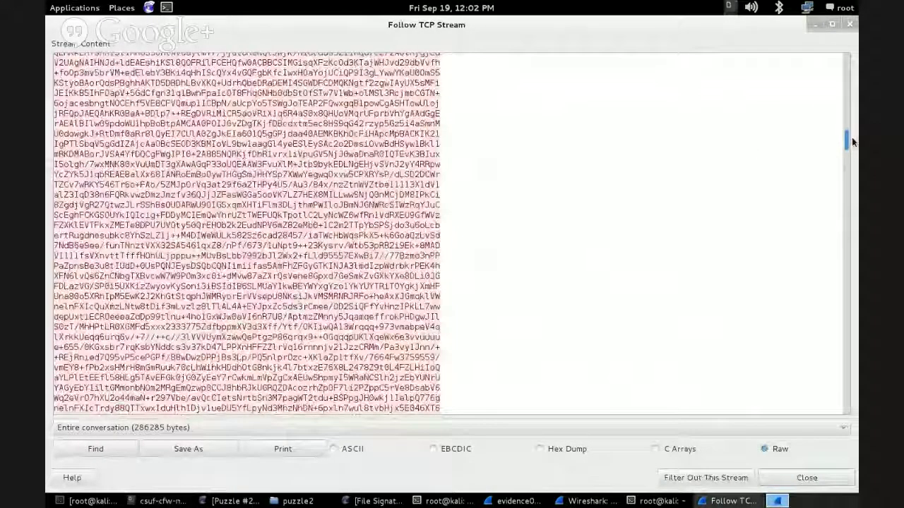
left_click_drag(852, 142, 826, 408)
left_click_drag(705, 326, 494, 291)
left_click(426, 206)
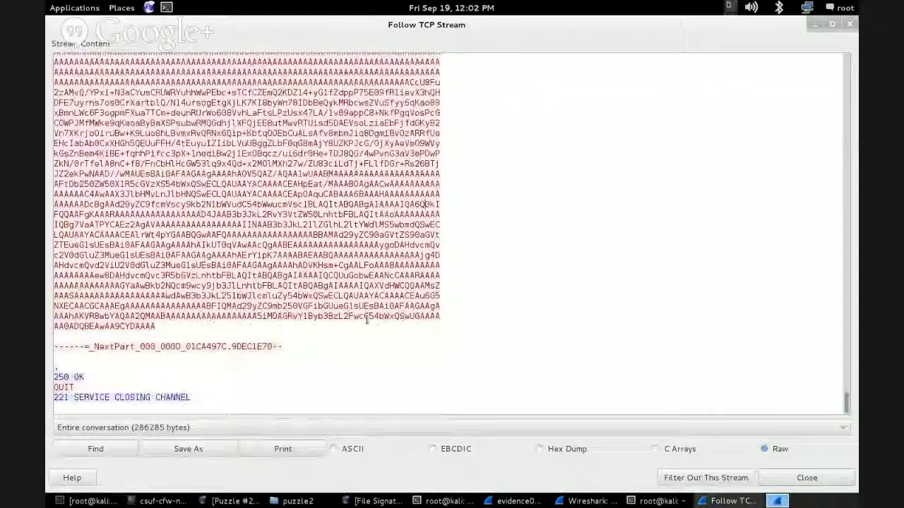
Show only the client-to-server direction, 192.168.1.159 → 64.12.102.142, carrying the email data
left_click(285, 428)
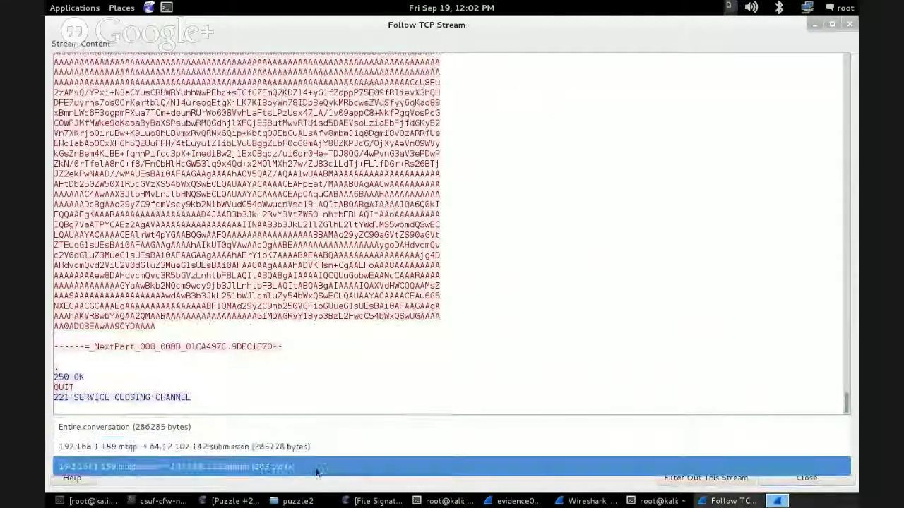
left_click(315, 467)
key("ctrl+a")
left_click(267, 249)
left_click(273, 427)
left_click(273, 407)
scroll(647, 309, "down", 3)
scroll(647, 309, "down", 15)
scroll(716, 288, "up", 2)
left_click_drag(536, 306, 104, 175)
scroll(424, 226, "up", 11)
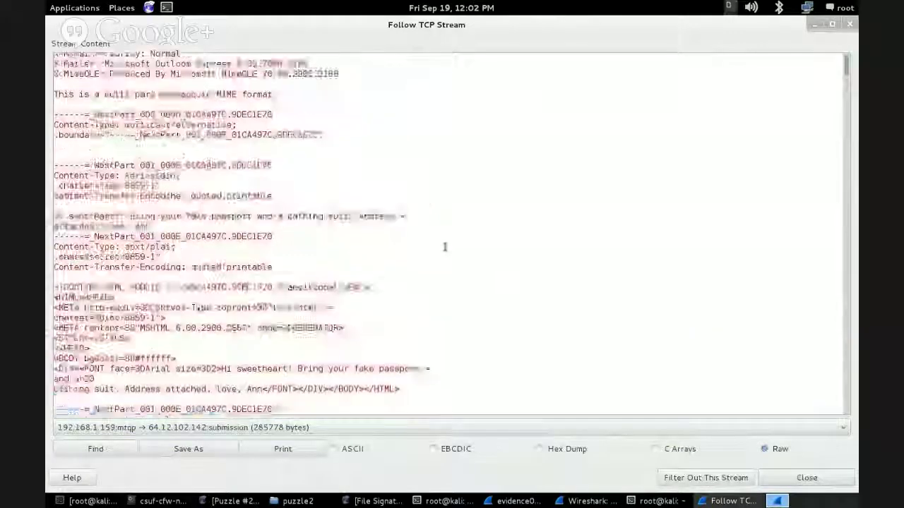
Save the stream as secret.bin in the puzzle2 folder
left_click(187, 448)
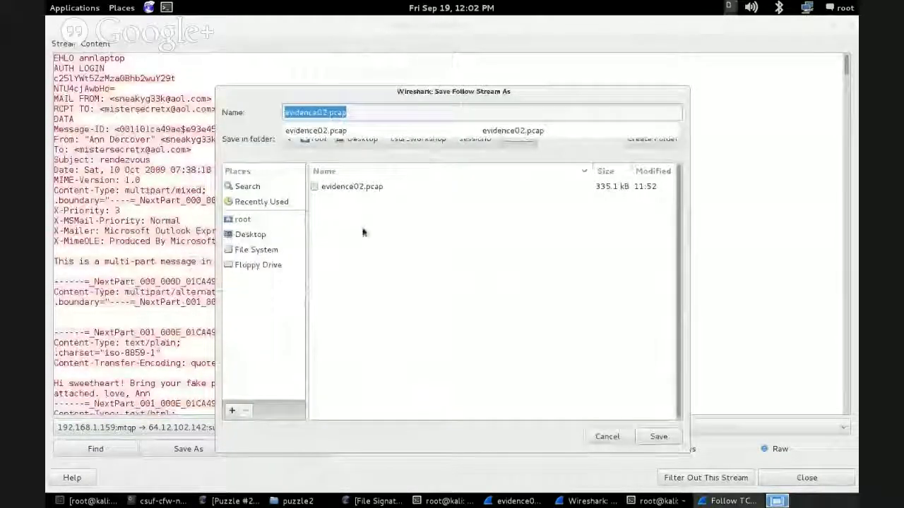
left_click(384, 114)
key("ctrl+a")
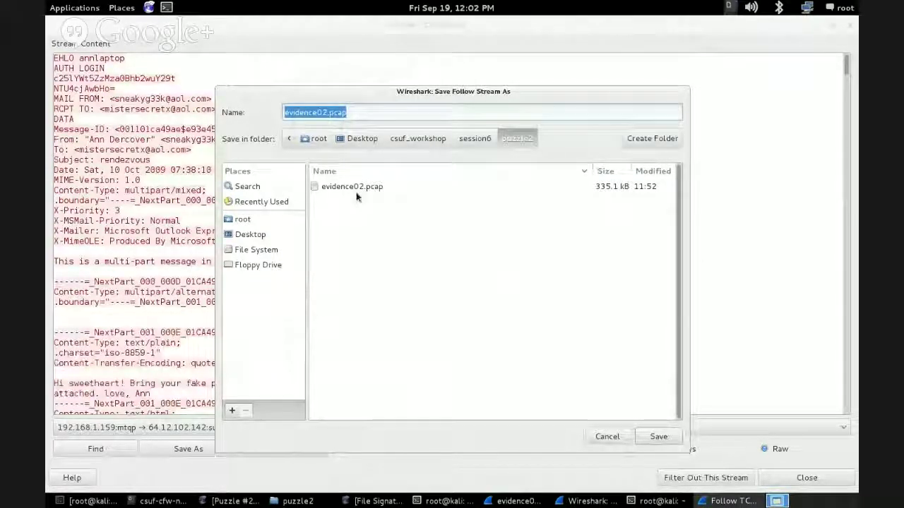
type("secret")
type(".doc")
key("BackSpace")
key("BackSpace")
key("BackSpace")
type("bin")
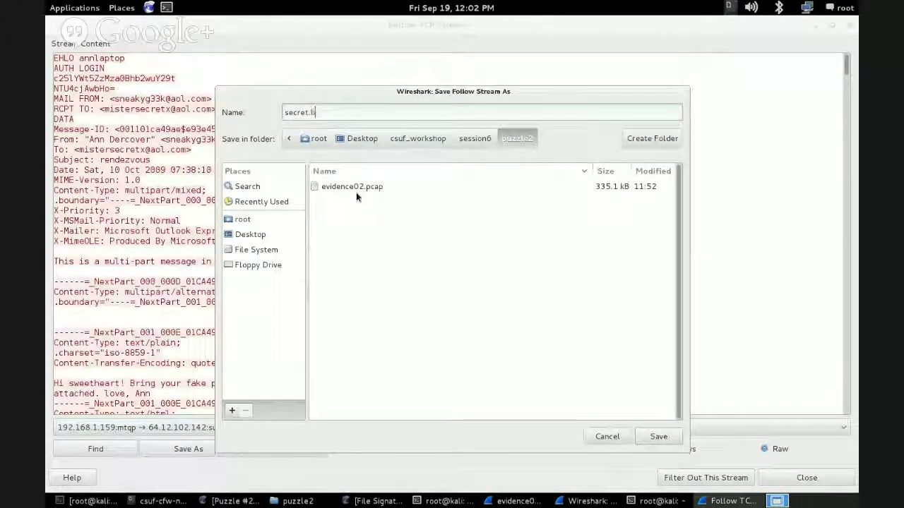
left_click(660, 438)
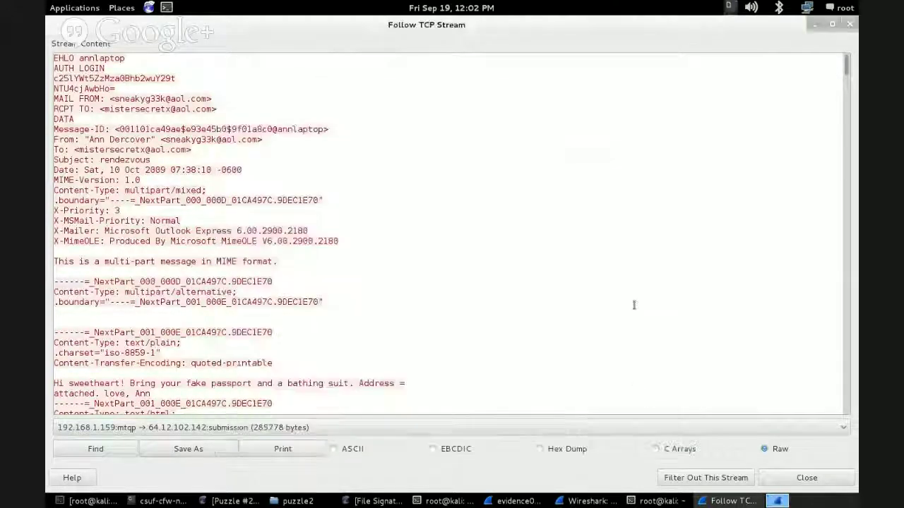
Close the stream view and cut the 'tcp.stream eq 1' filter text
left_click(794, 482)
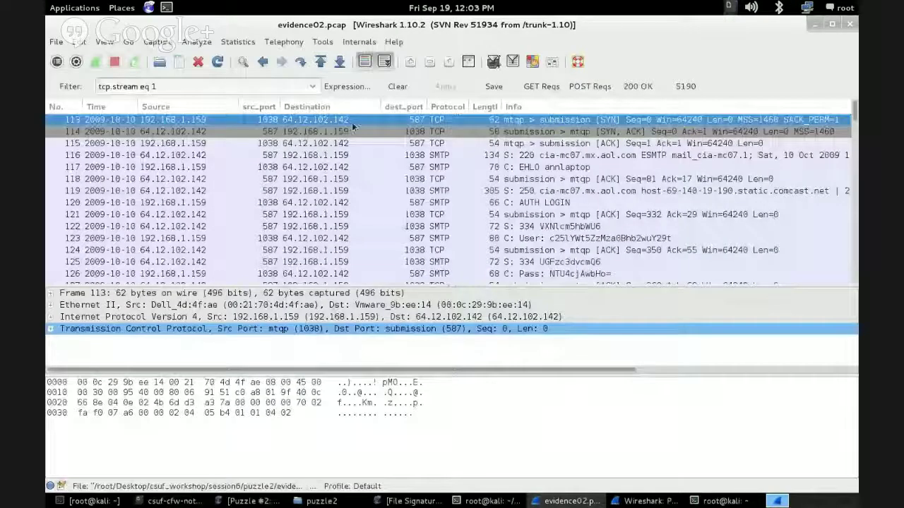
triple_click(212, 86)
right_click(117, 89)
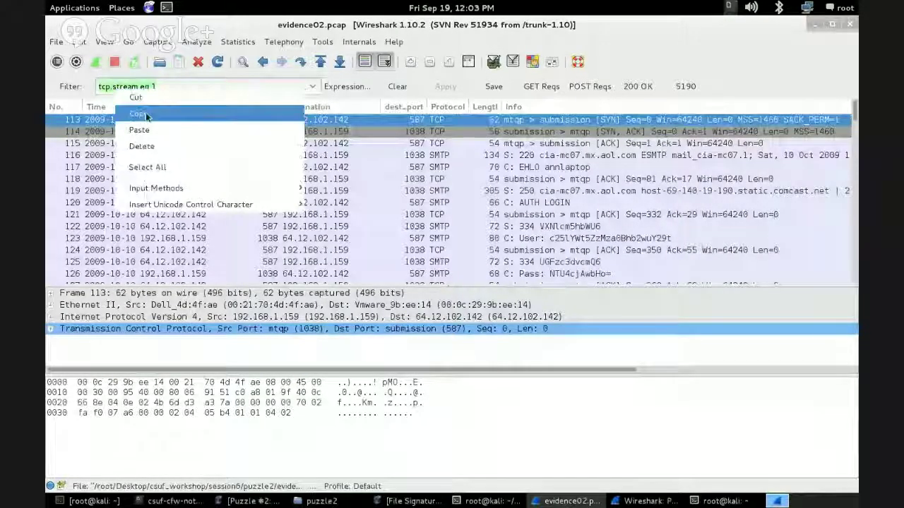
left_click(151, 99)
Under annlaptop, paste 'tcp.stream eq 1' followed by '<-- SMTP auth to AOL server w/plaintext email'
left_click(169, 500)
scroll(432, 264, "up", 3)
scroll(432, 264, "up", 3)
left_click(315, 290)
key("Return")
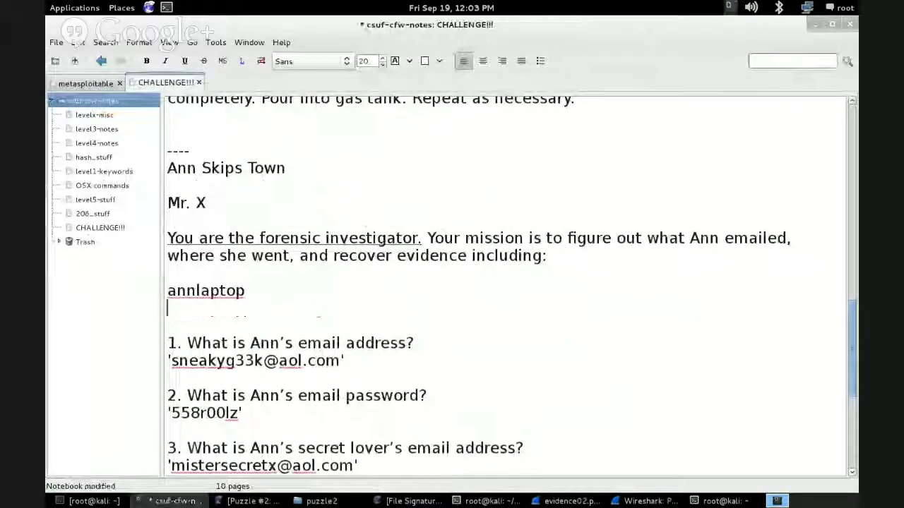
key("ctrl+v")
type("<-- sh")
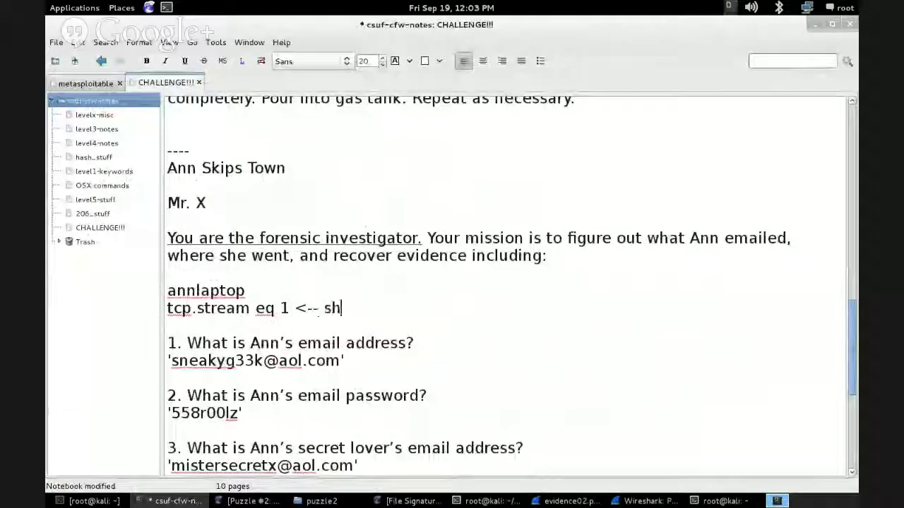
key("BackSpace")
key("BackSpace")
type("SMTP auth")
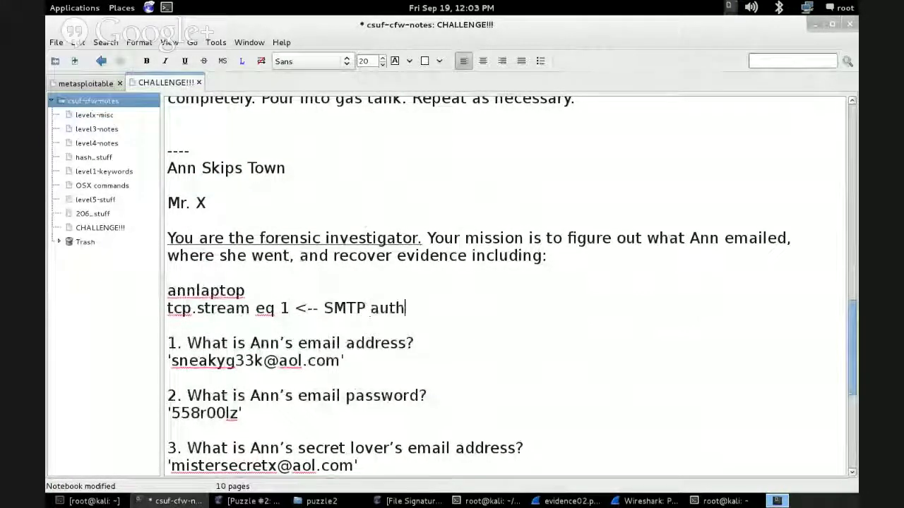
type(" to AOL server w/p")
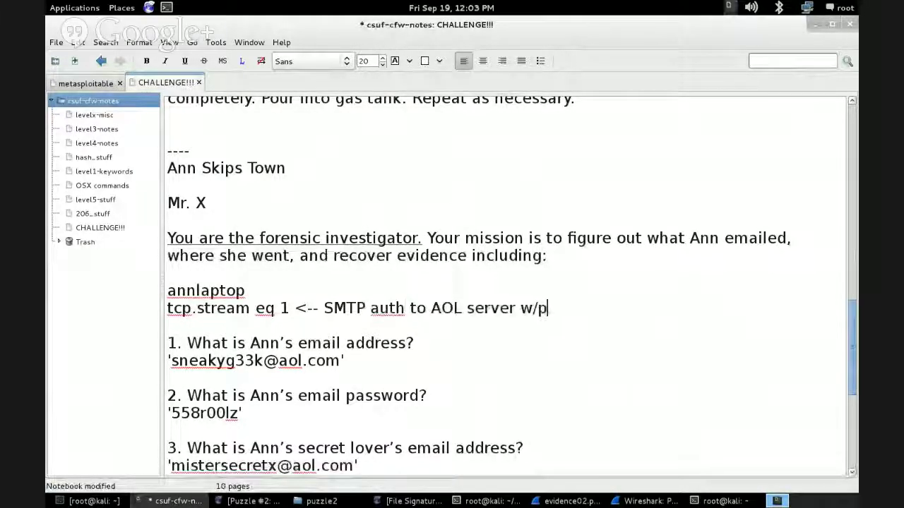
type("laintext email")
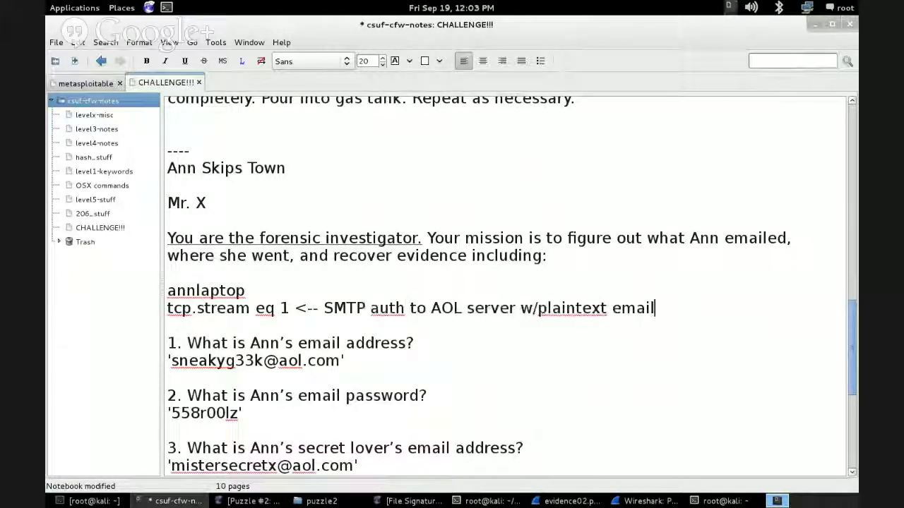
Add a blank line and put the cursor under question 6
key("Return")
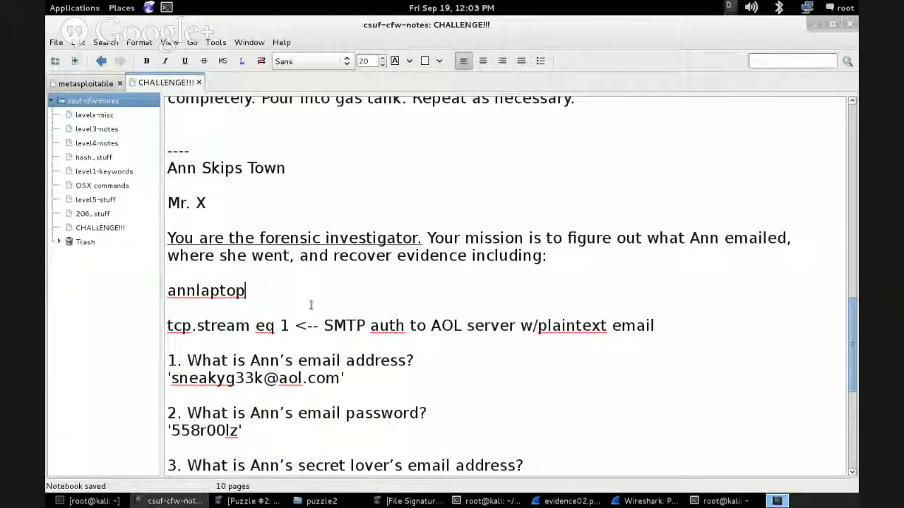
scroll(468, 370, "down", 5)
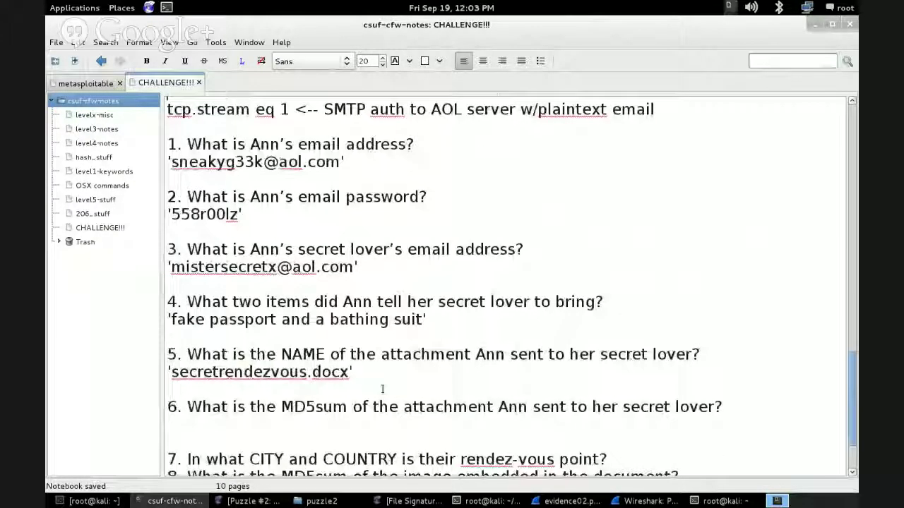
left_click(342, 422)
In the evidence02.pcap capture, check File > Export Objects > HTTP and close the empty list
key("alt+Tab")
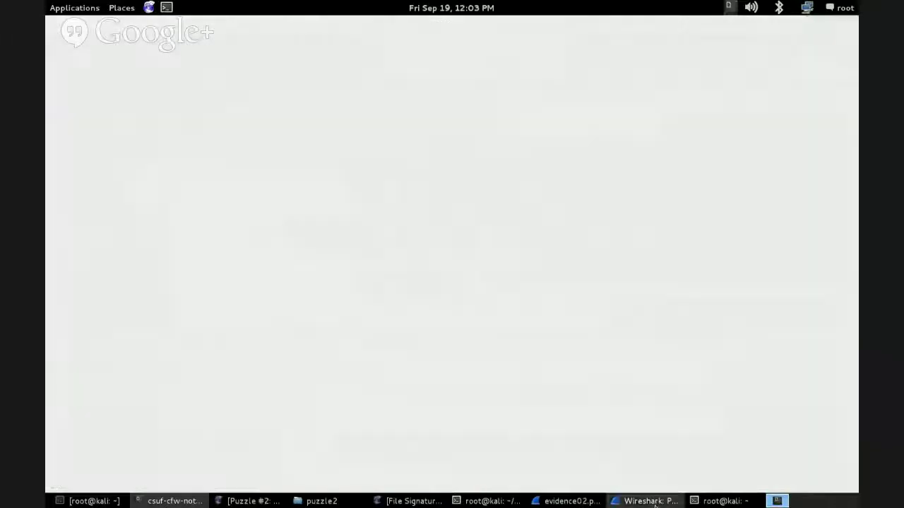
key("alt+Tab")
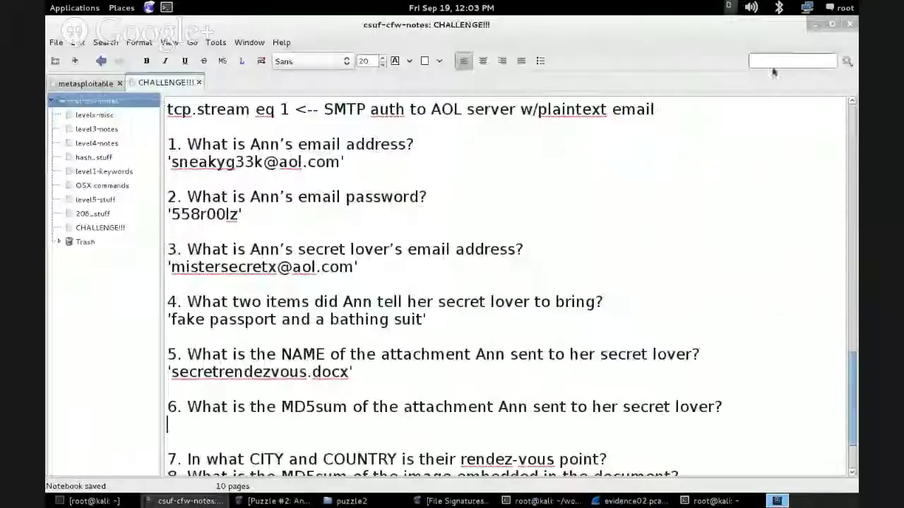
left_click(631, 500)
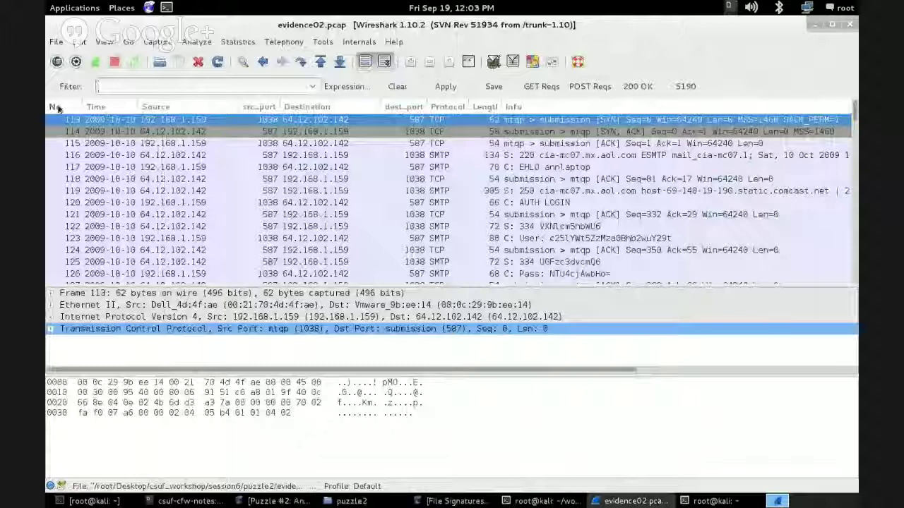
left_click(56, 42)
mouse_move(212, 269)
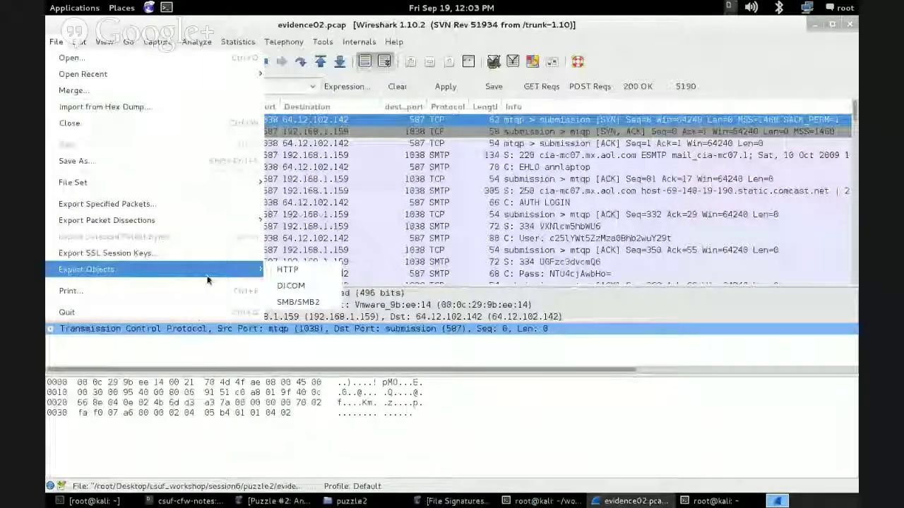
left_click(310, 274)
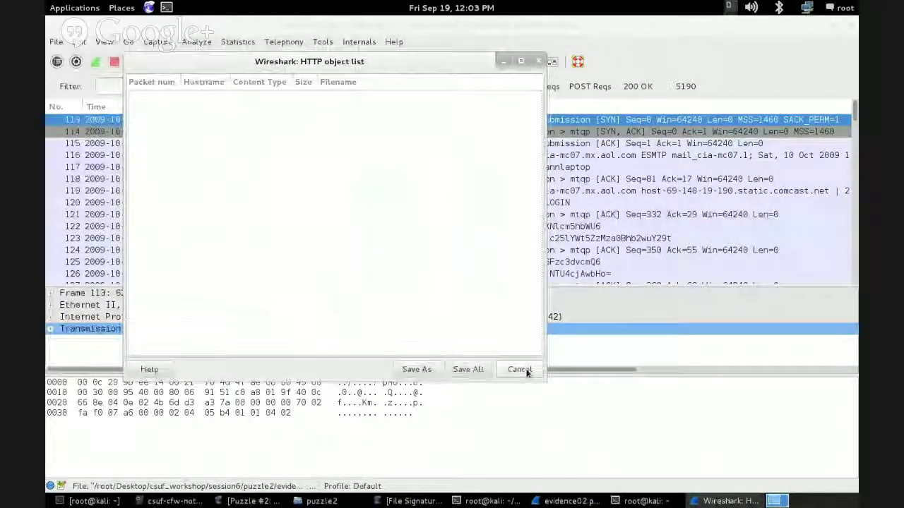
left_click(526, 369)
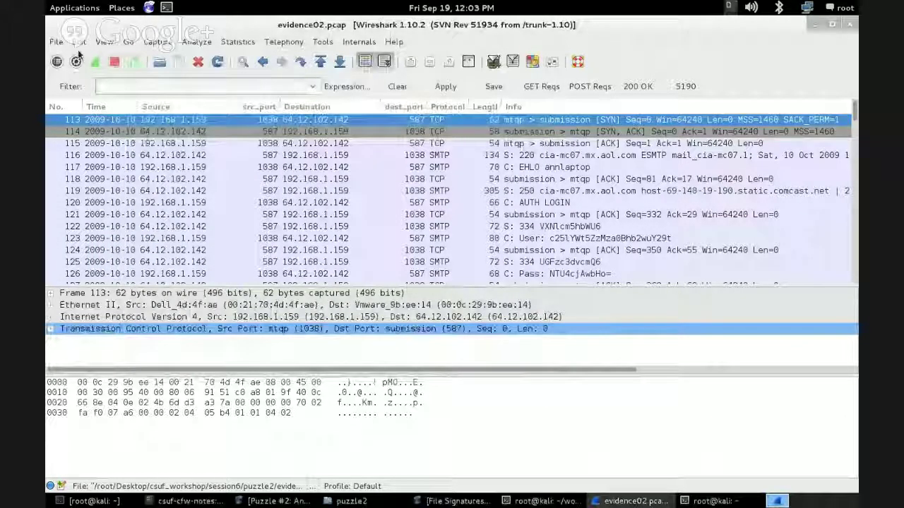
Dismiss the Export Objects menu without choosing anything and minimize Wireshark
left_click(56, 42)
mouse_move(233, 271)
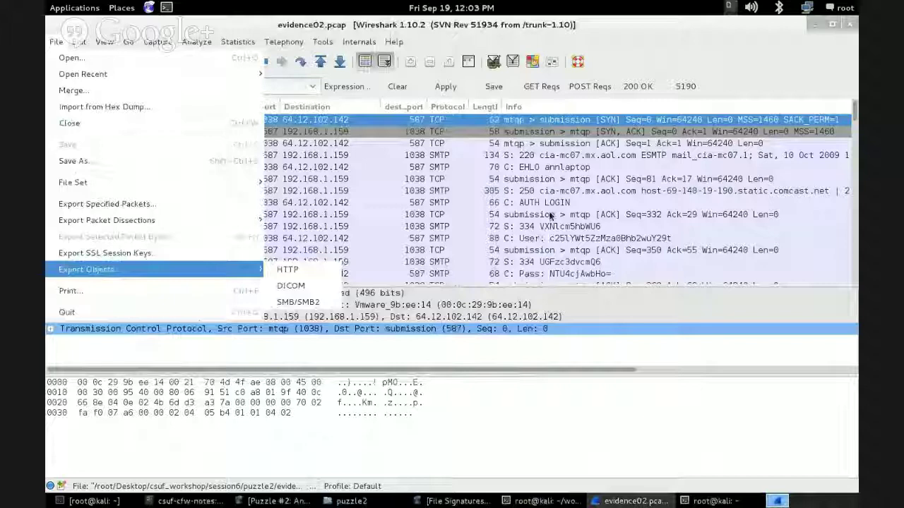
left_click(552, 207)
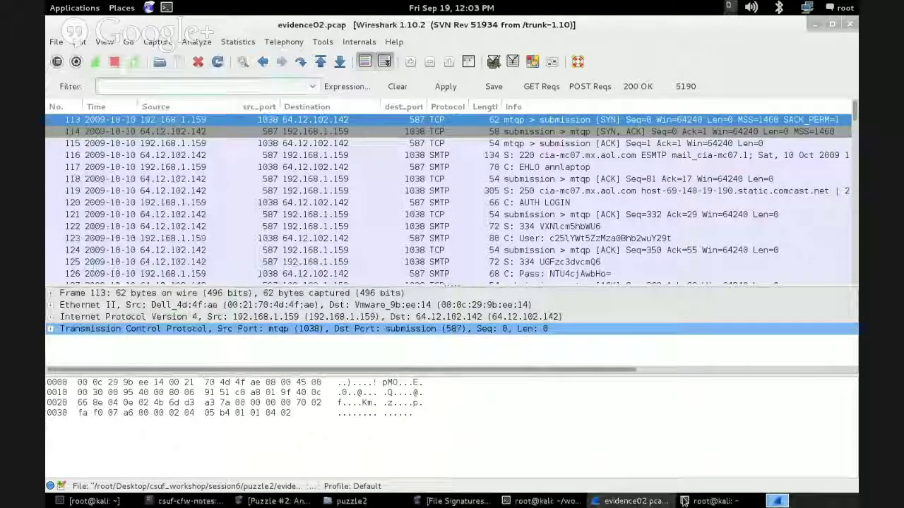
left_click(635, 501)
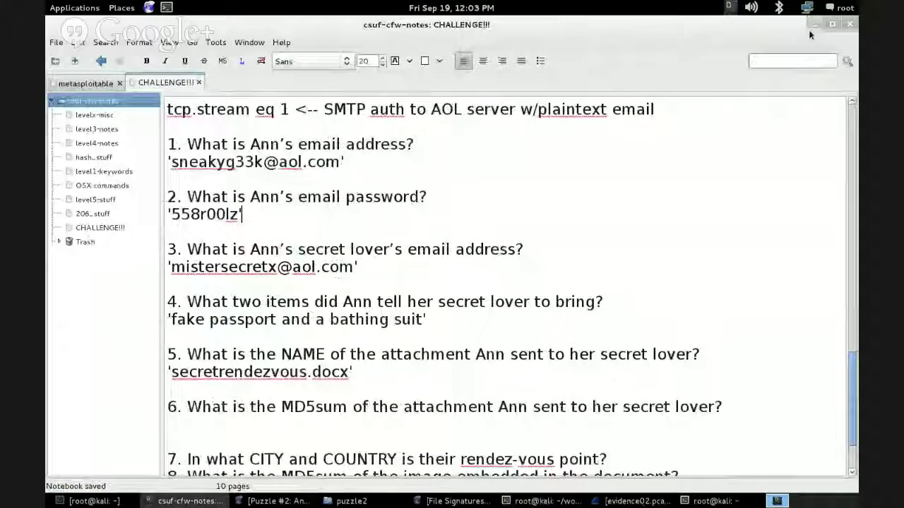
Clear the notes and terminal away, raise the puzzle2 folder, and bring up secret.bin's context menu
left_click(815, 24)
left_click_drag(438, 92, 519, 131)
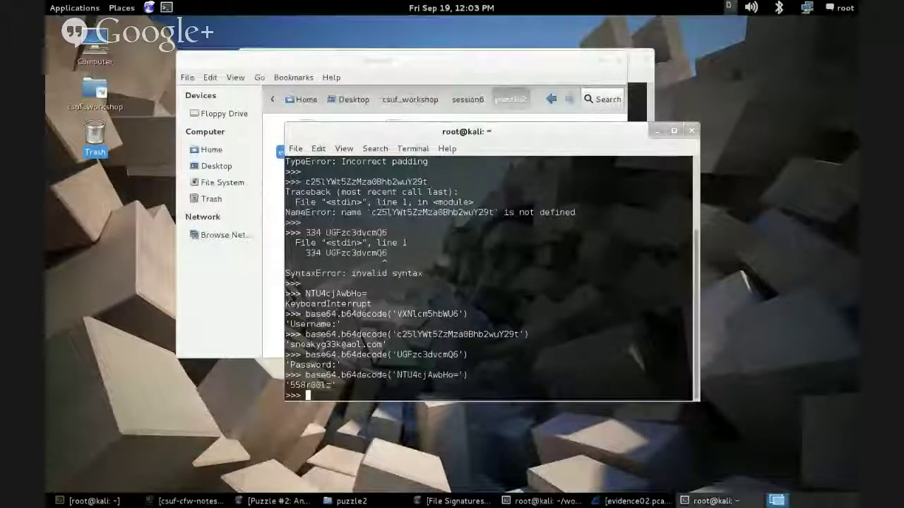
left_click(656, 131)
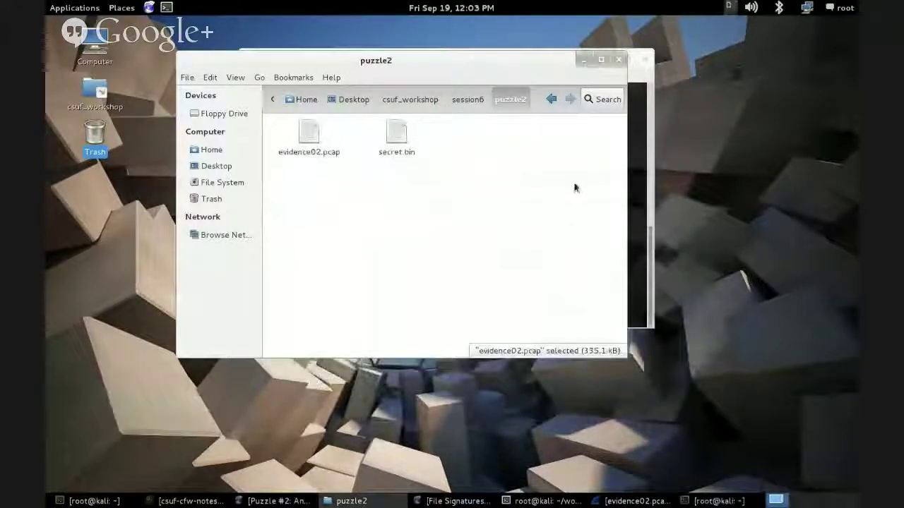
left_click_drag(520, 75, 526, 57)
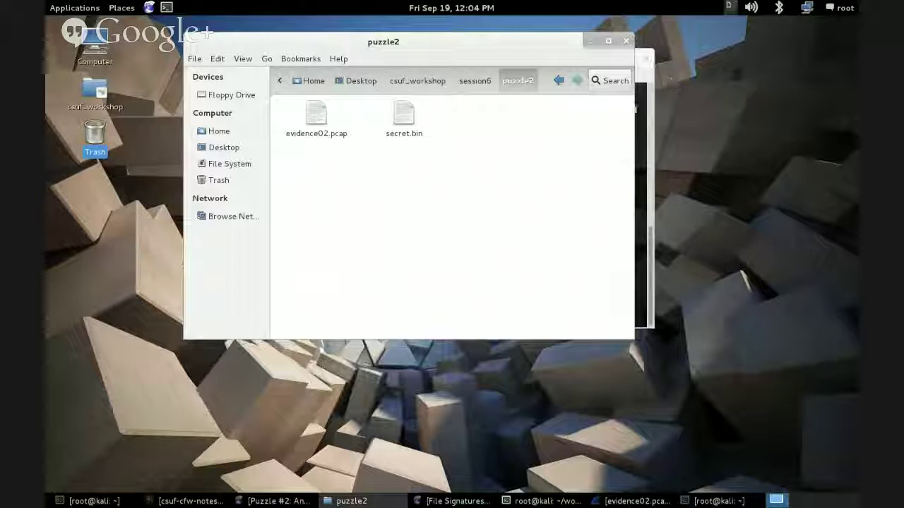
left_click(635, 109)
left_click_drag(554, 39, 608, 182)
left_click(466, 145)
right_click(395, 122)
Open secret.bin in Bless Hex Editor, maximized, and select the SMTP header bytes 0x0–0x225
left_click(426, 124)
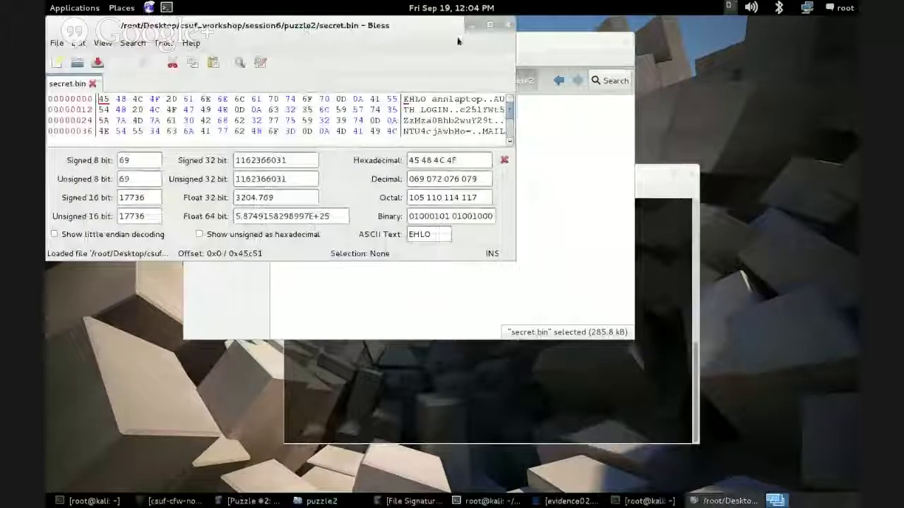
left_click(490, 25)
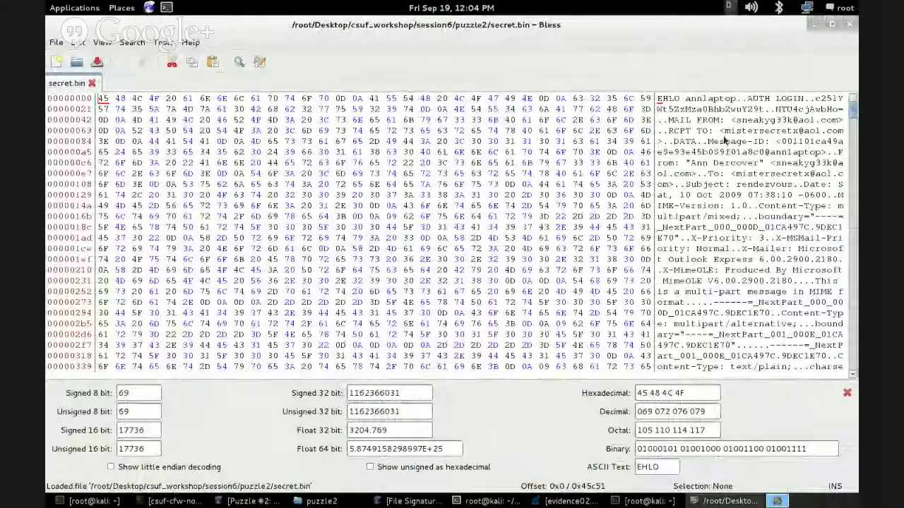
left_click_drag(659, 99, 779, 279)
Select the NextPart boundary and the Content-Type: application/octet-stream line for secretrendezvous.docx
scroll(780, 280, "down", 11)
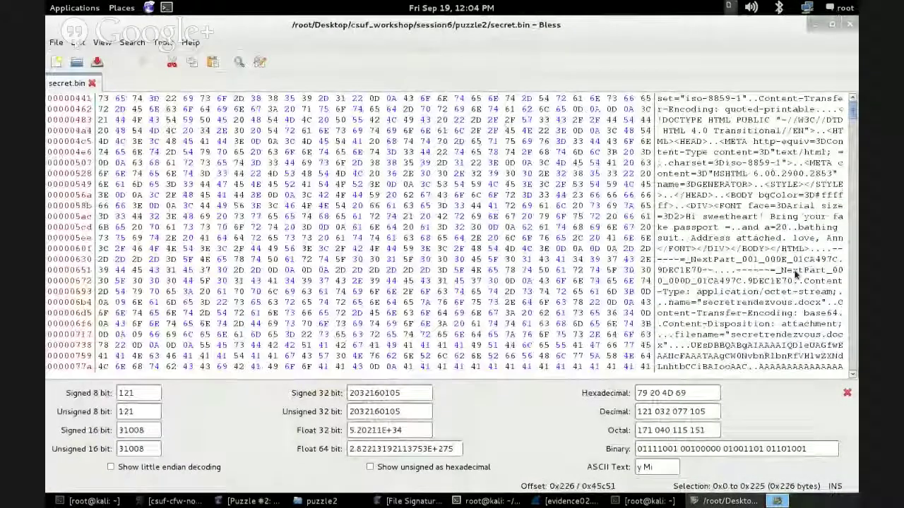
scroll(795, 275, "down", 2)
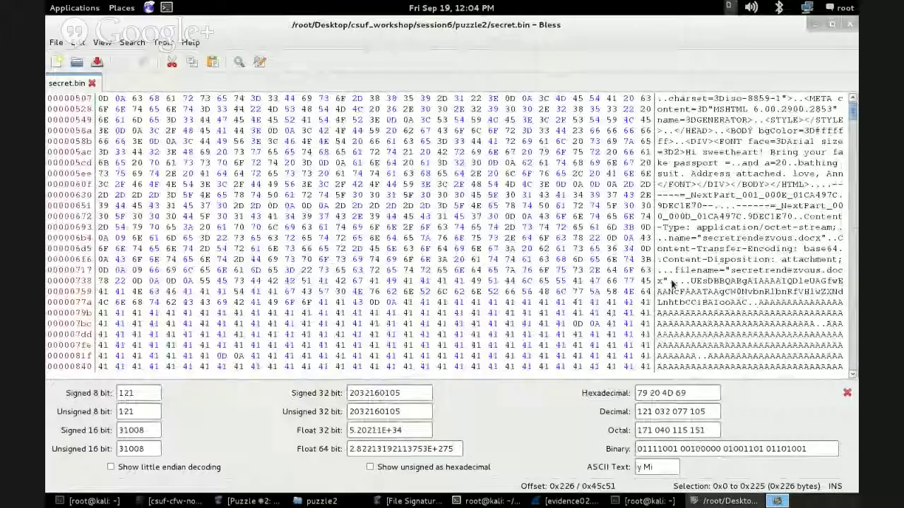
left_click(783, 206)
left_click_drag(784, 206, 810, 223)
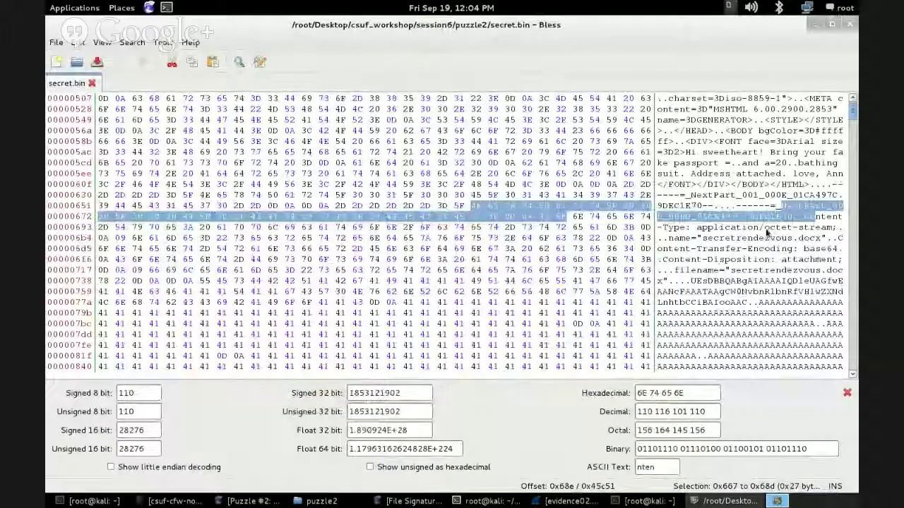
left_click_drag(838, 227, 798, 216)
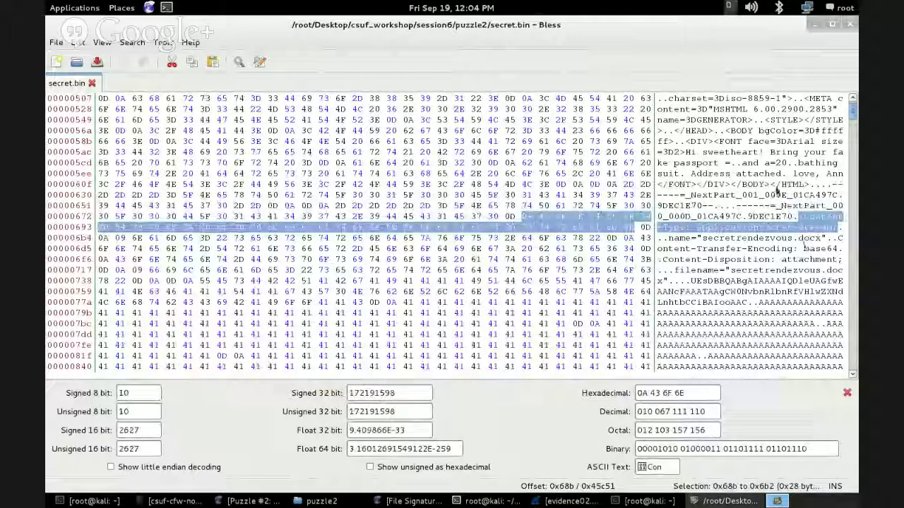
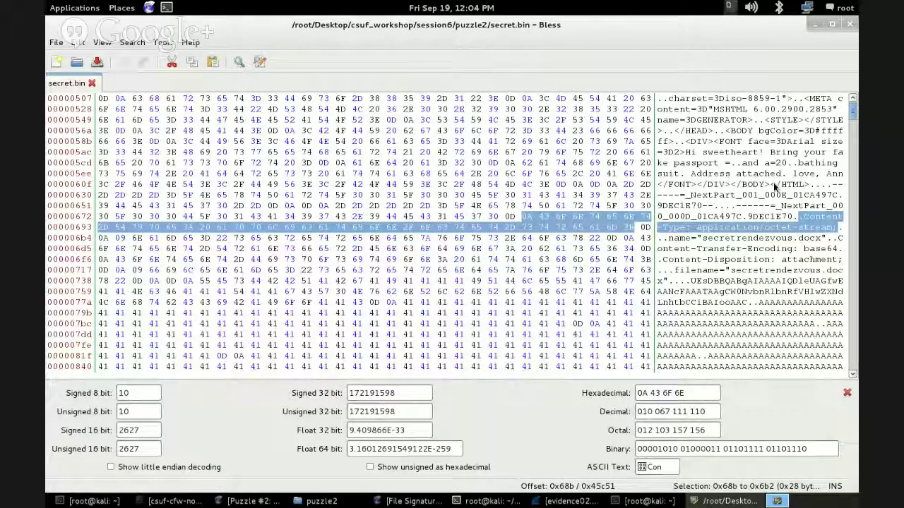
Find where the MIME header ends and the encoded attachment data begins at offset 0x73e
left_click(816, 248)
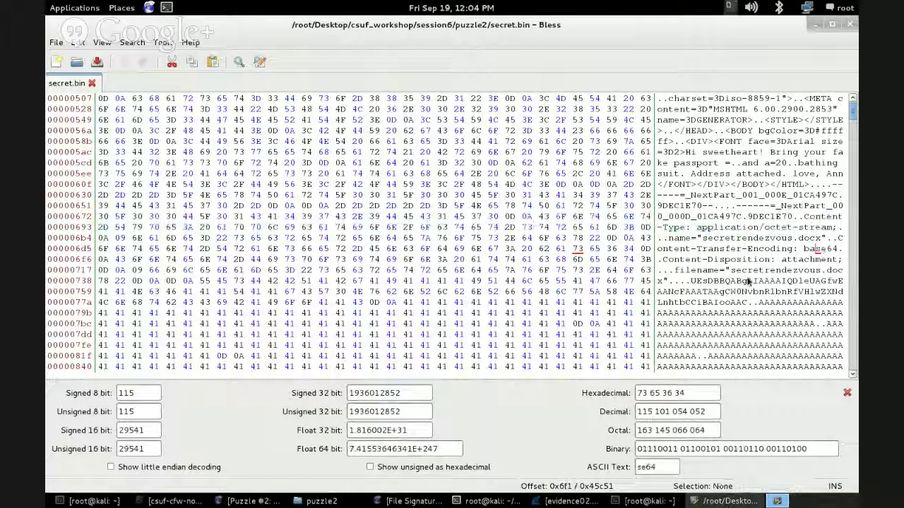
left_click(666, 283)
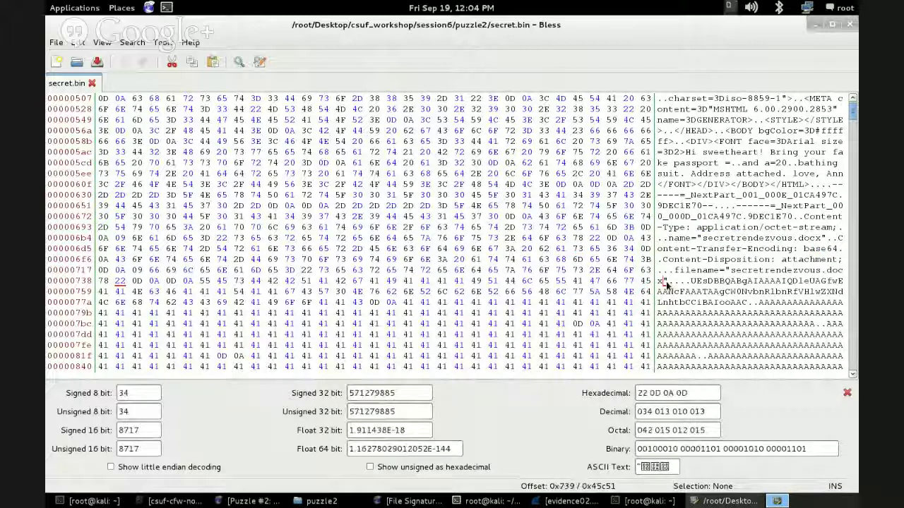
left_click(136, 281)
left_click_drag(139, 283, 190, 288)
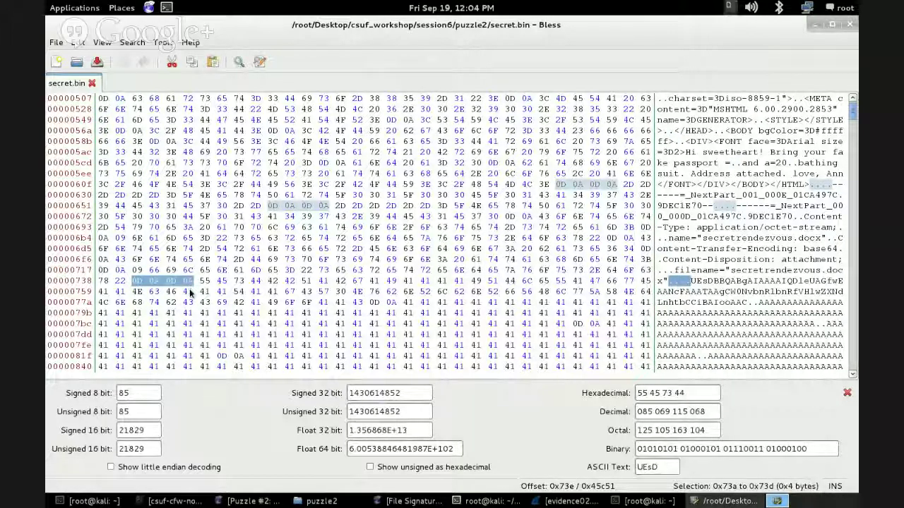
left_click_drag(197, 283, 235, 321)
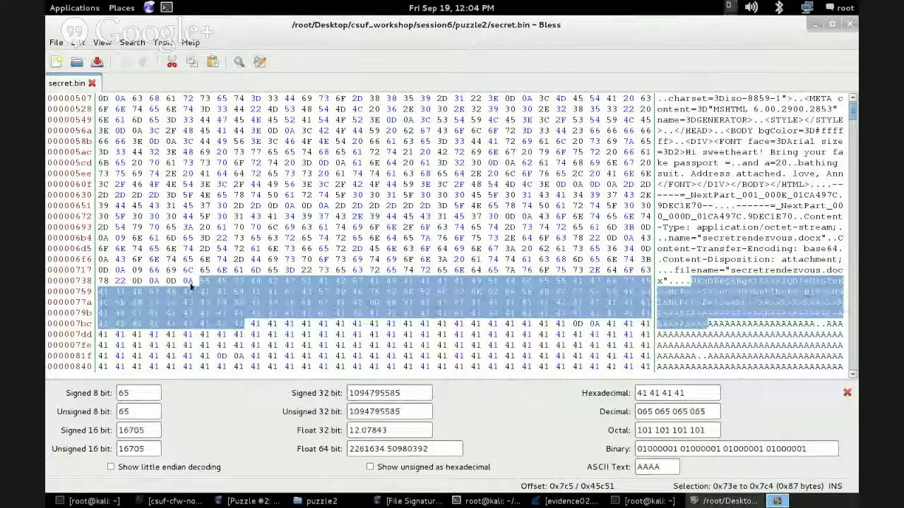
left_click_drag(197, 281, 263, 322)
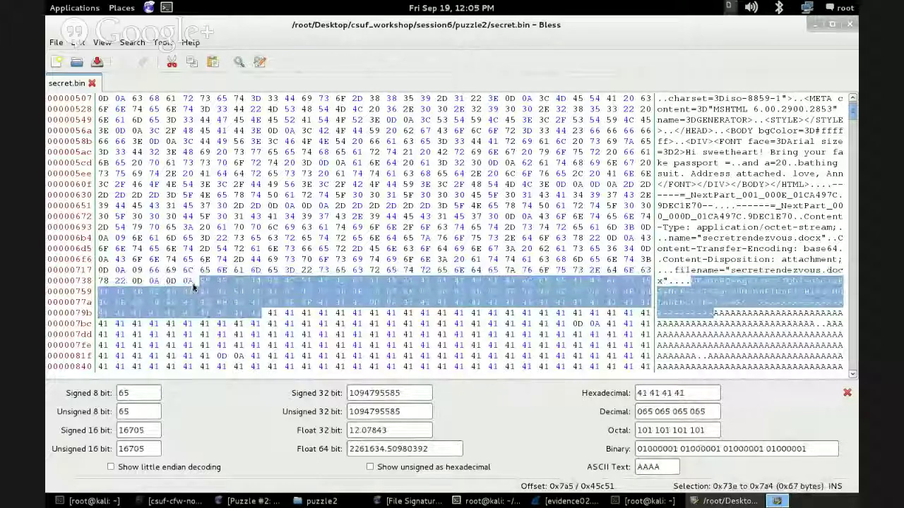
Select bytes 0x0 through 0x73d and delete them
left_click_drag(199, 285, 82, 84)
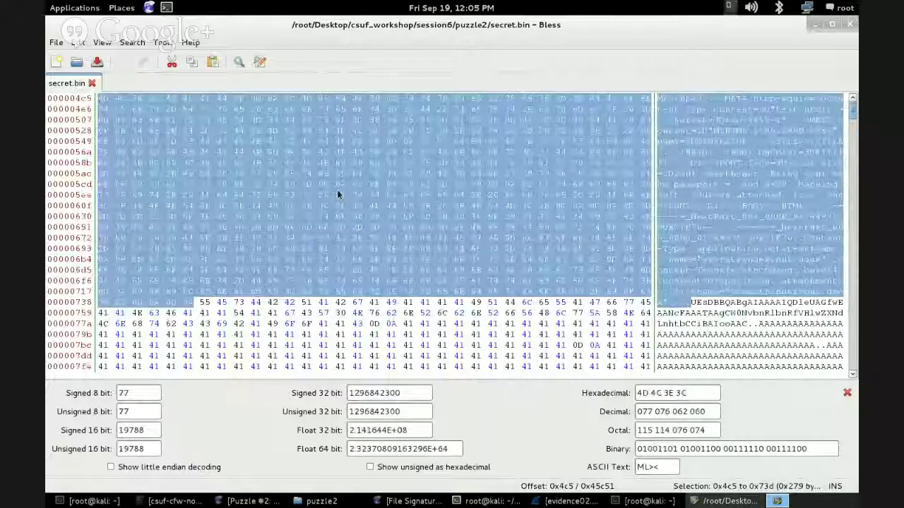
scroll(739, 230, "up", 8)
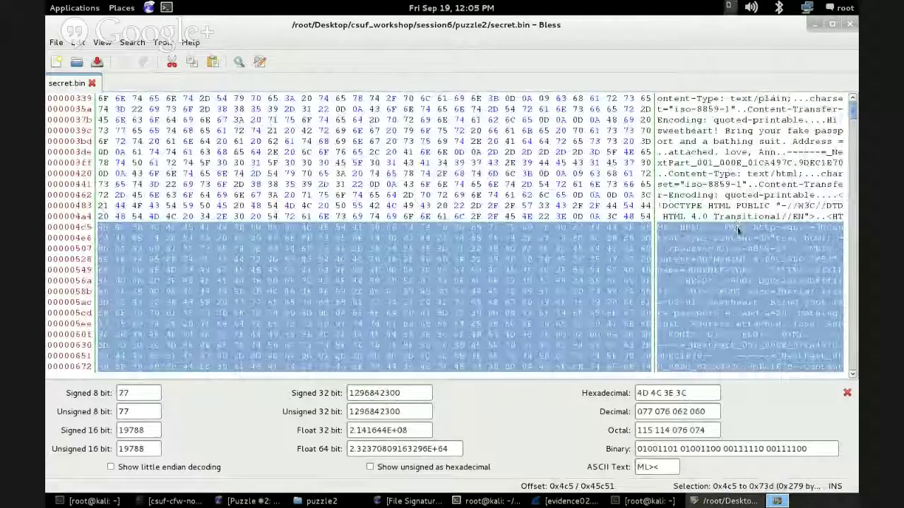
scroll(738, 230, "down", 9)
scroll(536, 238, "up", 13)
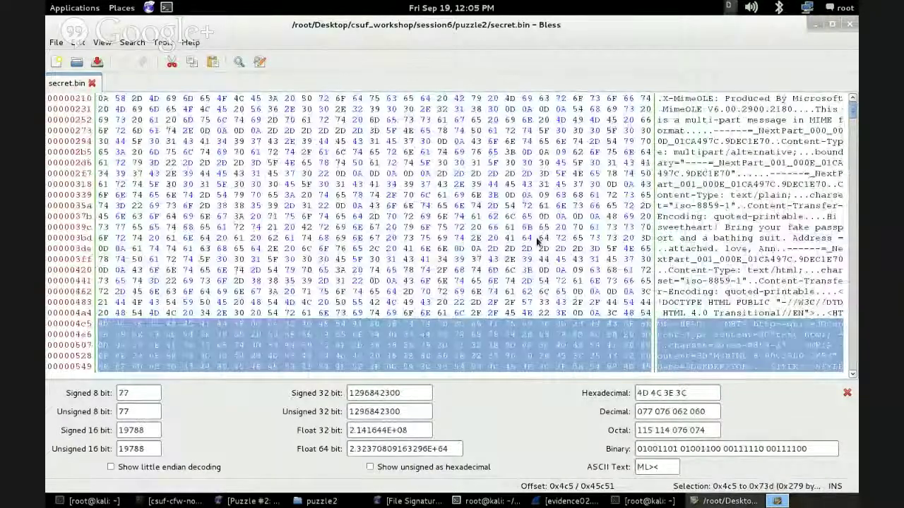
left_click(103, 99, "shift")
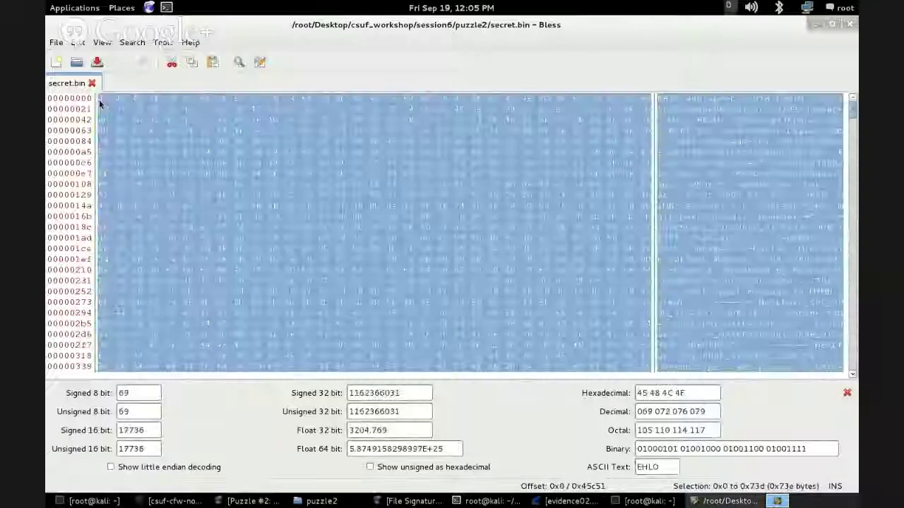
scroll(375, 176, "down", 15)
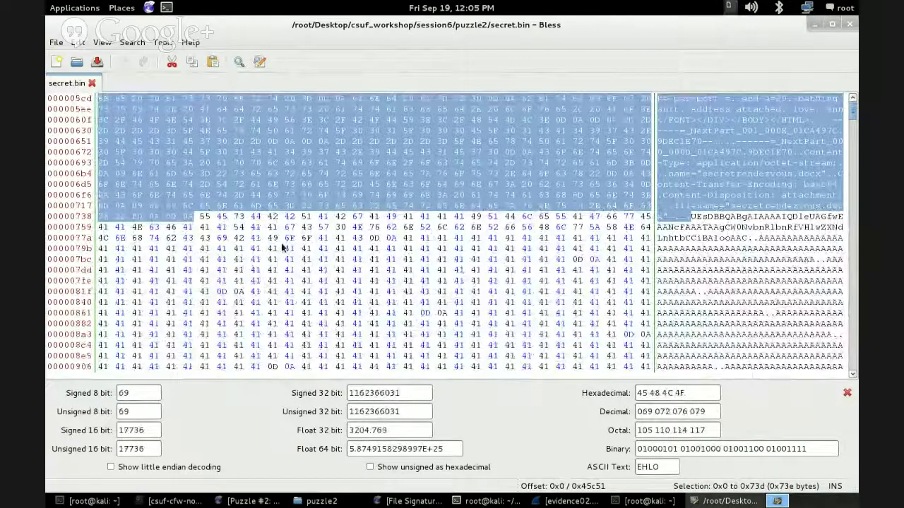
key("Delete")
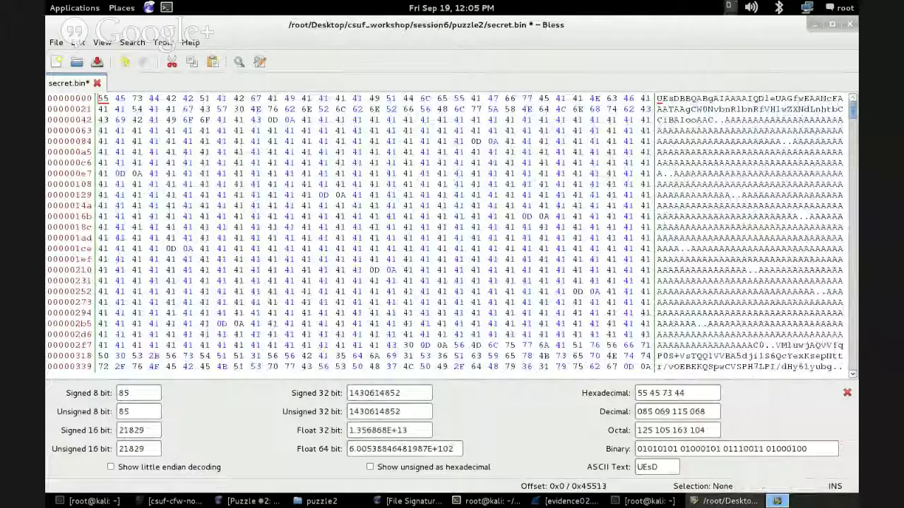
Select from offset 0x454d6 to the end of file and delete those bytes
left_click_drag(853, 108, 848, 377)
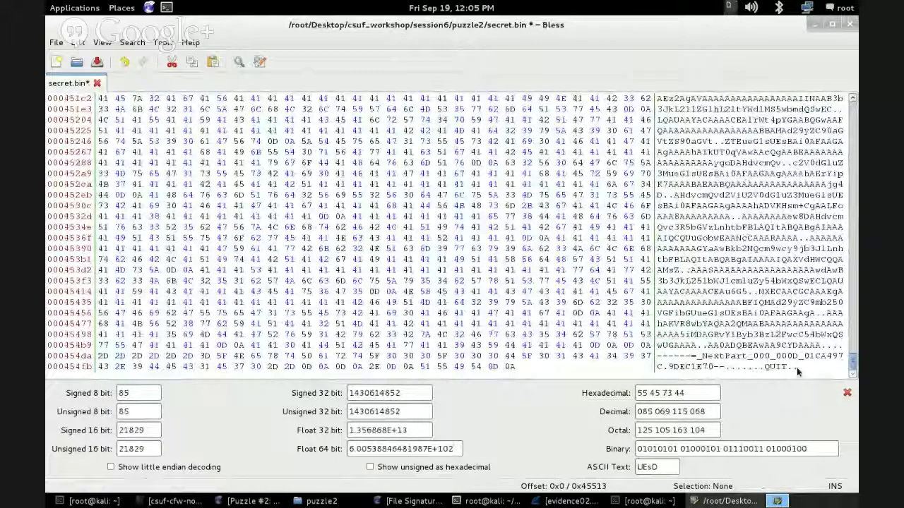
left_click_drag(796, 372, 680, 362)
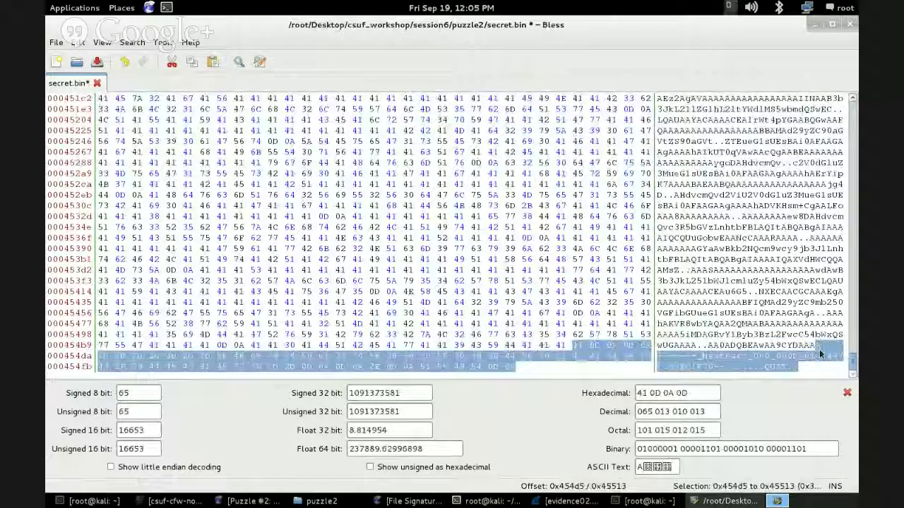
left_click_drag(818, 353, 821, 354)
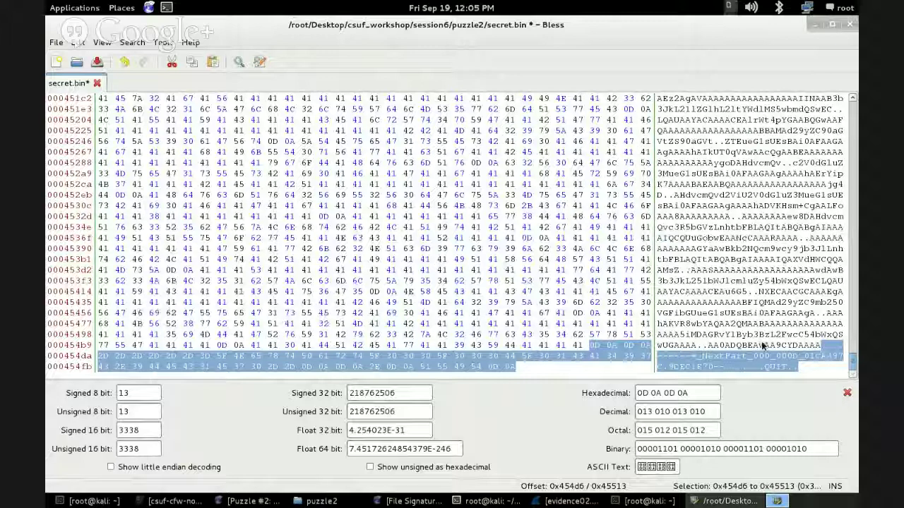
key("Delete")
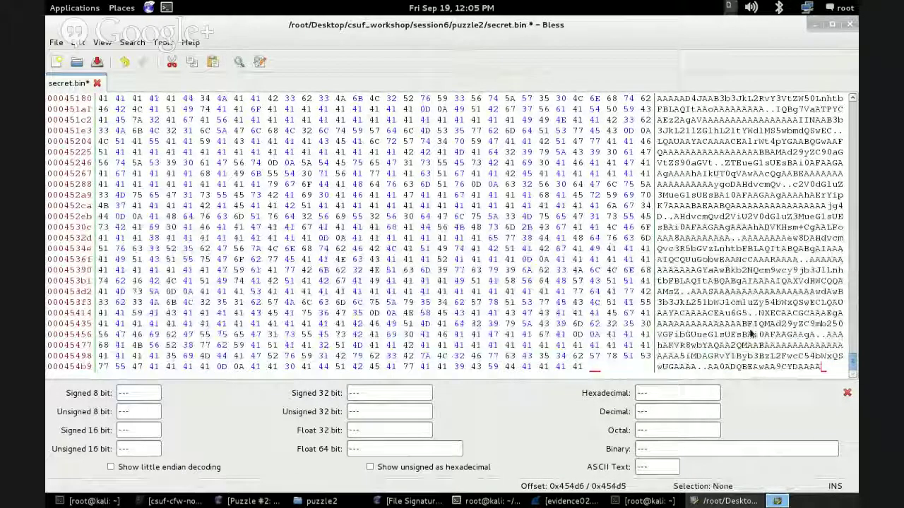
Try saving secret.bin in place and dismiss the not-enough-space error
left_click(51, 45)
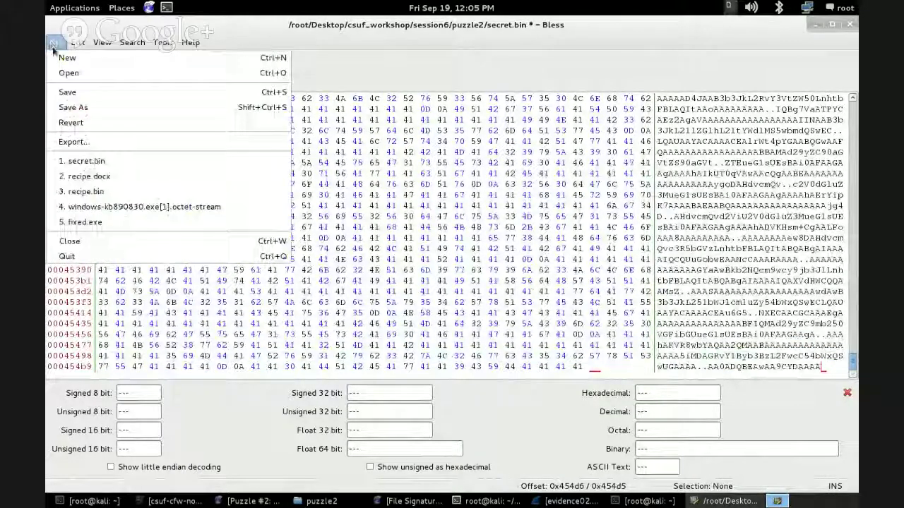
left_click(74, 90)
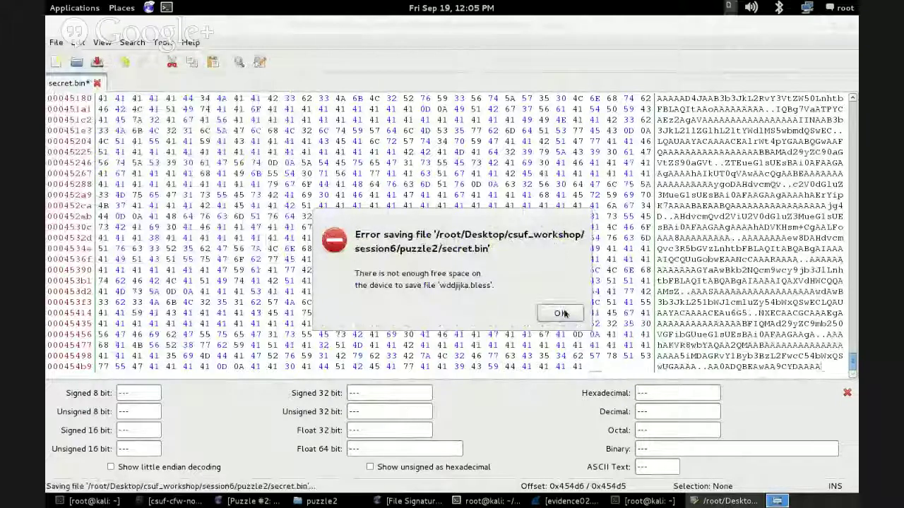
left_click(561, 313)
Save the trimmed data as secret2.bin in the puzzle2 folder and close Bless
left_click(57, 43)
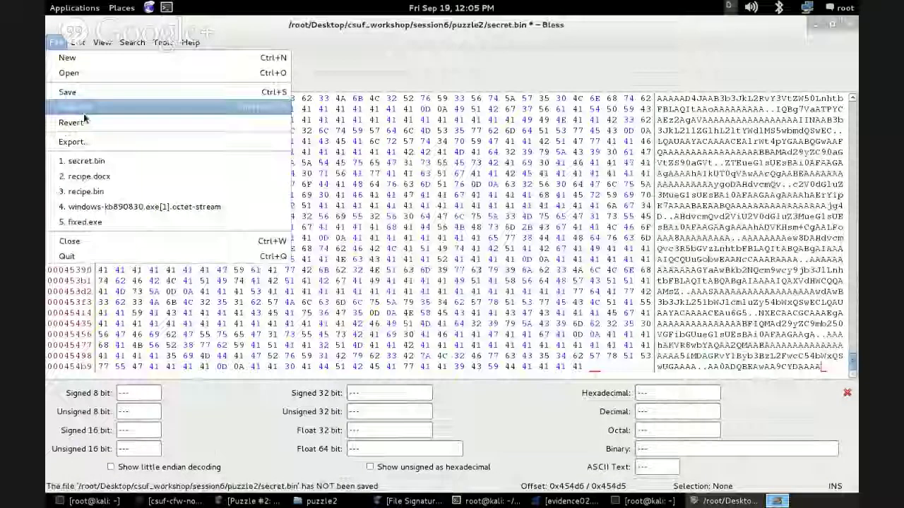
left_click(73, 107)
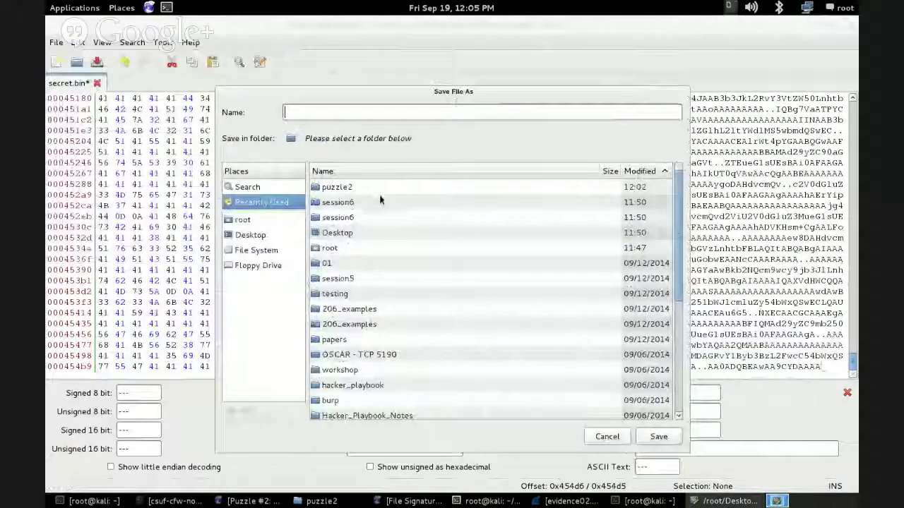
double_click(360, 187)
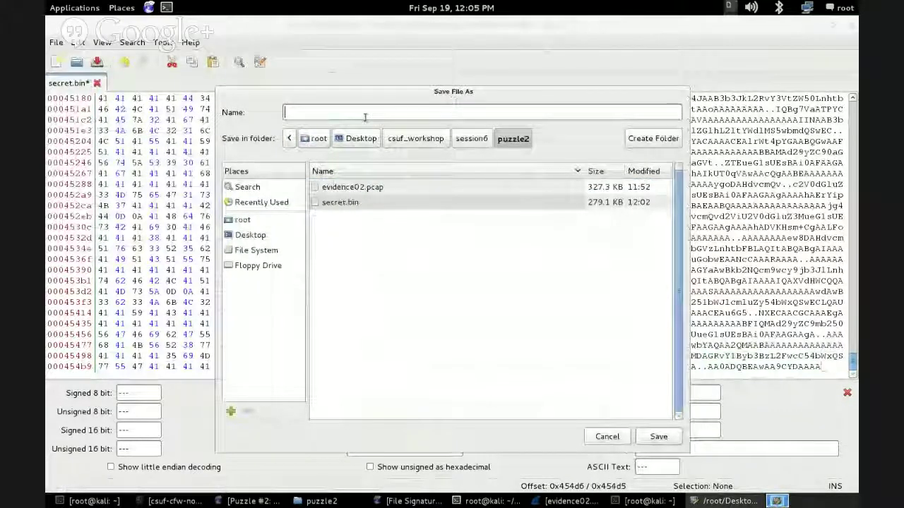
type("secret2.bin")
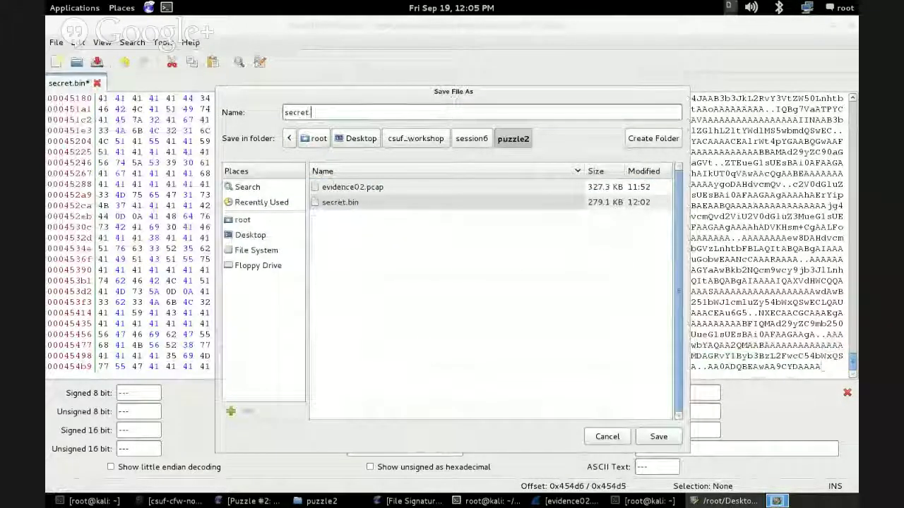
left_click(658, 437)
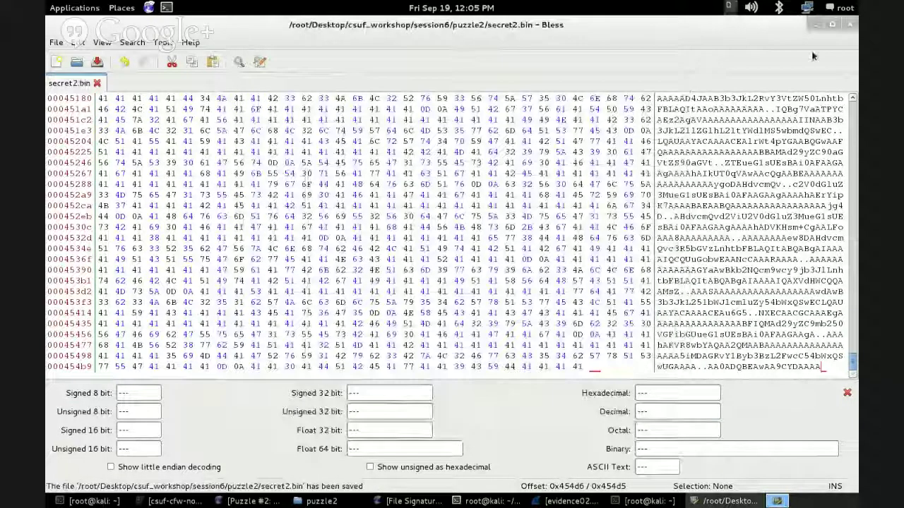
left_click(852, 26)
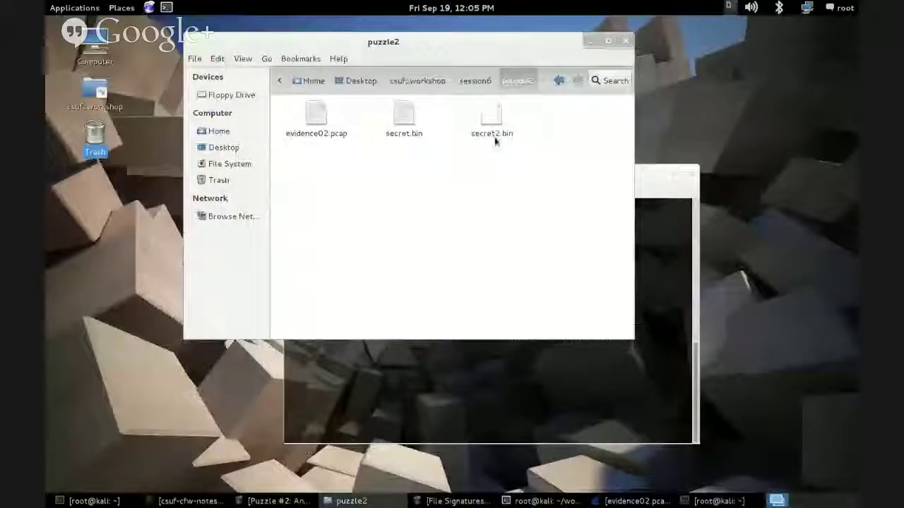
Open secret2.bin in Bless Hex Editor and maximize the window
right_click(407, 111)
left_click(389, 264)
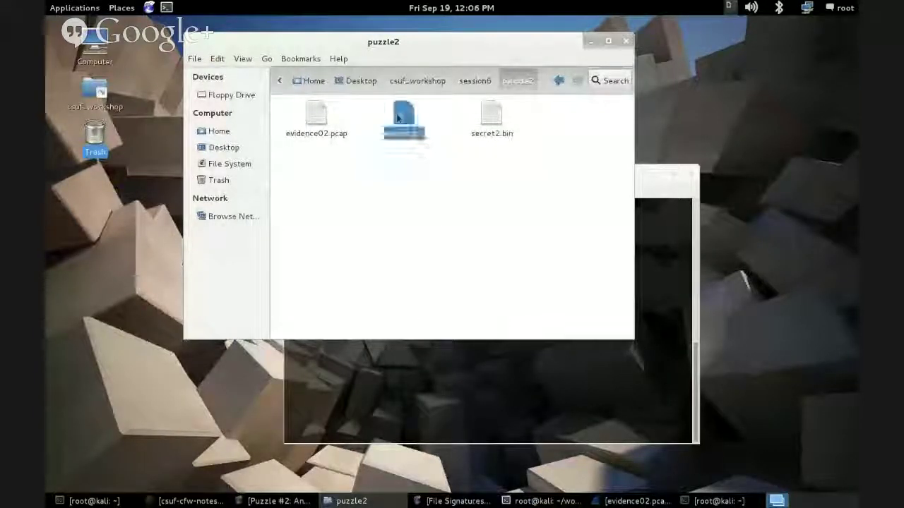
right_click(490, 113)
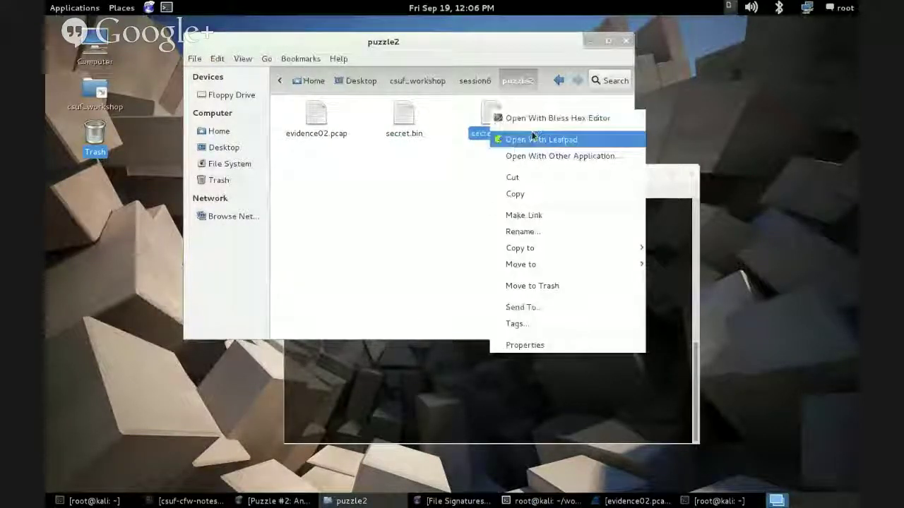
left_click(549, 117)
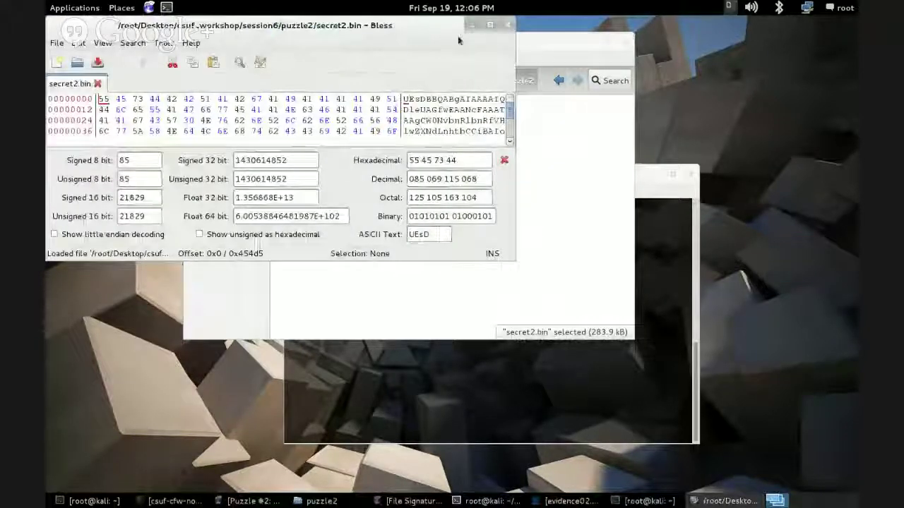
left_click(502, 15)
Select the first three bytes of secret2.bin, then switch to the evidence02.pcap capture in Wireshark
mouse_move(658, 99)
left_mouse_down()
mouse_move(690, 151)
mouse_move(669, 108)
left_mouse_up()
left_click(659, 98)
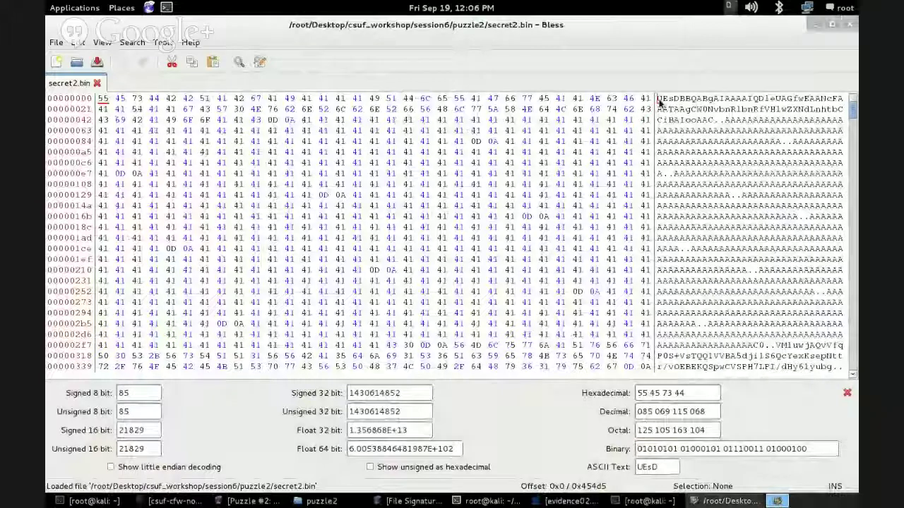
key("shift+Right")
key("shift+Right")
key("shift+Right")
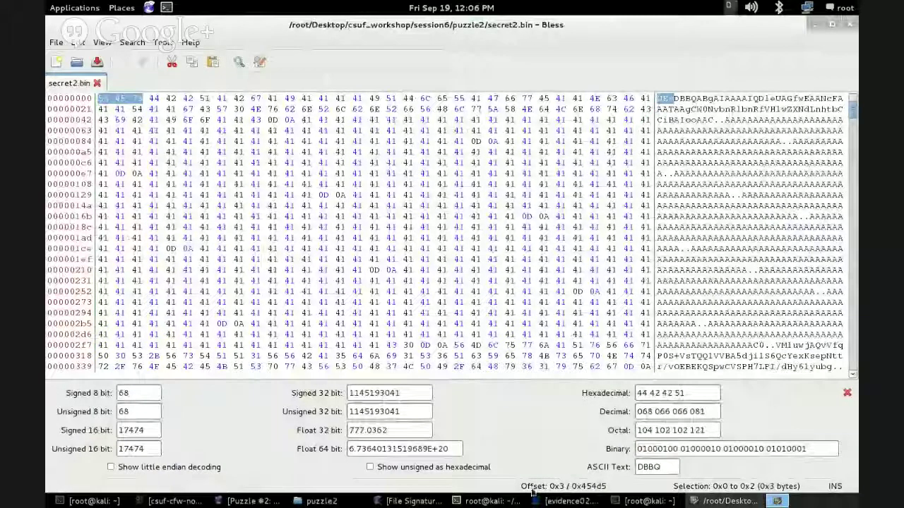
left_click(565, 500)
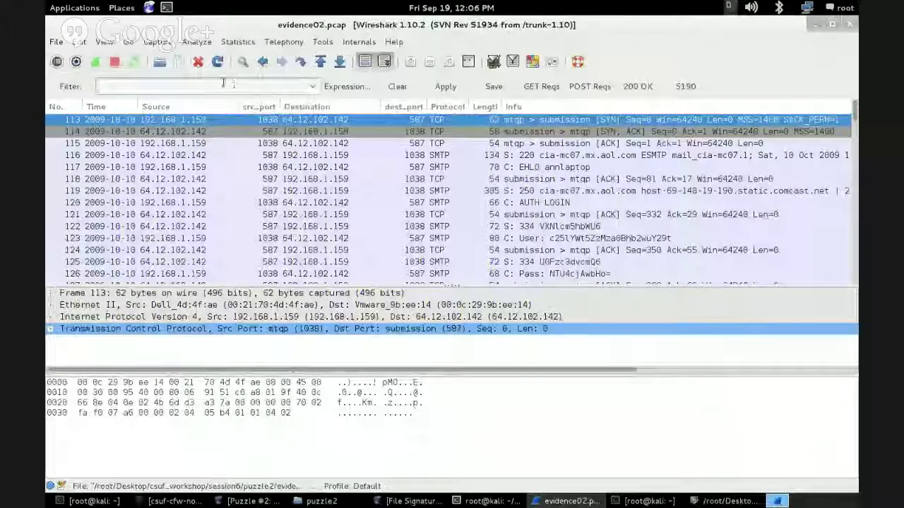
Apply the tcp.stream eq 1 filter and follow the TCP stream of packet 115
left_click(311, 86)
left_click(239, 105)
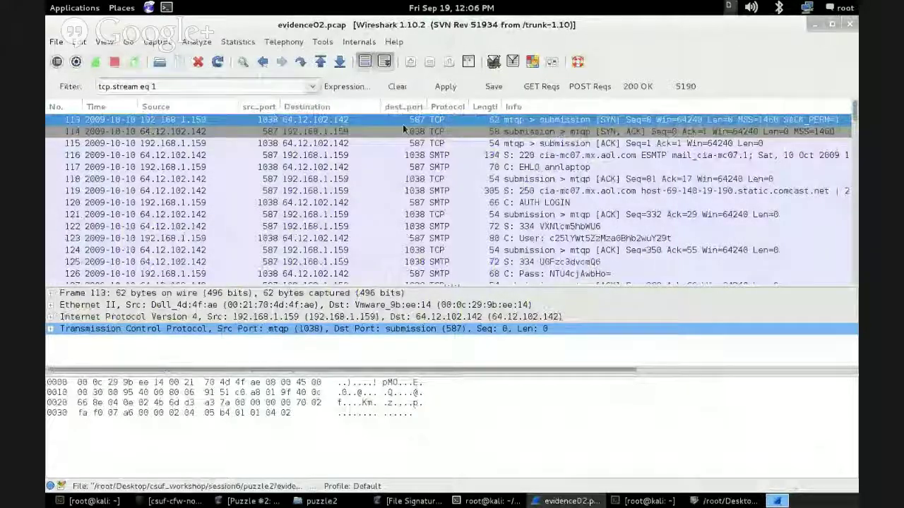
right_click(442, 145)
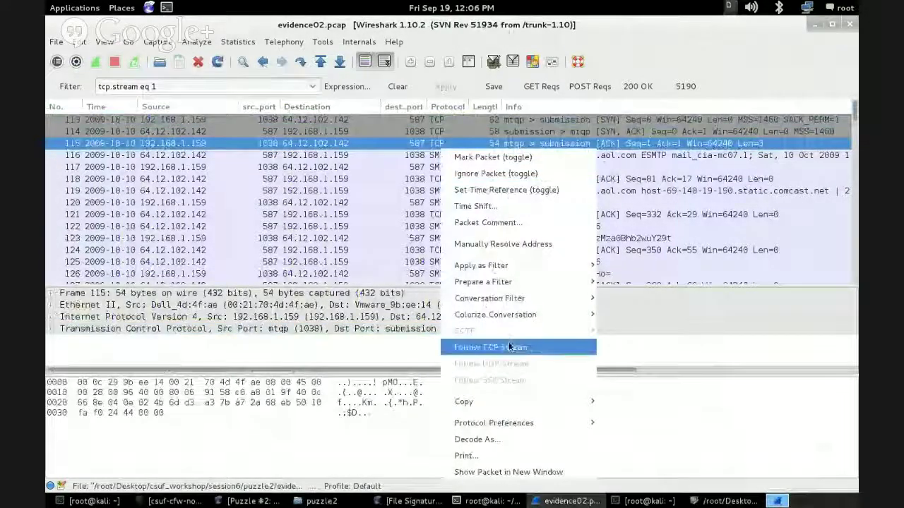
left_click(508, 346)
Scroll to the end of the base64 attachment and highlight its final characters
scroll(425, 186, "down", 10)
scroll(426, 186, "down", 10)
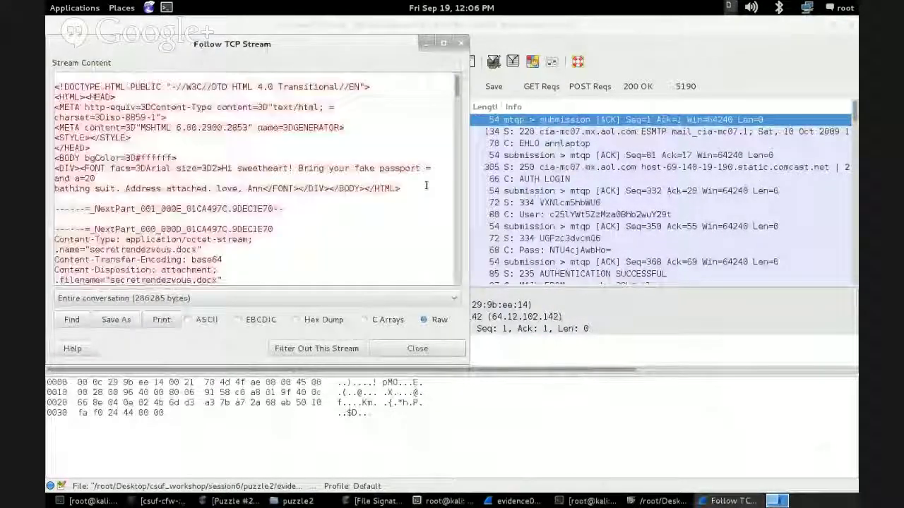
left_click_drag(56, 182, 85, 182)
left_click_drag(458, 88, 457, 279)
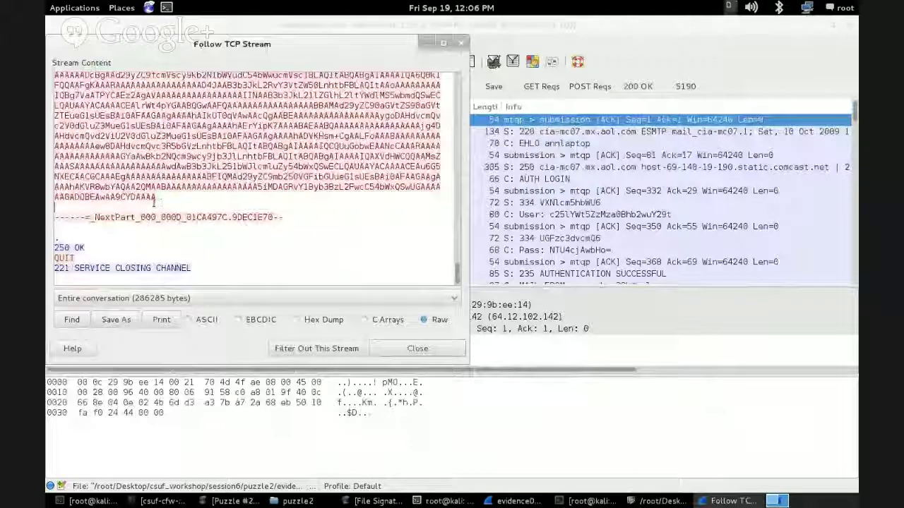
left_click_drag(156, 197, 131, 197)
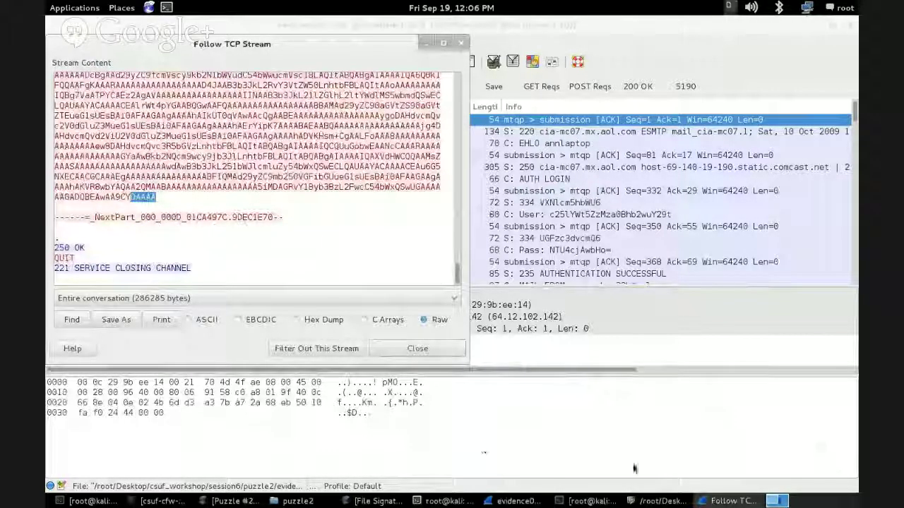
Compare with the end of secret2.bin in Bless, then close Bless and the stream view
key("alt+Tab")
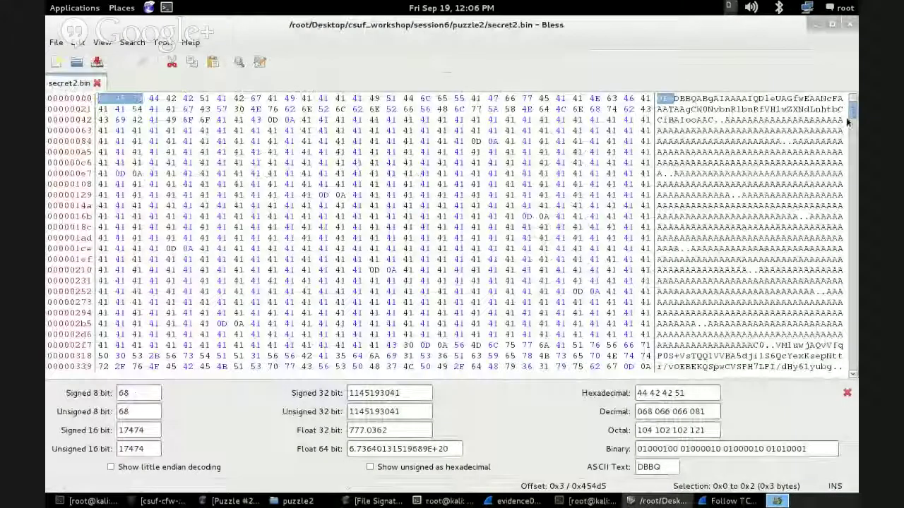
left_click_drag(853, 112, 800, 370)
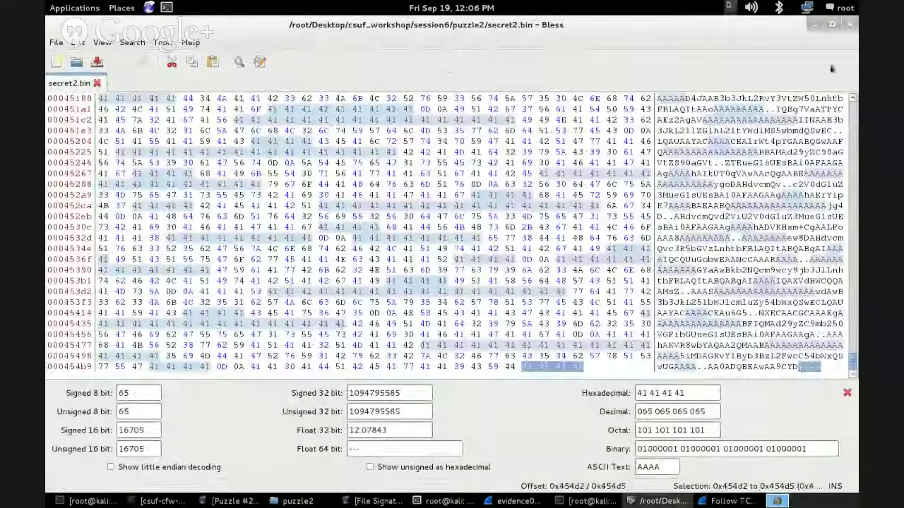
left_click(850, 24)
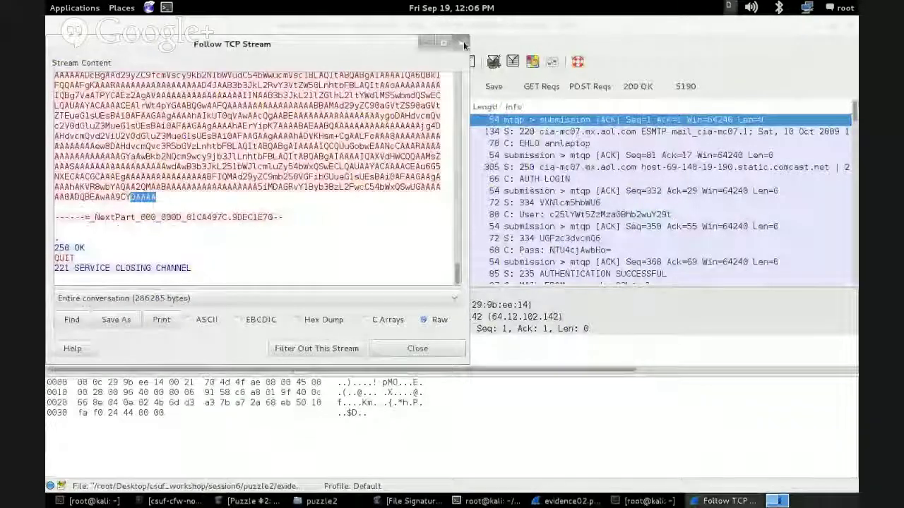
left_click(462, 44)
Close Wireshark and rename secret2.bin to secret.b64 in the puzzle2 folder
left_click(813, 25)
left_click(490, 121)
key("F2")
key("Right")
key("BackSpace")
key("End")
key("BackSpace")
key("BackSpace")
type("64")
key("Return")
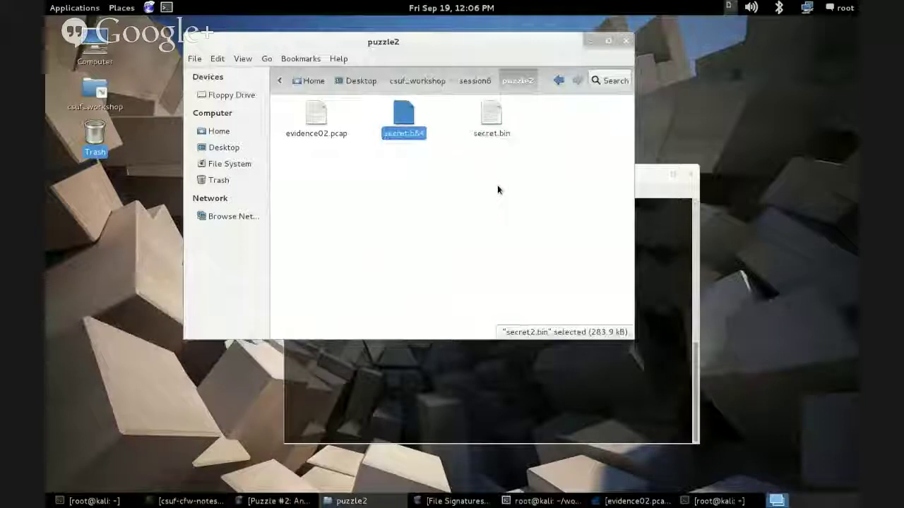
Run ls -l in the puzzle2 terminal, showing secret.b64 at 283862 bytes
left_click(497, 190)
left_click(651, 260)
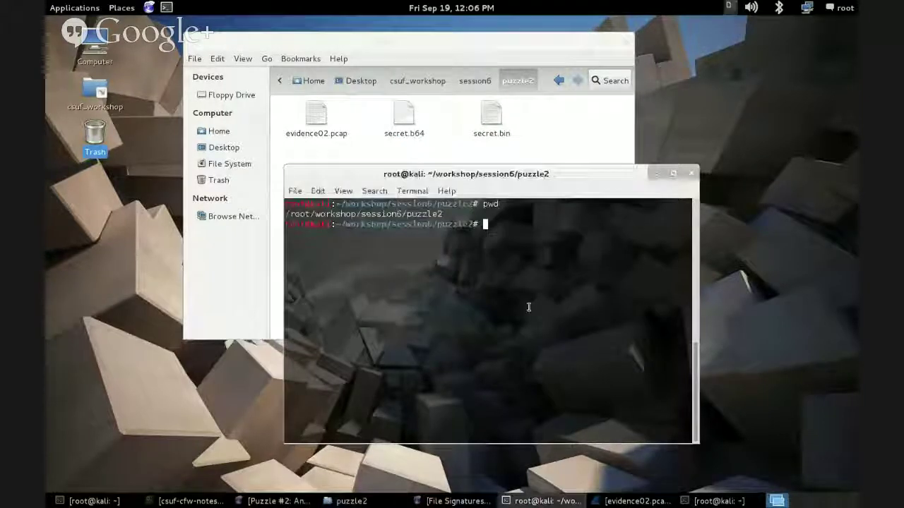
type("ls -l")
key("Return")
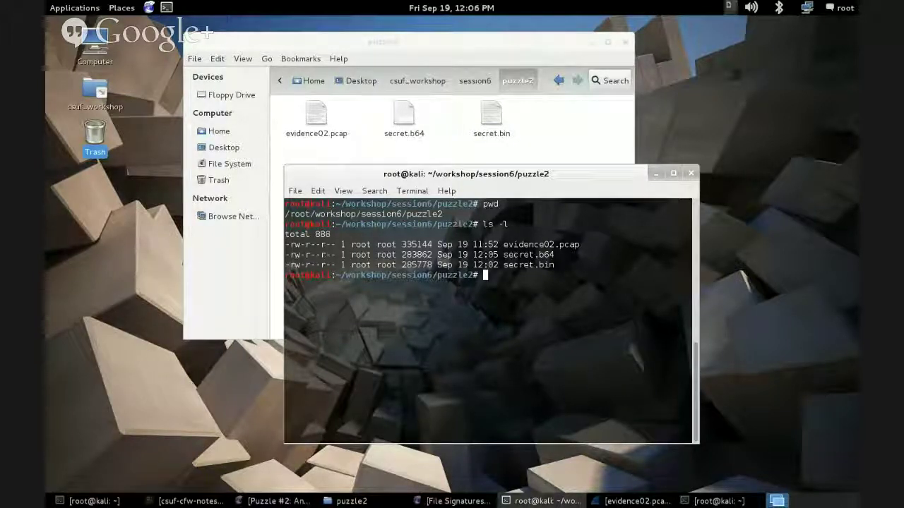
left_click(723, 501)
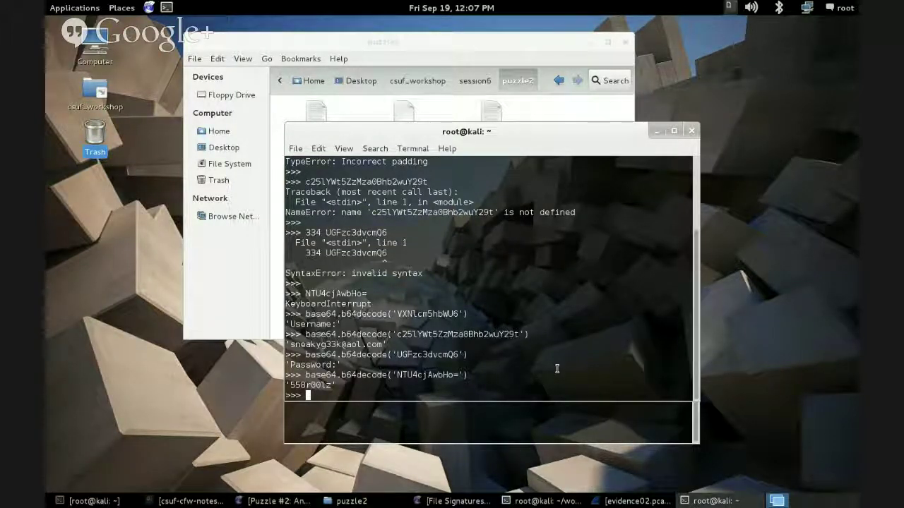
left_click(657, 130)
left_click_drag(538, 176, 435, 37)
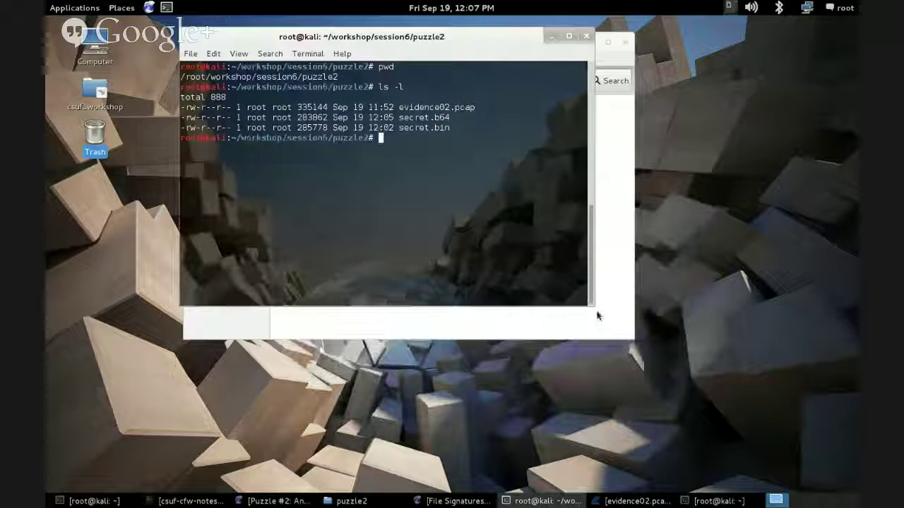
Enlarge the terminal window and zoom its text in three times
left_click_drag(589, 302, 730, 417)
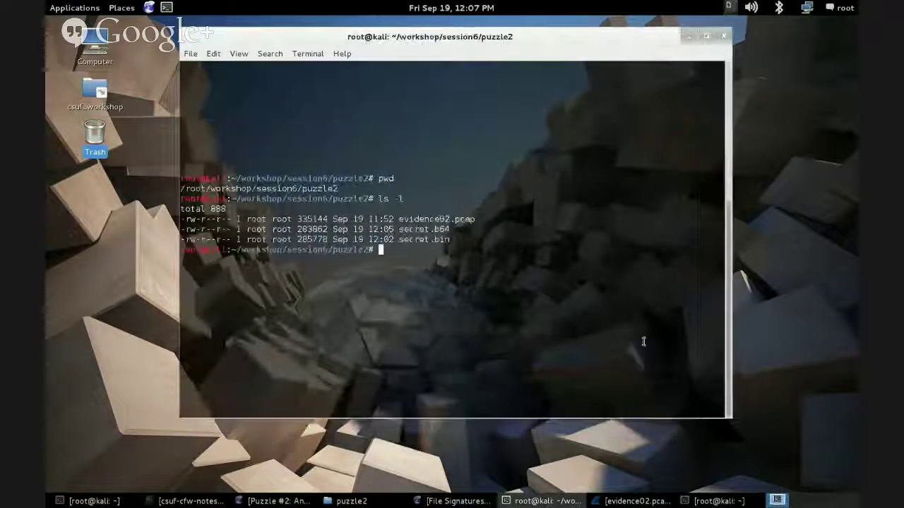
left_click(239, 53)
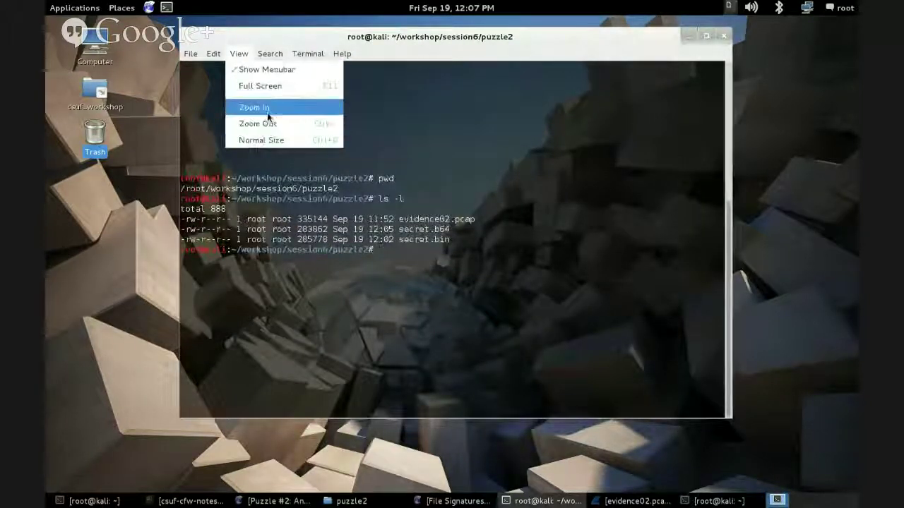
left_click(261, 108)
left_click(240, 55)
left_click(142, 99)
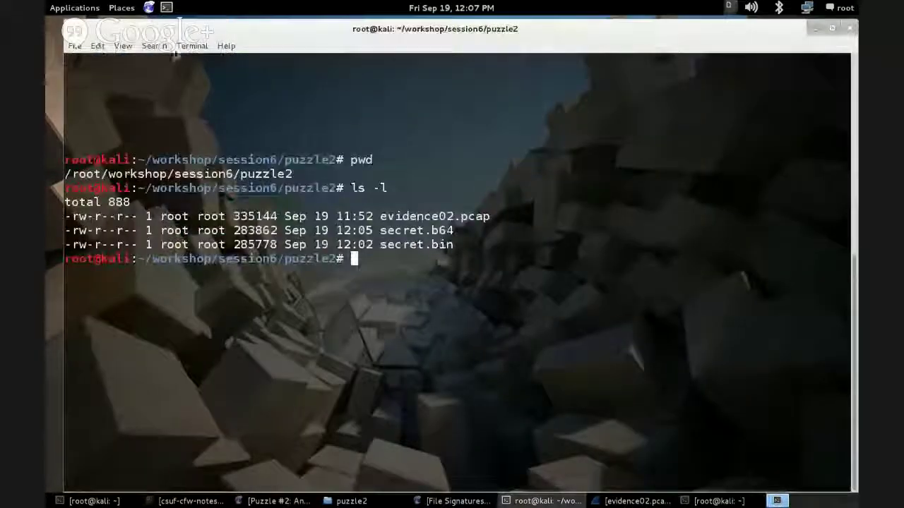
left_click(124, 46)
left_click(140, 100)
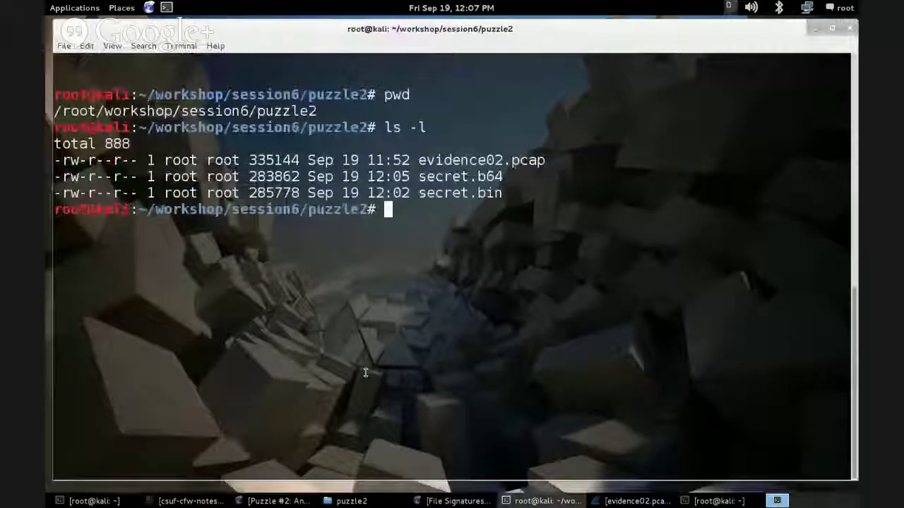
Open the base64 manual page with man base64
type("bse64")
key("BackSpace")
key("BackSpace")
key("BackSpace")
key("BackSpace")
key("BackSpace")
type("man base64")
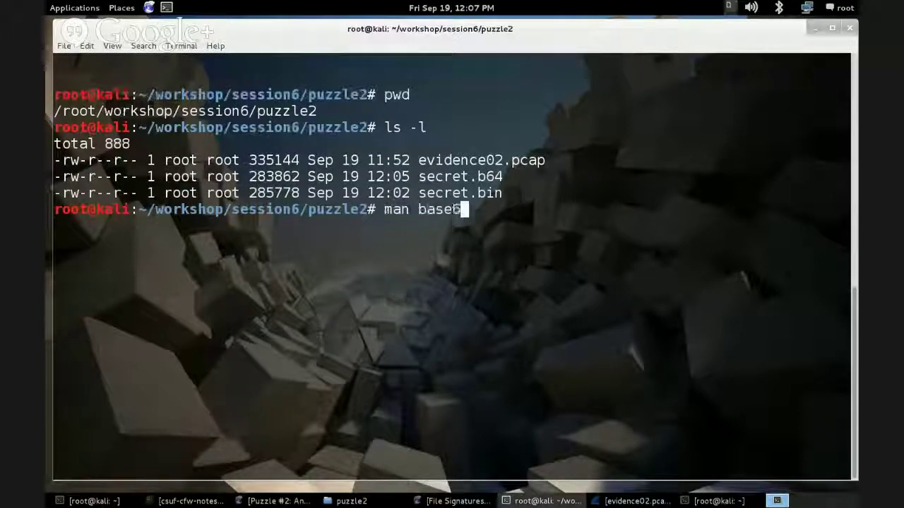
key("Return")
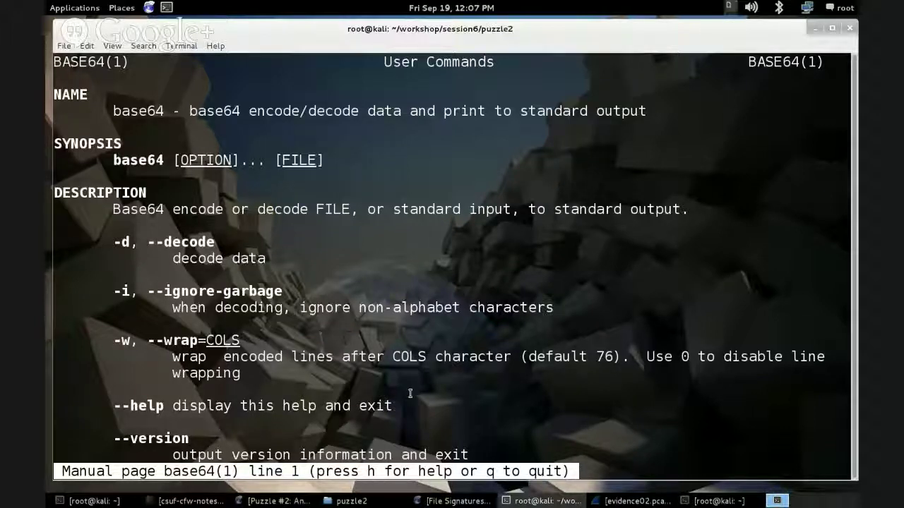
Read the manual's synopsis, -d/--decode option and description, scrolling toward the end
double_click(142, 162)
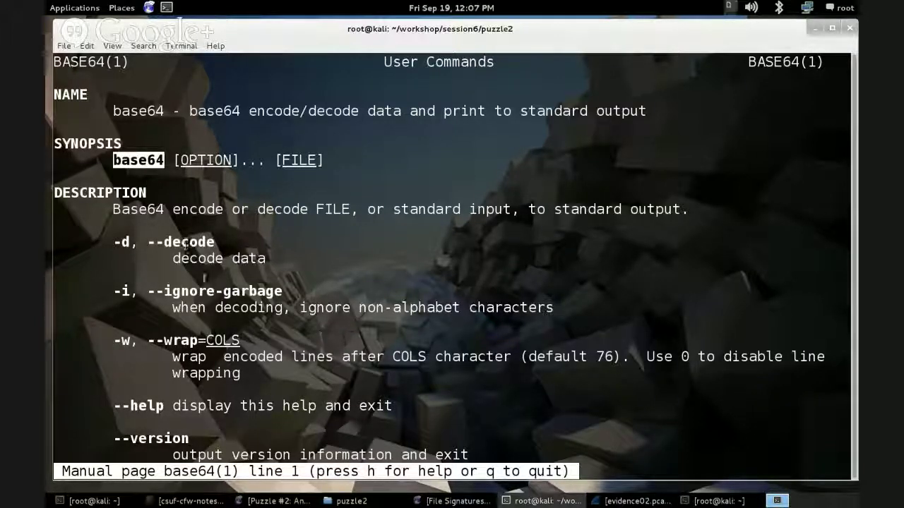
double_click(216, 160)
left_click_drag(215, 241, 121, 241)
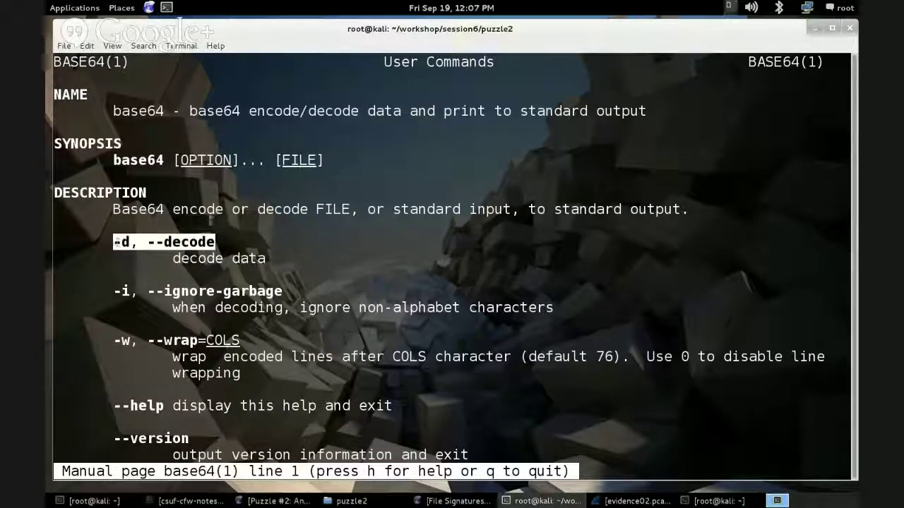
left_click(294, 170)
double_click(300, 159)
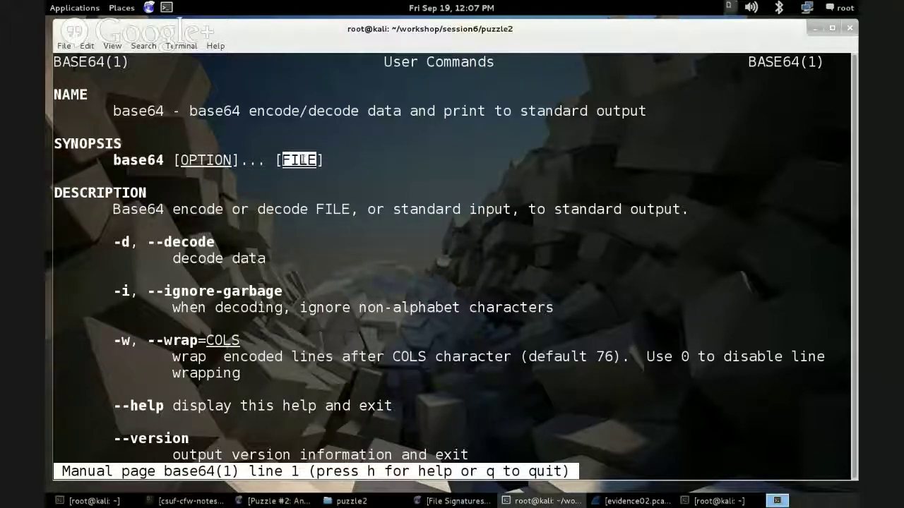
left_click_drag(651, 116, 525, 113)
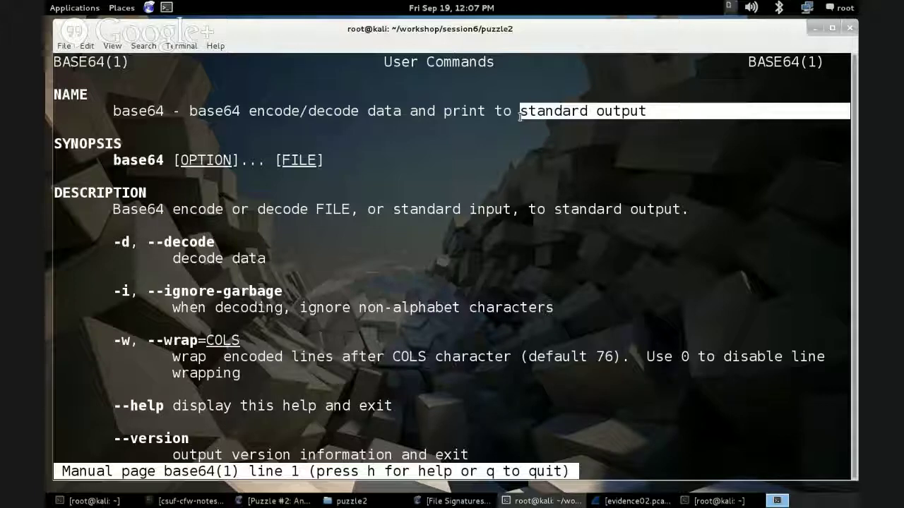
scroll(626, 286, "down", 11)
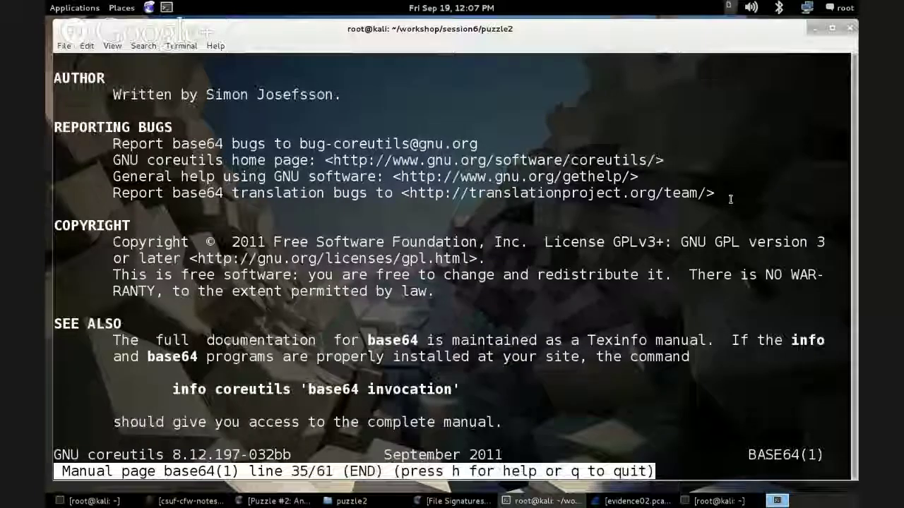
Quit the manual and run base64 -d secret.b64 > secret.docx twice, despite invalid input warnings
key("q")
type("base64 -d")
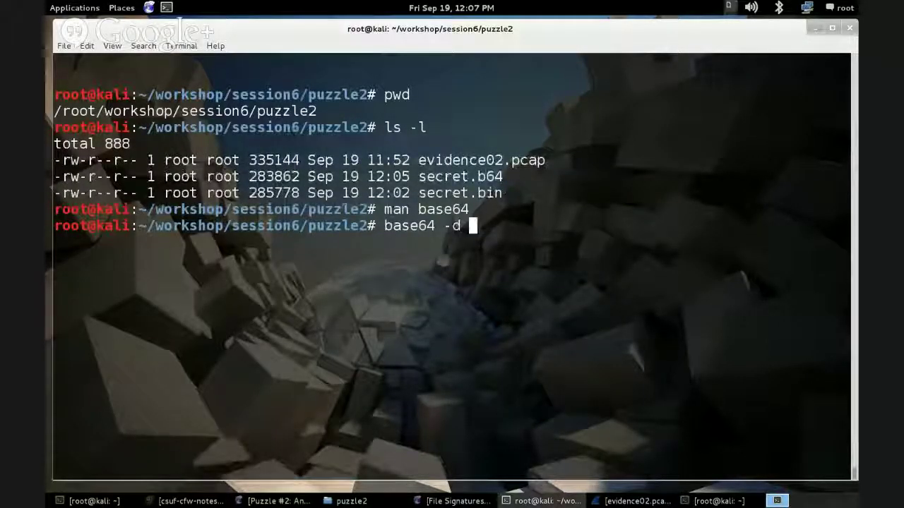
type(" secret.b")
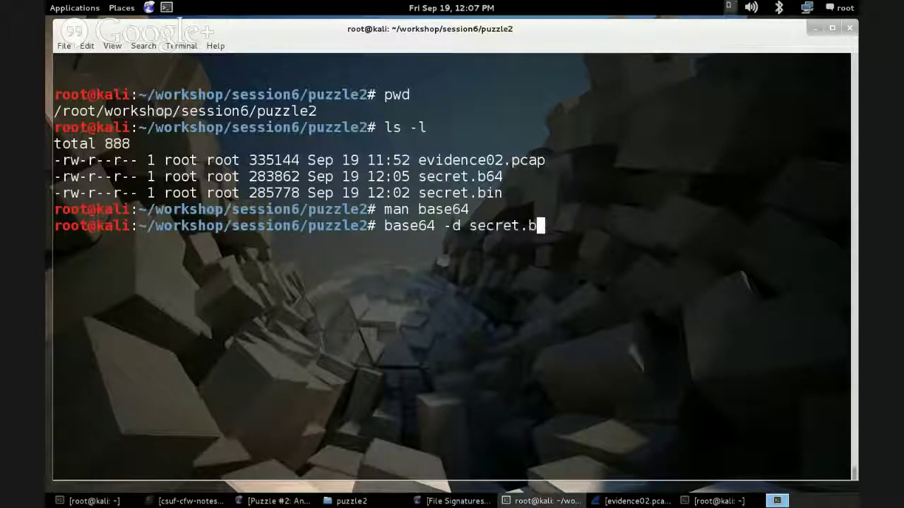
type("64 > secret.docx")
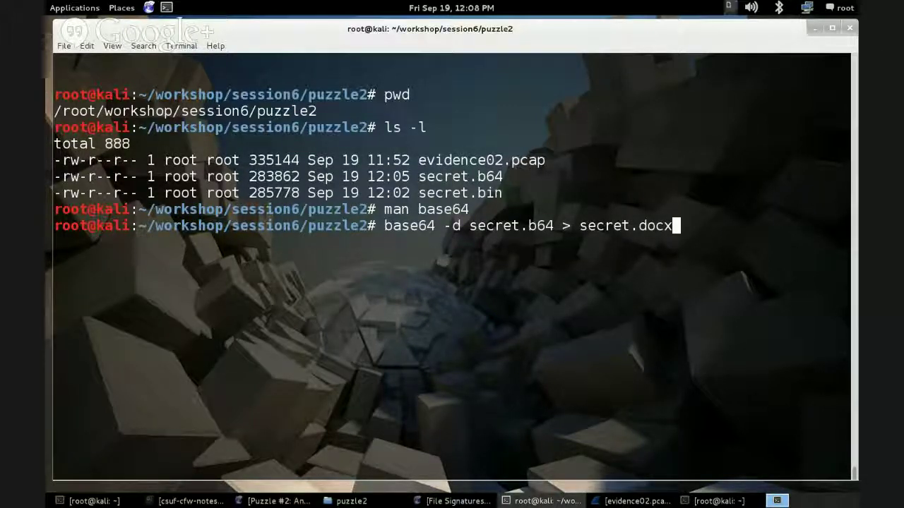
key("Return")
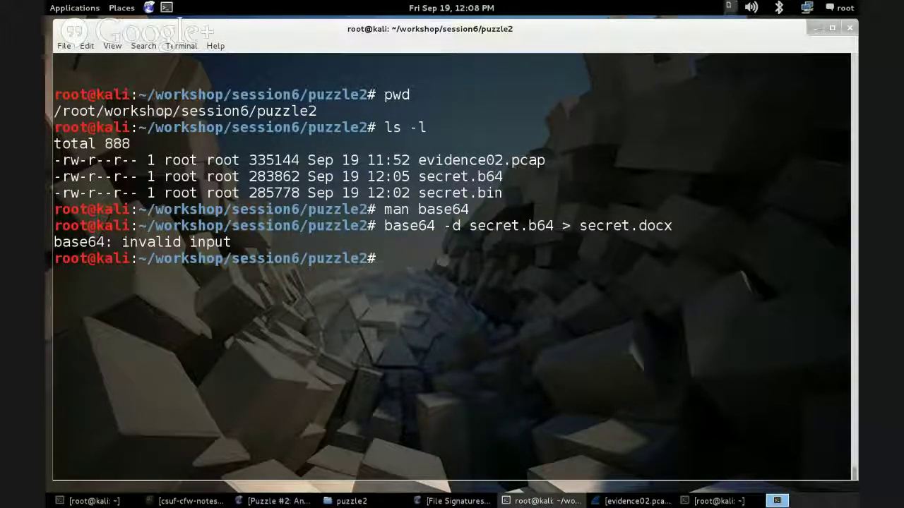
key("Up")
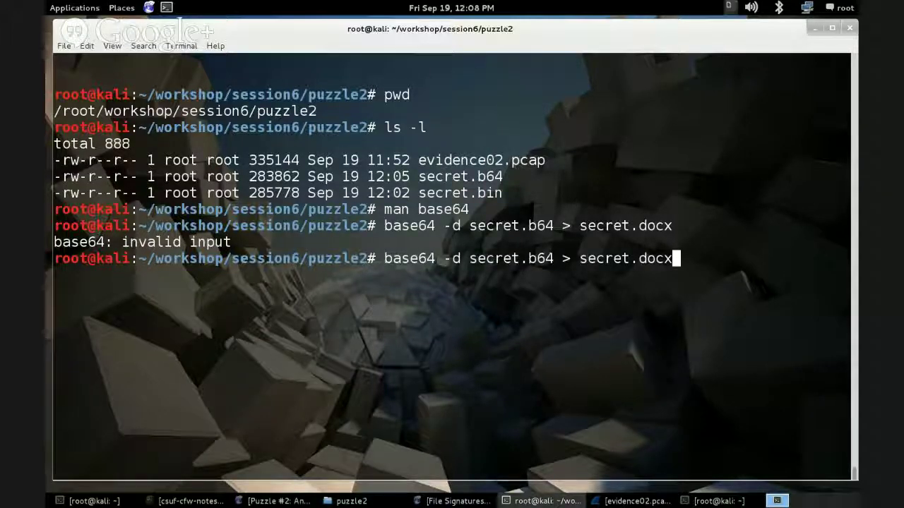
key("Return")
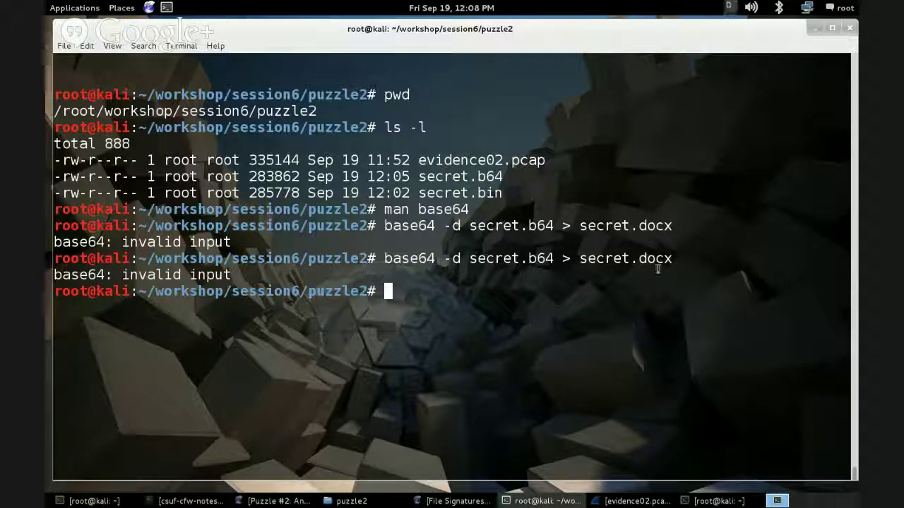
Highlight the input name secret.b64 in the output, then switch to the puzzle2 folder
left_click_drag(555, 261, 471, 263)
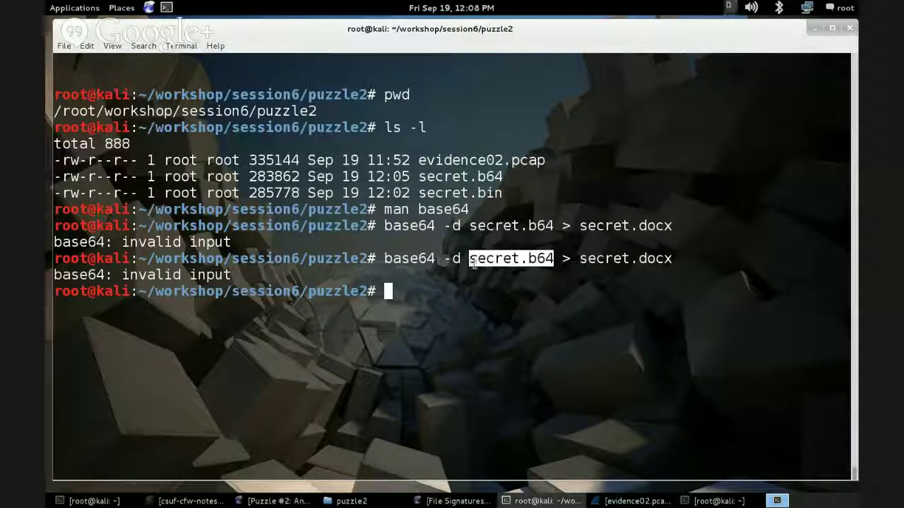
left_click(576, 310)
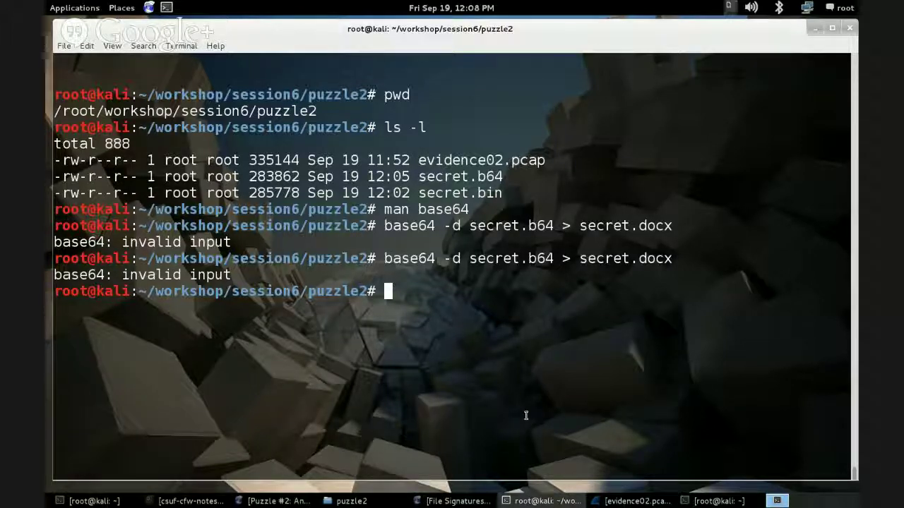
left_click(390, 503)
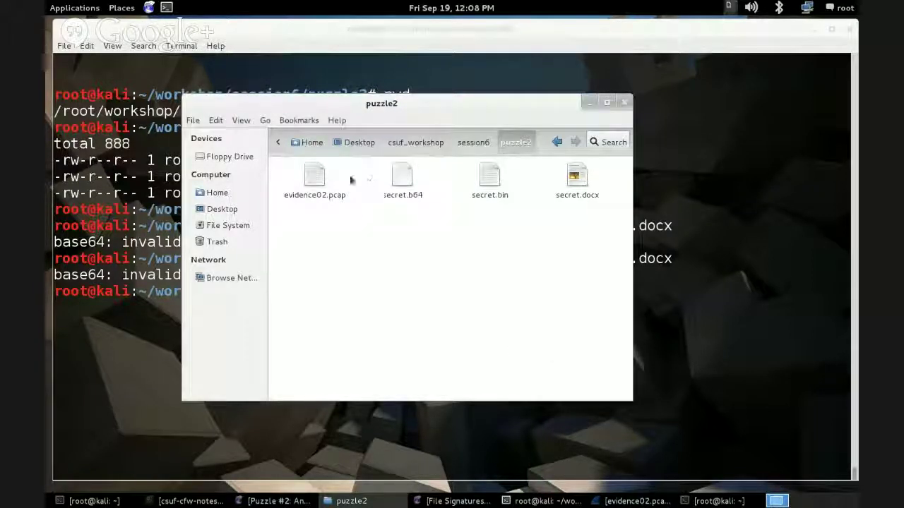
Open secret.b64 in the text editor, maximized, and scroll through its base64 text
right_click(401, 180)
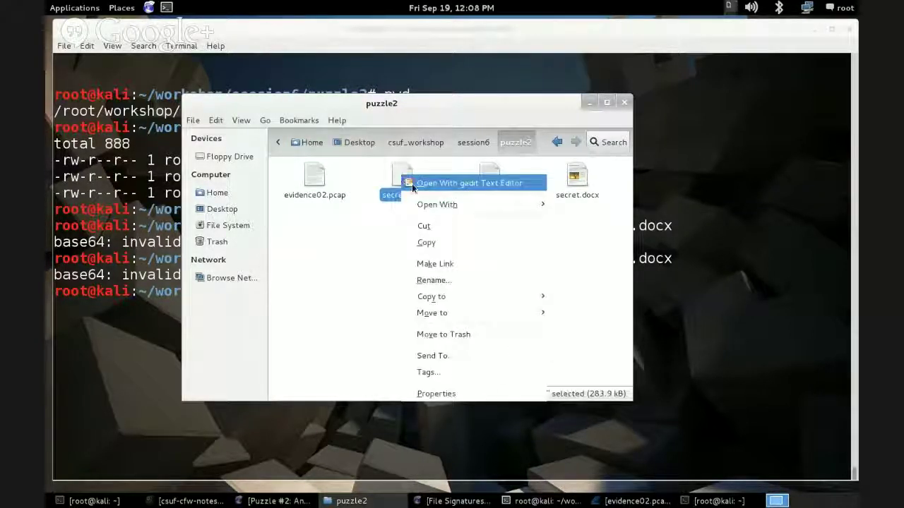
left_click(413, 184)
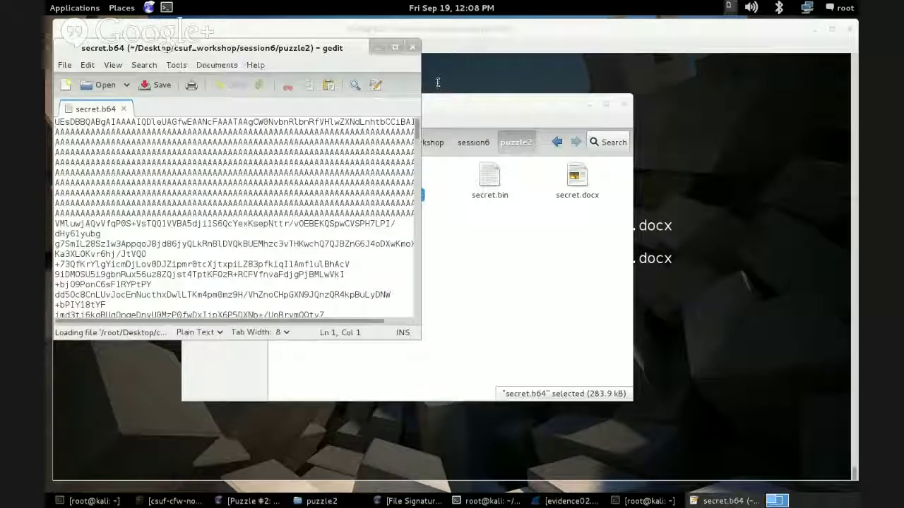
left_click(394, 47)
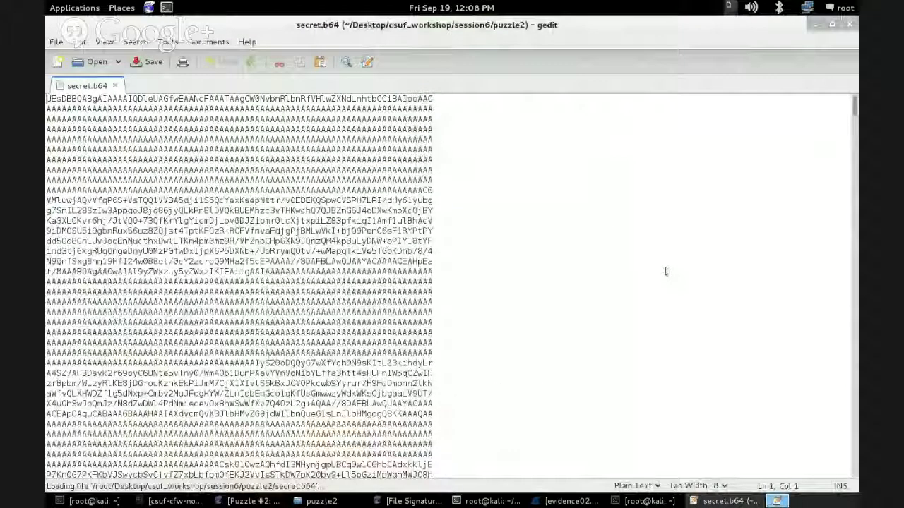
scroll(664, 271, "down", 15)
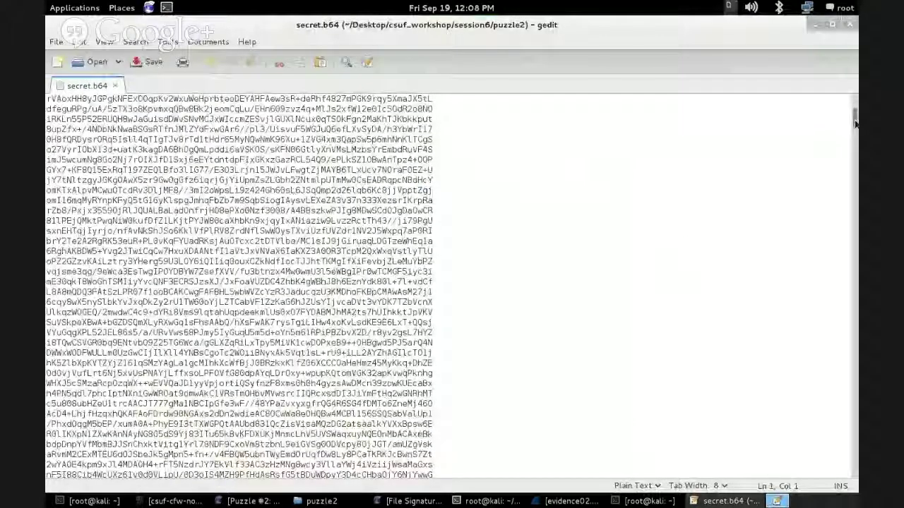
left_click_drag(854, 124, 188, 98)
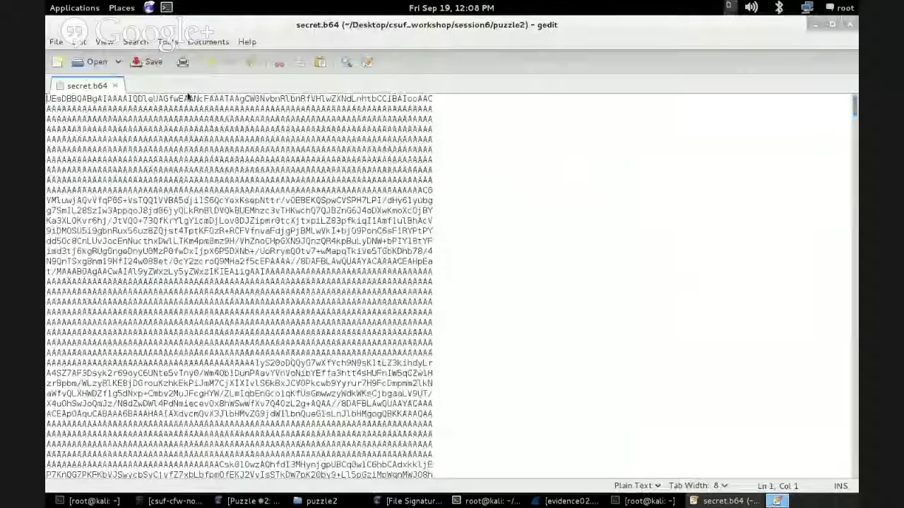
Close the text editor and bring up the Open With choices for secret.b64
left_click(106, 42)
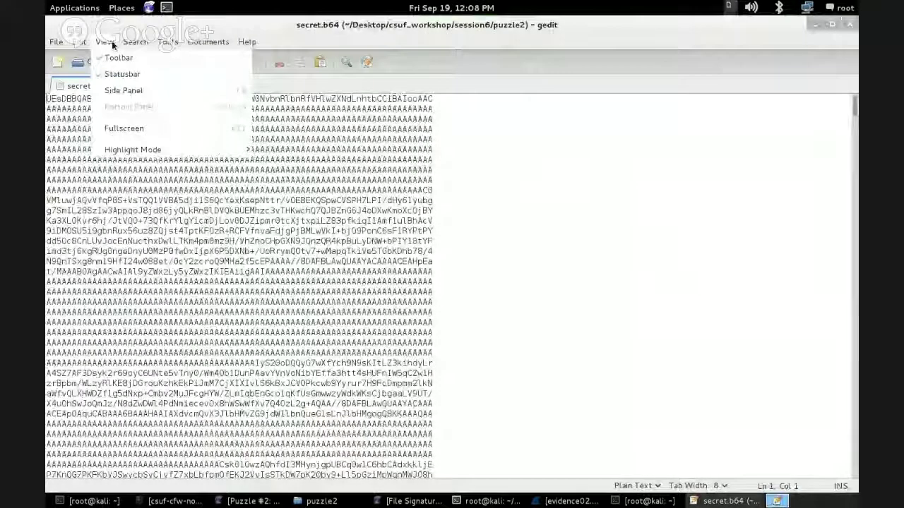
left_click(112, 43)
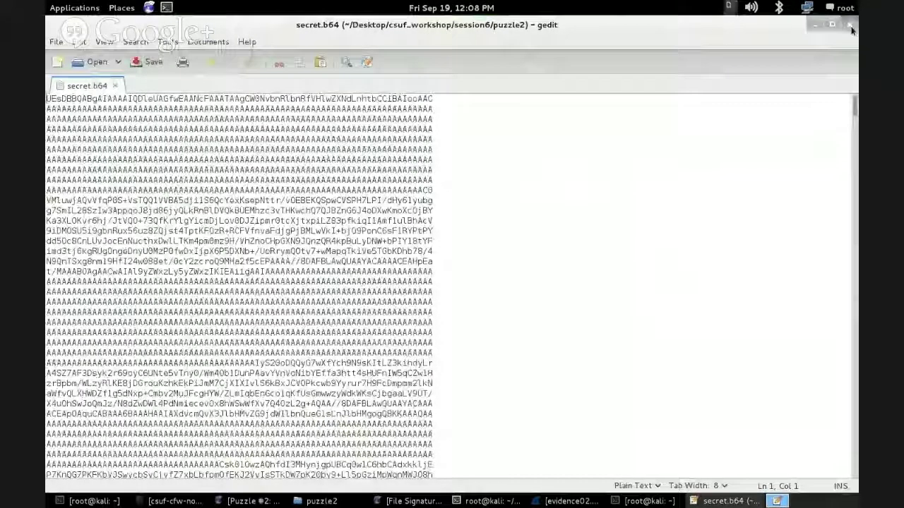
left_click(850, 26)
right_click(401, 173)
mouse_move(459, 191)
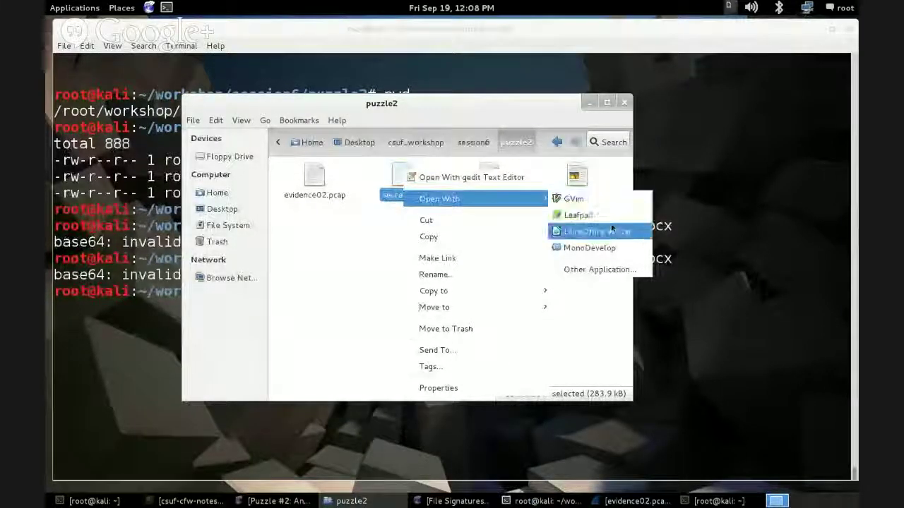
Open secret.b64 in Bless Hex Editor via Other Application and maximize it
left_click(599, 269)
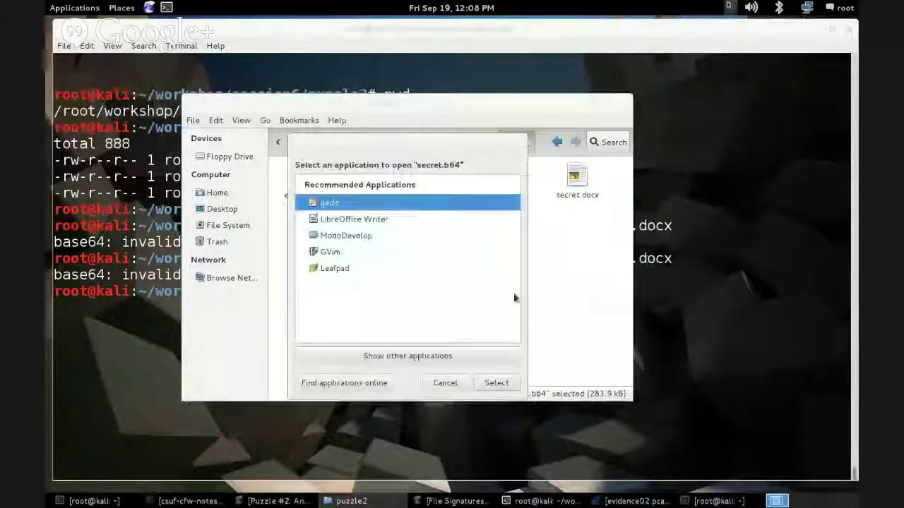
left_click(417, 355)
left_click(497, 382)
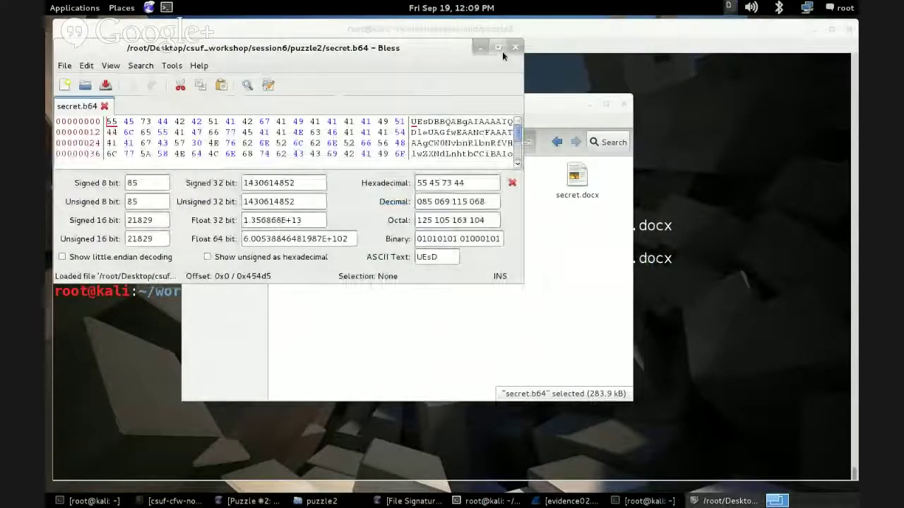
left_click(498, 47)
Select the 0D 0A line-break pair at offset 0x4c, then switch to the Iceweasel puzzle page
left_click(720, 124)
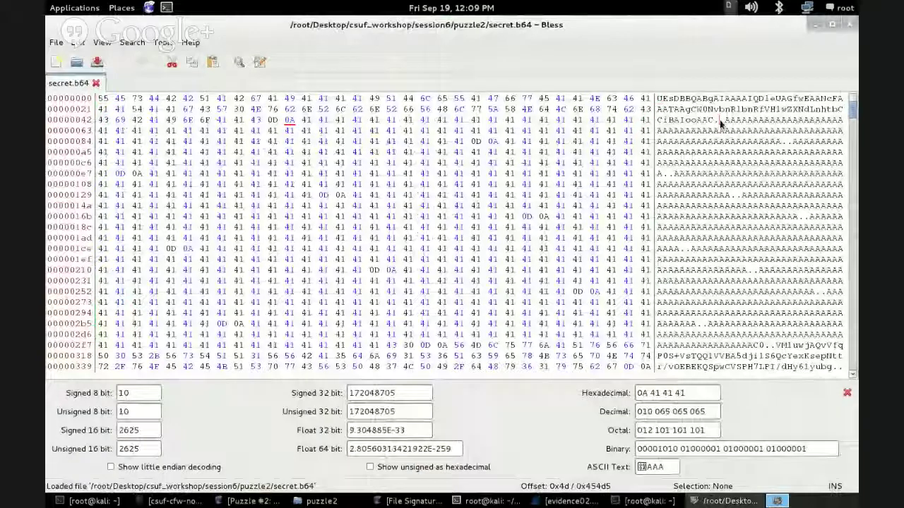
left_click_drag(721, 123, 718, 126)
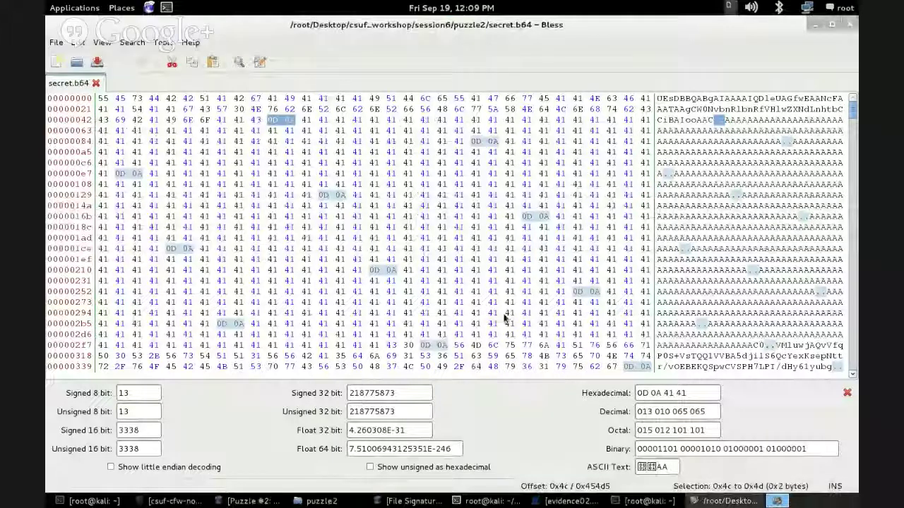
left_click(256, 501)
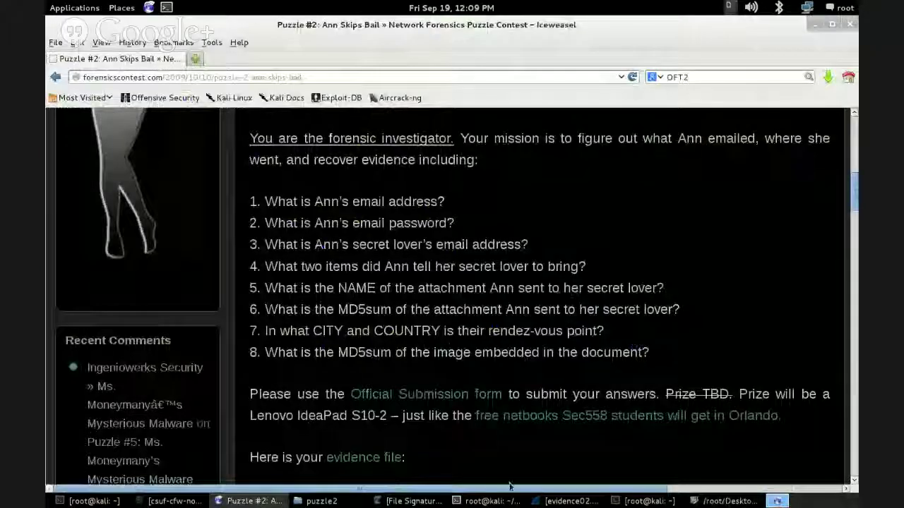
Follow the TCP stream of packet 116 in evidence02.pcap and maximize the stream window
left_click(569, 502)
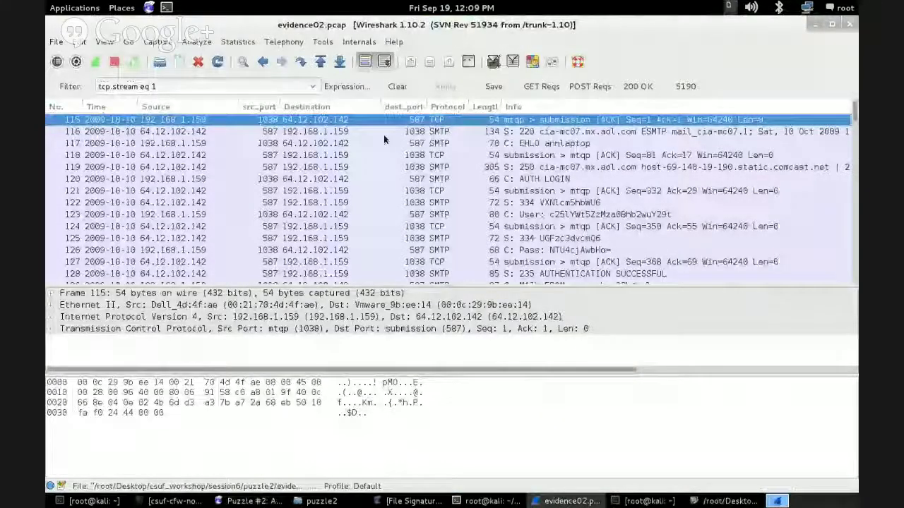
right_click(384, 131)
left_click(459, 327)
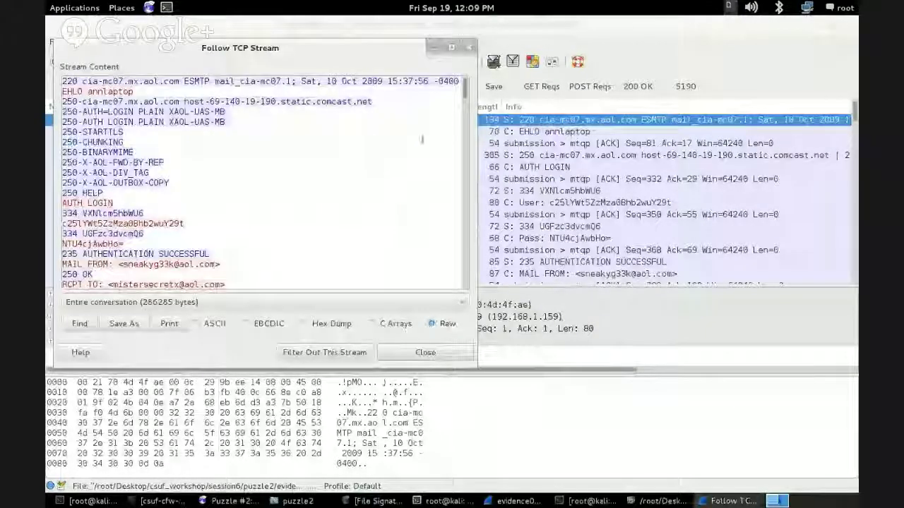
left_click(452, 15)
Scroll to the base64 secretrendezvous.docx attachment, select its text, then return to Bless
scroll(755, 261, "down", 10)
scroll(755, 261, "down", 10)
scroll(754, 261, "up", 10)
scroll(706, 261, "down", 4)
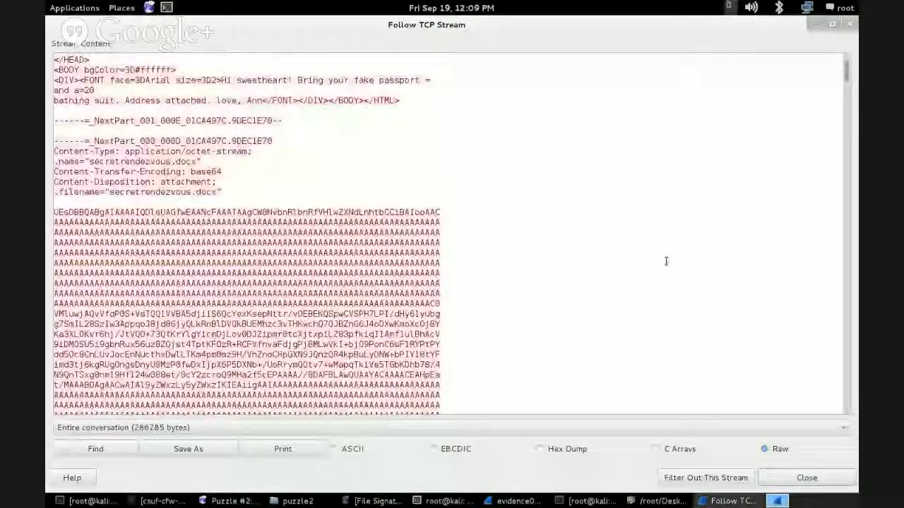
triple_click(460, 210)
left_click(466, 211)
left_click_drag(468, 211, 321, 228)
left_click_drag(446, 221, 454, 369)
left_click(564, 359)
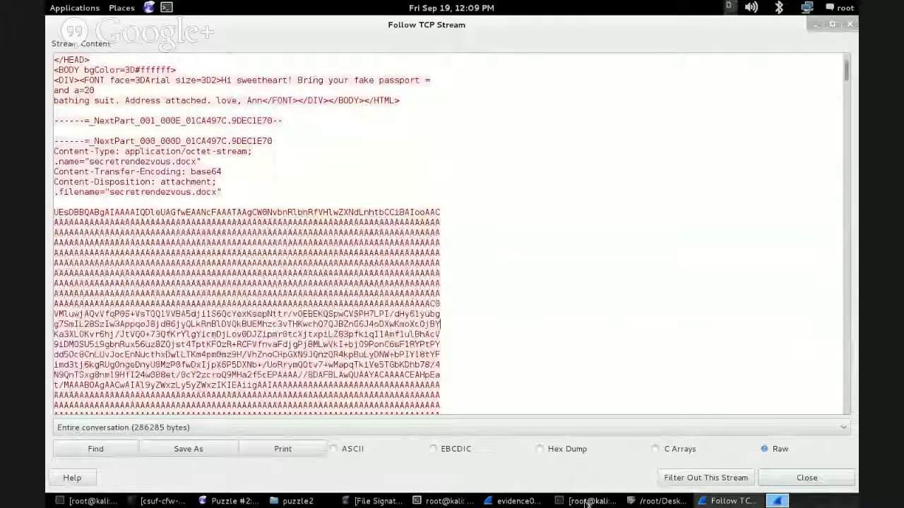
left_click(644, 503)
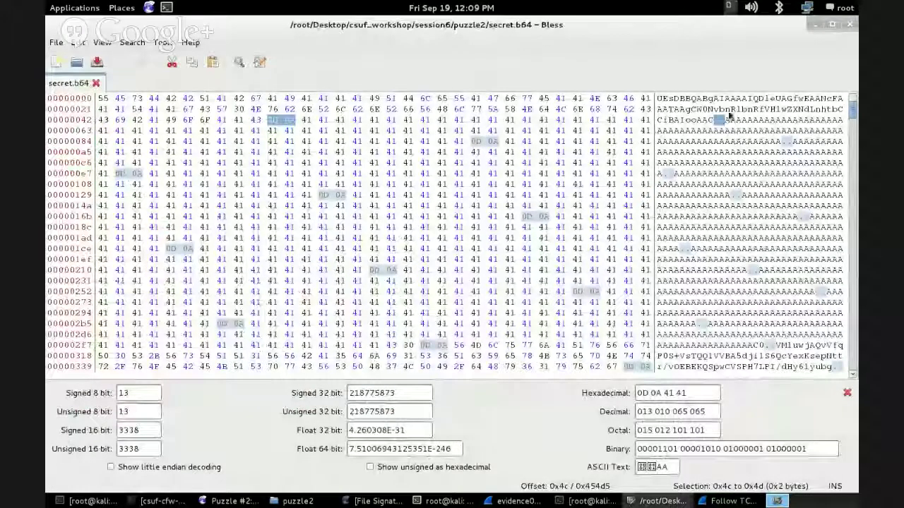
Use Find and Replace with an empty replacement to strip all 3639 0D 0A pairs
left_click(84, 44)
mouse_move(132, 42)
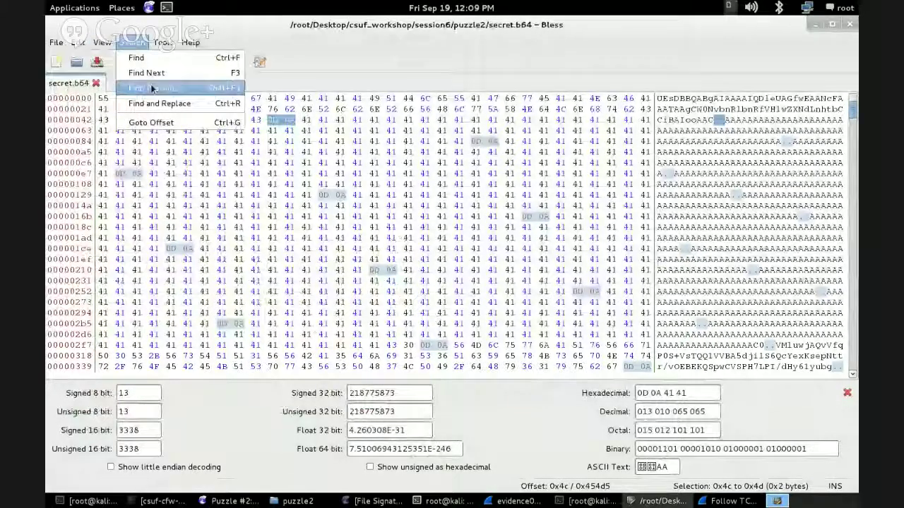
left_click(161, 106)
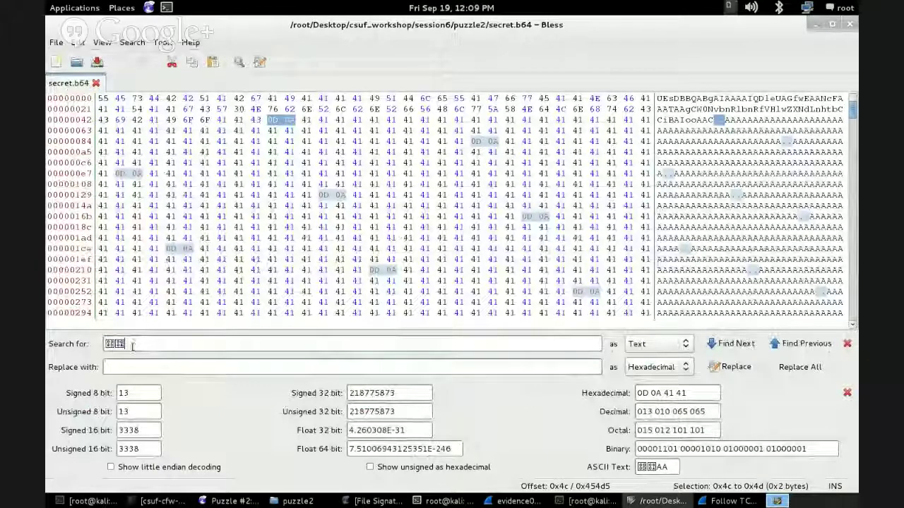
left_click(204, 365)
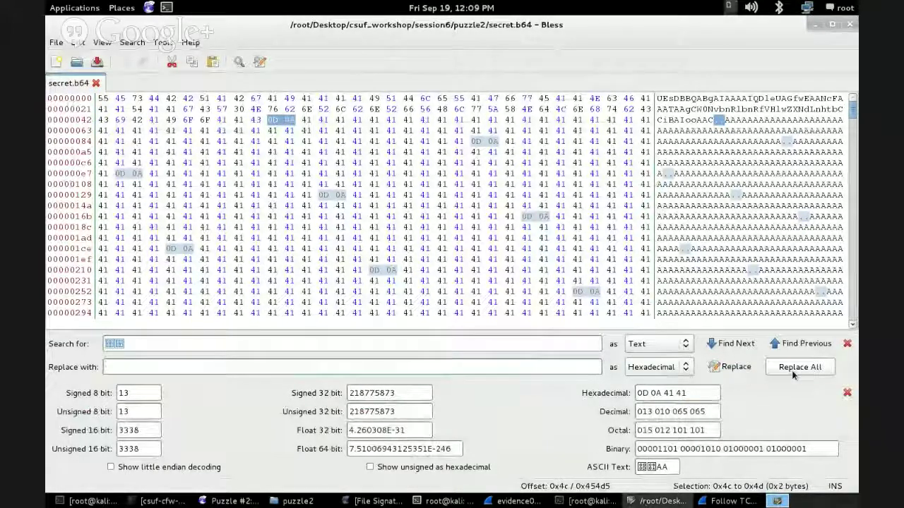
left_click(794, 368)
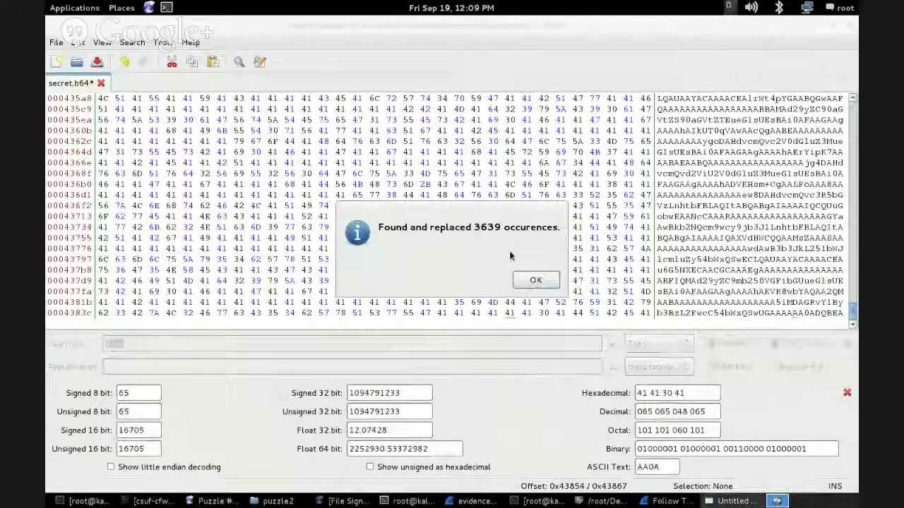
left_click(539, 280)
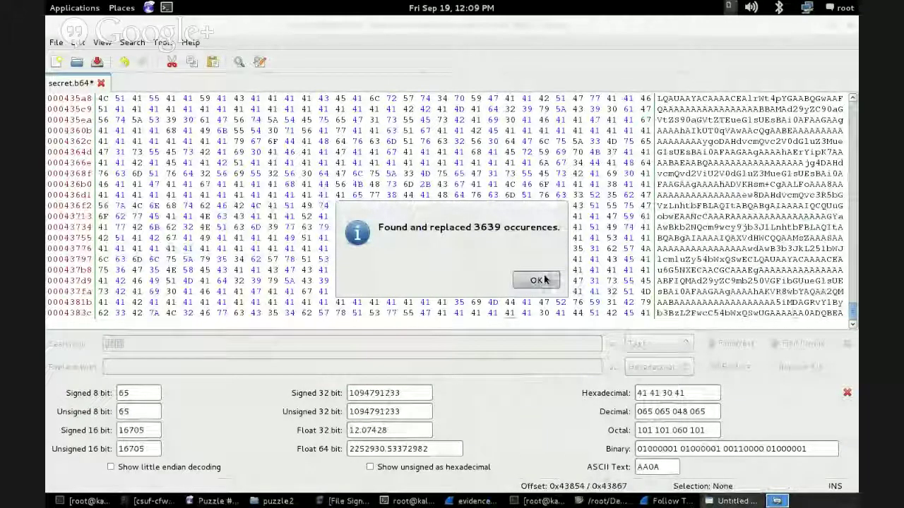
left_click_drag(852, 311, 852, 106)
Save the edited file into the puzzle2 folder under the name secret-fixed.b64
key("ctrl+shift+s")
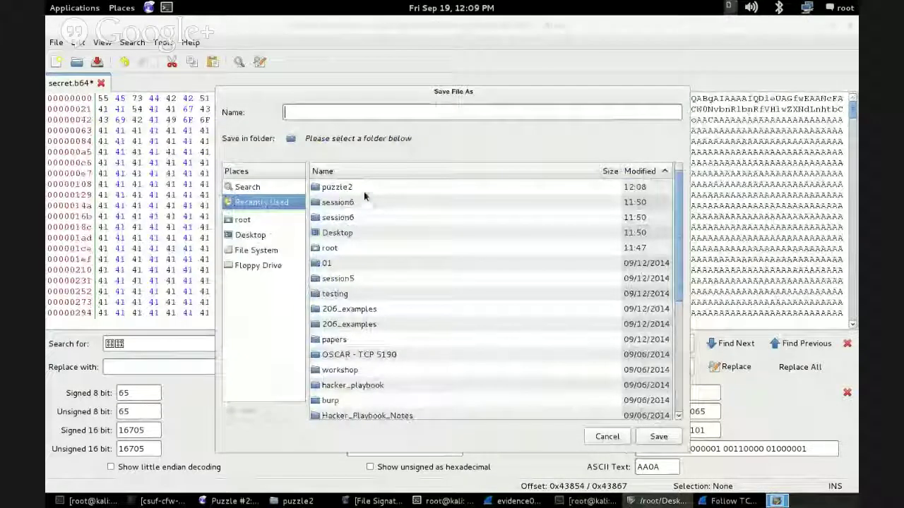
double_click(367, 191)
left_click(343, 202)
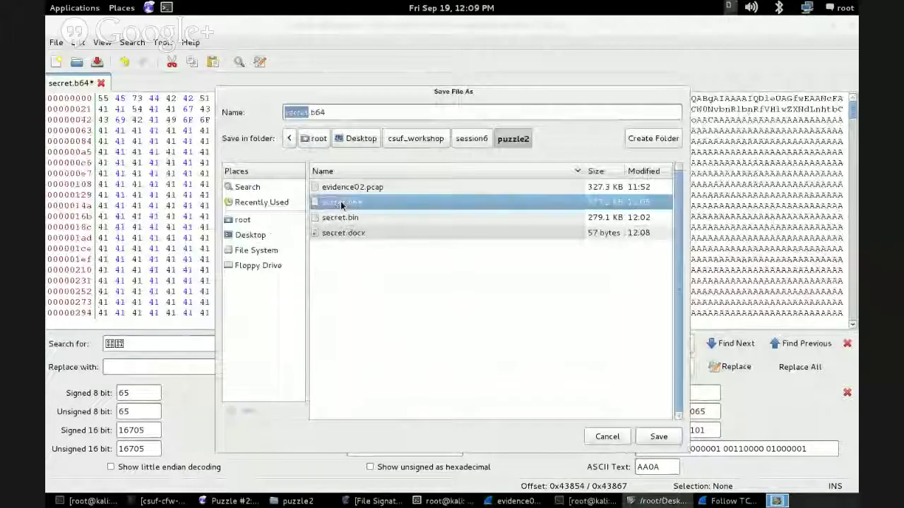
left_click(307, 113)
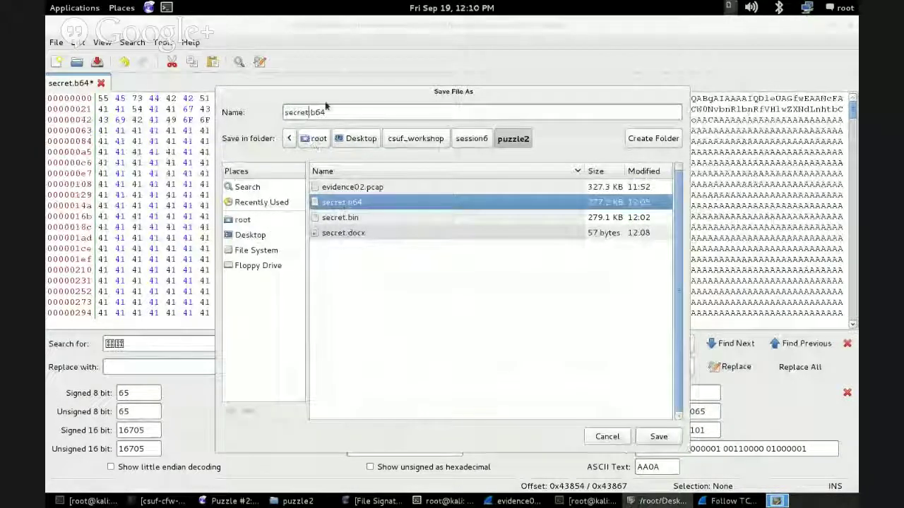
type("-fixed")
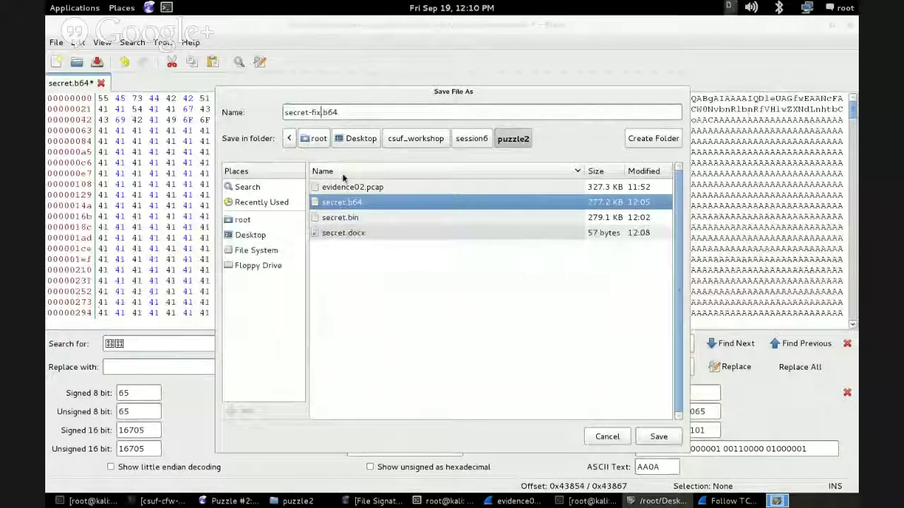
left_click(658, 437)
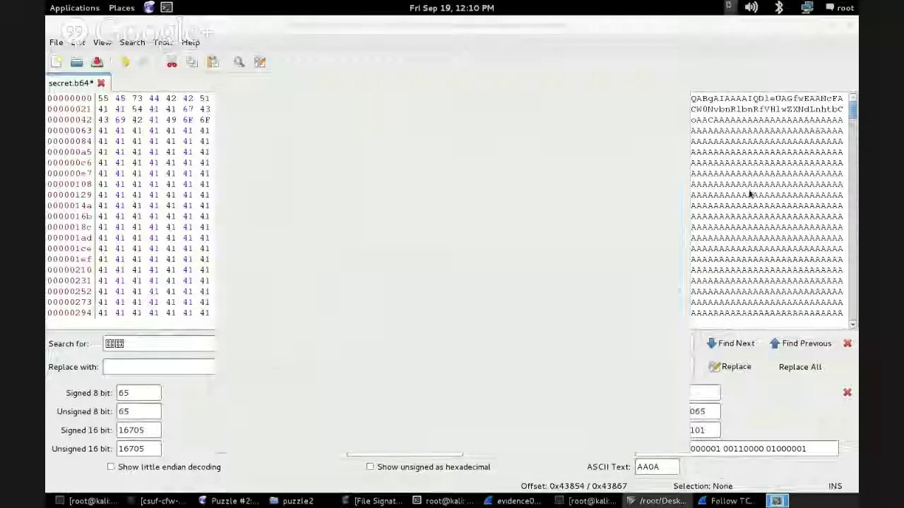
Close the hex editor and TCP stream window, exit Python, and clear the terminal
left_click(849, 25)
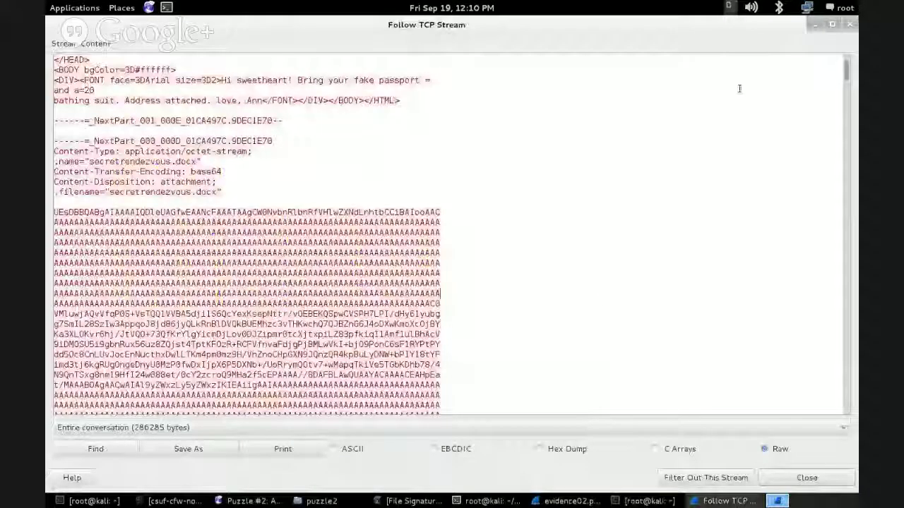
left_click(781, 476)
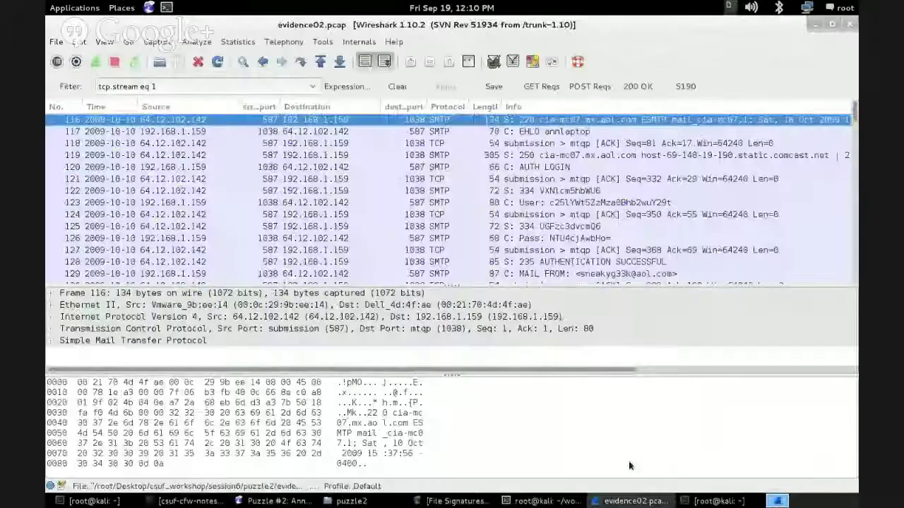
left_click(706, 500)
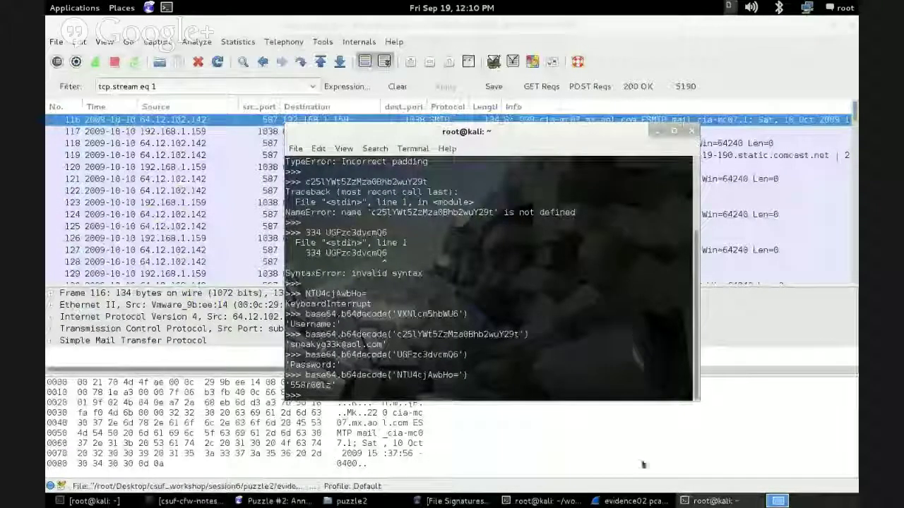
type("exit()")
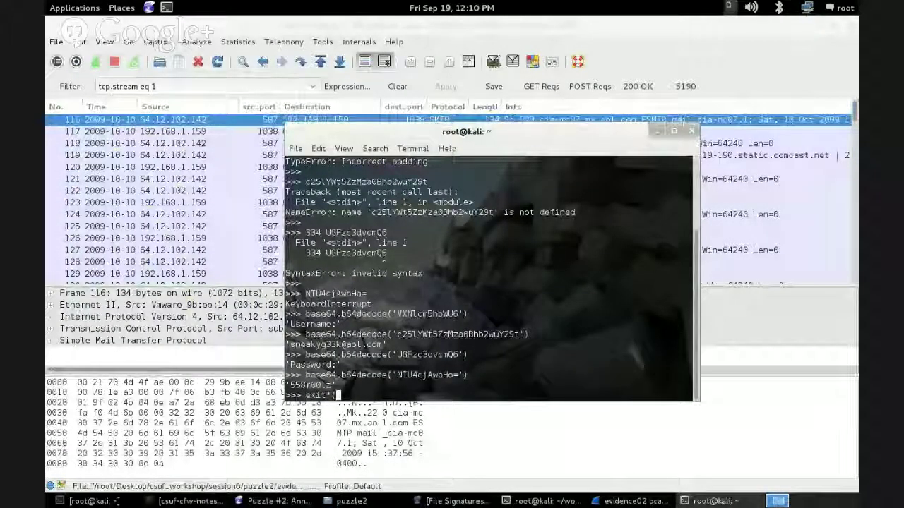
key("Return")
type("cd clear")
key("Return")
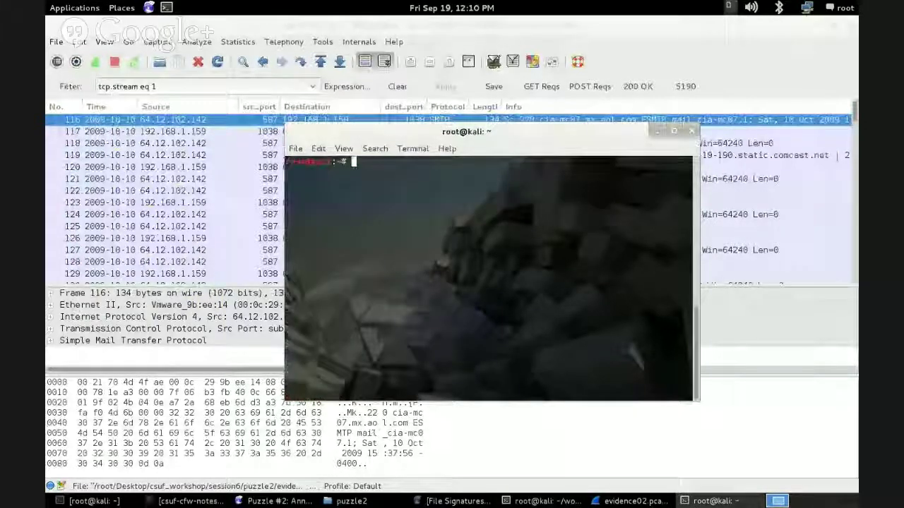
List the home folder's contents in detail with ls -l
type("sob")
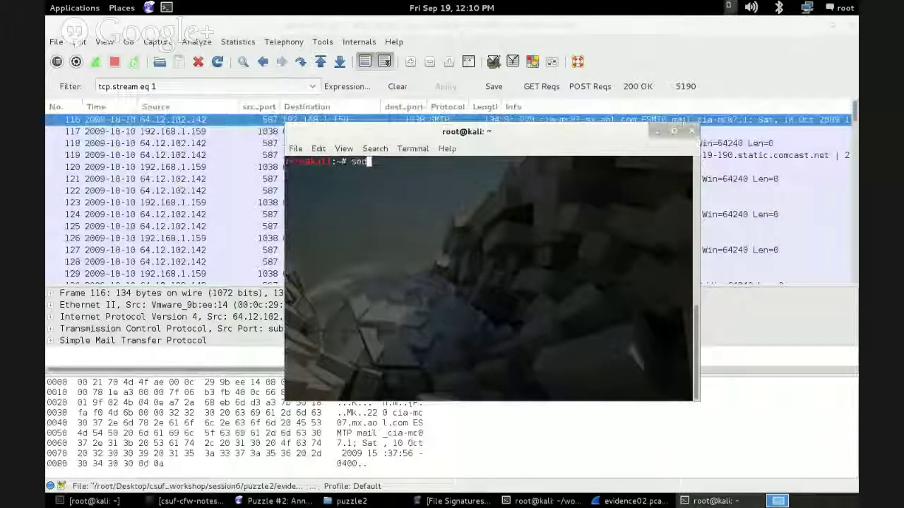
key("BackSpace")
key("BackSpace")
key("BackSpace")
type("ls -l")
key("Return")
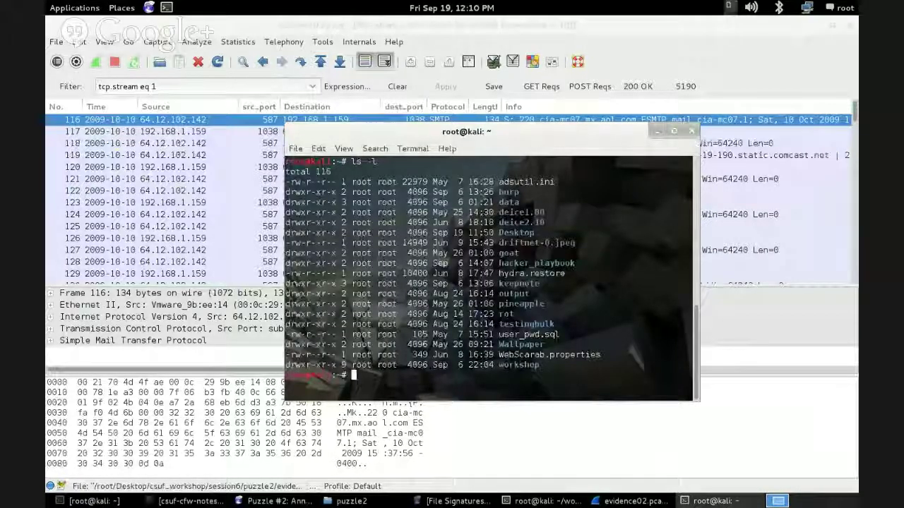
Change into workshop/session6/puzzle2, list its files with ls -l, and start a perl command
type("cd workshop/session6")
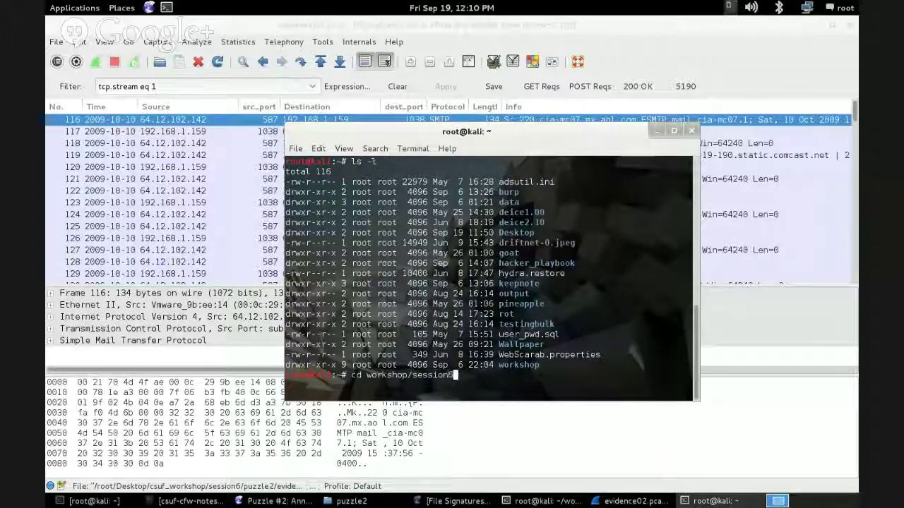
key("Return")
type("cd puzzle2")
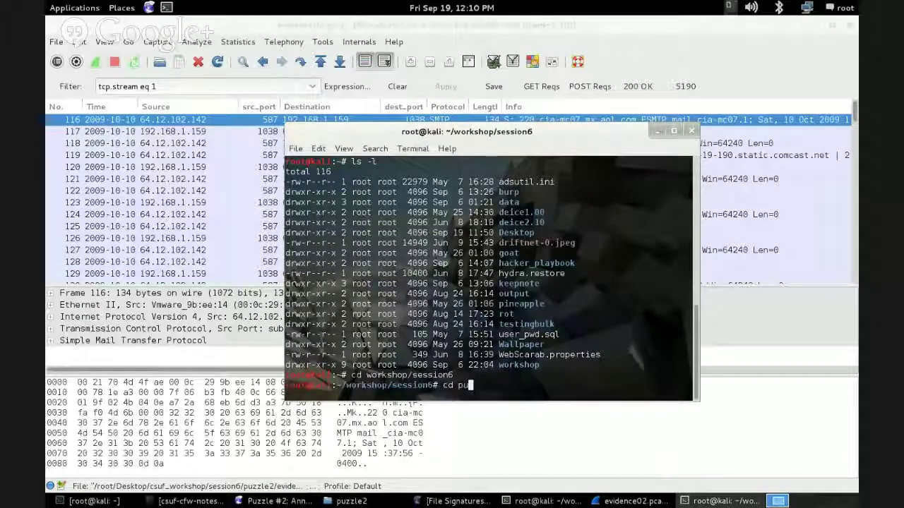
key("Return")
type("ls")
key("Return")
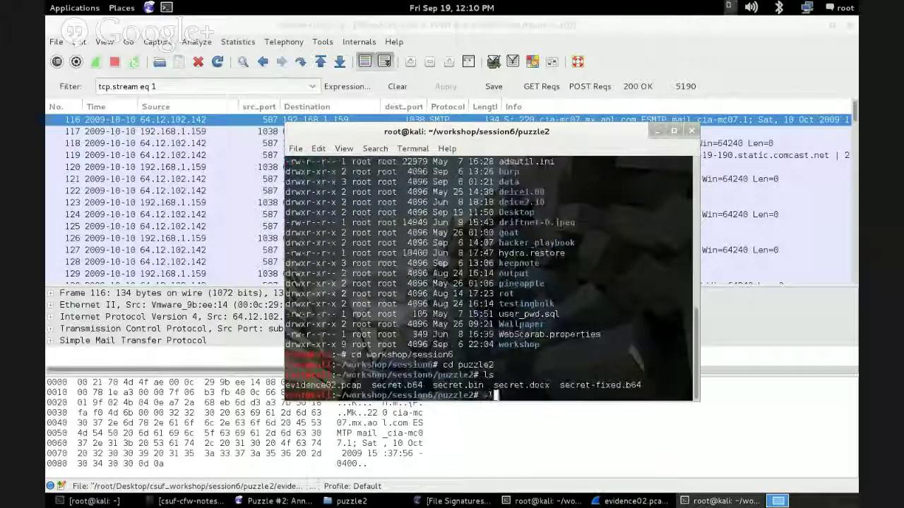
key("ctrl+l")
type("ls -l")
key("Return")
type("perl -nne 's print'")
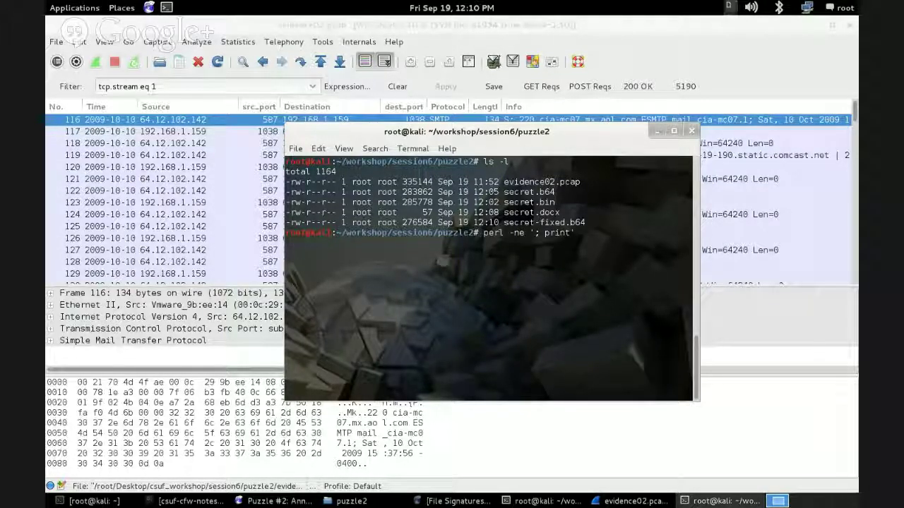
type(" secret.")
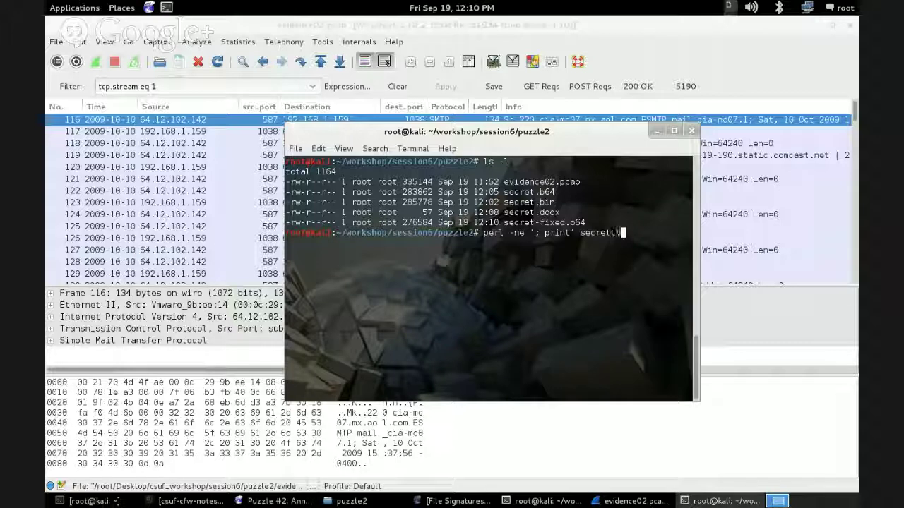
type("b64")
Run perl -ne 's/(\r|\n)//g; print' secret.b64 to strip carriage returns and newlines
key("Right")
key("Right")
key("Right")
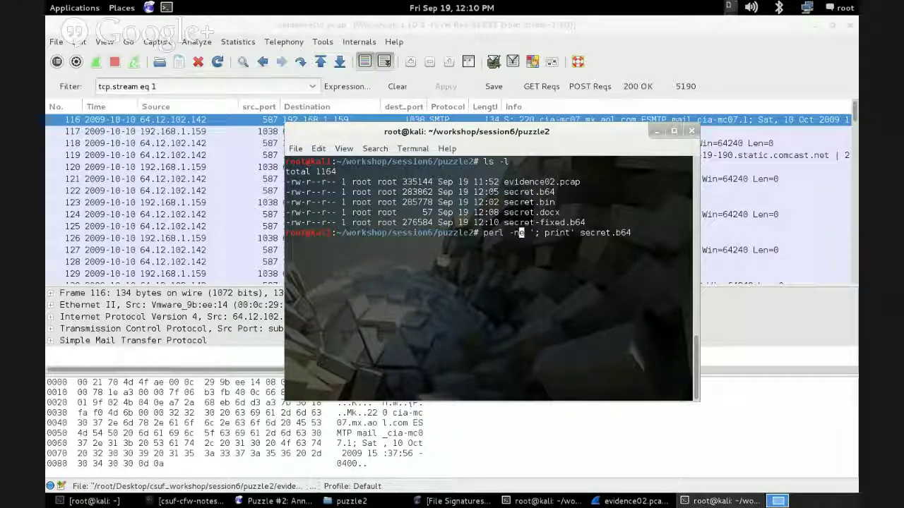
type("s///g")
key("Left")
key("Left")
key("Left")
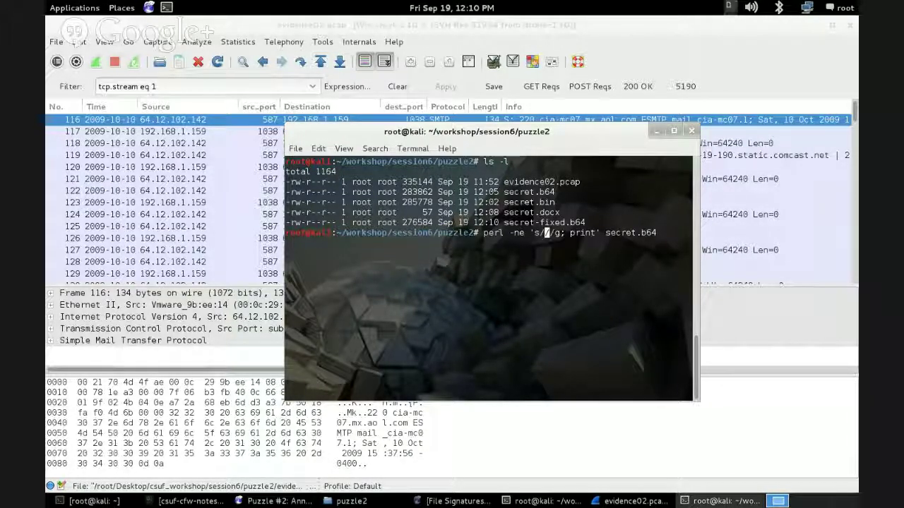
type("(.)")
key("Left")
key("Left")
key("Delete")
type("\\r|\\")
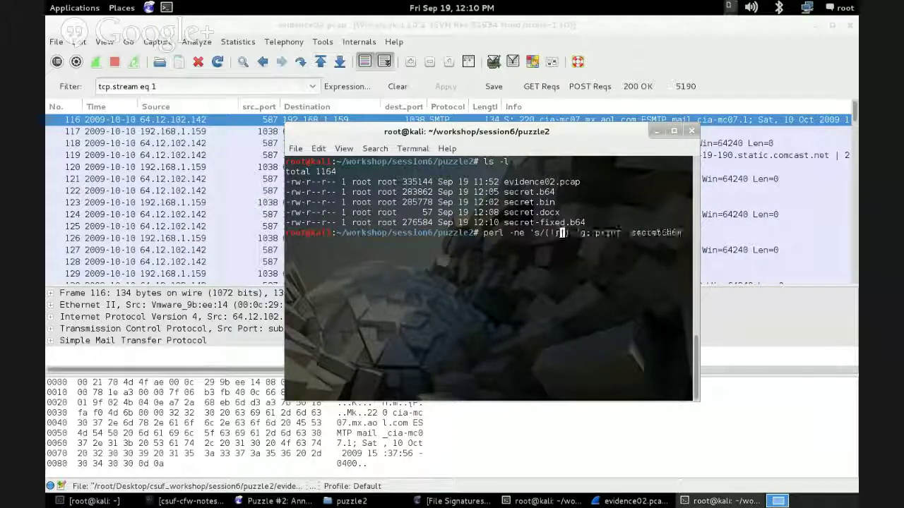
type("n)/")
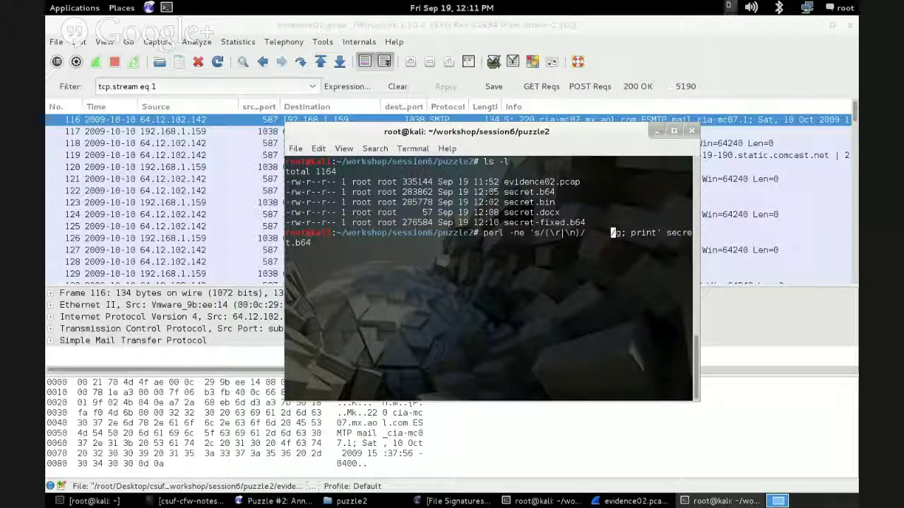
key("BackSpace")
key("BackSpace")
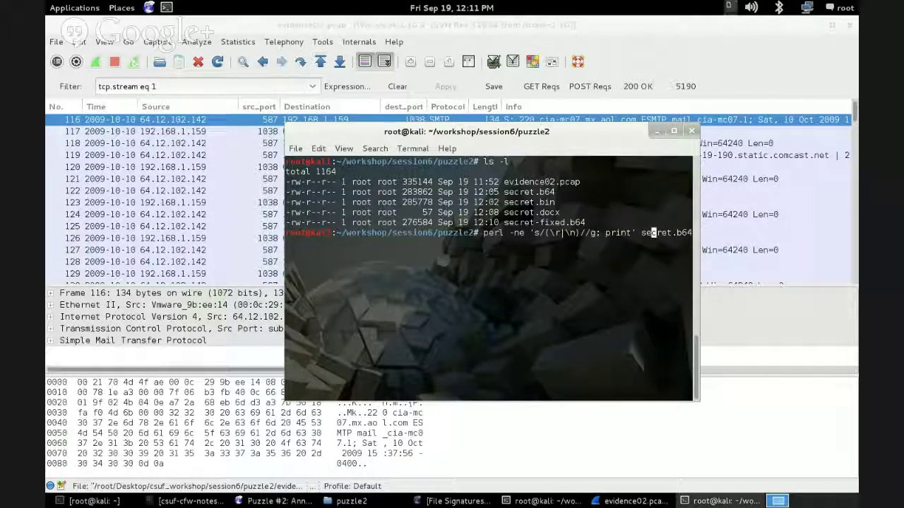
key("Return")
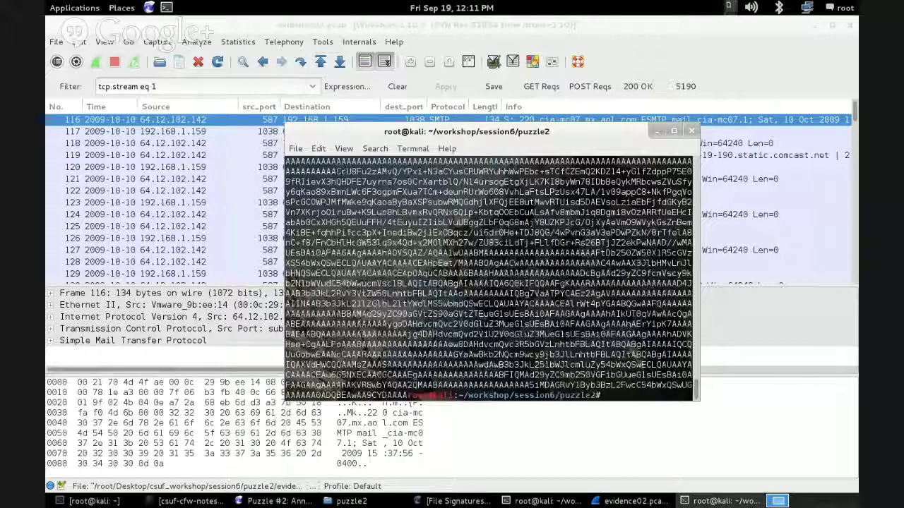
Rerun the perl command with its output redirected to secret-fixed2.b64
key("Up")
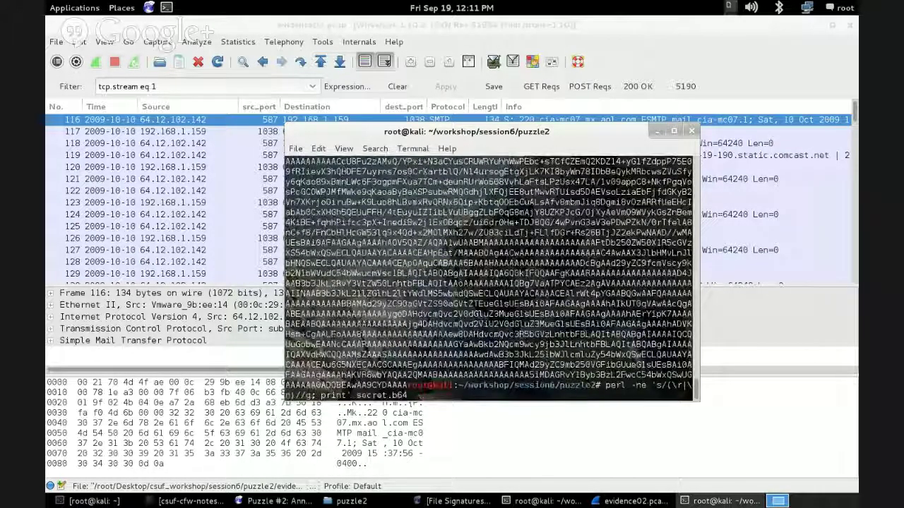
key("ctrl+c")
key("Up")
key("Return")
type("secret-fixed2.b64")
key("Return")
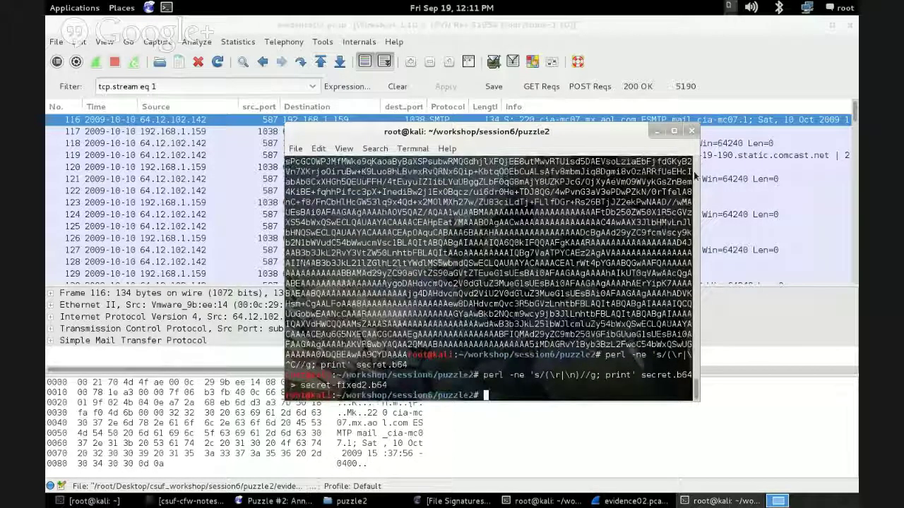
Maximize the terminal and enlarge its text size several times
left_click(674, 132)
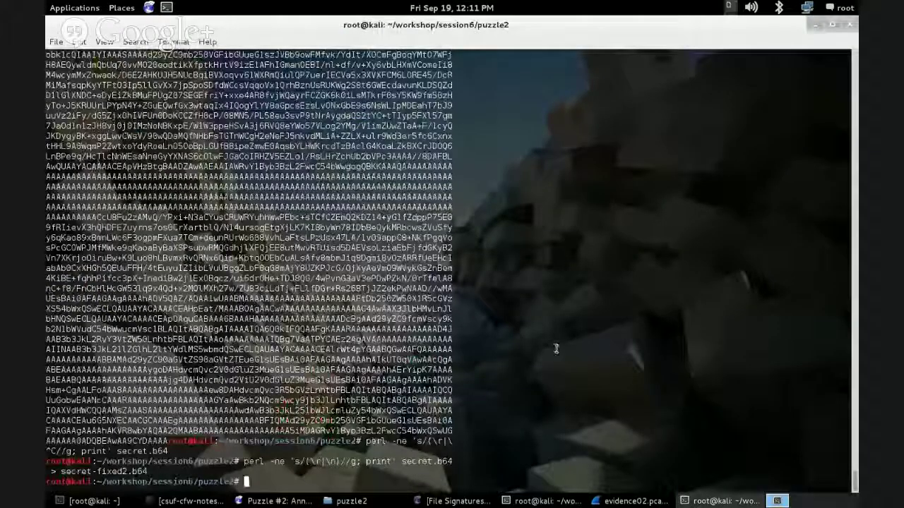
left_click(105, 43)
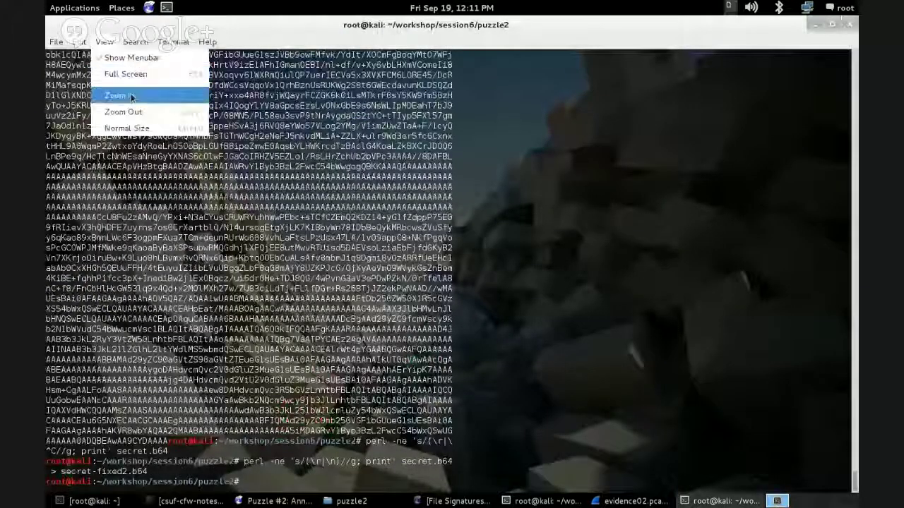
left_click(119, 95)
left_click(112, 43)
left_click(119, 96)
left_click(112, 43)
left_click(113, 44)
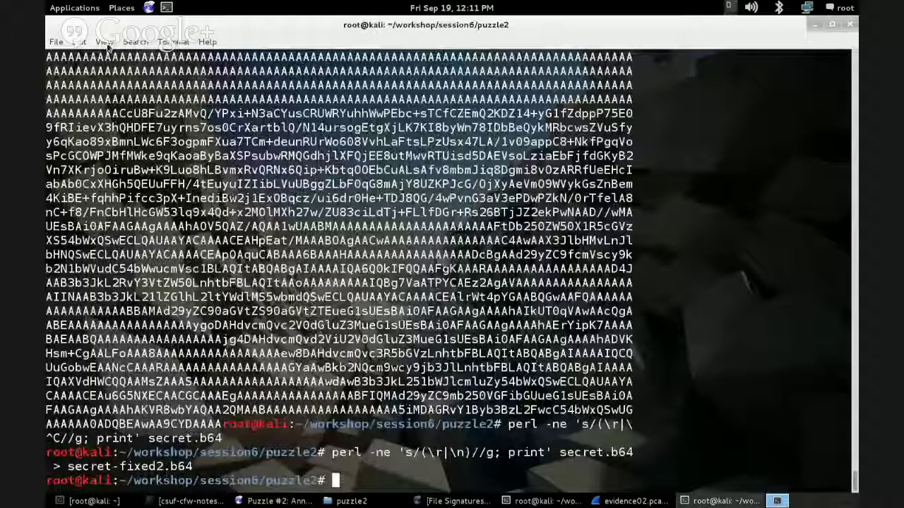
left_click(112, 44)
left_click(134, 97)
left_click(106, 43)
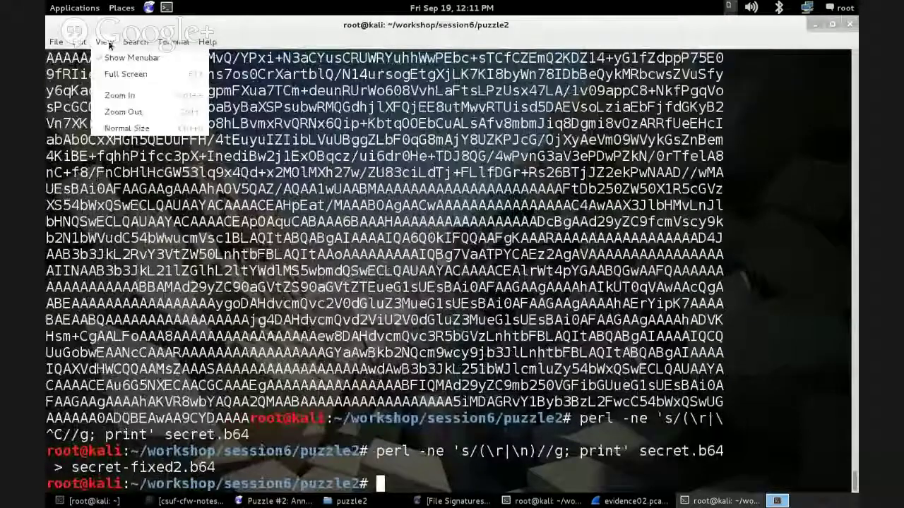
left_click(119, 95)
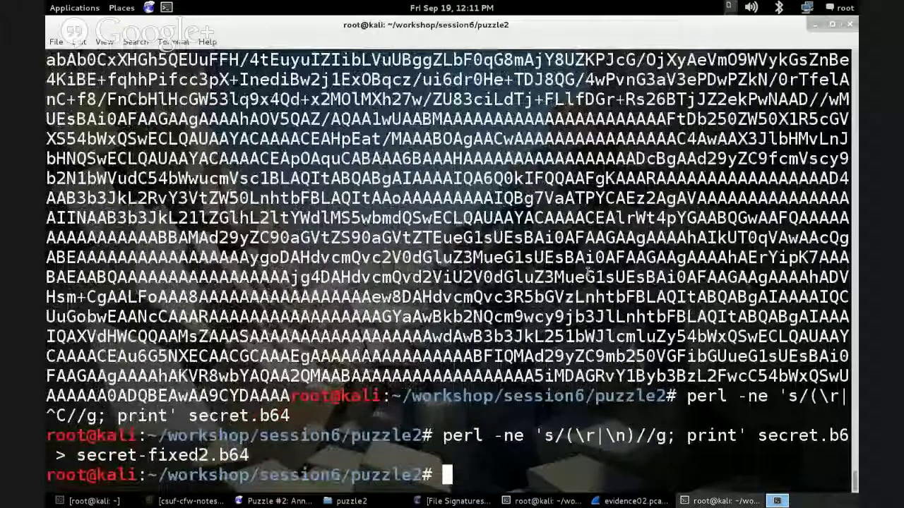
Highlight the parts of the perl command: perl -ne, the substitution, print, input and output files
left_click_drag(249, 455, 368, 437)
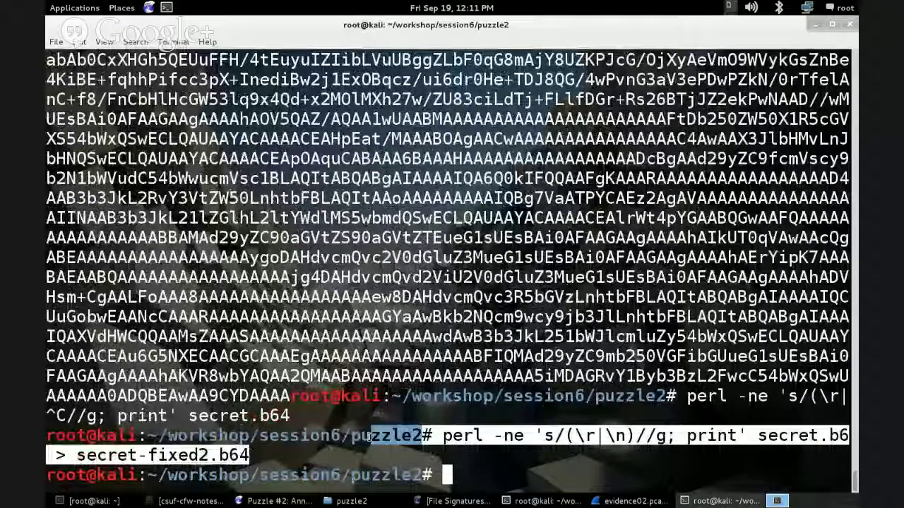
left_click(480, 459)
left_click_drag(443, 435, 523, 435)
left_click(524, 436)
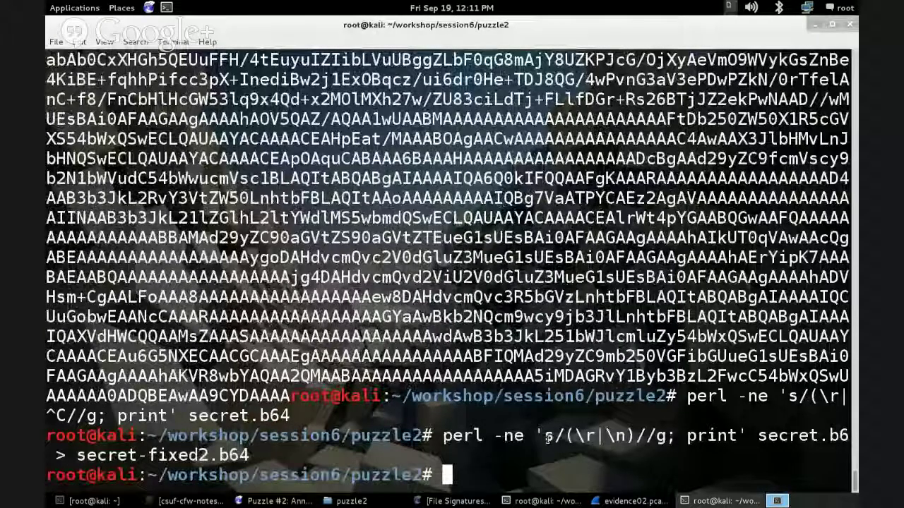
left_click_drag(536, 435, 743, 438)
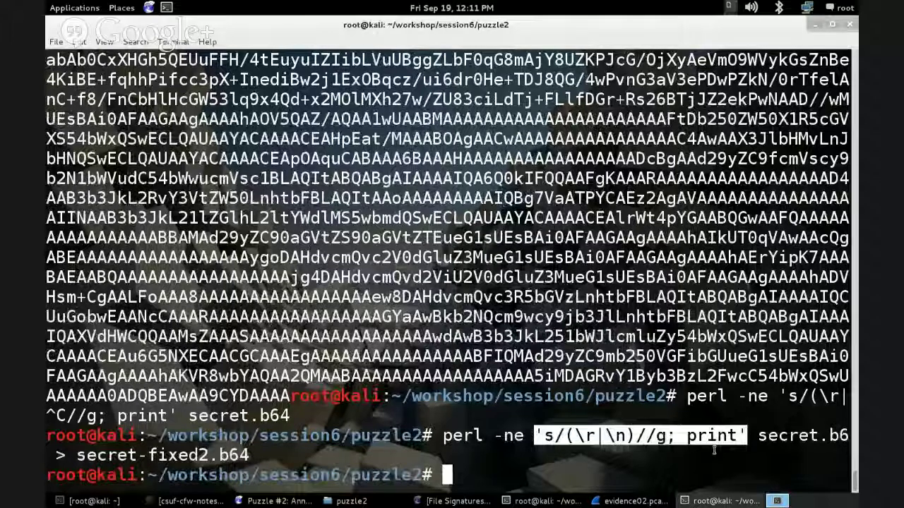
left_click(665, 437)
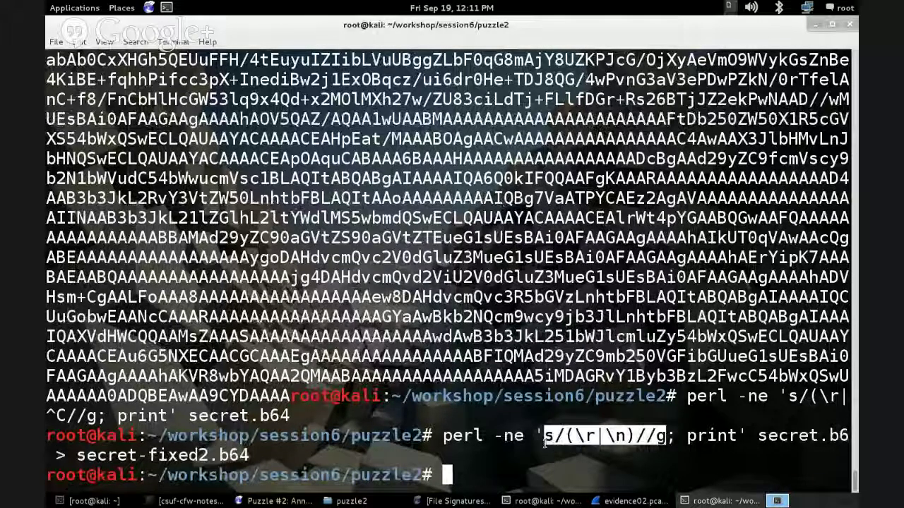
double_click(711, 436)
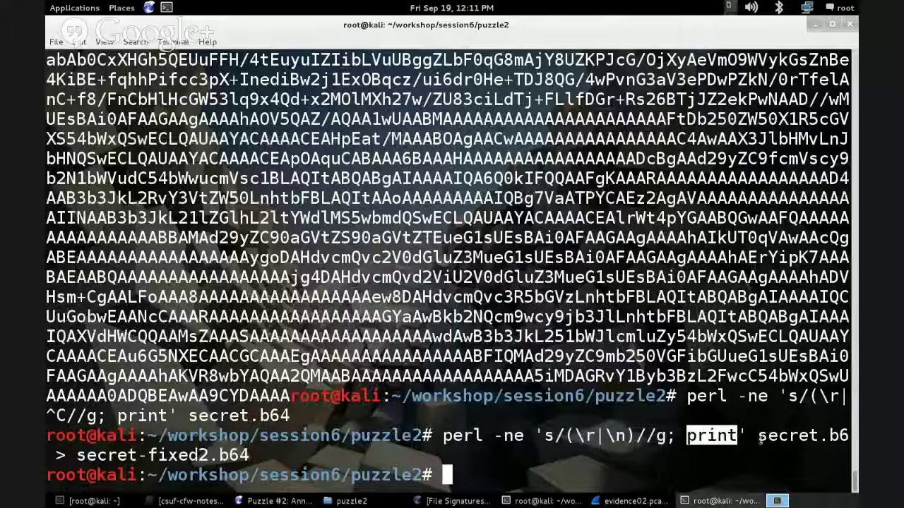
left_click_drag(757, 436, 856, 438)
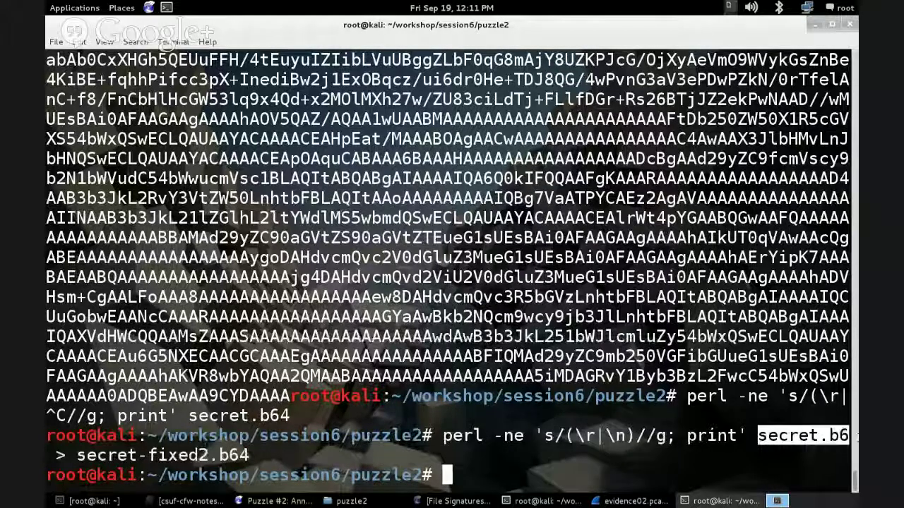
left_click_drag(256, 455, 107, 455)
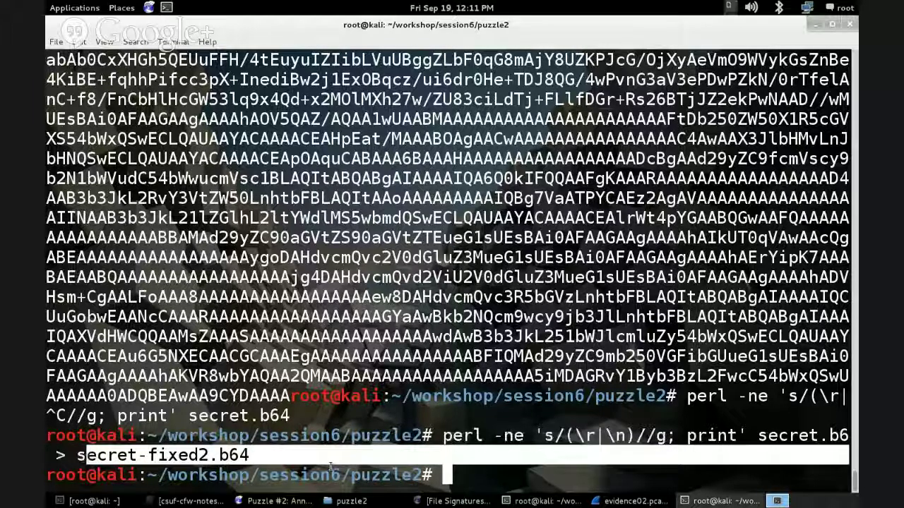
left_click(569, 442)
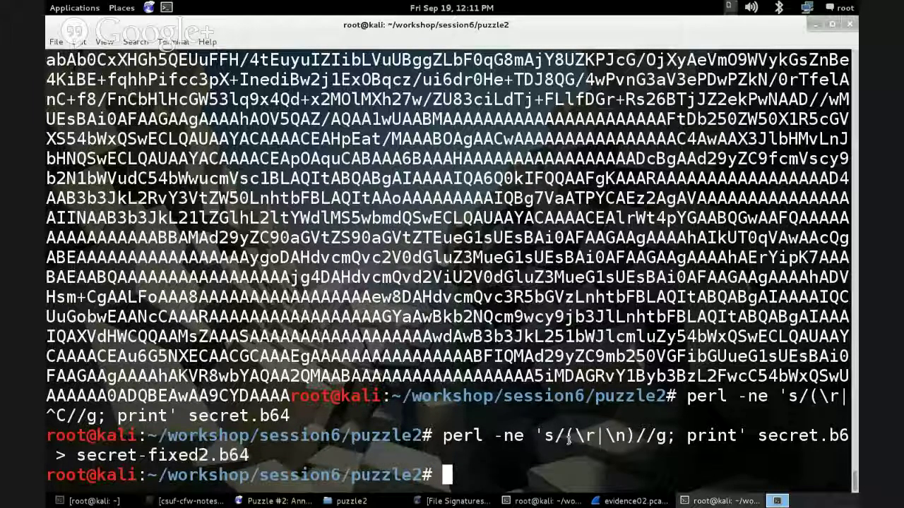
Highlight the \r|\n pattern, the \r token and the g flag, then launch Iceweasel
left_click_drag(607, 437, 626, 438)
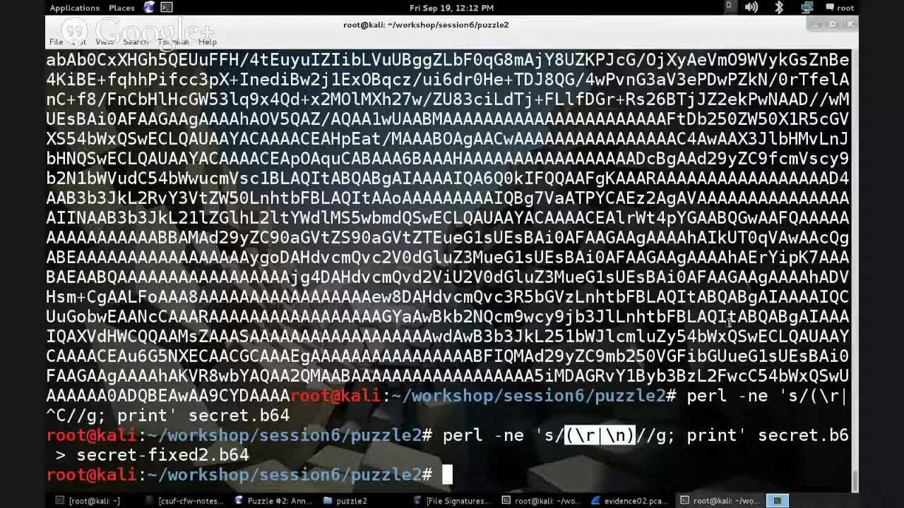
left_click(600, 436)
left_click_drag(590, 437, 579, 436)
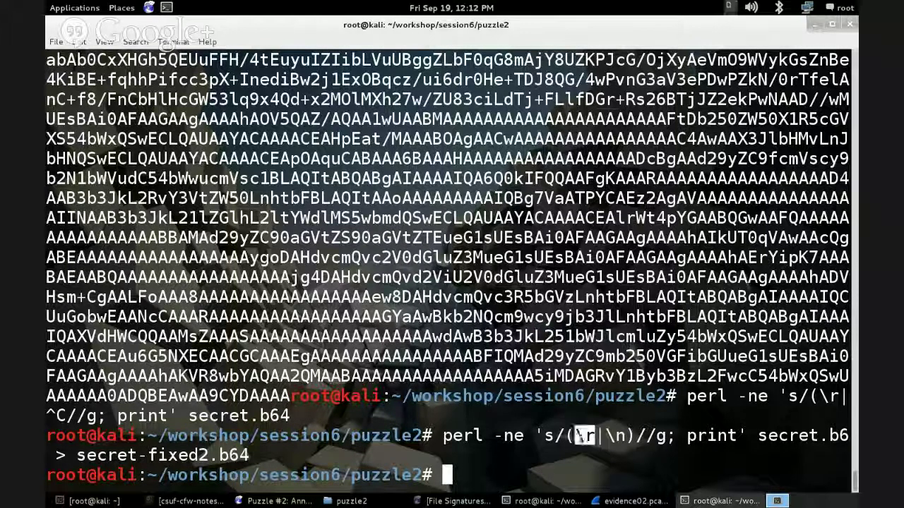
left_click(623, 439)
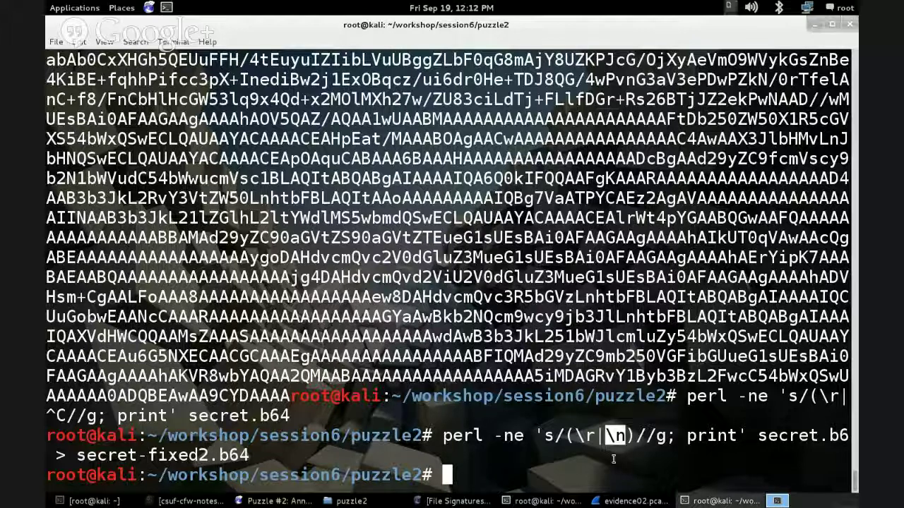
left_click(632, 438)
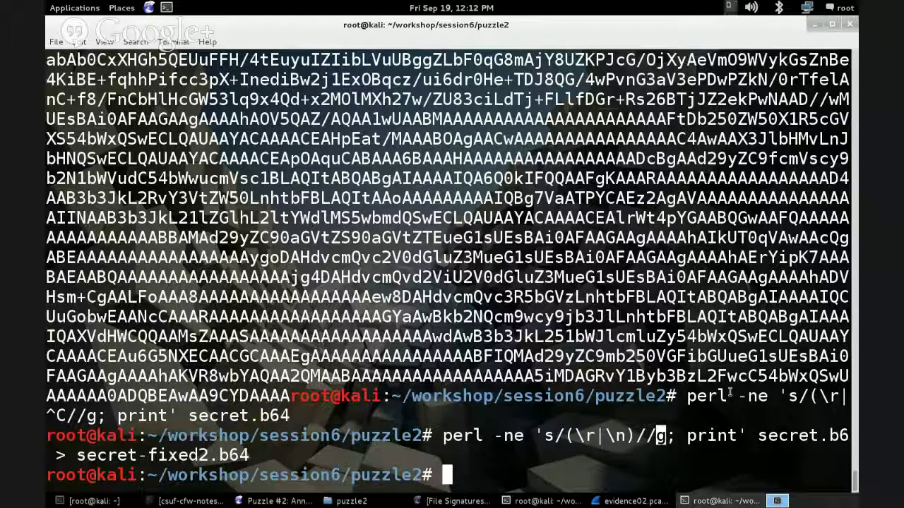
left_click_drag(648, 440, 642, 440)
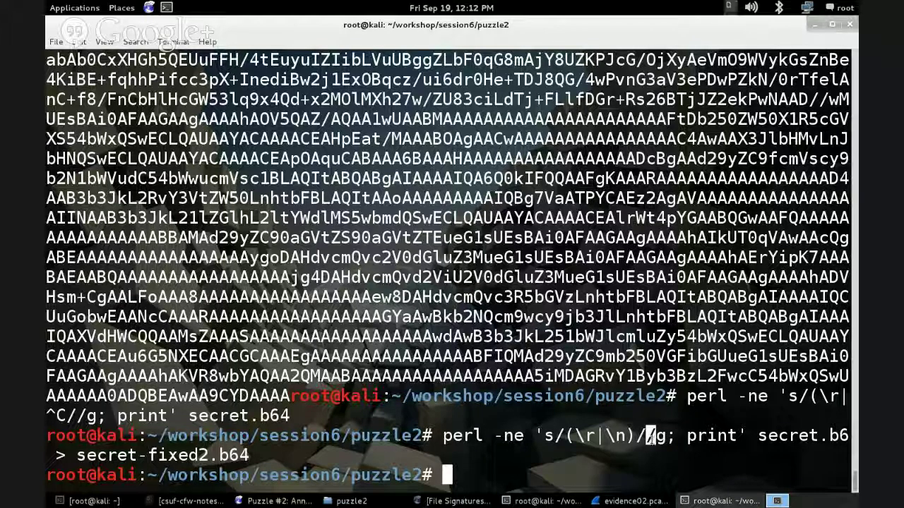
left_click(148, 7)
Google 'regex', open Wikipedia's Regular expression article, return to its top, and open a new tab
left_click(706, 80)
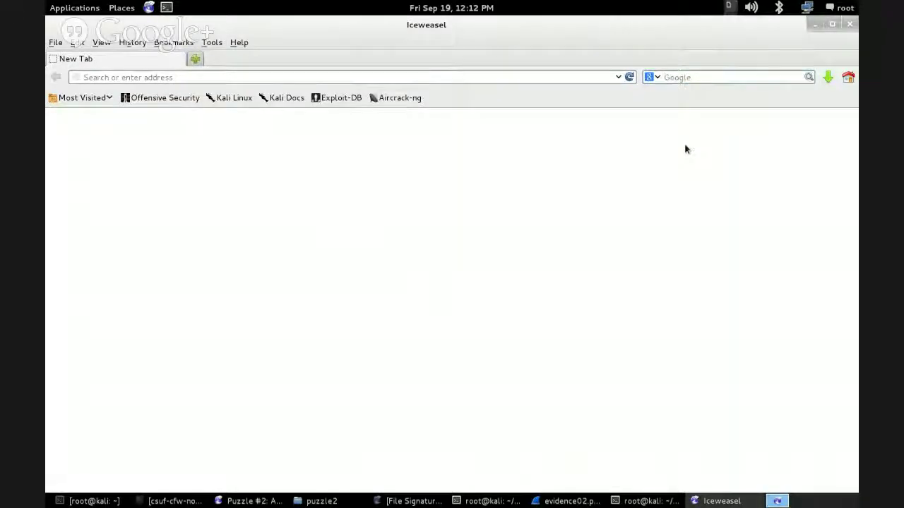
type("regex")
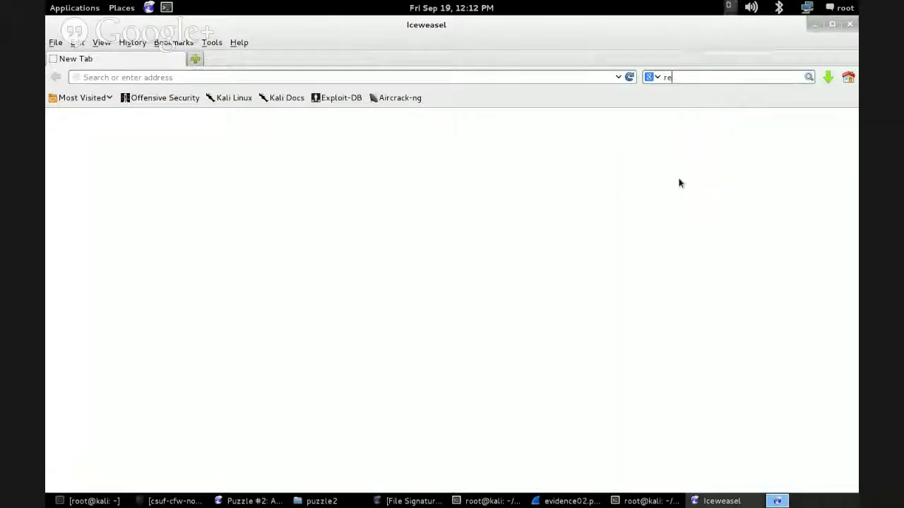
key("Return")
left_click(347, 251)
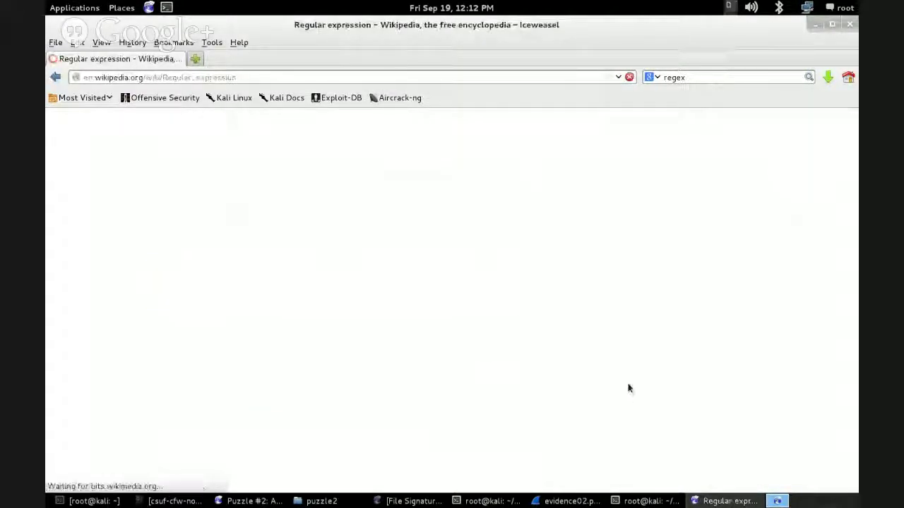
scroll(725, 372, "down", 8)
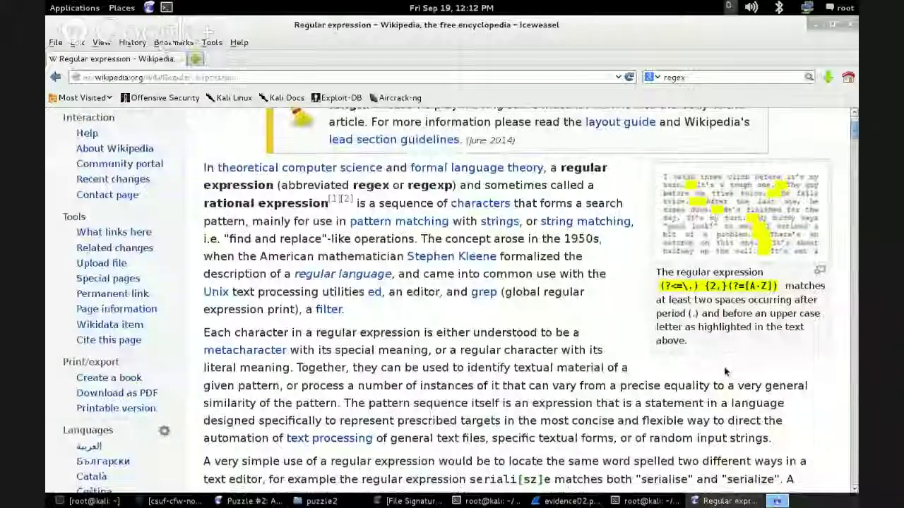
scroll(725, 372, "down", 6)
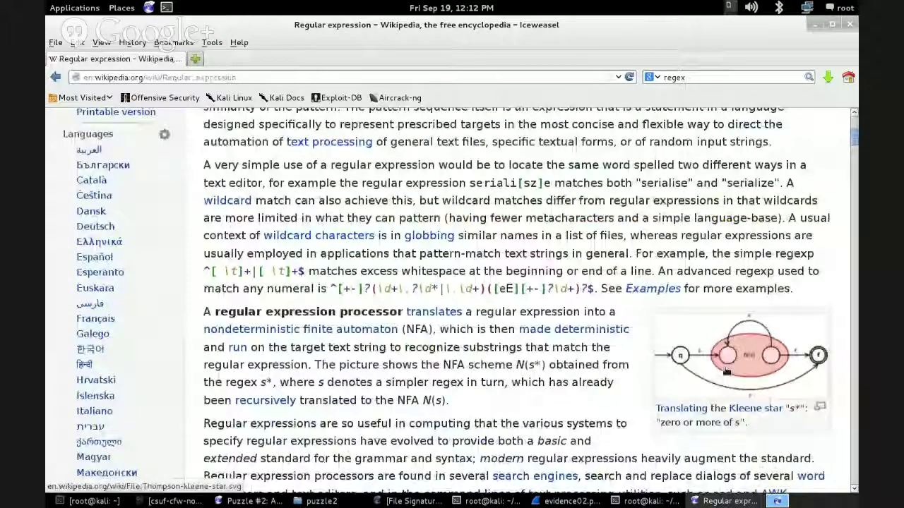
key("Home")
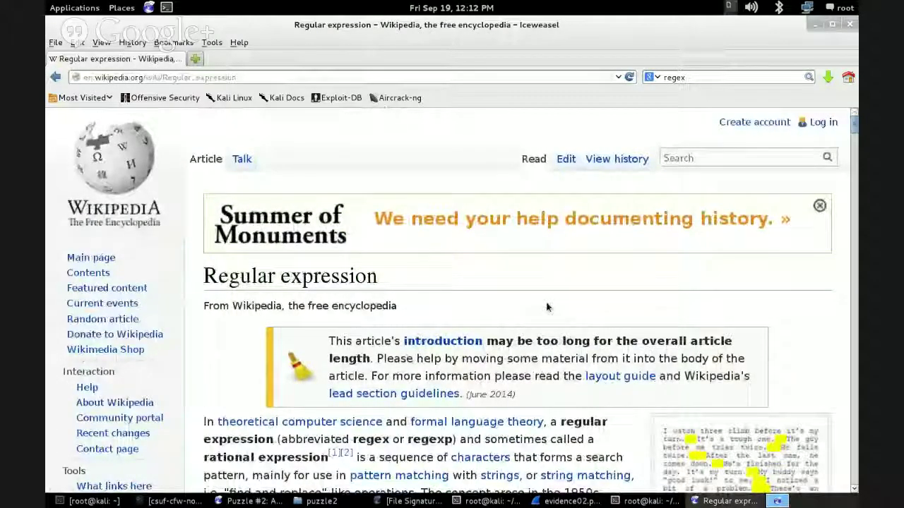
key("ctrl+t")
Go to amazon.com and search the store for 'sed awk'
type("amazon.co")
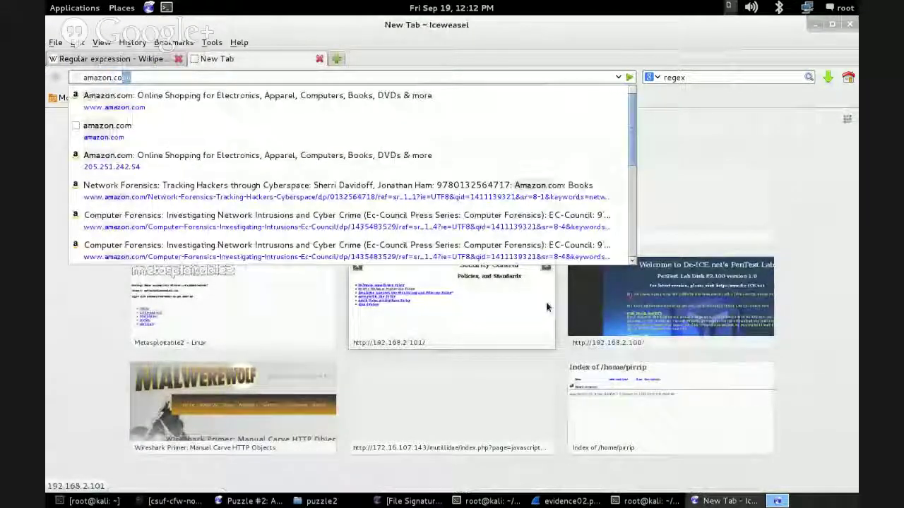
key("Return")
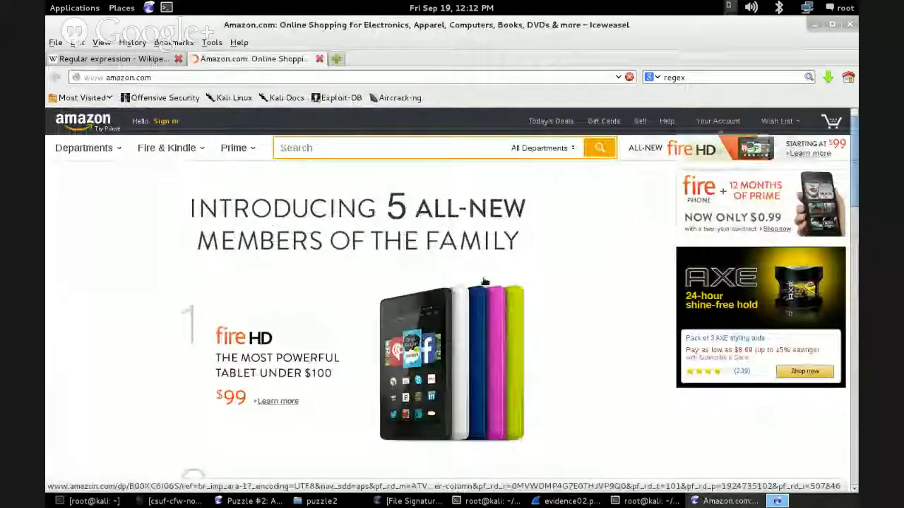
left_click(375, 146)
type("se")
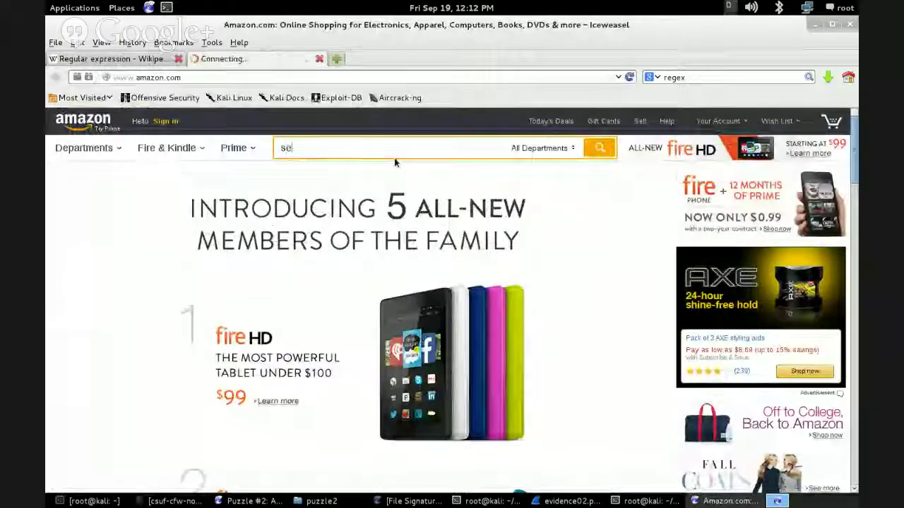
type("d awk")
key("Return")
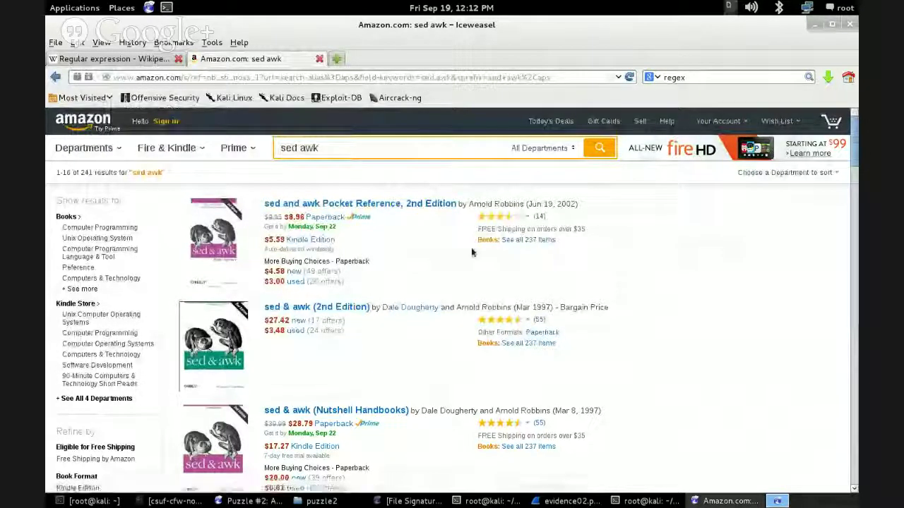
scroll(471, 251, "down", 2)
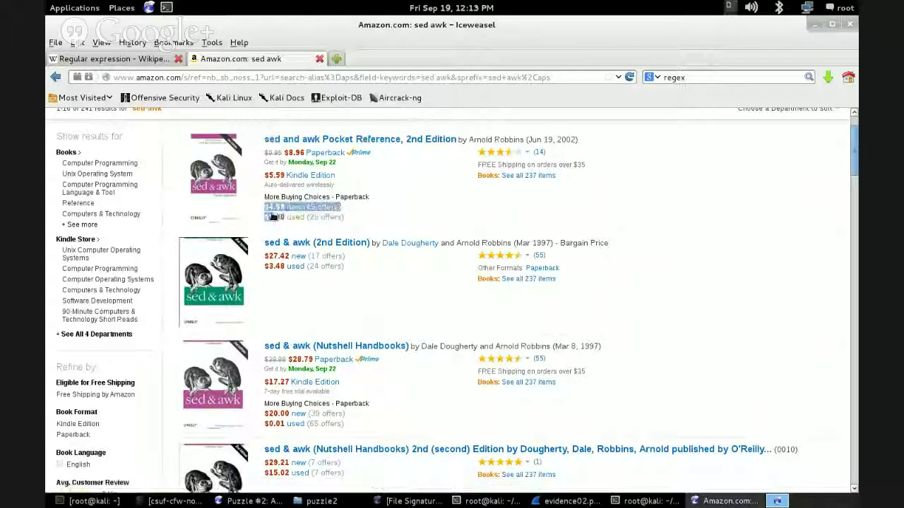
left_click_drag(377, 153, 316, 152)
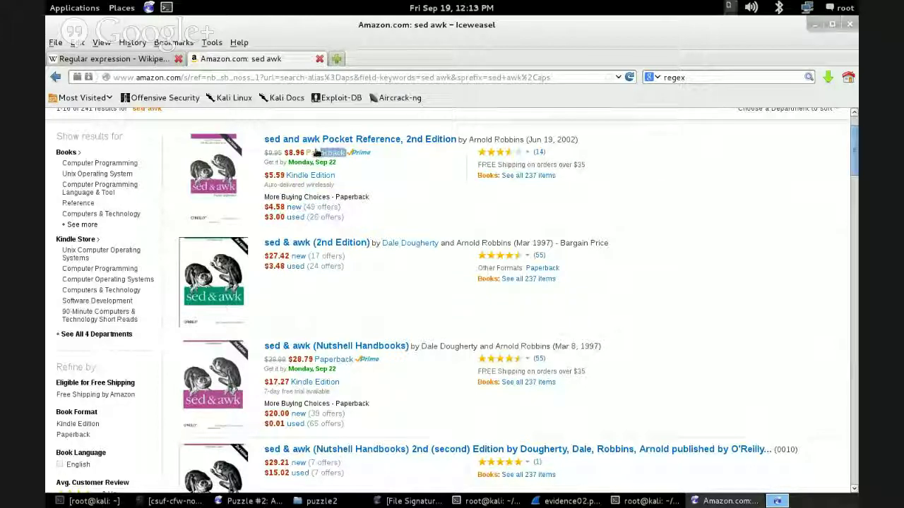
left_click(407, 305)
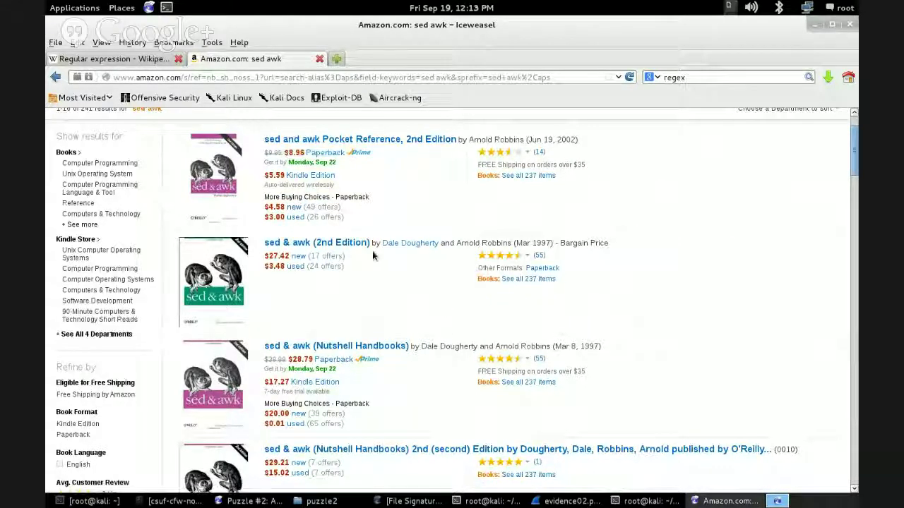
Open sed & awk (Nutshell Handbooks), then Mastering Regular Expressions, and close the Amazon tab
left_click(365, 355)
scroll(569, 368, "down", 2)
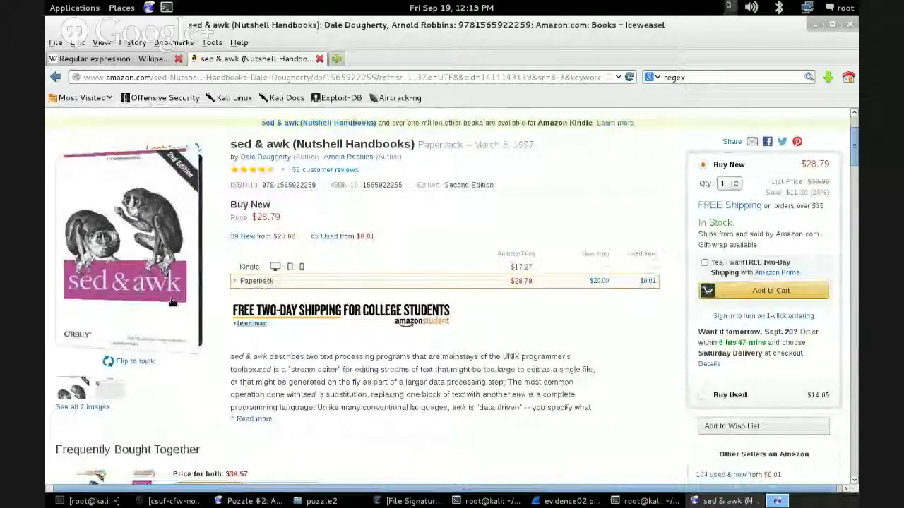
scroll(506, 413, "down", 1)
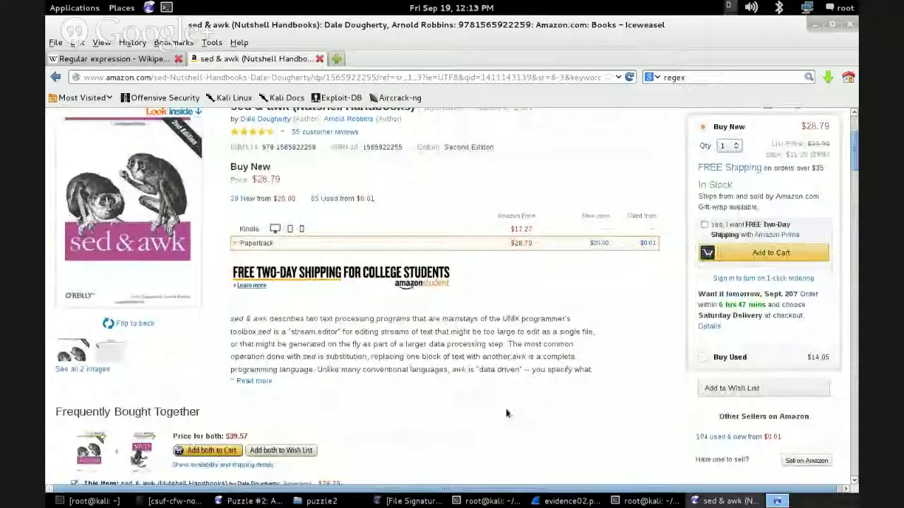
scroll(506, 413, "down", 5)
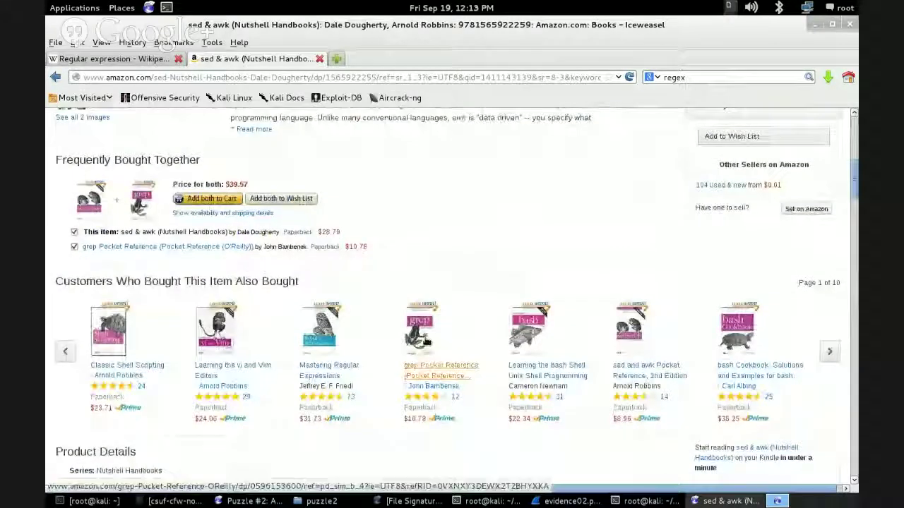
left_click(328, 337)
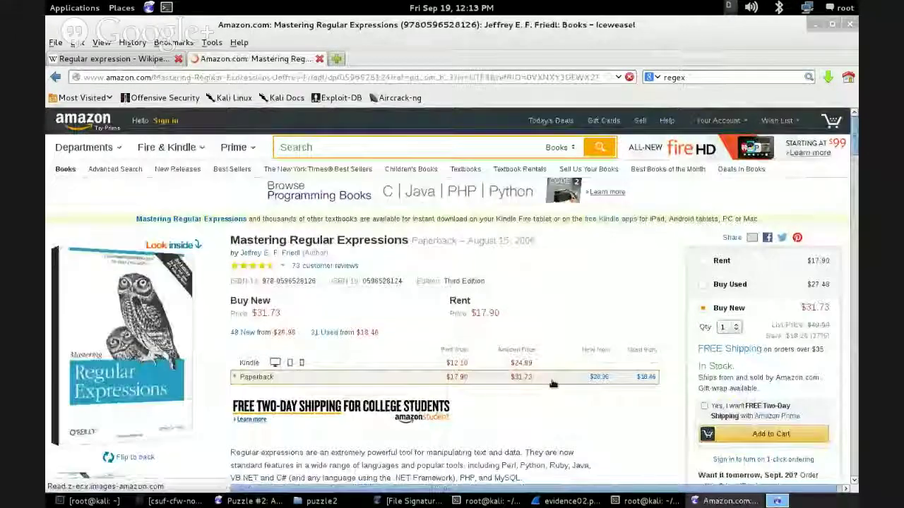
scroll(553, 383, "down", 4)
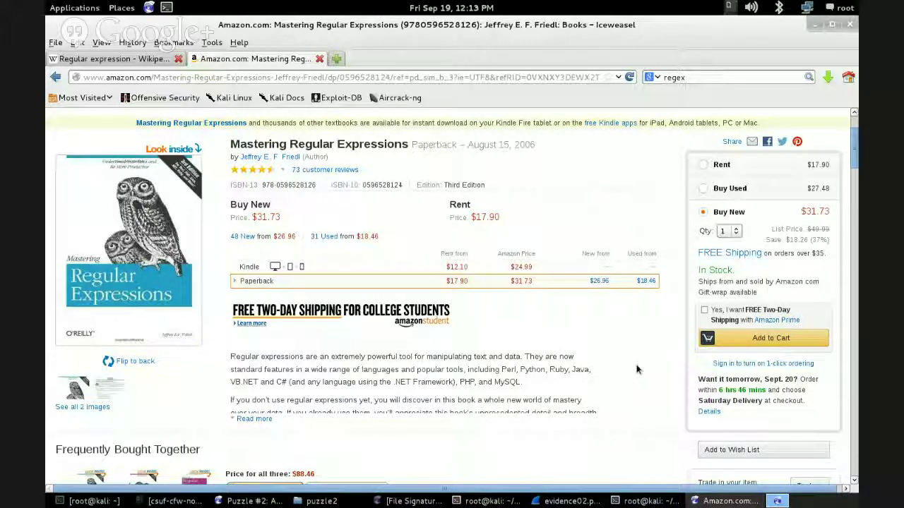
left_click(319, 58)
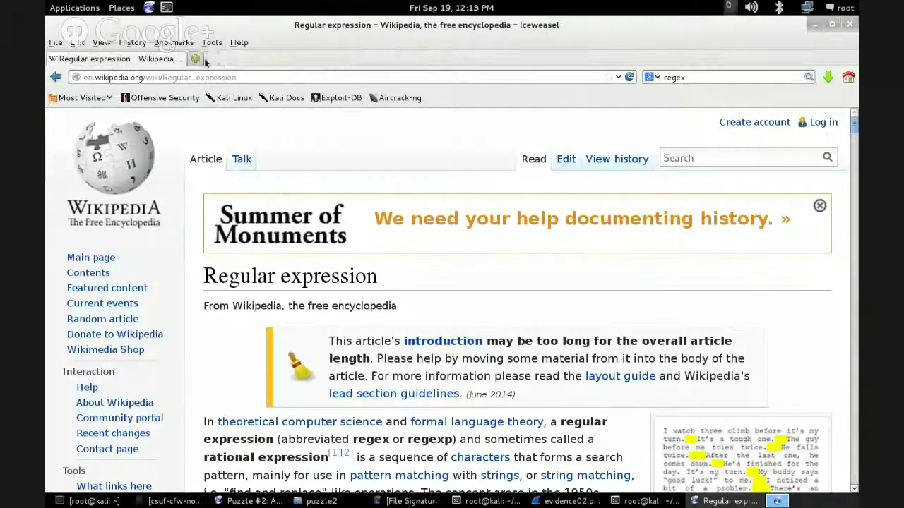
Open secret-fixed.b64, then secret-fixed2.b64, in gedit from puzzle2, closing each after viewing
key("alt+Tab")
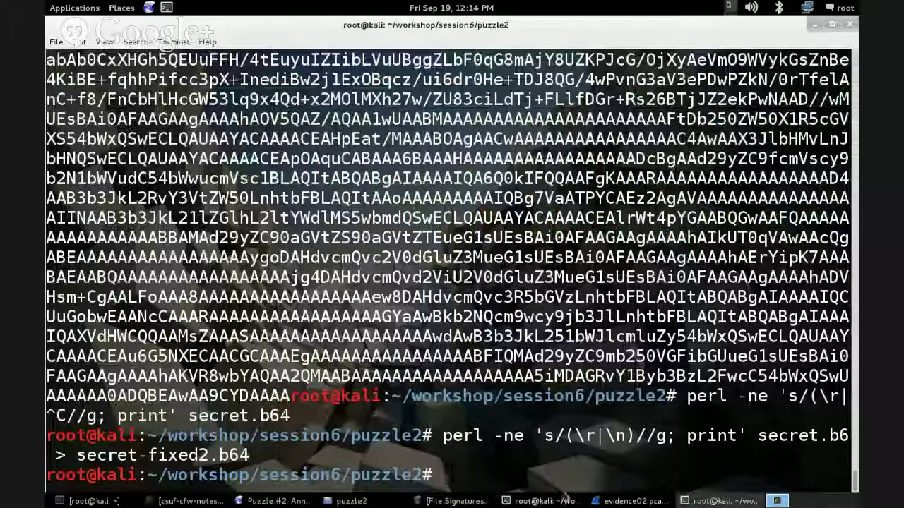
left_click(375, 503)
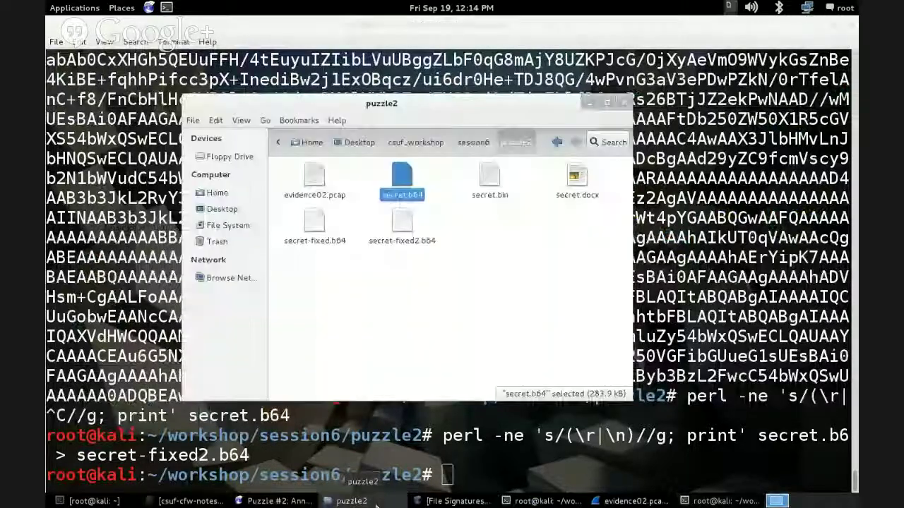
left_click(471, 300)
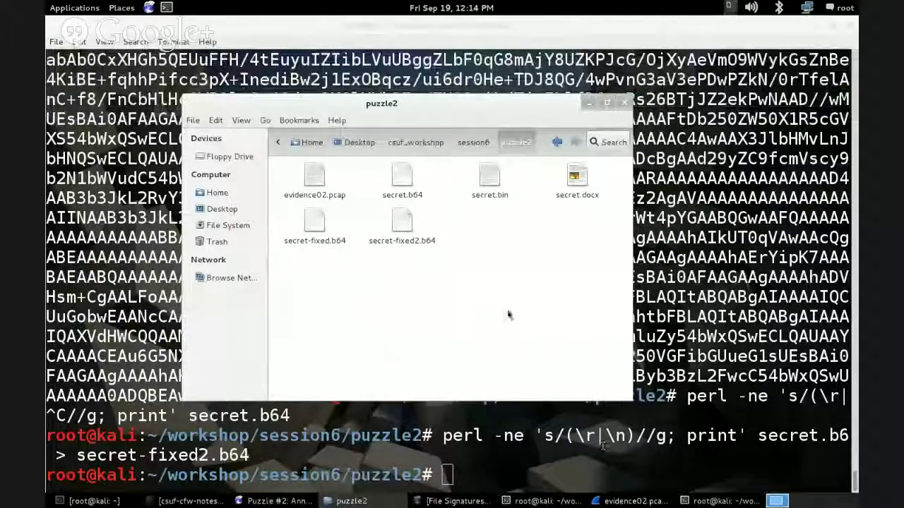
right_click(319, 225)
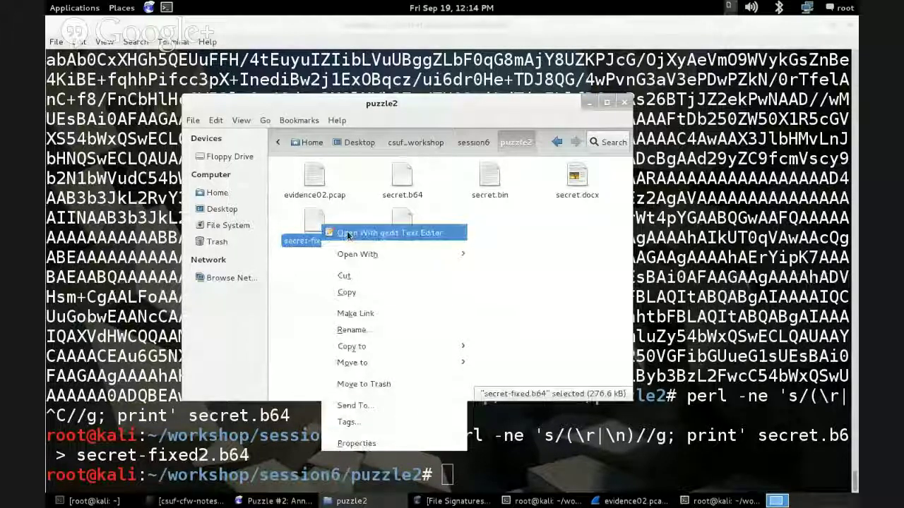
left_click(347, 235)
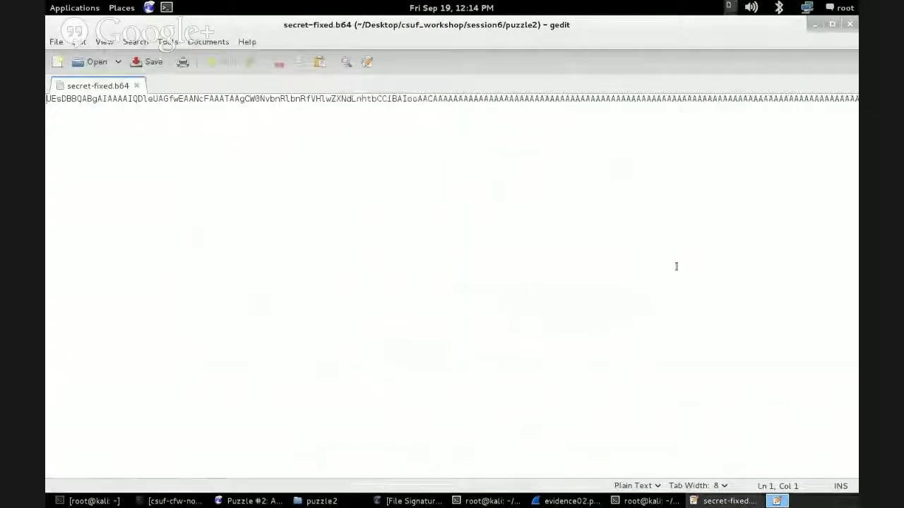
left_click(849, 24)
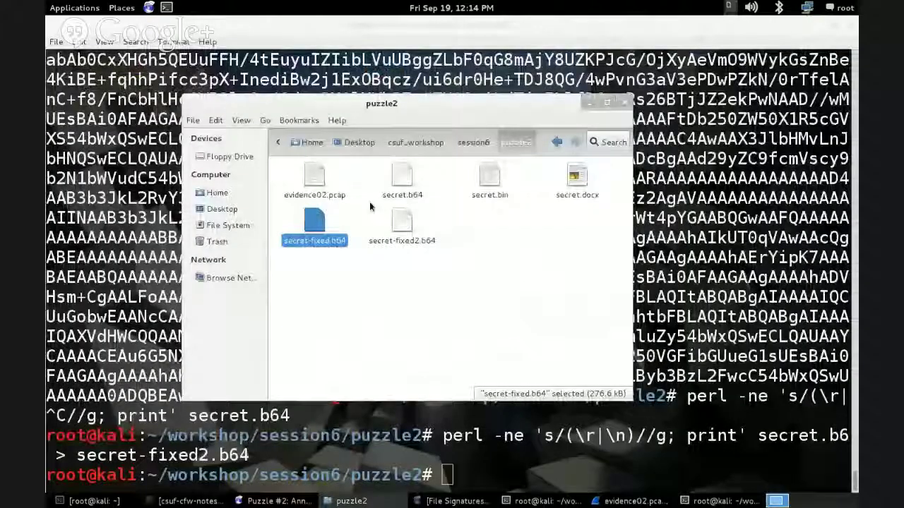
right_click(399, 230)
left_click(437, 236)
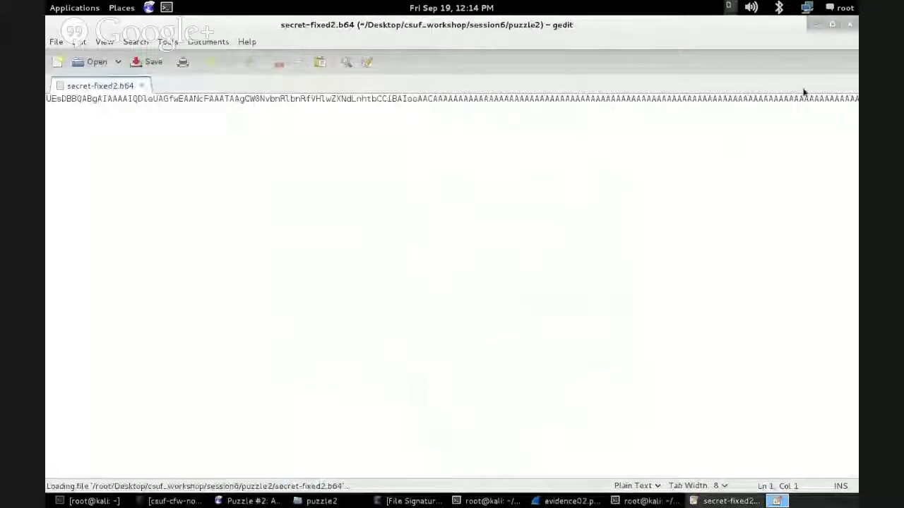
left_click(846, 27)
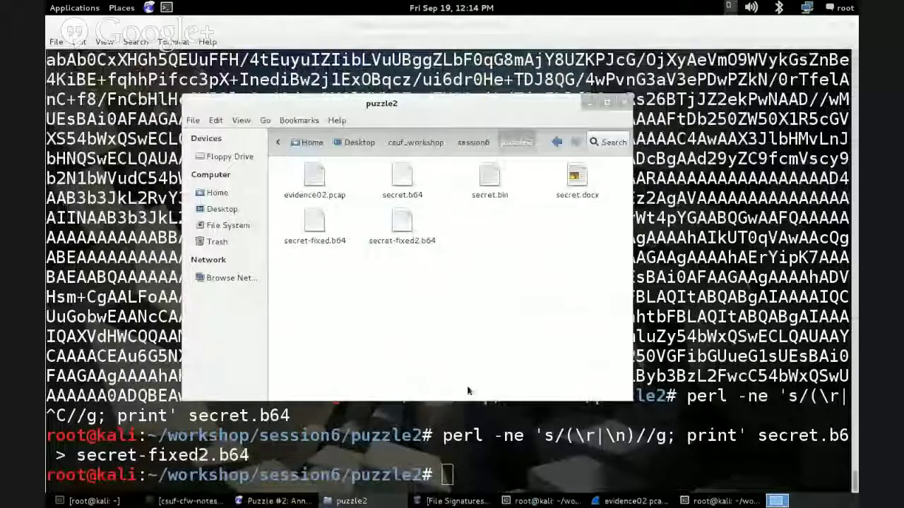
List the files with ls -l and compute MD5 sums of secret-fixed.b64 and secret-fixed2.b64
left_click(848, 256)
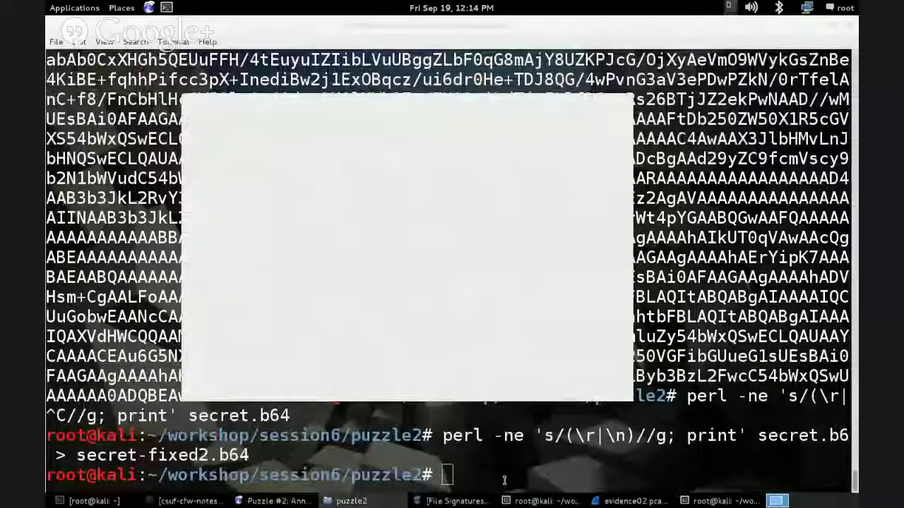
type("ls -l")
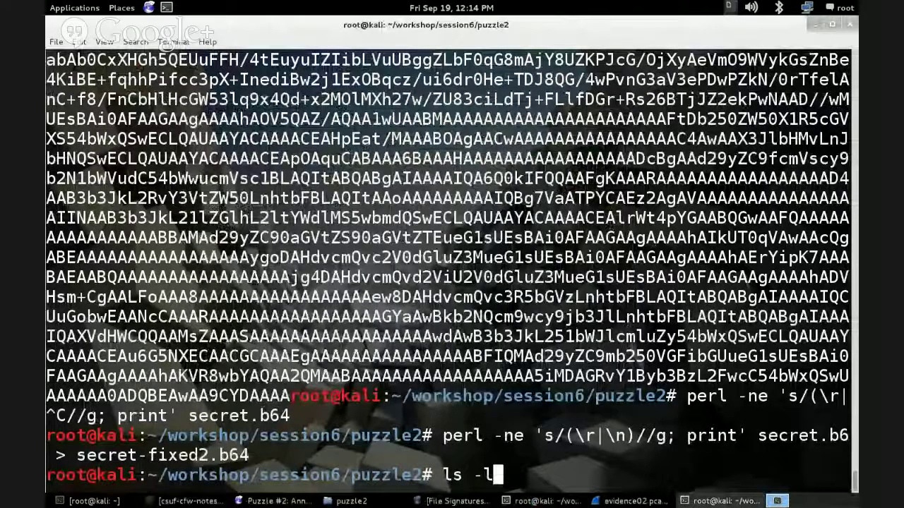
key("Return")
type("md5sum secret")
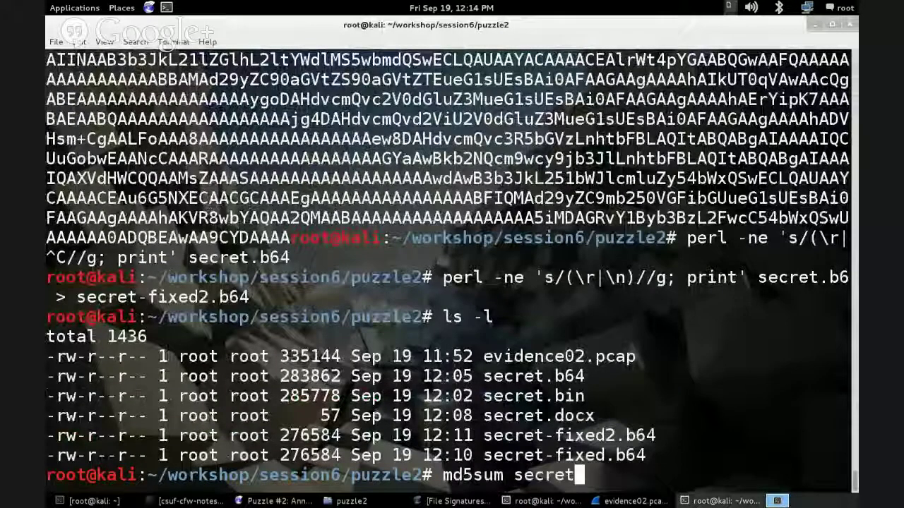
type("-fixed.b64")
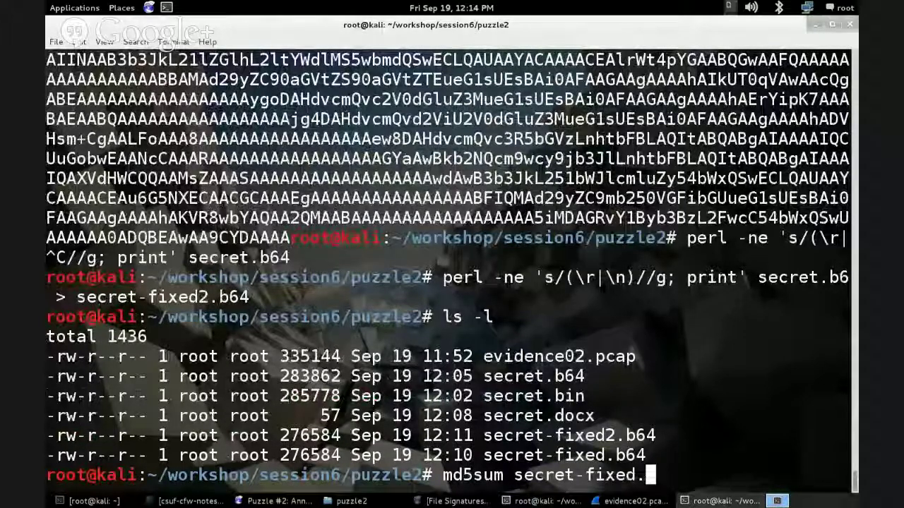
key("Return")
key("Up")
key("Left")
key("Left")
key("Left")
key("Left")
type("2")
key("Return")
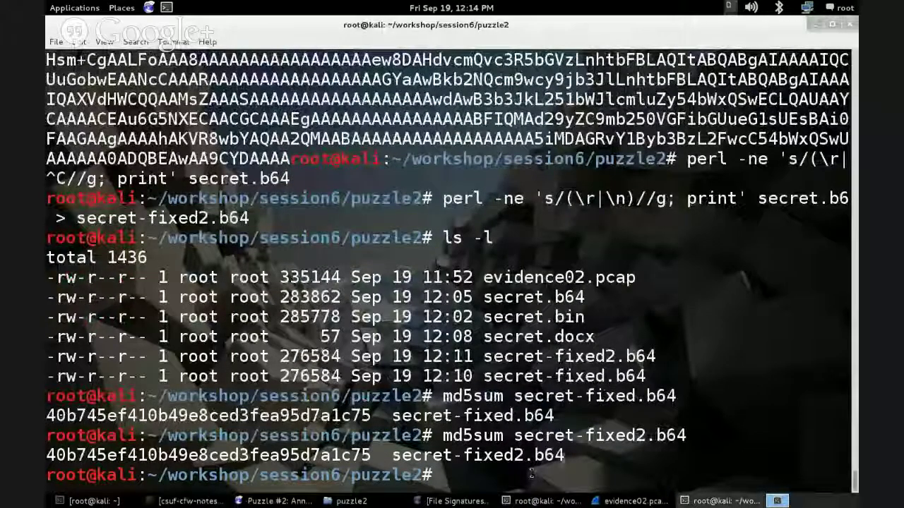
Compare the two hashes, both 40b745ef410b49e8ced3fea95d7a1c75, by highlighting them in the output
left_click_drag(566, 457, 320, 416)
left_click_drag(699, 395, 620, 396)
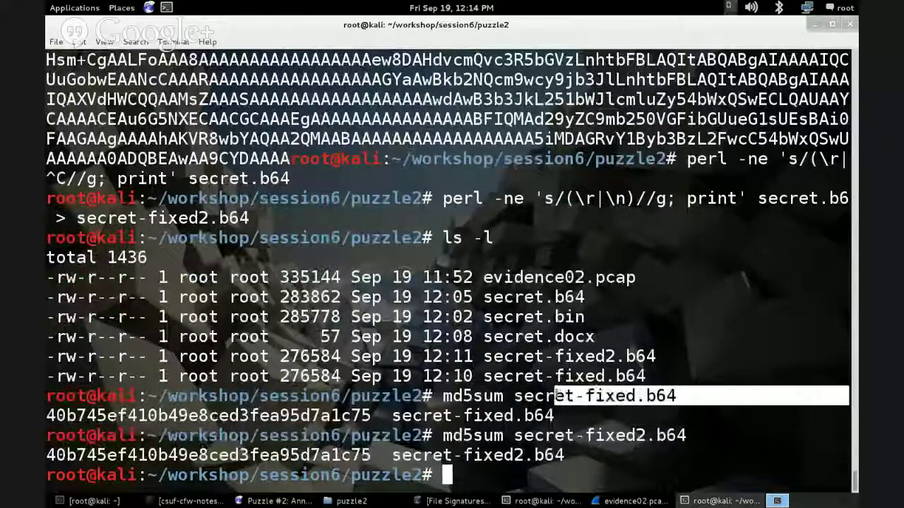
left_click(531, 421)
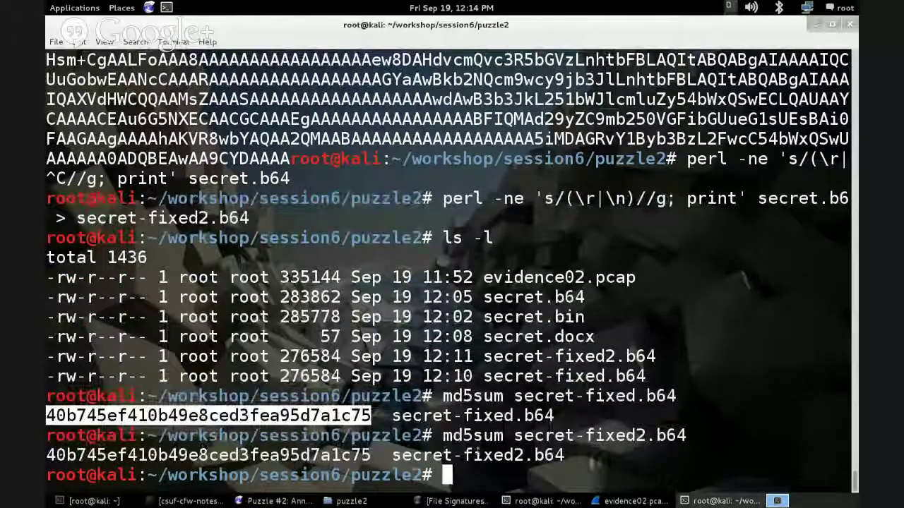
left_click_drag(581, 454, 45, 455)
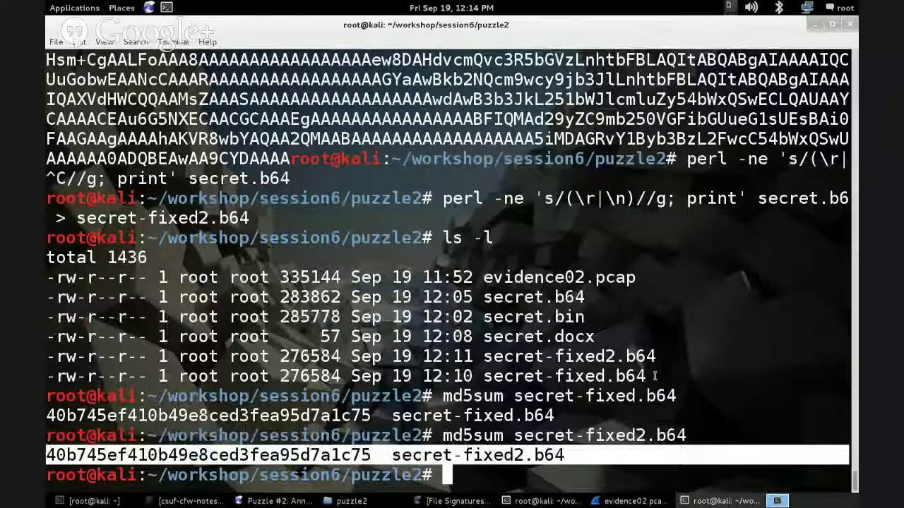
mouse_move(575, 198)
left_mouse_down()
mouse_move(640, 201)
mouse_move(565, 201)
left_mouse_up()
left_click(637, 207)
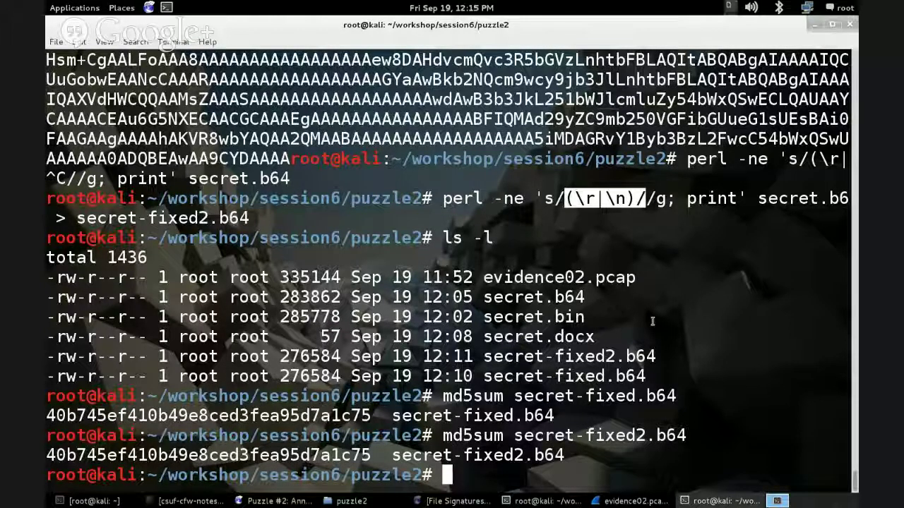
left_click(579, 213)
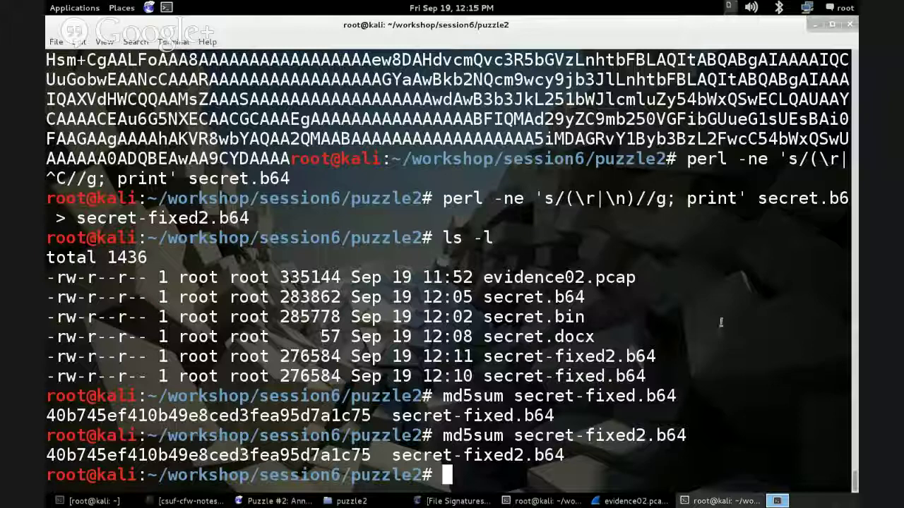
Clear the screen and confirm the working directory is /root/workshop/session6/puzzle2
type("clear")
key("Return")
type("pwd")
key("Return")
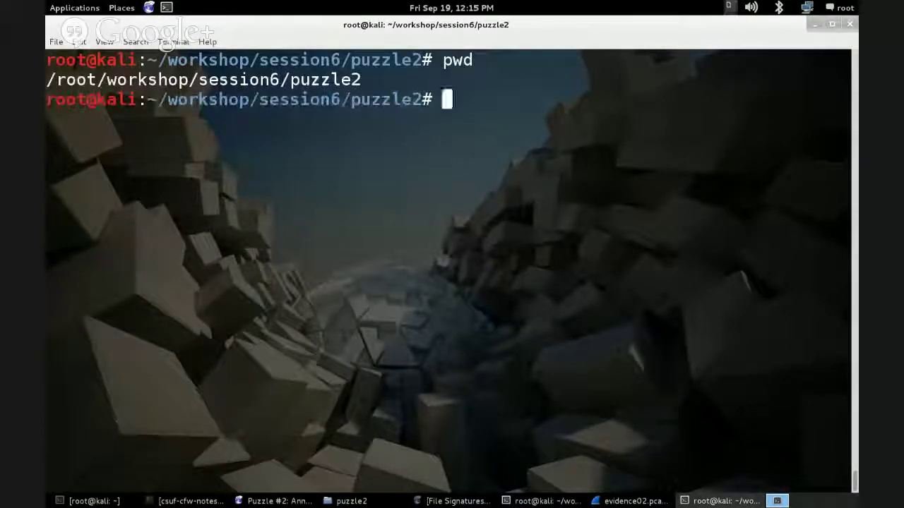
type("base64 ")
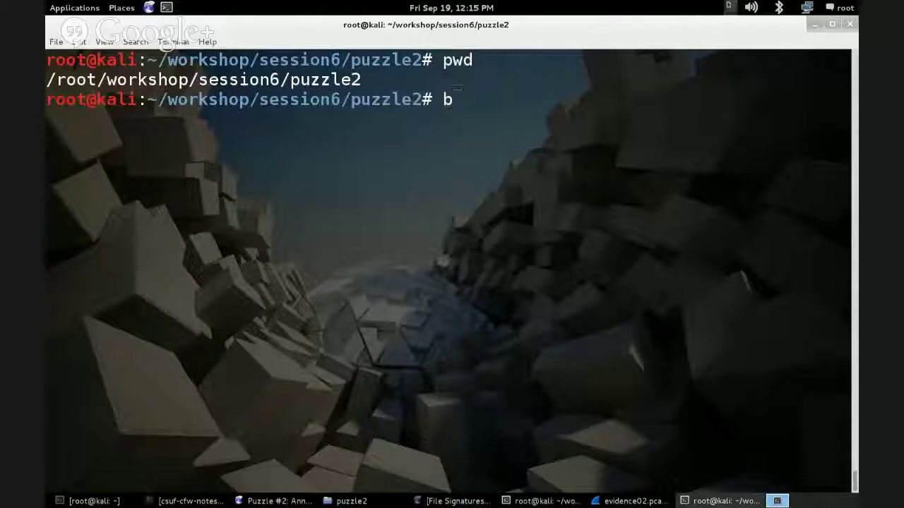
type("-d ")
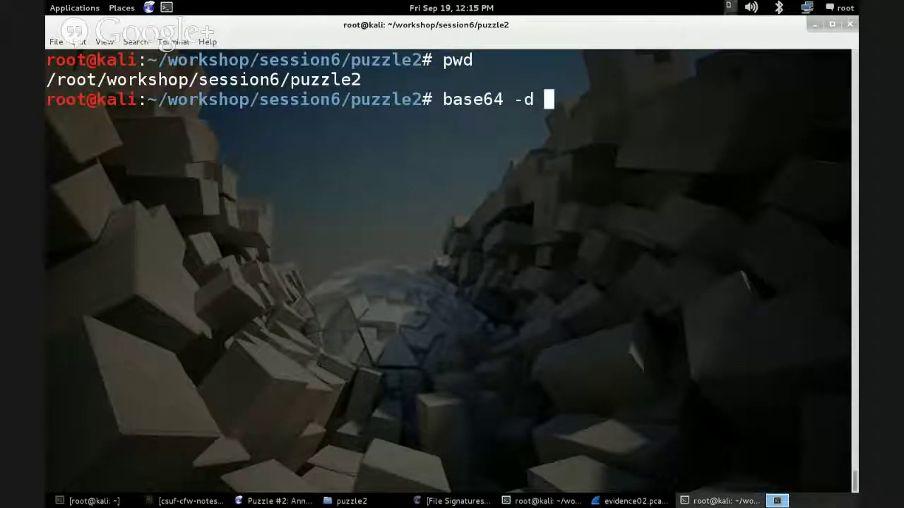
type("secret")
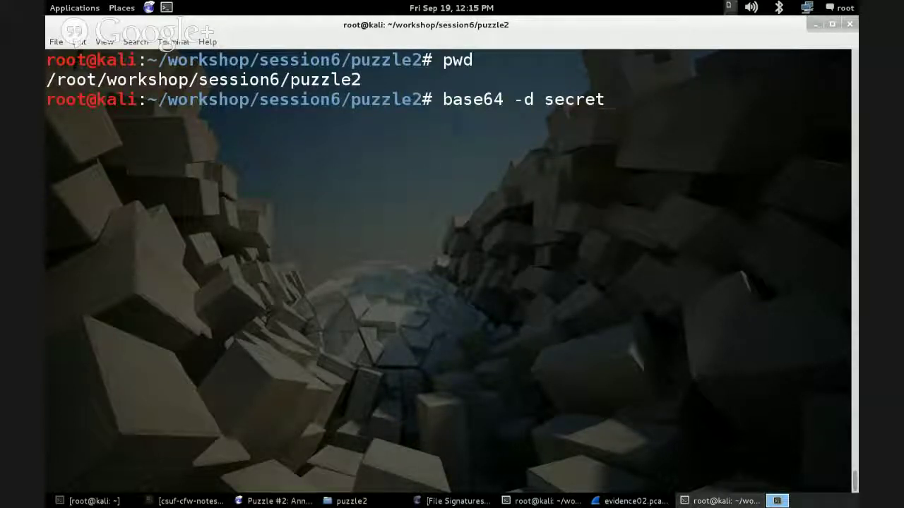
Cancel the unfinished command and list the folder's files with sizes
key("ctrl+c")
type("ls -l")
key("Return")
key("Up")
key("Up")
key("Up")
key("Up")
key("Down")
key("ctrl+u")
Decode secret-fixed.b64 with base64 -d into secret.docx
type("bse64 -d")
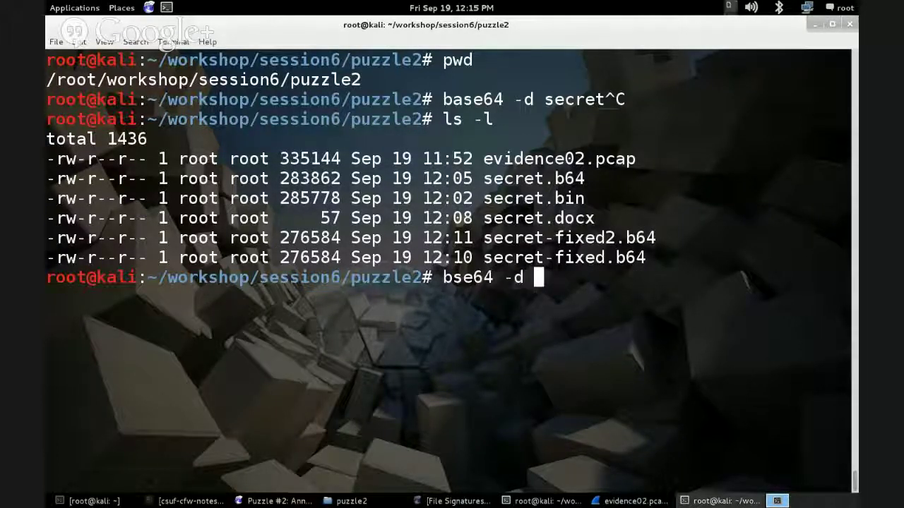
key("Left")
key("Left")
key("Left")
key("Left")
key("Left")
key("Left")
key("Left")
key("Left")
type("a")
key("End")
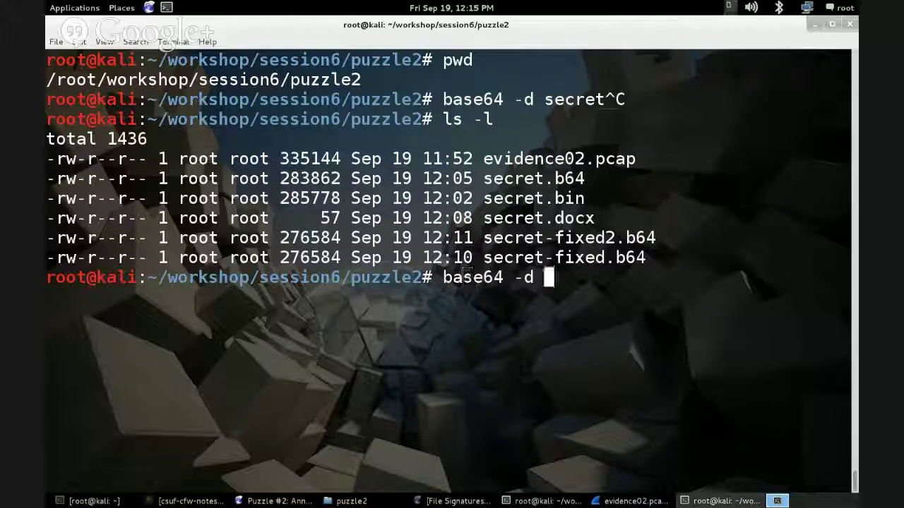
type("secret-")
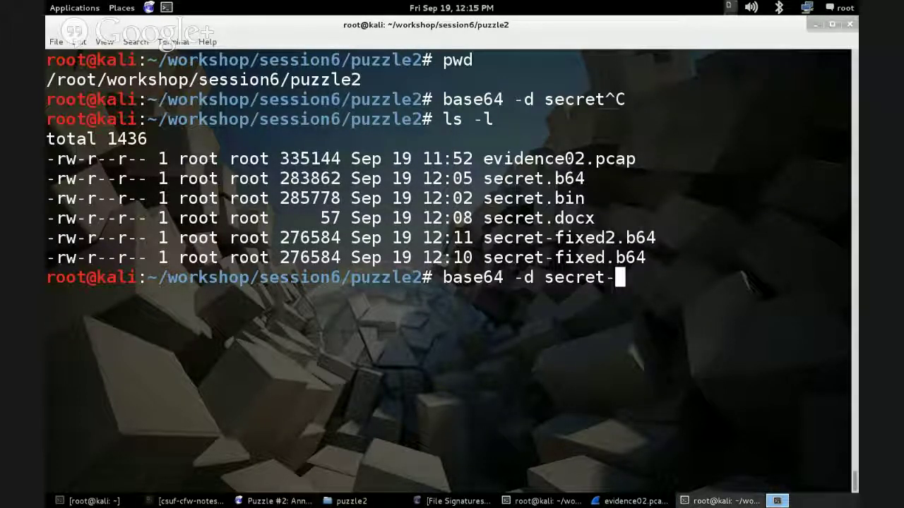
key("Tab")
type(".")
key("Tab")
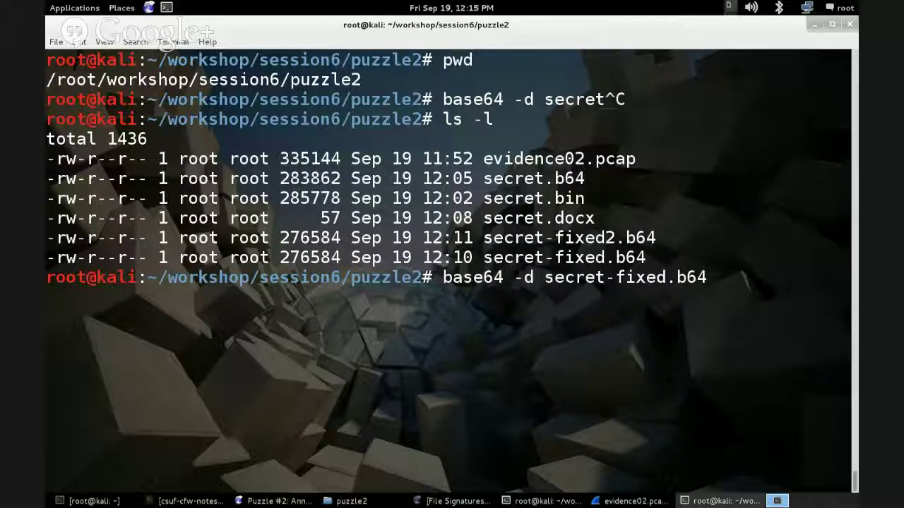
type("> secret.docx")
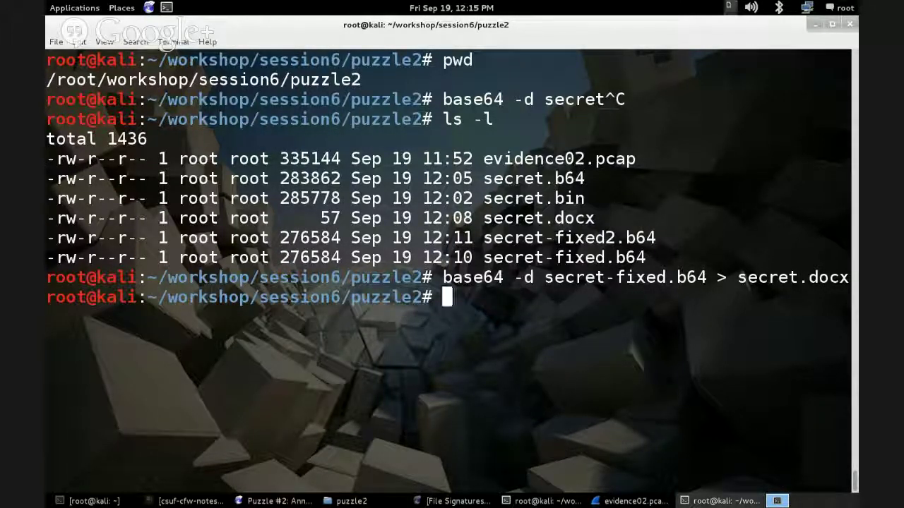
Rerun the decode of secret-fixed.b64 piped into less to view the bytes
key("Up")
key("Left")
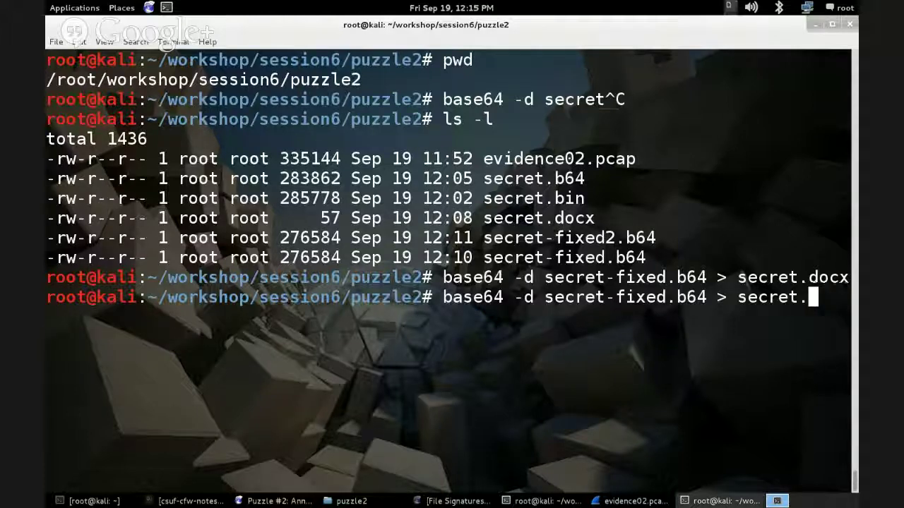
key("BackSpace")
key("BackSpace")
key("BackSpace")
key("BackSpace")
key("BackSpace")
key("BackSpace")
key("BackSpace")
key("BackSpace")
key("BackSpace")
type("| less")
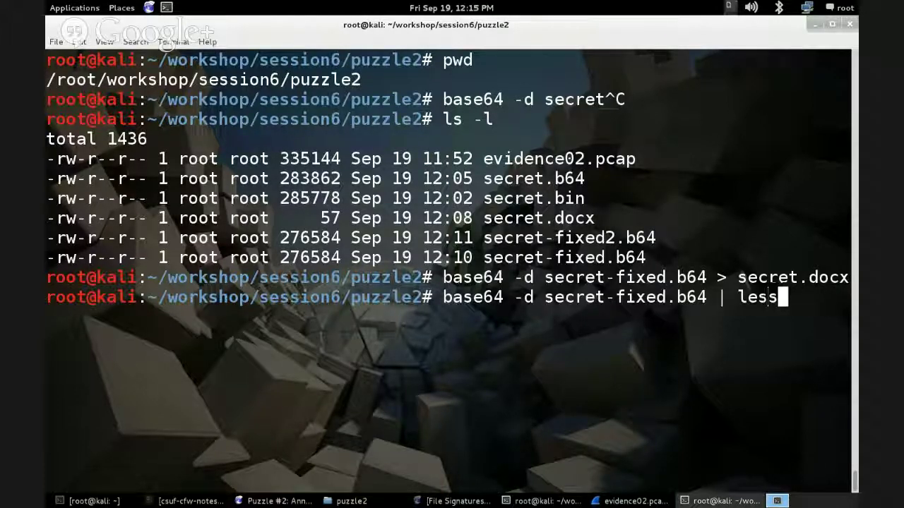
key("Return")
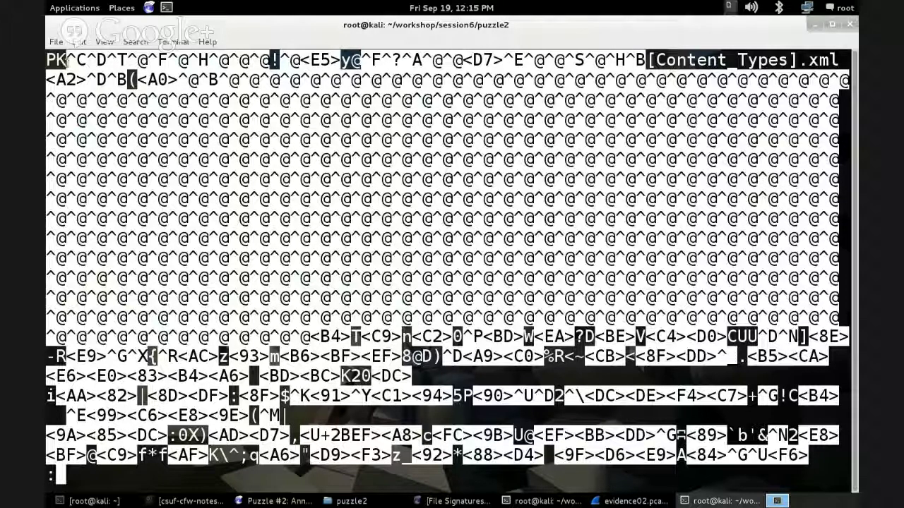
Select the PK signature, page through the decoded bytes in less, and quit
left_click_drag(65, 62, 47, 62)
double_click(55, 60)
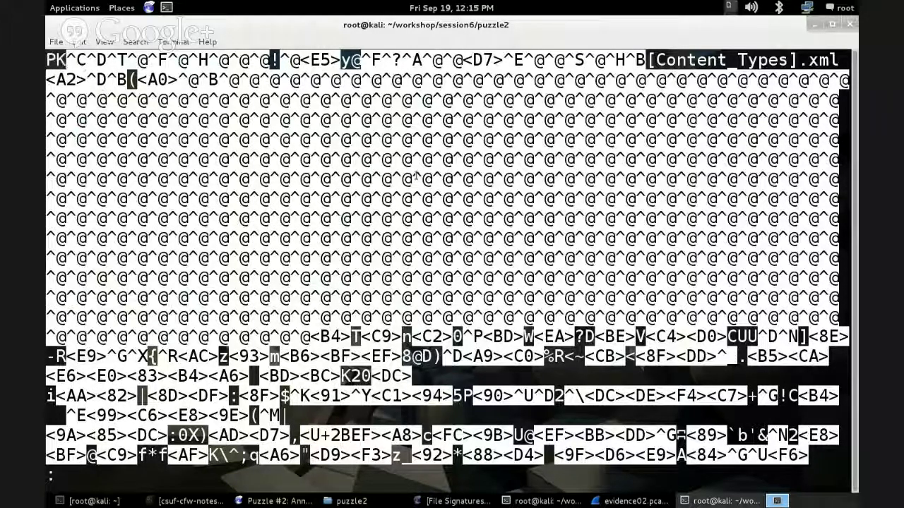
key("space")
key("space")
key("space")
key("space")
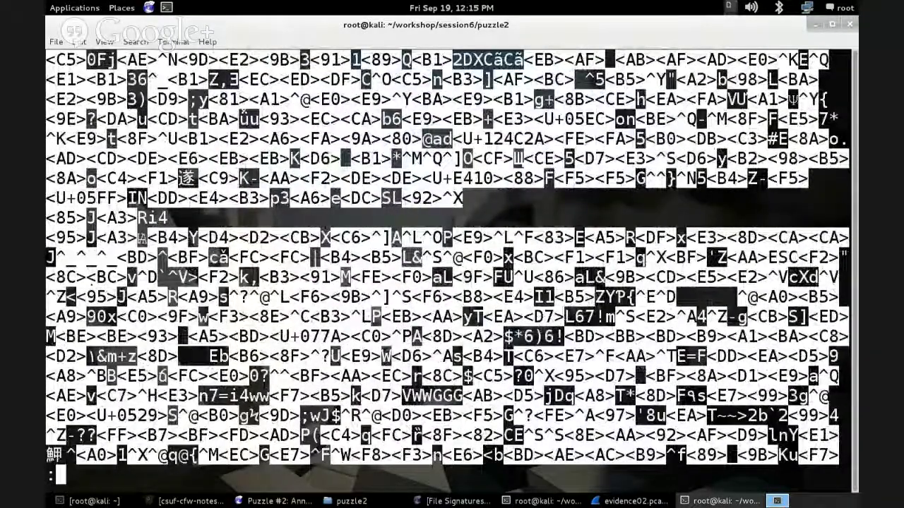
key("space")
key("space")
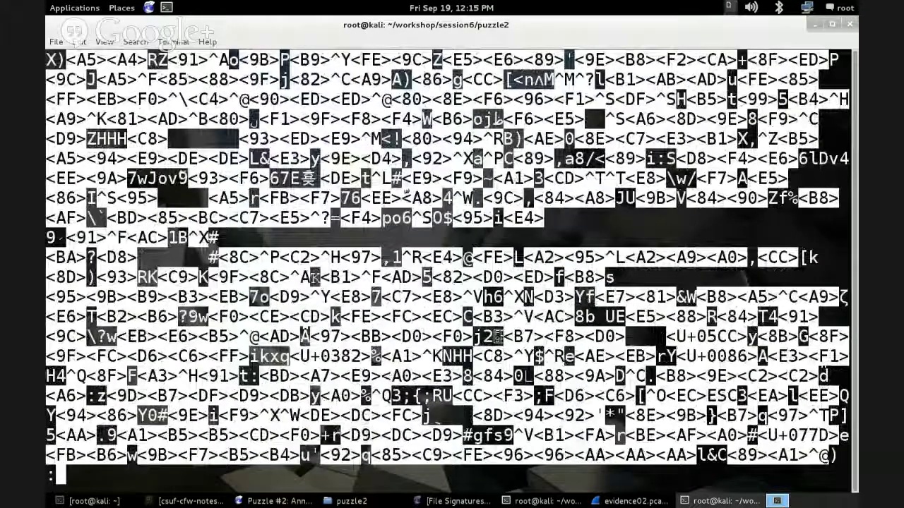
key("space")
key("q")
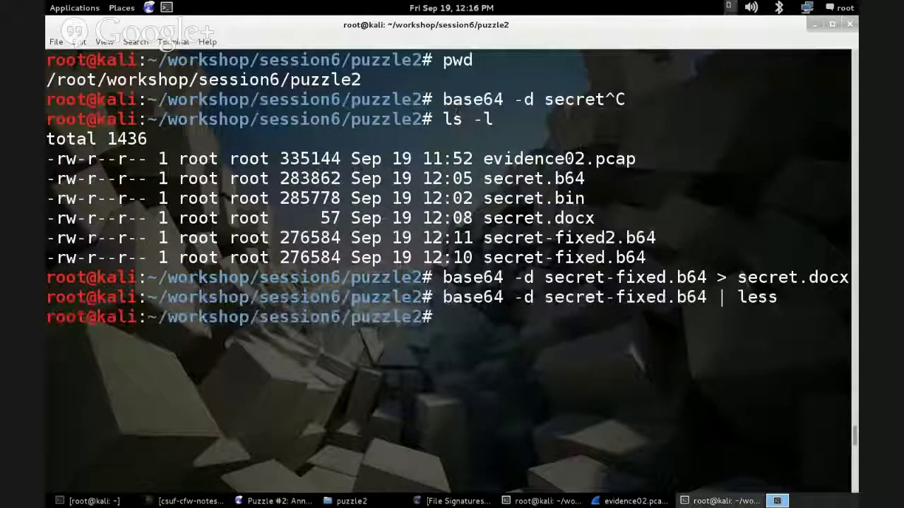
Check secret.docx in the puzzle2 folder and run md5sum secret.docx
left_click(351, 500)
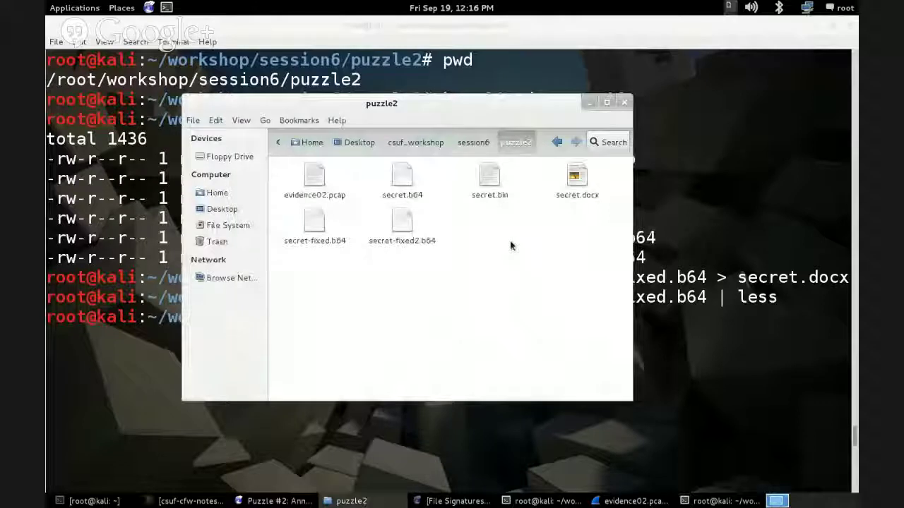
left_click(579, 173)
left_click(636, 368)
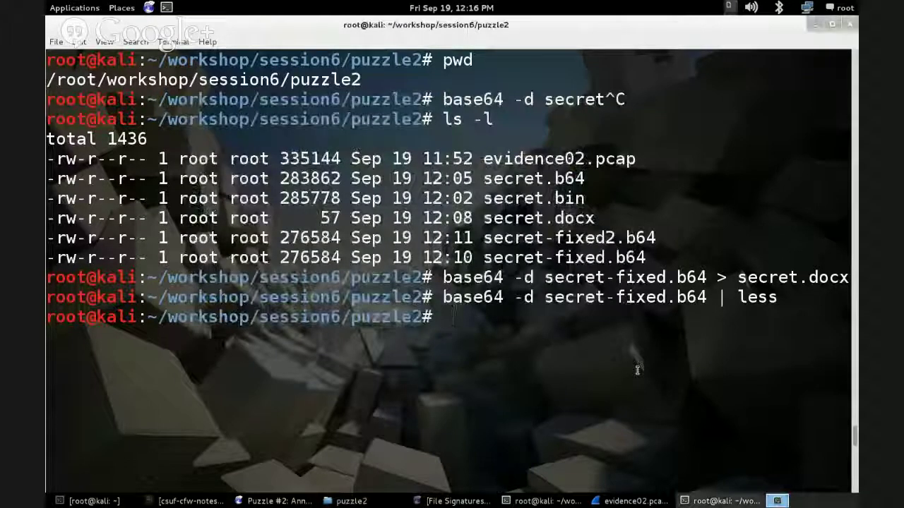
type("md5sum secret.dco")
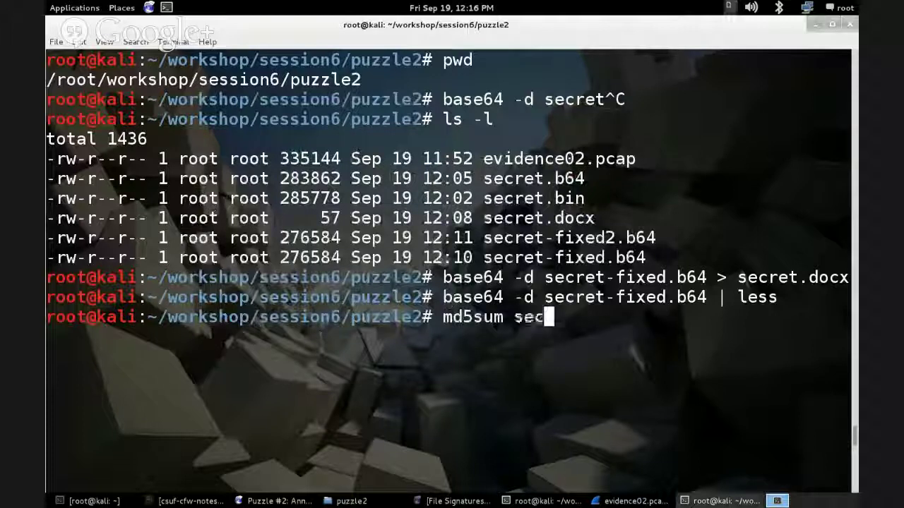
key("BackSpace")
key("BackSpace")
type("ocx")
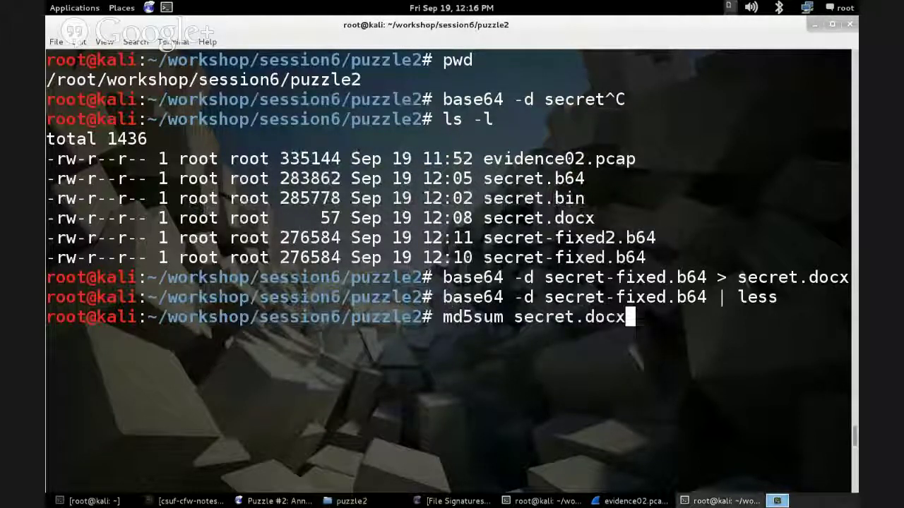
key("Return")
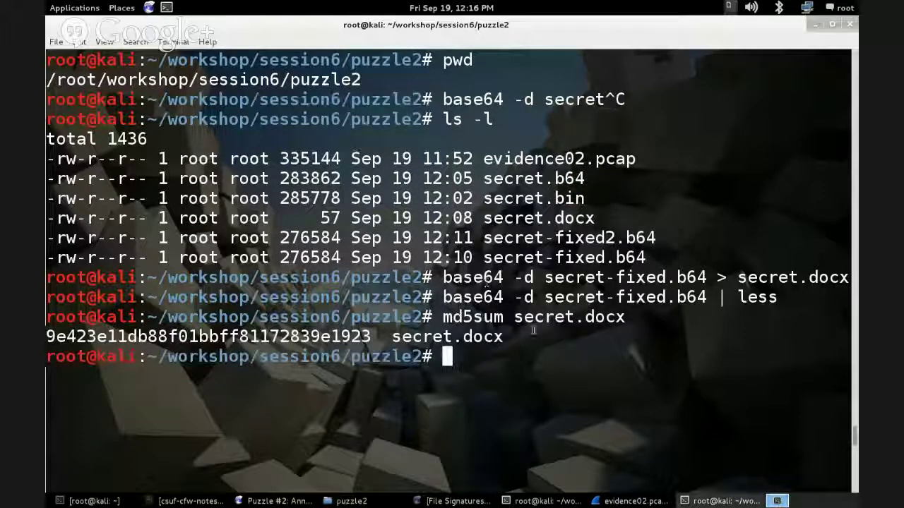
Highlight the full '9e423e11db88f01bbff81172839e1923 secret.docx' output line for copying
left_click_drag(517, 338, 168, 338)
left_click(486, 335)
left_click_drag(509, 338, 49, 339)
right_click(147, 343)
Paste the secret.docx md5sum line as the answer to question 6 and save the notes
left_click(194, 262)
left_click(185, 500)
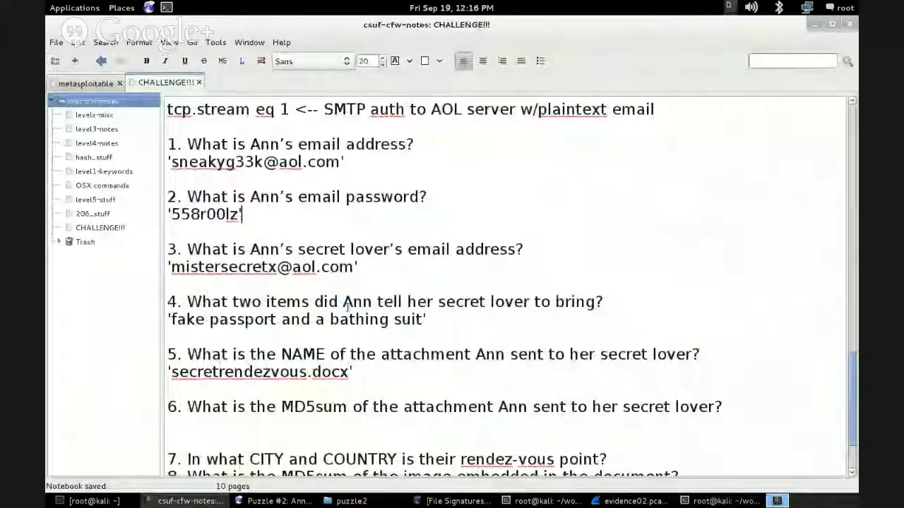
scroll(414, 384, "down", 1)
left_click(426, 374)
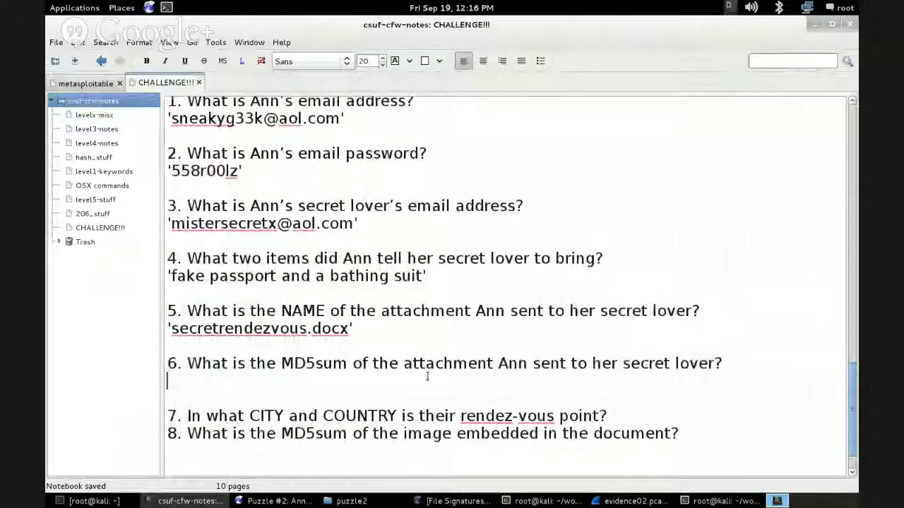
key("ctrl+v")
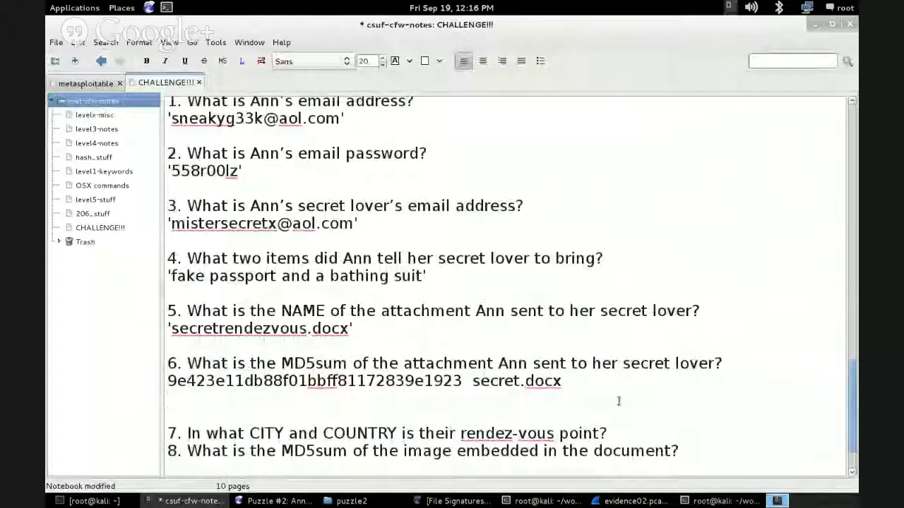
key("BackSpace")
key("ctrl+s")
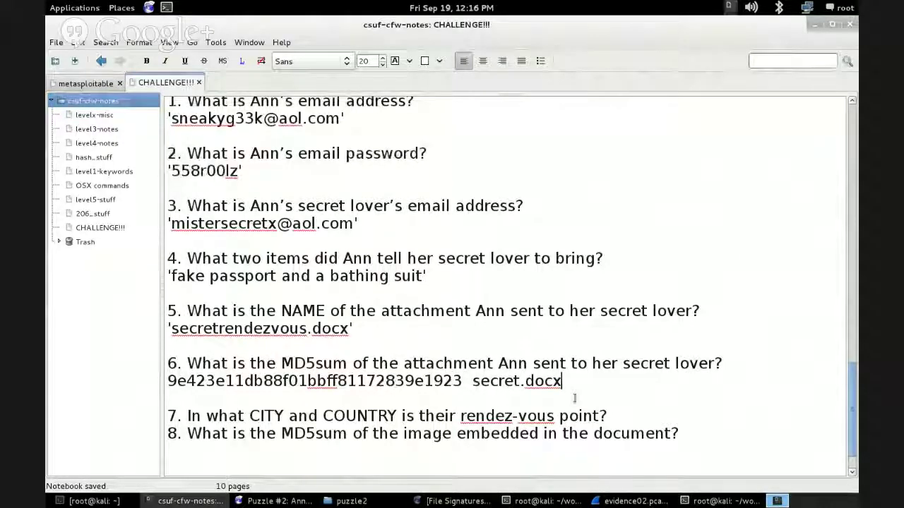
Add a blank answer line after question 7 and save the notes
scroll(574, 398, "down", 1)
left_click(627, 372)
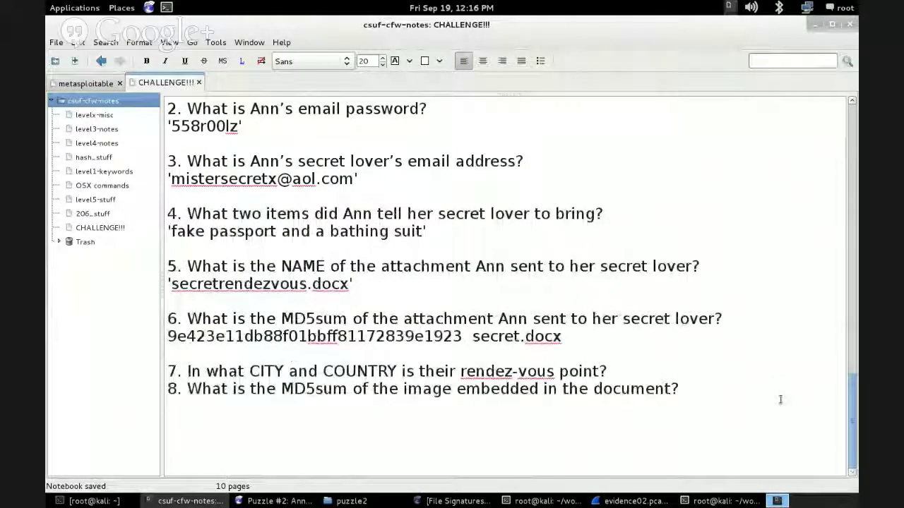
key("Return")
key("Return")
key("Up")
key("ctrl+s")
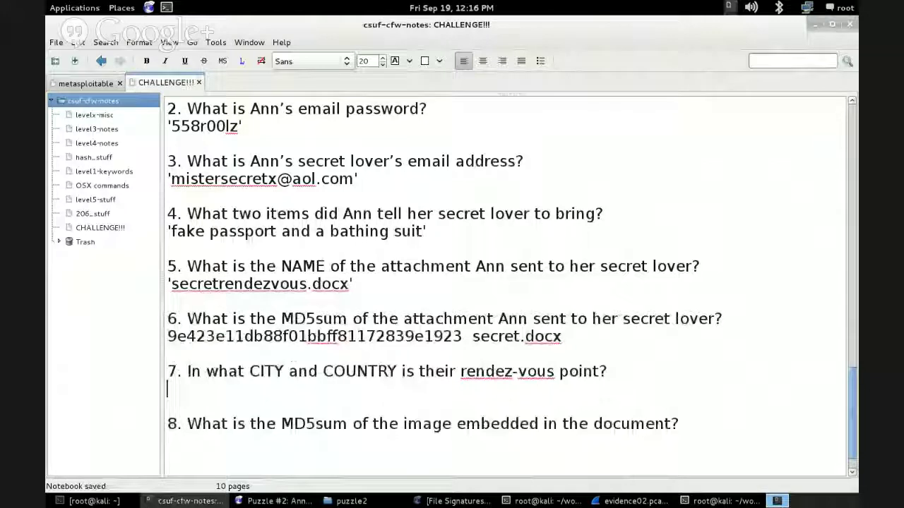
left_click(353, 501)
Open secret.docx in Writer maximized and zoom to 200% on the Playa del Carmen map
double_click(577, 175)
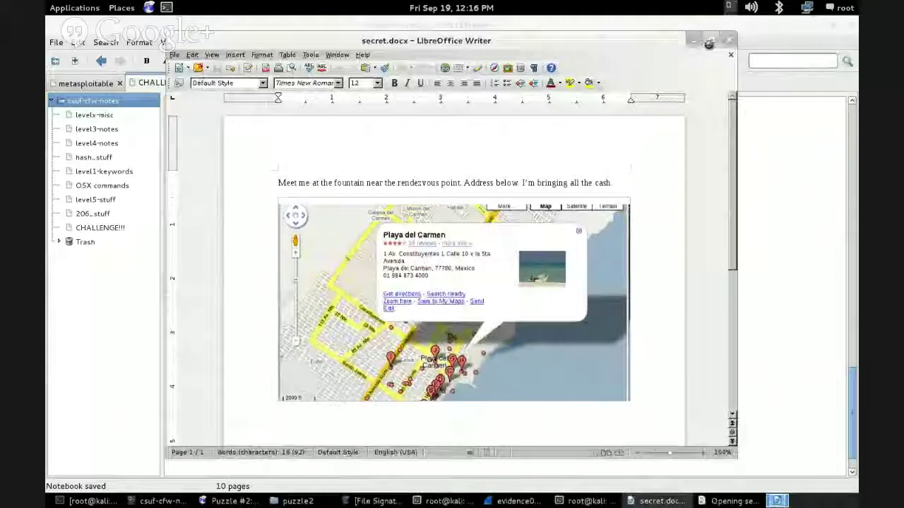
left_click(709, 42)
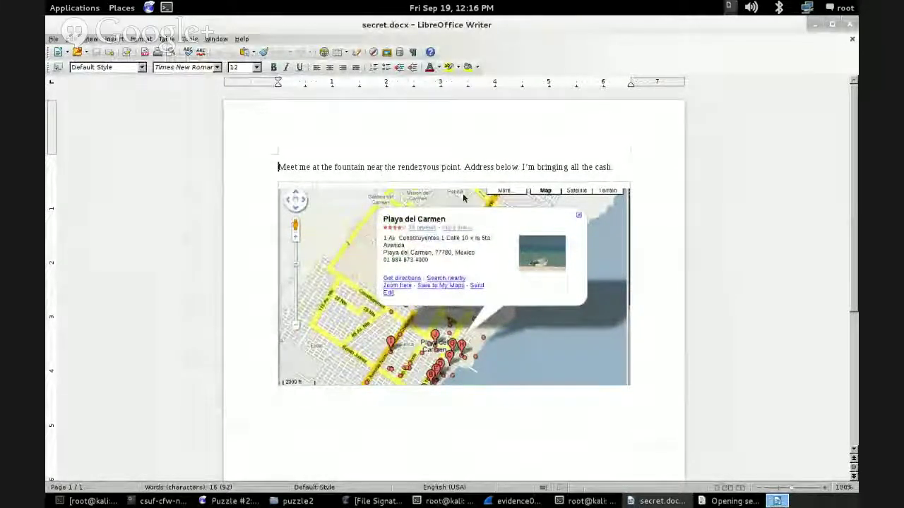
scroll(600, 289, "up", 3)
scroll(605, 289, "up", 3)
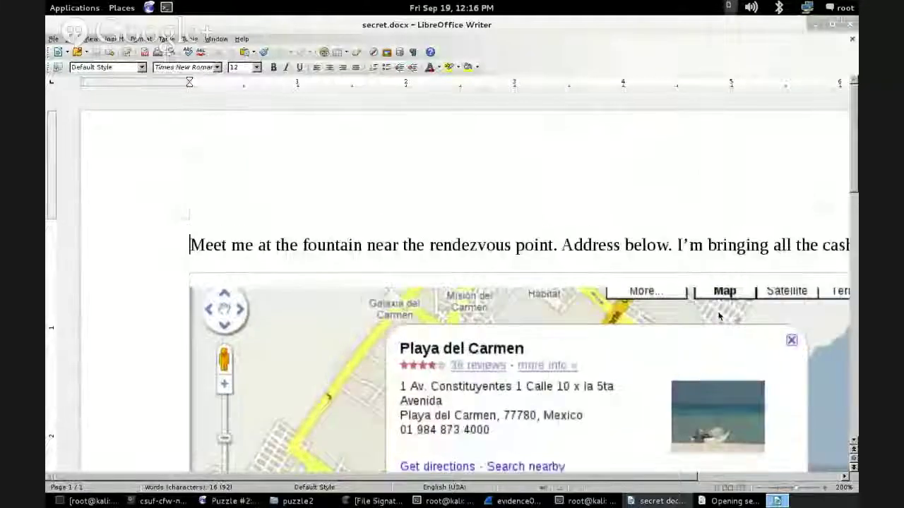
scroll(613, 480, "right", 2)
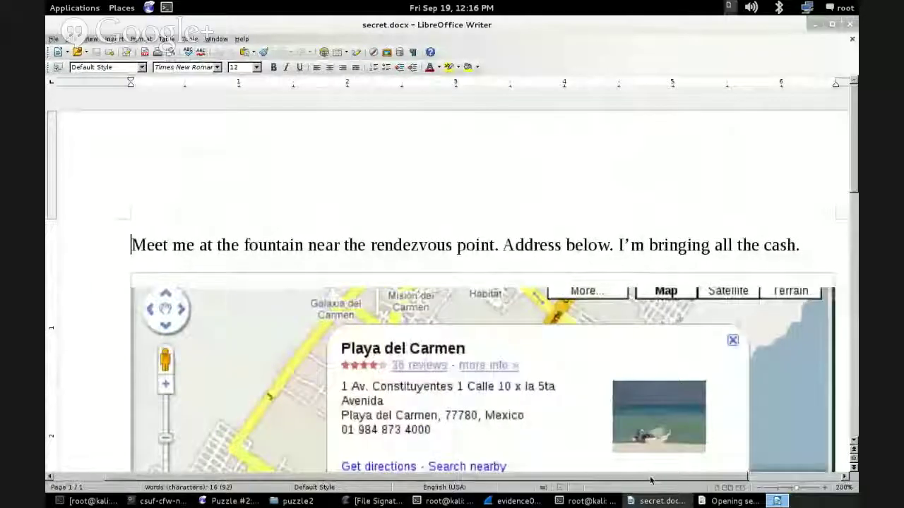
scroll(464, 343, "down", 3)
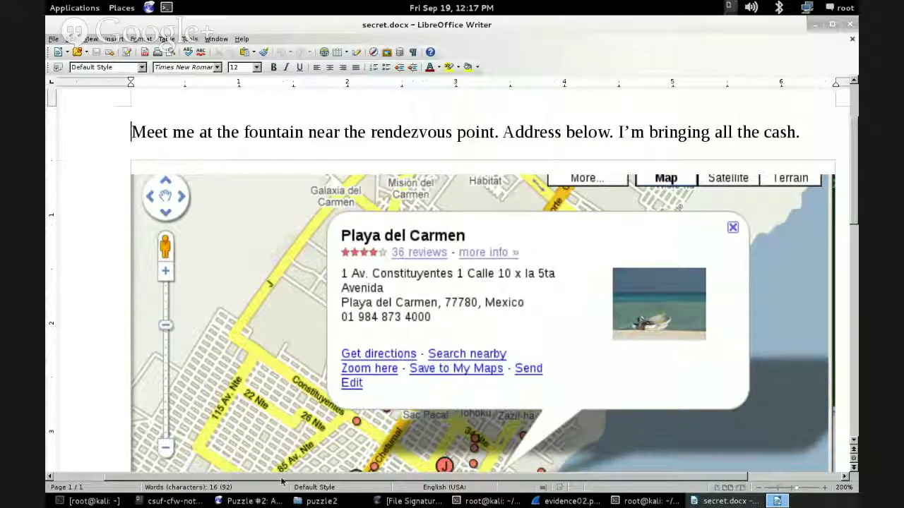
Type 'Playa de Carmen, Mexico' as the answer under question 7
left_click(194, 502)
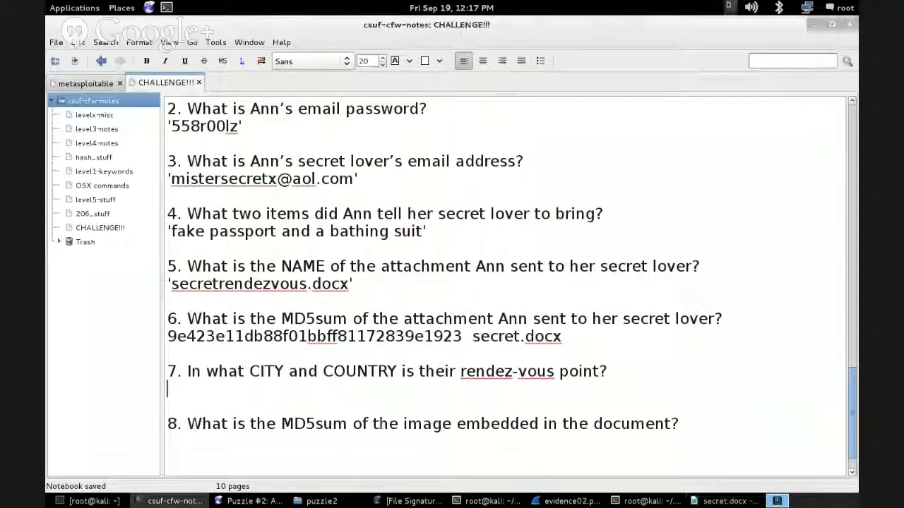
type("Playa D")
key("BackSpace")
type("de Carmen - Mexico")
key("BackSpace")
key("BackSpace")
key("BackSpace")
type(",")
left_click(367, 389)
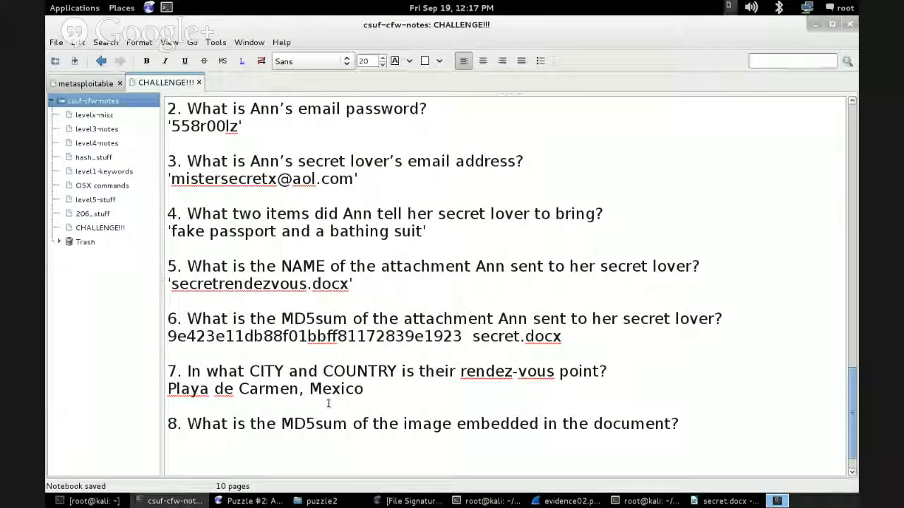
Add an empty answer line below question 8
left_click(704, 426)
key("Return")
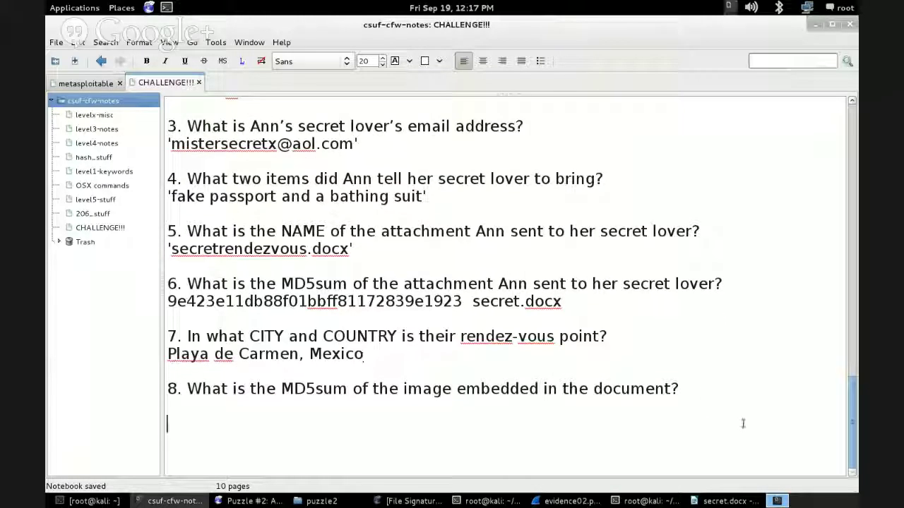
key("Down")
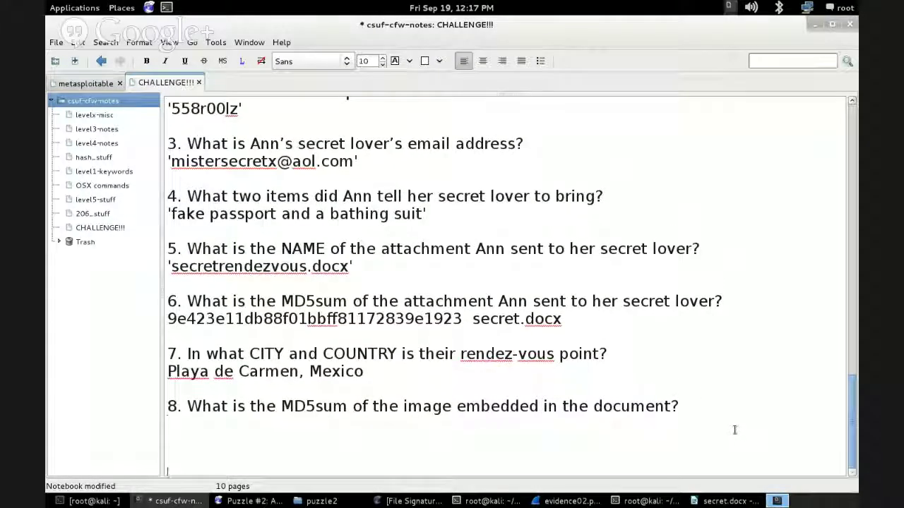
left_click(731, 500)
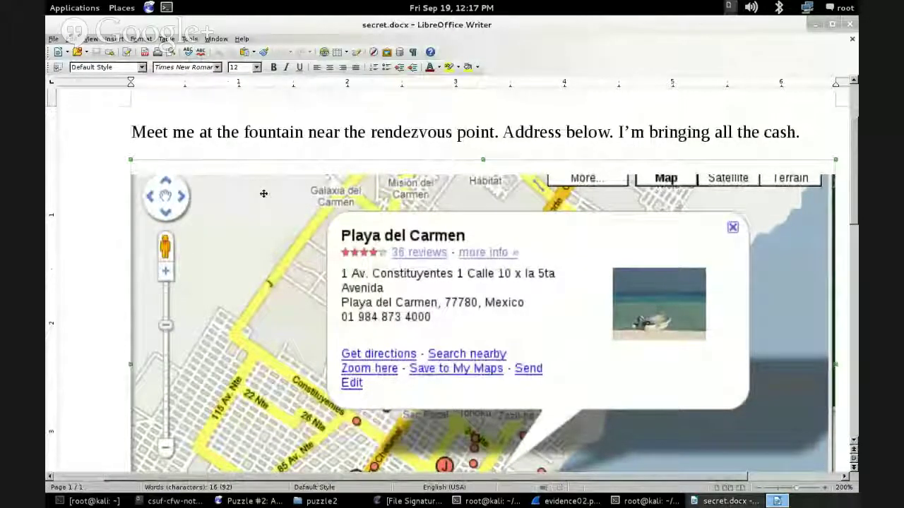
Save the map picture via Save Graphic as silly.png in workshop/session6/puzzle2
left_click(346, 206)
right_click(339, 188)
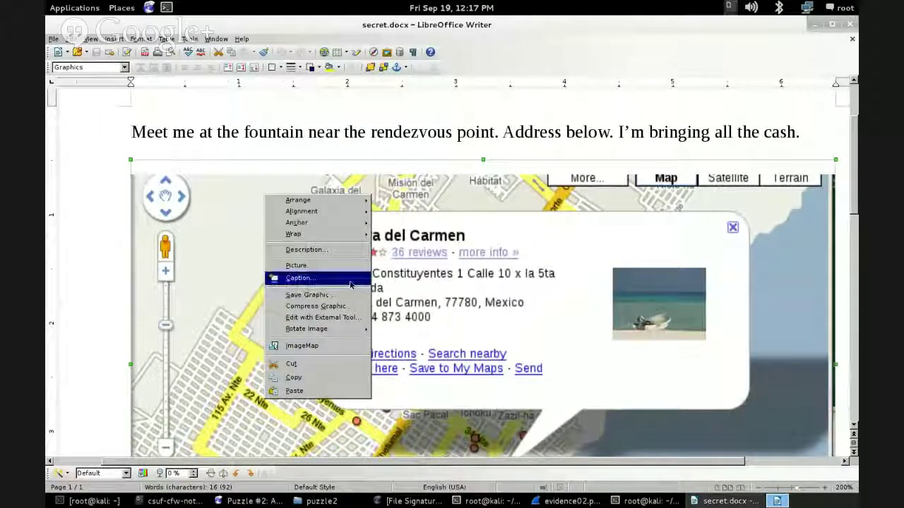
left_click(307, 294)
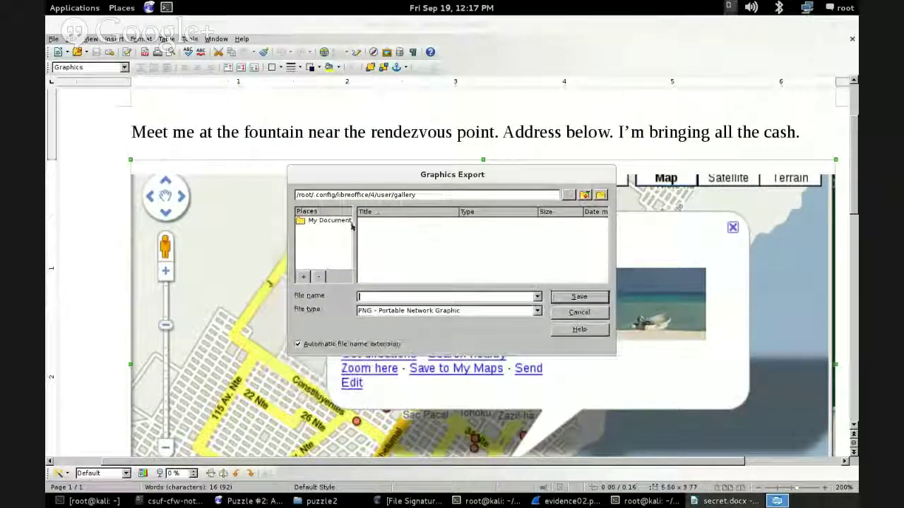
scroll(440, 248, "down", 3)
double_click(403, 269)
left_click(406, 280)
double_click(407, 280)
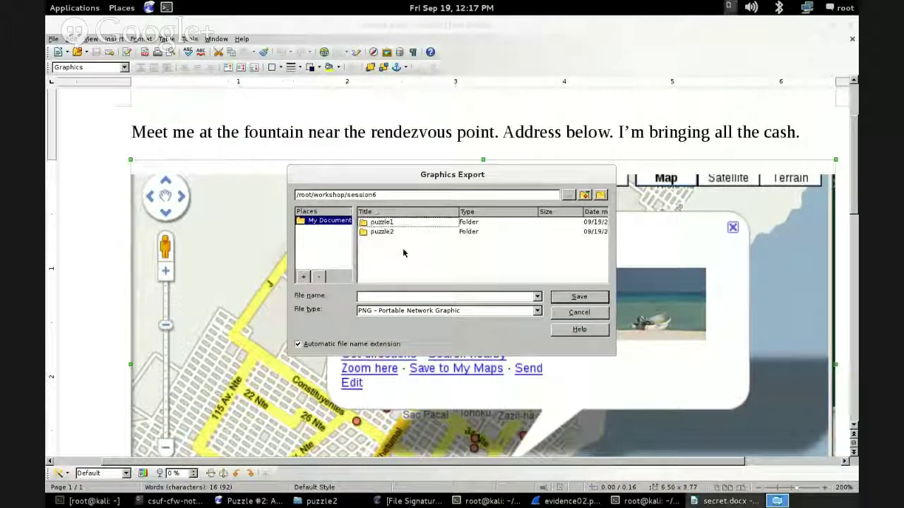
double_click(402, 232)
type("silly.png")
left_click(576, 297)
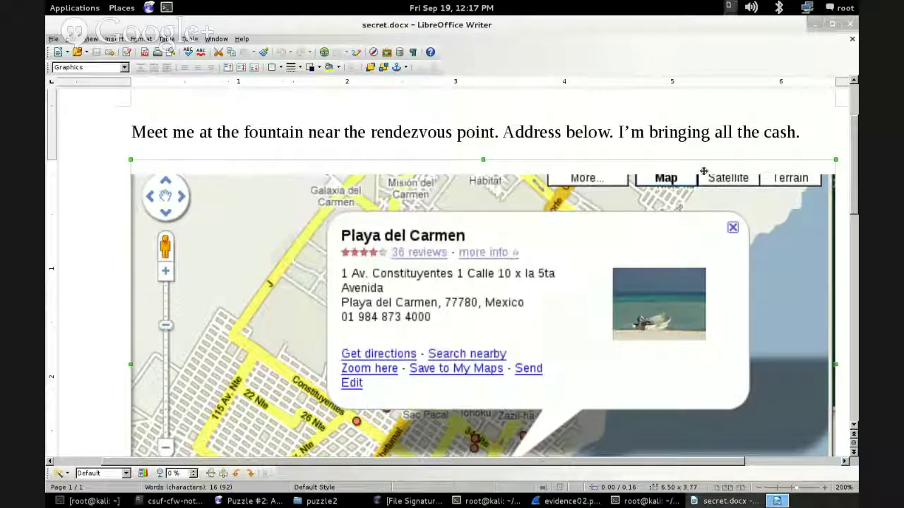
Delete the trailing empty lines so one answer line remains under question 8
left_click(177, 501)
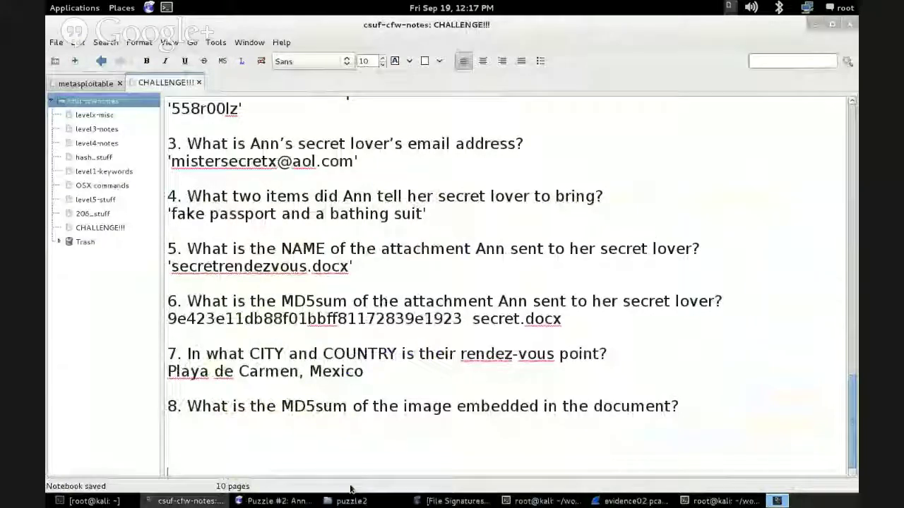
key("BackSpace")
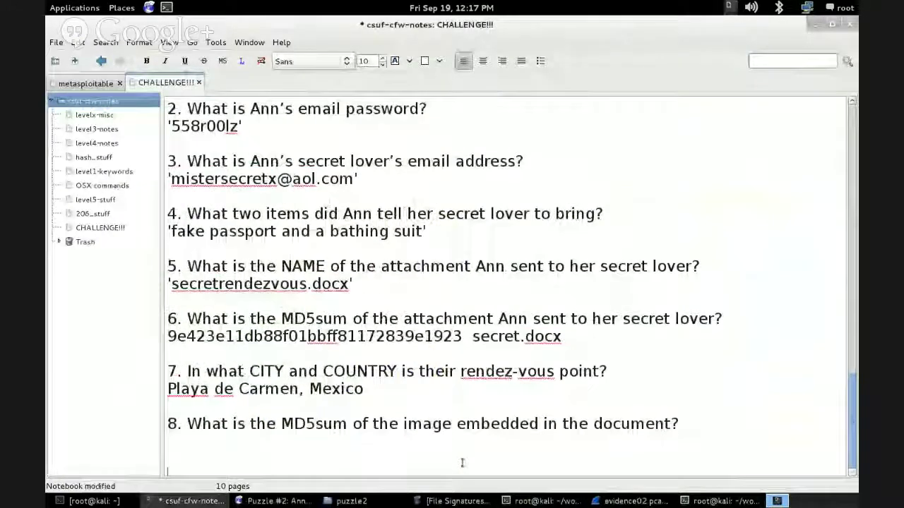
key("BackSpace")
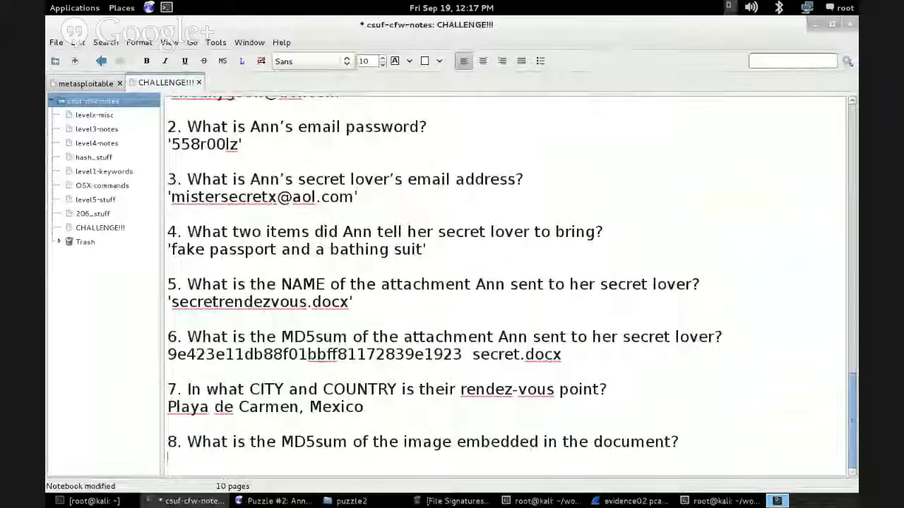
key("ctrl+plus")
key("ctrl+plus")
key("ctrl+plus")
key("ctrl+plus")
key("ctrl+plus")
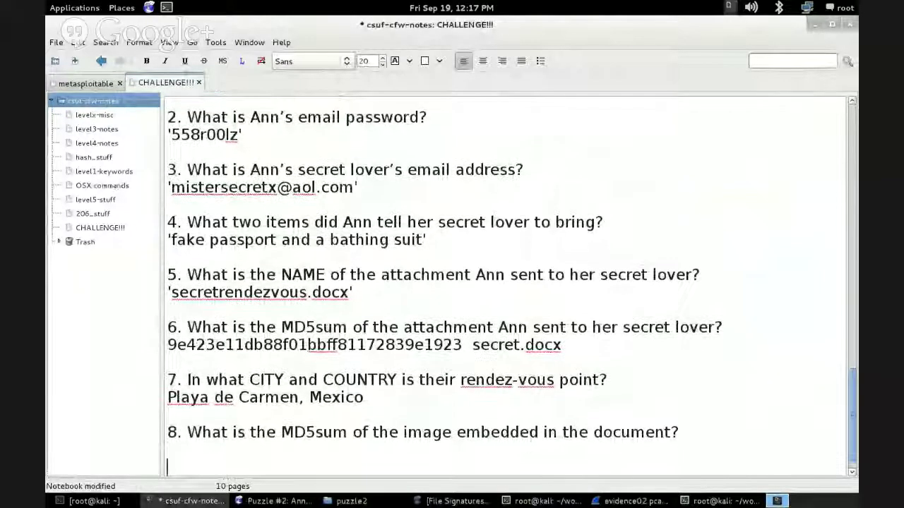
key("BackSpace")
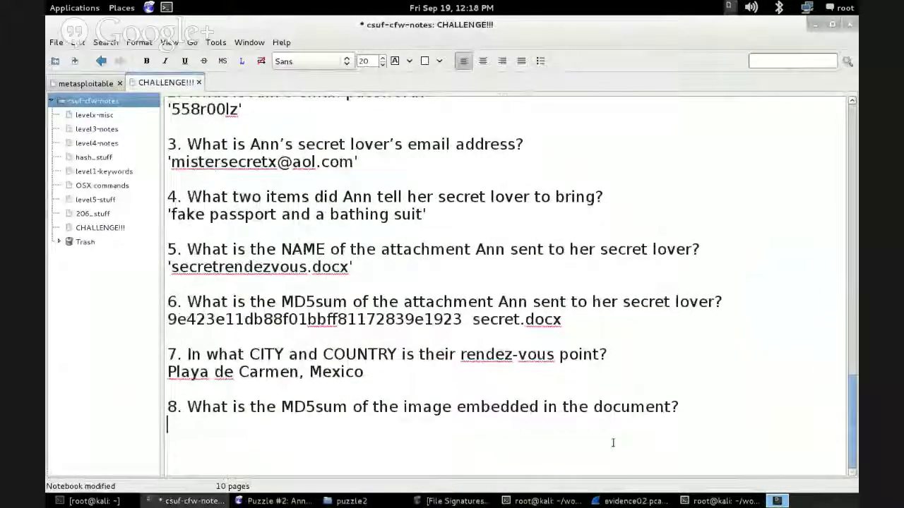
left_click(358, 497)
left_click(585, 304)
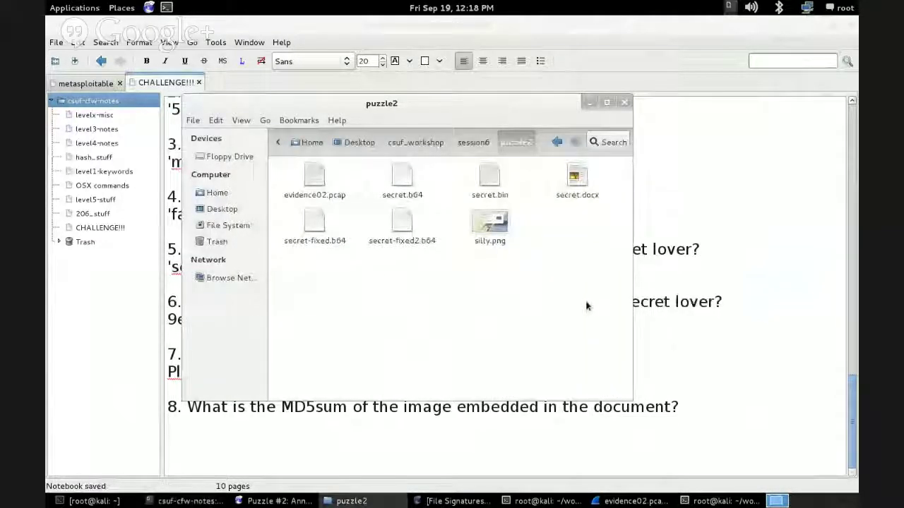
Open secret.docx with Bless Hex Editor via Open With Other Application
left_click(579, 175)
right_click(579, 175)
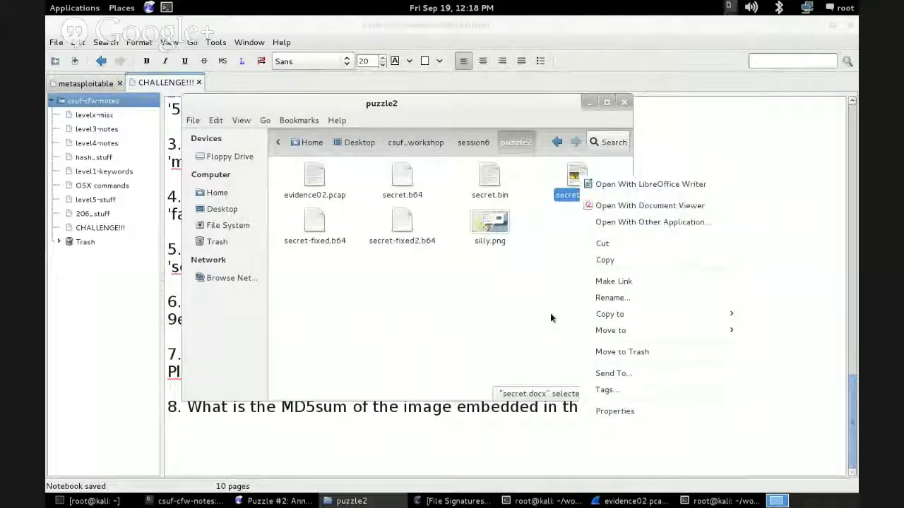
left_click(649, 221)
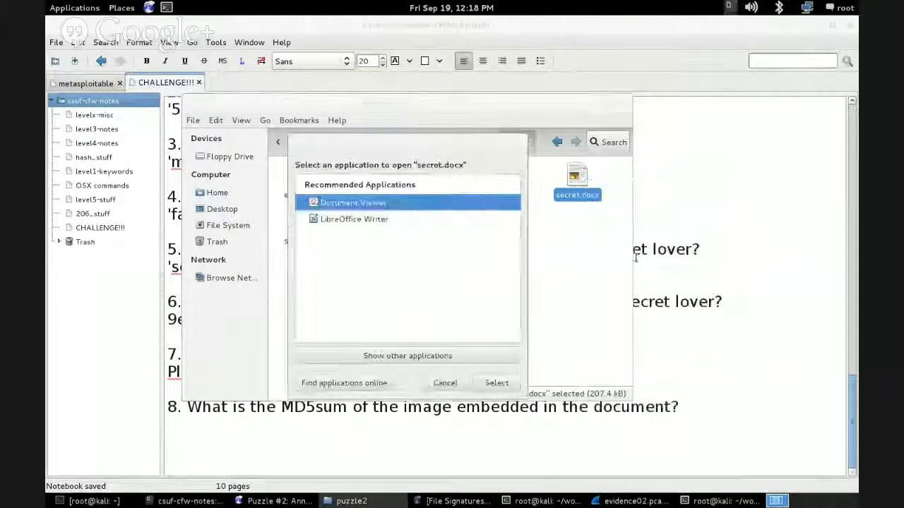
left_click(437, 355)
key("Down")
key("Down")
key("Down")
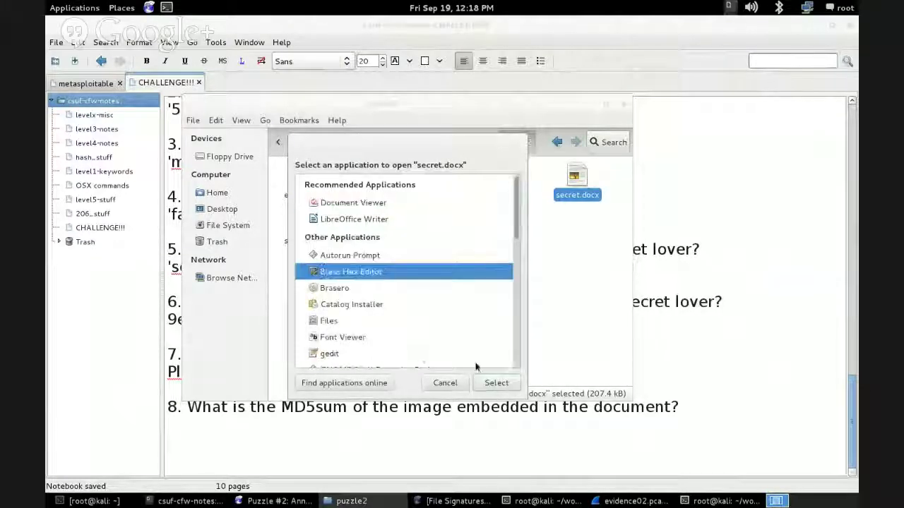
left_click(508, 384)
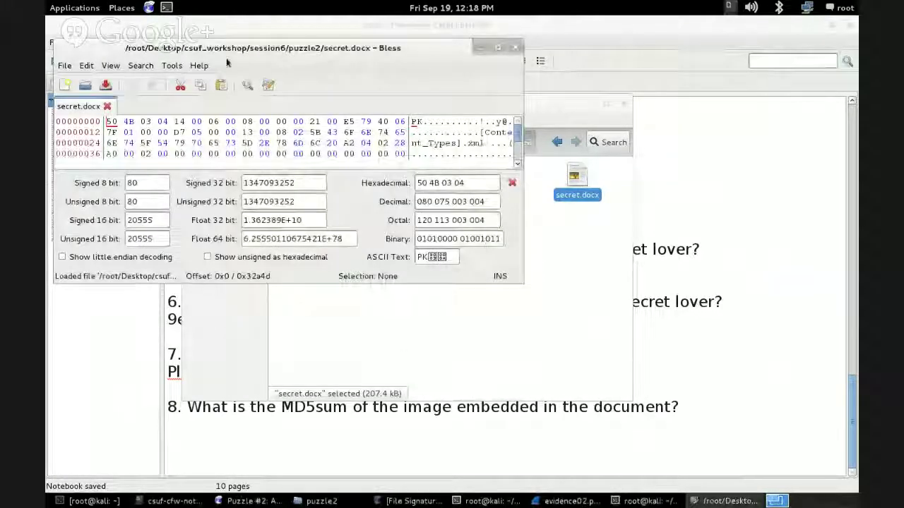
Maximize Bless and select the leading PK signature bytes 50 4B 03 04 of secret.docx
double_click(228, 48)
left_click_drag(101, 100, 157, 99)
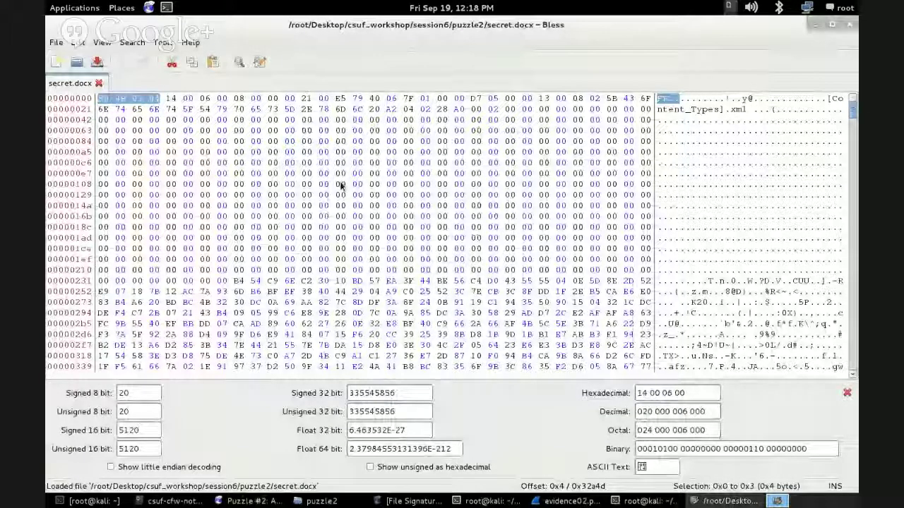
left_click(664, 101)
left_click_drag(664, 104, 658, 104)
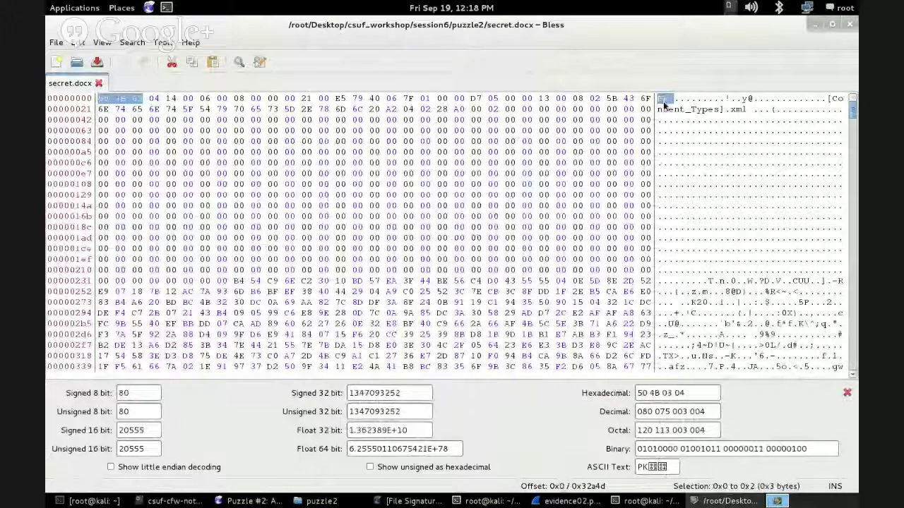
left_click(664, 105)
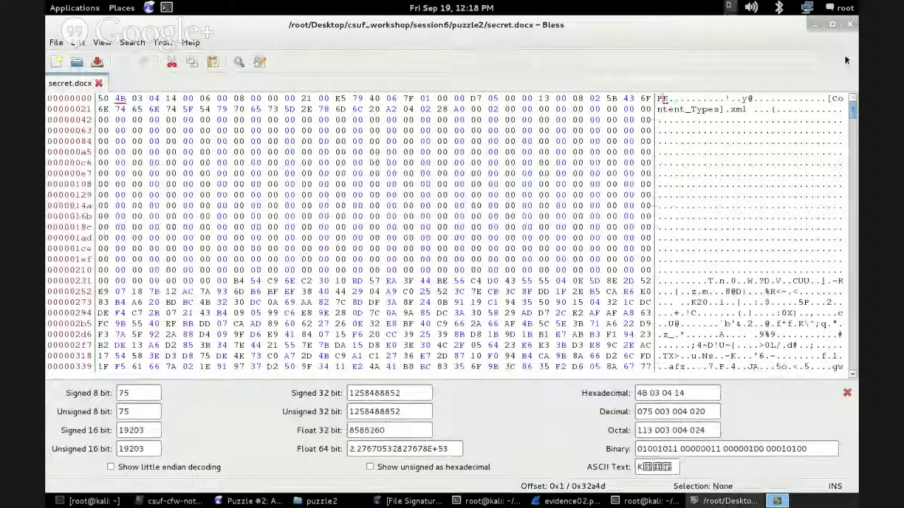
Jump to the end of the file to read entries like word/media/image1.png, then close Bless
left_click_drag(852, 109, 747, 100)
left_click(760, 161)
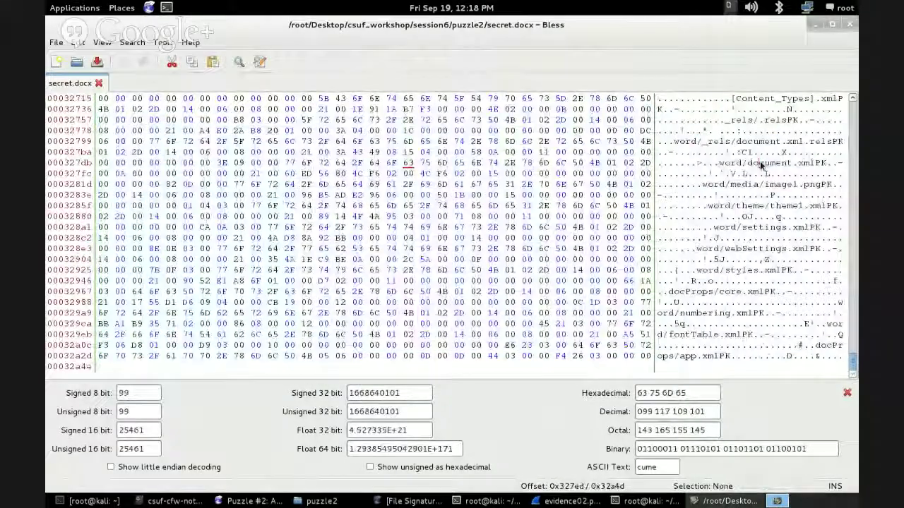
left_click(850, 25)
Duplicate secret.docx in the puzzle2 folder by copying and pasting it
right_click(575, 178)
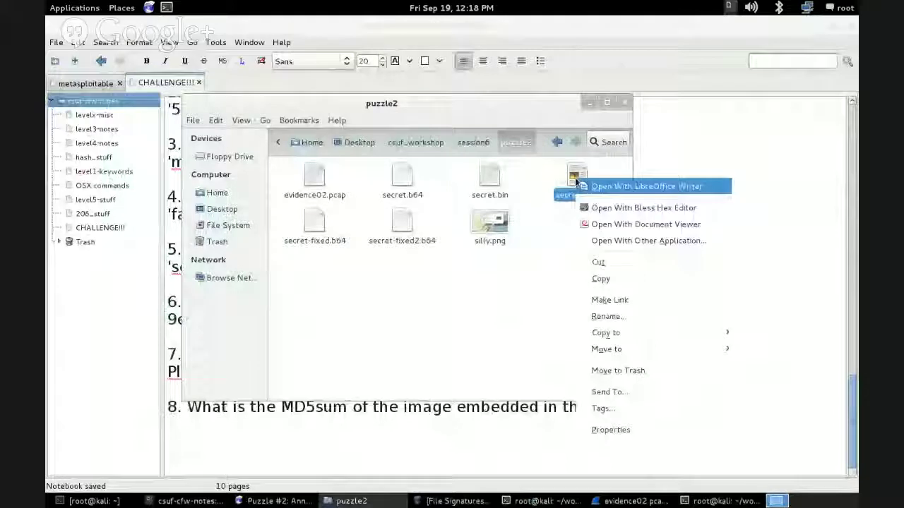
left_click(524, 319)
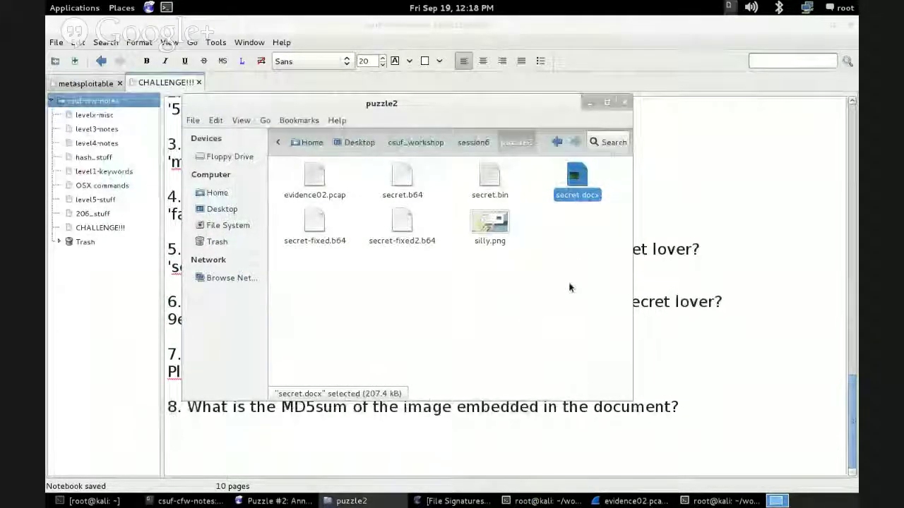
right_click(580, 179)
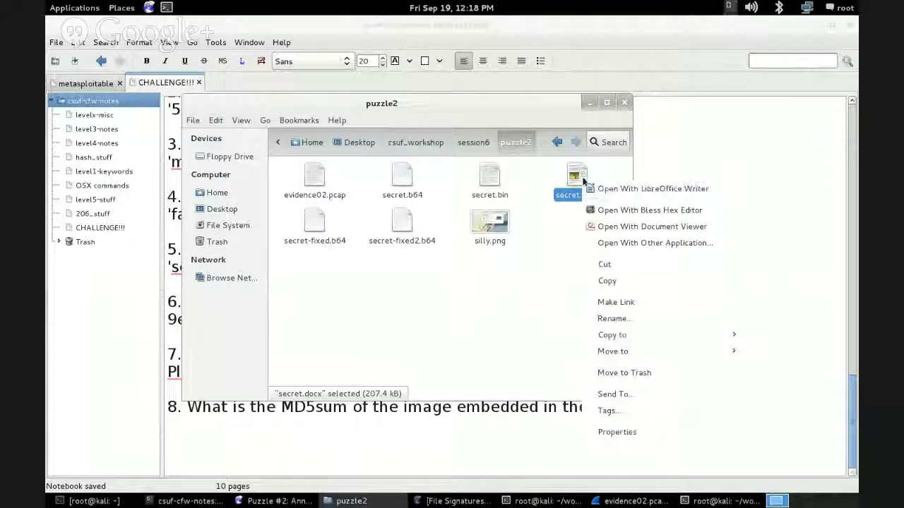
left_click(561, 223)
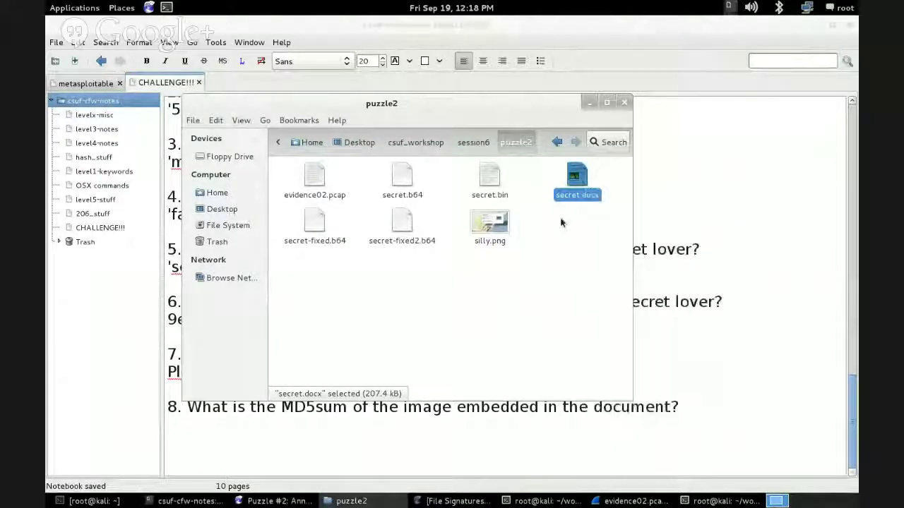
key("F2")
key("Escape")
key("ctrl+c")
key("ctrl+v")
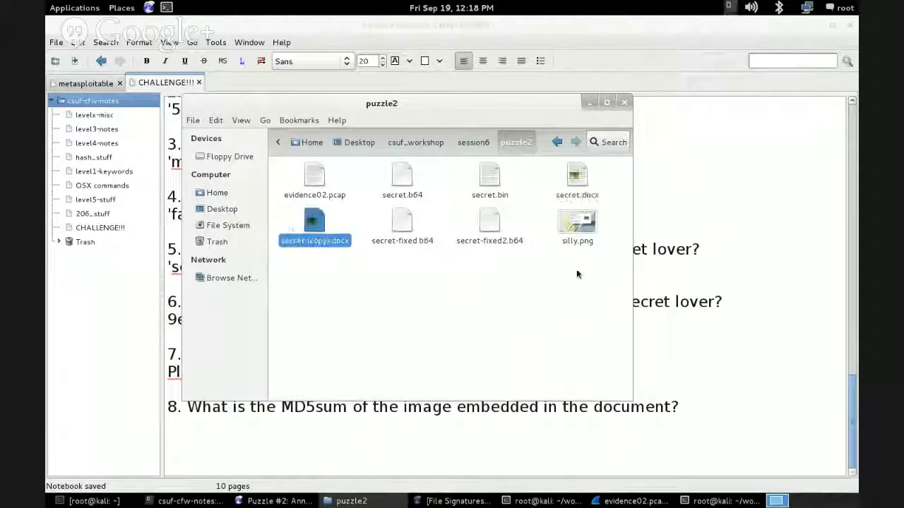
Rename the duplicate to secret.zip by replacing its docx extension with zip
key("F2")
key("BackSpace")
key("BackSpace")
key("BackSpace")
key("BackSpace")
key("BackSpace")
key("BackSpace")
key("BackSpace")
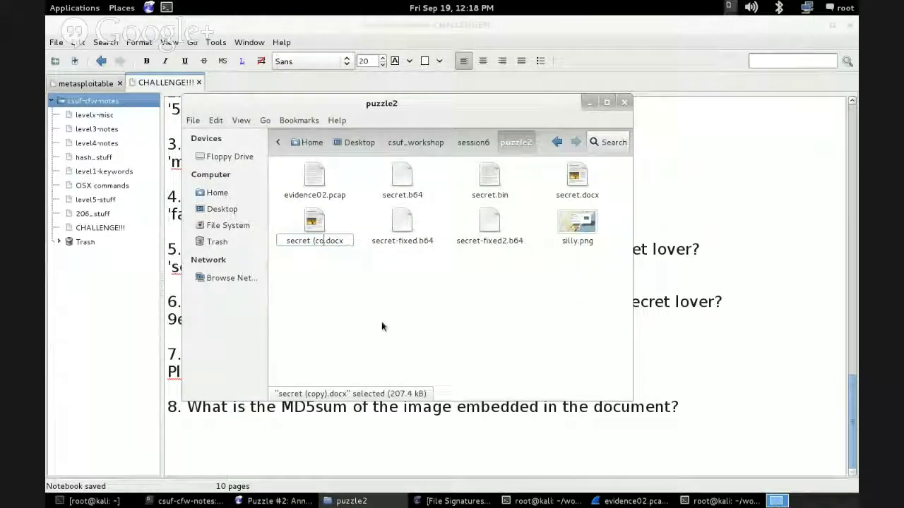
key("End")
key("shift+Left")
key("shift+Left")
key("shift+Left")
key("shift+Left")
type("zip")
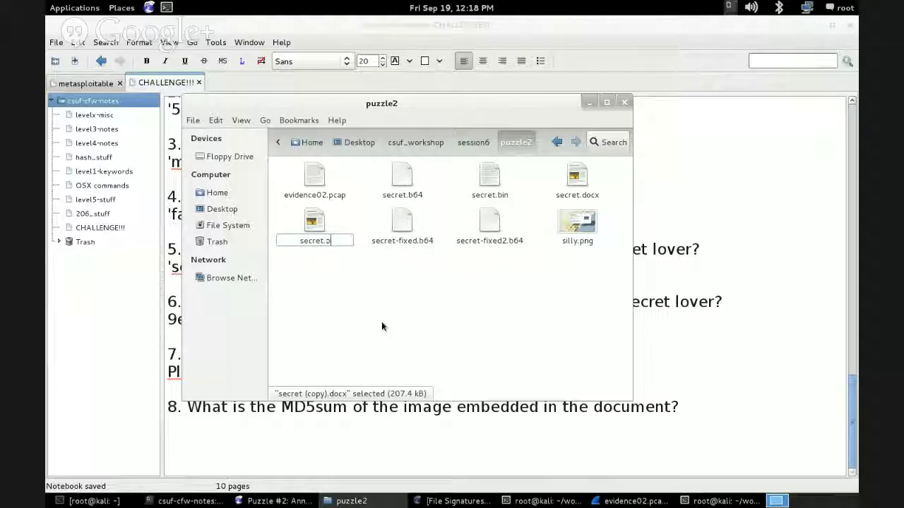
key("Return")
Try opening secret.zip and dismiss the error saying no application can open it
right_click(318, 228)
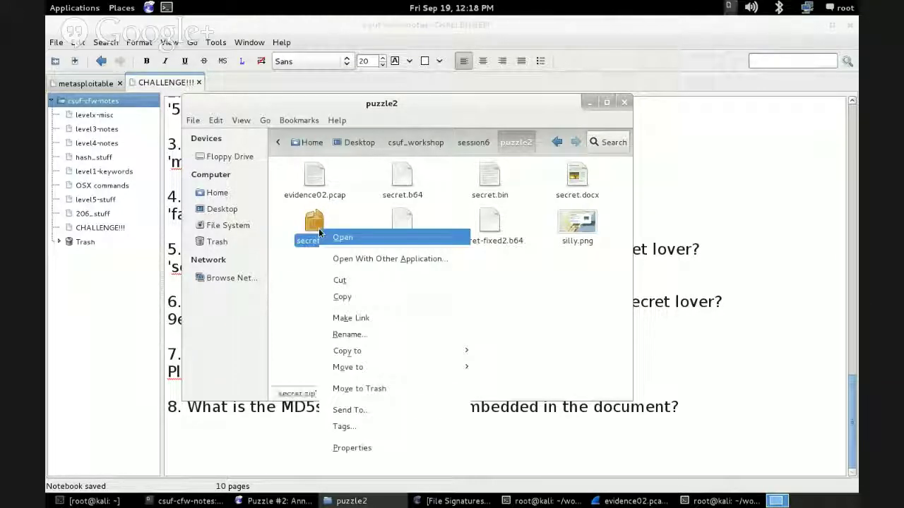
left_click(315, 230)
double_click(314, 226)
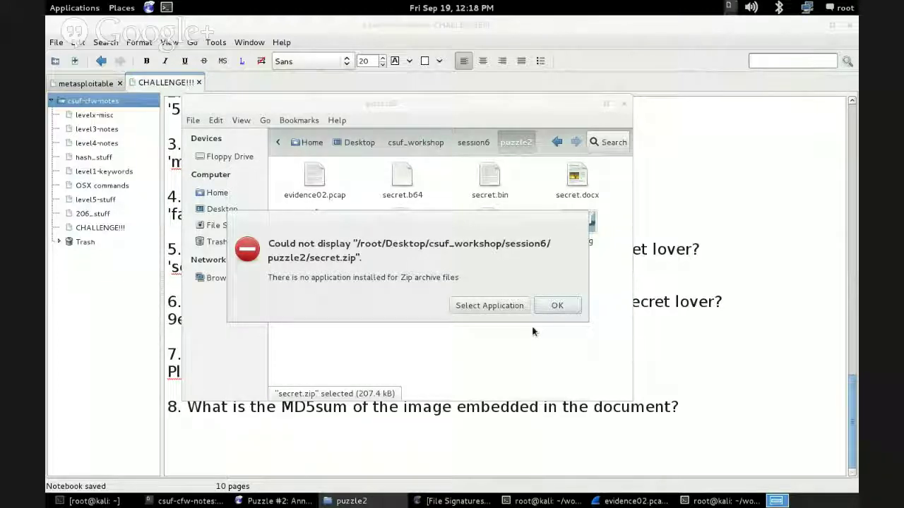
left_click(544, 310)
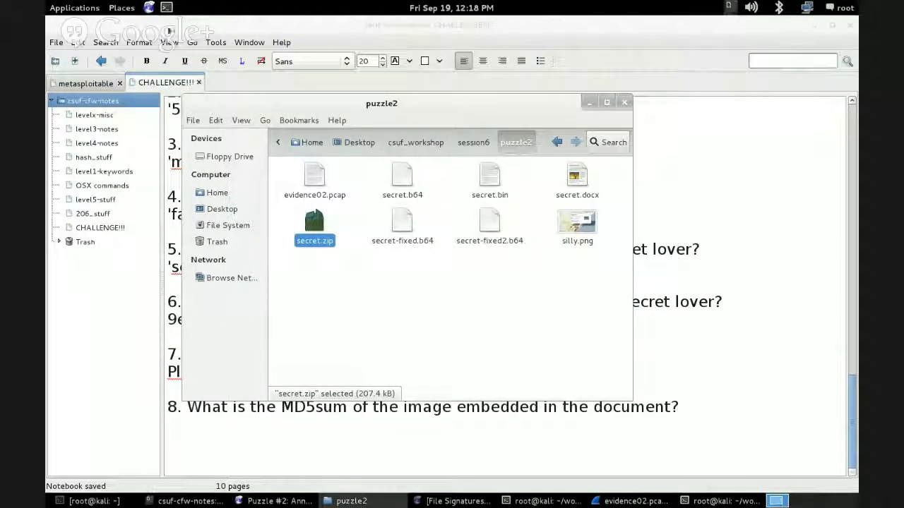
left_click(167, 8)
Run unzip with no arguments in Terminal to view its usage help
type("unzip")
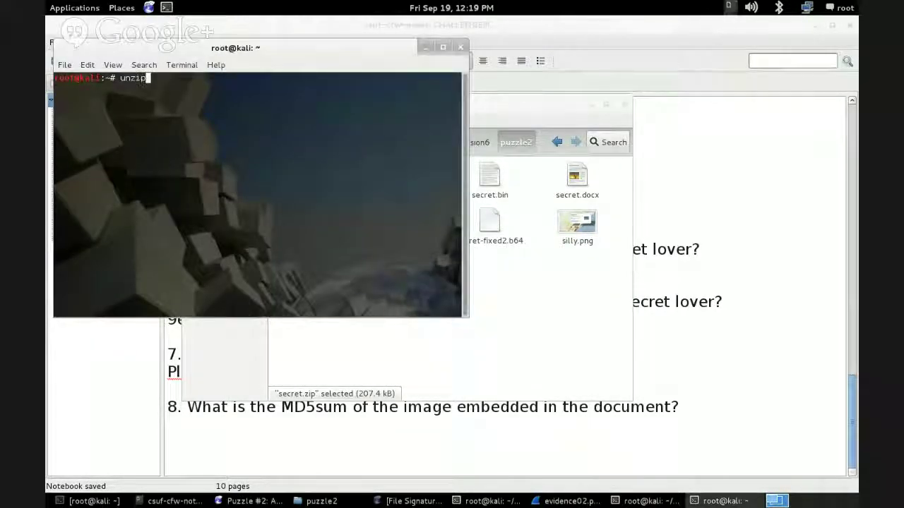
key("Return")
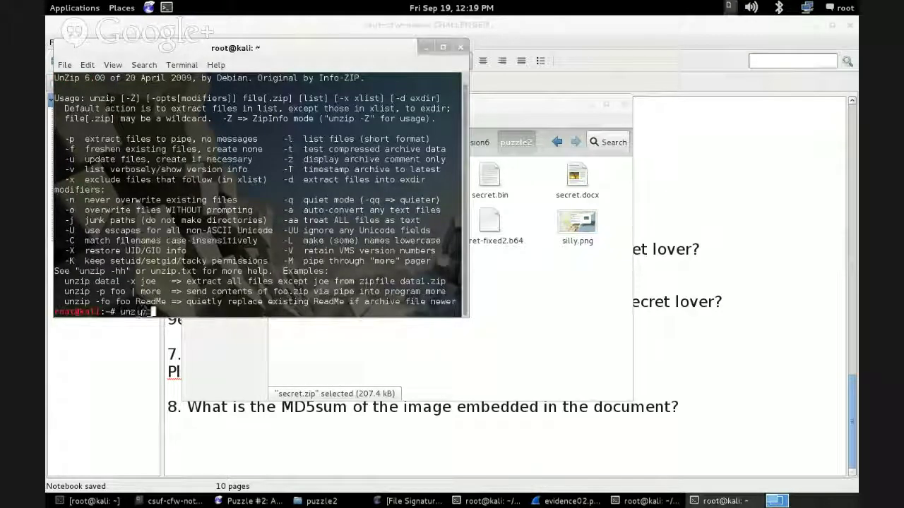
scroll(341, 215, "up", 1)
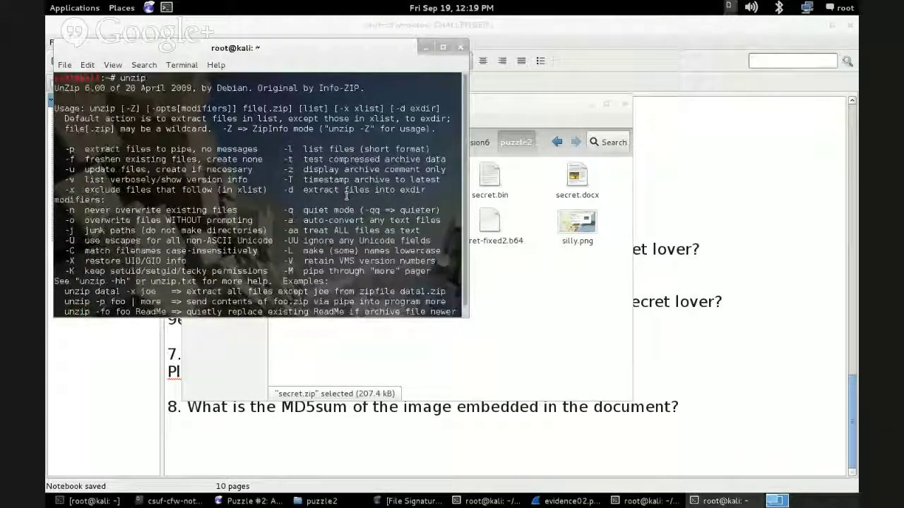
scroll(341, 216, "down", 1)
Create a folder named secret in puzzle2, move secret.zip into it, and open it
left_click(596, 343)
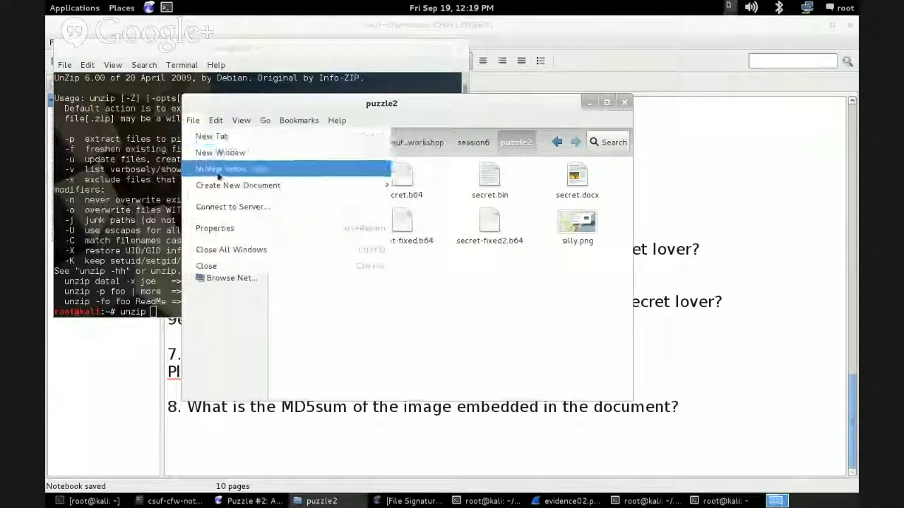
left_click(219, 171)
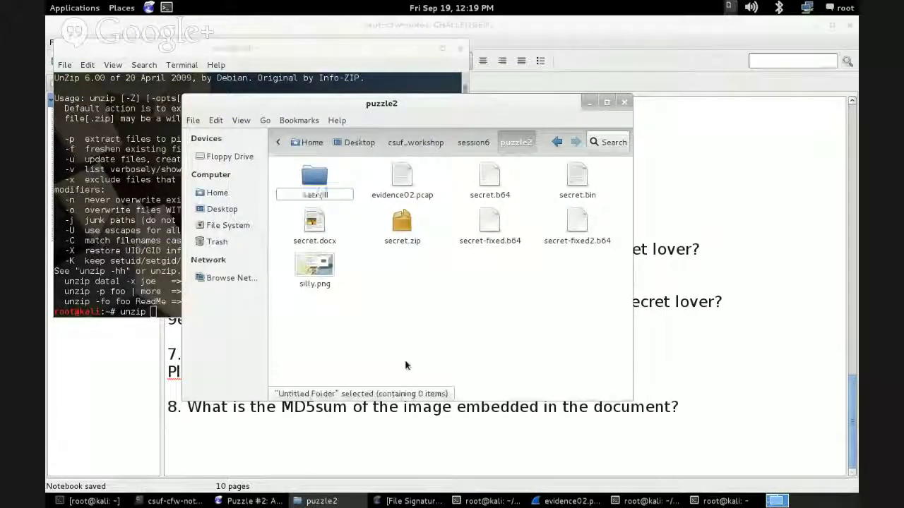
left_click_drag(408, 236, 321, 179)
double_click(321, 180)
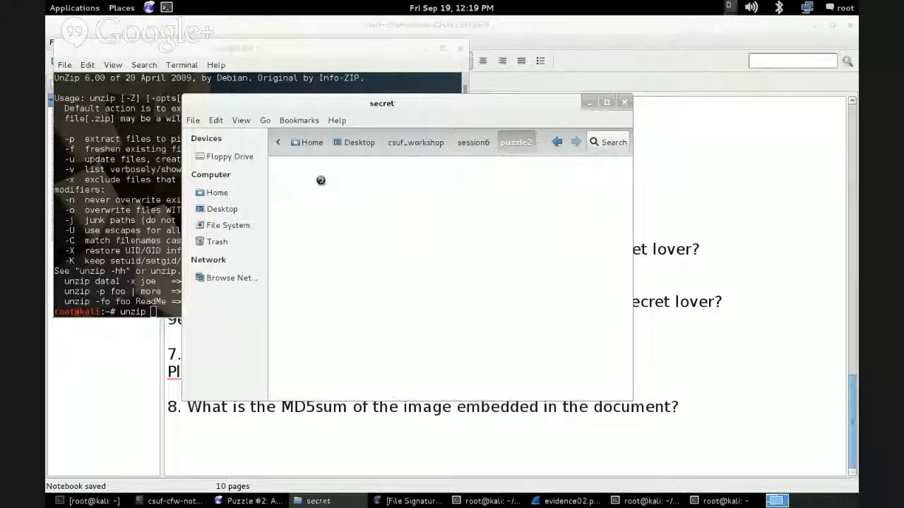
Begin a cd command in Terminal and return the file window to puzzle2
key("alt+Tab")
type("cd")
key("ctrl+c")
type("c")
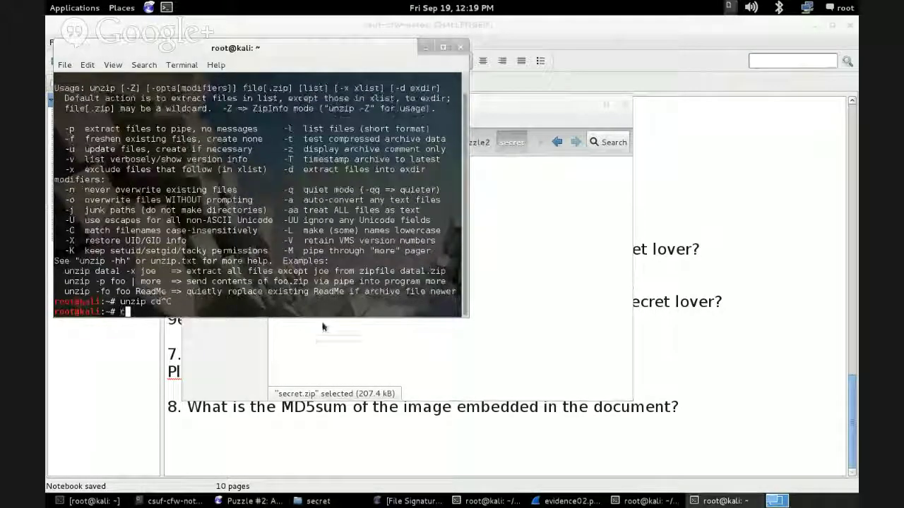
left_click(535, 322)
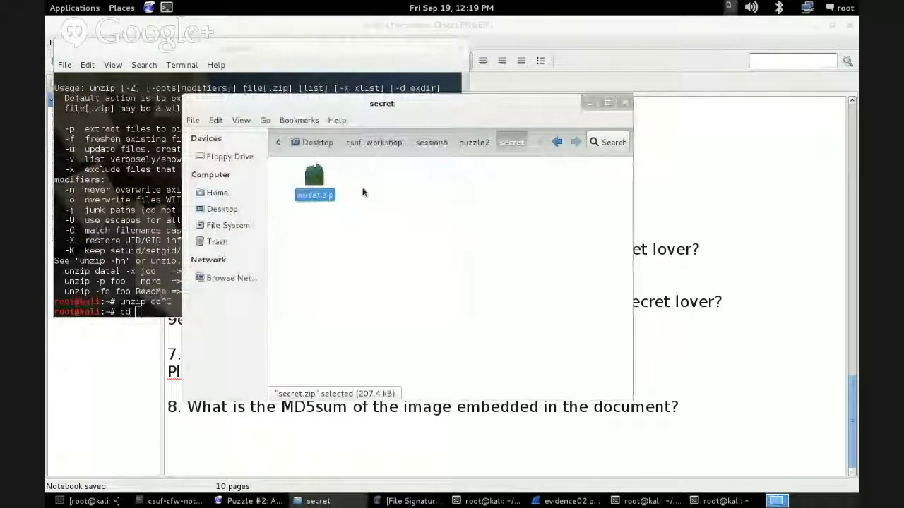
key("BackSpace")
Change into the secret folder, run unzip secret.zip, and zoom in the terminal text
left_click_drag(315, 176, 137, 194)
key("Return")
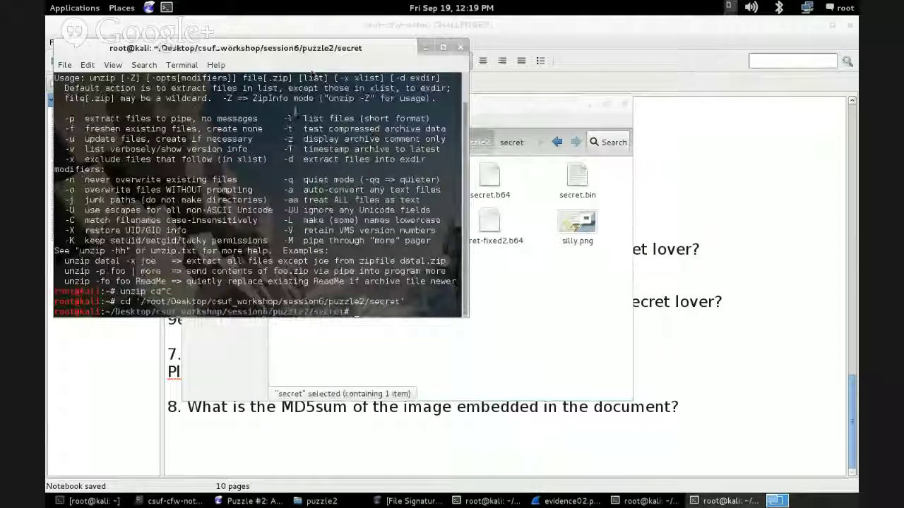
type("unzip secret.zip")
key("Return")
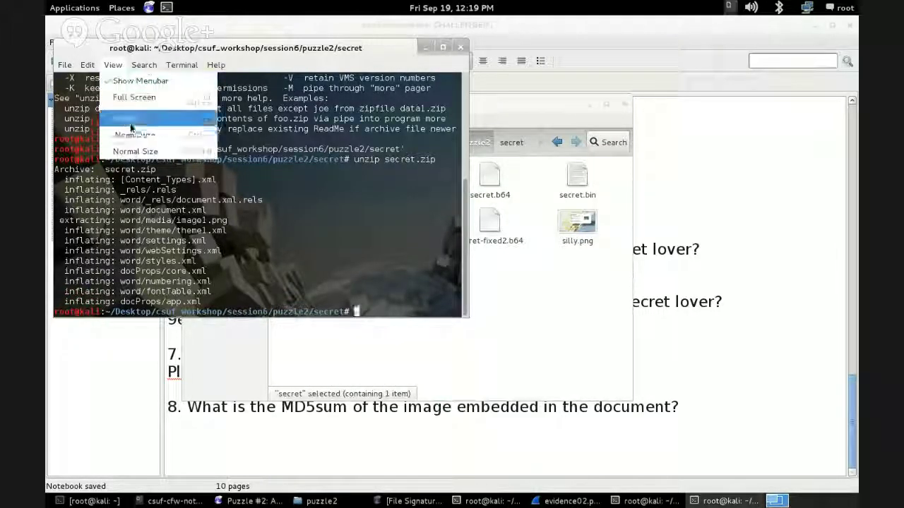
left_click(134, 118)
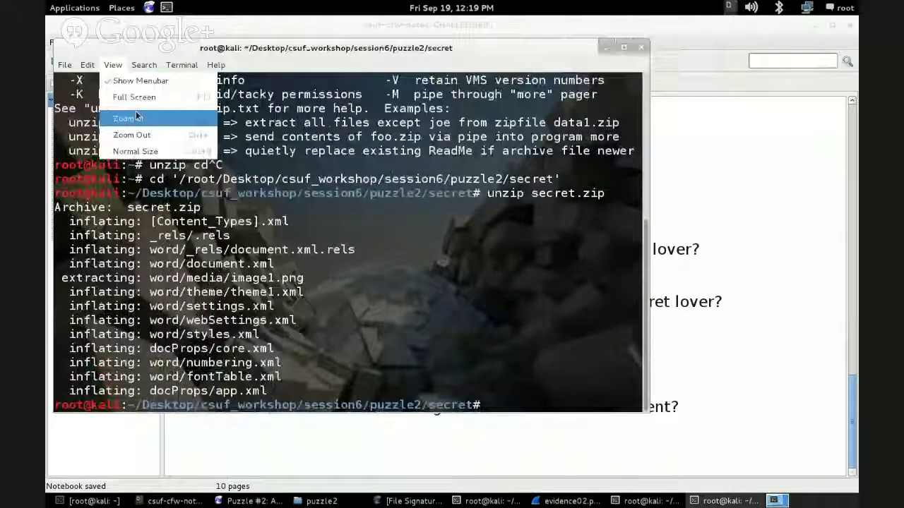
left_click(136, 118)
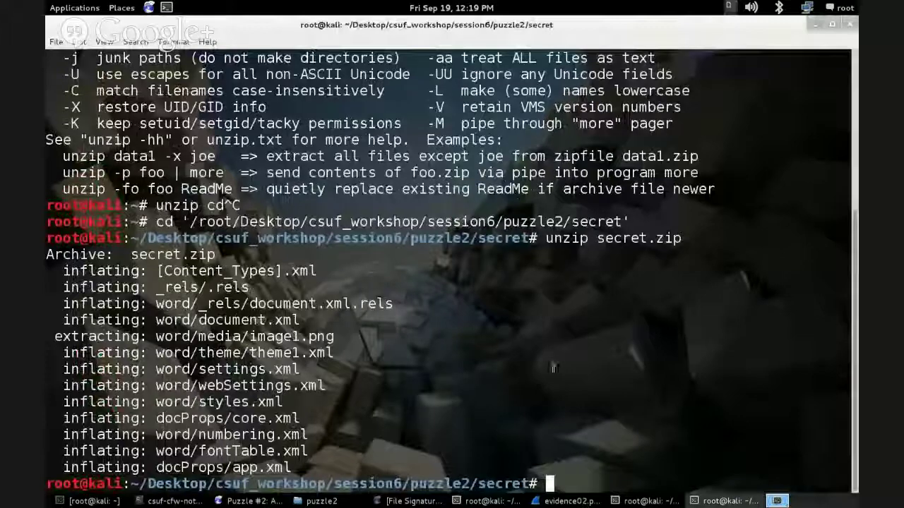
Open the unzip manual page with man unzip and page through it
type("man unzip")
key("Return")
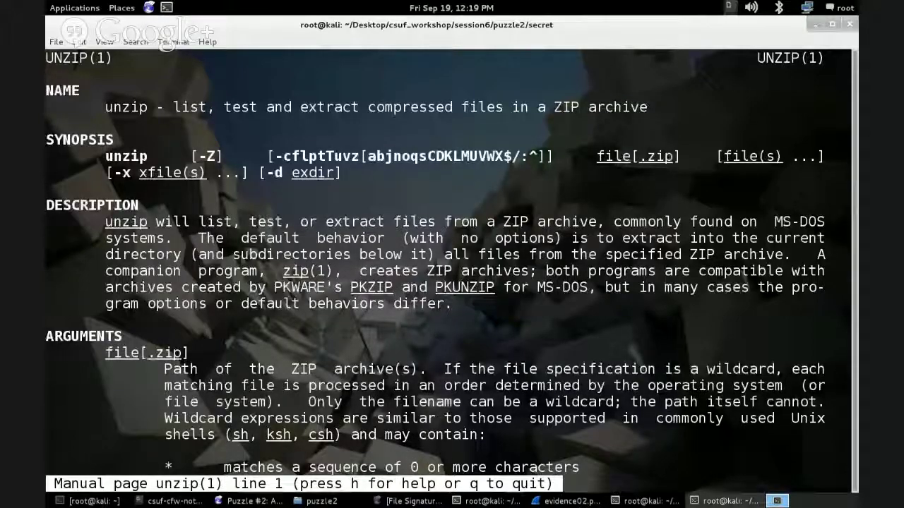
key("space")
key("space")
key("space")
key("space")
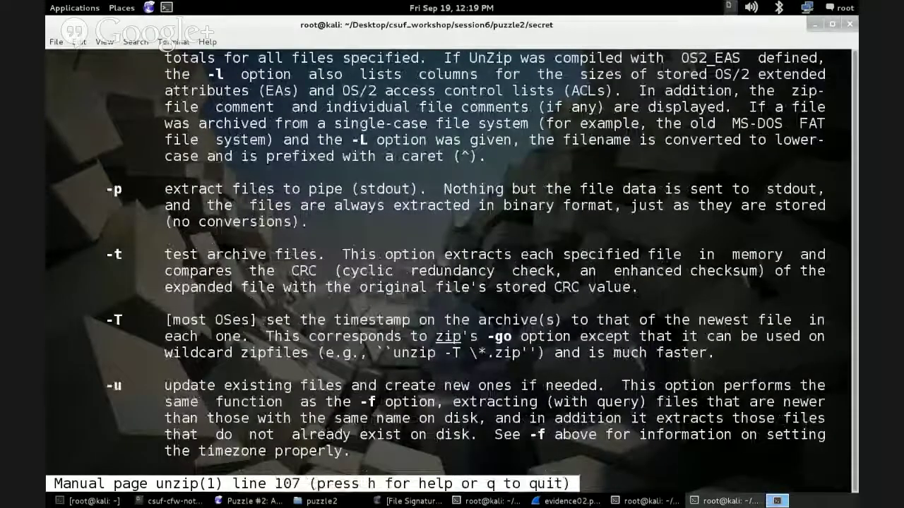
key("space")
key("space")
key("space")
key("space")
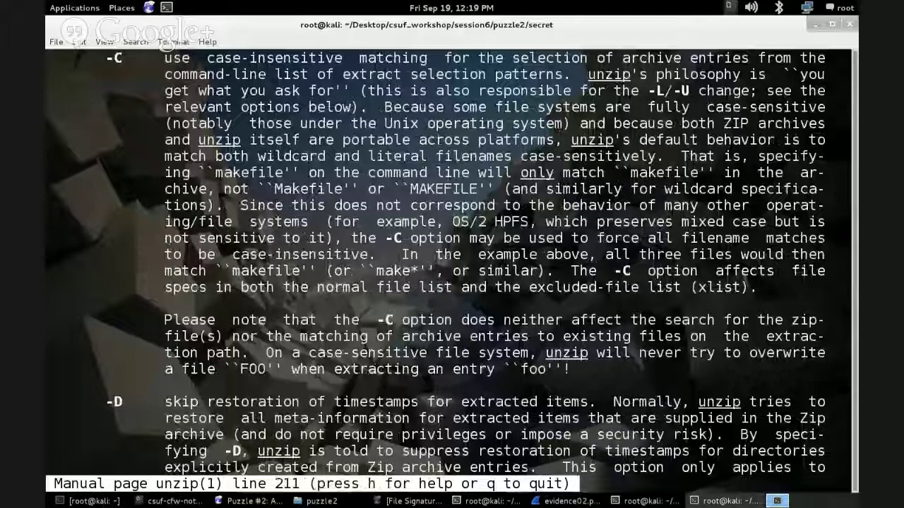
key("space")
key("space")
key("space")
key("space")
key("space")
key("space")
key("space")
key("space")
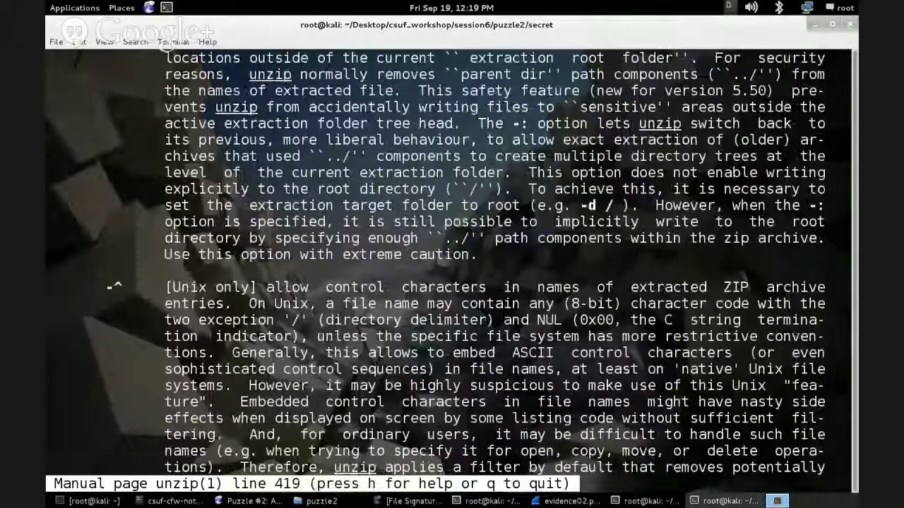
key("space")
key("space")
Quit the manual, recall unzip secret.zip, and highlight the extracted file list
key("q")
key("Up")
key("Up")
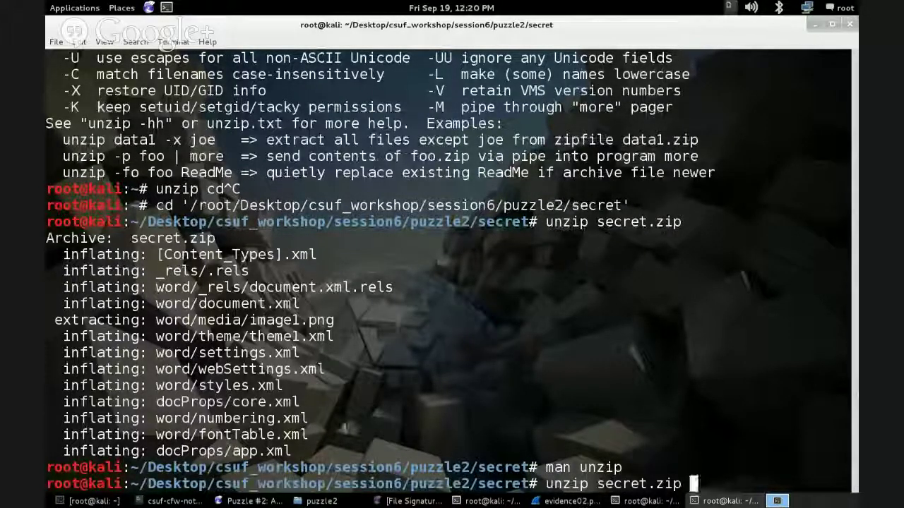
left_click_drag(292, 452, 51, 257)
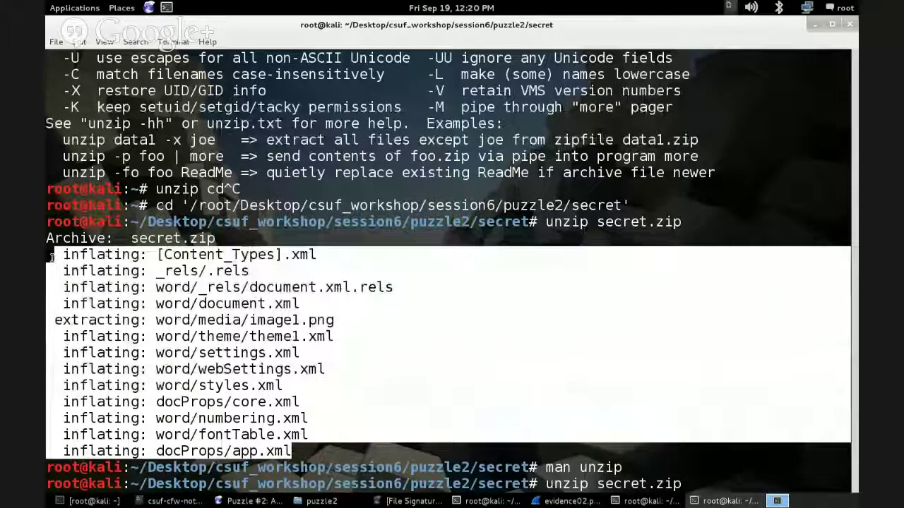
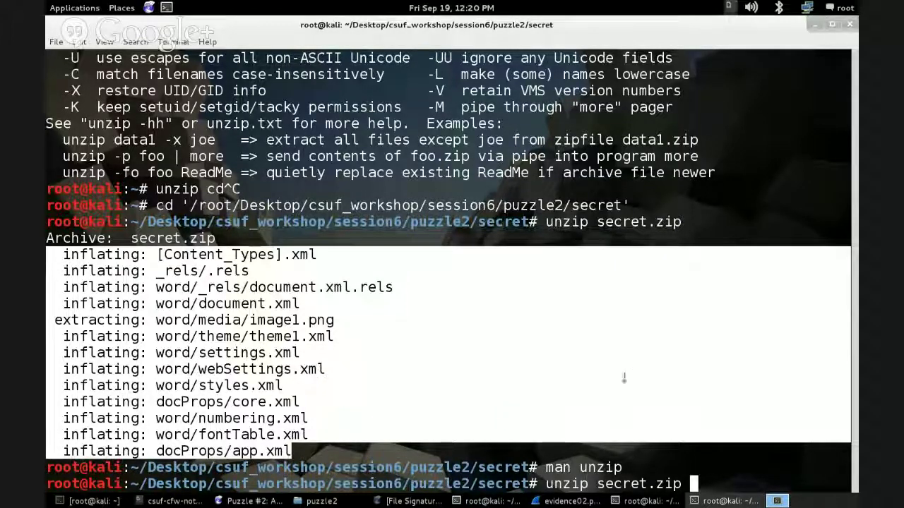
In the puzzle2 file manager, open secret, then word, then media to reach image1.png
left_click_drag(344, 320, 48, 322)
left_click(703, 419, "shift")
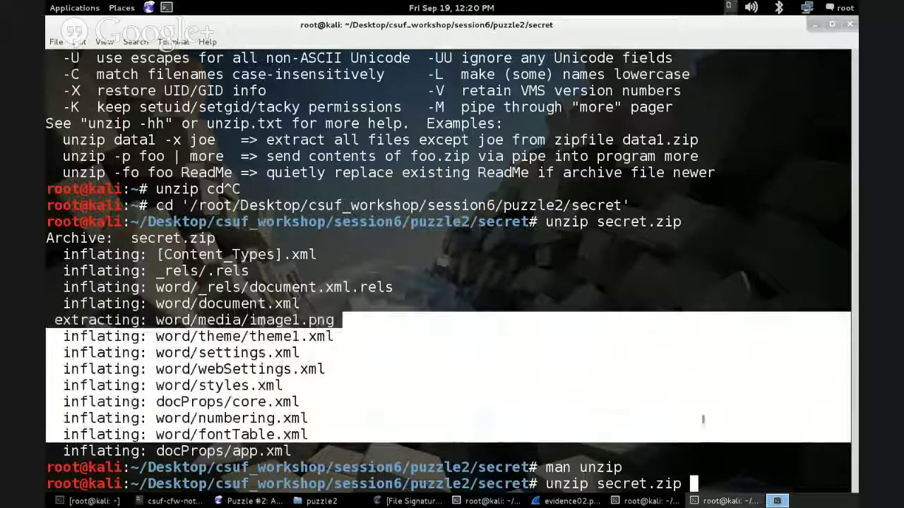
left_click(560, 415)
left_click(321, 501)
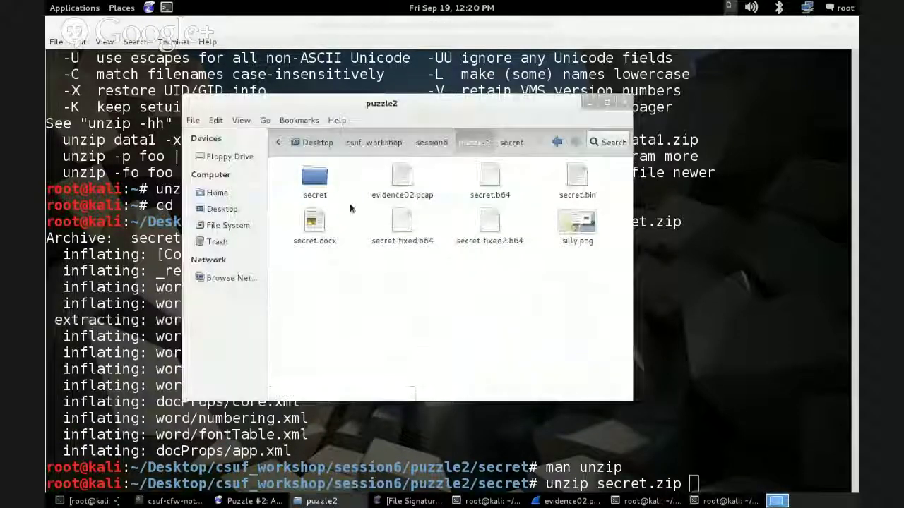
double_click(319, 173)
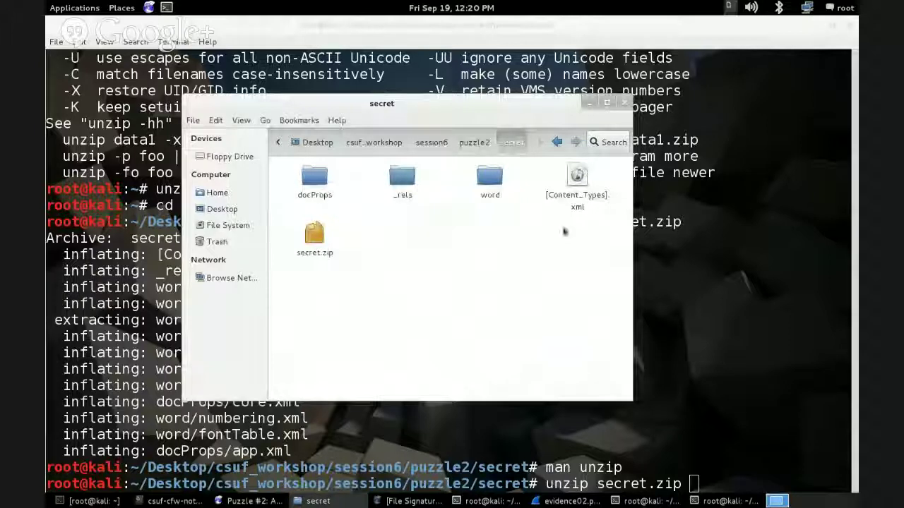
double_click(494, 182)
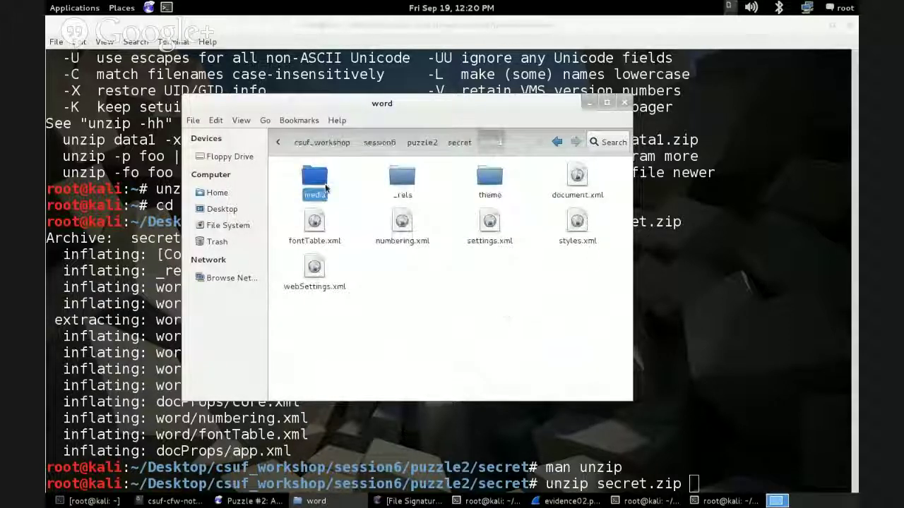
double_click(325, 187)
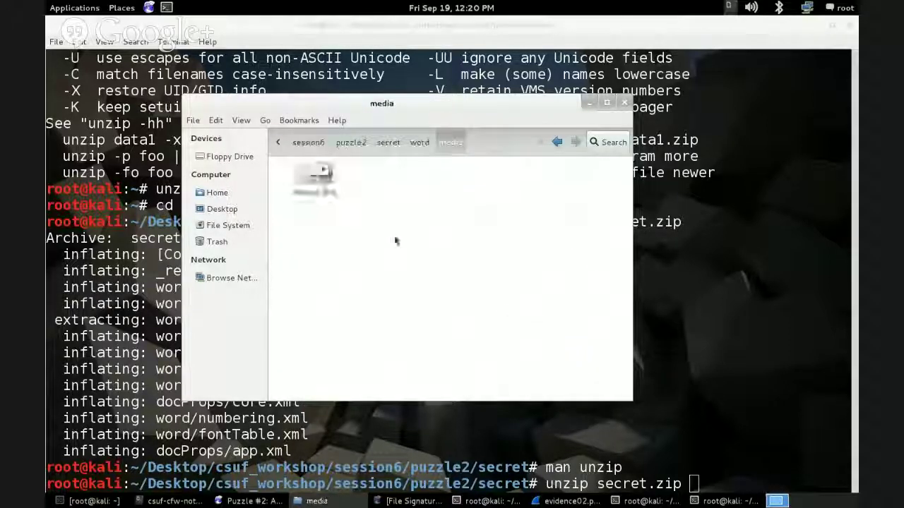
left_click(450, 281)
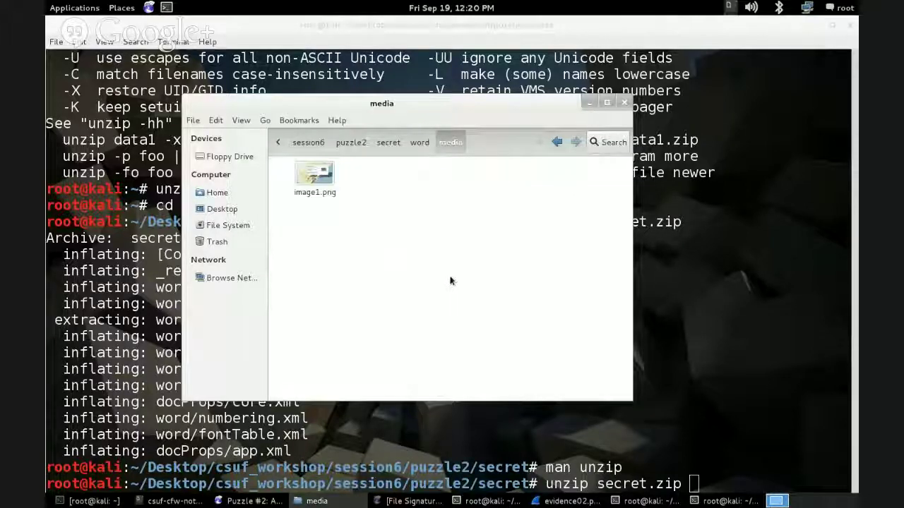
Copy image1.png from the media folder, via the desktop, into the puzzle2 folder
left_click_drag(401, 122, 515, 196)
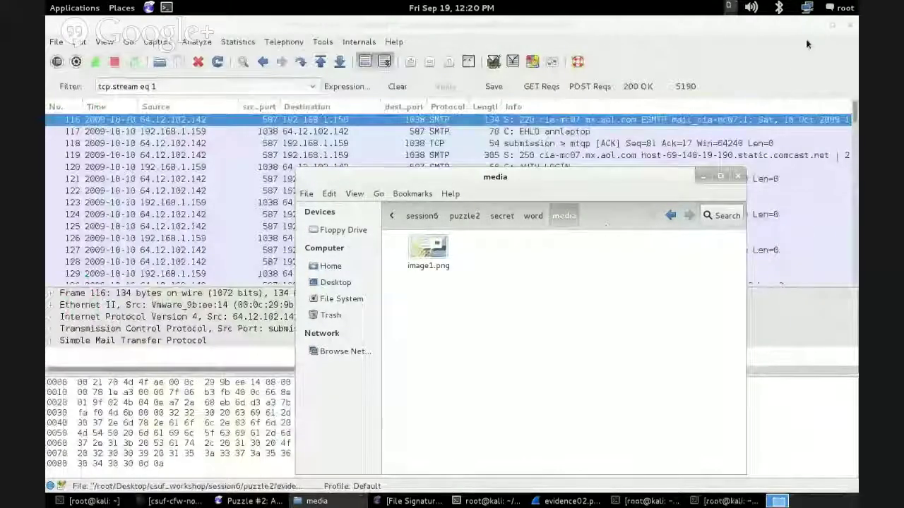
left_click(816, 25)
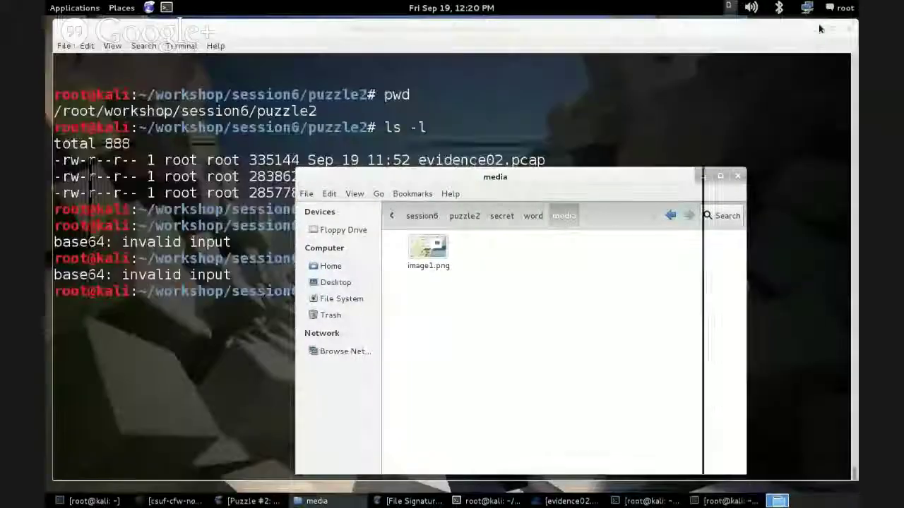
left_click(816, 25)
left_click_drag(427, 247, 90, 184)
left_click(561, 343)
key("alt+Up")
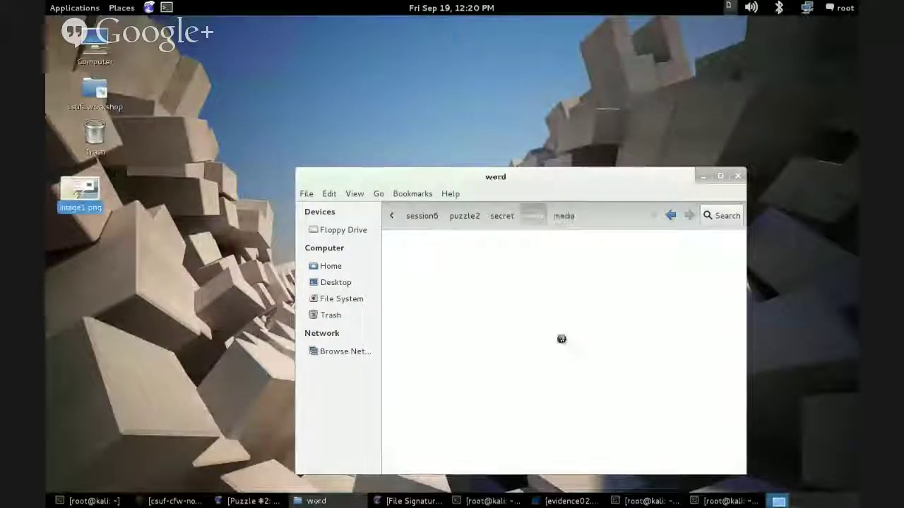
key("alt+Up")
key("alt+Up")
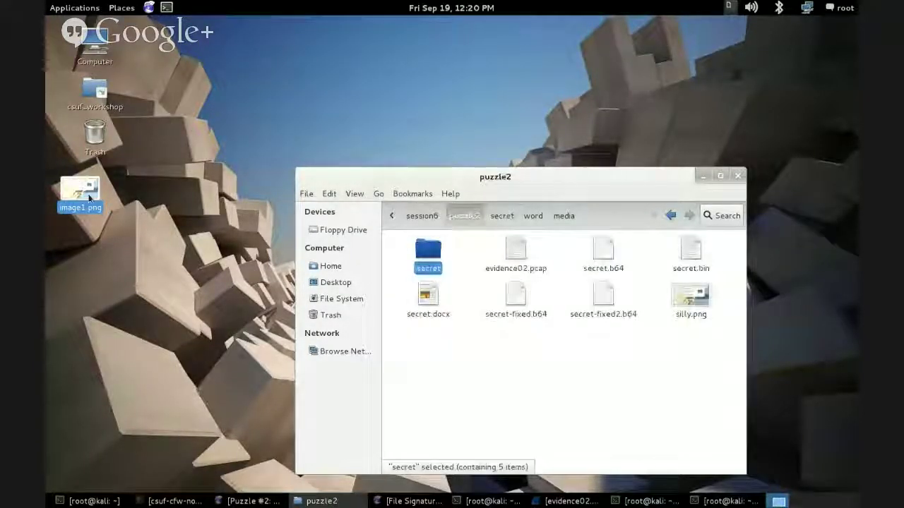
key("ctrl+v")
left_click(506, 422)
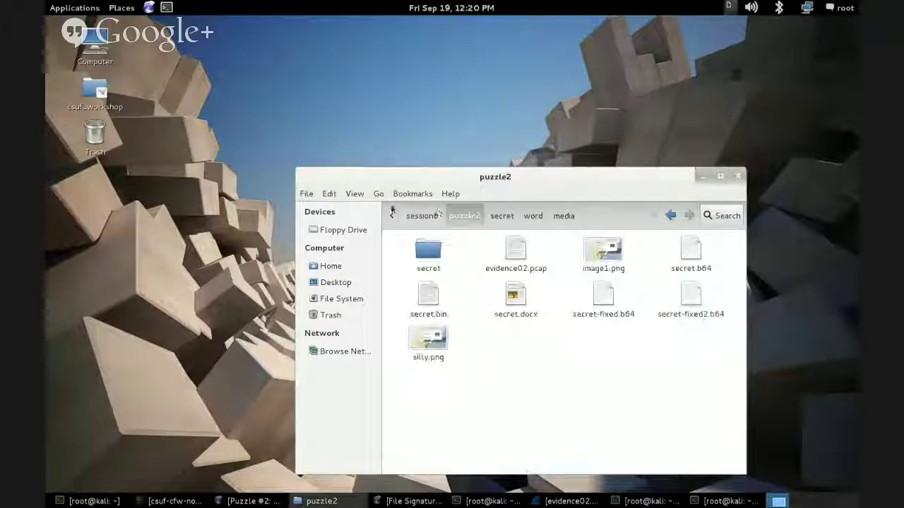
Show puzzle2 as a detailed list and widen the window to reveal full dates
left_click(357, 195)
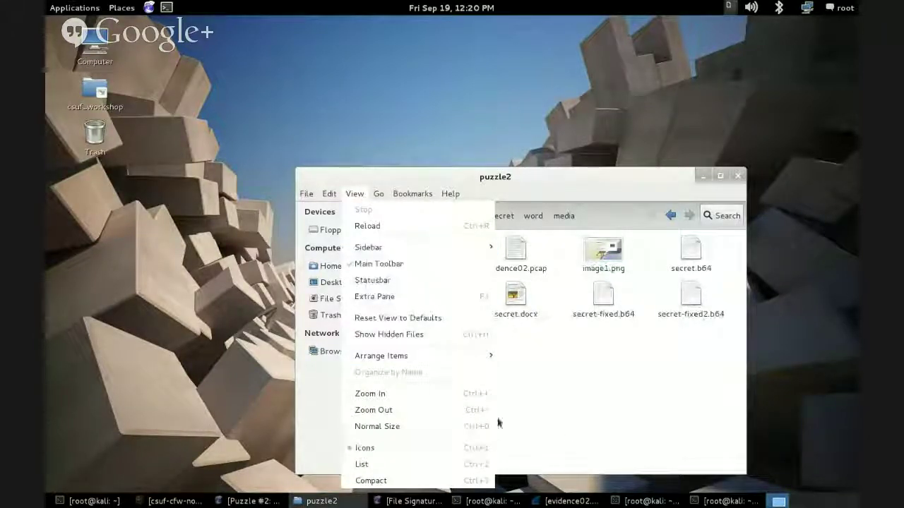
left_click(468, 279)
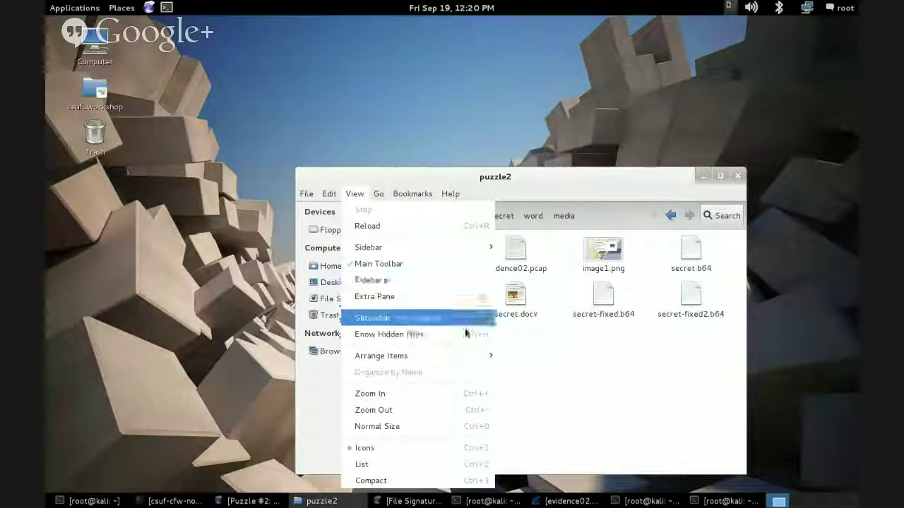
left_click(581, 414)
left_click(354, 193)
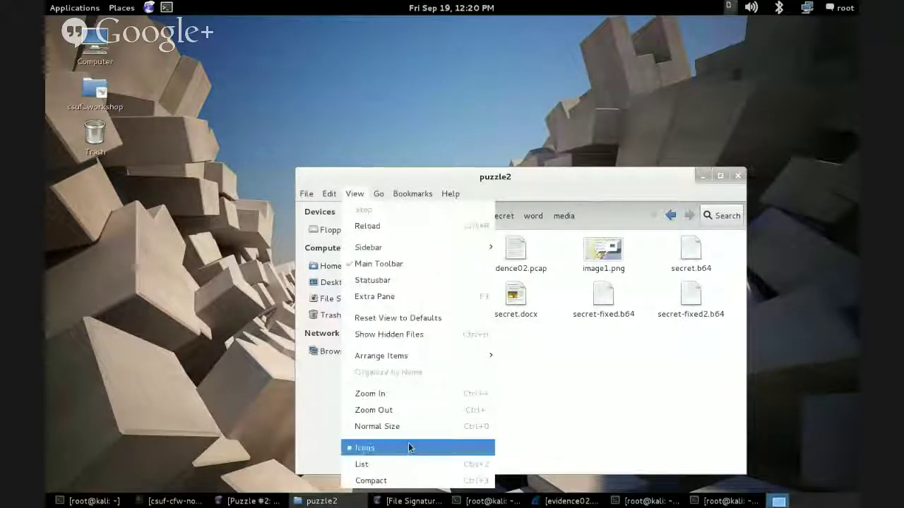
left_click(361, 464)
left_click_drag(494, 176, 364, 65)
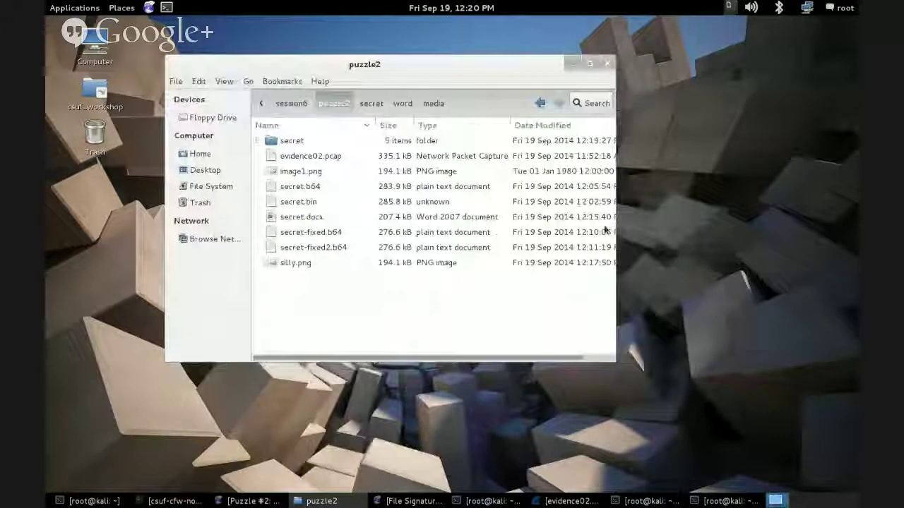
left_click_drag(615, 224, 783, 221)
left_click(339, 170)
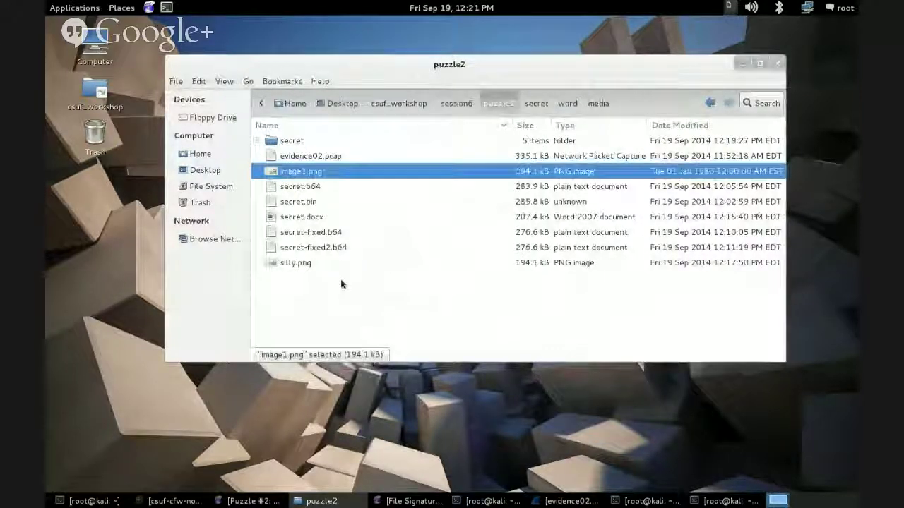
left_click(270, 263)
left_click(383, 308)
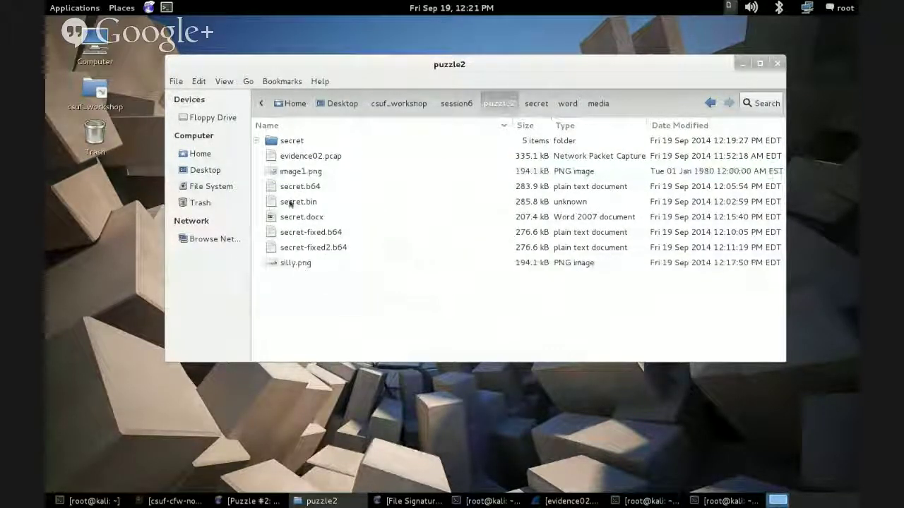
left_click(485, 501)
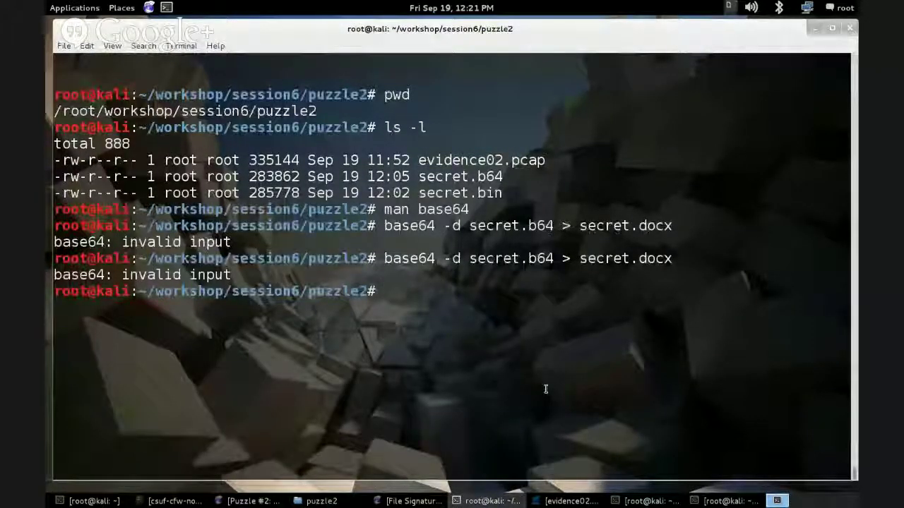
Clear the terminal, run ls -l, and compute MD5 sums of silly.png and image1.png
type("clear")
key("Return")
type("ls -l")
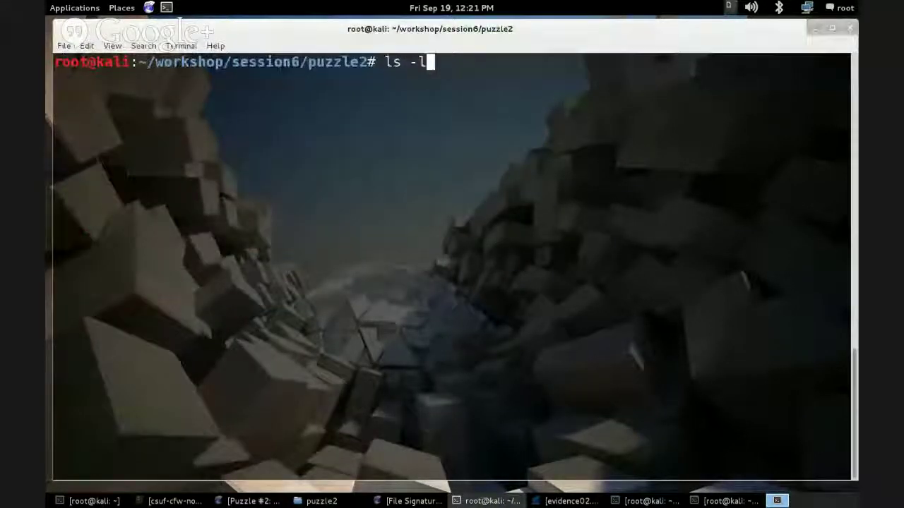
key("Return")
type("md5sum silly.png")
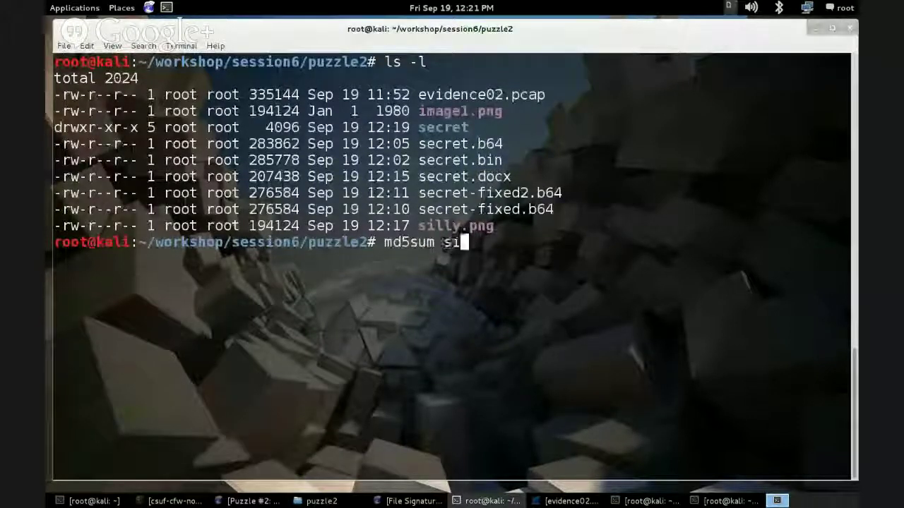
key("Return")
type("md5sum image1.png")
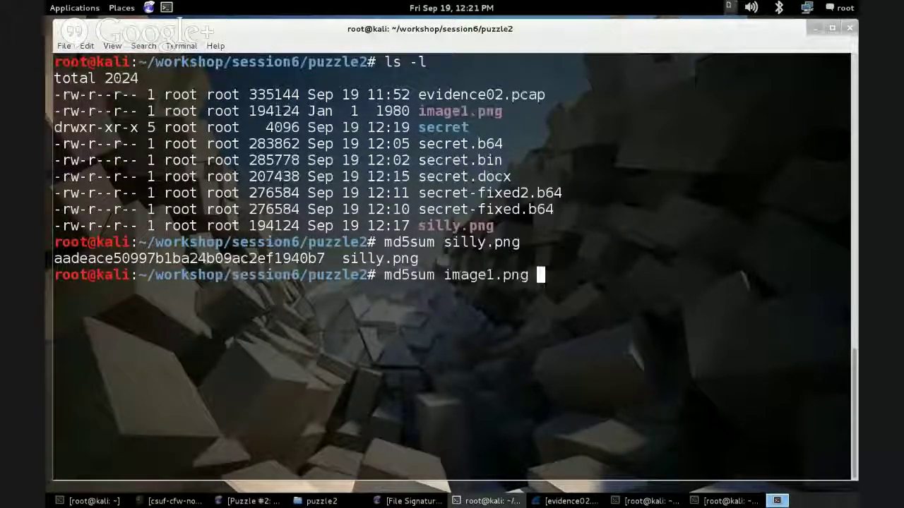
key("Return")
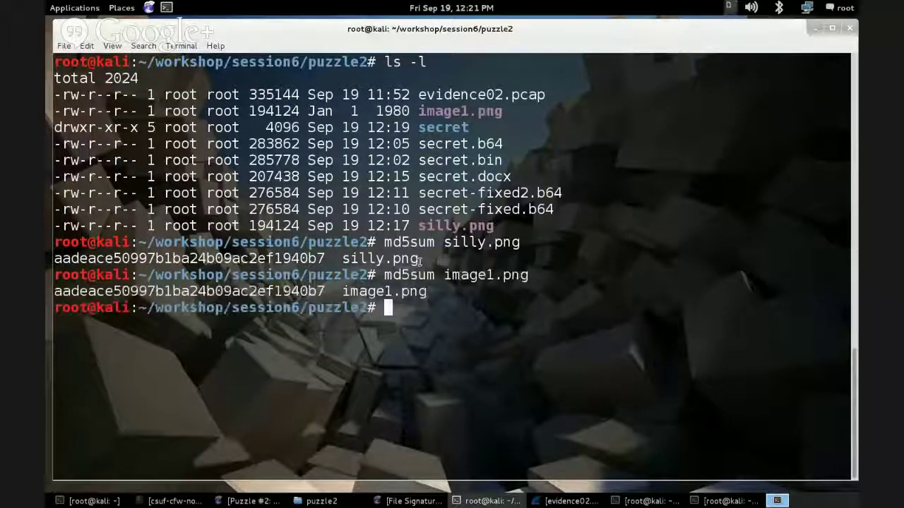
Copy image1.png's MD5 hash line from the terminal output
left_click_drag(428, 292, 53, 291)
right_click(145, 292)
left_click(200, 358)
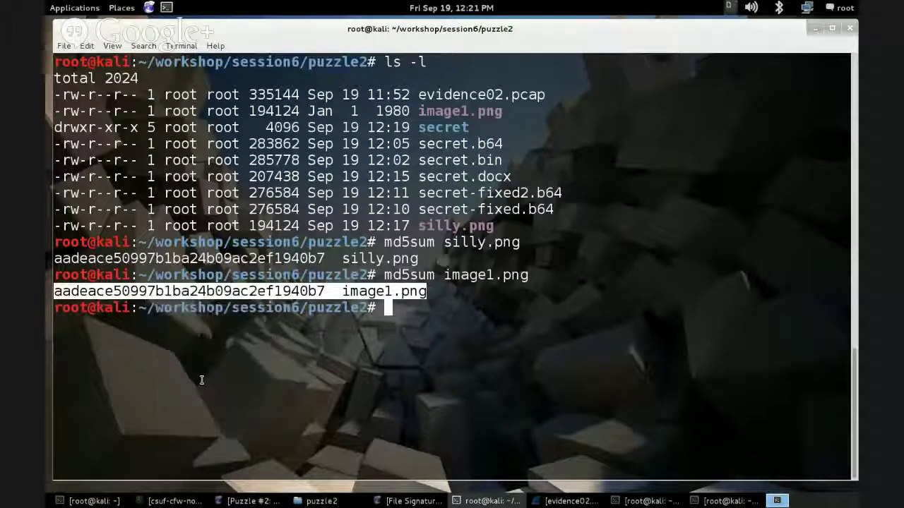
key("alt+Tab")
Paste image1.png's MD5 hash under question 8 in the CHALLENGE!!! notes
key("ctrl+v")
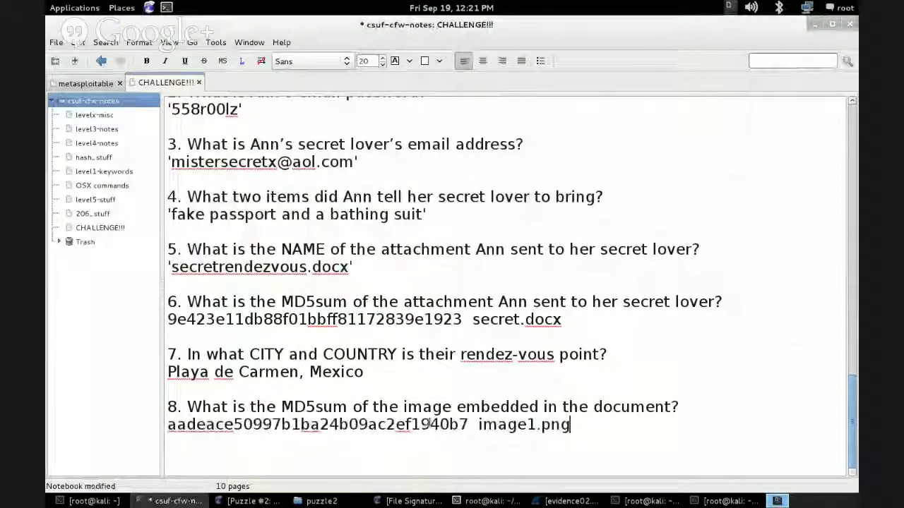
key("Return")
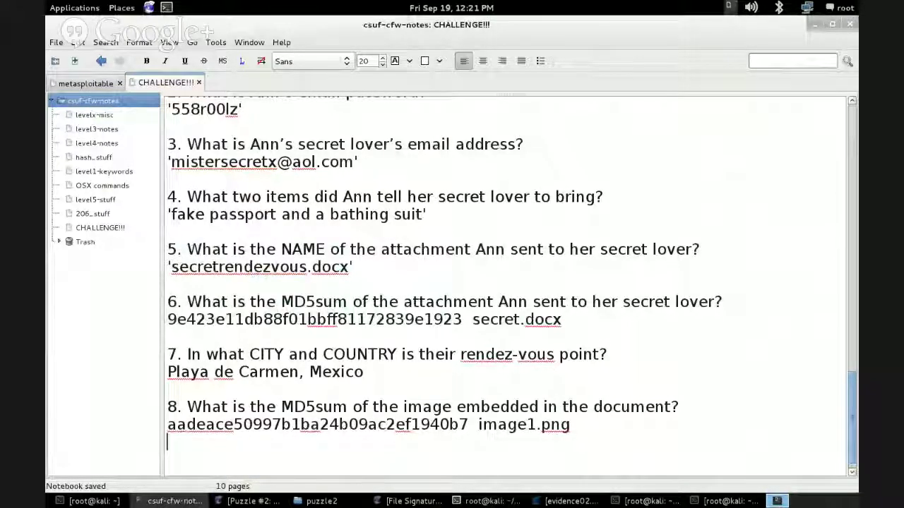
scroll(709, 373, "up", 3)
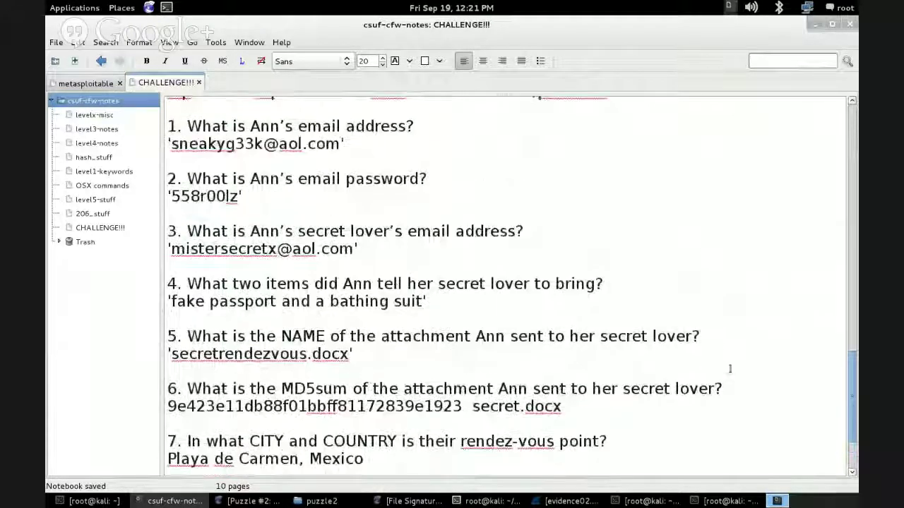
left_click(248, 500)
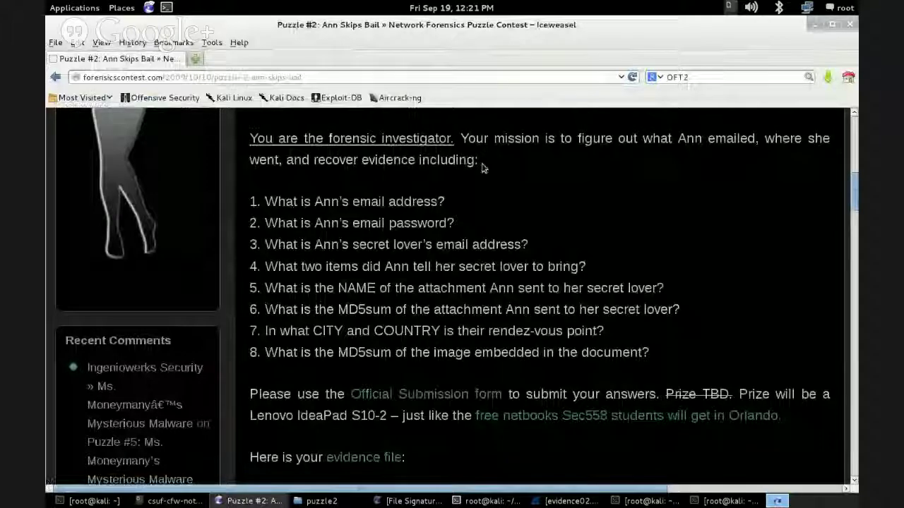
Go back to the Puzzle #1 solution page, then open and scroll through the Puzzle #2 page
left_click(55, 77)
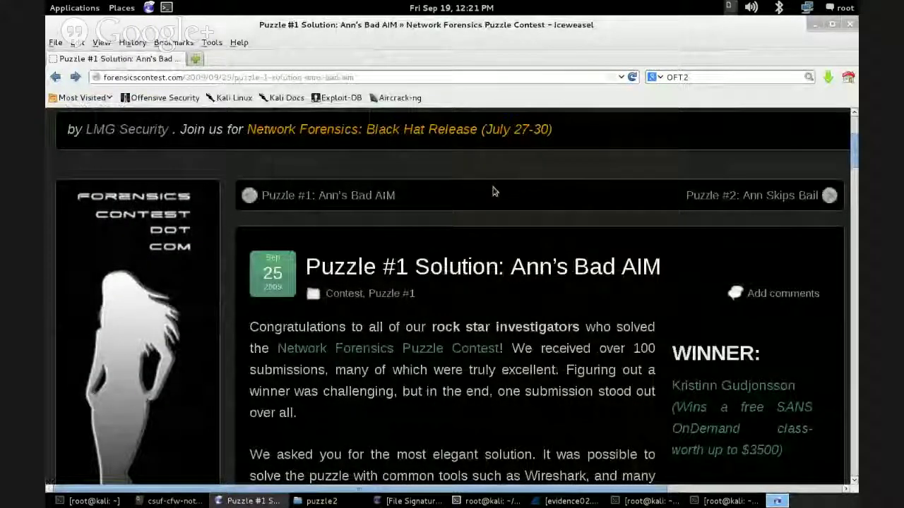
scroll(494, 191, "down", 2)
scroll(494, 191, "down", 15)
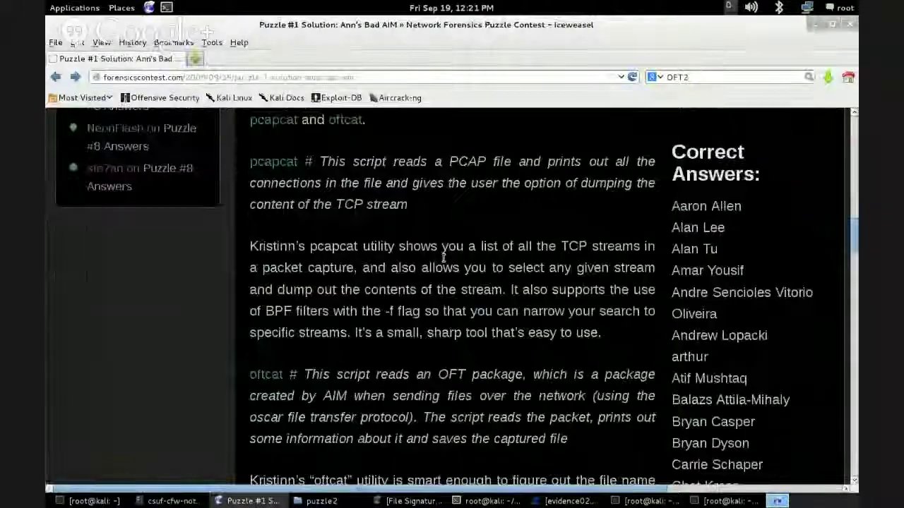
scroll(444, 262, "up", 15)
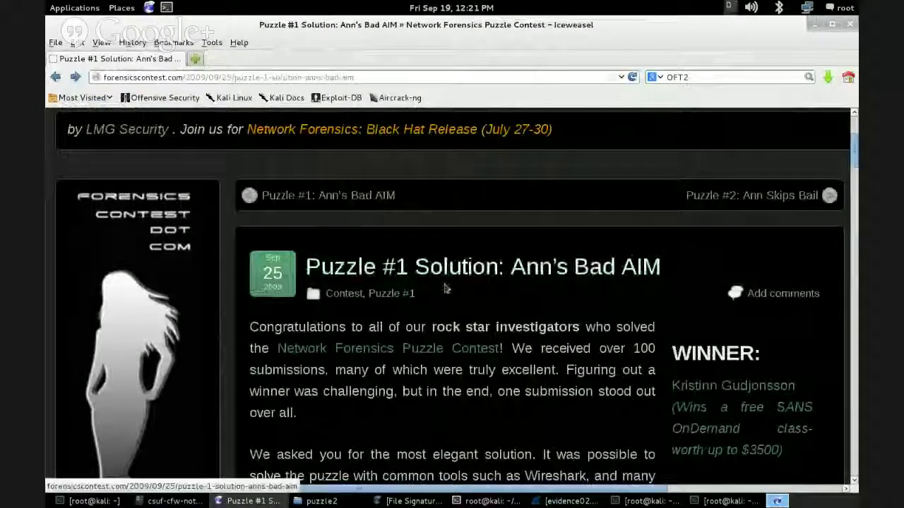
left_click(823, 203)
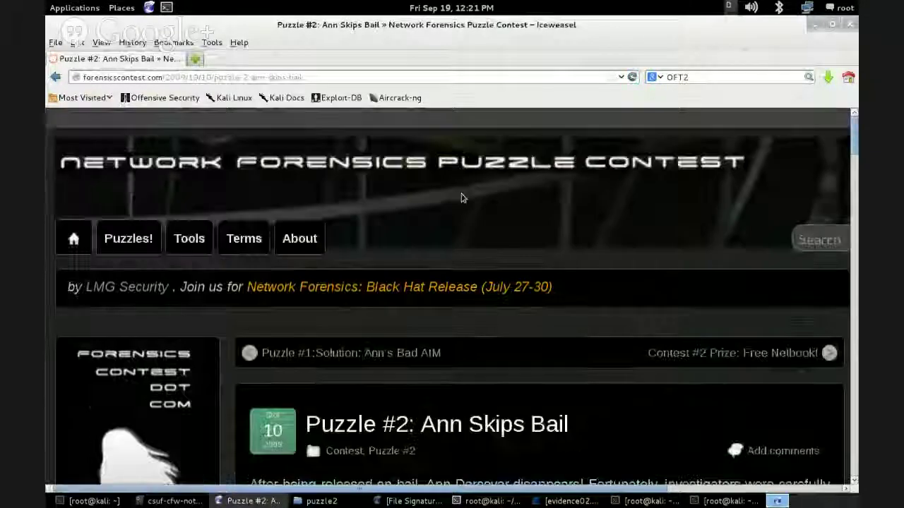
scroll(691, 246, "down", 10)
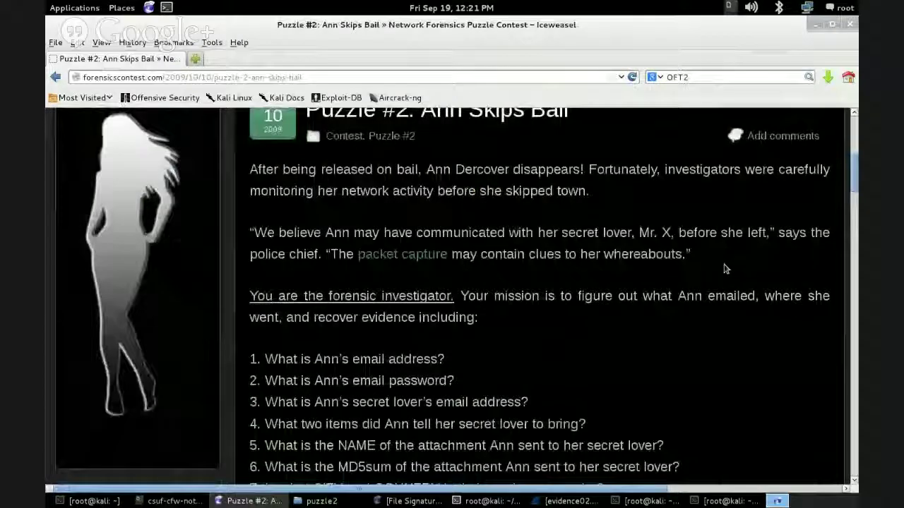
scroll(628, 298, "down", 15)
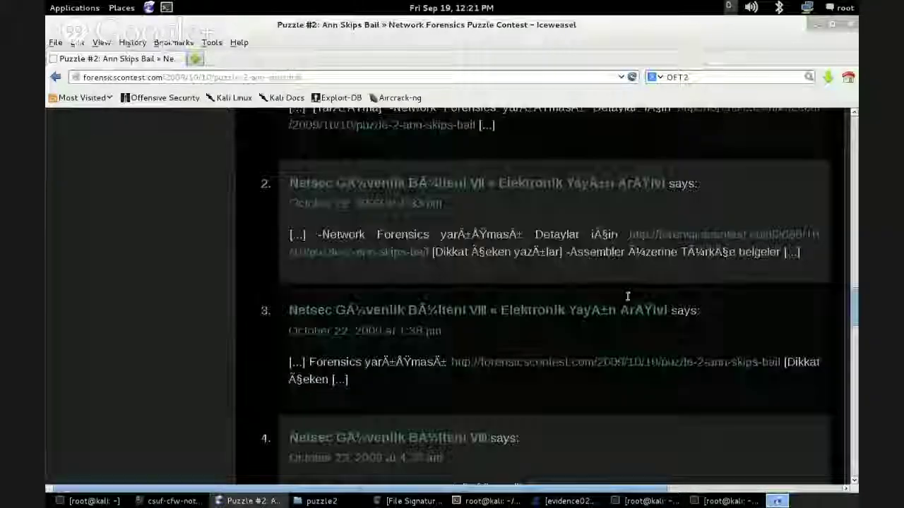
scroll(628, 300, "down", 5)
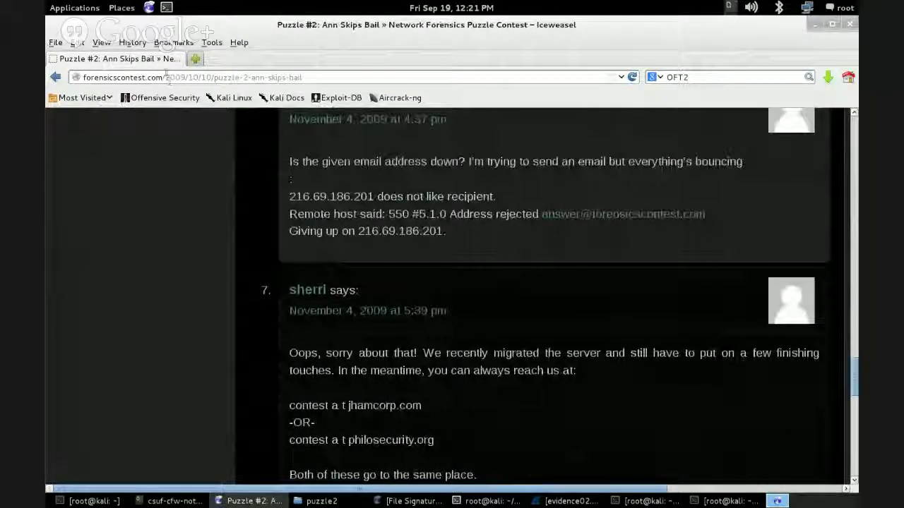
Go back to Puzzles!, open the Puzzle #2 Answers page, and highlight Answer 1's email address
right_click(53, 77)
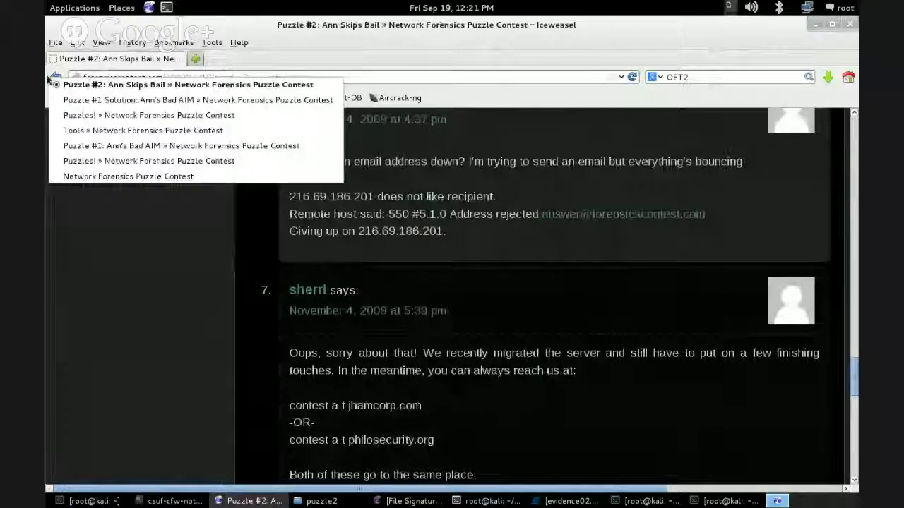
left_click(134, 117)
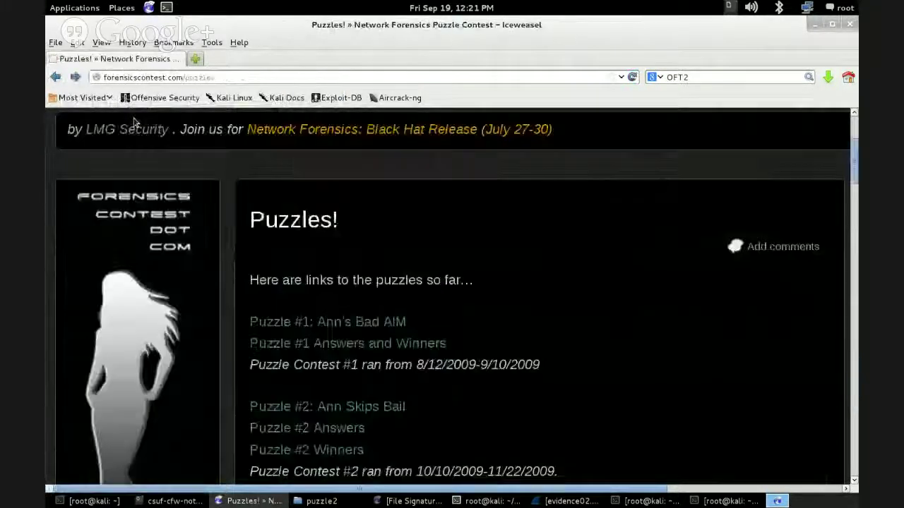
left_click(318, 429)
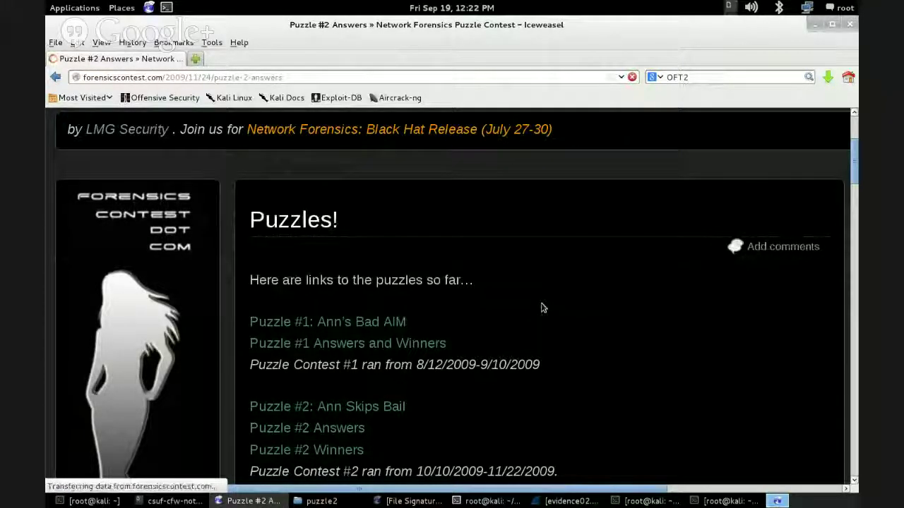
scroll(542, 307, "down", 10)
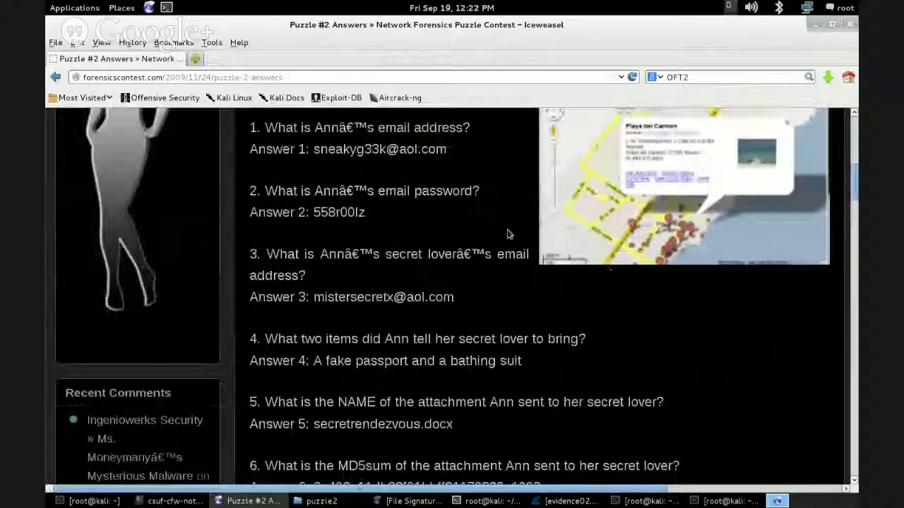
left_click_drag(447, 151, 248, 150)
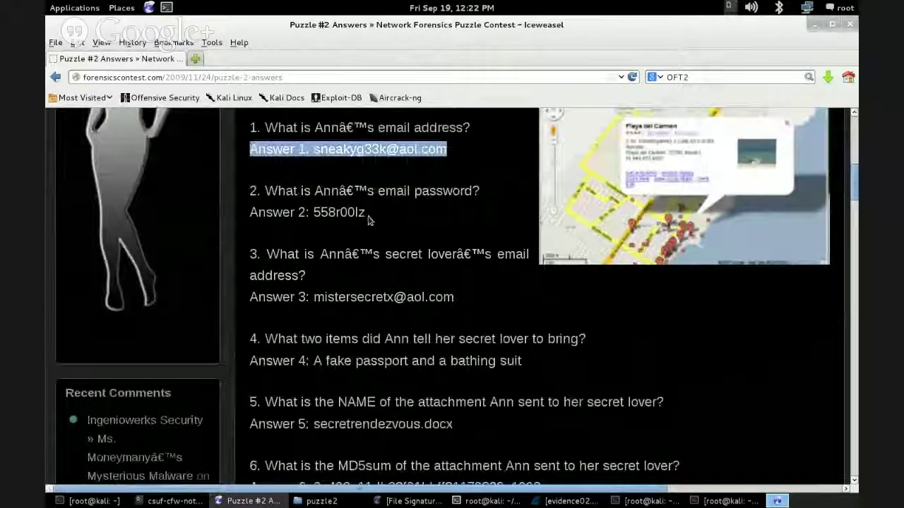
Highlight Answers 2 through 6, including the attachment name and its MD5 hash
left_click_drag(365, 212, 247, 213)
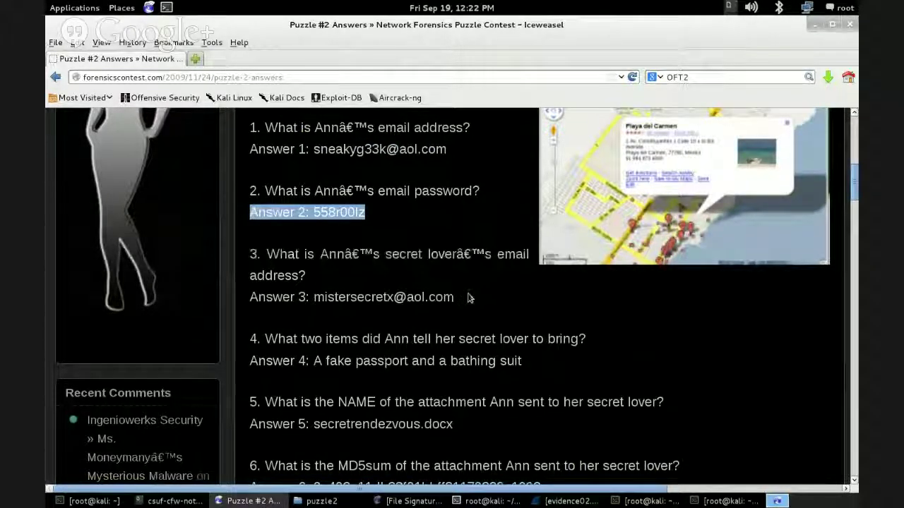
left_click_drag(466, 300, 248, 298)
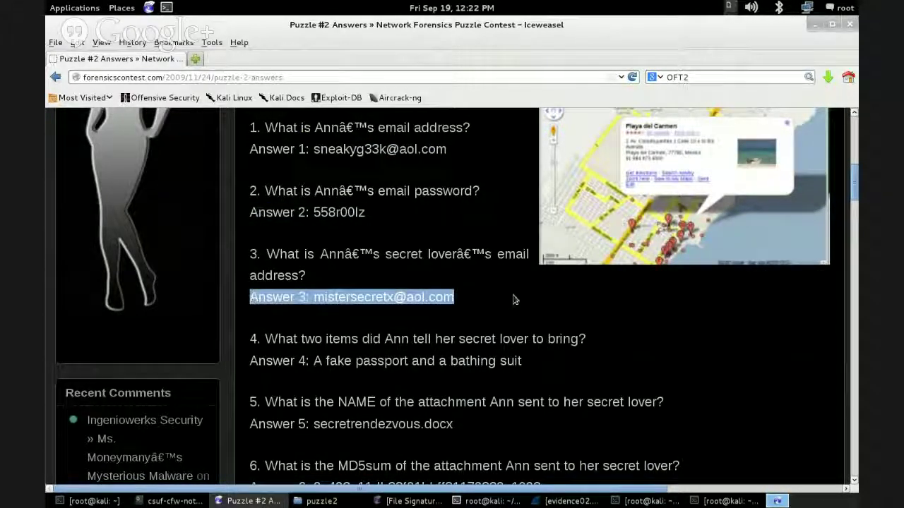
left_click_drag(522, 361, 314, 361)
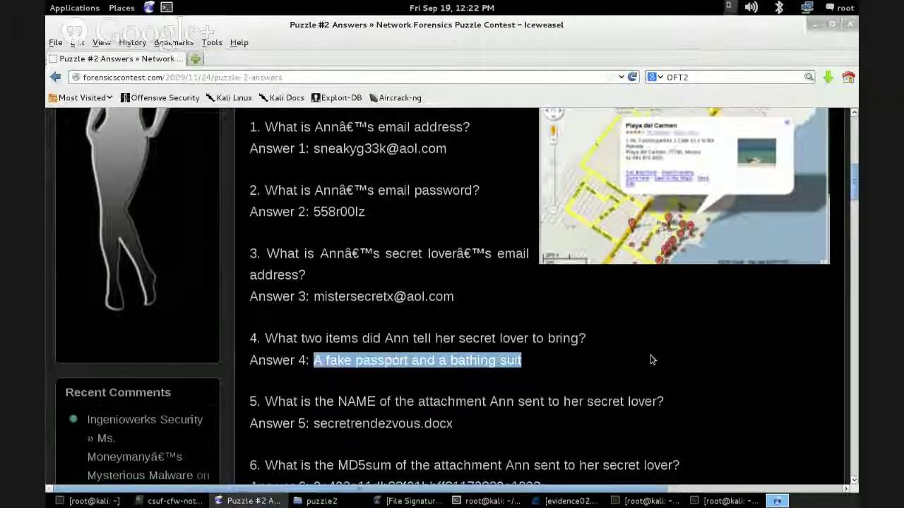
scroll(635, 353, "down", 1)
scroll(651, 357, "down", 1)
left_click_drag(453, 319, 315, 321)
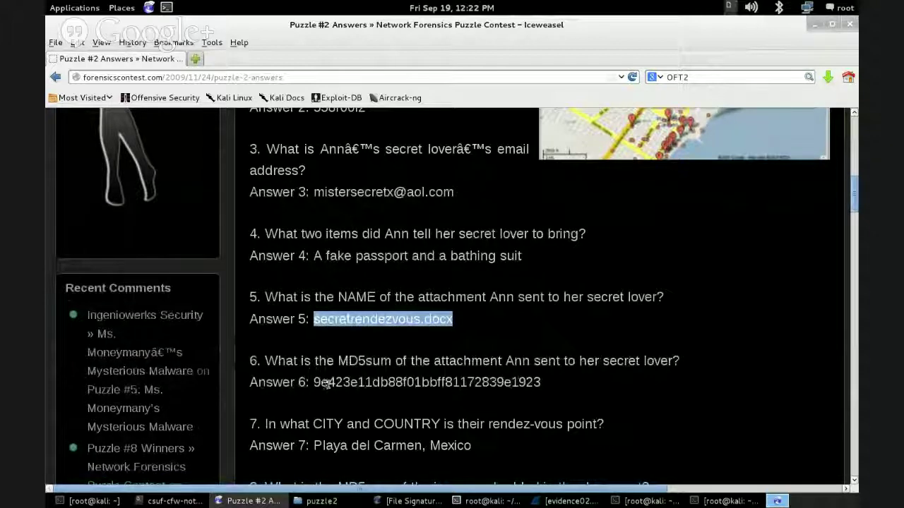
left_click_drag(330, 383, 314, 383)
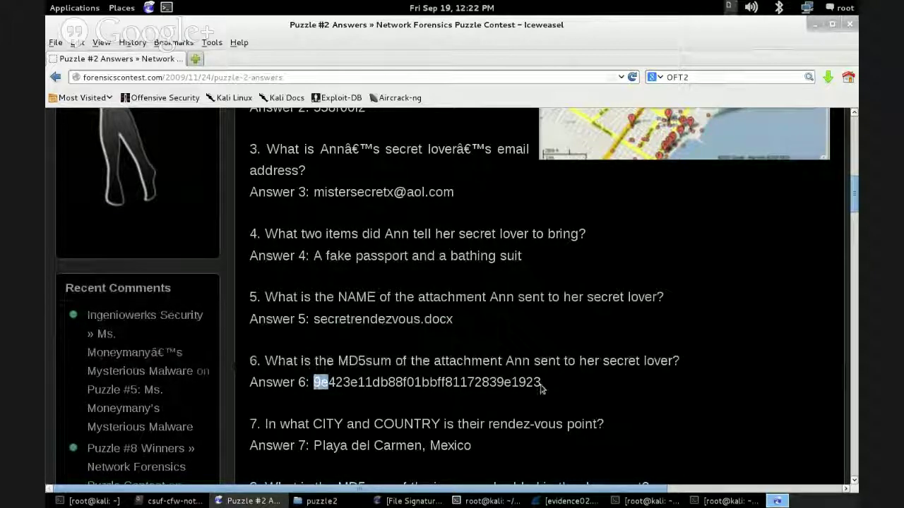
left_click_drag(542, 383, 526, 384)
Compare the attachment hash recorded in the CHALLENGE!!! notes with Answer 6
left_click(203, 500)
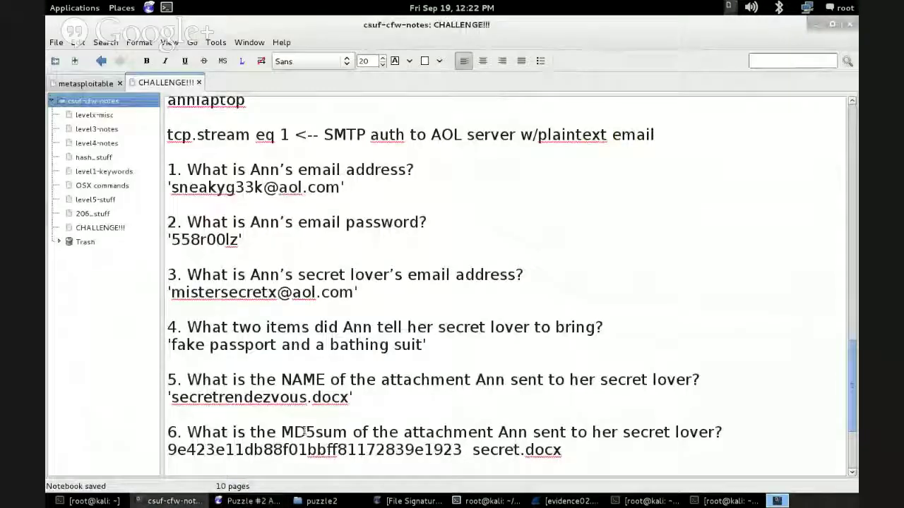
scroll(374, 268, "down", 1)
left_click_drag(181, 406, 168, 406)
left_click_drag(462, 406, 443, 406)
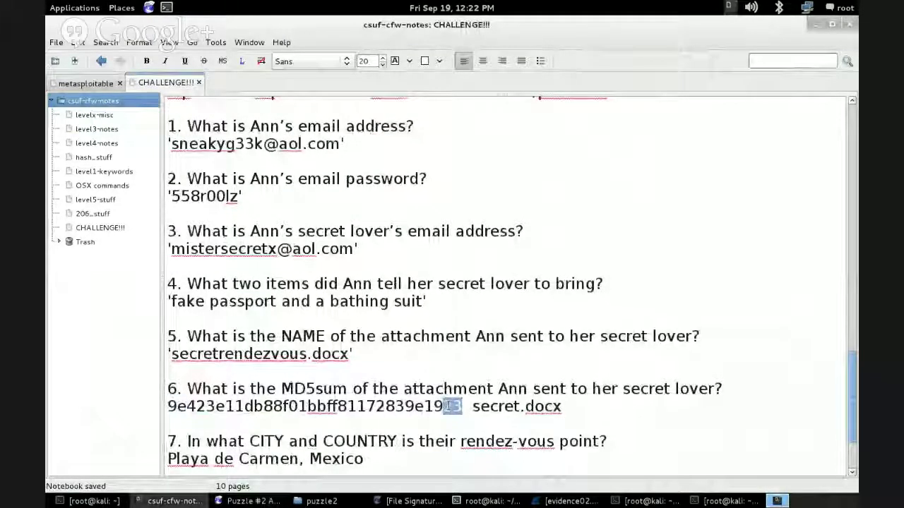
scroll(373, 366, "down", 2)
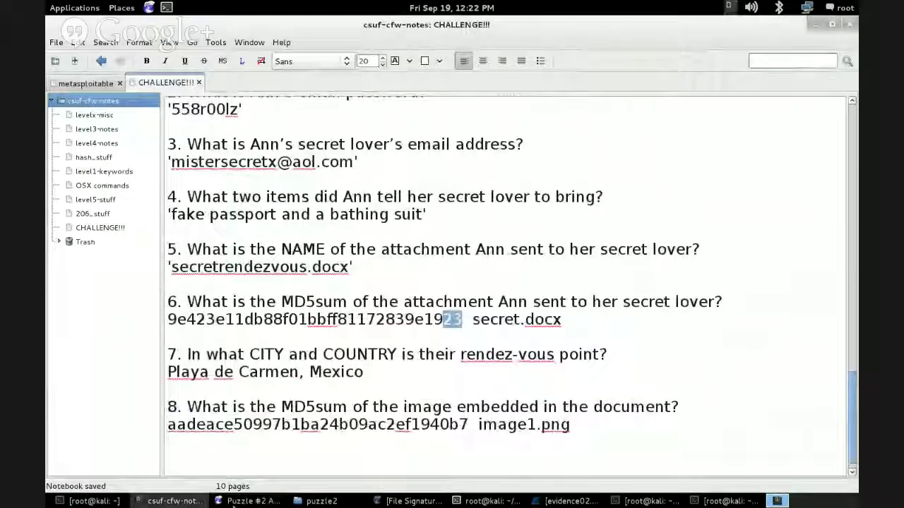
Highlight the Answer 8 image hash and compare it with the noted image1.png hash
left_click(247, 501)
scroll(524, 420, "down", 1)
scroll(523, 420, "down", 1)
left_click_drag(472, 340, 319, 344)
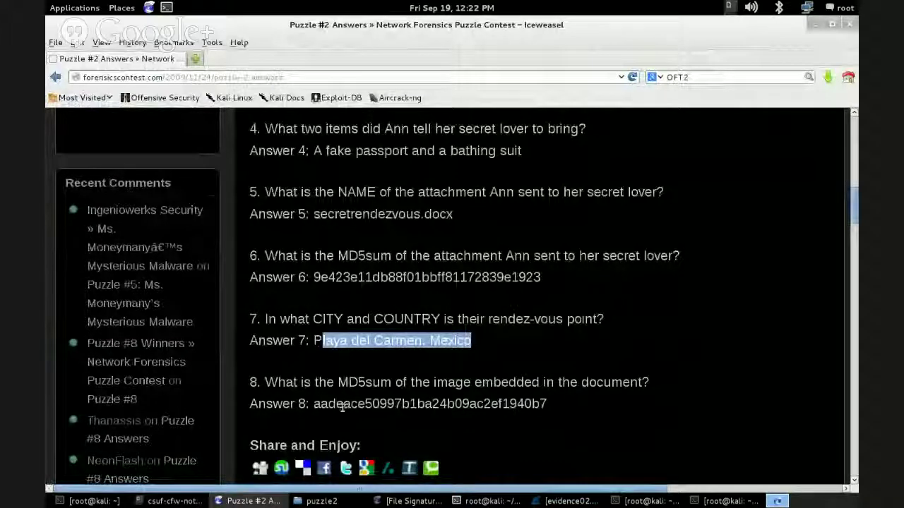
left_click_drag(330, 404, 314, 405)
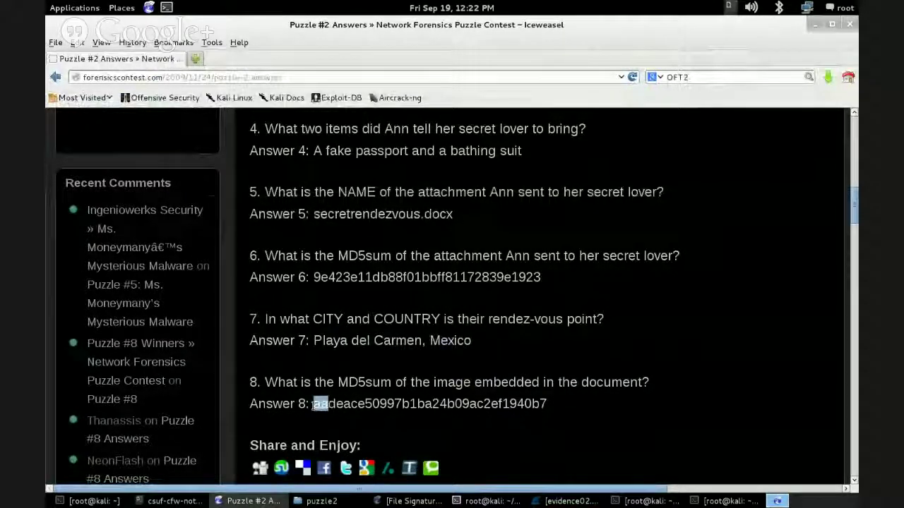
left_click_drag(549, 404, 524, 405)
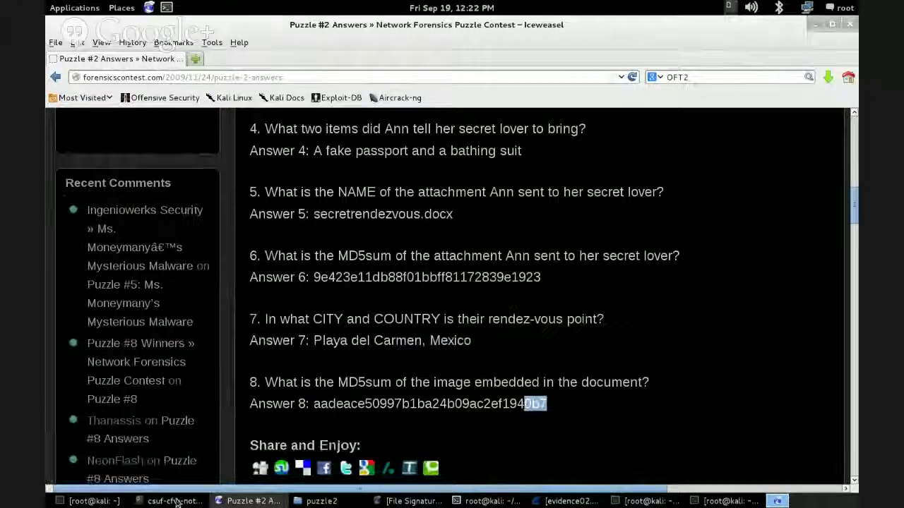
key("alt+Tab")
left_click_drag(468, 425, 439, 424)
left_click_drag(205, 424, 168, 424)
left_click(607, 440)
Select the '----' divider and 'Ann Skips Town' lines in the notes
scroll(779, 448, "up", 20)
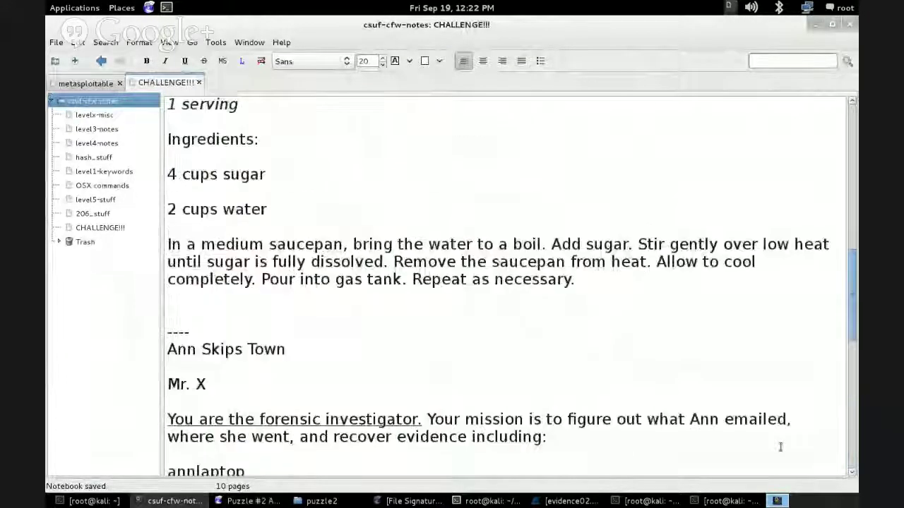
scroll(778, 448, "down", 15)
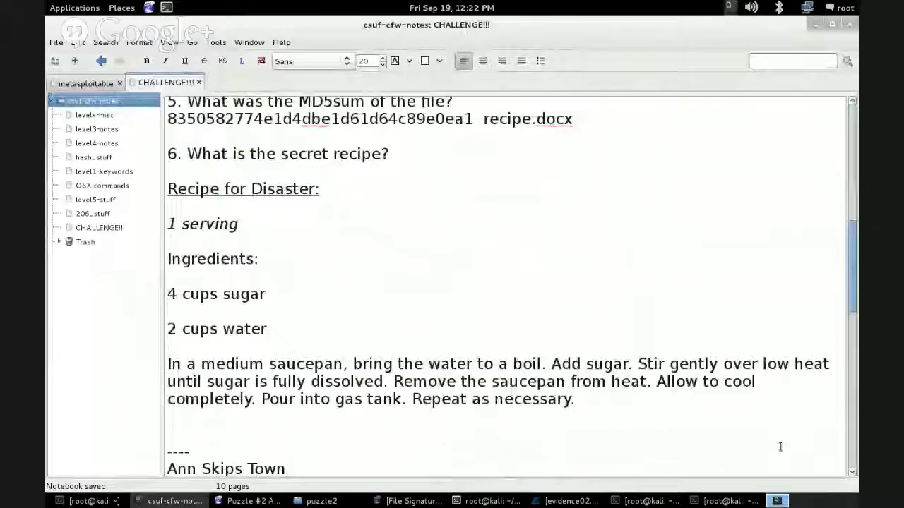
left_click_drag(285, 209, 168, 189)
key("ctrl+c")
scroll(576, 274, "down", 5)
scroll(576, 274, "down", 6)
Paste the divider and Ann Skips Town heading below question 8, then save the notebook
left_click(564, 443)
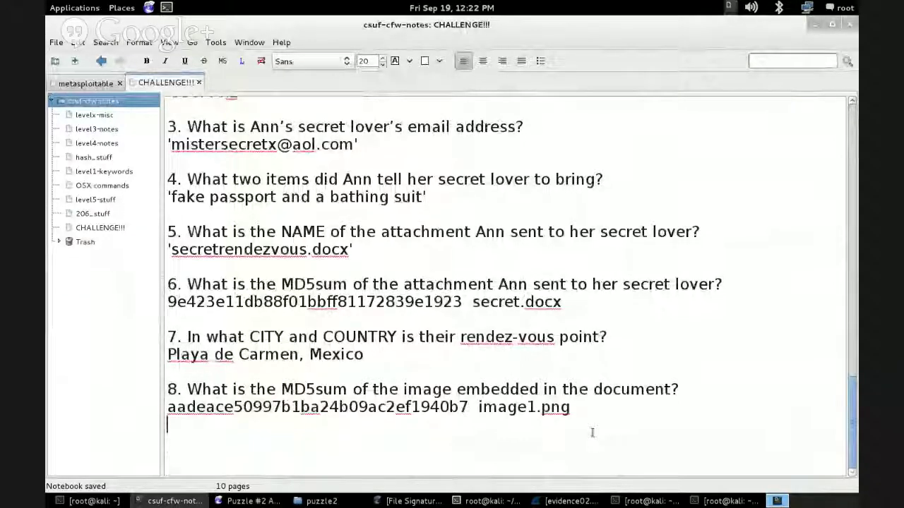
key("ctrl+v")
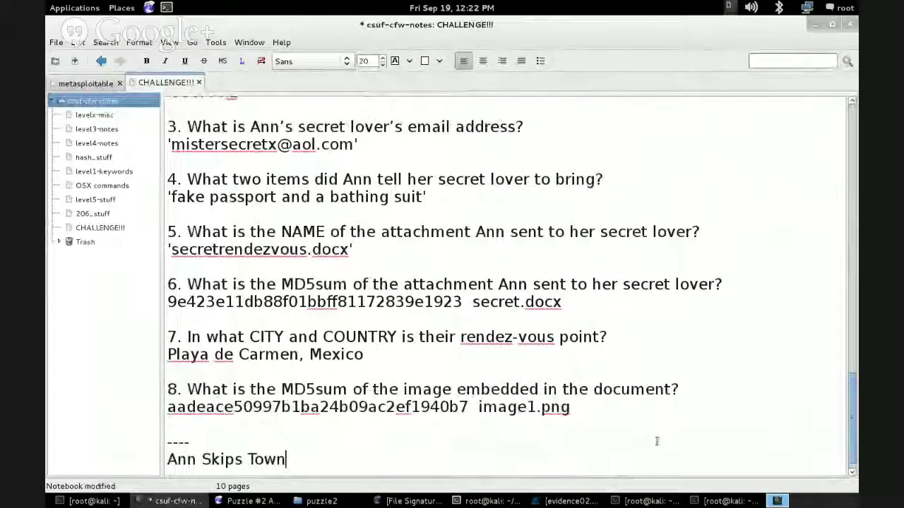
key("Return")
key("BackSpace")
key("ctrl+shift+Left")
key("ctrl+shift+Left")
key("ctrl+shift+Left")
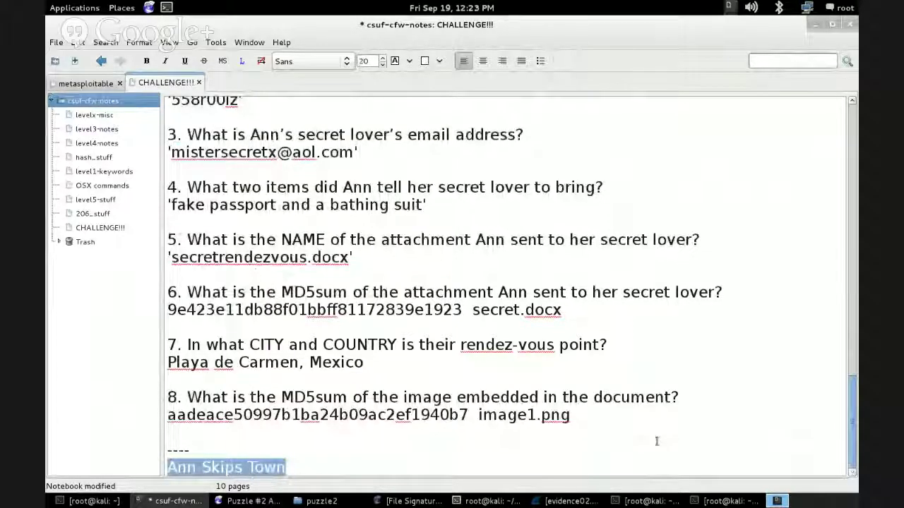
key("ctrl+s")
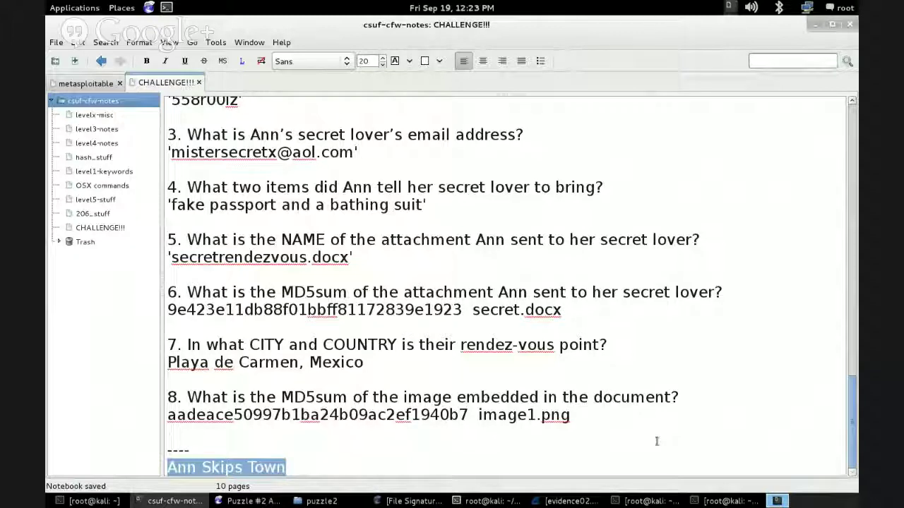
left_click(656, 440)
left_click(244, 500)
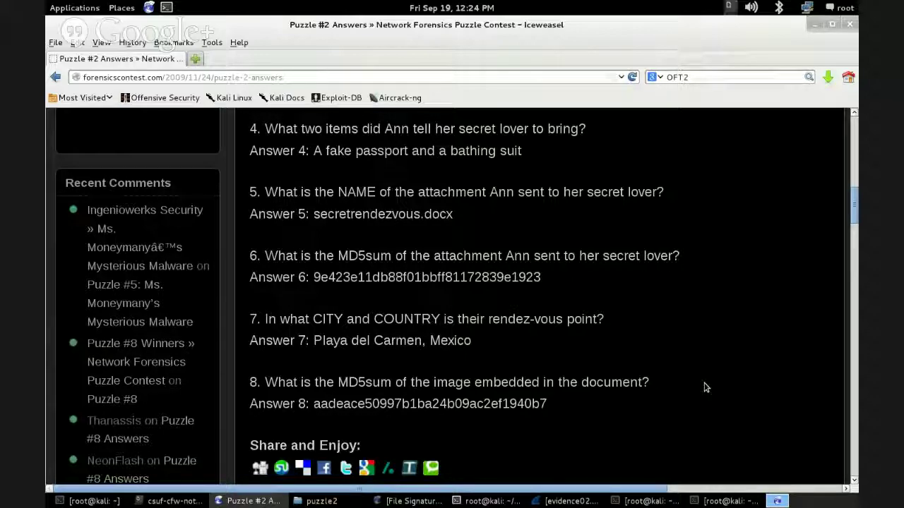
Return to Puzzles!, open Puzzle #3: Ann's AppleTV, and scroll down to its questions
scroll(247, 137, "up", 9)
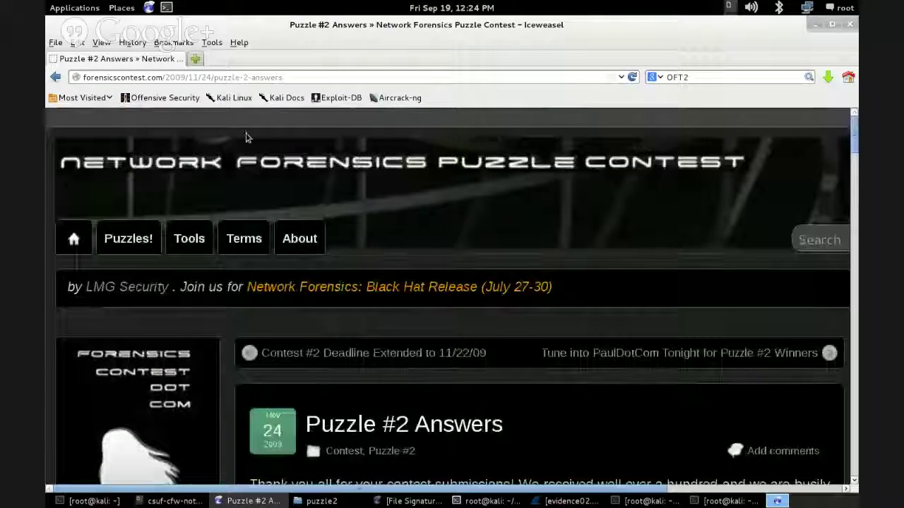
right_click(60, 79)
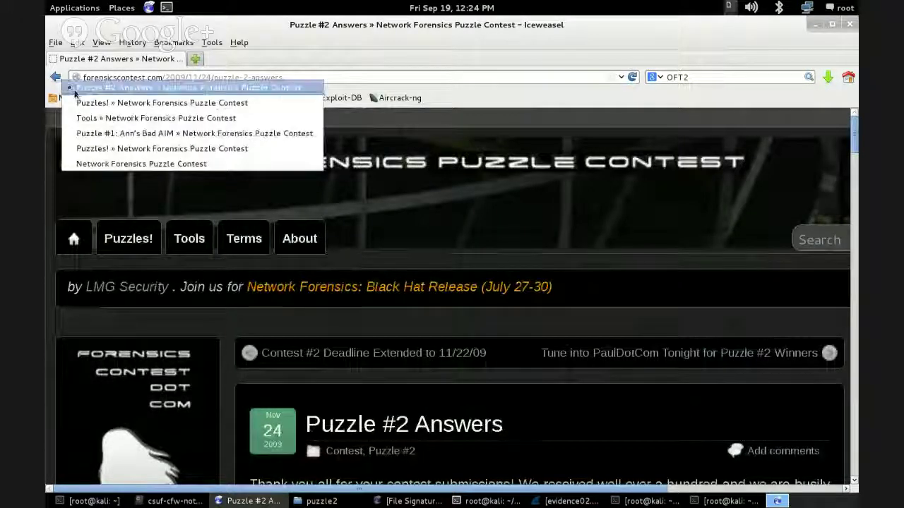
left_click(135, 105)
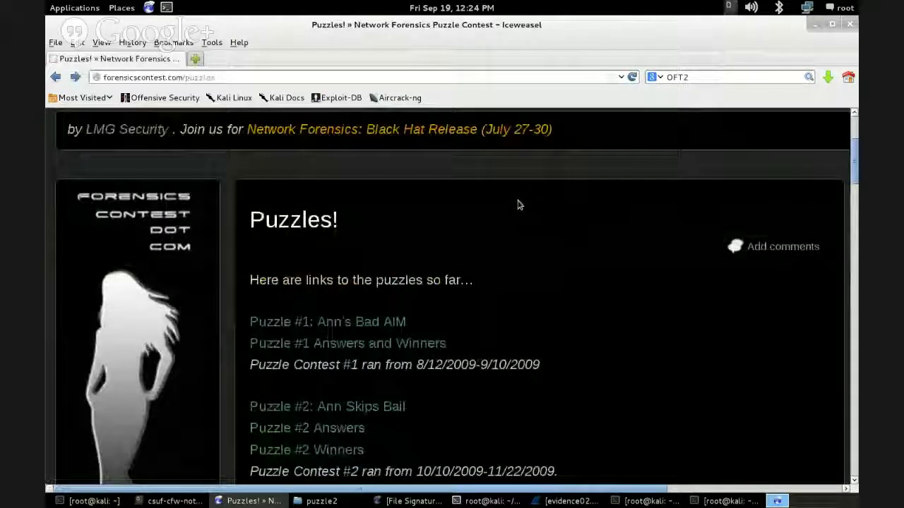
scroll(544, 213, "down", 5)
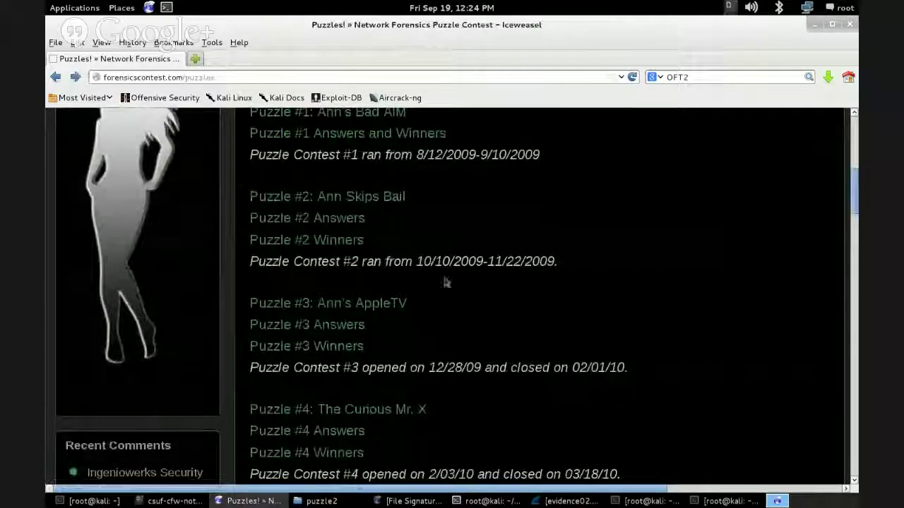
left_click(392, 311)
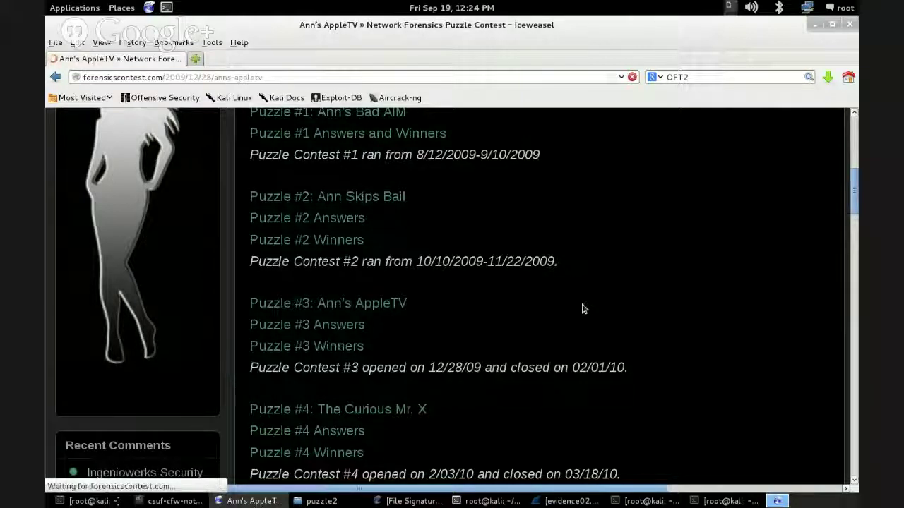
scroll(583, 309, "down", 5)
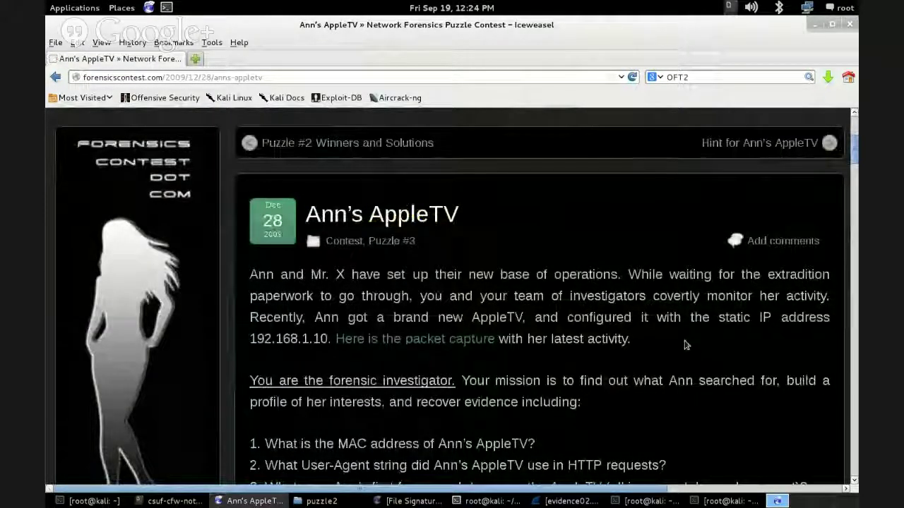
scroll(683, 345, "down", 2)
scroll(684, 345, "down", 2)
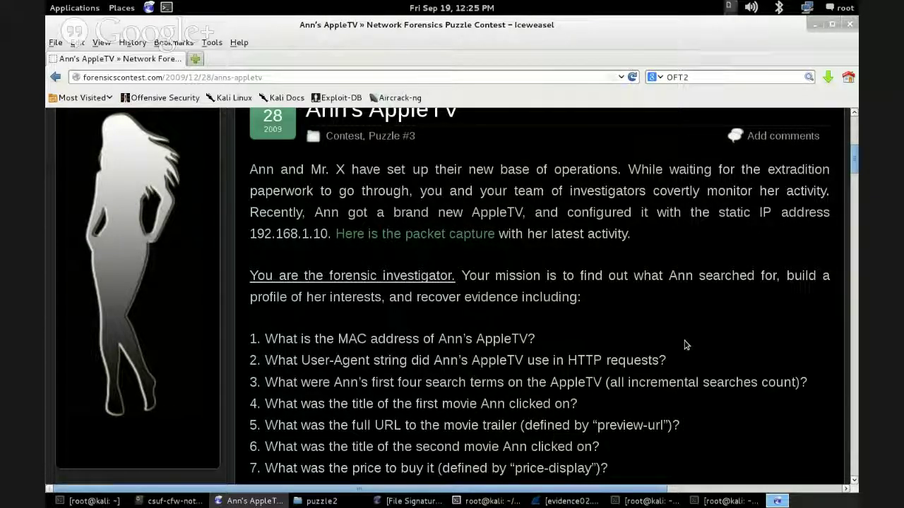
Save the linked evidence03.pcap into a newly created session6/puzzle3 folder
right_click(449, 234)
left_click(530, 312)
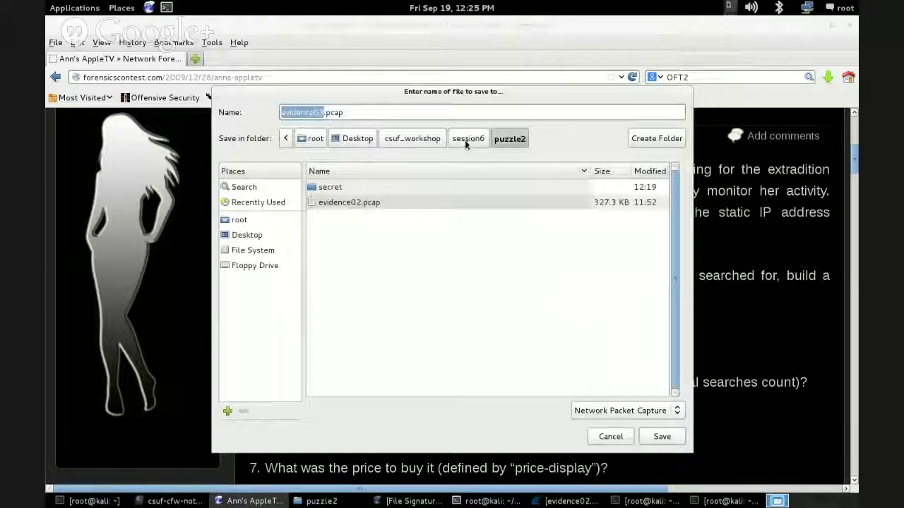
left_click(465, 140)
left_click(656, 138)
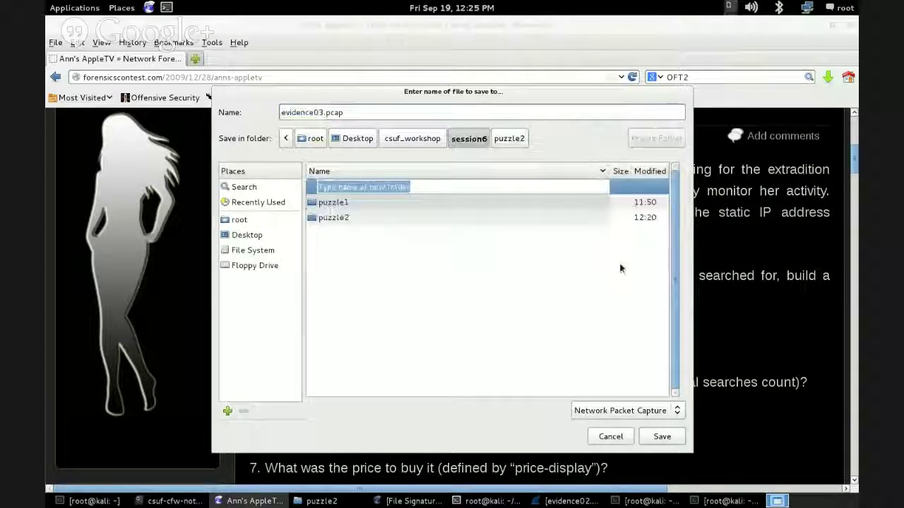
type("puzzle3")
key("Return")
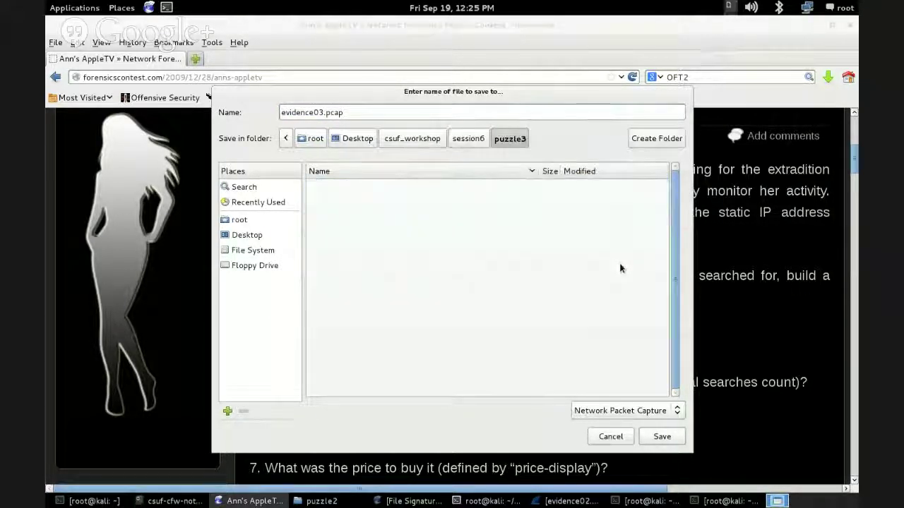
left_click(661, 437)
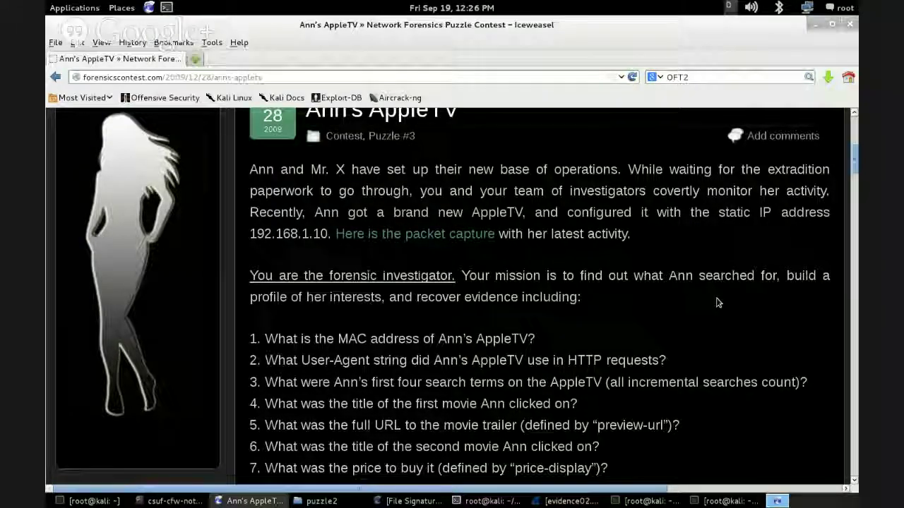
Copy the eight Ann's AppleTV questions from the puzzle web page
scroll(717, 303, "down", 4)
left_click_drag(570, 335, 252, 181)
right_click(299, 176)
left_click(313, 184)
left_click(173, 500)
Change the last heading to 'Ann's AppleTV' and paste the copied questions beneath it
left_click_drag(285, 467, 206, 472)
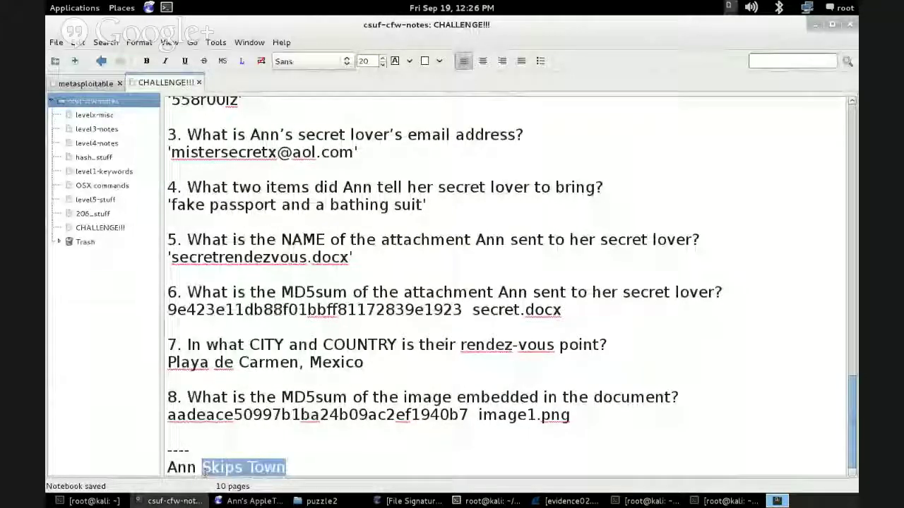
key("BackSpace")
key("BackSpace")
type("'s A")
key("BackSpace")
key("BackSpace")
key("BackSpace")
key("BackSpace")
key("BackSpace")
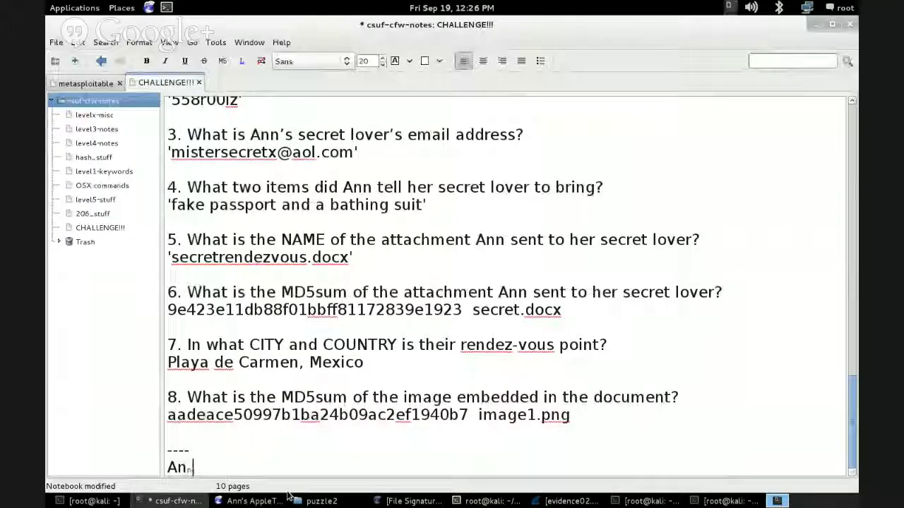
type("n's AppleTV")
key("Return")
key("Return")
key("ctrl+v")
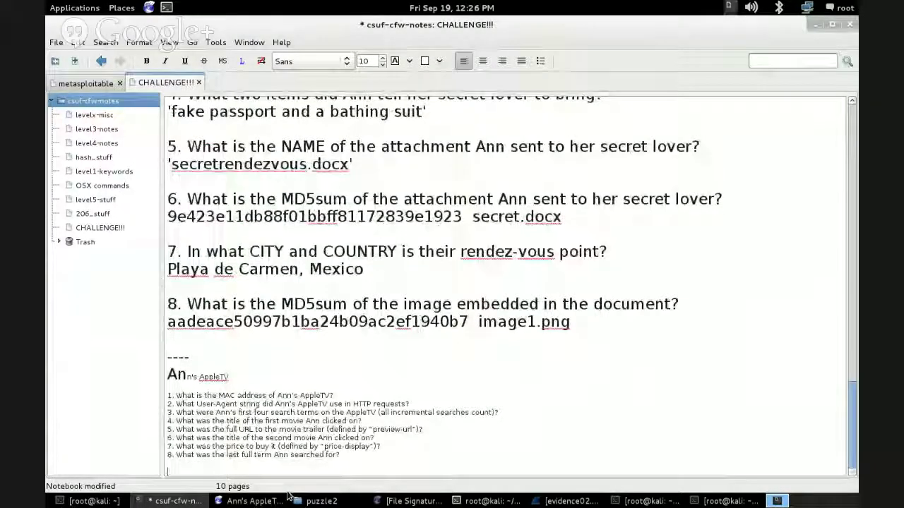
key("Return")
Set all the CHALLENGE!!! note text to font size 20
key("ctrl+a")
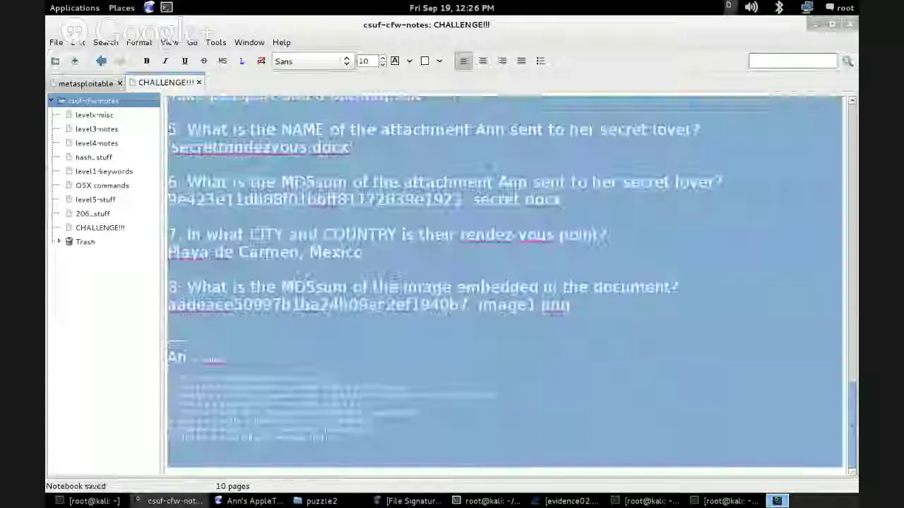
left_click(374, 61)
key("Return")
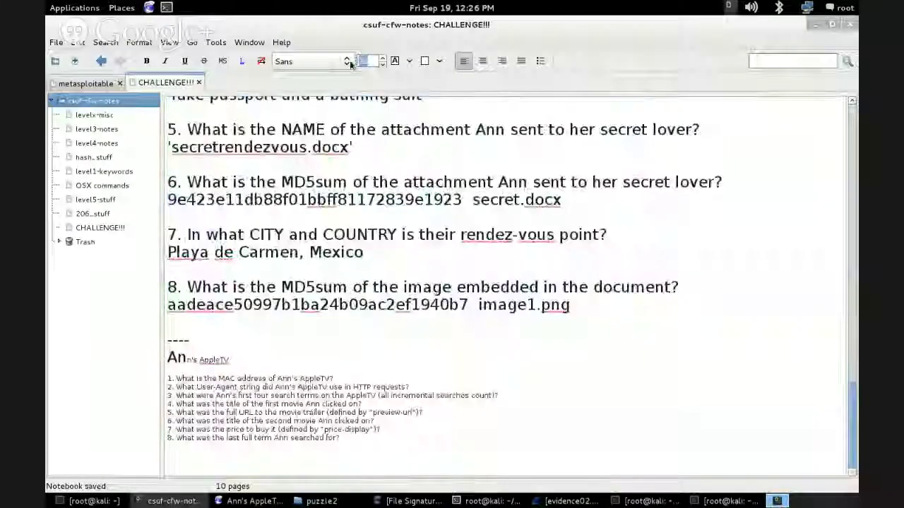
key("ctrl+a")
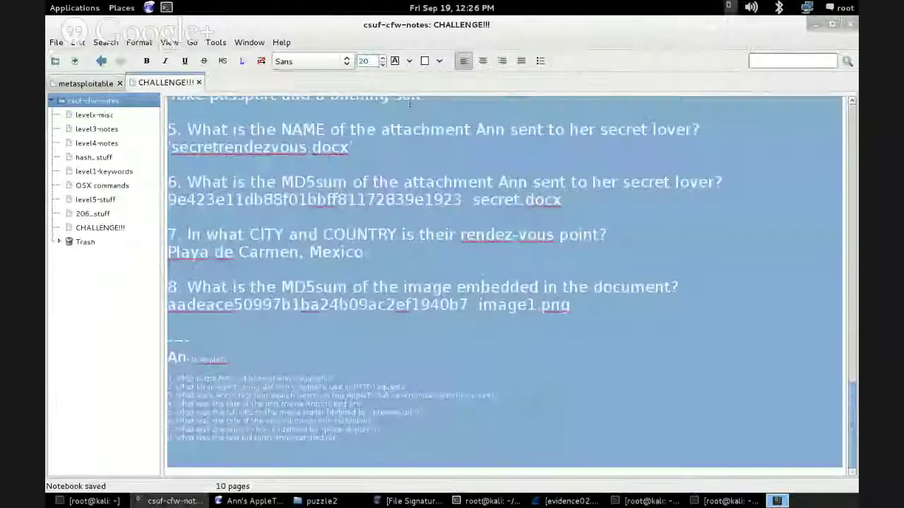
left_click(383, 60)
left_click(526, 266)
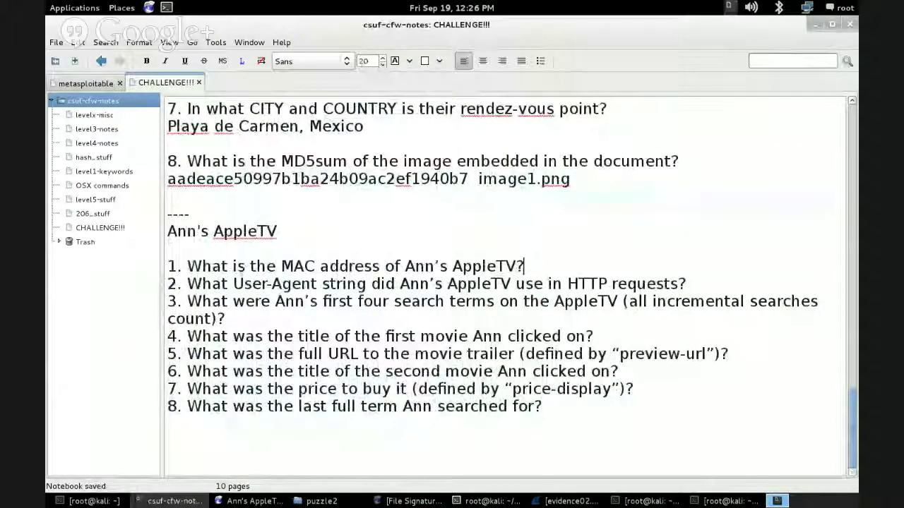
Highlight key terms in questions 1–3 and copy the words 'incremental searches'
left_click_drag(281, 266, 315, 266)
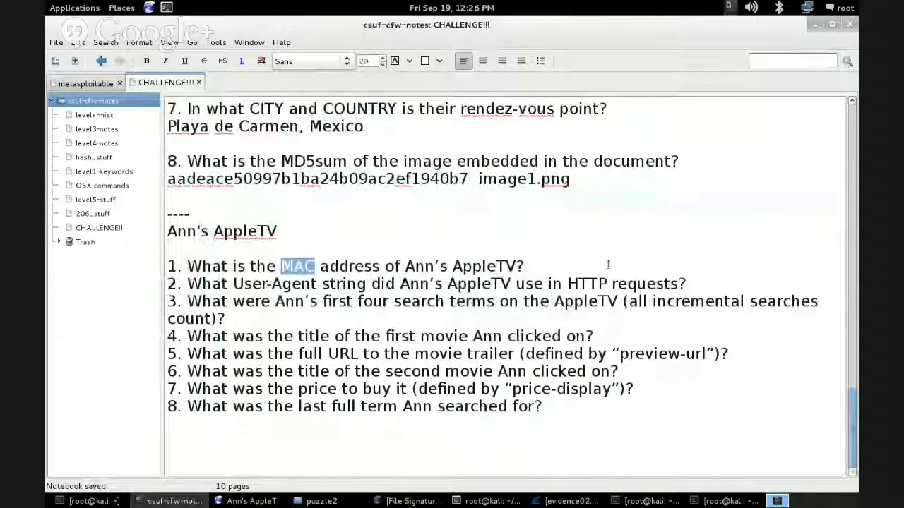
left_click_drag(293, 280, 233, 279)
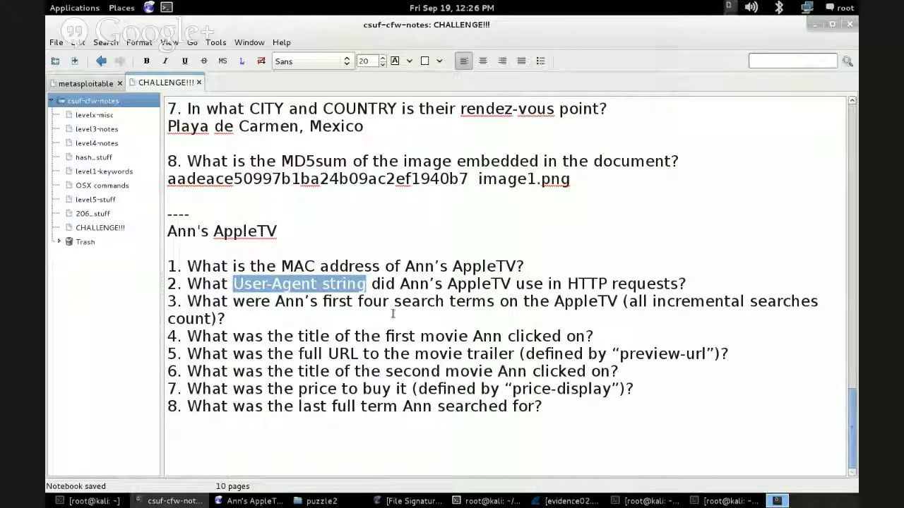
left_click_drag(212, 319, 625, 300)
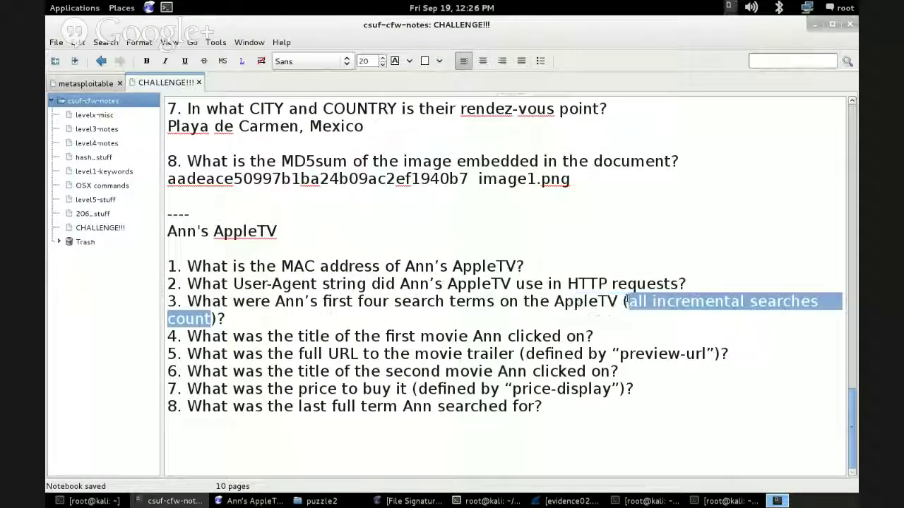
left_click(704, 342)
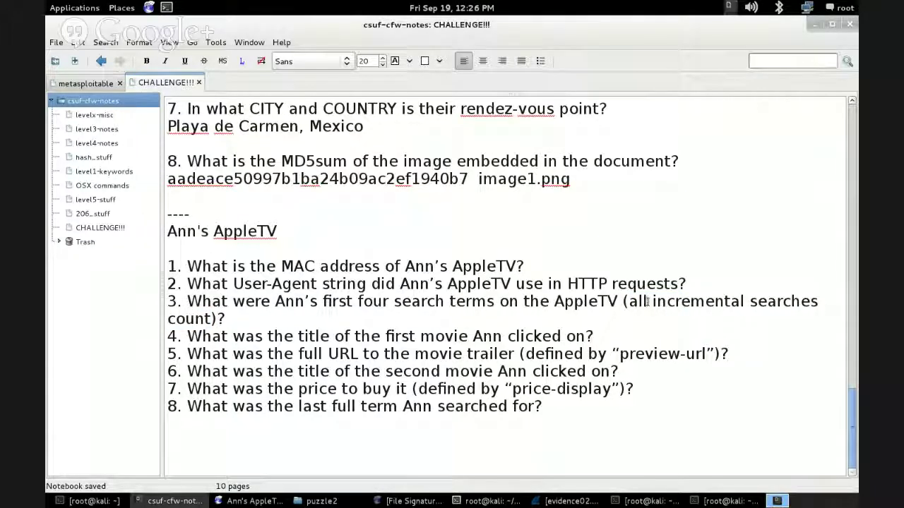
left_click_drag(650, 302, 804, 302)
right_click(761, 304)
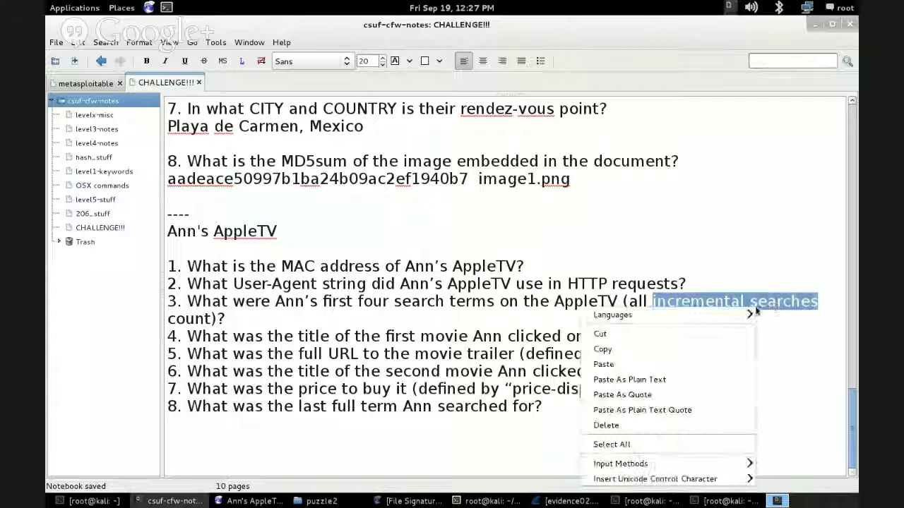
left_click(605, 347)
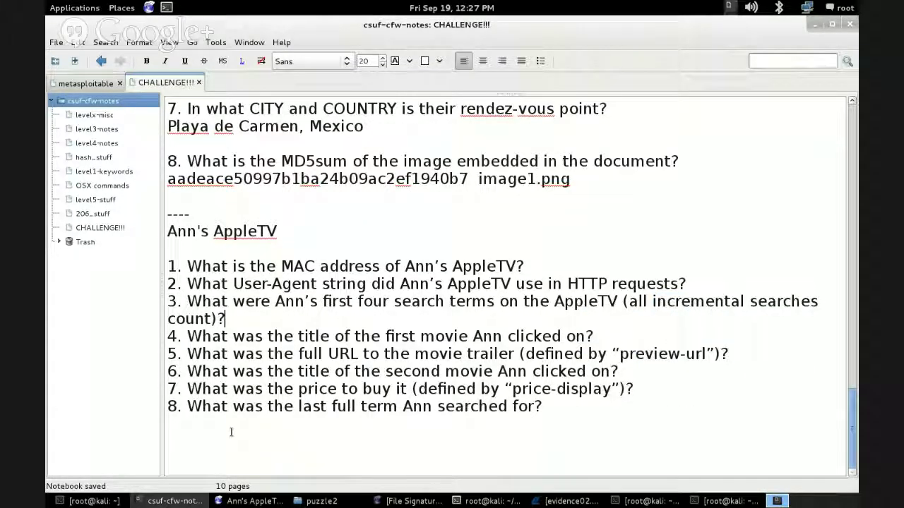
left_click(305, 500)
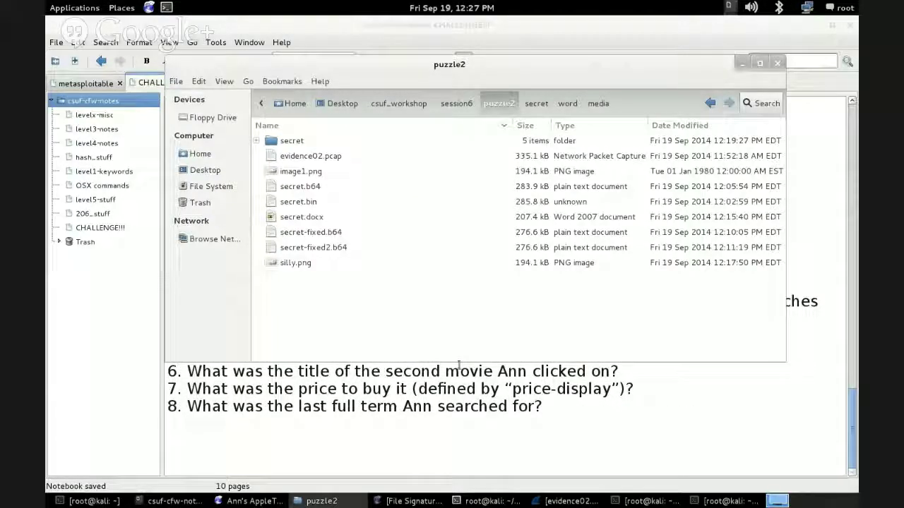
Google 'incremental searches' in a new Iceweasel tab
left_click(268, 504)
key("ctrl+t")
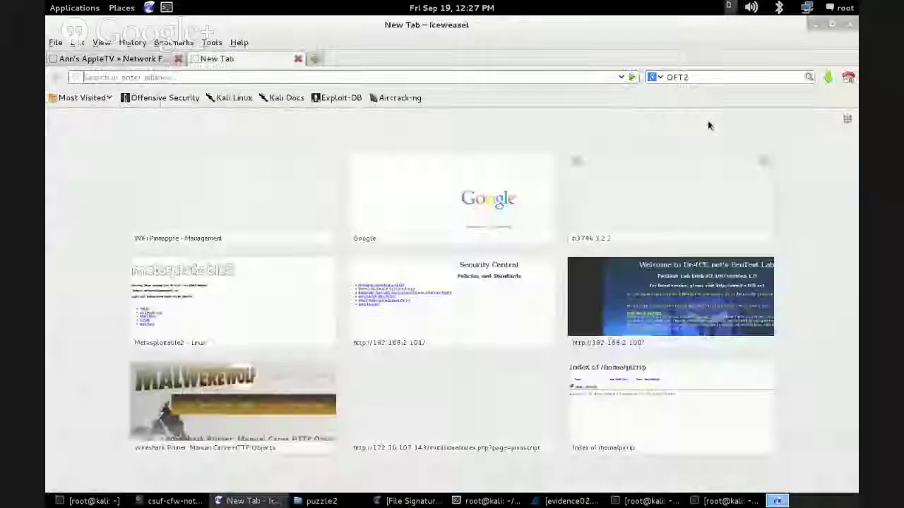
key("ctrl+v")
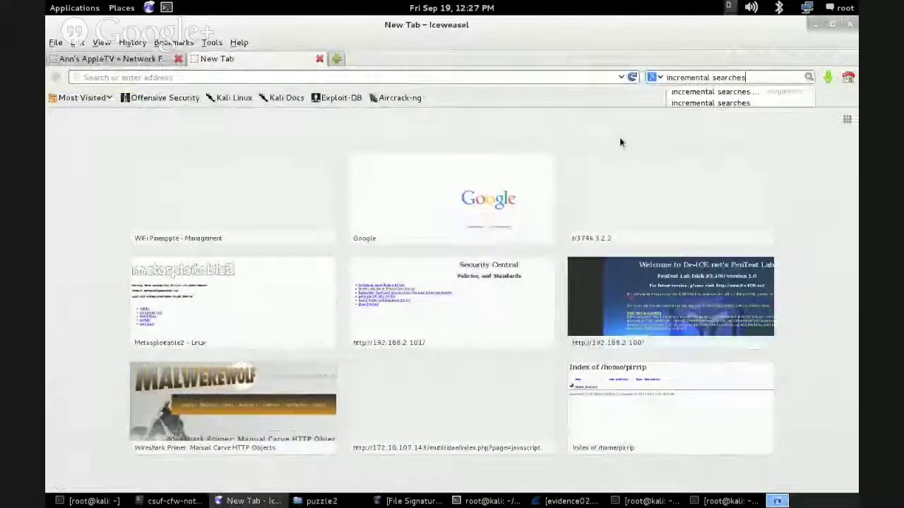
key("Return")
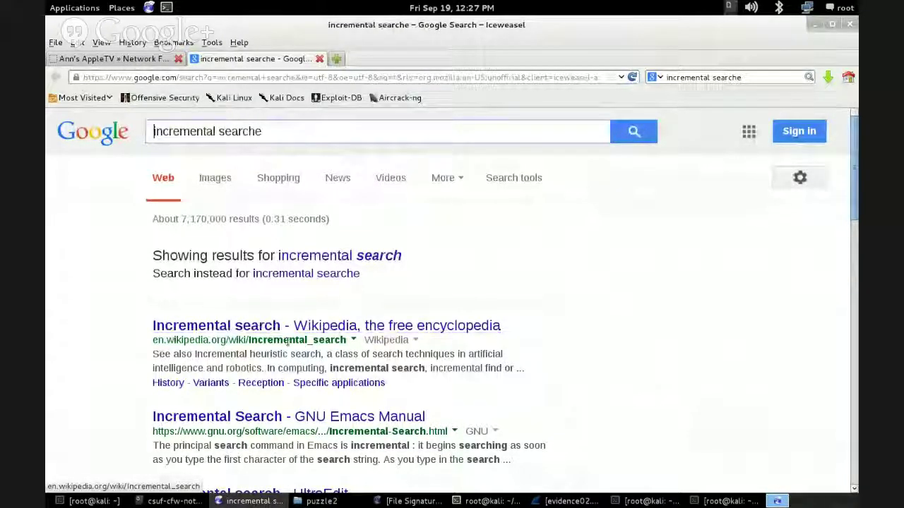
Open the Wikipedia Incremental search article and read down to its Variants section
key("ctrl+plus")
left_click(271, 345)
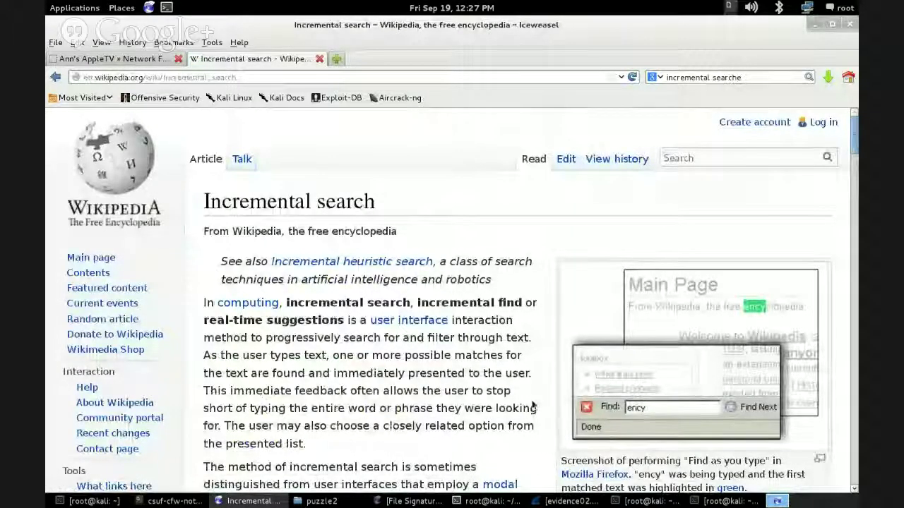
left_click_drag(347, 320, 203, 322)
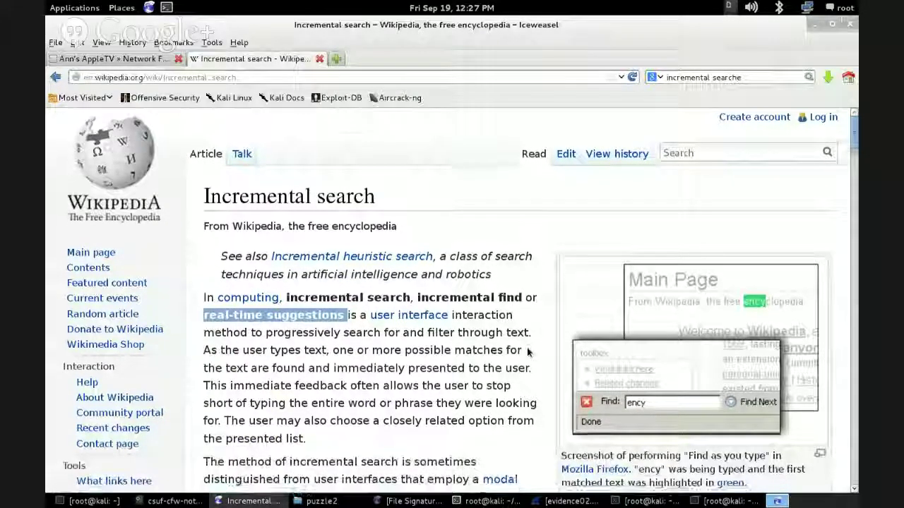
scroll(527, 350, "down", 3)
scroll(528, 348, "down", 12)
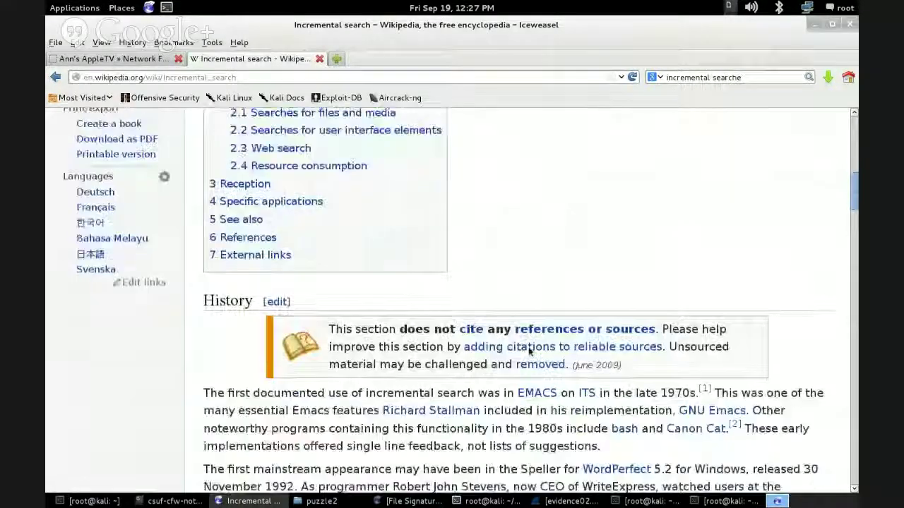
scroll(536, 332, "down", 2)
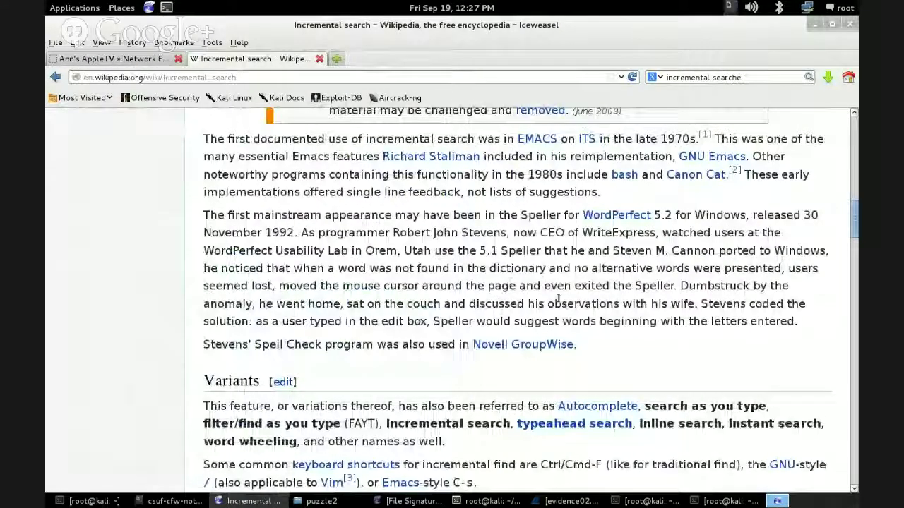
scroll(535, 315, "down", 4)
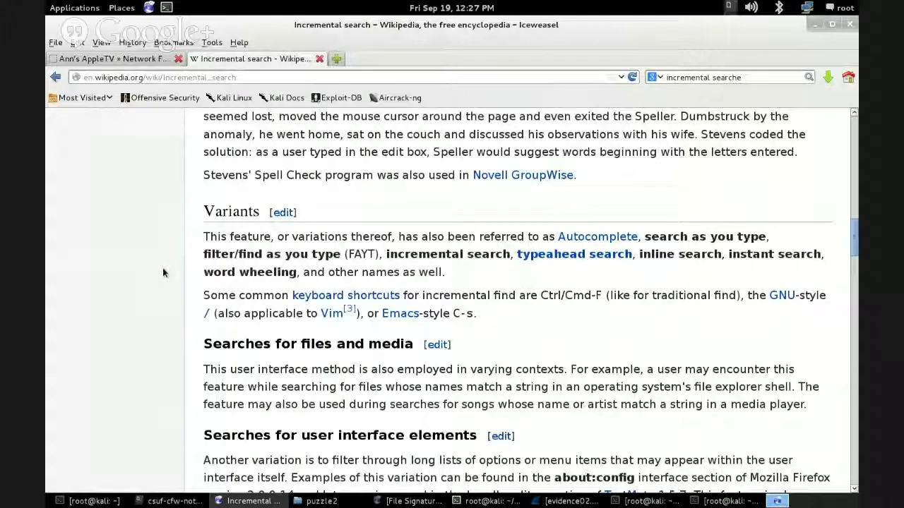
Search for 'appletv internet browser' in a new tab, then close those results
key("ctrl+t")
type("appletv bro")
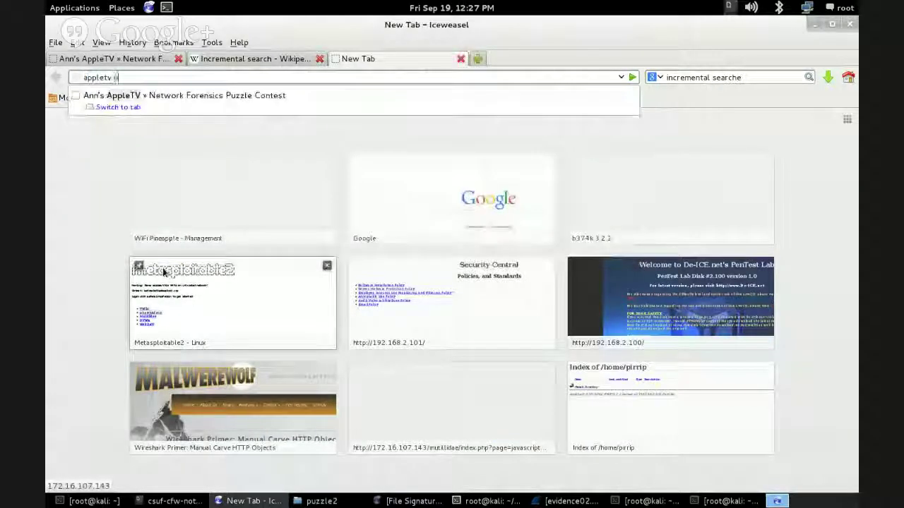
key("BackSpace")
key("BackSpace")
key("BackSpace")
type("internet ")
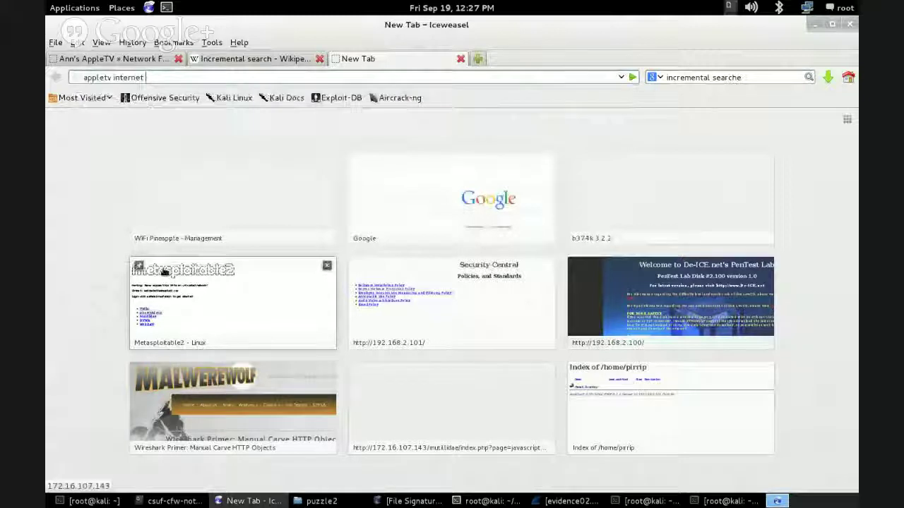
type("browser")
key("Return")
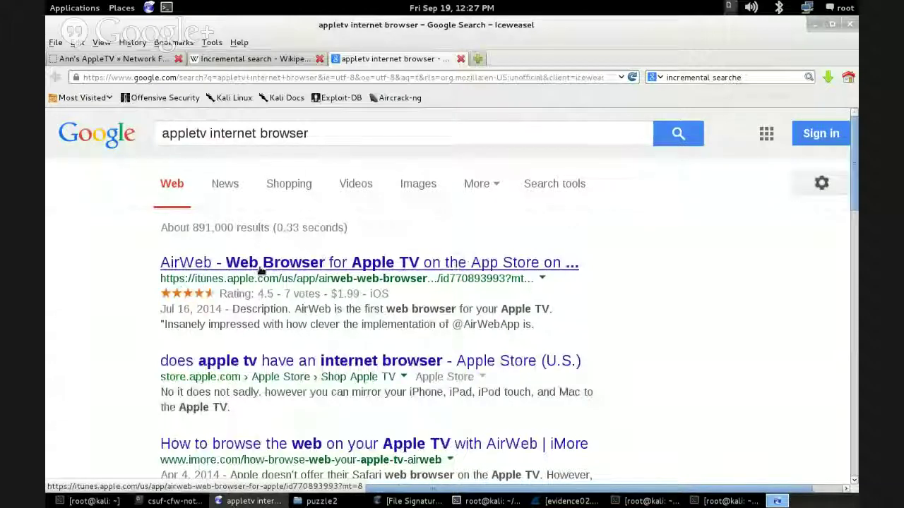
left_click(462, 60)
Load google.com, type a bodybuilding query to show live suggestions, then close the tab
left_click(337, 59)
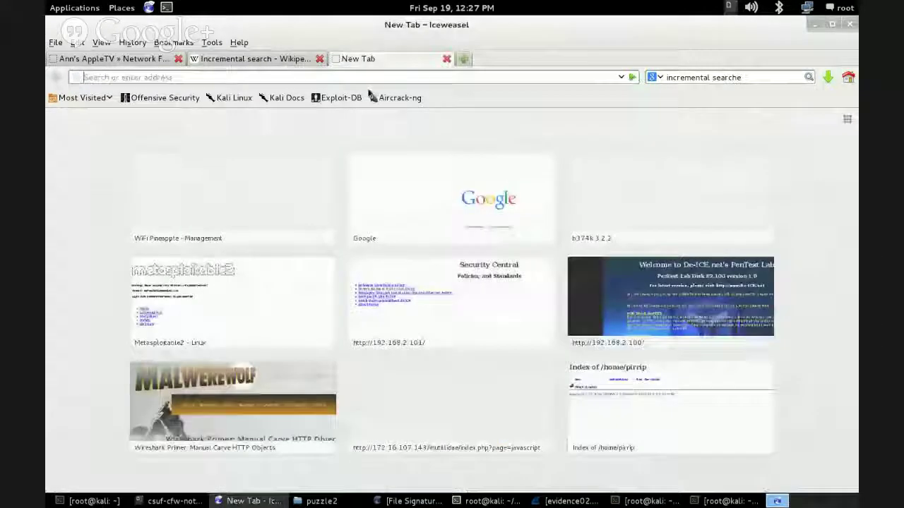
type("google.com")
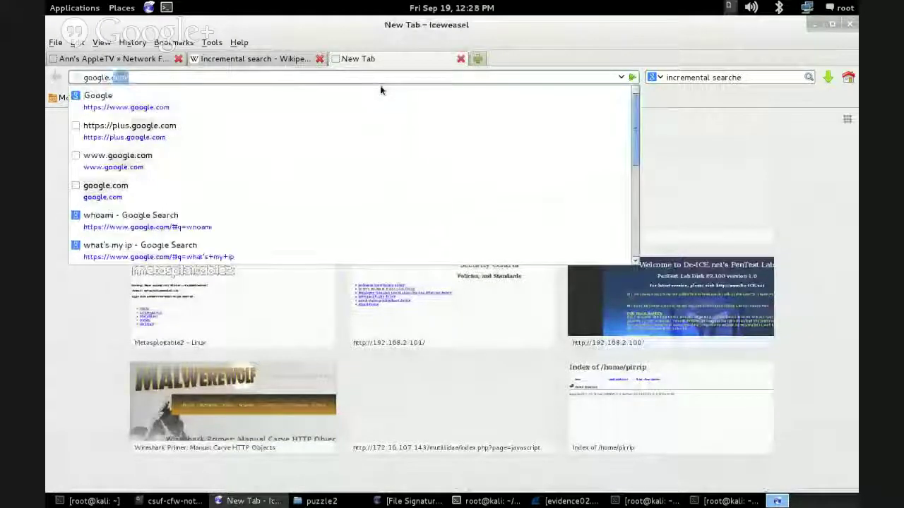
key("Return")
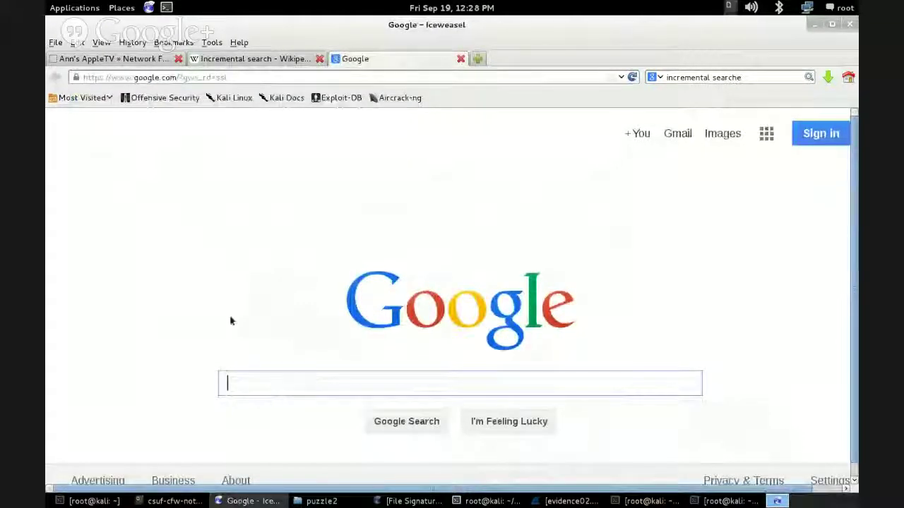
type("b")
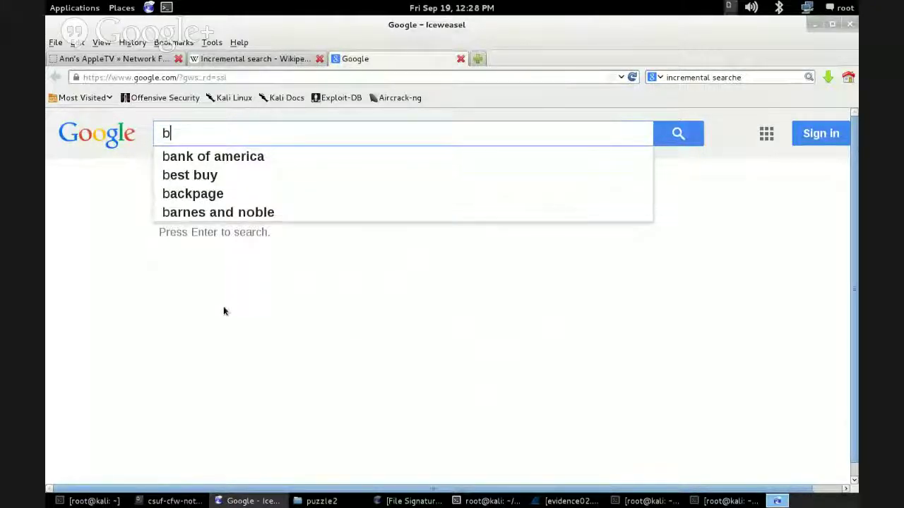
type("o")
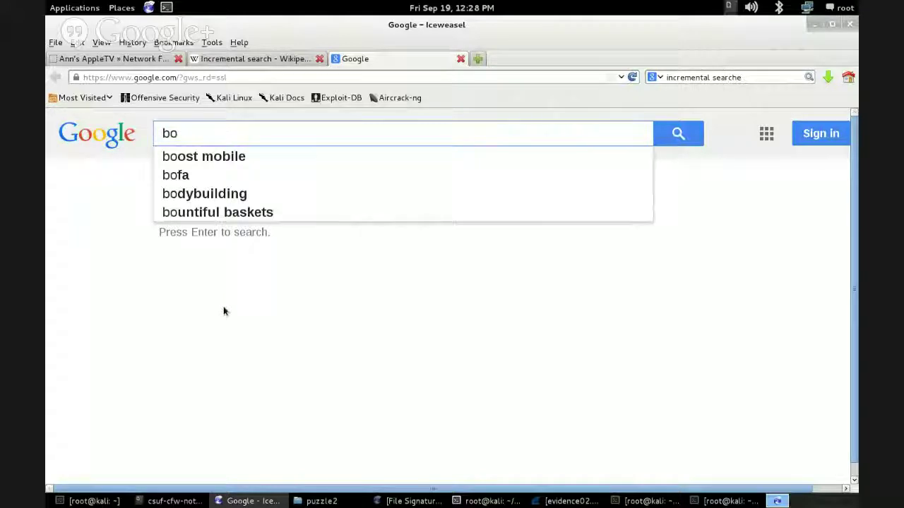
type("dybuilding")
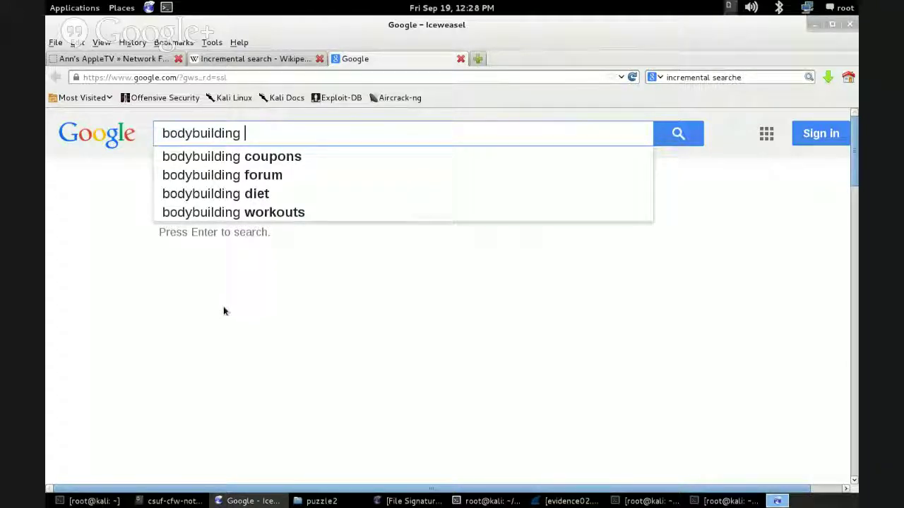
type("d")
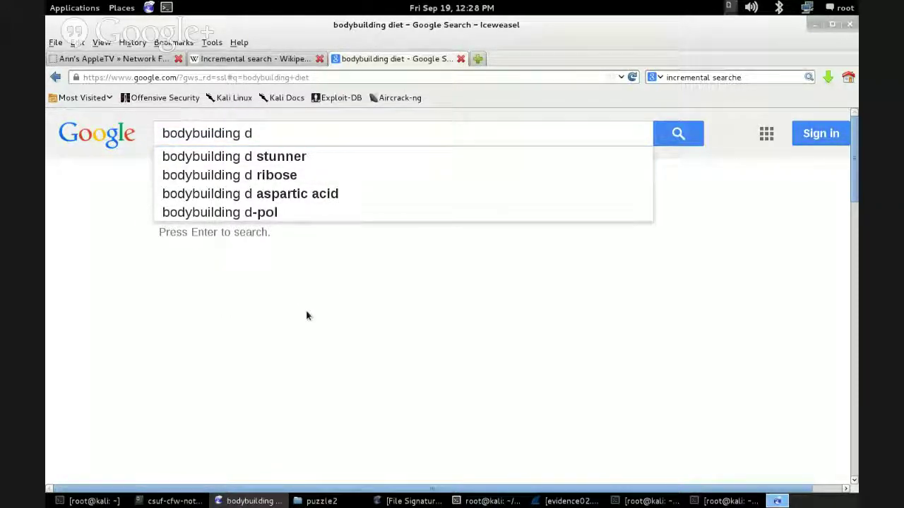
key("ctrl+w")
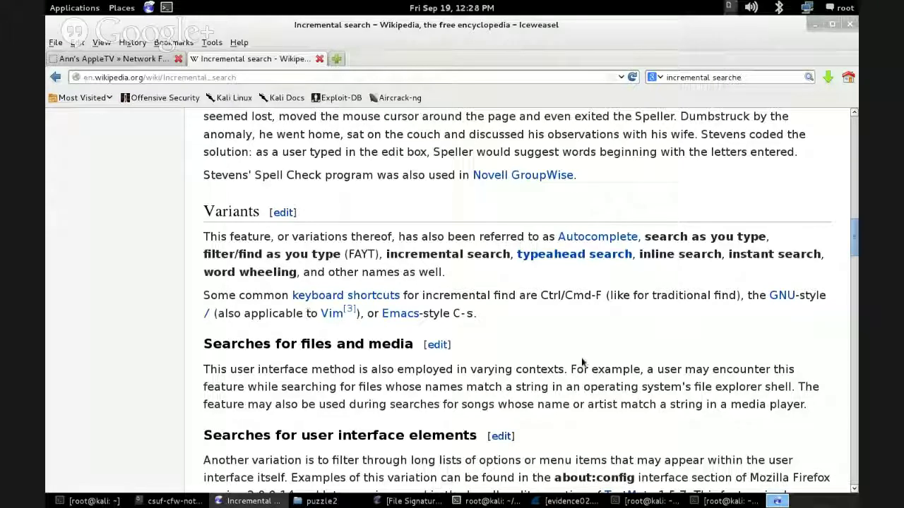
Close the Wikipedia tab and read through the eight Ann's AppleTV contest questions
key("ctrl+w")
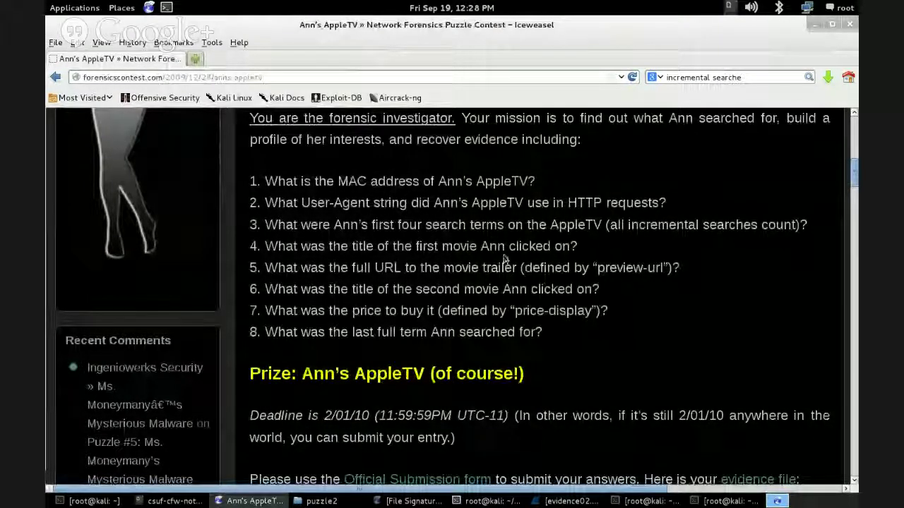
left_click_drag(583, 247, 249, 246)
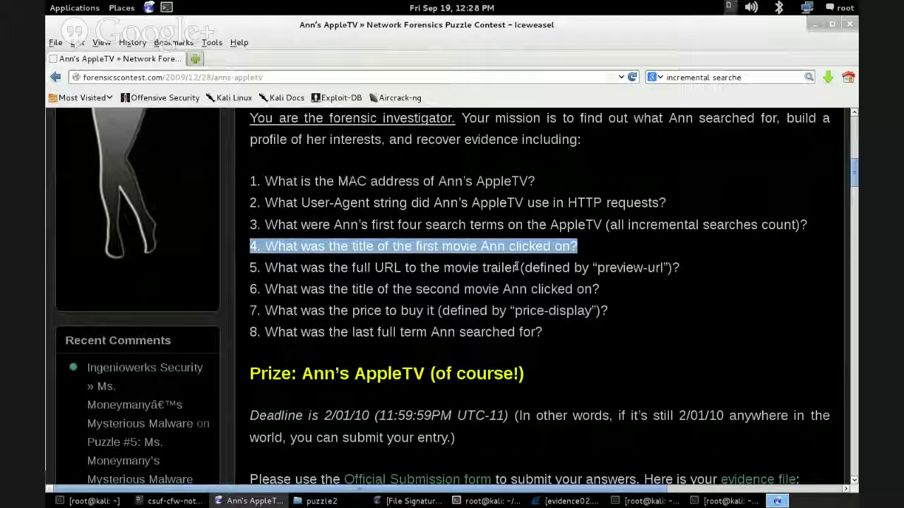
left_click_drag(670, 271, 531, 271)
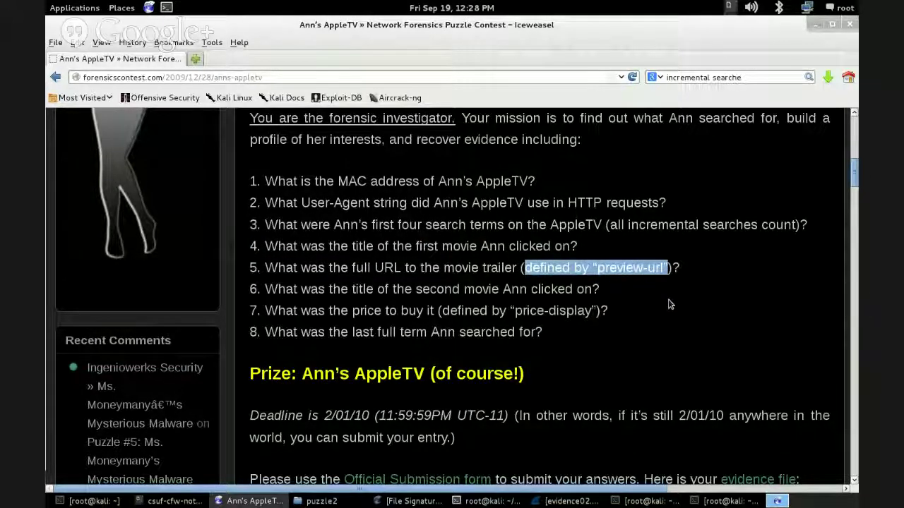
left_click_drag(665, 271, 601, 272)
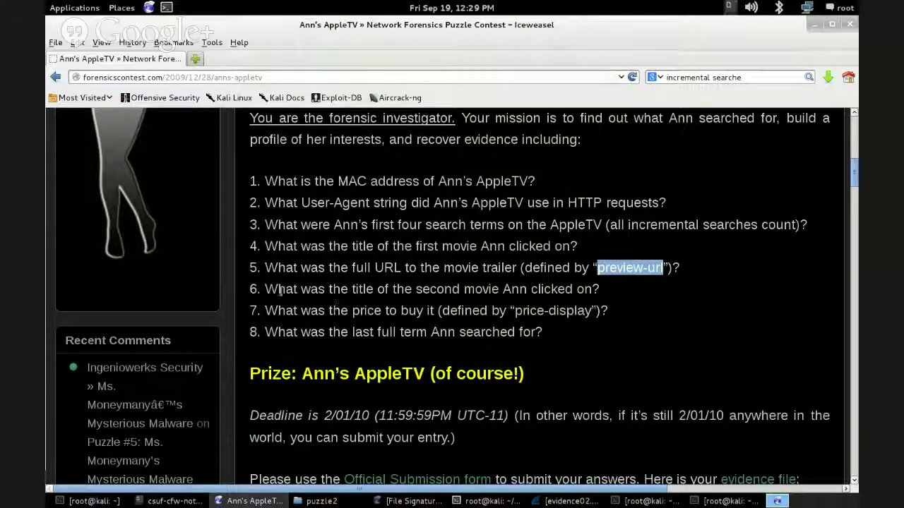
left_click_drag(609, 290, 424, 296)
left_click_drag(577, 246, 416, 247)
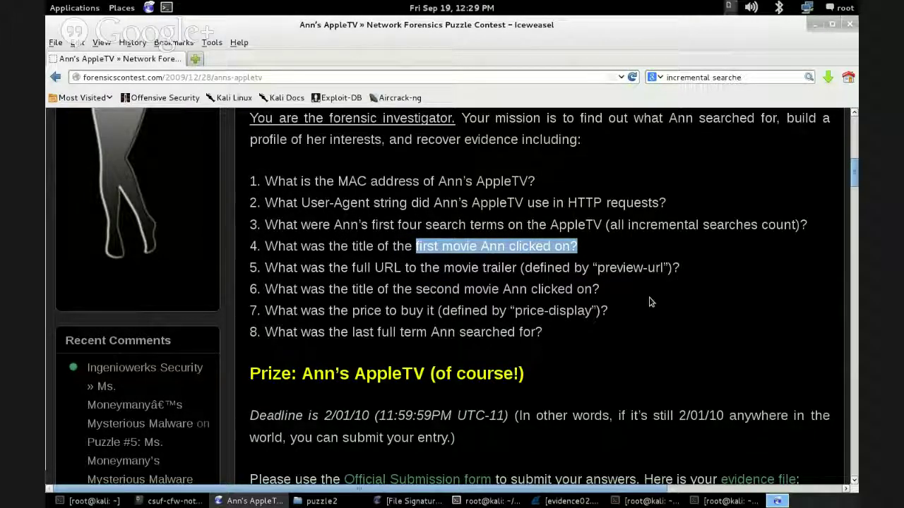
left_click_drag(679, 268, 521, 269)
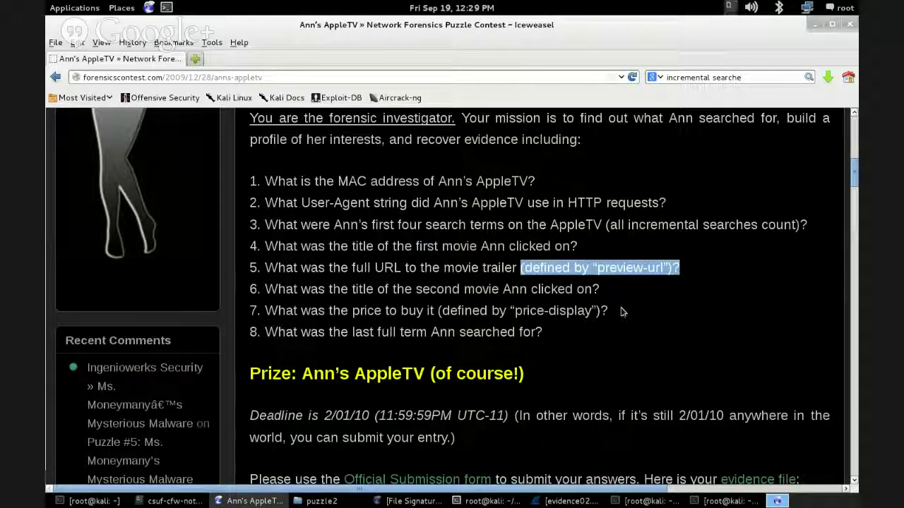
left_click_drag(592, 310, 516, 318)
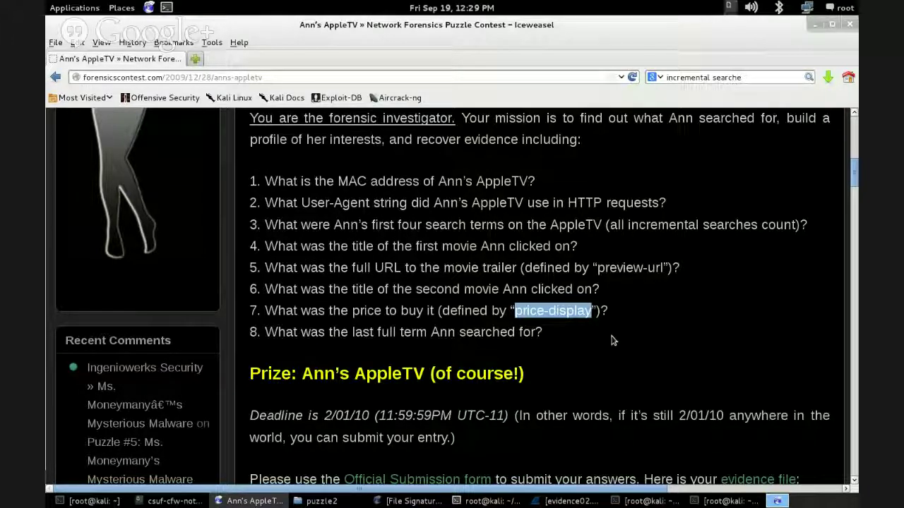
left_click_drag(550, 340, 250, 339)
left_click(578, 343)
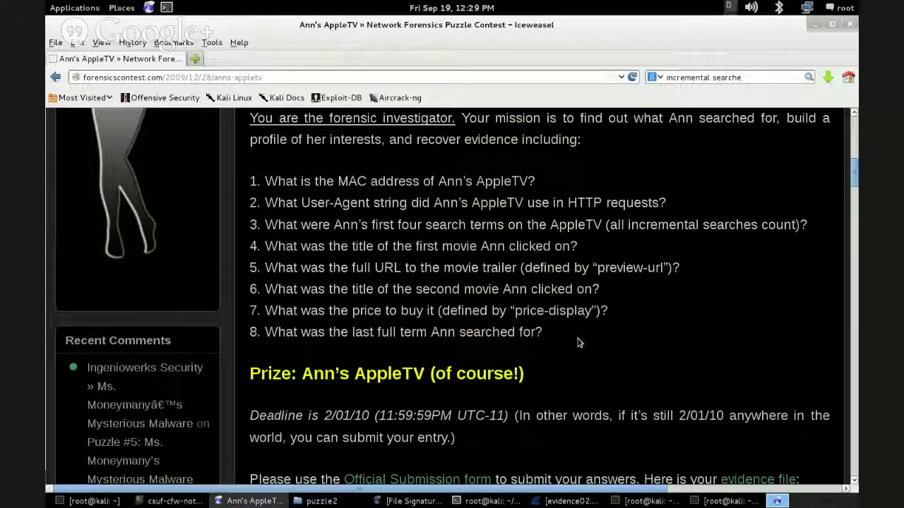
left_click_drag(534, 181, 248, 182)
left_click(580, 332)
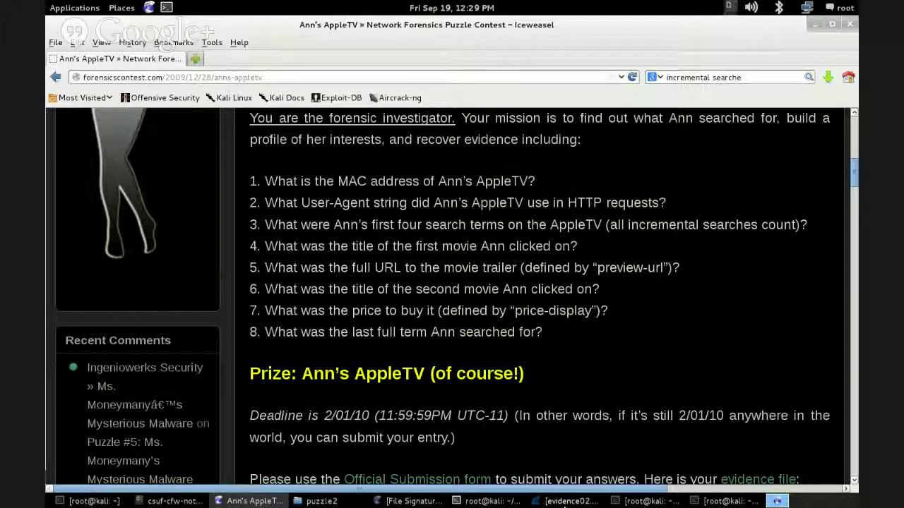
Close the evidence02 Wireshark window, one terminal and the Desktop-folder terminal from the taskbar
left_click(577, 500)
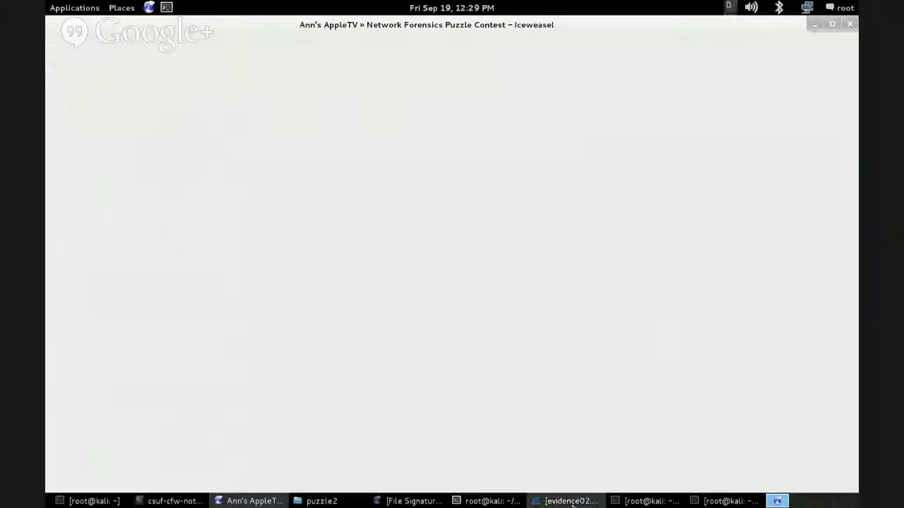
right_click(576, 500)
left_click(554, 485)
left_click(569, 503)
right_click(586, 501)
left_click(601, 484)
left_click(689, 502)
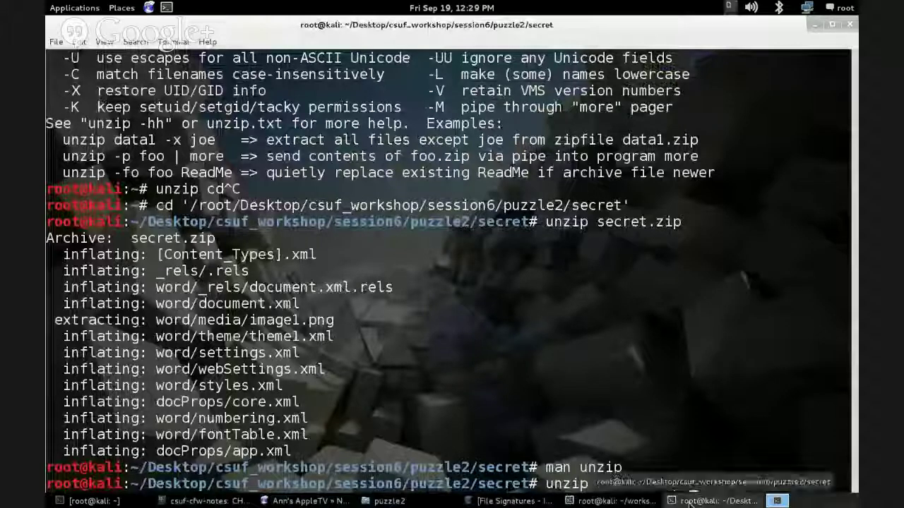
right_click(689, 501)
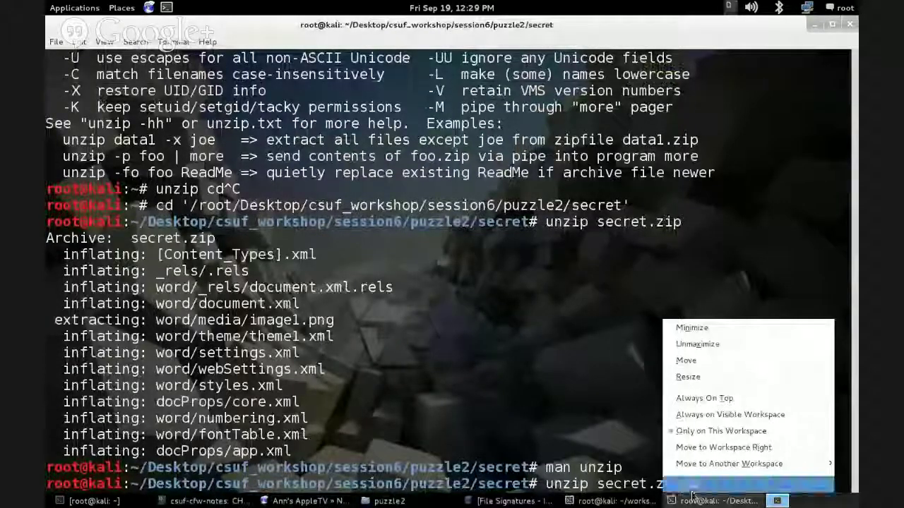
left_click(696, 484)
Close the workshop-folder terminal and the File Signatures browser window
left_click(692, 501)
right_click(689, 501)
left_click(689, 492)
left_click(565, 500)
right_click(571, 501)
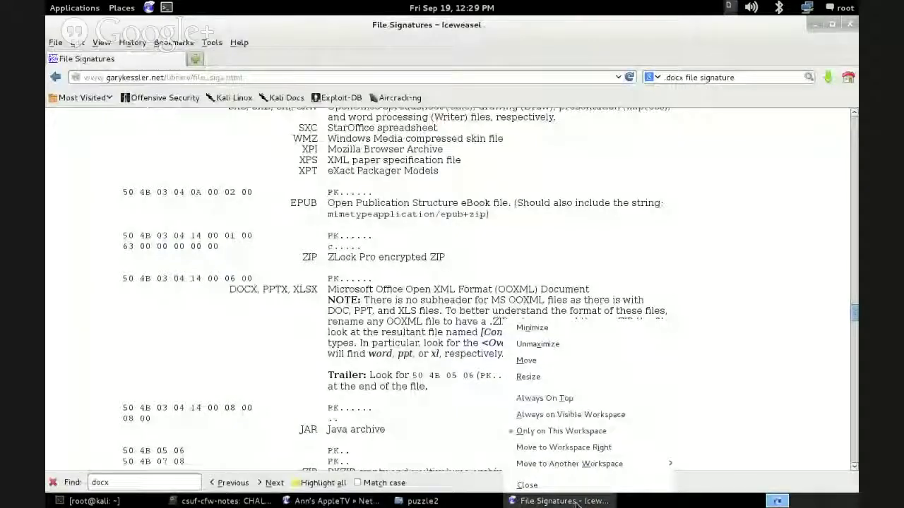
left_click(586, 492)
In the file manager, go to the puzzle3 folder and open evidence03.pcap in Wireshark
left_click(423, 500)
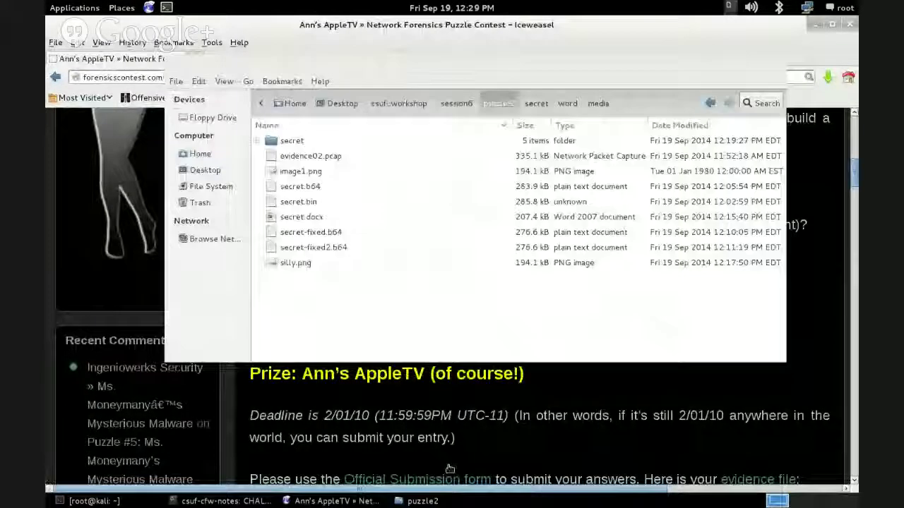
key("alt+Up")
key("Right")
key("Return")
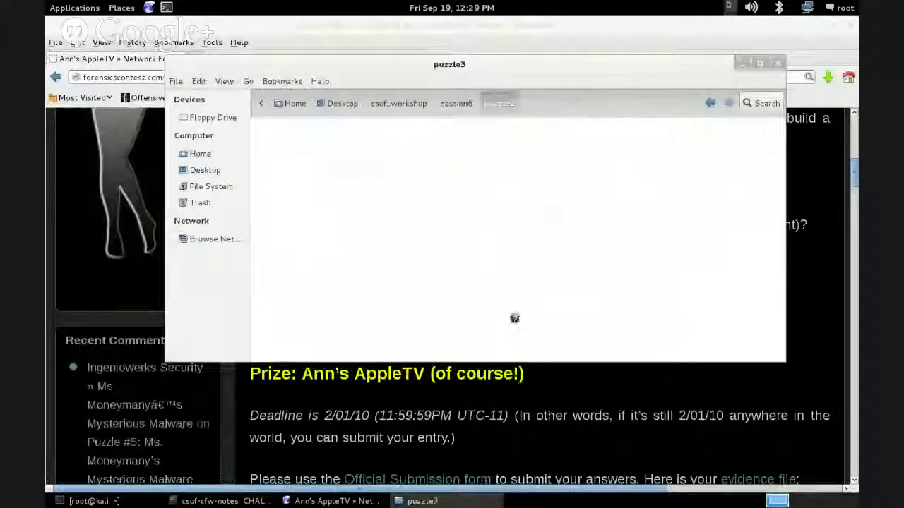
double_click(298, 138)
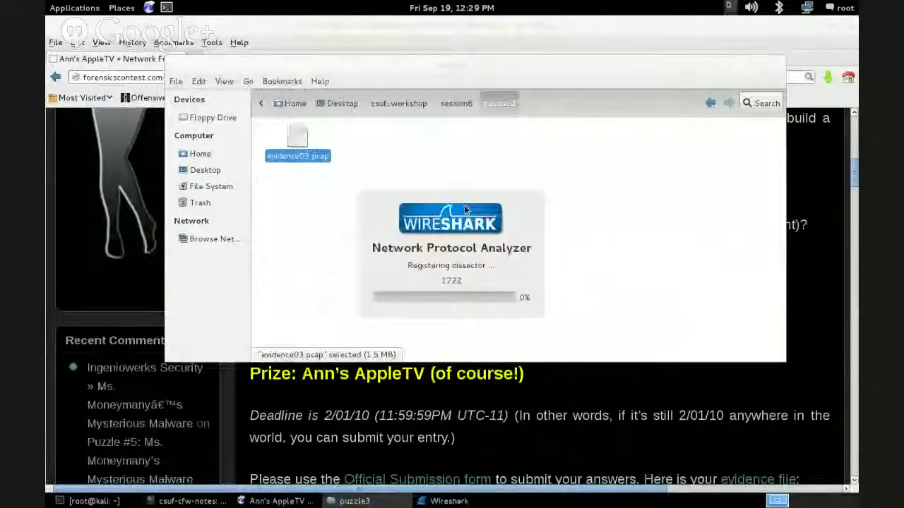
Dismiss the Lua error and open the Endpoints statistics for evidence03.pcap with a wider Address column
left_click(601, 285)
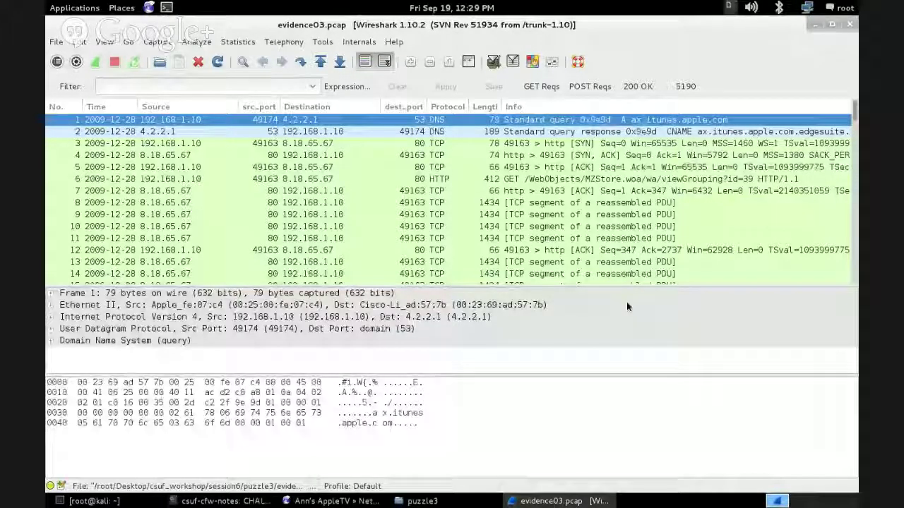
left_click(247, 42)
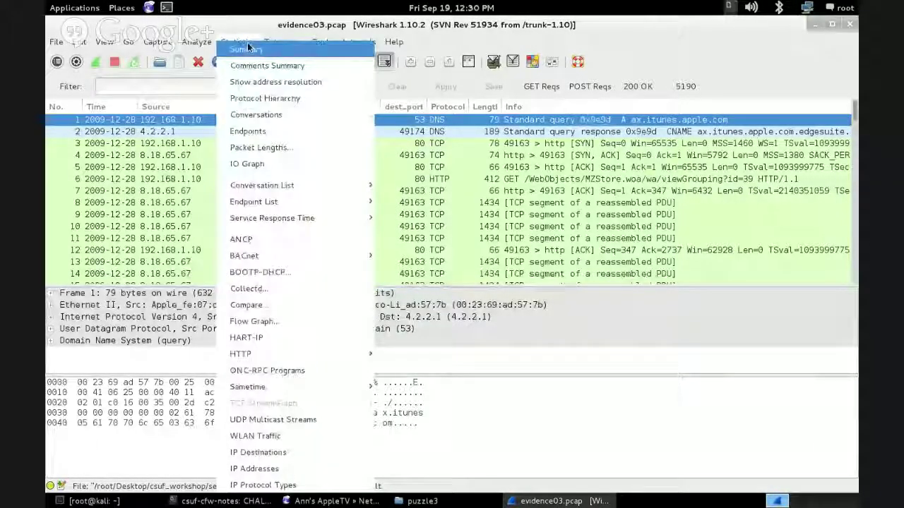
left_click(302, 132)
left_click_drag(481, 60, 527, 92)
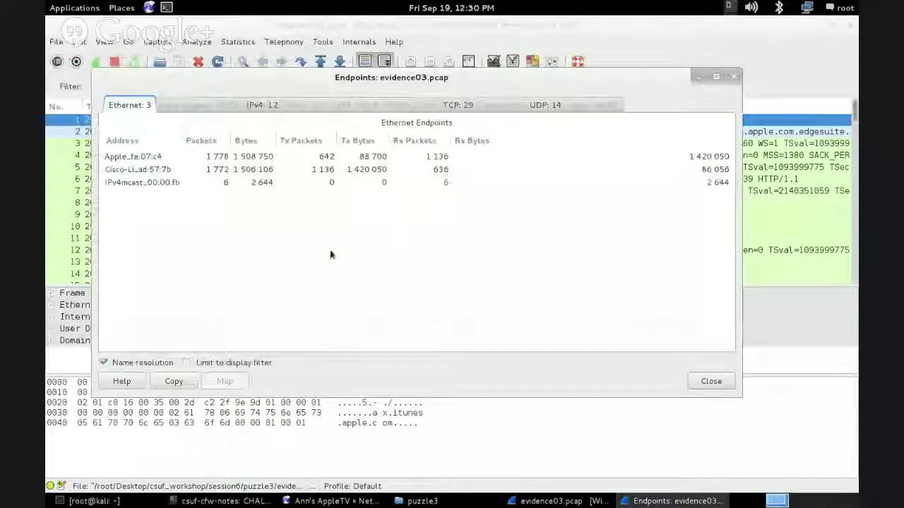
left_click_drag(183, 140, 224, 139)
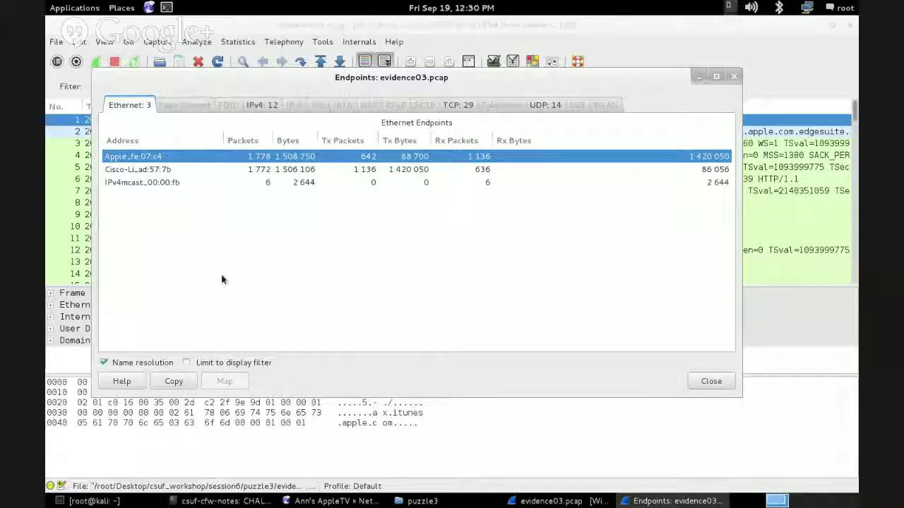
Toggle name resolution to identify Apple_fe:07:c4 as MAC 00:25:00:fe:07:c4
left_click(136, 185)
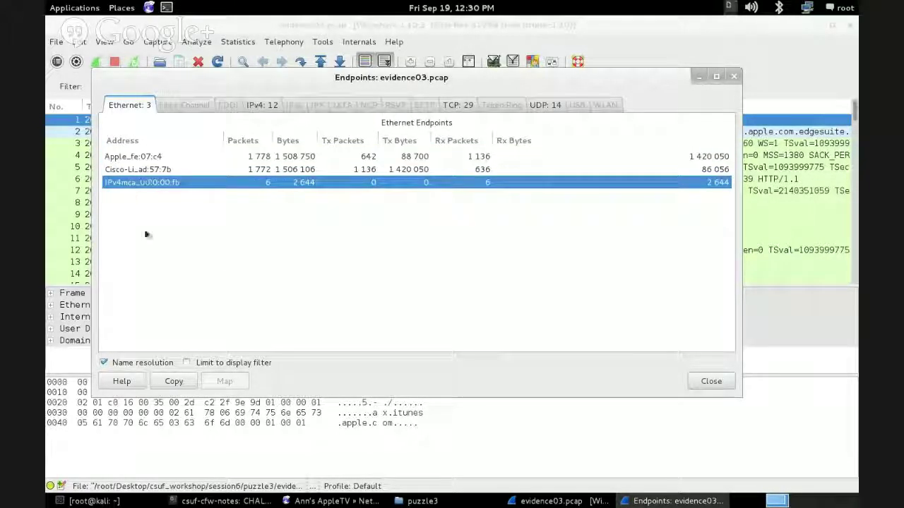
left_click(150, 364)
left_click(157, 174)
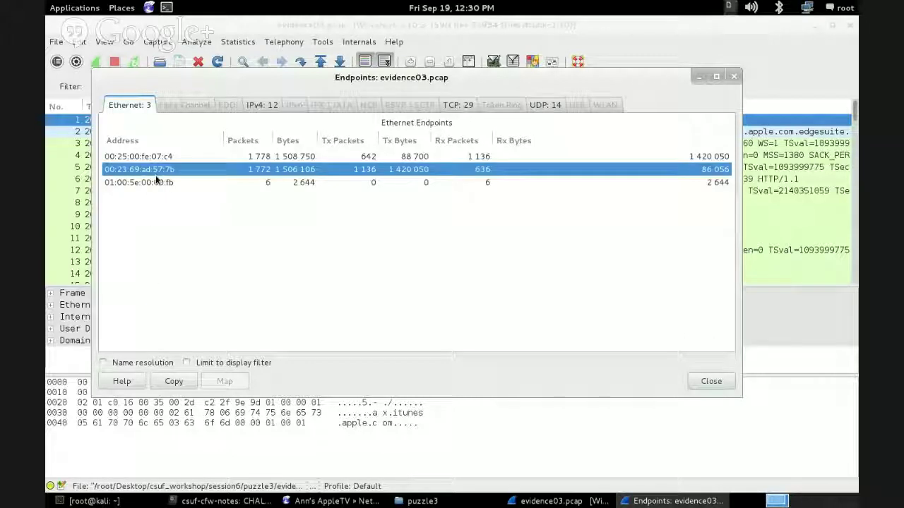
left_click(158, 183)
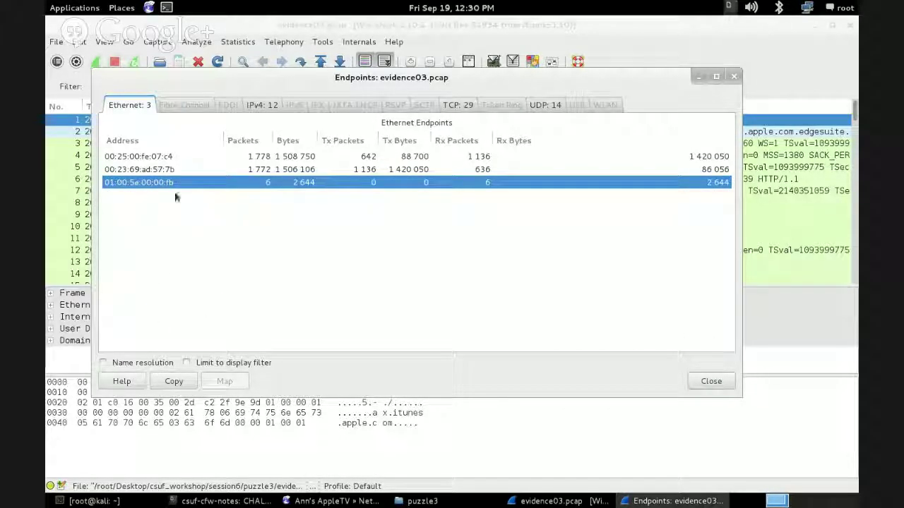
left_click(172, 168)
left_click(104, 363)
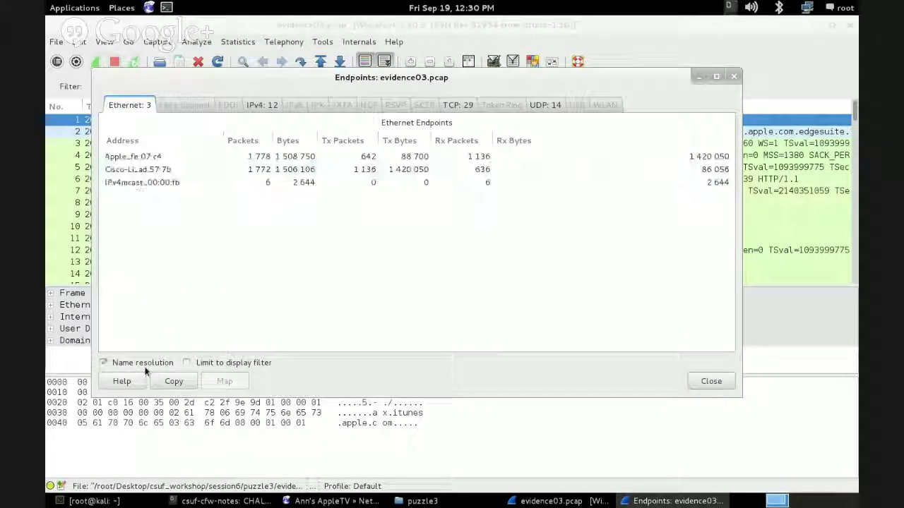
left_click(167, 172)
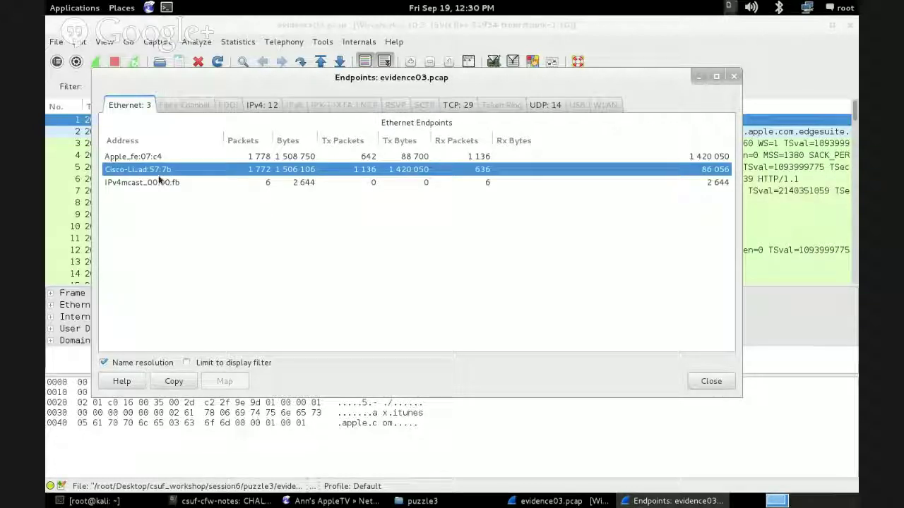
left_click(157, 159)
left_click(144, 362)
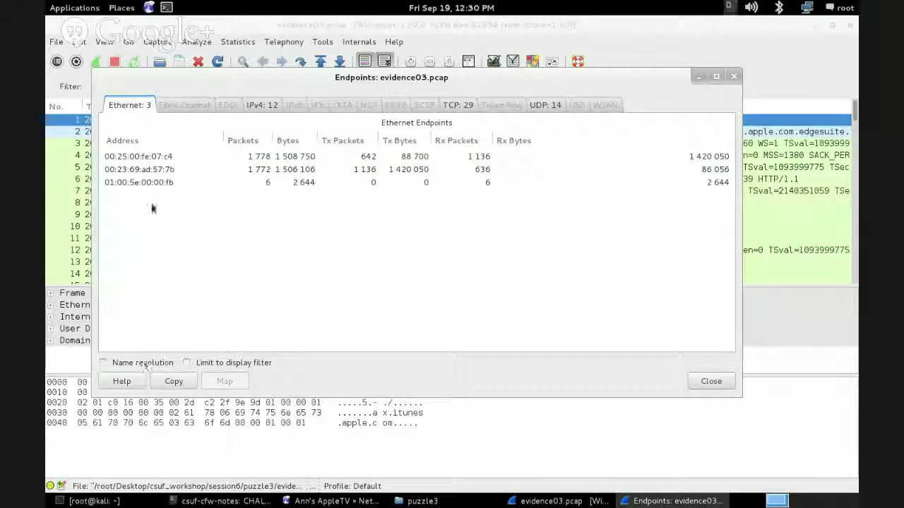
left_click(152, 169)
left_click(157, 156)
left_click(149, 362)
left_click(149, 363)
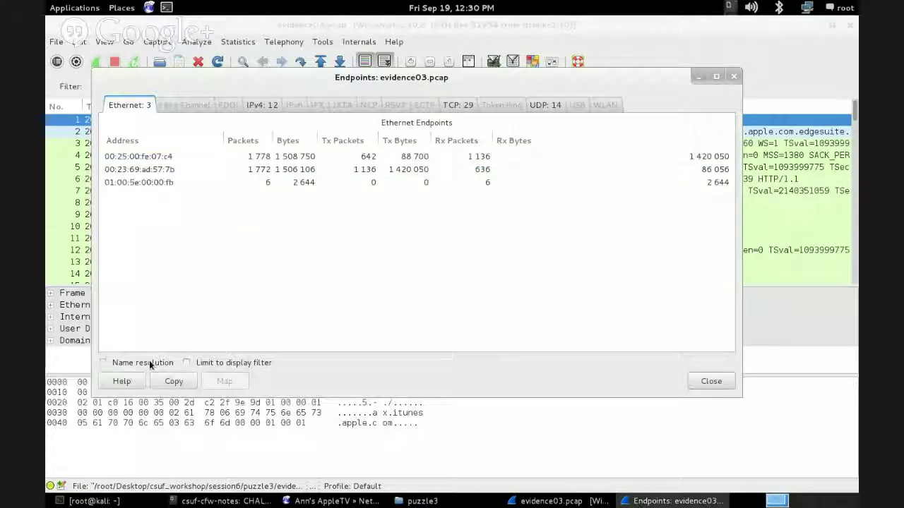
left_click(148, 157)
Apply the 00:25:00:fe:07:c4 endpoint as the selected display filter
right_click(156, 160)
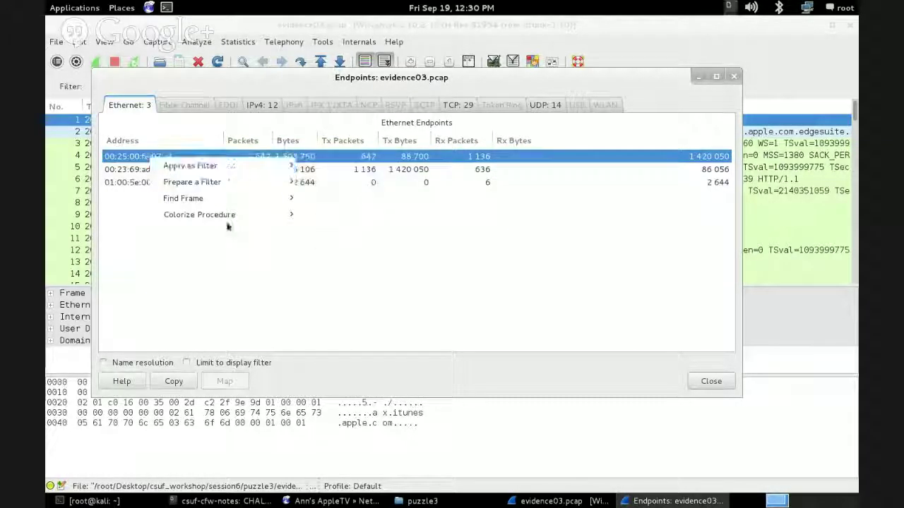
left_click(228, 177)
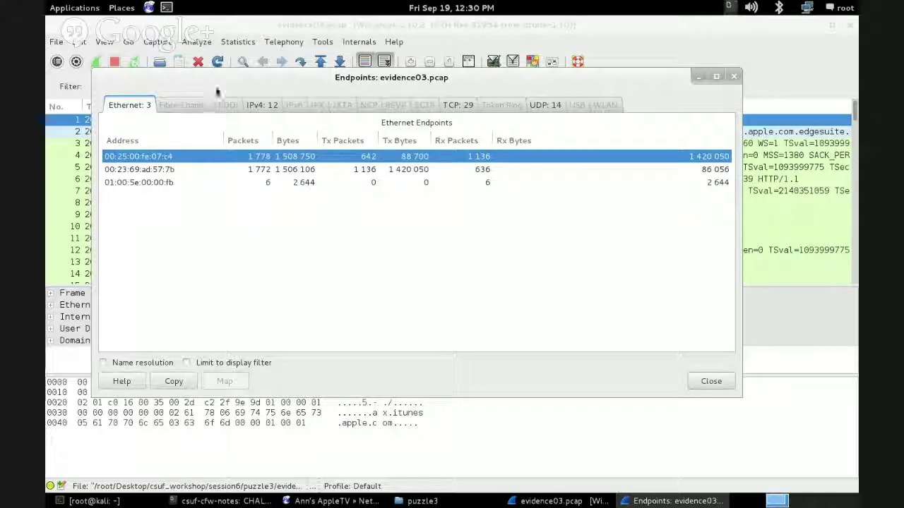
right_click(146, 156)
mouse_move(245, 170)
left_click(325, 163)
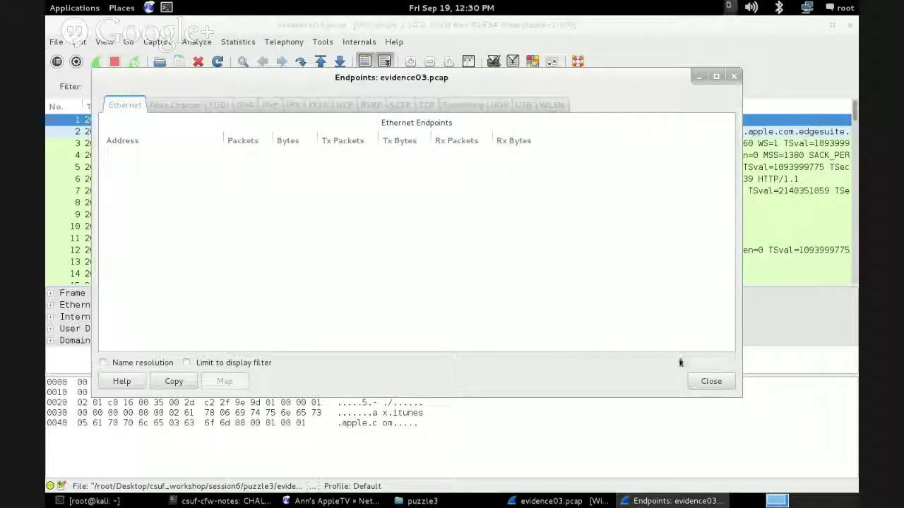
Close Endpoints and copy the eth.addr==00:25:00:fe:07:c4 filter text
left_click(717, 381)
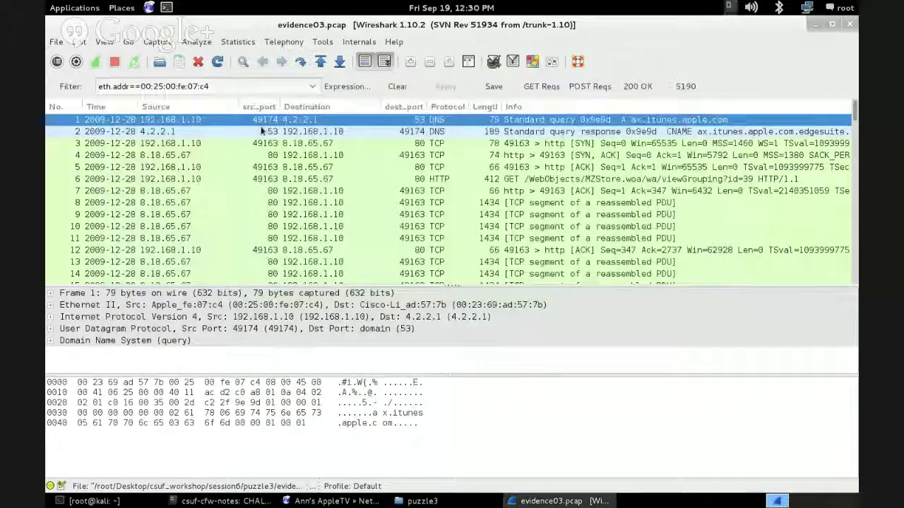
left_click_drag(212, 86, 57, 86)
right_click(149, 86)
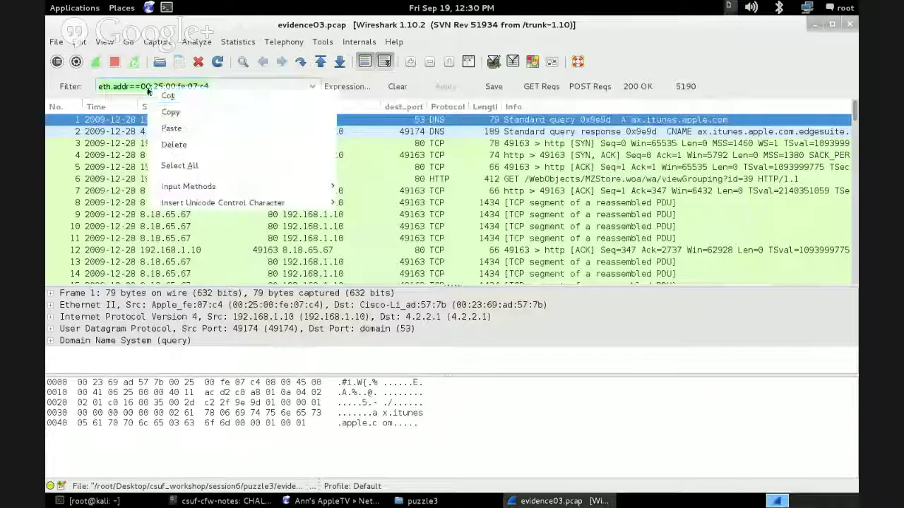
left_click(170, 112)
Paste the filter under question 1, leave blank lines for question 2, and save
left_click(221, 501)
left_click(525, 267)
key("Return")
key("Return")
key("Up")
key("ctrl+v")
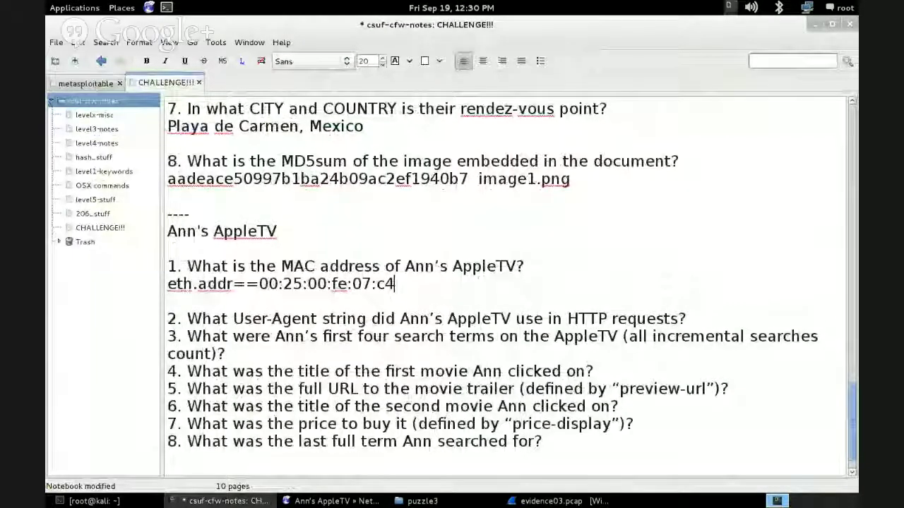
key("Down")
key("Down")
key("Down")
key("Return")
key("Return")
key("Up")
key("Up")
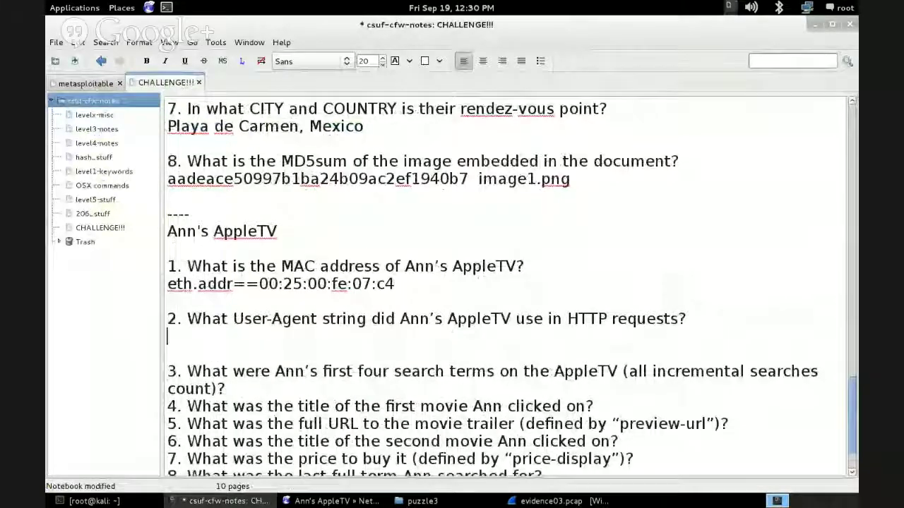
key("ctrl+s")
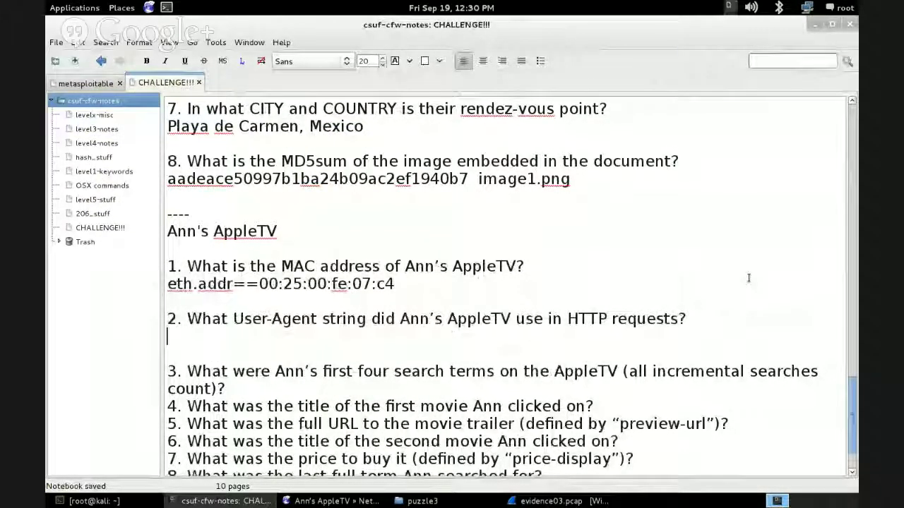
left_click_drag(679, 319, 567, 319)
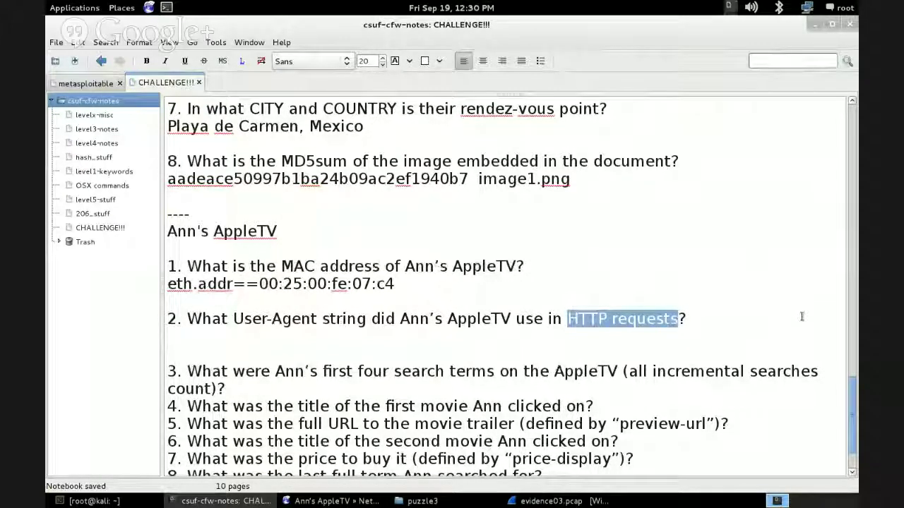
left_click_drag(395, 284, 260, 286)
left_click(666, 344)
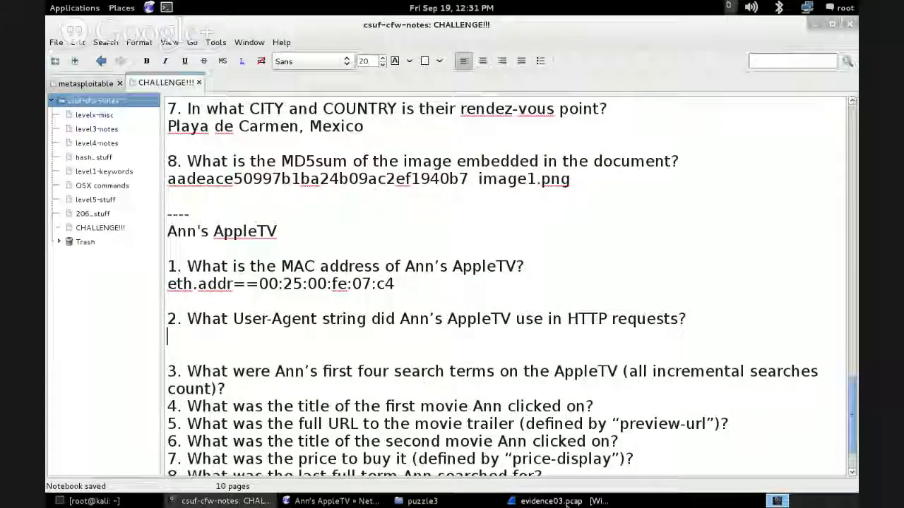
Extend the filter with '&& http.request', apply it, and copy the combined expression
left_click(566, 503)
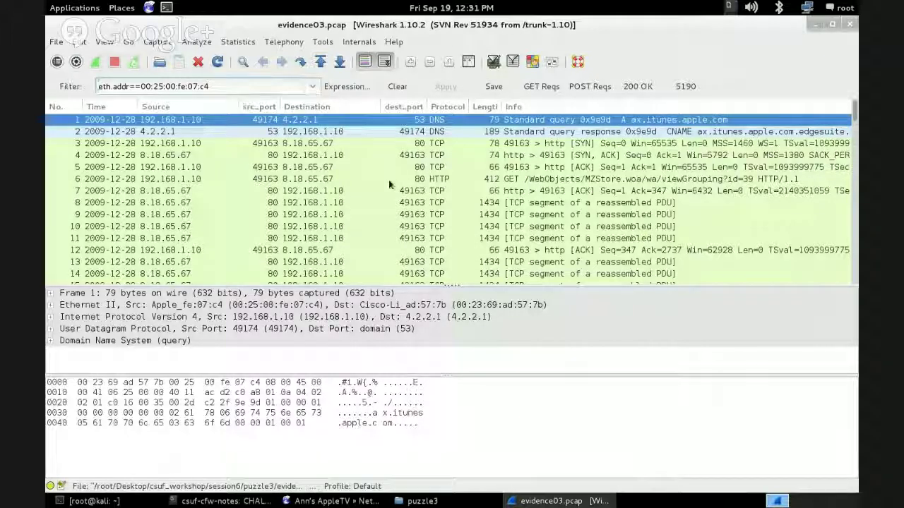
type("&& http")
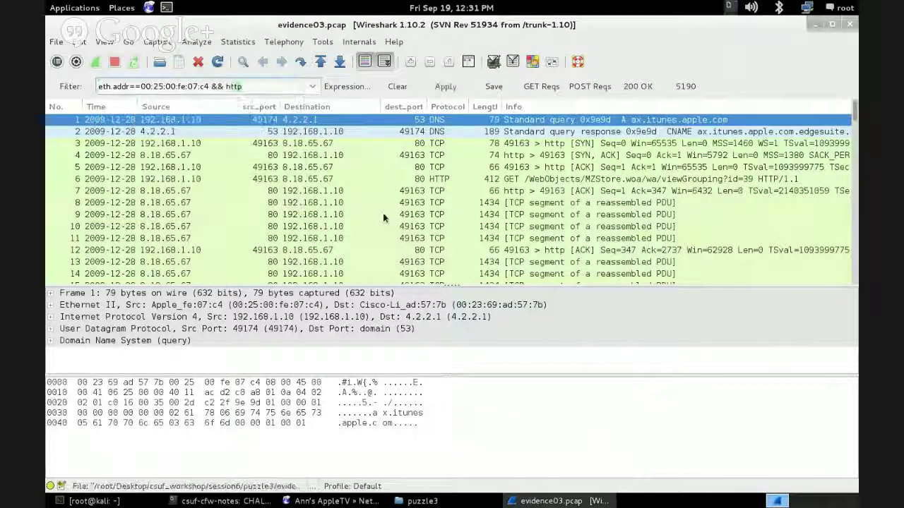
type(".request")
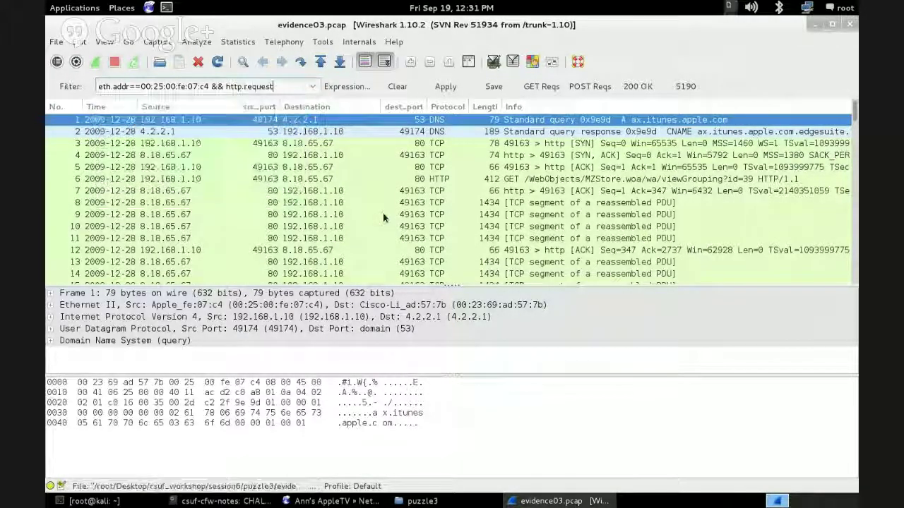
left_click(445, 87)
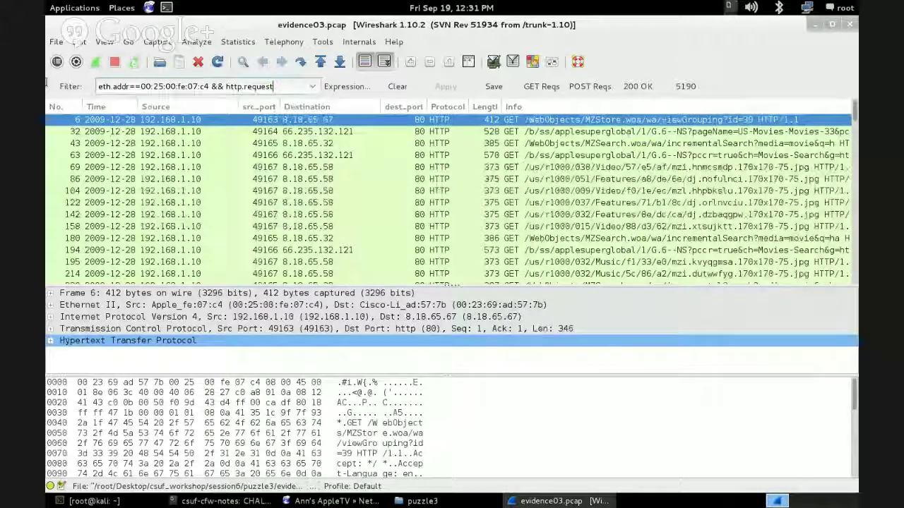
triple_click(267, 86)
right_click(170, 85)
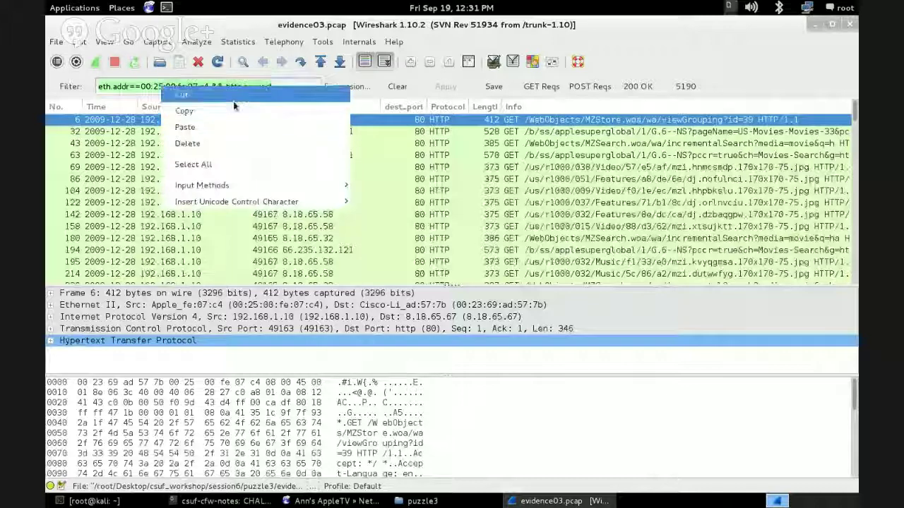
left_click(184, 111)
Paste the combined http.request filter as question 2's answer and compare it with answer 1
key("alt+Tab")
key("ctrl+v")
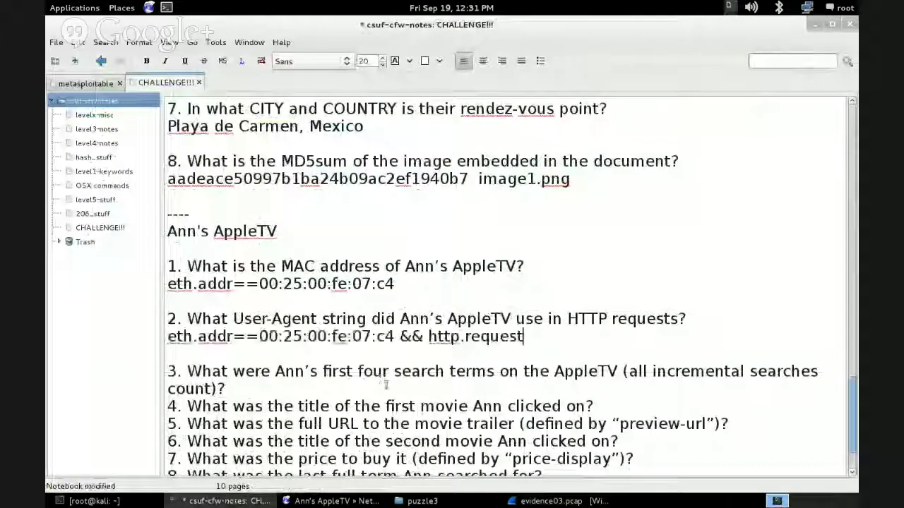
key("Return")
left_click_drag(168, 337, 393, 337)
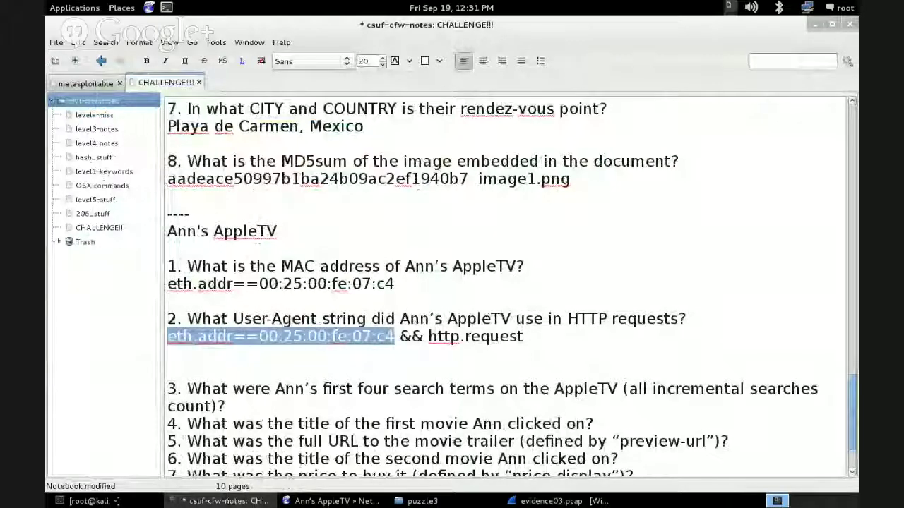
left_click_drag(167, 284, 393, 283)
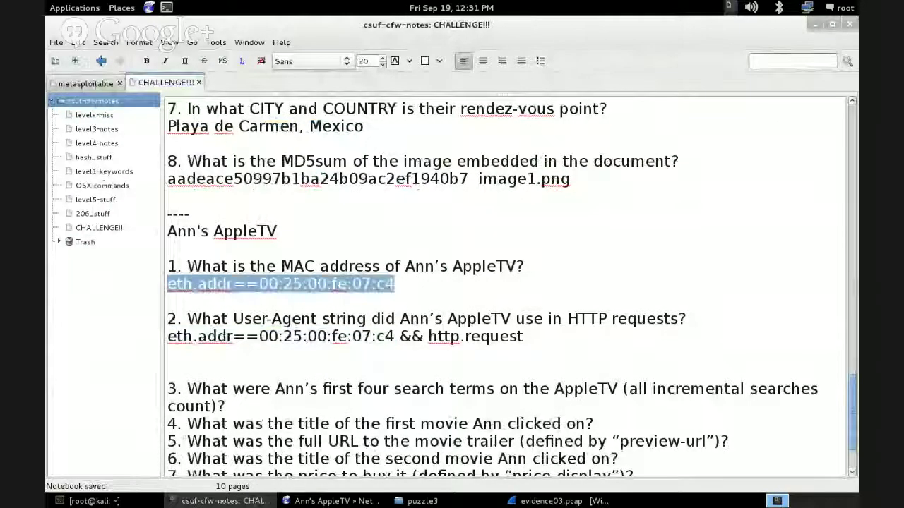
left_click(167, 300)
left_click(394, 336)
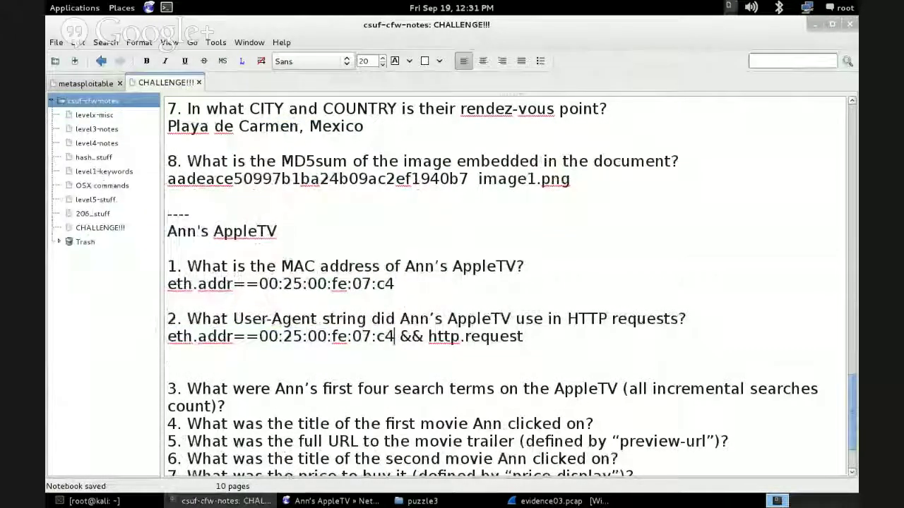
Point out the && operator and User-Agent wording, then inspect packet 43's incrementalSearch request
left_click(384, 337)
left_click(399, 337)
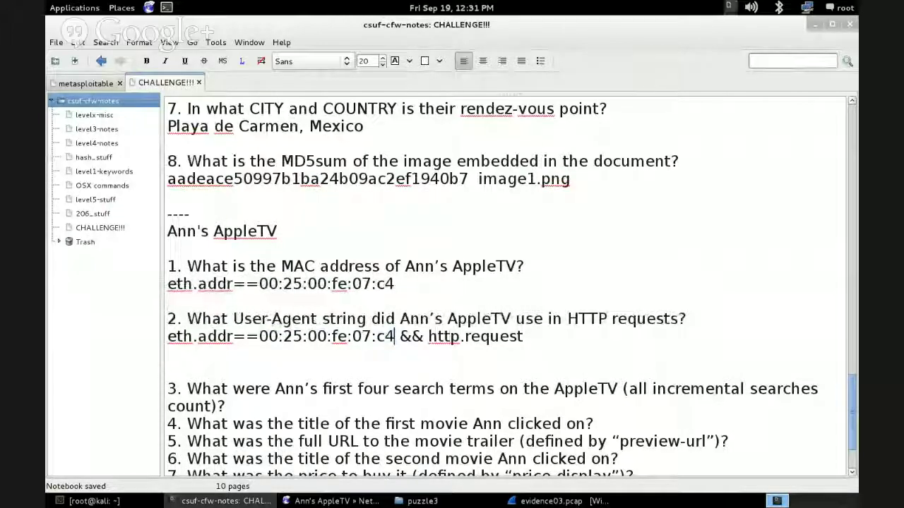
left_click_drag(429, 337, 523, 336)
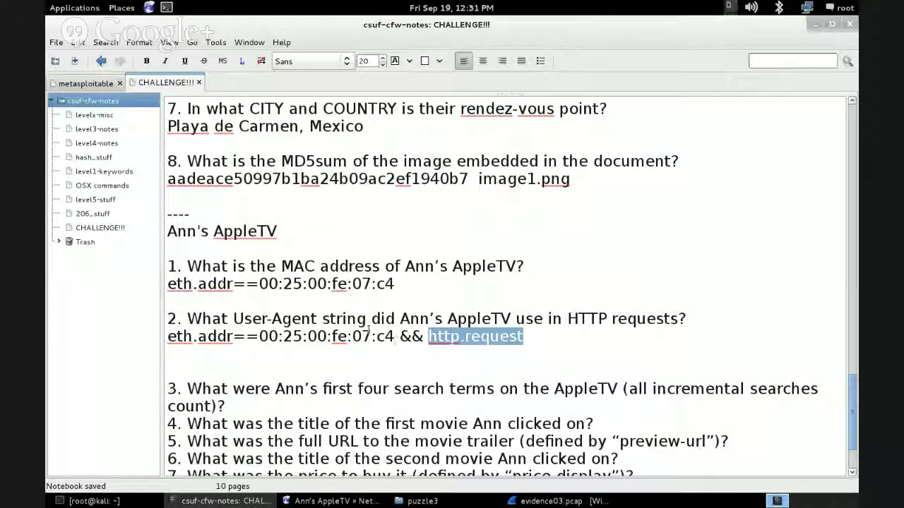
left_click(234, 325)
left_click_drag(234, 323, 363, 319)
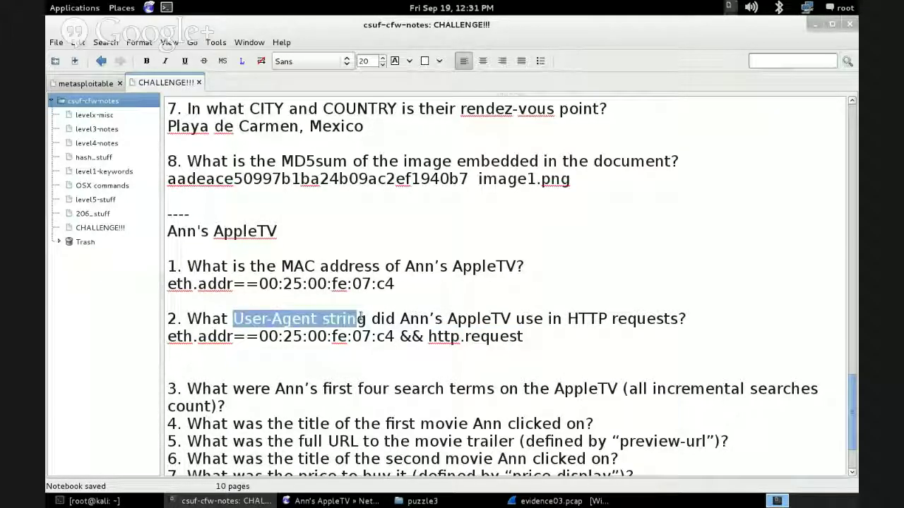
left_click(632, 347)
left_click(550, 500)
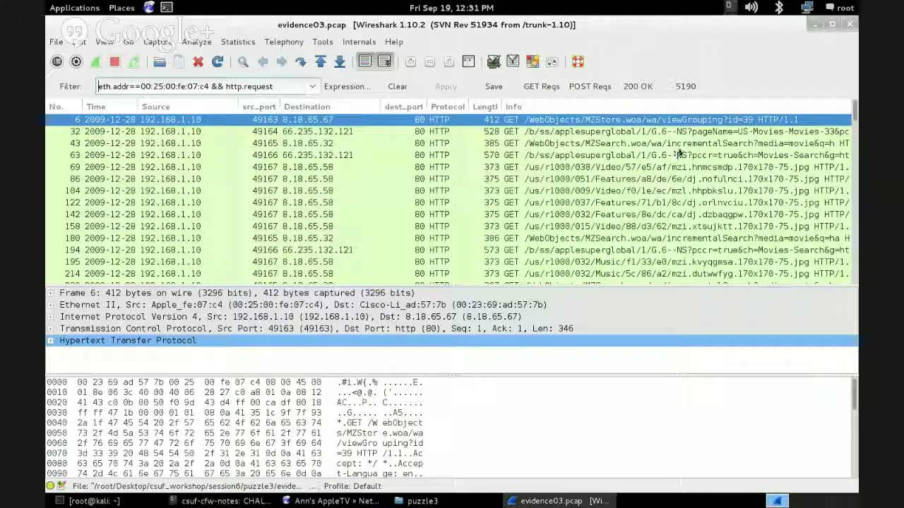
left_click(762, 145)
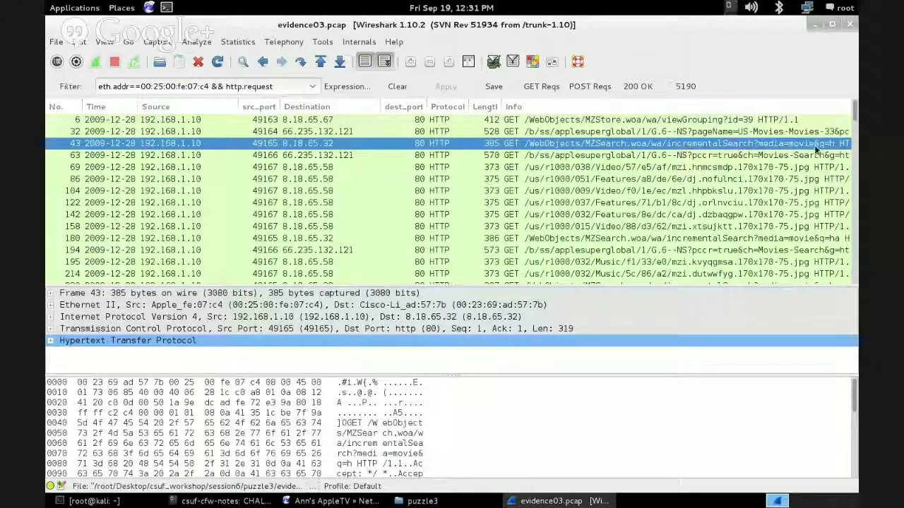